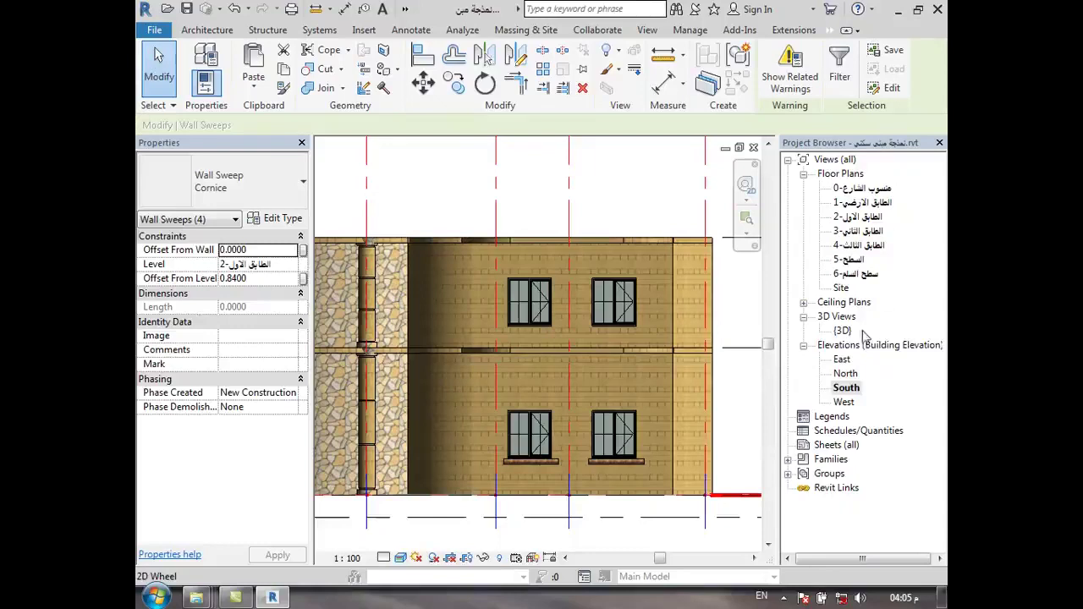
Open the {3D} view and orbit around the building, briefly selecting the upper floor slab.
double_click(843, 331)
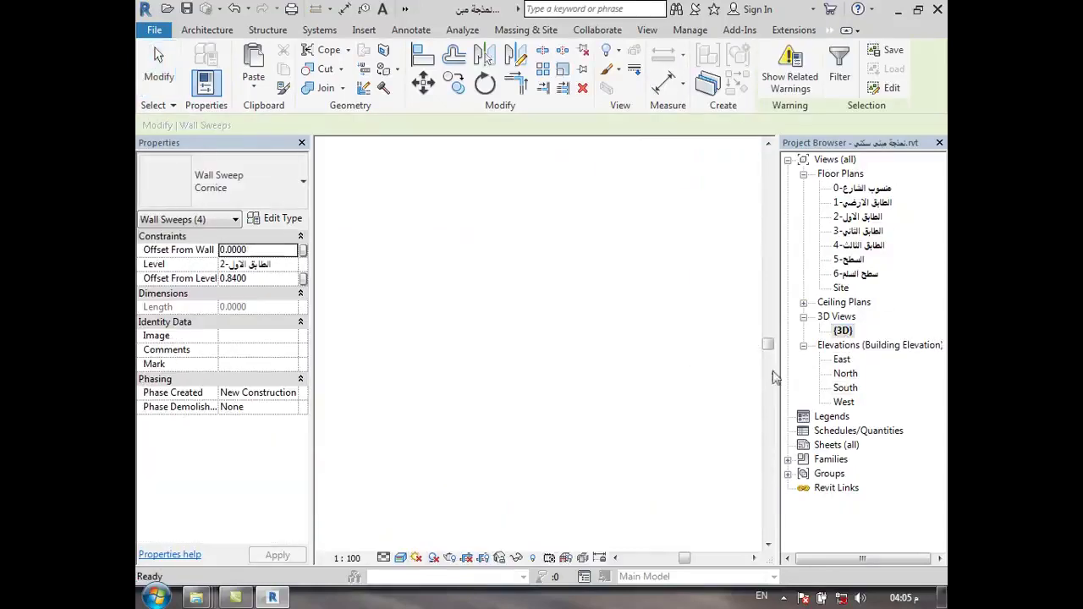
scroll(499, 387, "down", 5)
scroll(508, 489, "down", 3)
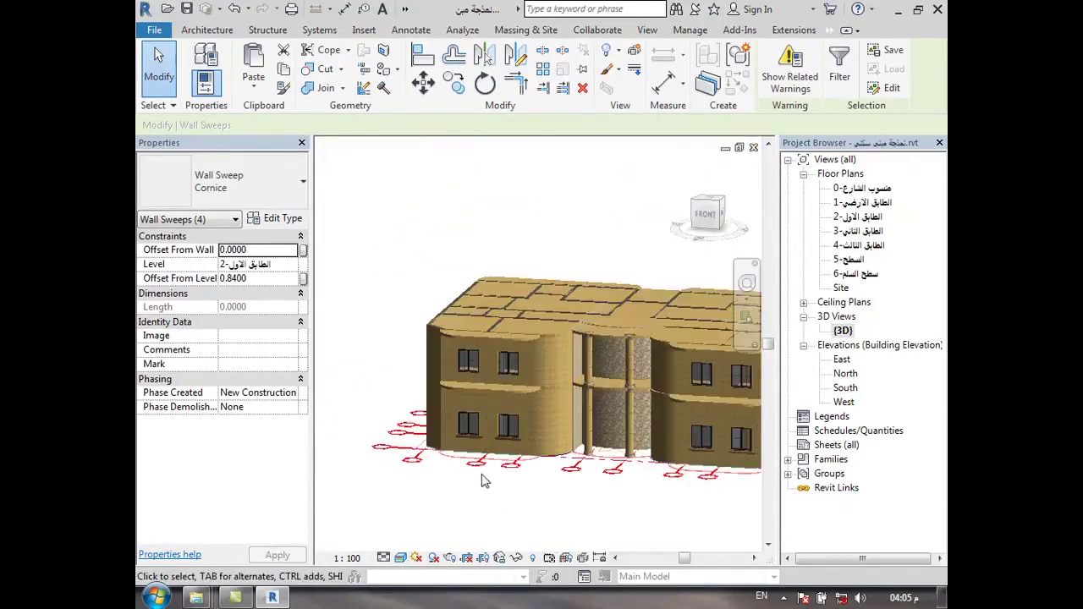
middle_click_drag(479, 479, 737, 388, "shift")
scroll(736, 388, "up", 3)
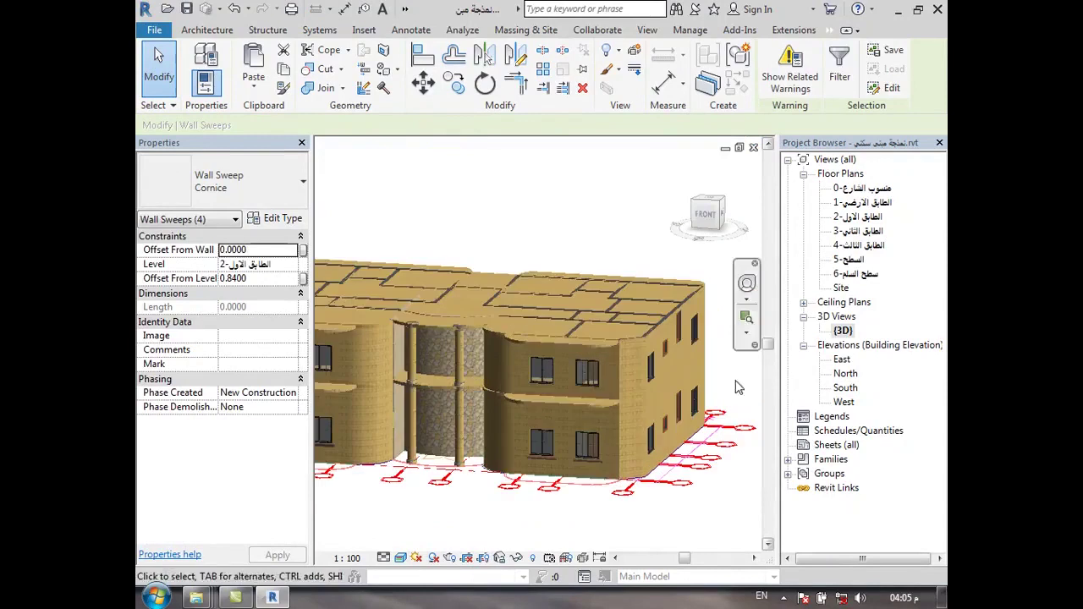
left_click(567, 344)
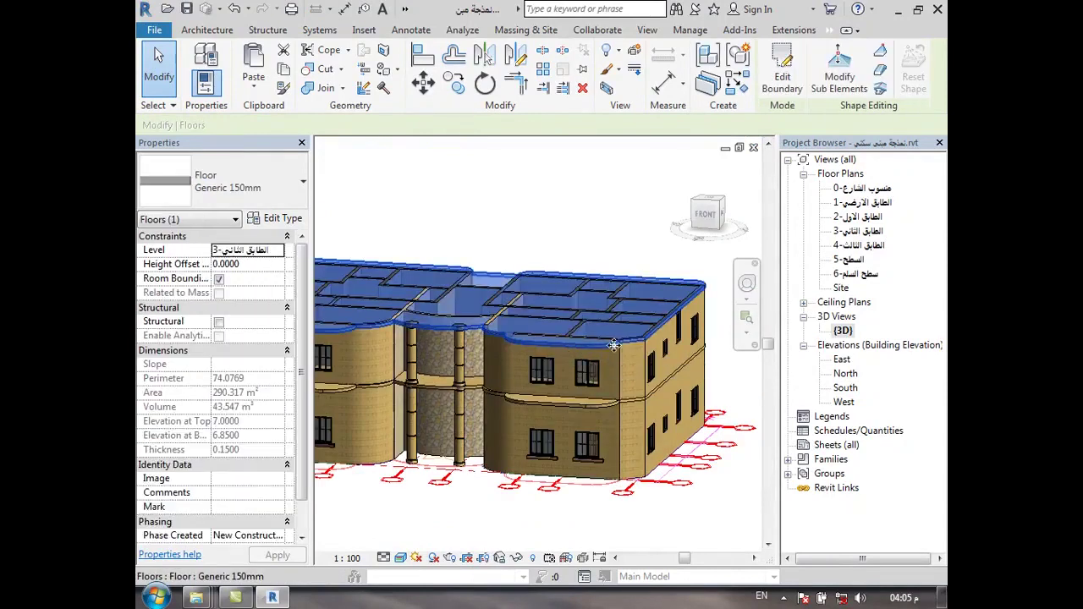
scroll(614, 349, "down", 3)
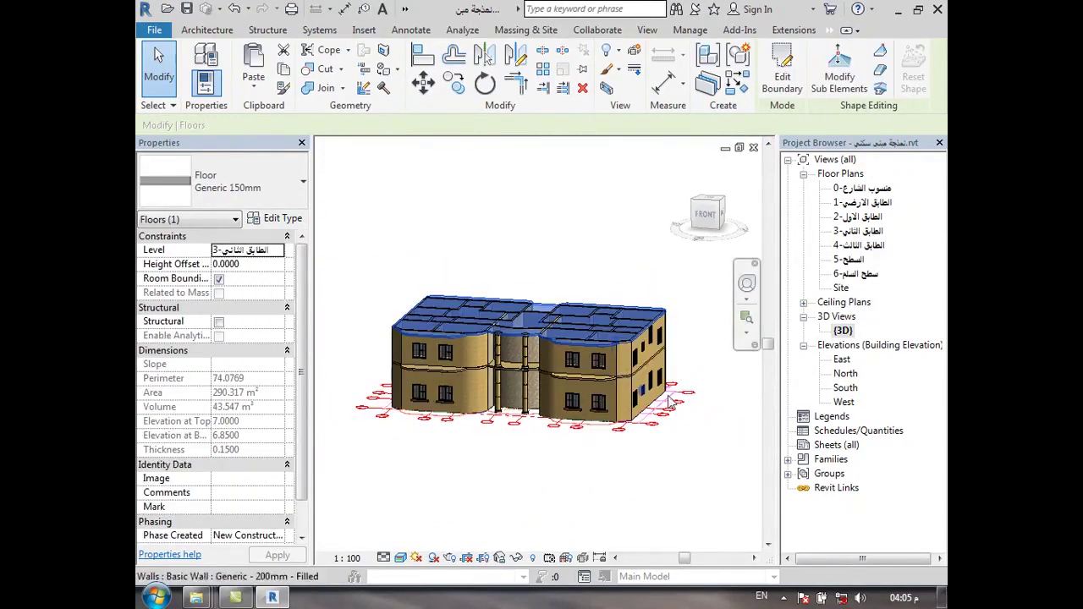
left_click(694, 473)
Open the 2-الطابق الأول floor plan zoomed out to the whole building.
double_click(862, 216)
scroll(499, 354, "down", 5)
scroll(551, 305, "down", 1)
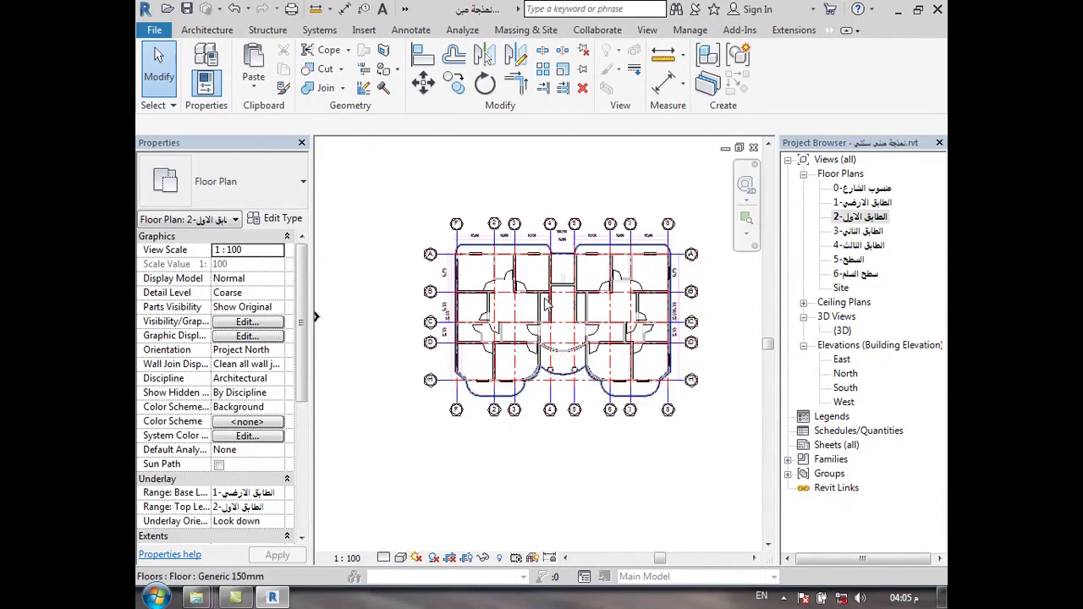
On the 1-الطابق الأرضي plan, select everything and filter it to Dimensions and Text Notes.
double_click(865, 203)
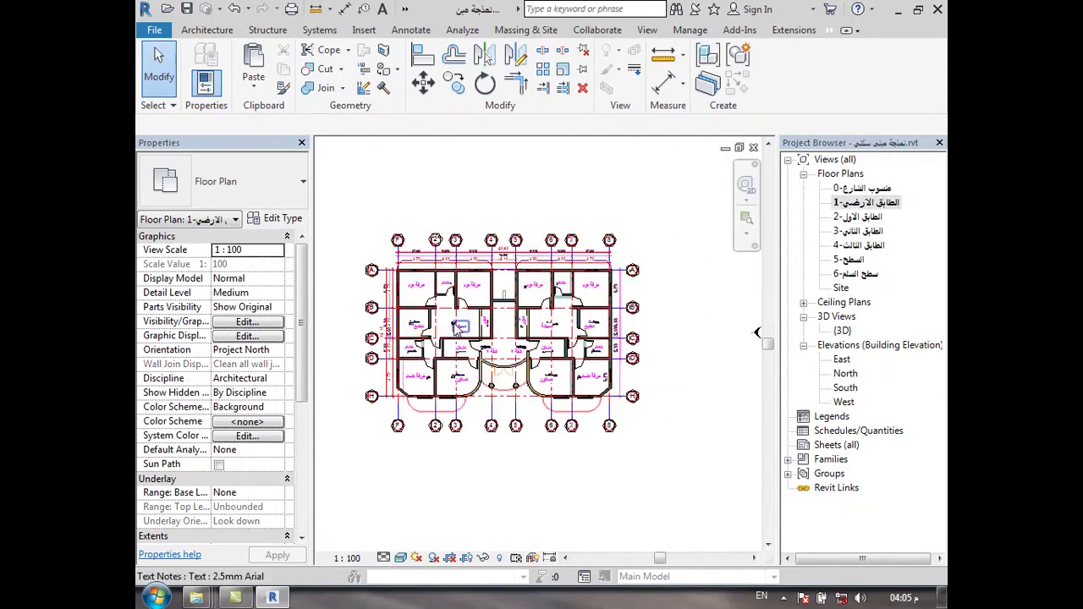
left_click_drag(660, 209, 344, 462)
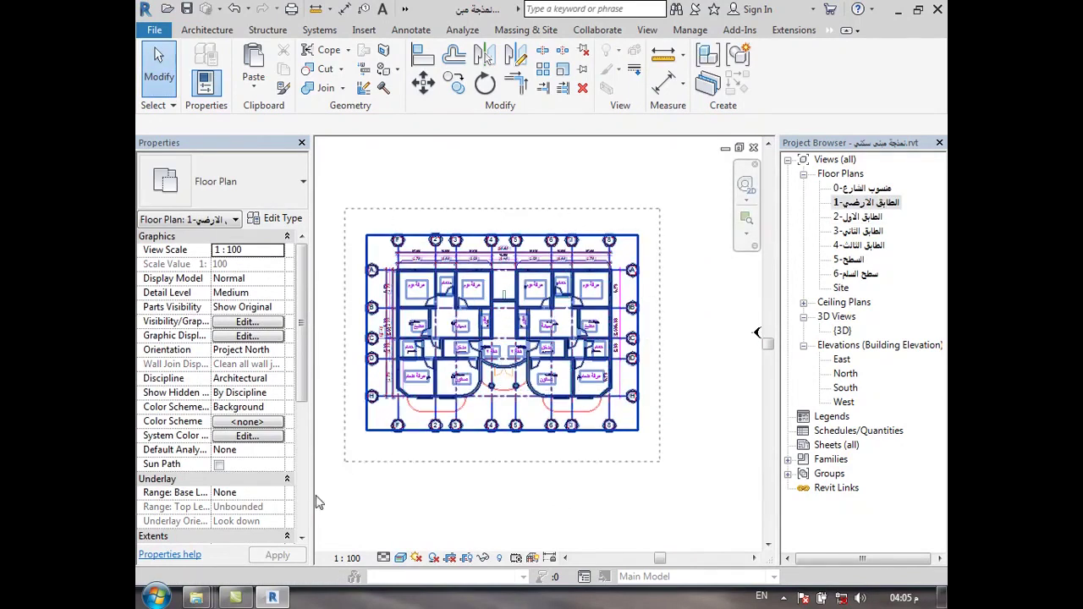
left_click(839, 76)
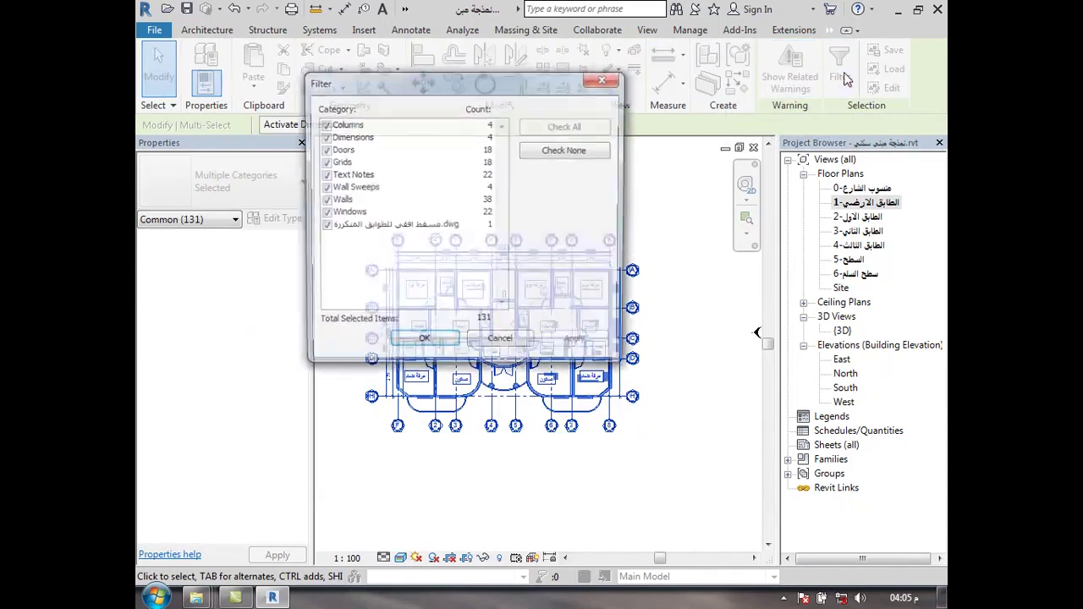
left_click(567, 150)
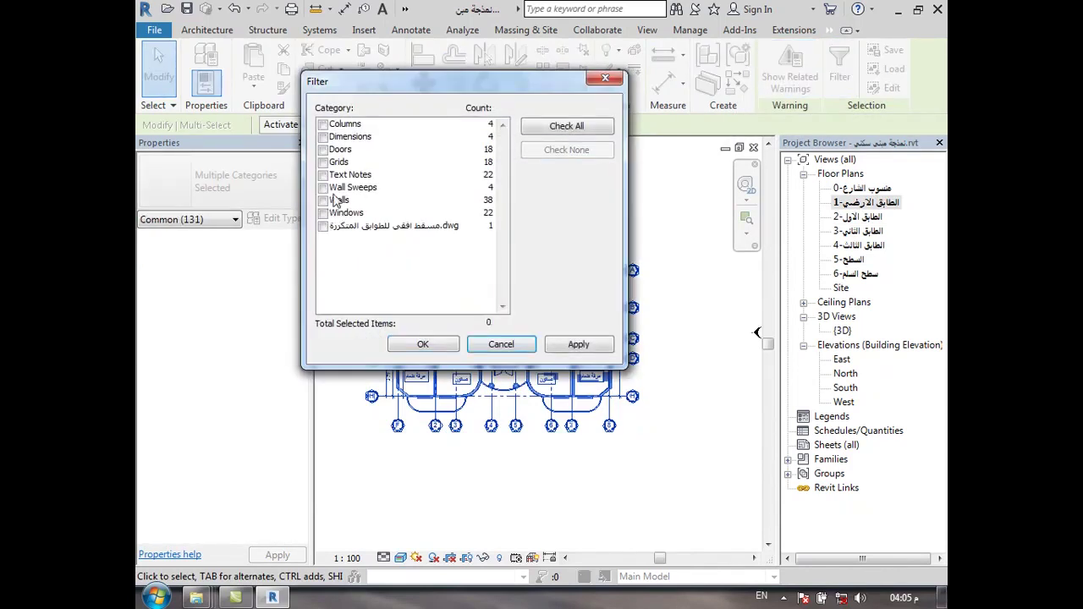
left_click(322, 137)
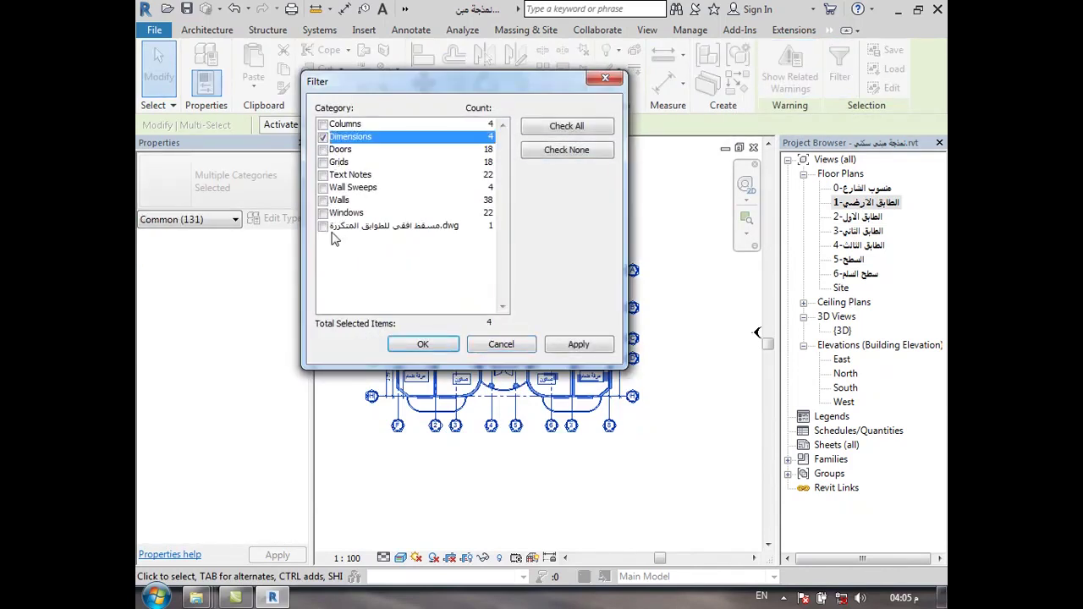
left_click(322, 174)
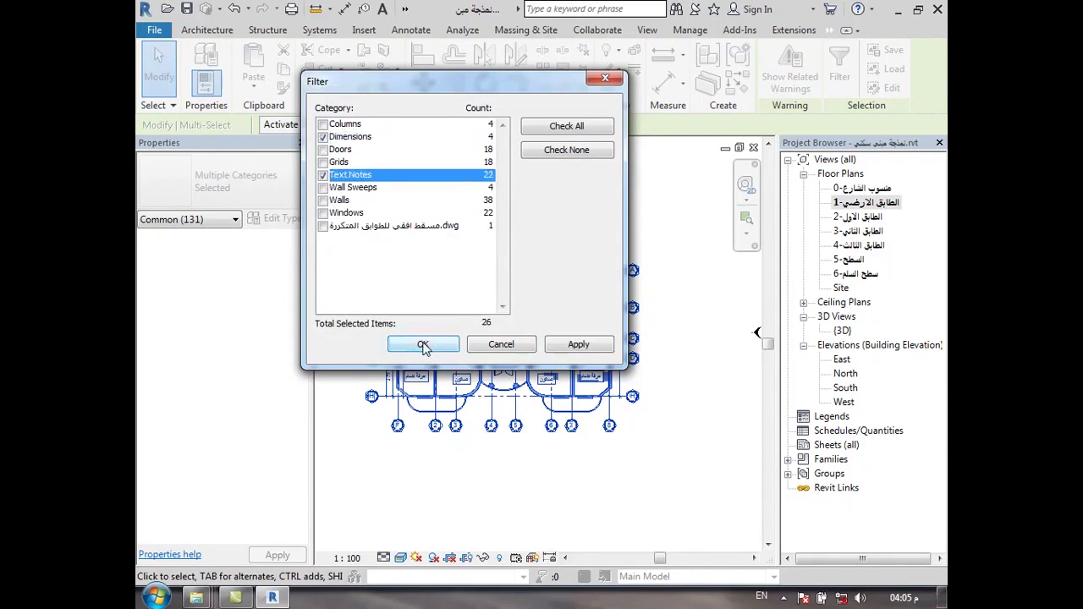
left_click(423, 344)
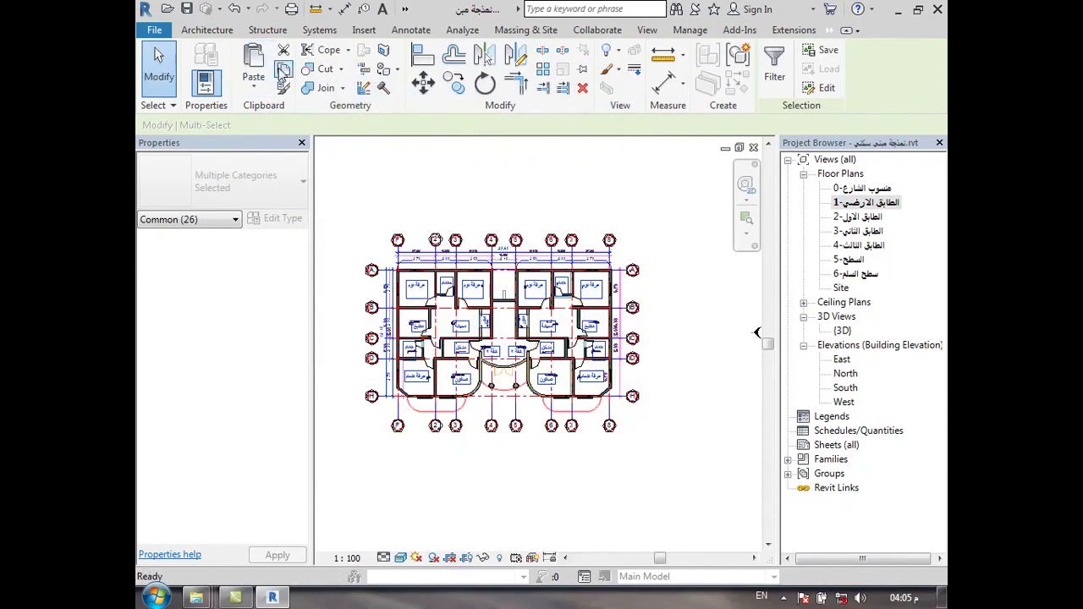
Paste the annotations aligned into the 2-الطابق الأول floor plan view.
left_click(251, 85)
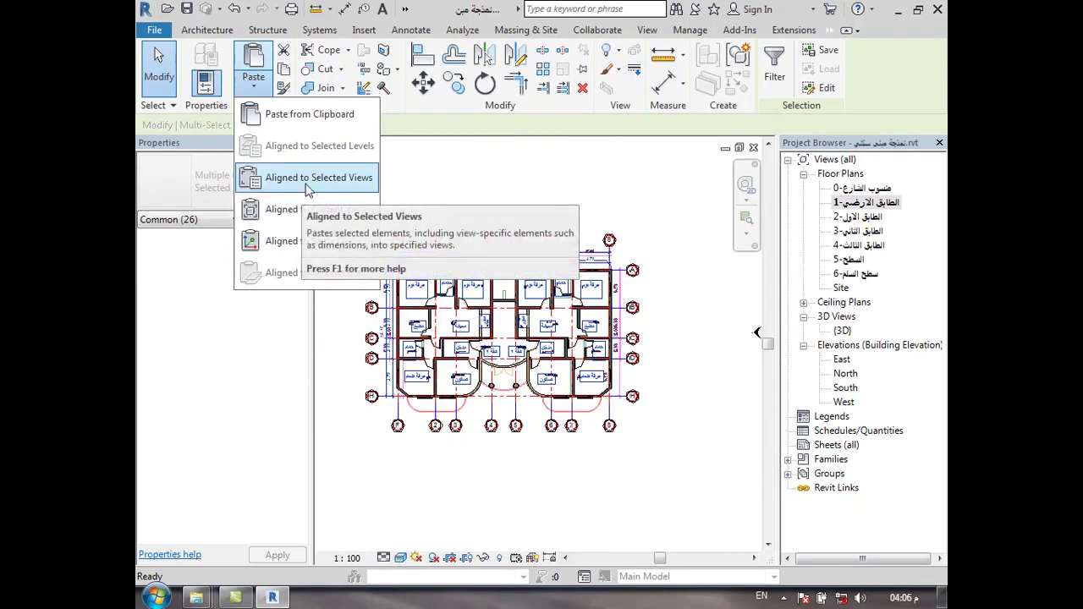
left_click(308, 188)
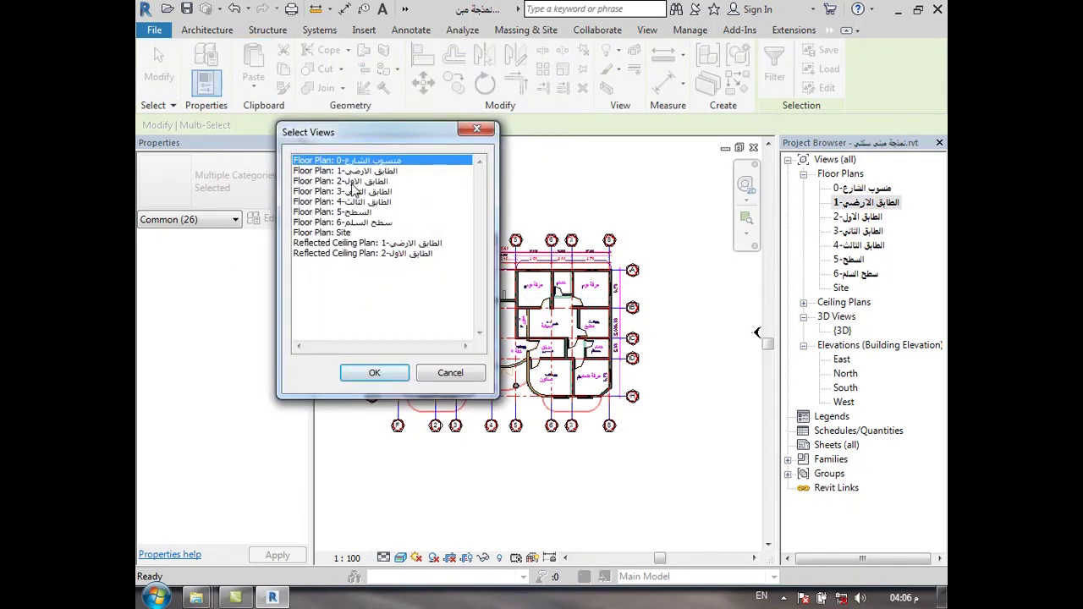
left_click(353, 182)
left_click(386, 377)
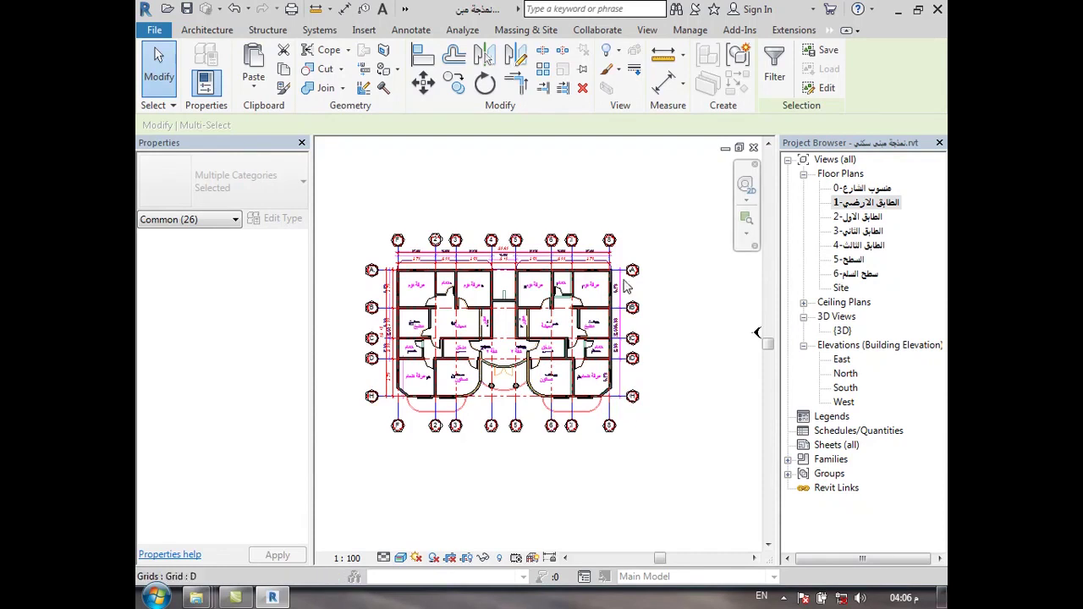
Reselect the whole plan, review the filter categories, then cancel and clear the selection.
left_click_drag(686, 193, 298, 508)
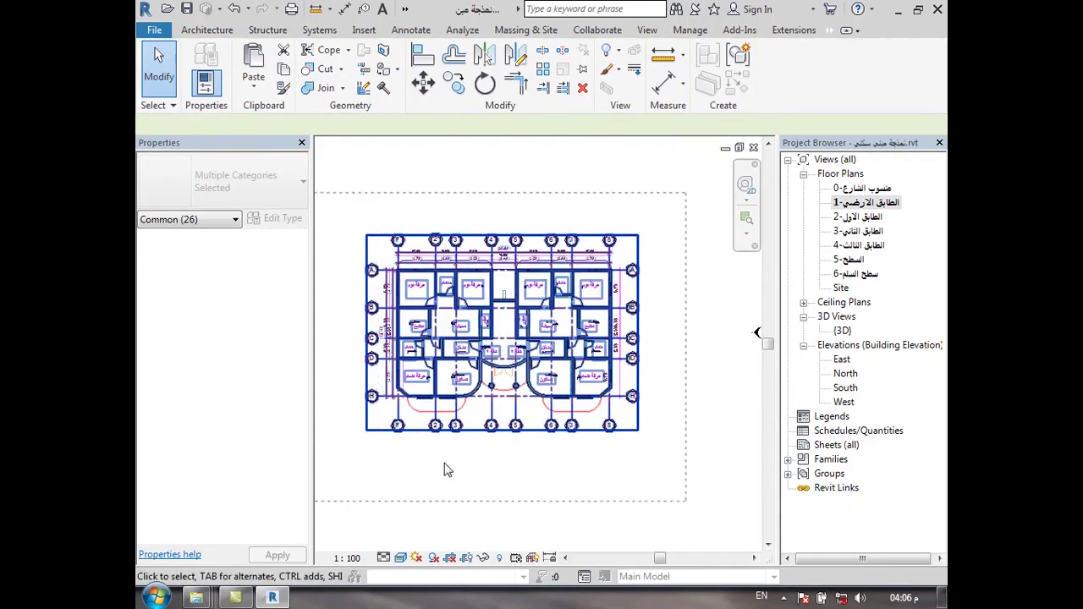
left_click(838, 72)
left_click(572, 151)
left_click(572, 129)
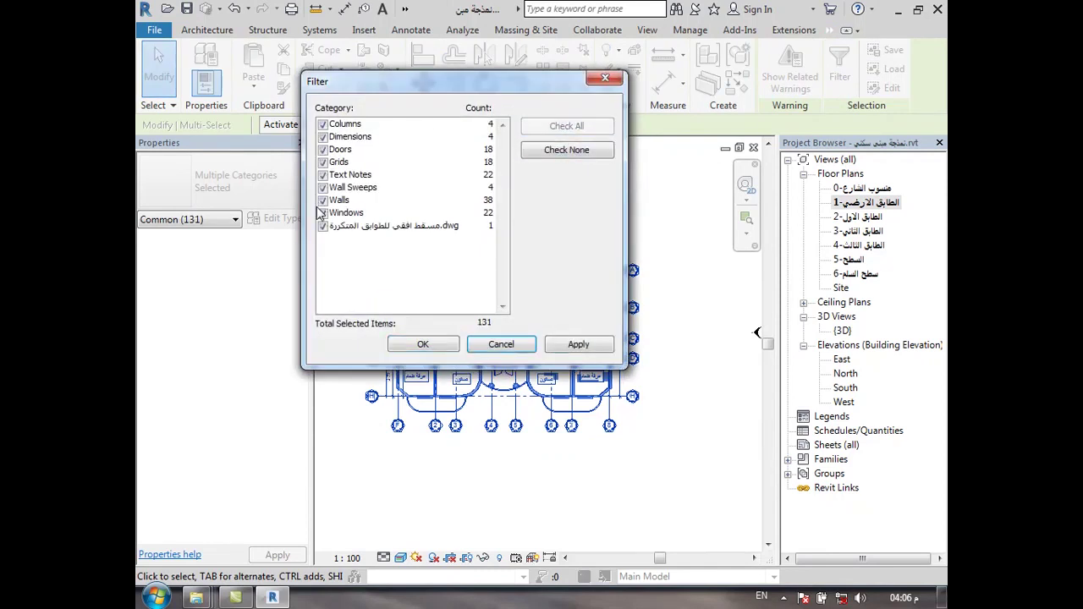
left_click(323, 175)
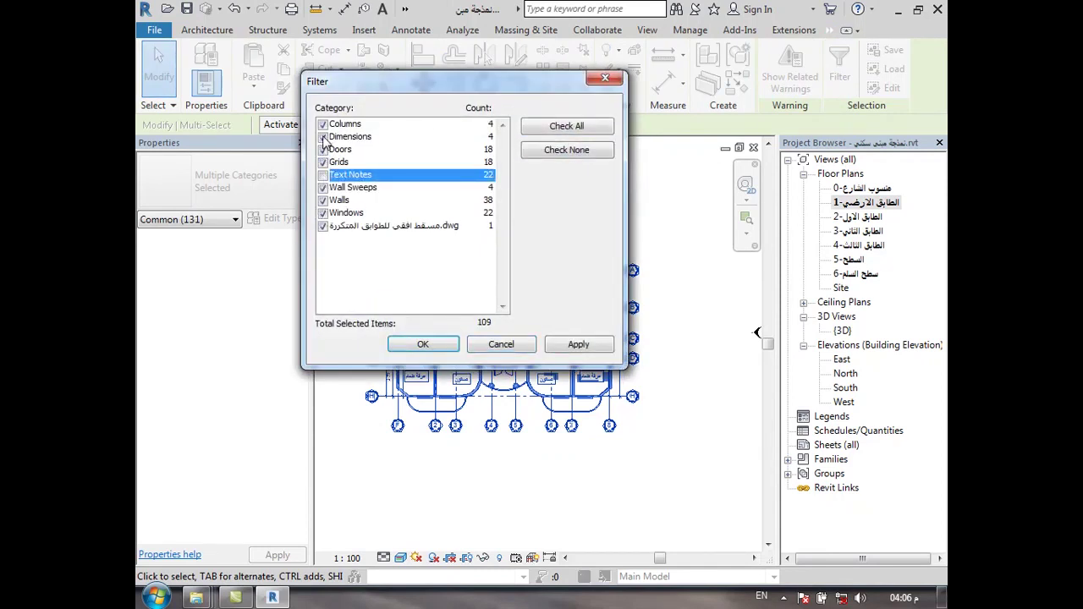
left_click(323, 137)
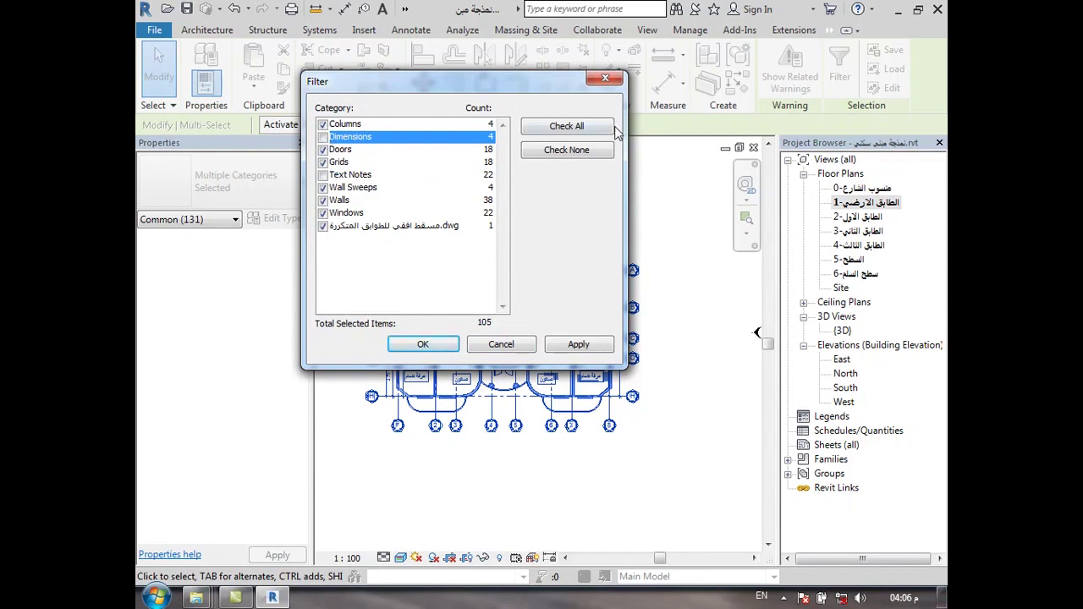
left_click(605, 78)
key("Escape")
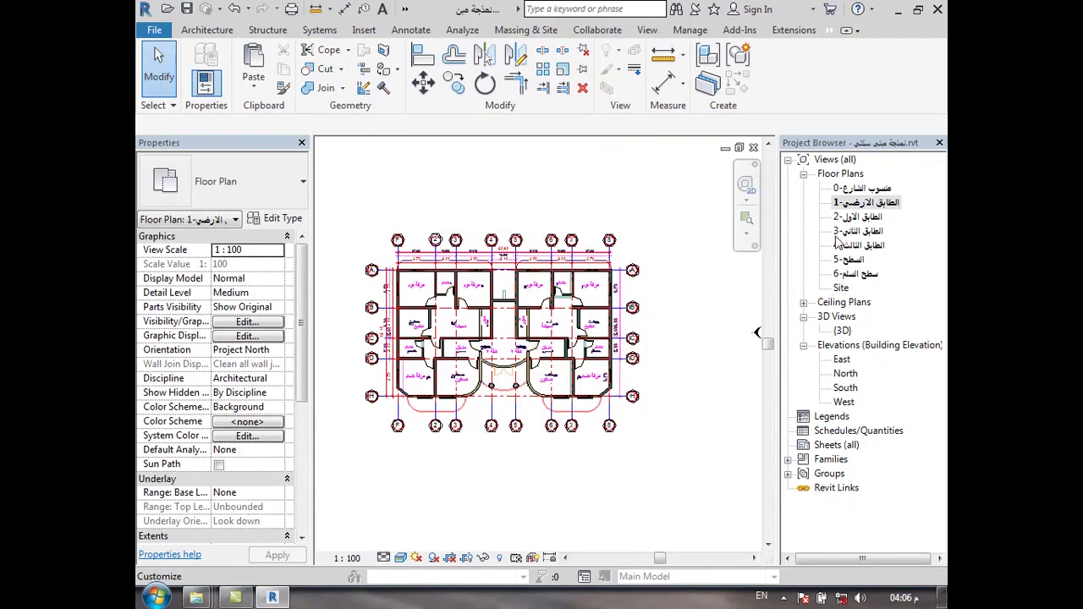
On the 2-الطابق الأول plan, select all except Text Notes, Dimensions and Grids (81 elements).
double_click(855, 217)
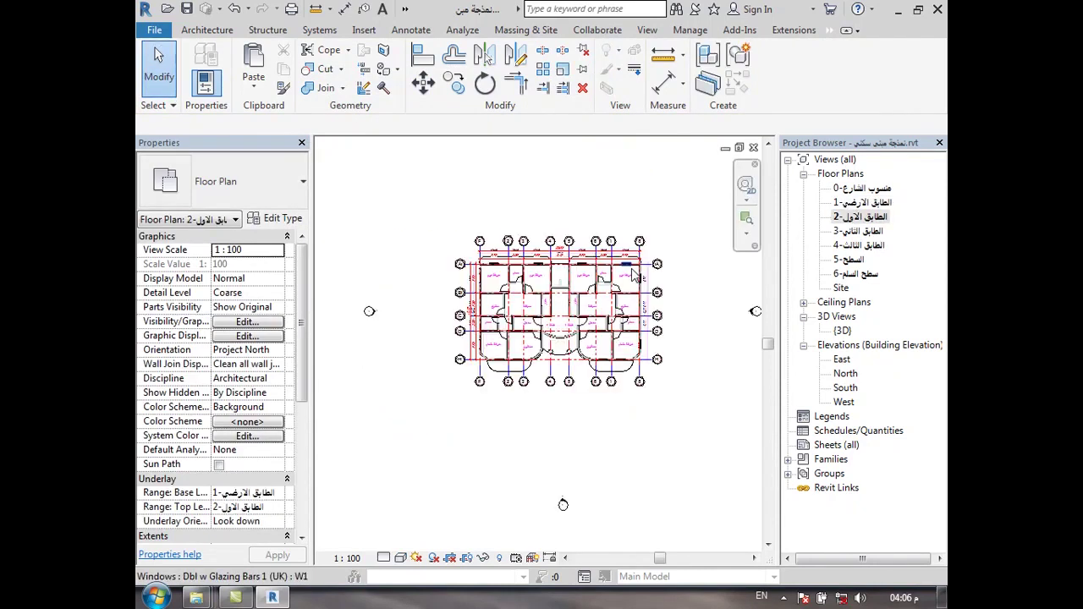
scroll(635, 273, "up", 2)
left_click_drag(709, 199, 317, 471)
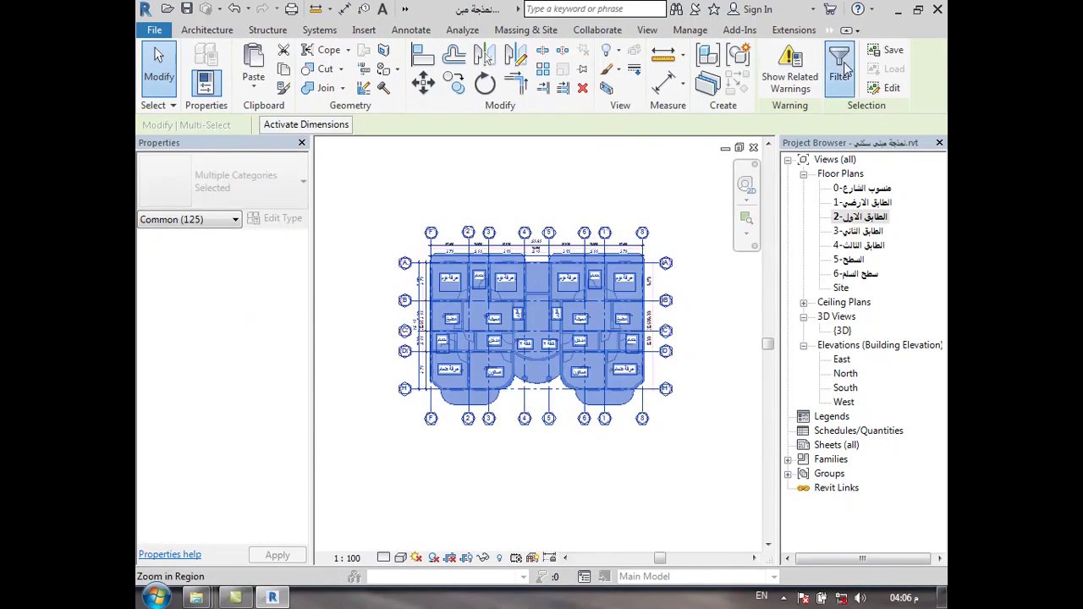
left_click(839, 76)
left_click(549, 151)
left_click(551, 127)
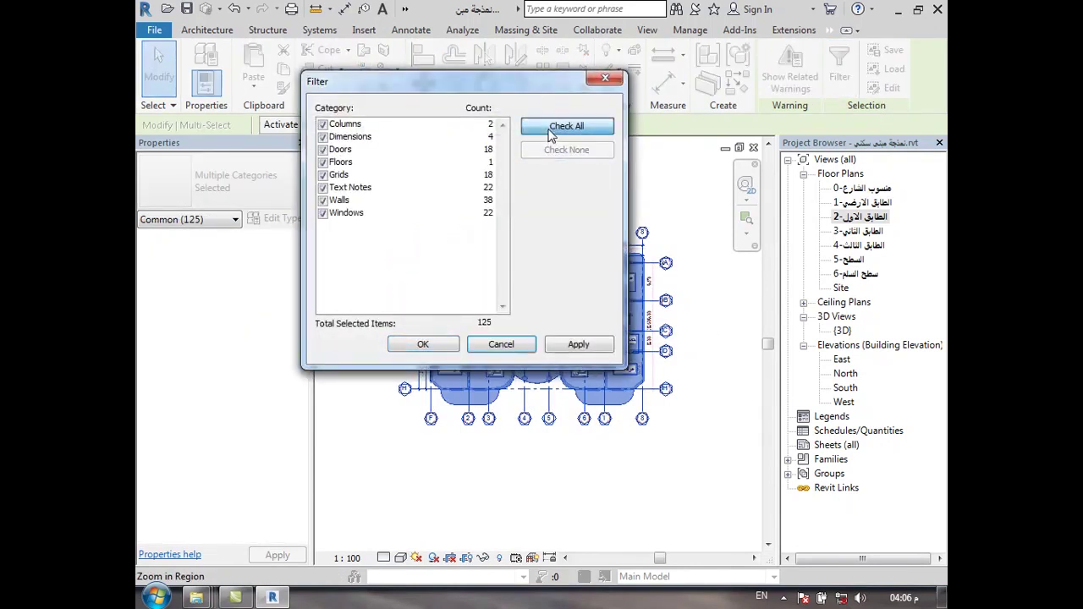
left_click(323, 188)
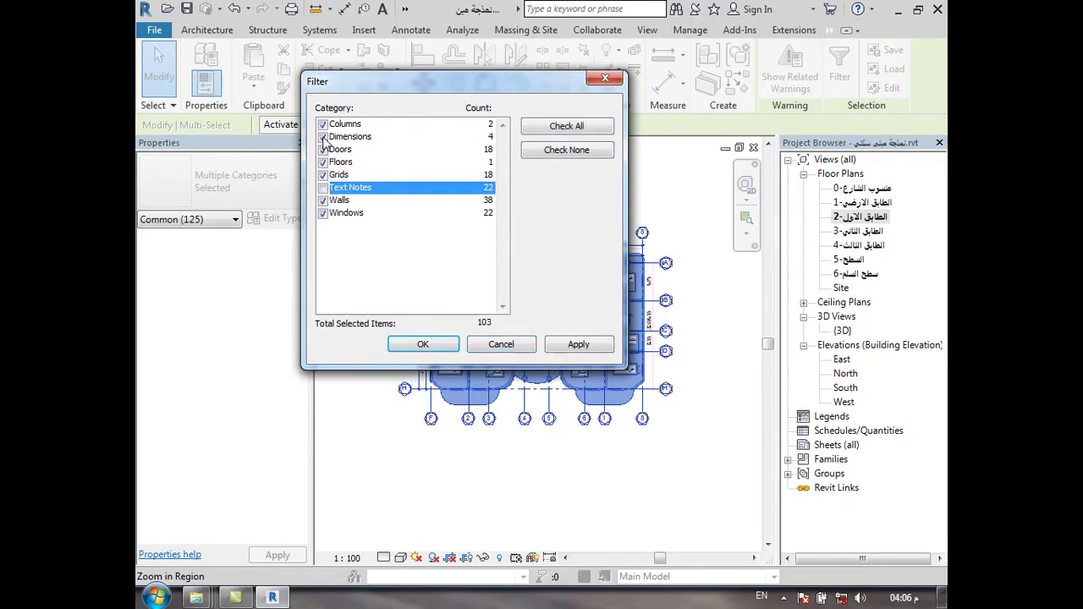
left_click(322, 137)
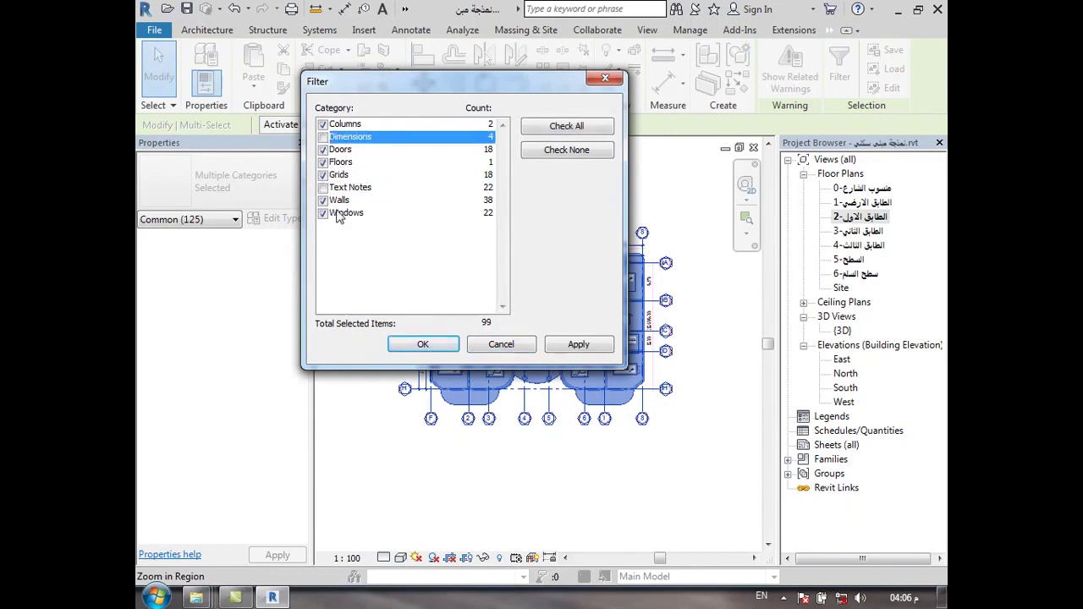
left_click(323, 175)
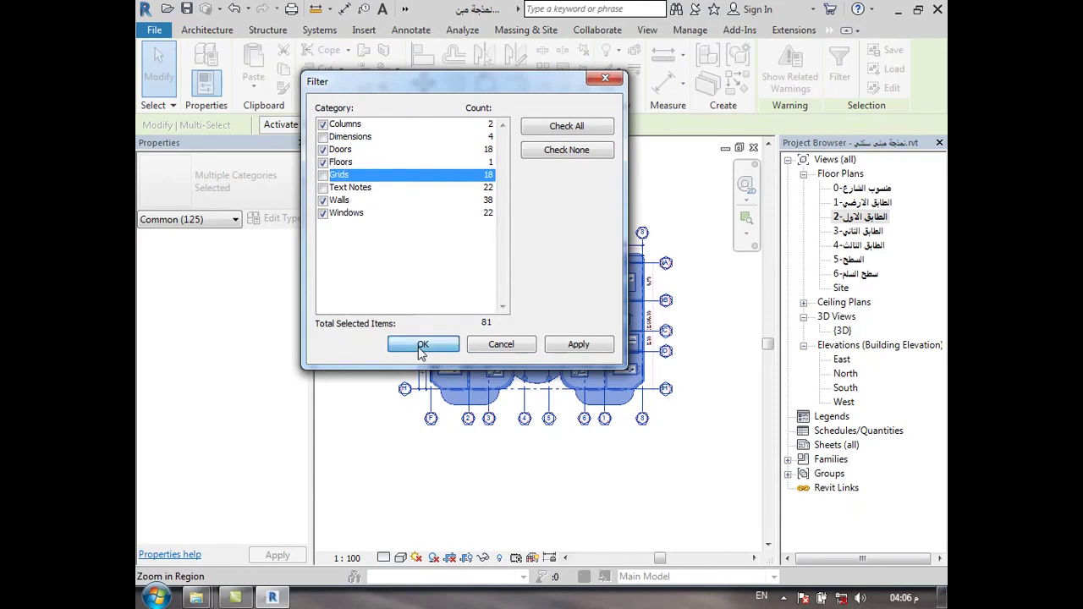
left_click(421, 343)
Paste aligned onto levels 3 and 4, deleting the wall sweeps that fail.
left_click(253, 88)
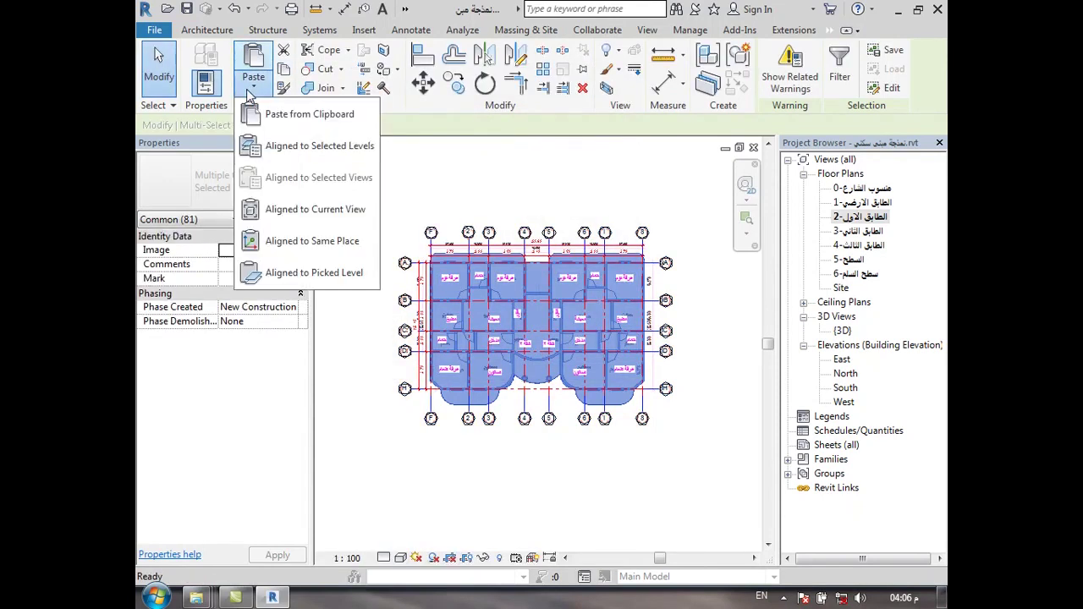
left_click(313, 146)
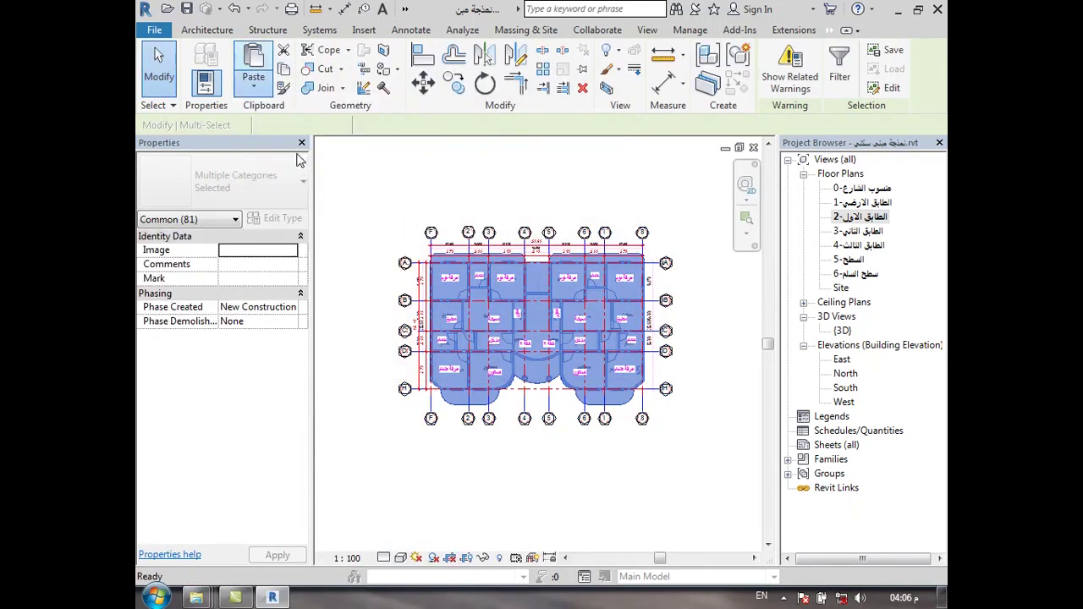
left_click(335, 193)
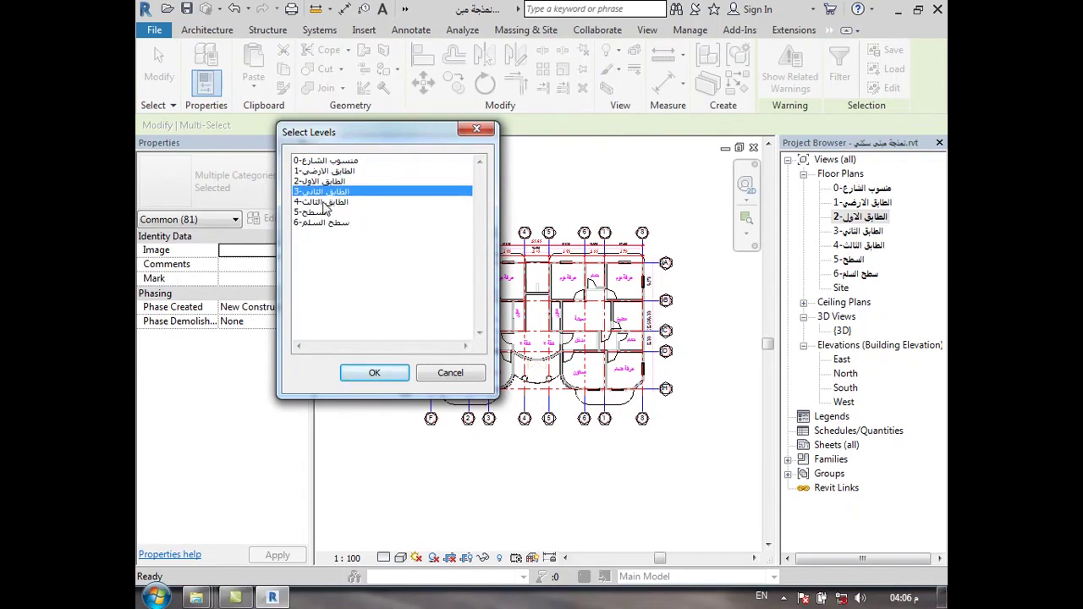
left_click(324, 203, "ctrl")
left_click(372, 372)
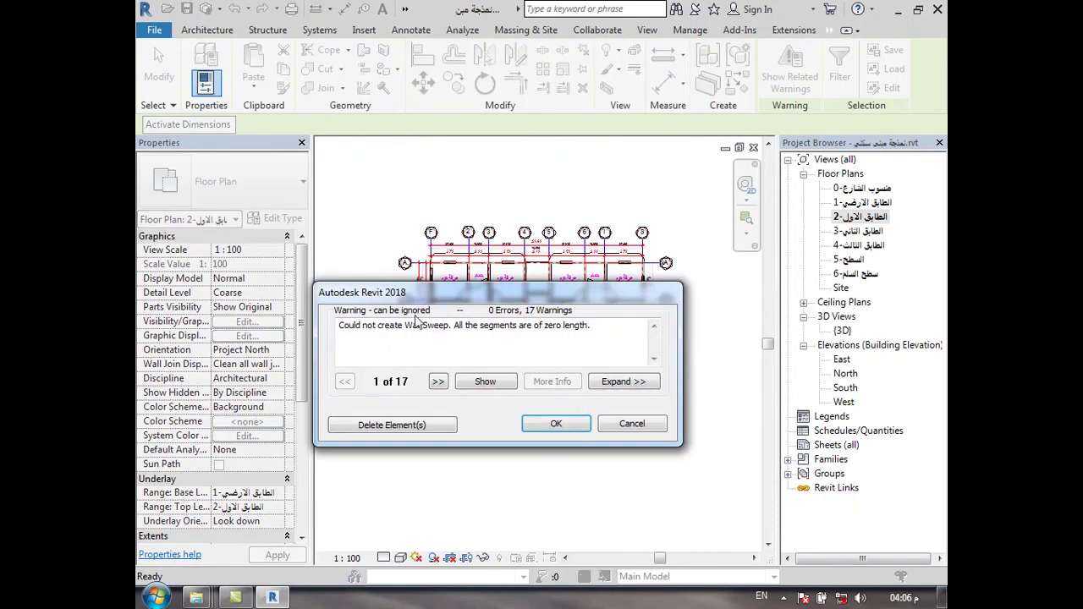
left_click(419, 436)
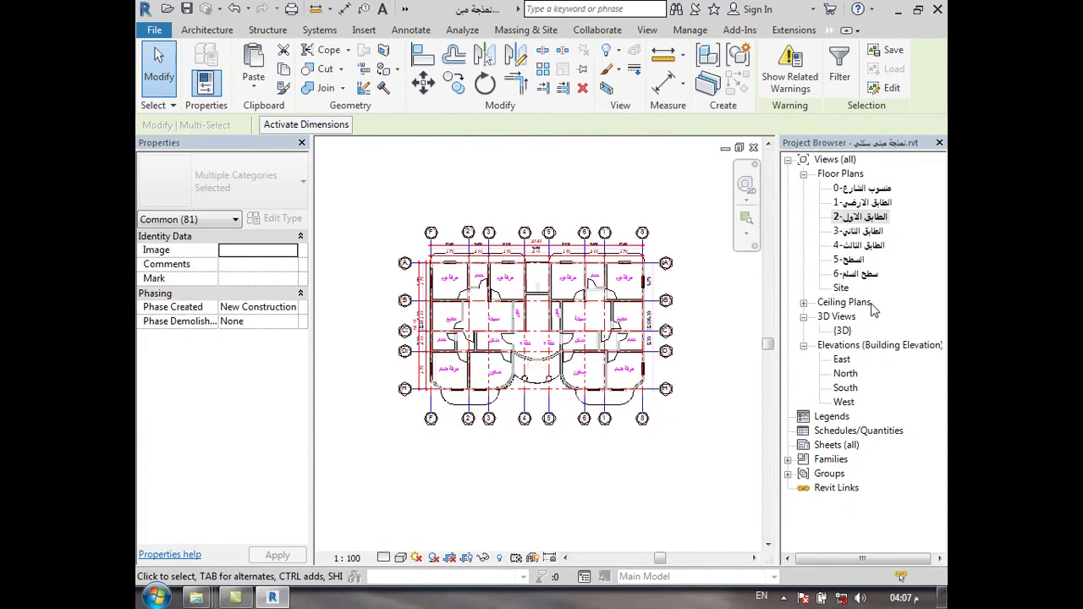
In the {3D} view, select the top floor slab and copy it.
double_click(842, 330)
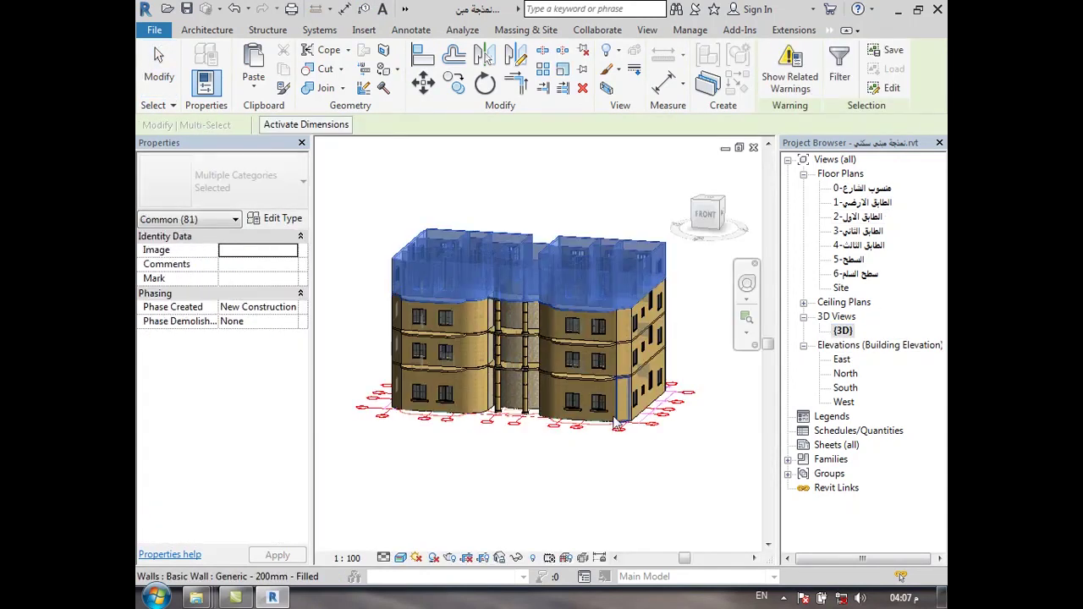
left_click(530, 493)
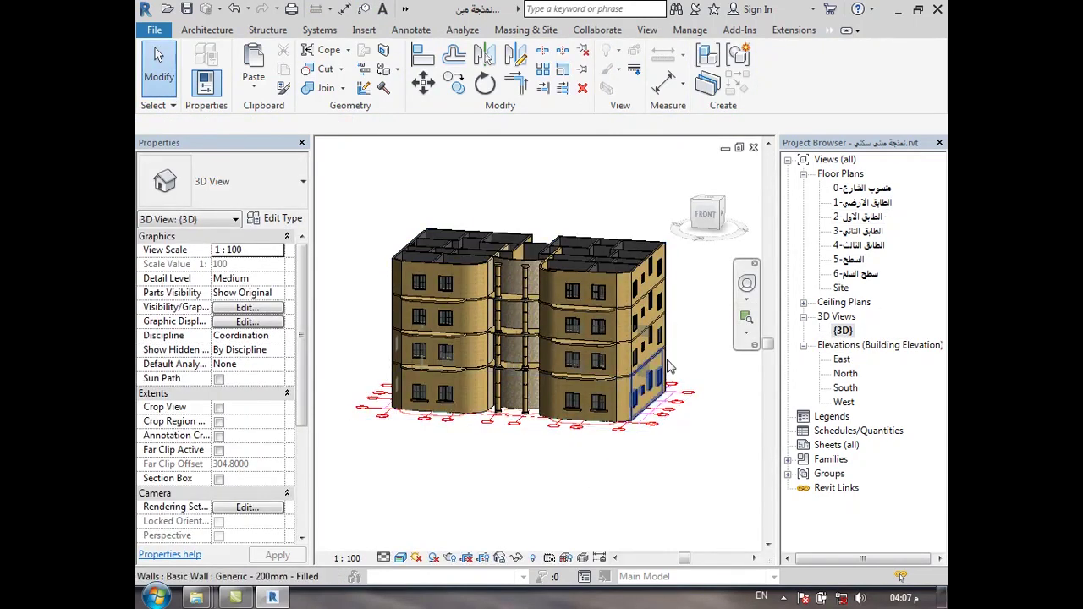
scroll(656, 339, "up", 2)
scroll(656, 339, "up", 1)
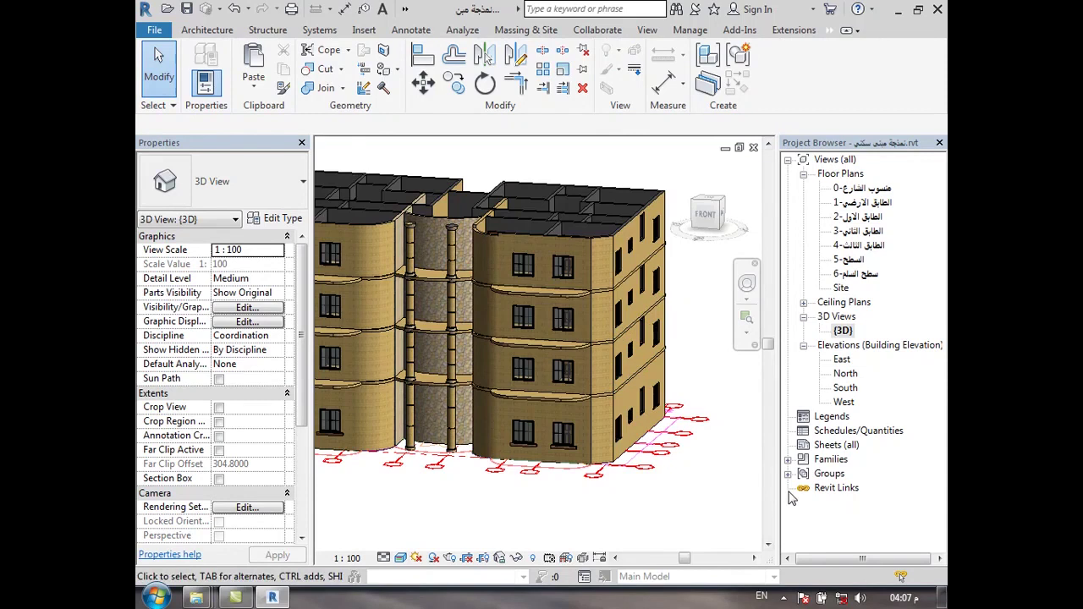
left_click(555, 294)
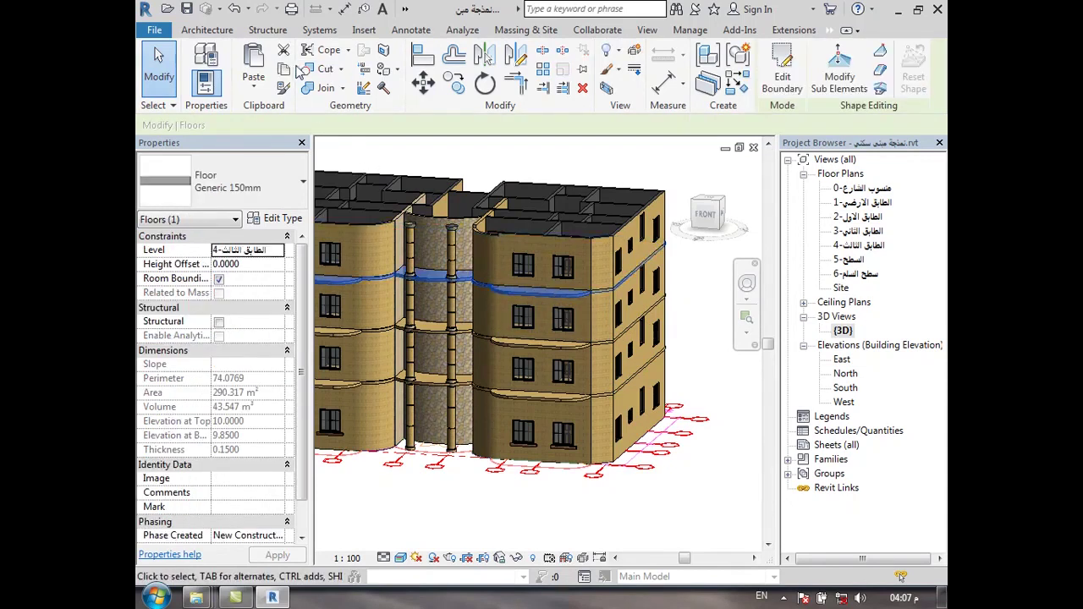
left_click(286, 69)
Paste the slab aligned onto the 5-السطح roof level.
left_click(254, 81)
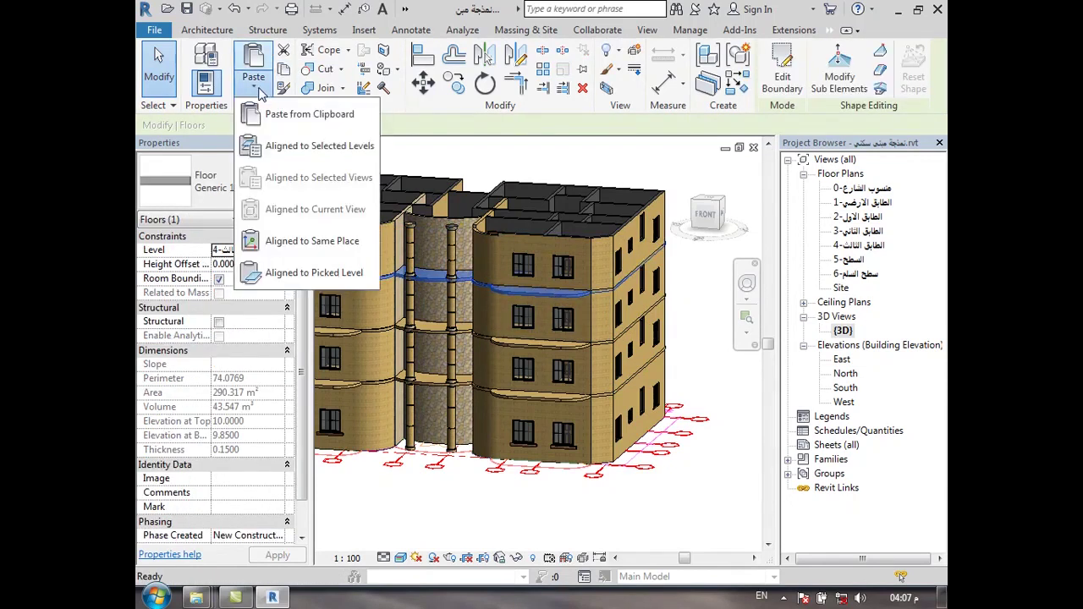
left_click(312, 149)
left_click(321, 213)
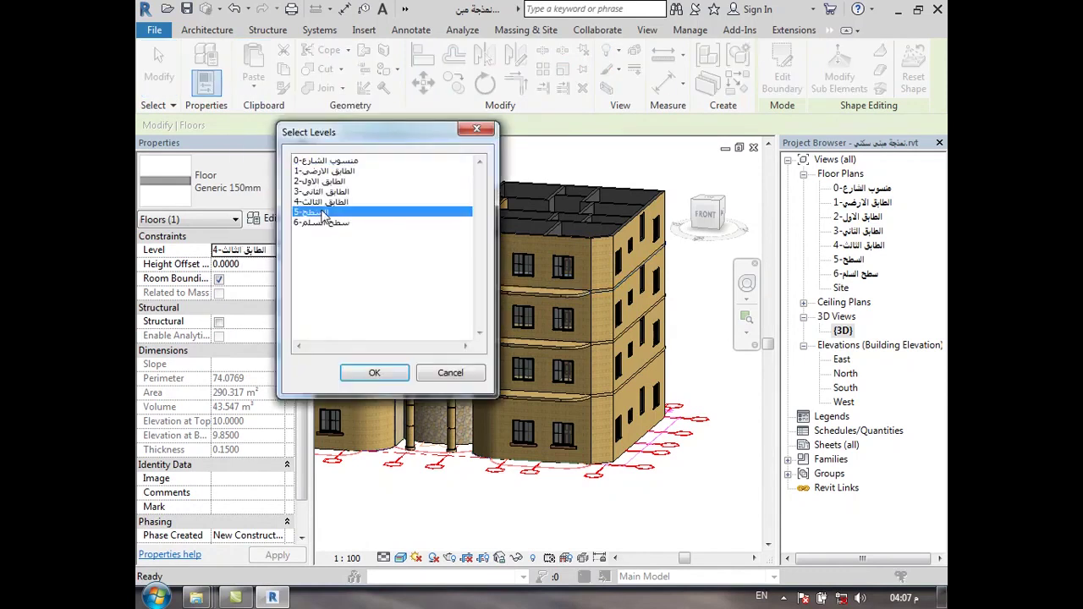
left_click(374, 374)
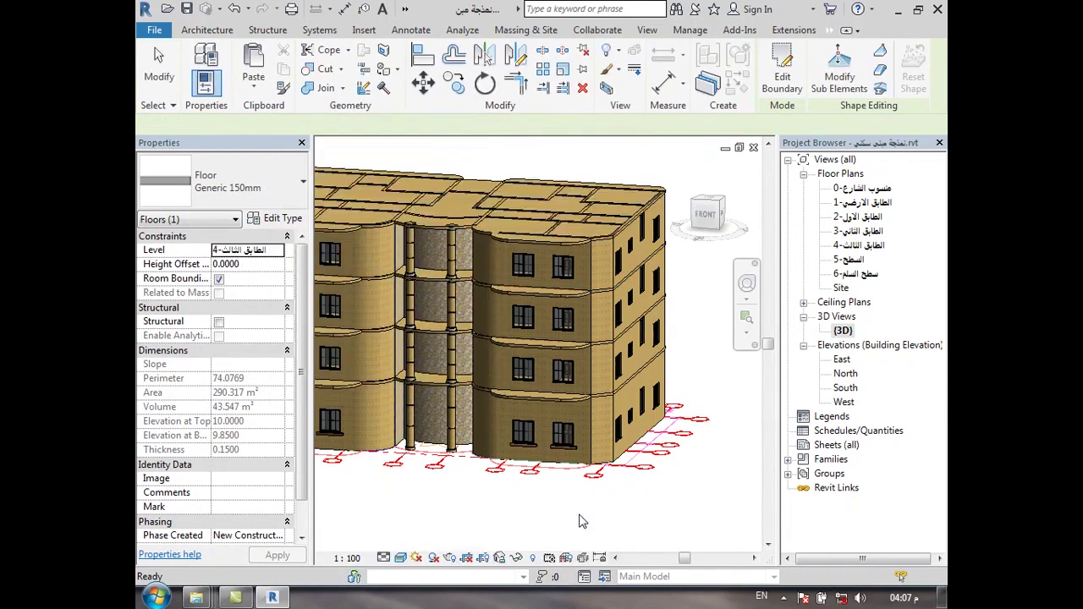
Edit and finish the new roof slab's boundary, then unjoin it from the walls.
left_click(622, 176)
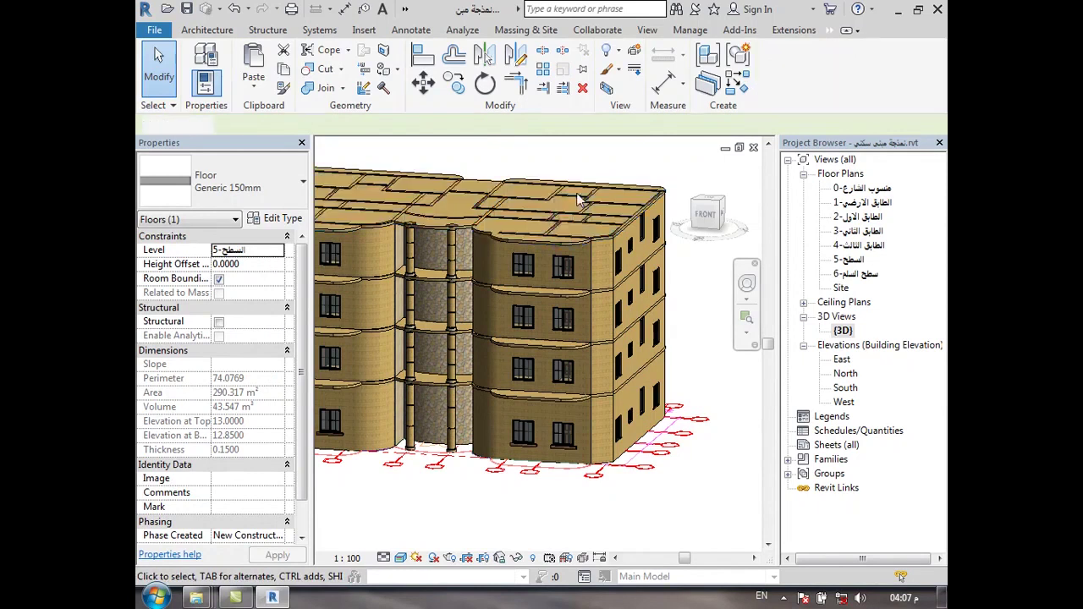
left_click(514, 241)
left_click(782, 72)
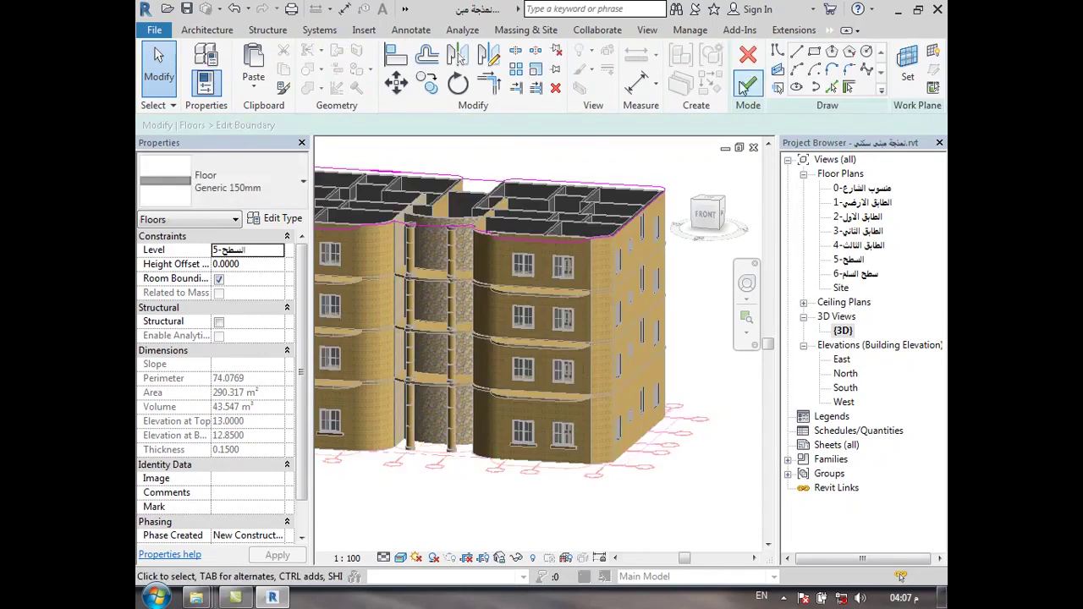
left_click(748, 83)
left_click(576, 310)
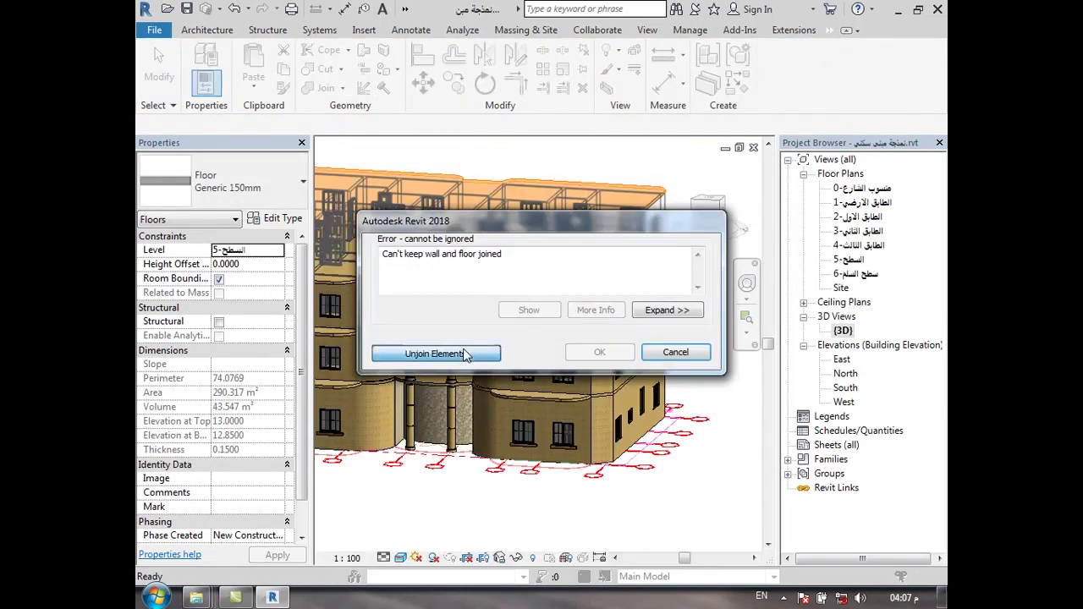
left_click(457, 354)
Deselect the roof slab, switch to the 2-الطابق الأول plan, and window-select the entire plan.
left_click(521, 169)
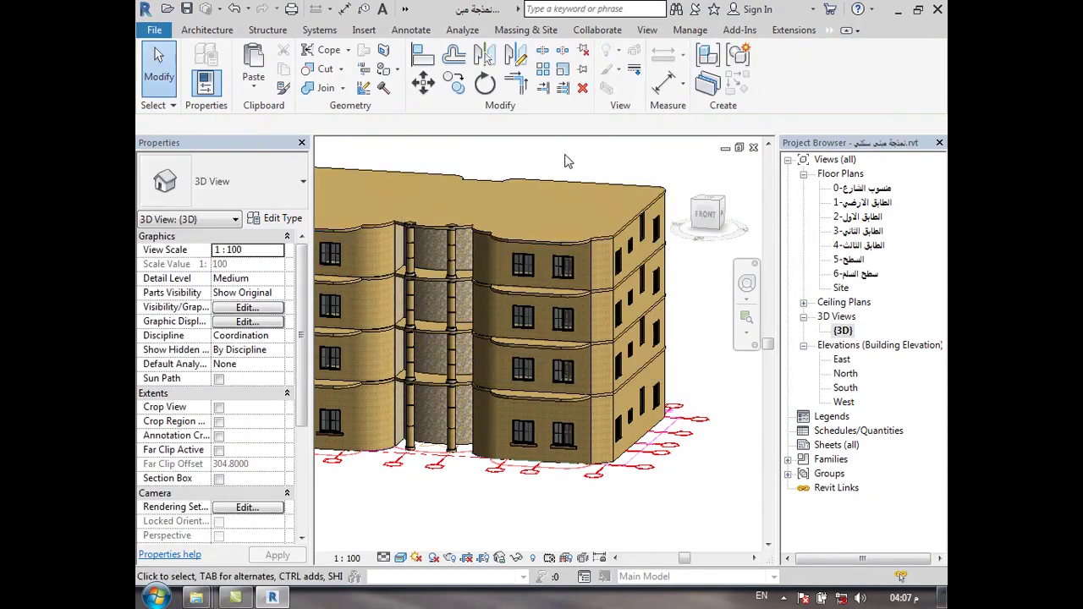
scroll(576, 166, "down", 2)
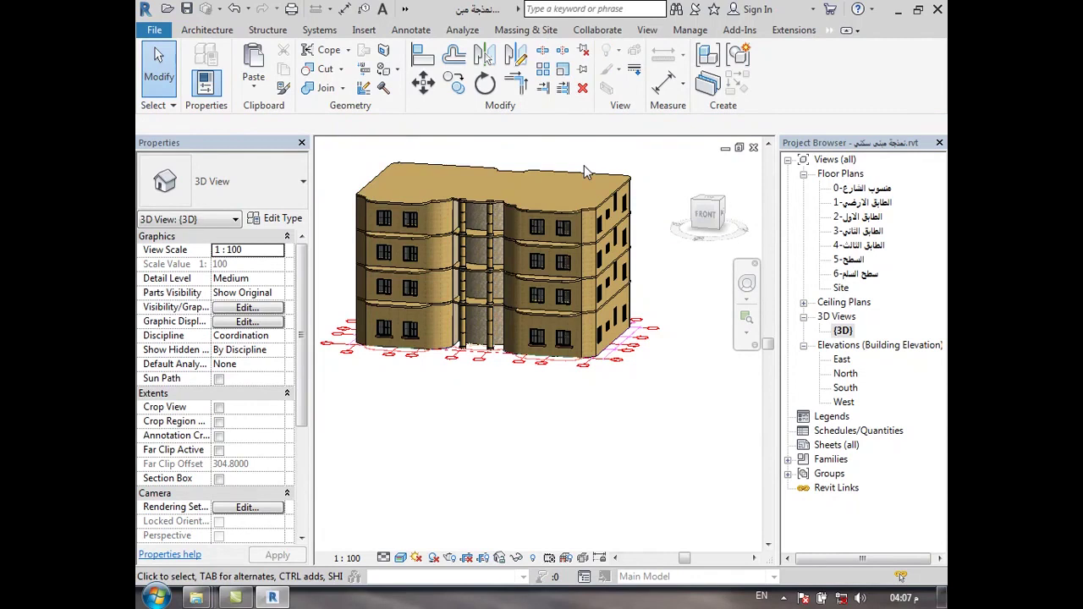
double_click(860, 216)
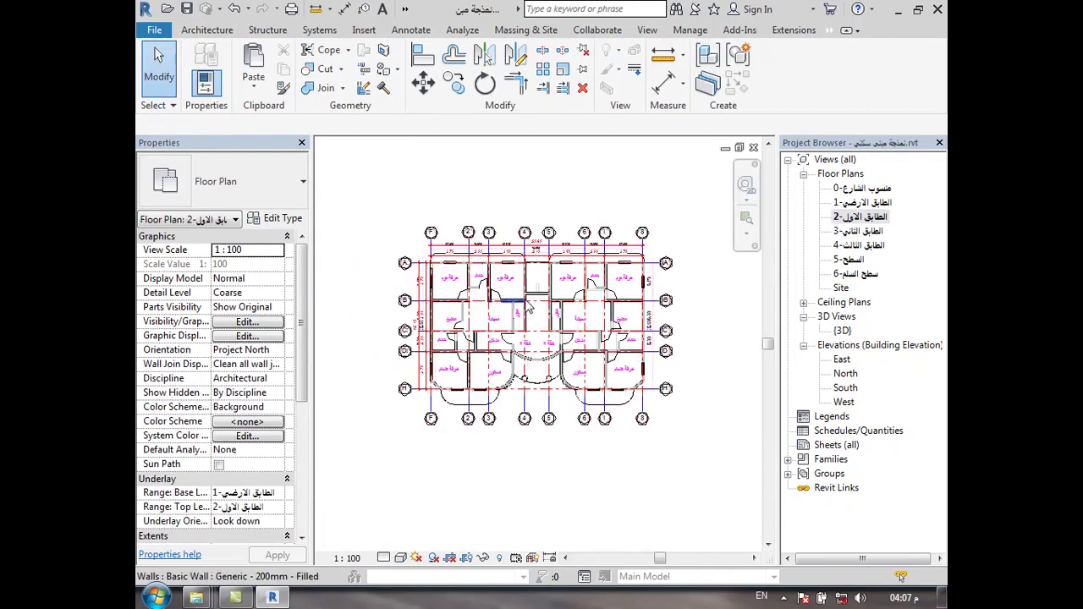
left_click_drag(692, 221, 371, 468)
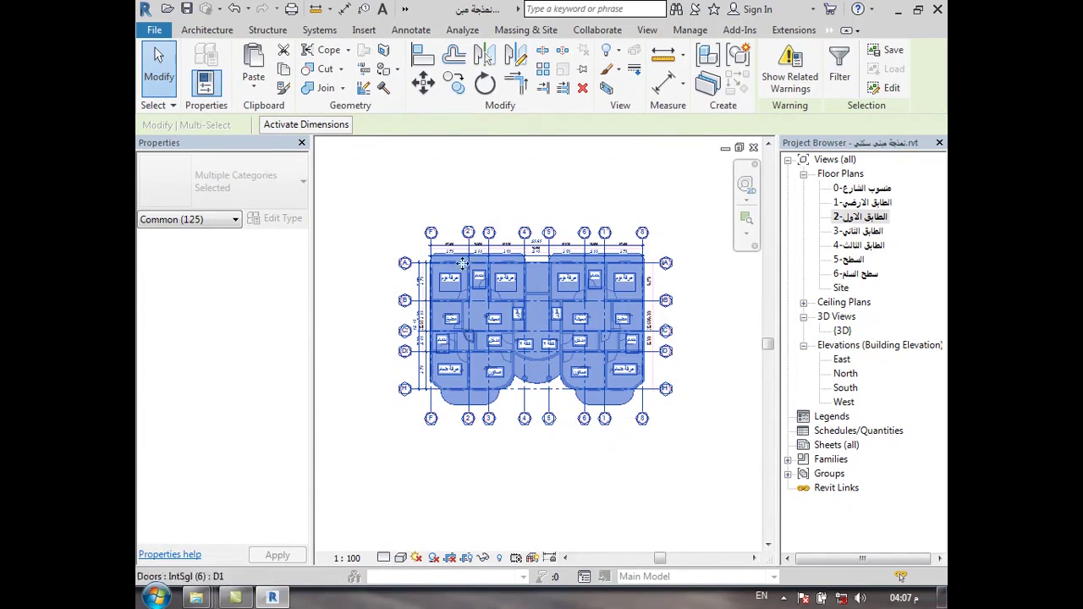
Filter the selection down to Dimensions and Text Notes only.
left_click(839, 76)
left_click(593, 150)
left_click(323, 138)
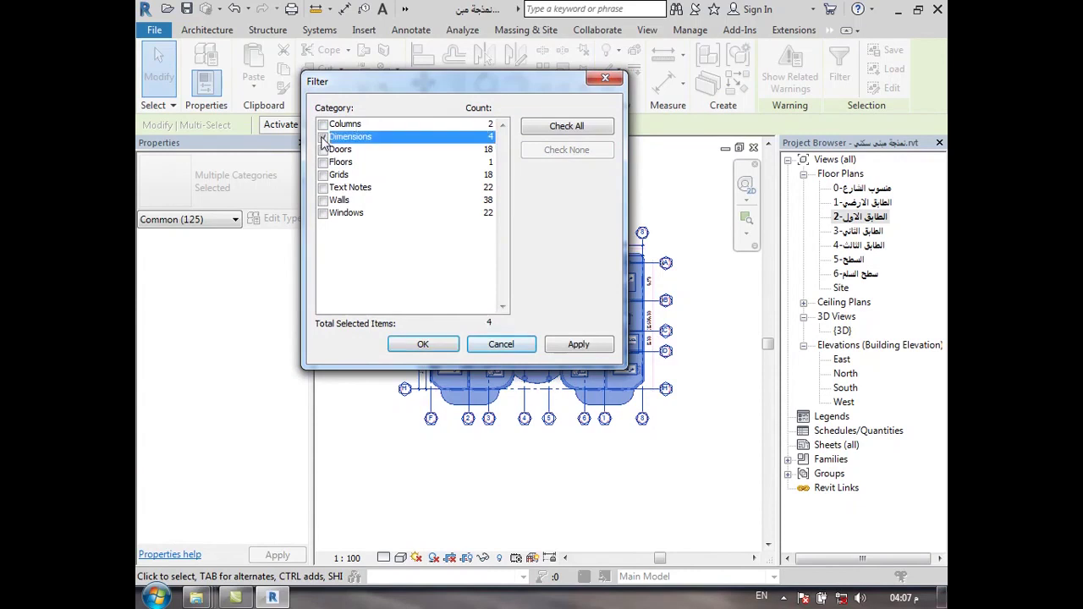
left_click(323, 187)
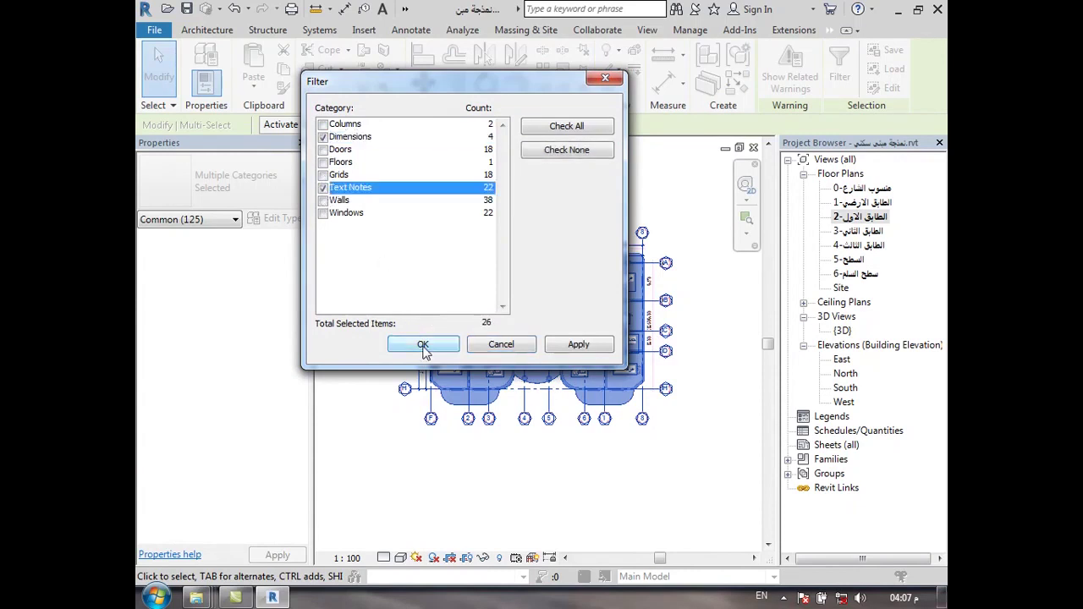
left_click(423, 344)
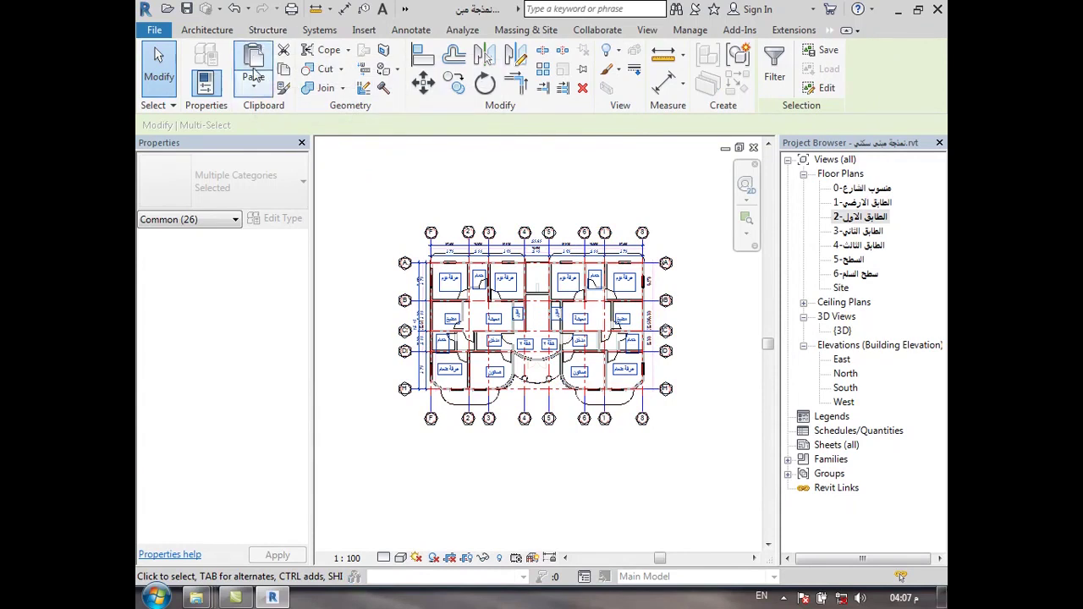
Paste them aligned into the floor plan views 3 and 4.
left_click(266, 88)
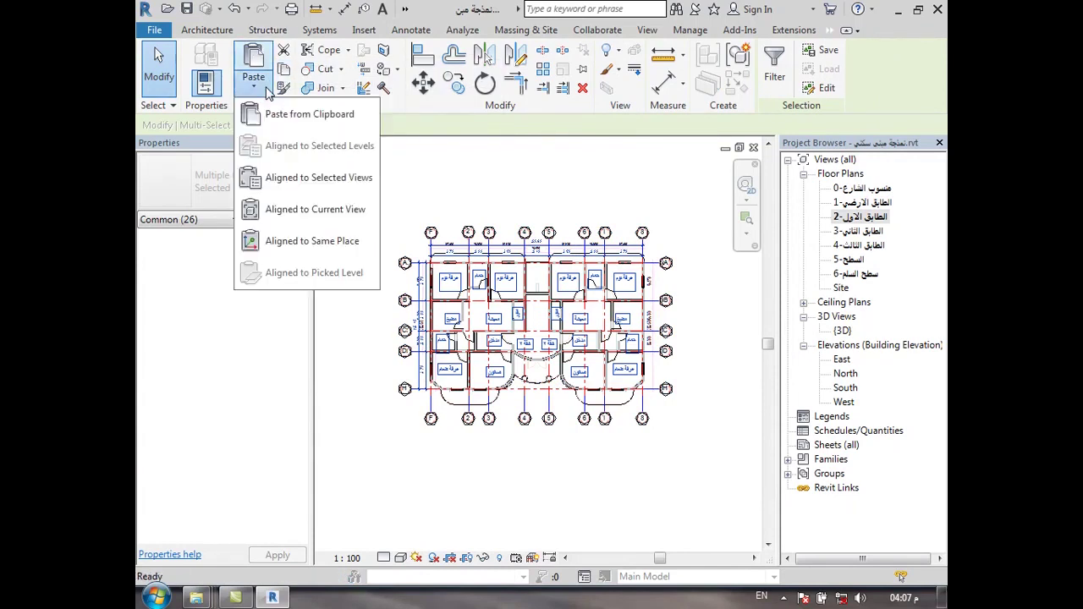
left_click(305, 173)
left_click(365, 193)
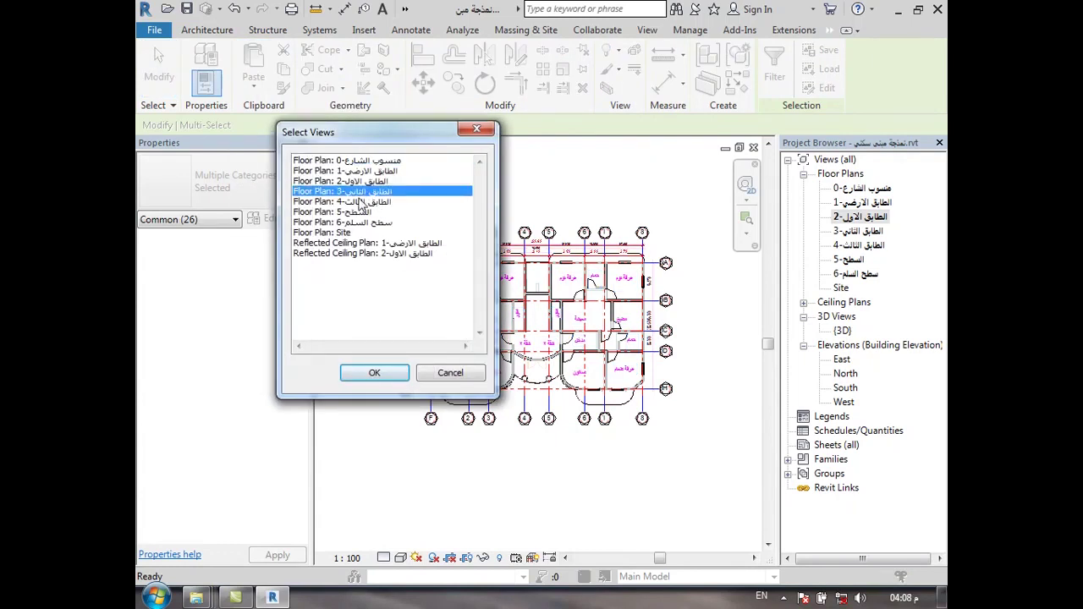
left_click(359, 202, "ctrl")
left_click(376, 374)
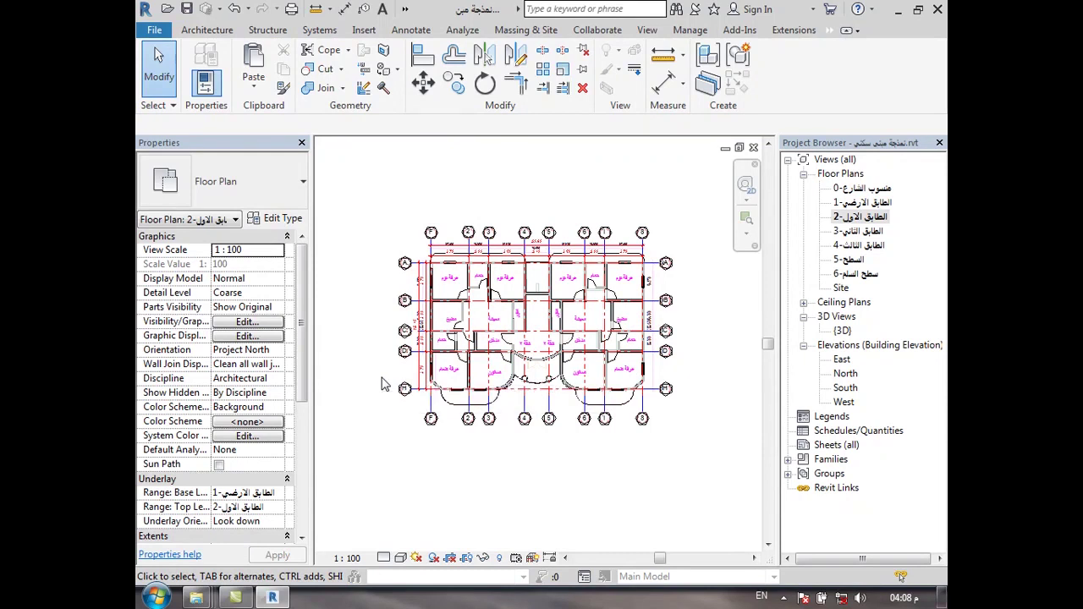
On the 5-السطح roof plan, start an architectural wall with type WALL 2, zoomed to grid F/A.
double_click(864, 260)
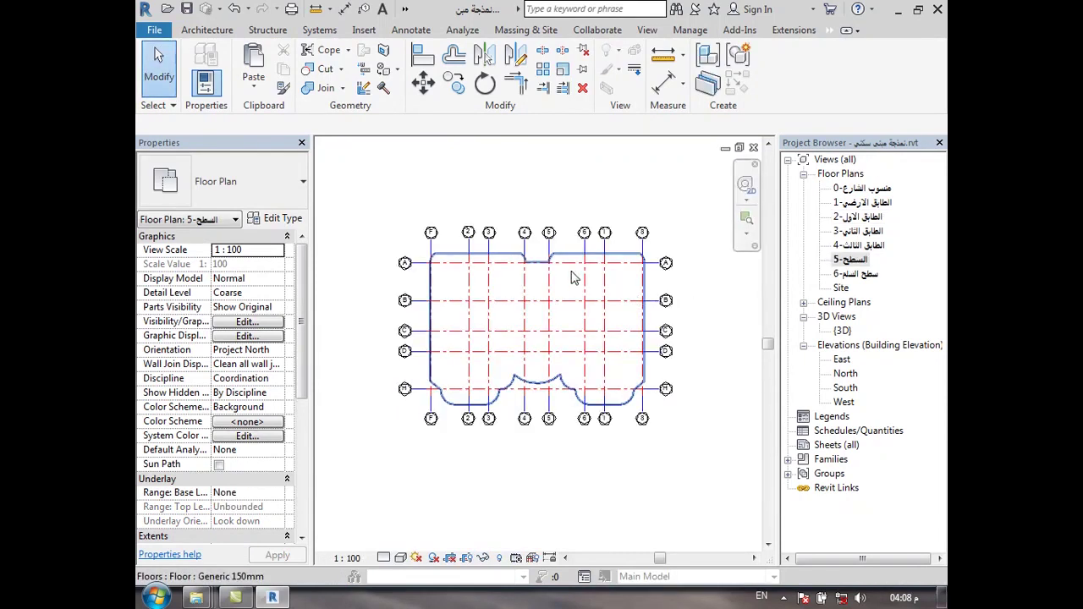
scroll(569, 261, "up", 1)
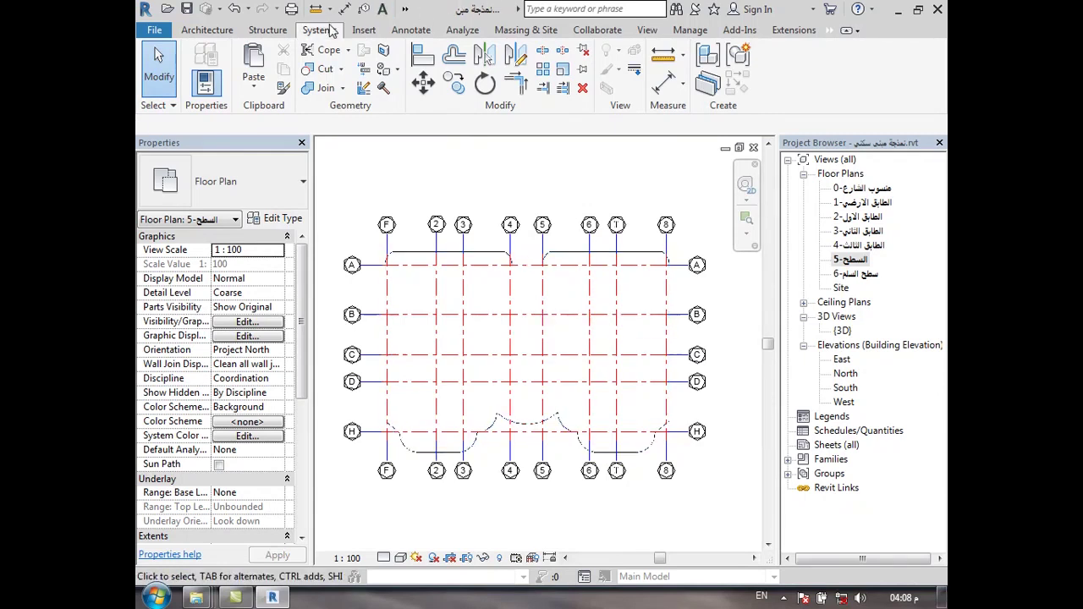
left_click(223, 30)
left_click(200, 85)
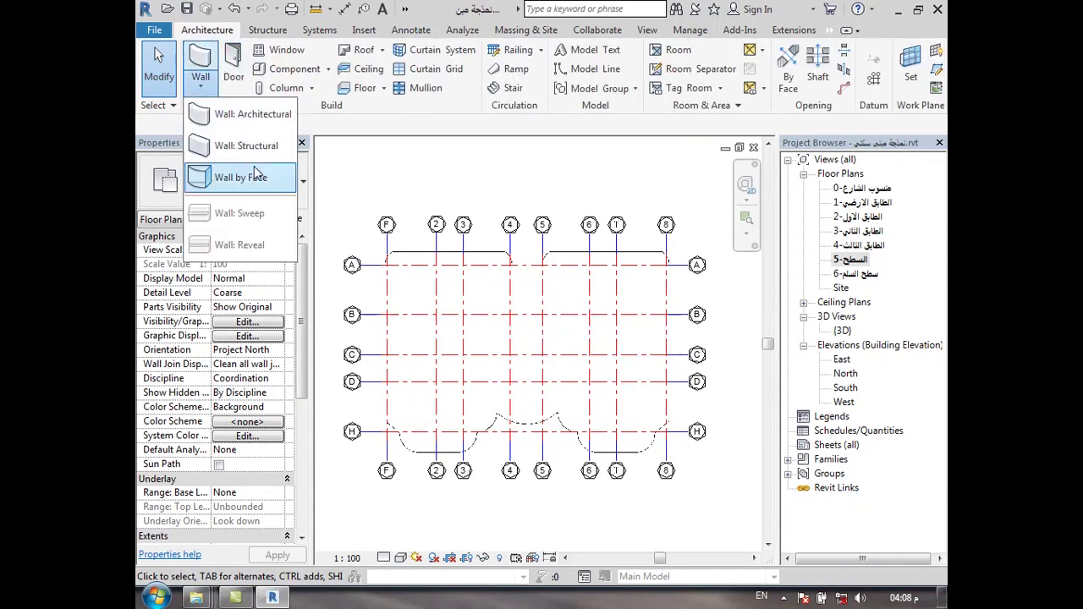
left_click(252, 118)
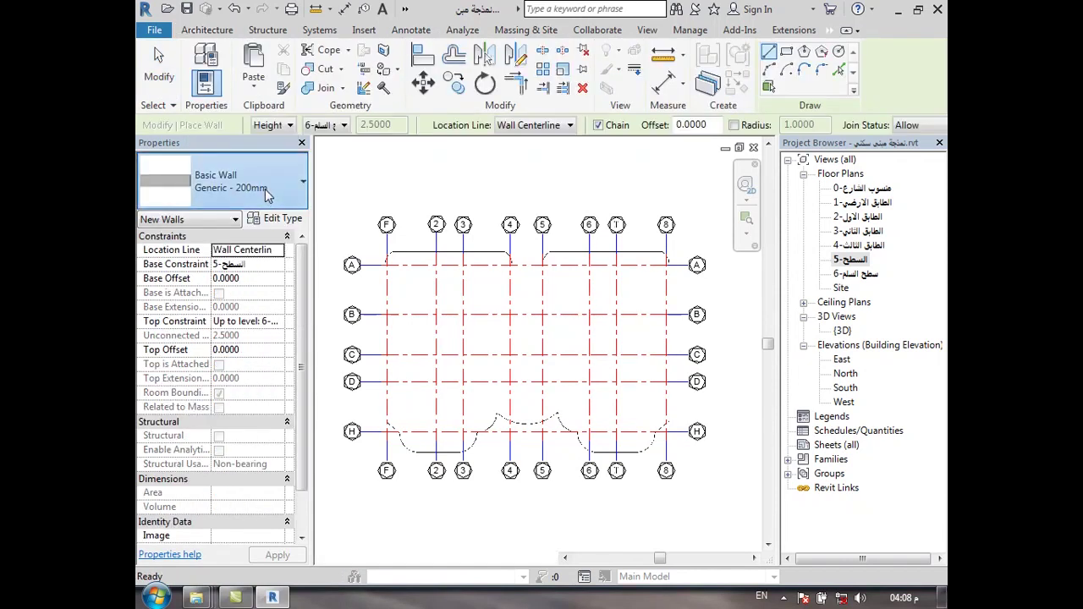
left_click(279, 182)
mouse_move(346, 309)
left_mouse_down()
mouse_move(344, 331)
mouse_move(339, 249)
mouse_move(345, 345)
mouse_move(334, 354)
left_mouse_up()
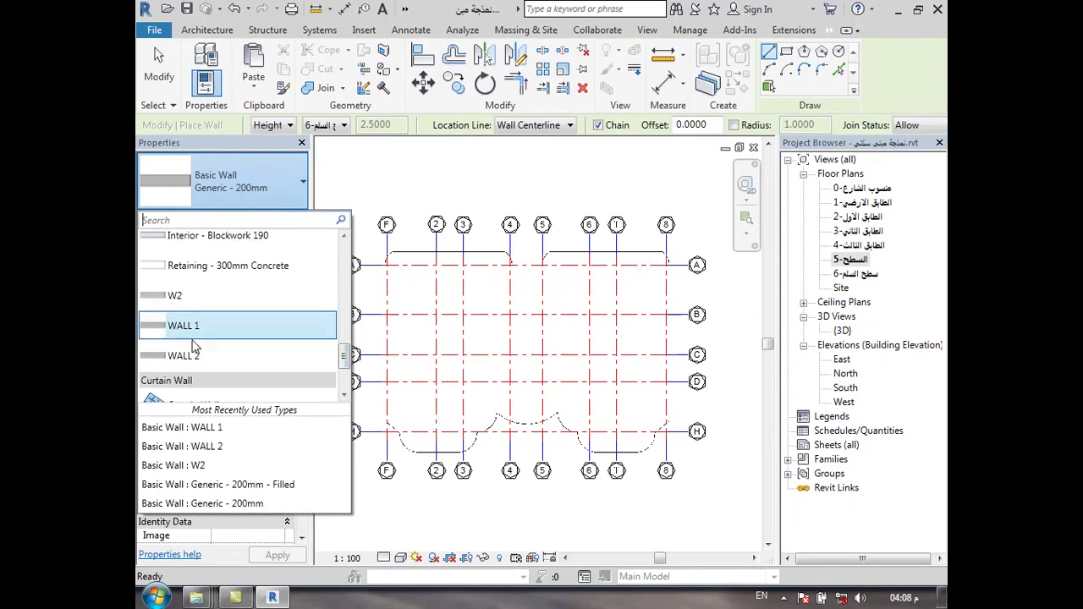
left_click(237, 355)
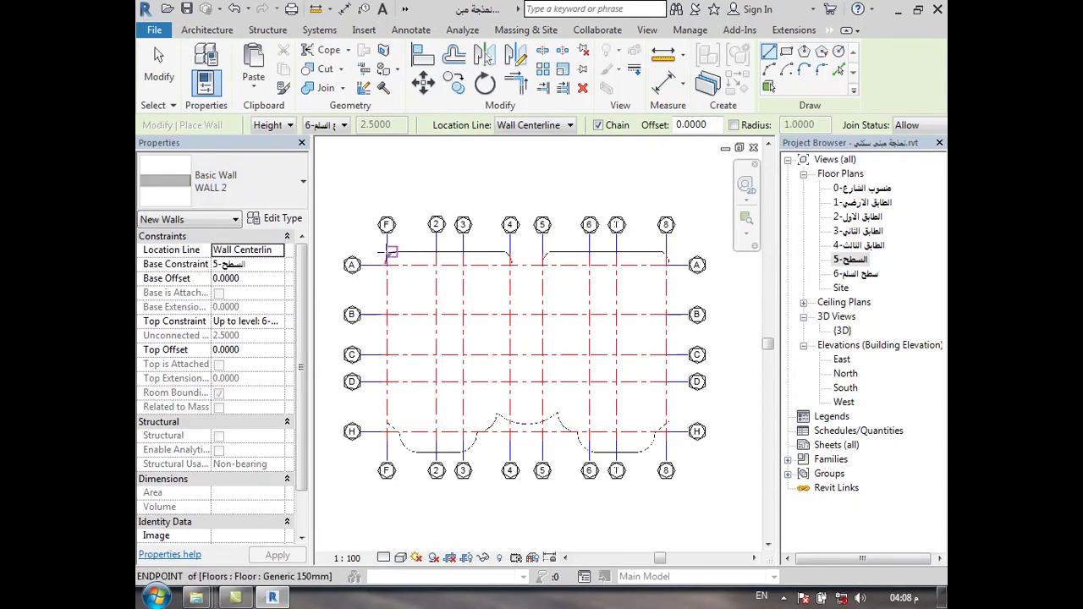
scroll(385, 252, "up", 3)
scroll(385, 252, "up", 2)
Switch to Pick Lines and trial a wall on the floor's top edge, then undo it.
left_click(838, 70)
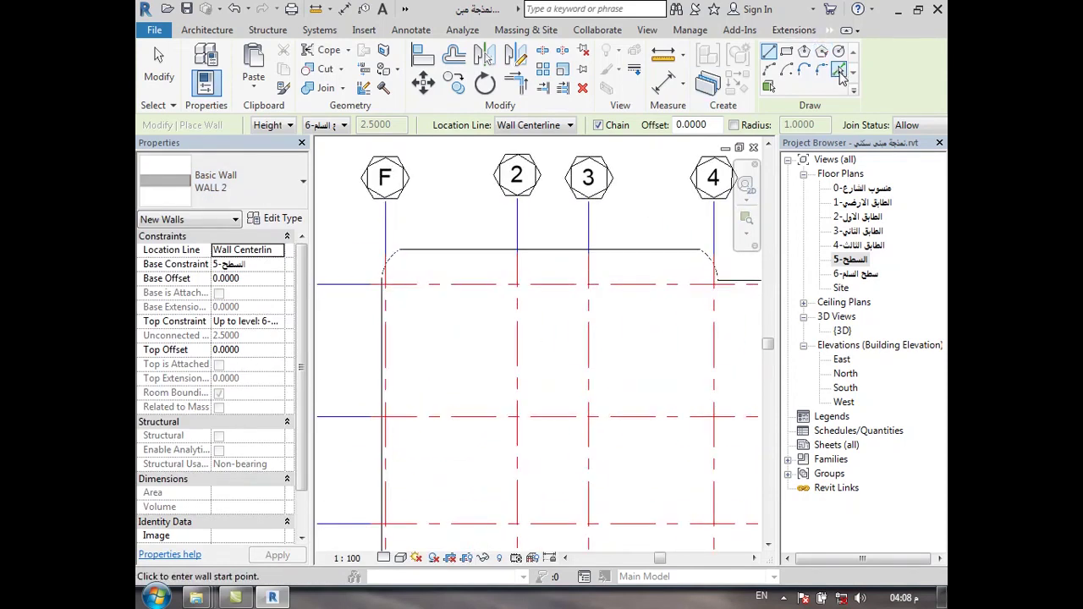
left_click(508, 250)
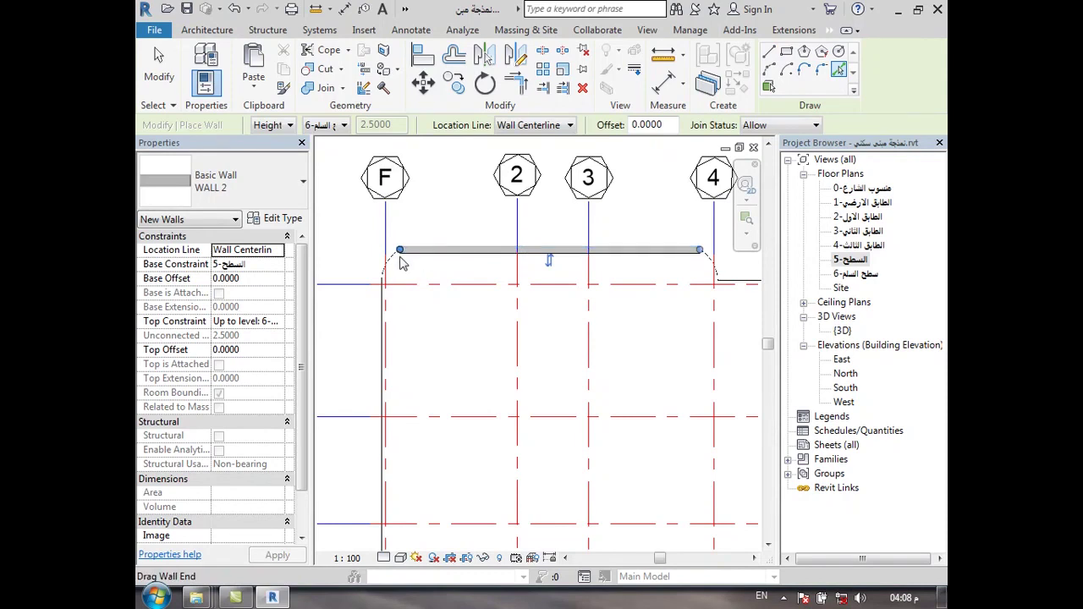
key("p")
key("l")
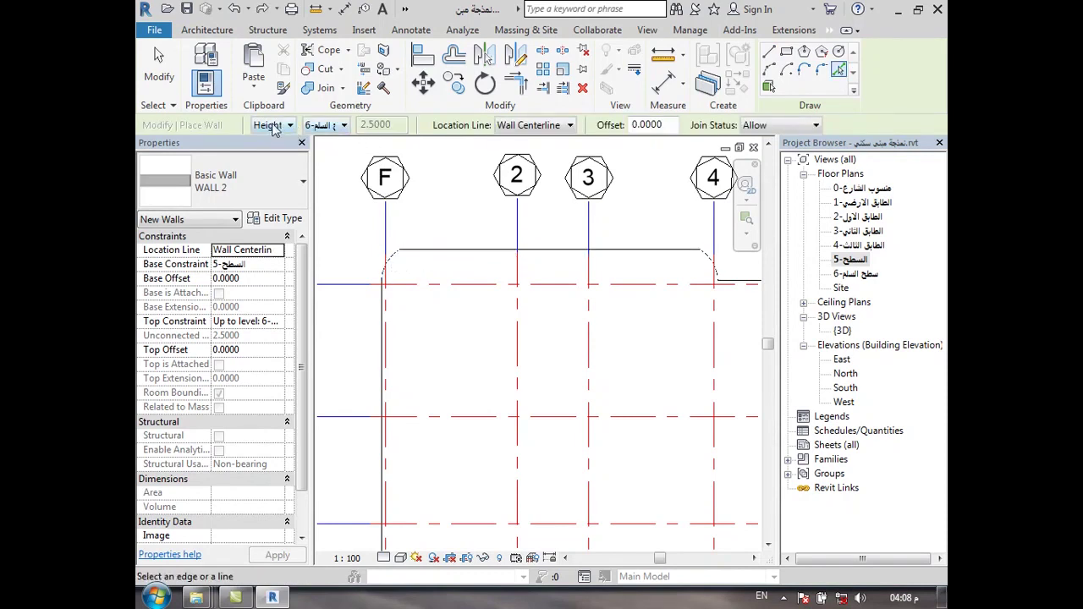
Set the wall height to Unconnected, replacing 2.5000 with 0.8000.
left_click(330, 128)
left_click(332, 225)
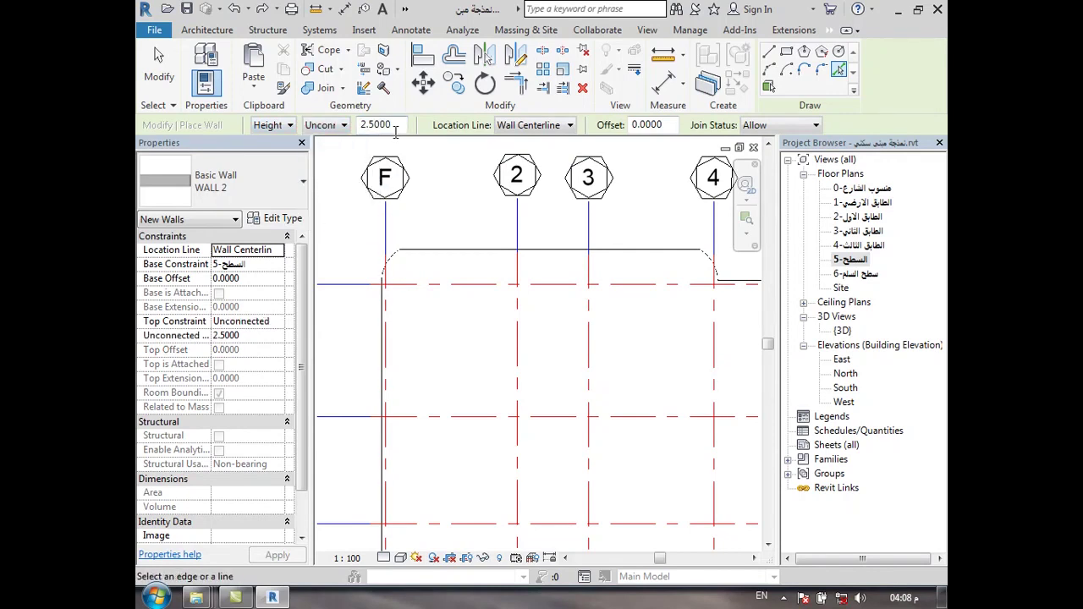
left_click_drag(397, 125, 351, 138)
type("0.8000")
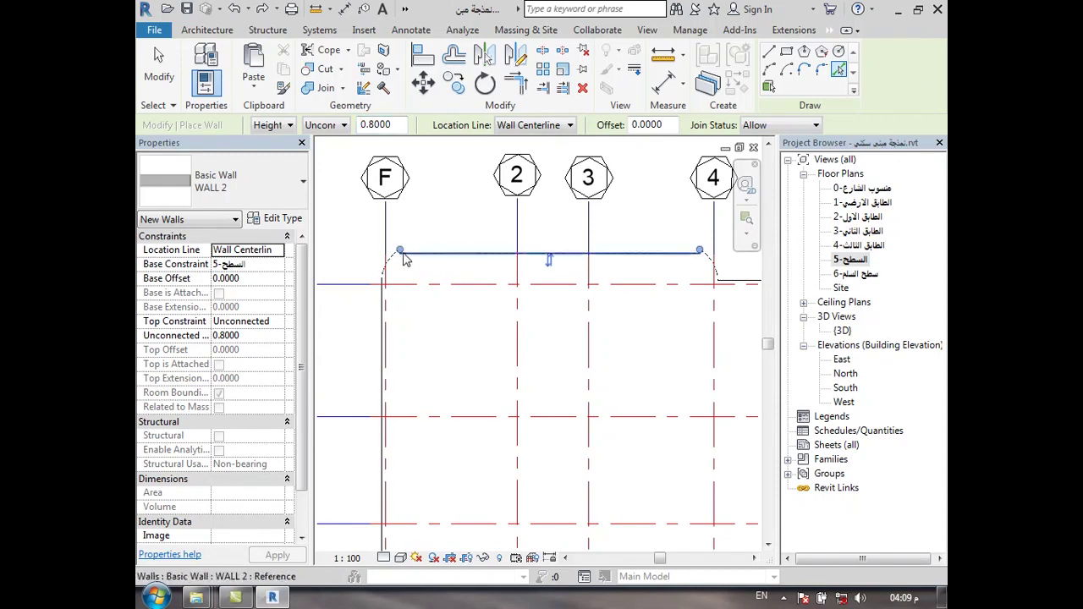
scroll(387, 266, "up", 3)
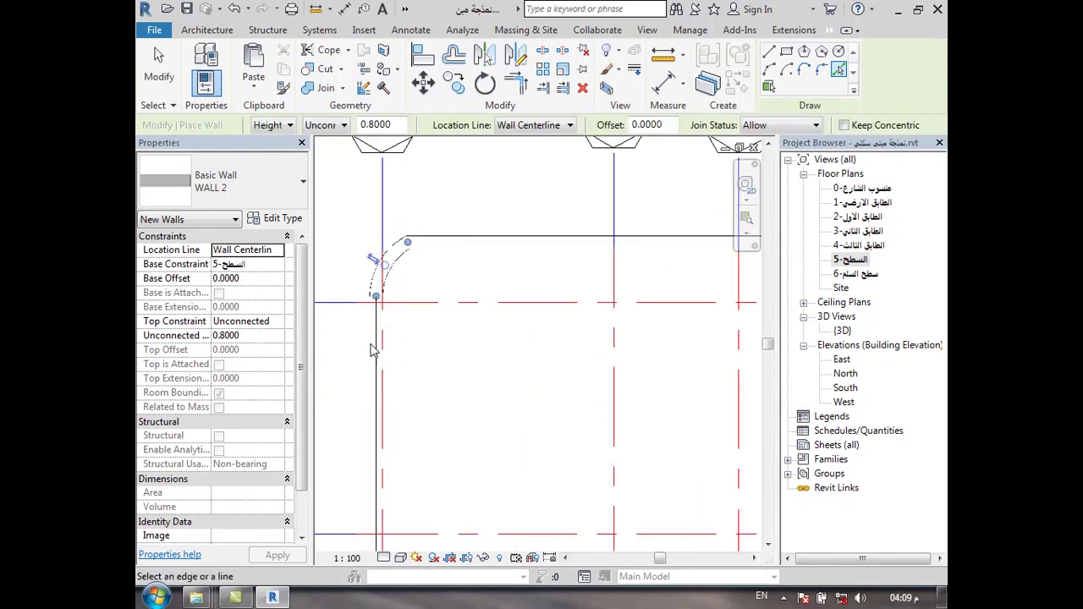
scroll(476, 203, "down", 3)
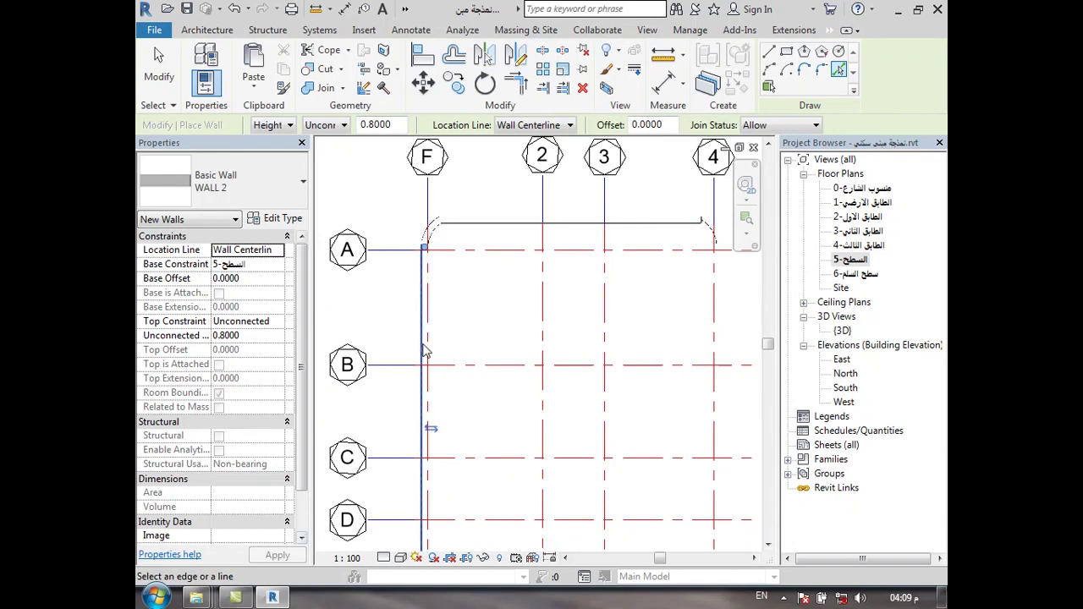
Set the plan's visual style to Consistent Colors.
left_click(401, 558)
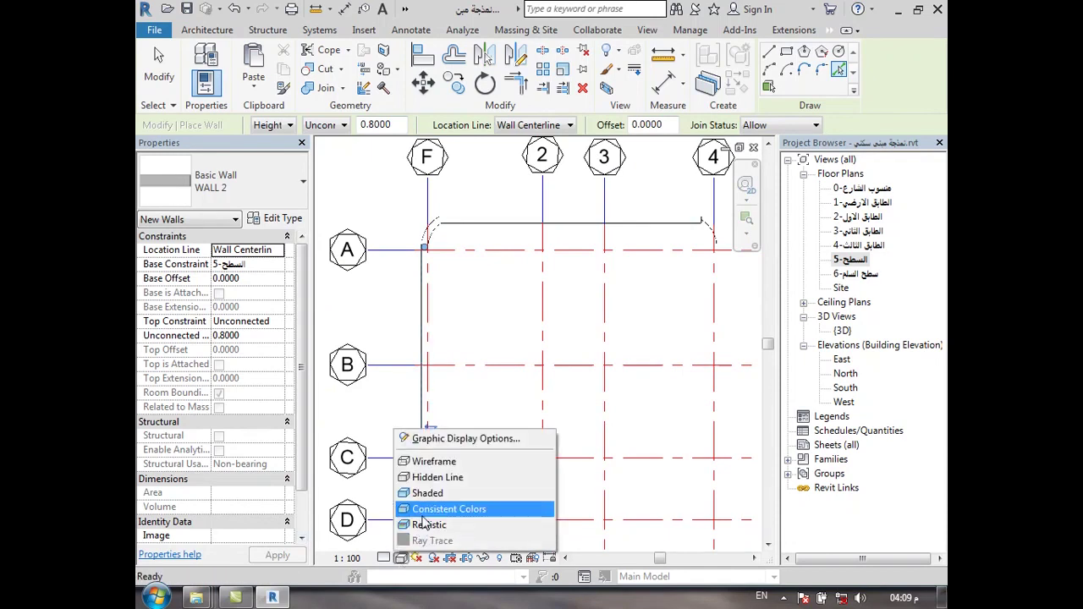
left_click(448, 511)
scroll(436, 207, "down", 1)
scroll(427, 292, "up", 2)
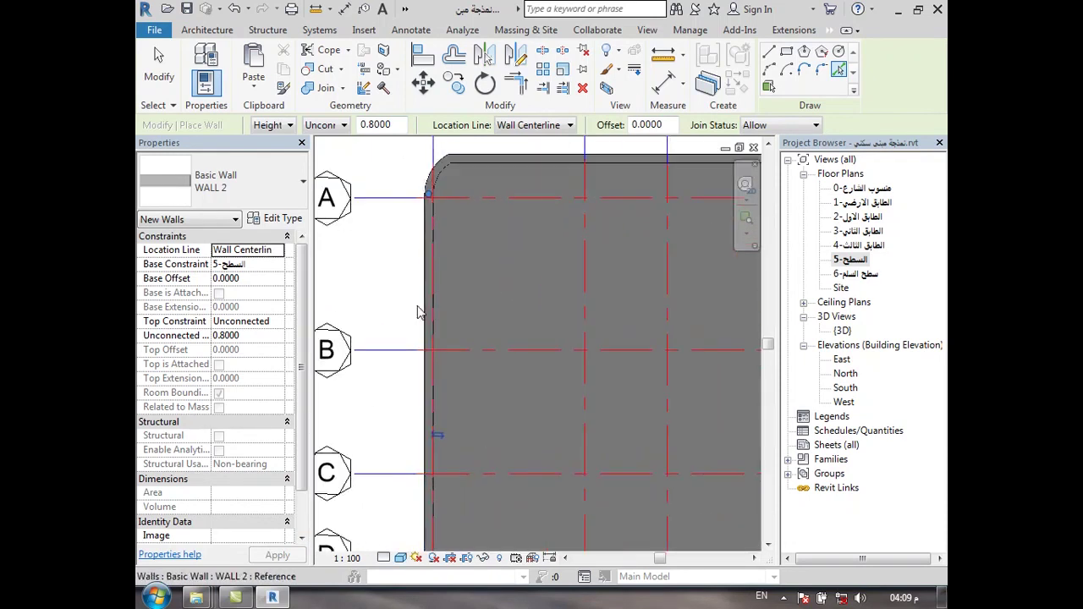
scroll(427, 299, "down", 3)
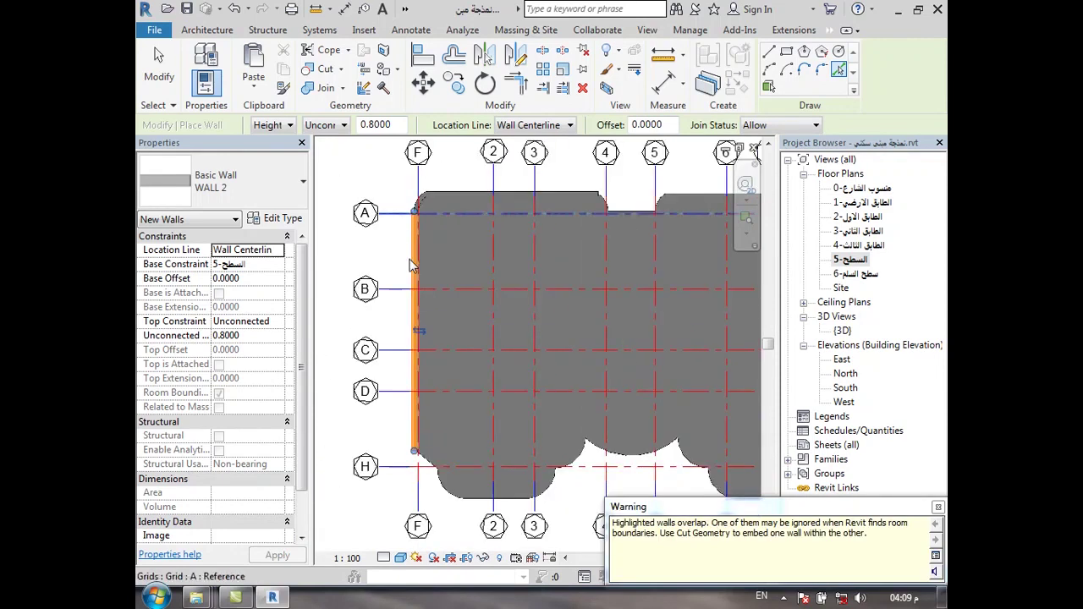
scroll(430, 470, "up", 3)
scroll(430, 470, "up", 1)
Place parapet walls along the diagonal, bottom straight and arc edges, including arcs near grids 4–5.
left_click(430, 469)
left_click(472, 513)
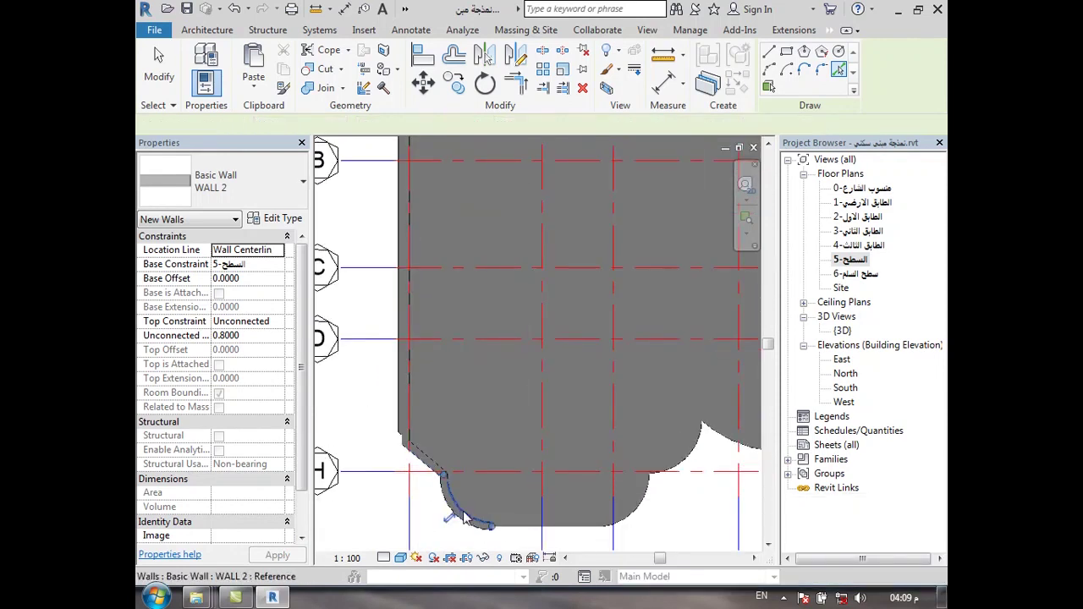
left_click(531, 528)
left_click(636, 504)
left_click(667, 471)
scroll(522, 428, "down", 3)
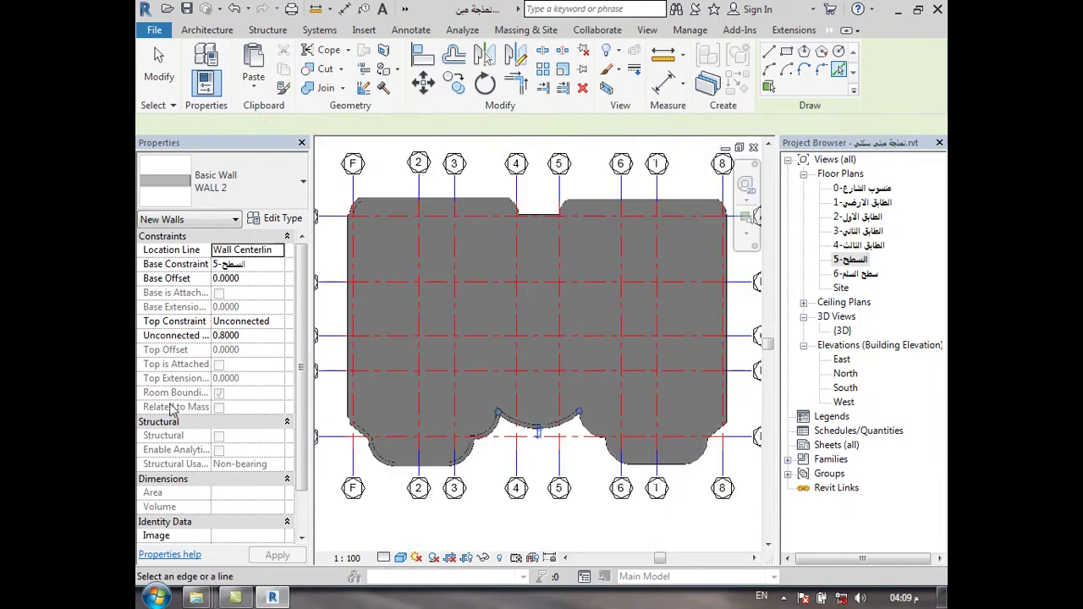
scroll(496, 460, "up", 4)
left_click(474, 343)
left_click(559, 356)
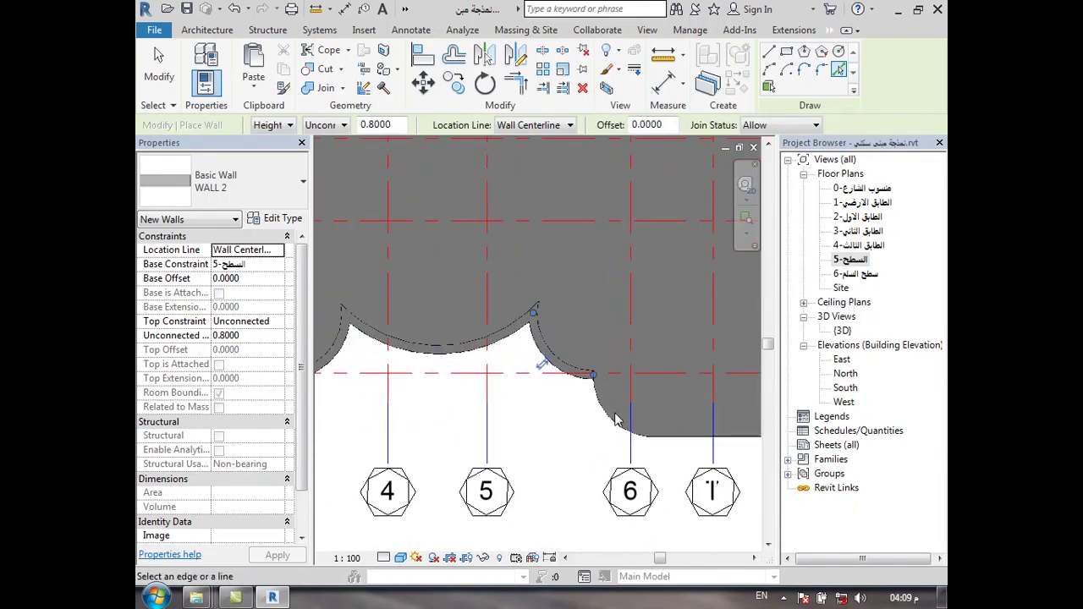
left_click(614, 422)
left_click(674, 446)
Add walls along the right and top floor edges, clearing the join error.
scroll(675, 448, "down", 2)
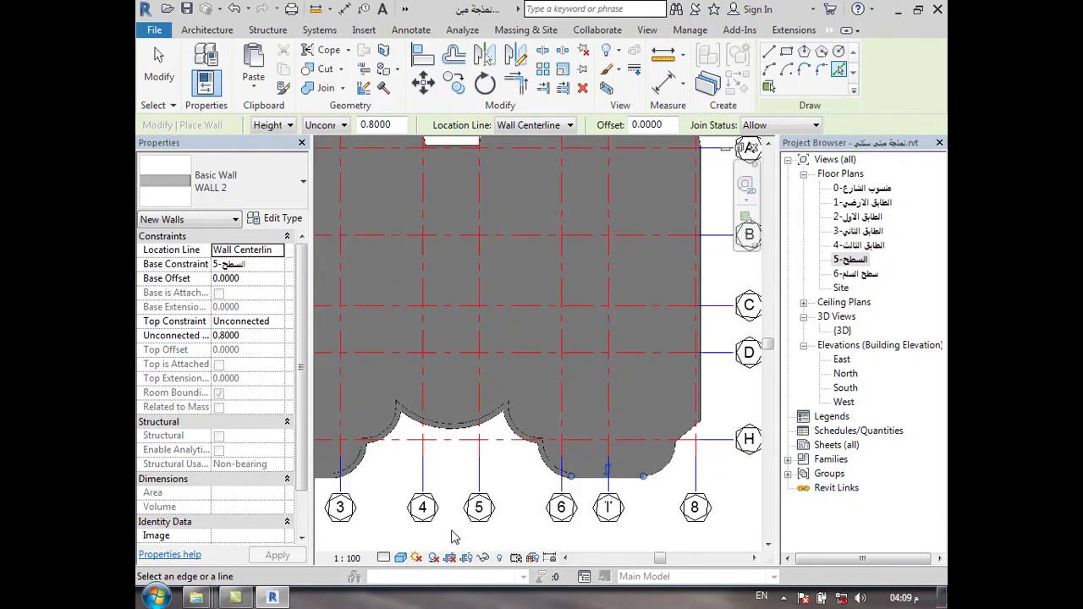
left_click(675, 474)
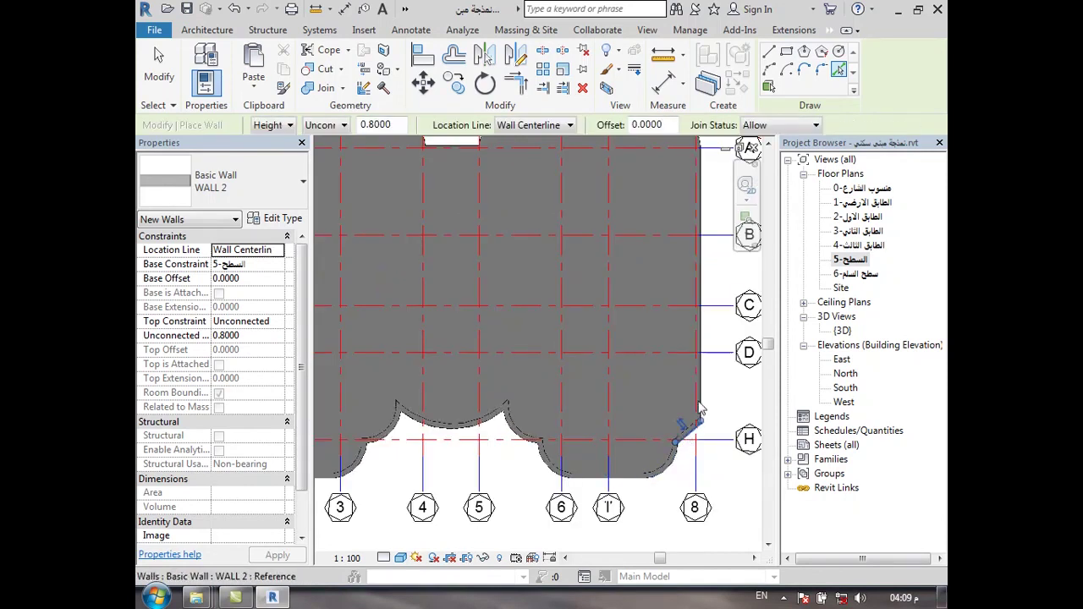
left_click(701, 407)
scroll(701, 436, "down", 2)
scroll(656, 224, "up", 2)
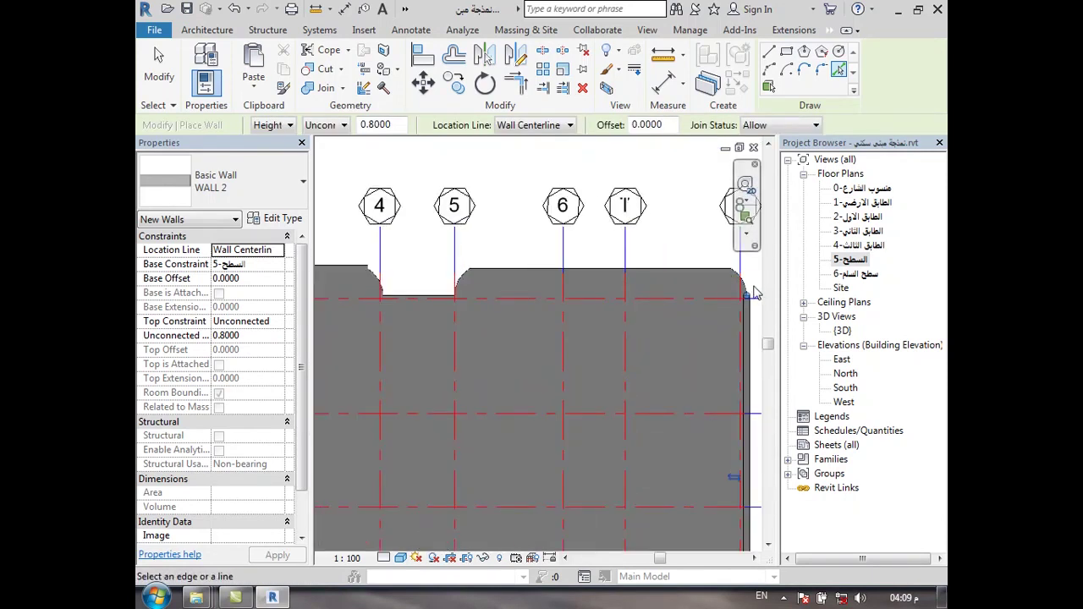
left_click(692, 269)
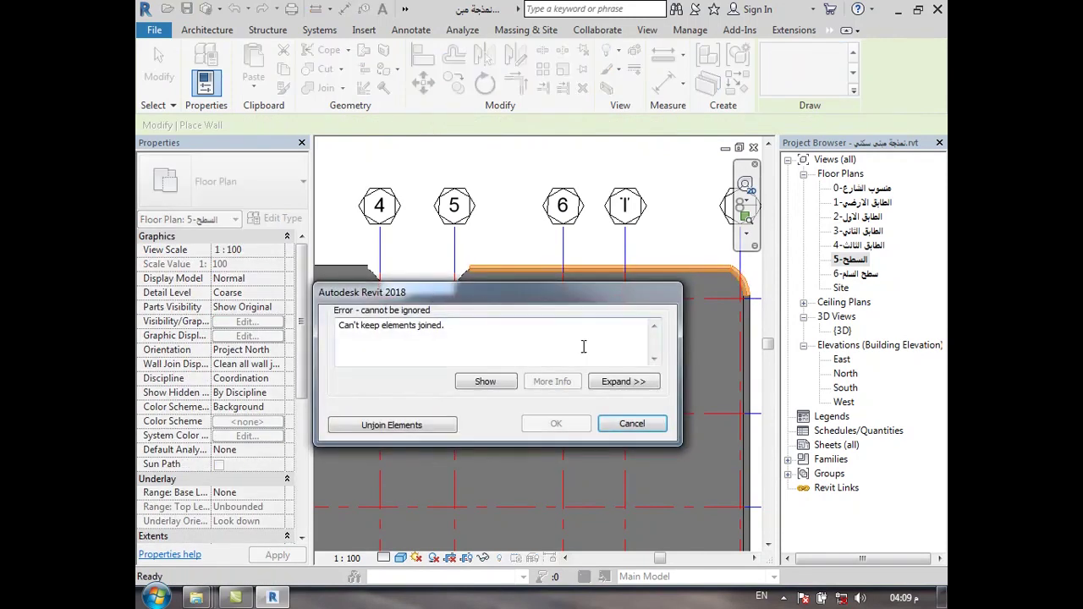
left_click(401, 425)
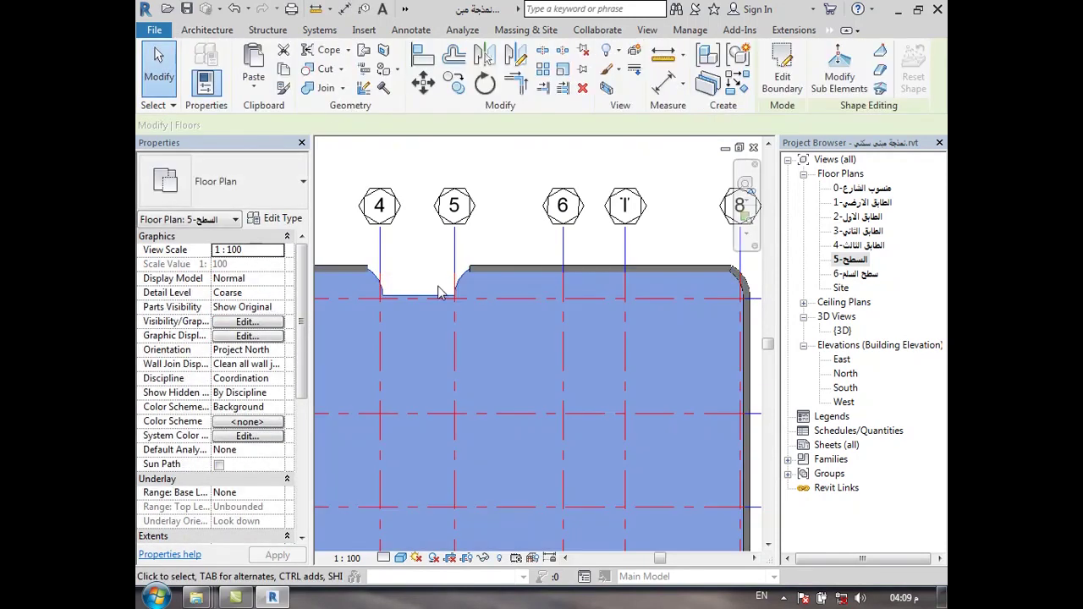
Create a similar wall from the top parapet and pick the notch edge between grids 4 and 5.
left_click(512, 212)
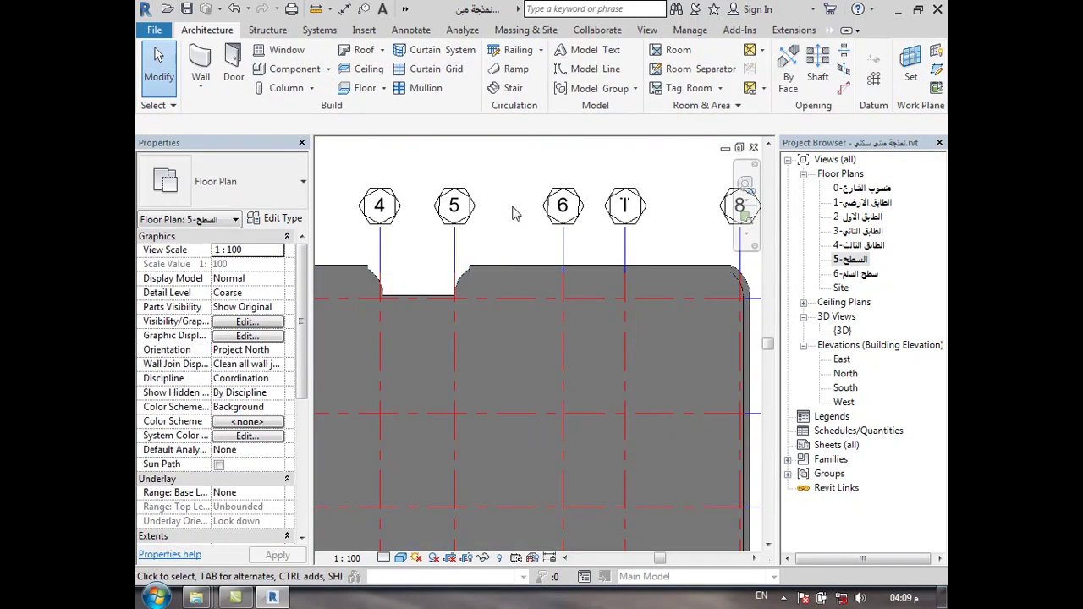
left_click(578, 271)
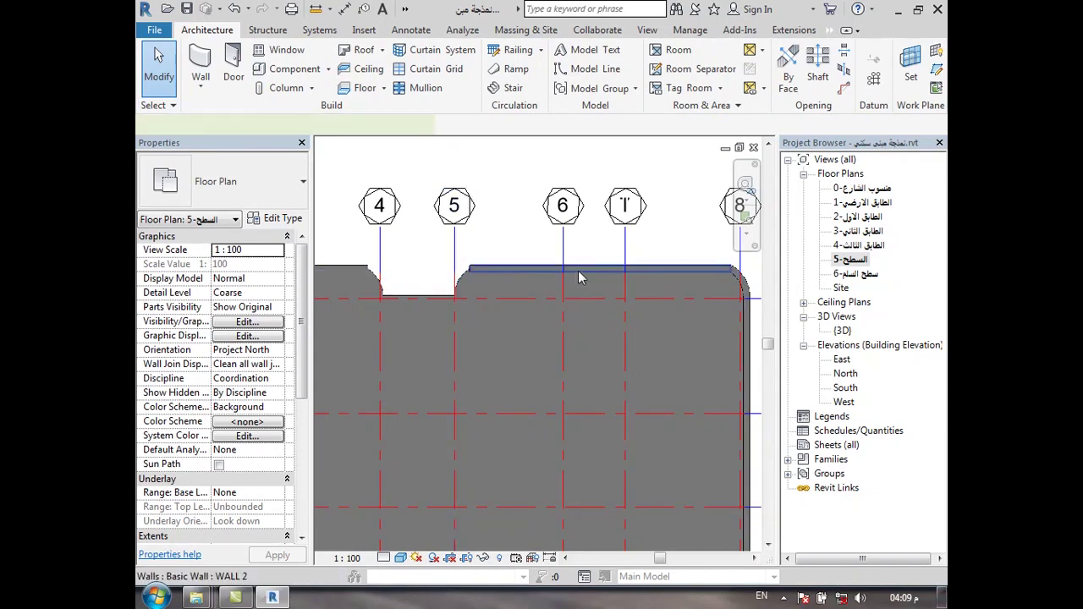
left_click(733, 82)
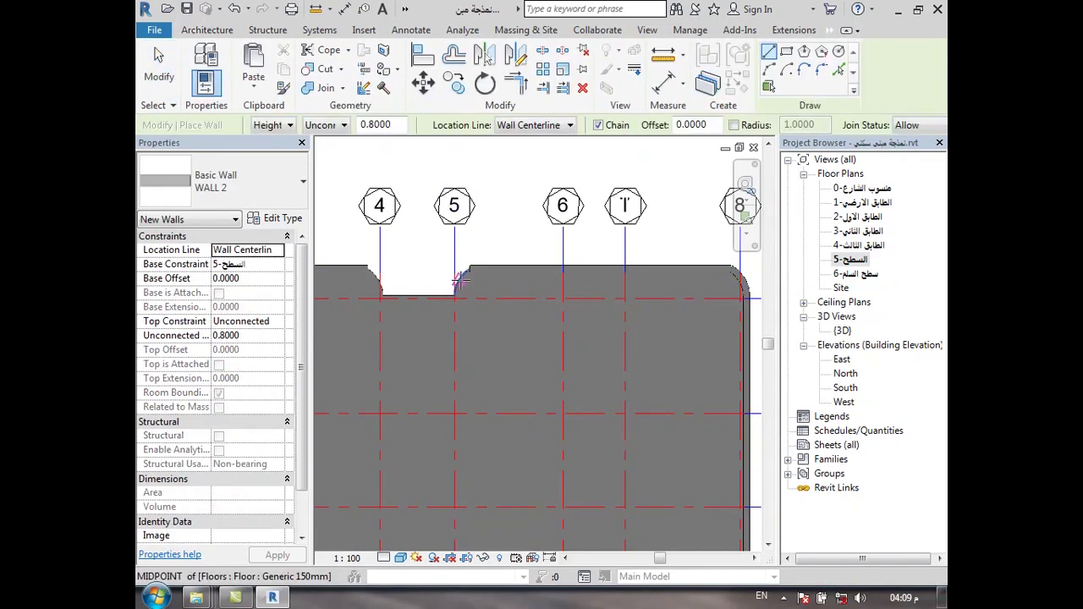
left_click(840, 69)
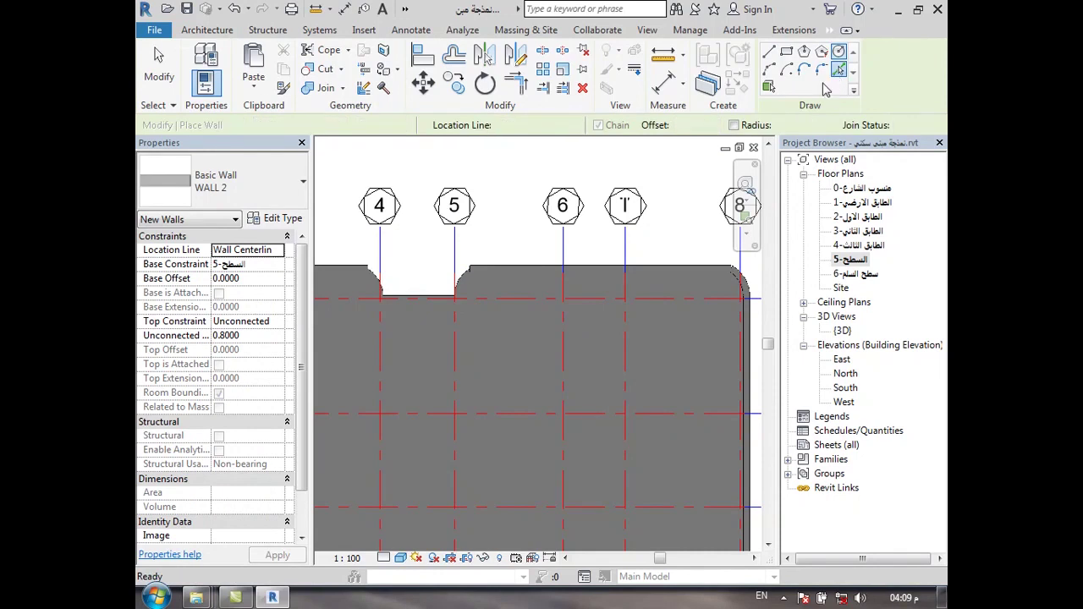
left_click(460, 289)
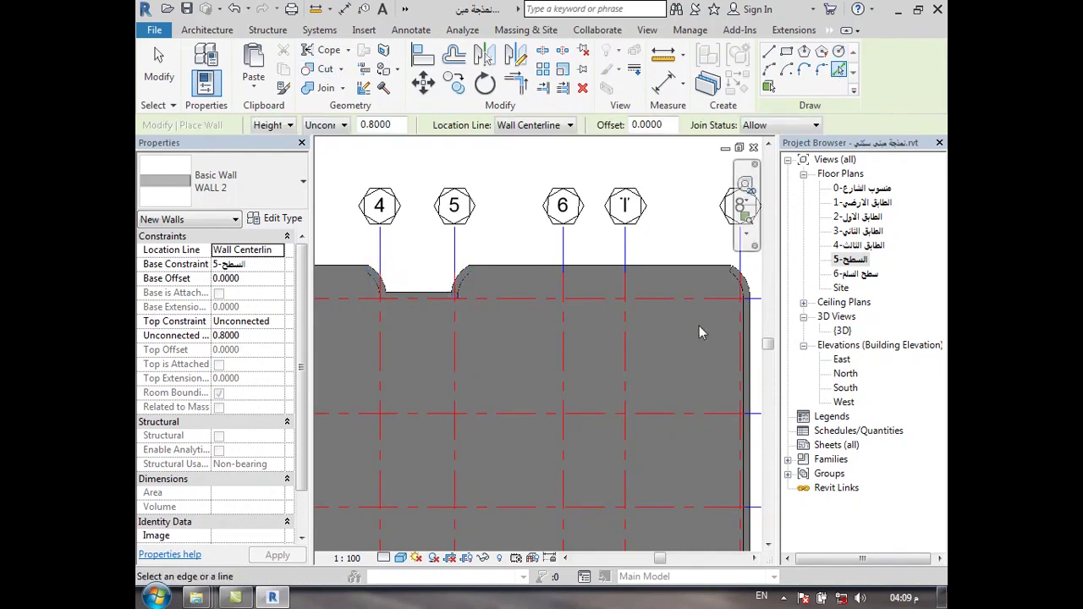
Open the {3D} view, orbit higher and zoom in on the roof parapet.
double_click(842, 333)
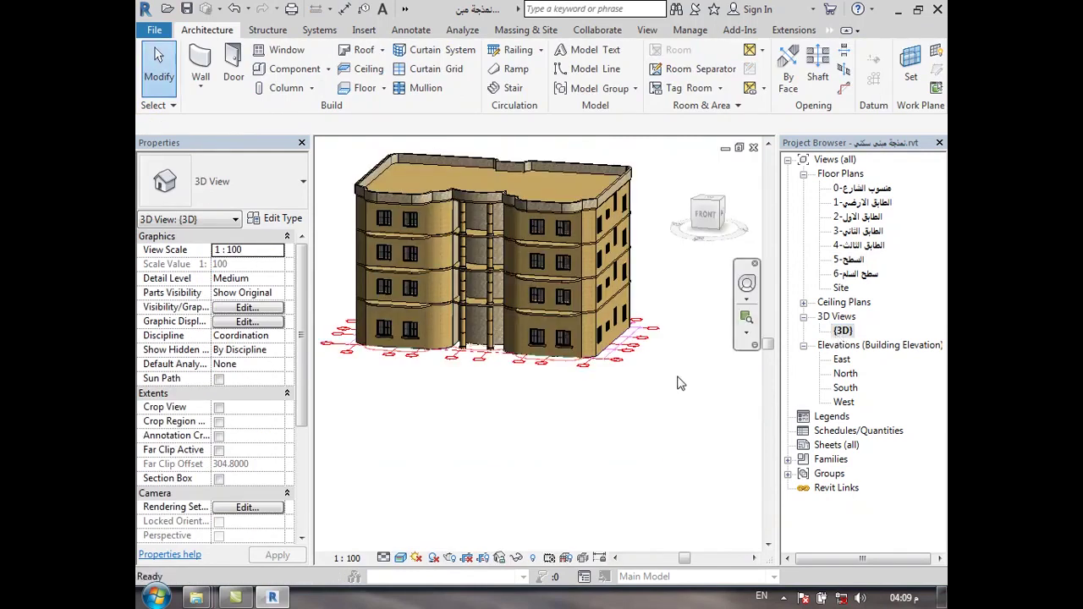
scroll(555, 151, "up", 5)
middle_click_drag(617, 226, 677, 236, "shift")
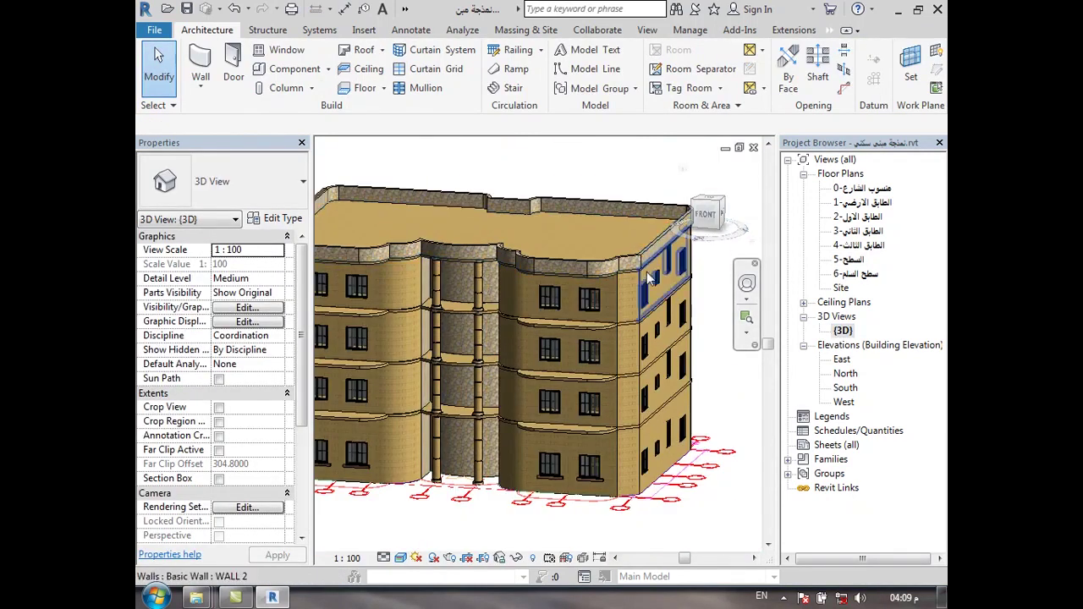
scroll(593, 338, "down", 2)
scroll(542, 407, "down", 2)
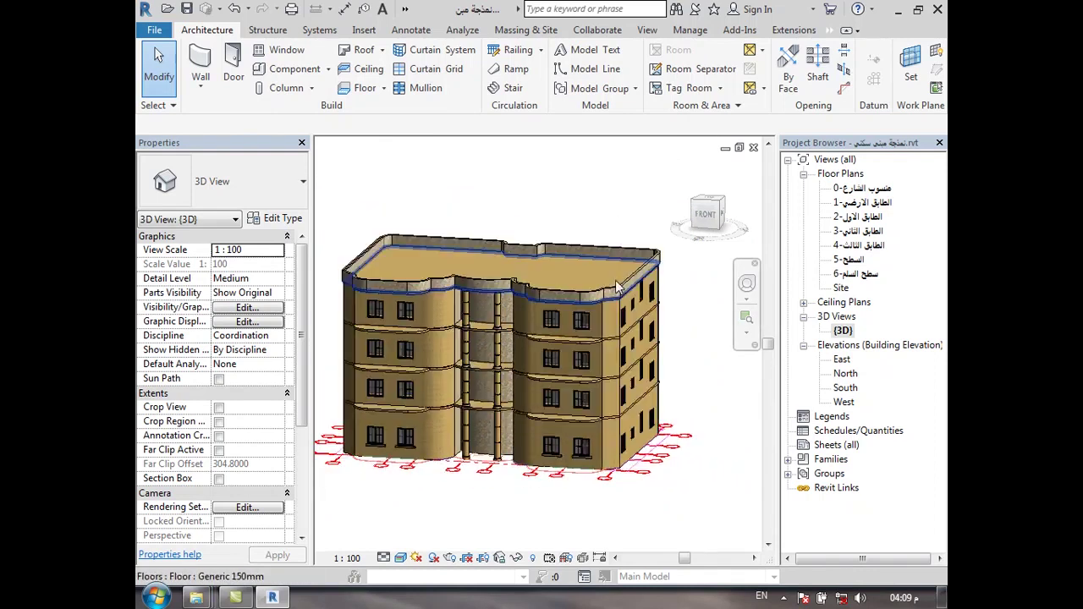
scroll(617, 288, "up", 3)
scroll(630, 280, "up", 2)
scroll(634, 305, "up", 2)
scroll(639, 271, "up", 2)
scroll(640, 252, "up", 1)
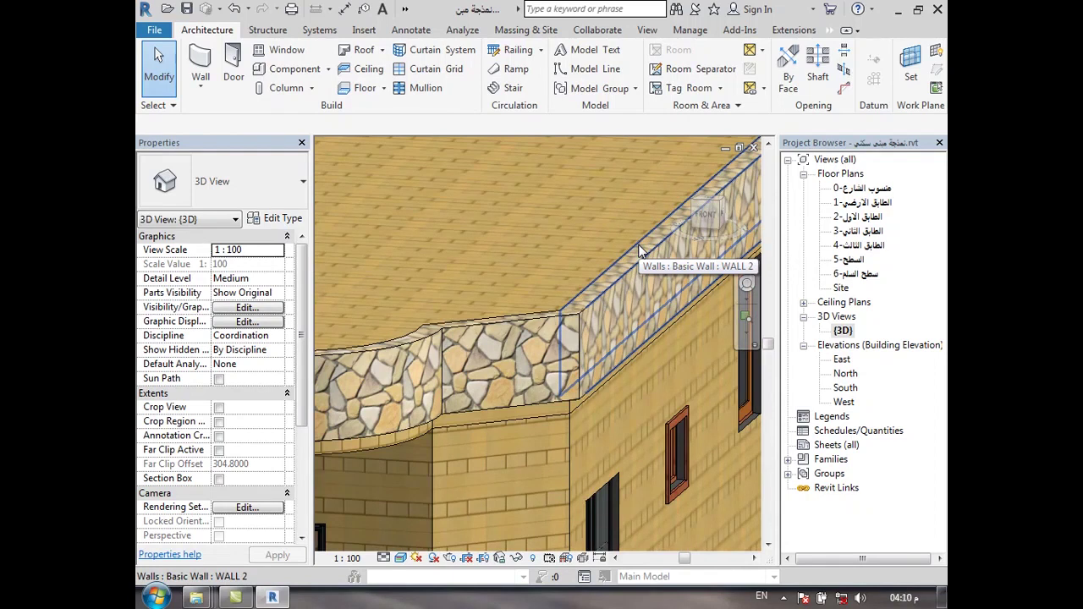
Zoom back out and open the South elevation view.
scroll(640, 251, "down", 2)
scroll(652, 271, "down", 2)
scroll(680, 310, "down", 2)
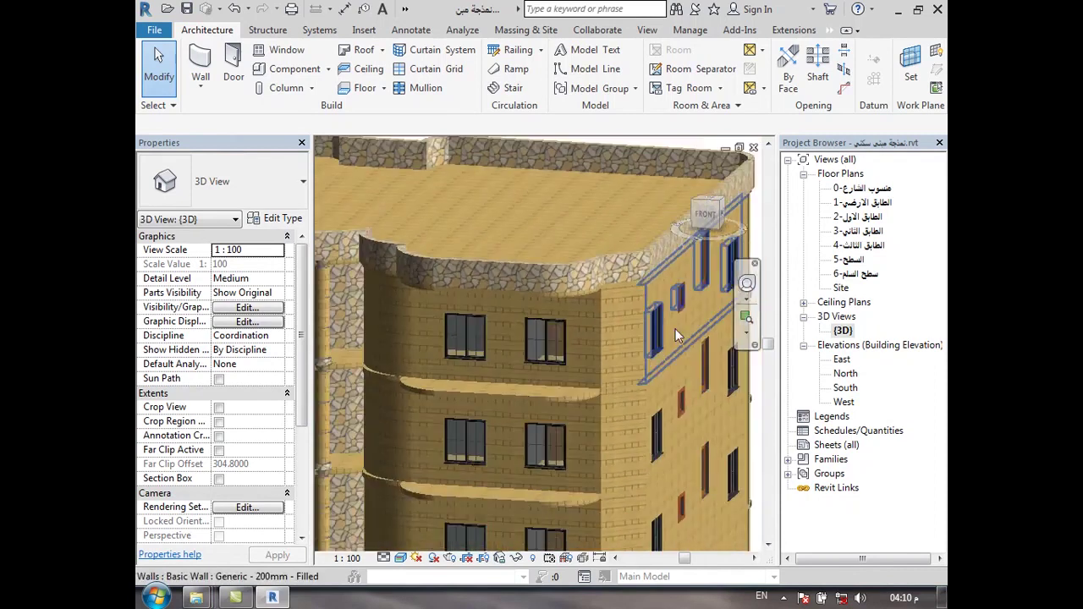
double_click(848, 388)
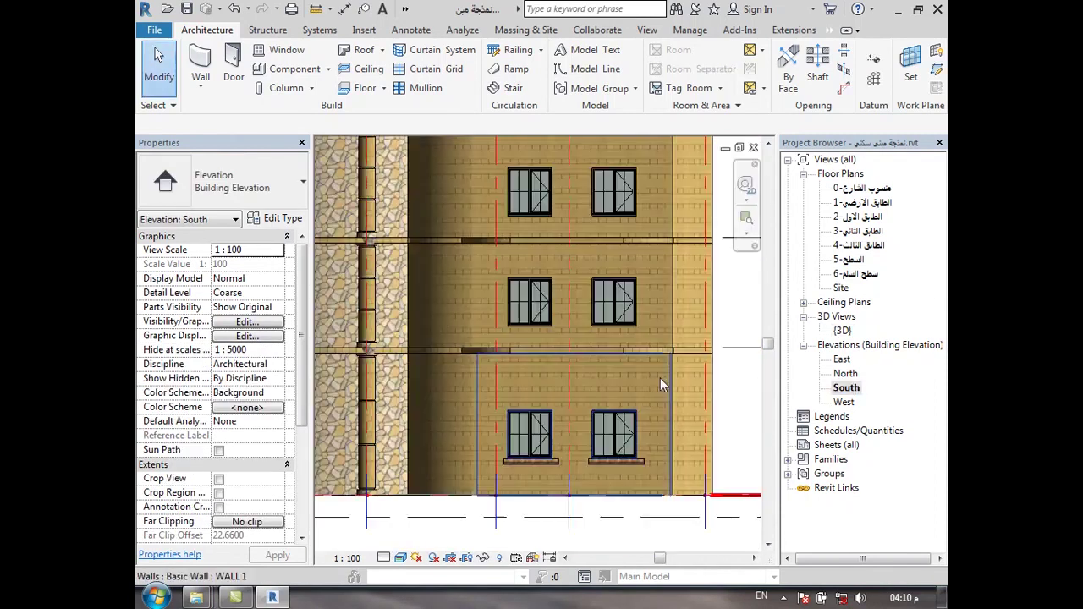
Start a Wall: Reveal on the South elevation, then cancel it.
scroll(660, 385, "down", 1)
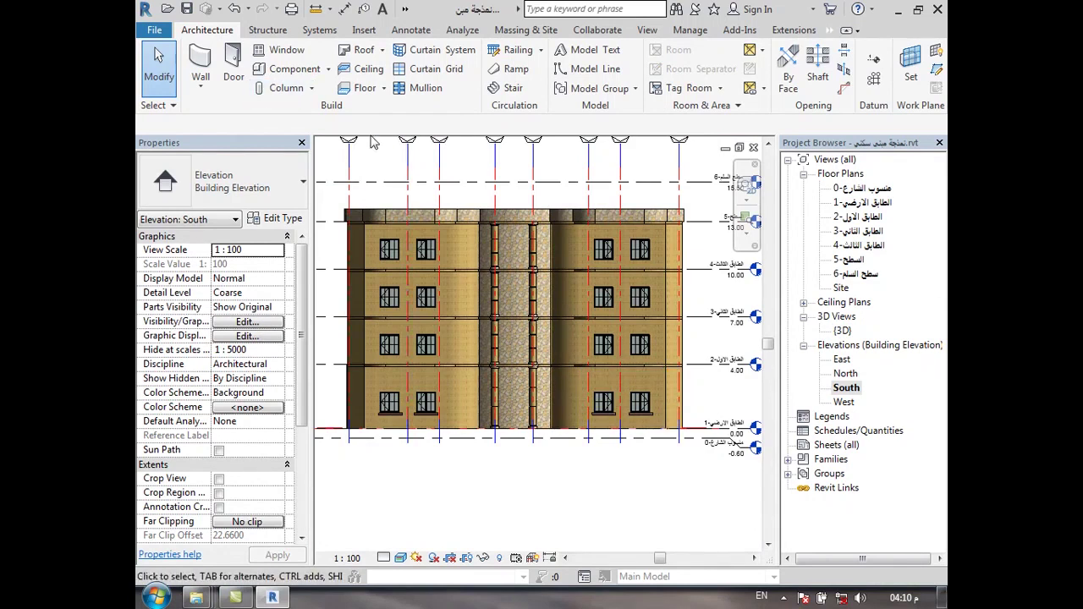
left_click(205, 89)
left_click(218, 247)
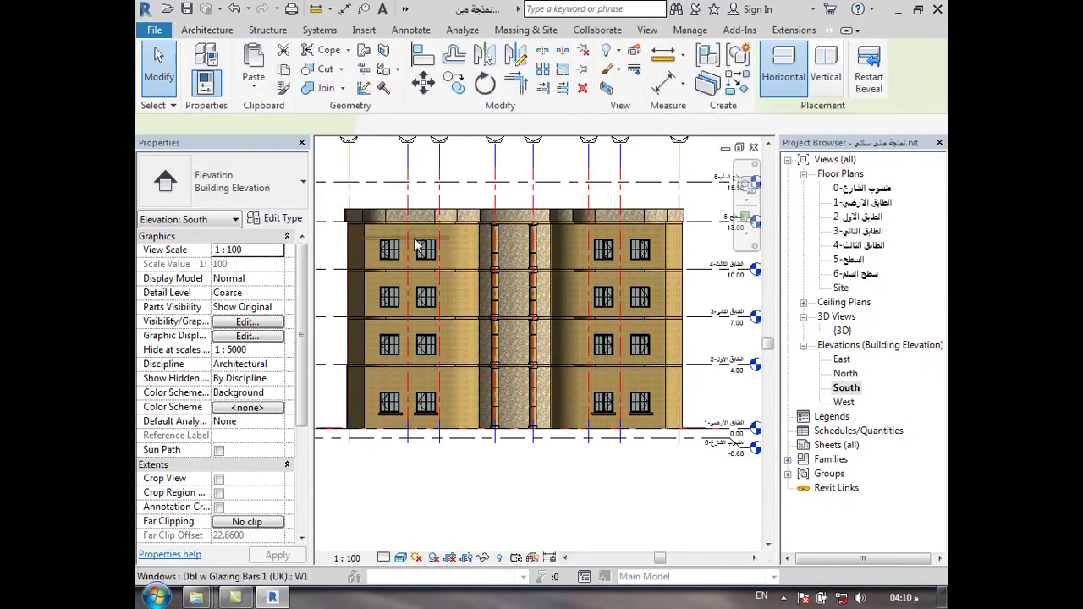
scroll(416, 221, "up", 2)
scroll(417, 221, "up", 2)
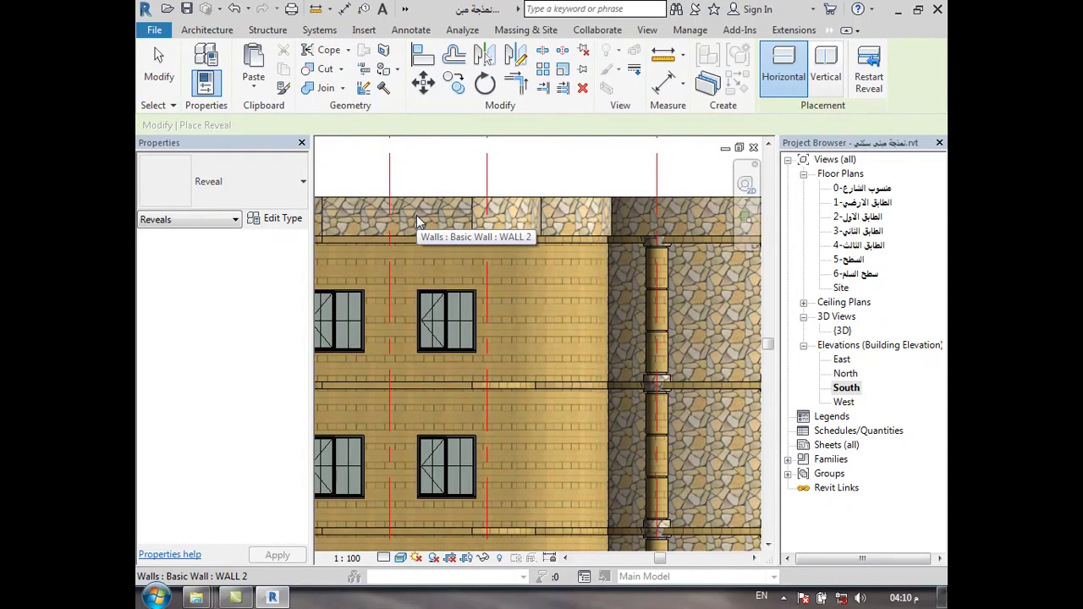
scroll(416, 217, "up", 1)
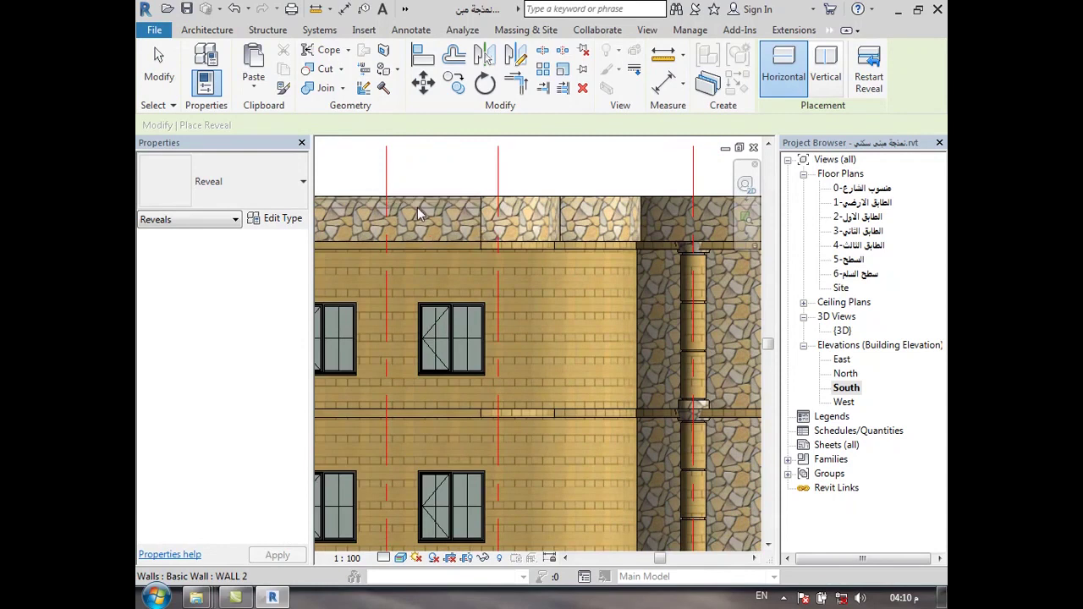
key("Escape")
Return to the {3D} view and zoom in on the roof corner.
scroll(458, 224, "down", 3)
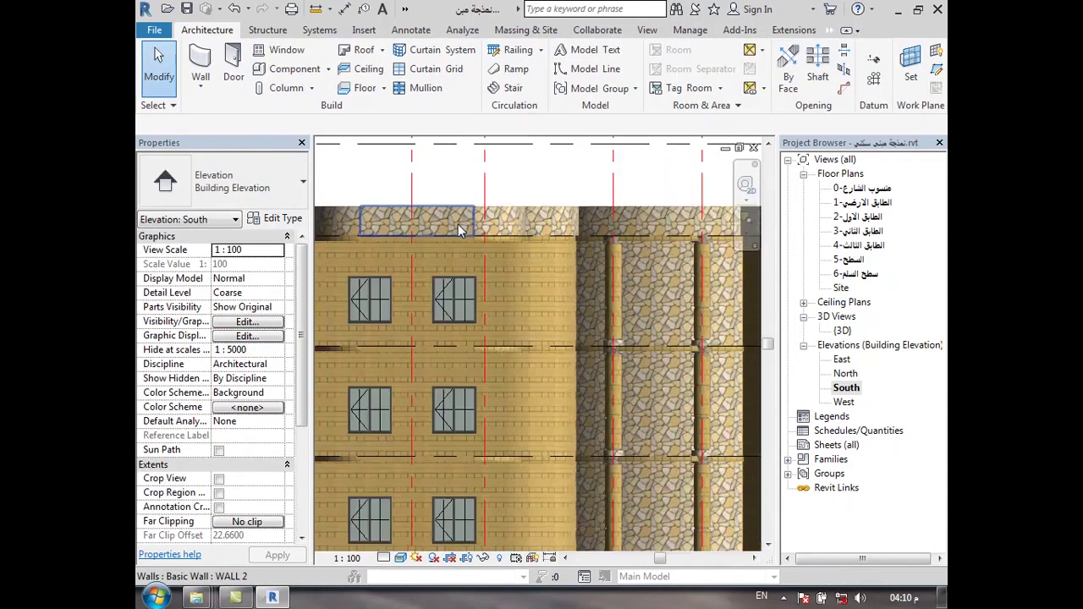
double_click(842, 330)
scroll(572, 264, "up", 2)
scroll(637, 261, "up", 3)
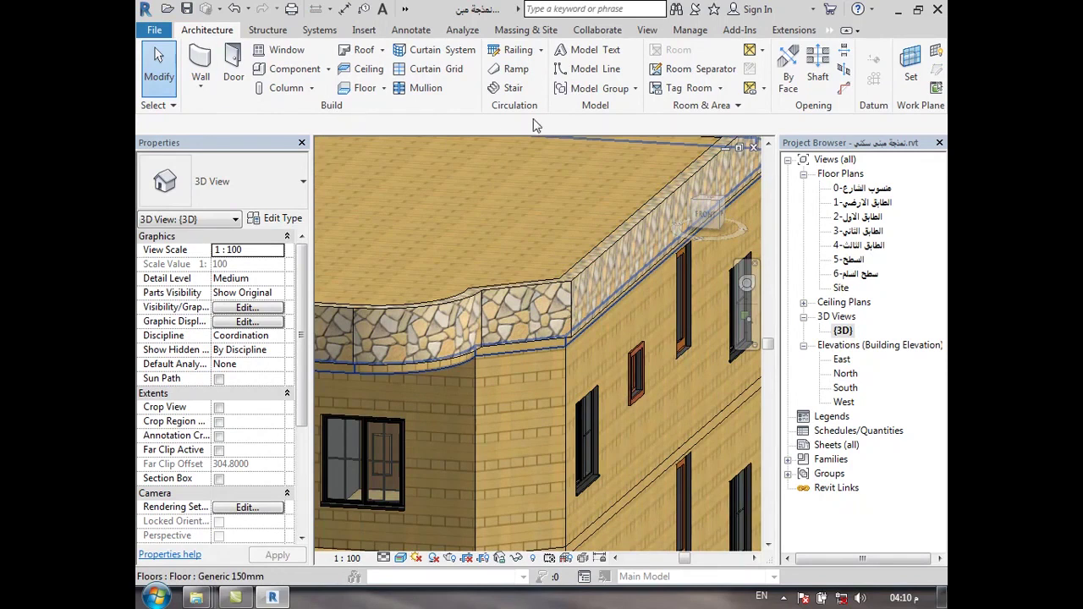
Create a Model In-Place family in the Walls category, keeping the name Walls 1.
left_click(329, 69)
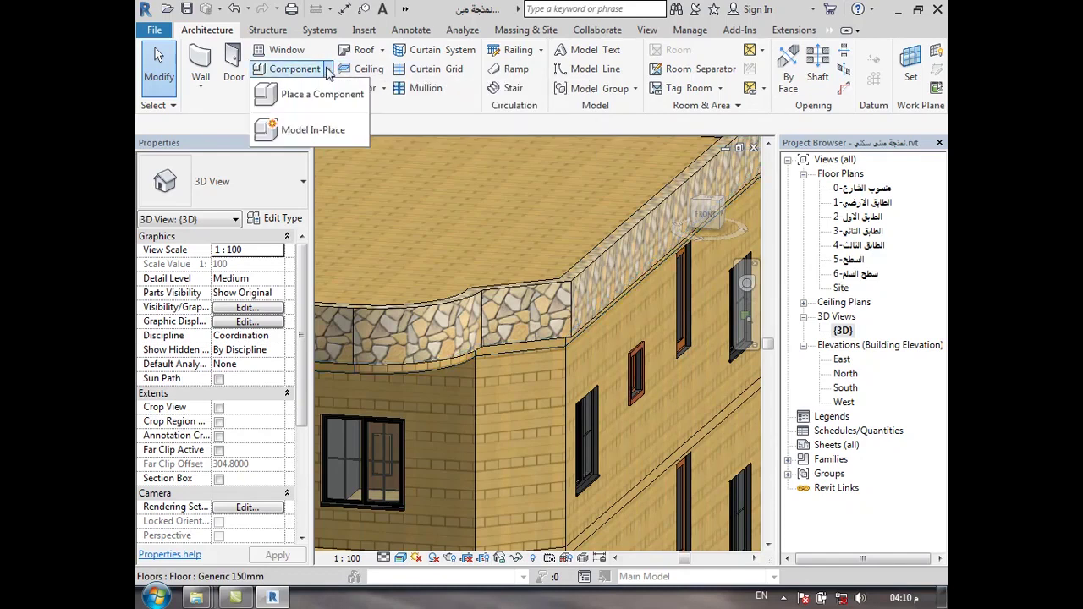
left_click(305, 131)
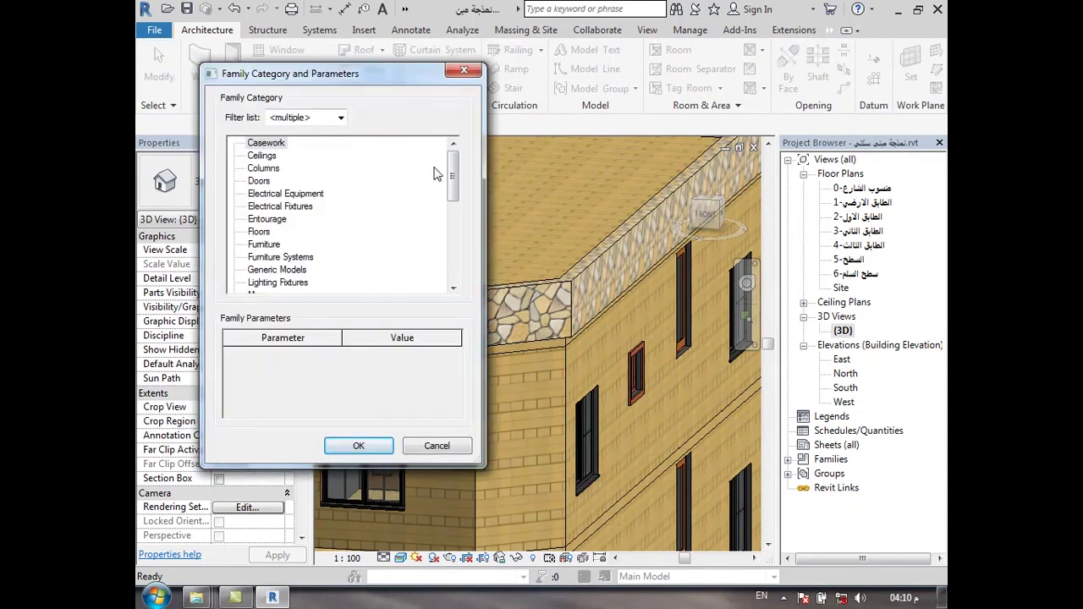
left_click_drag(452, 197, 453, 275)
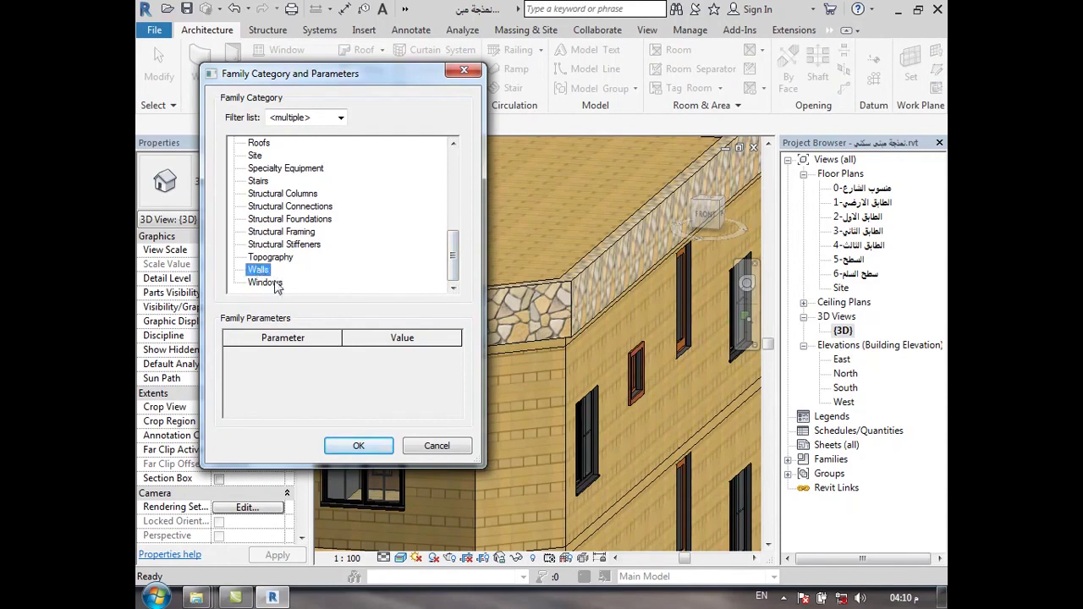
left_click(353, 449)
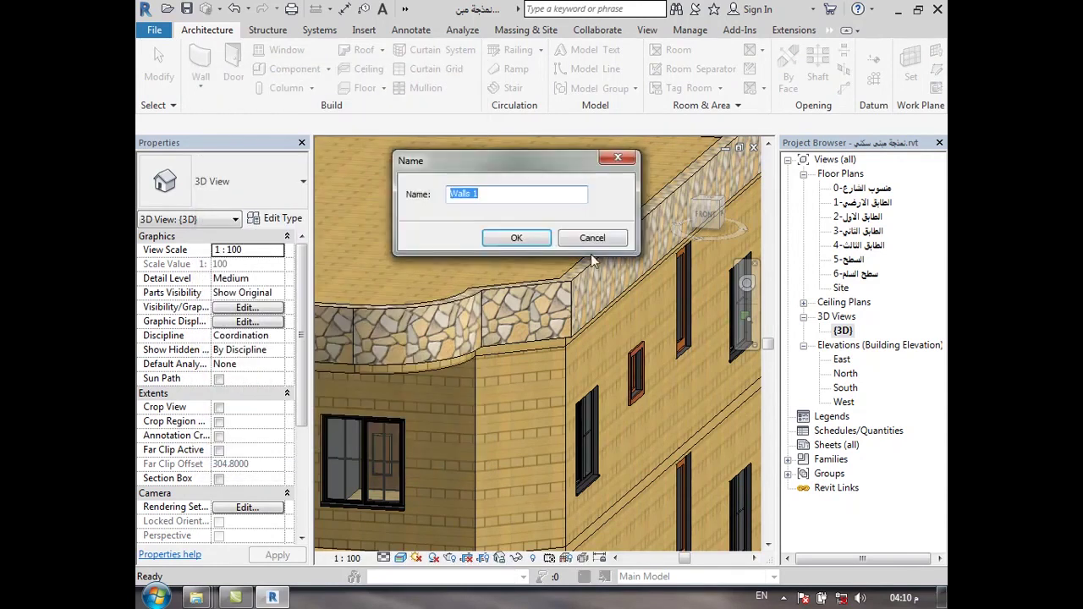
left_click(518, 240)
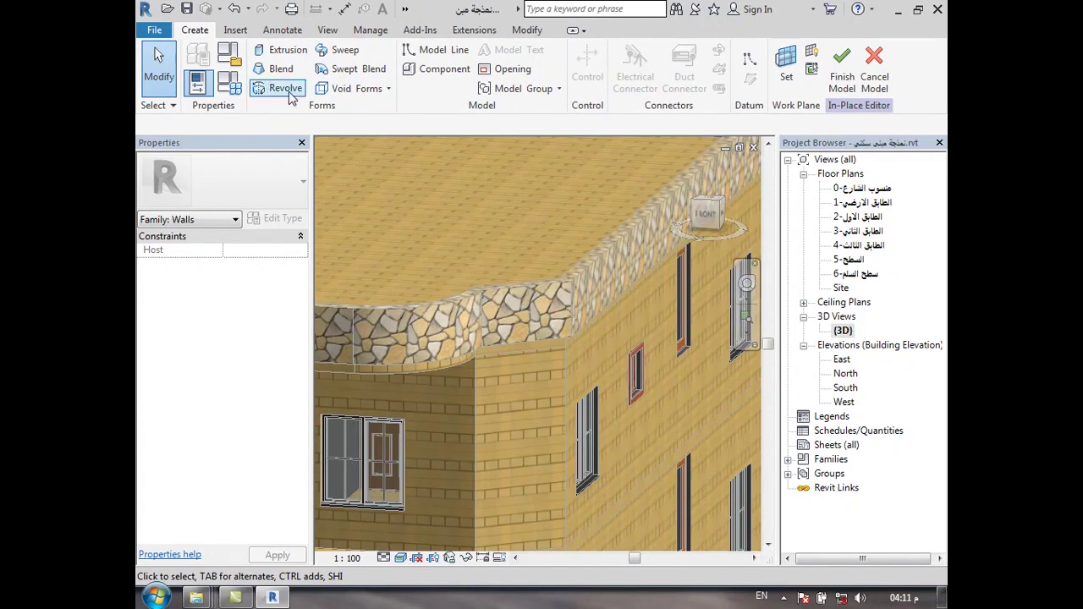
Start a sweep and set its path to the stone parapet's picked top edge.
left_click(345, 53)
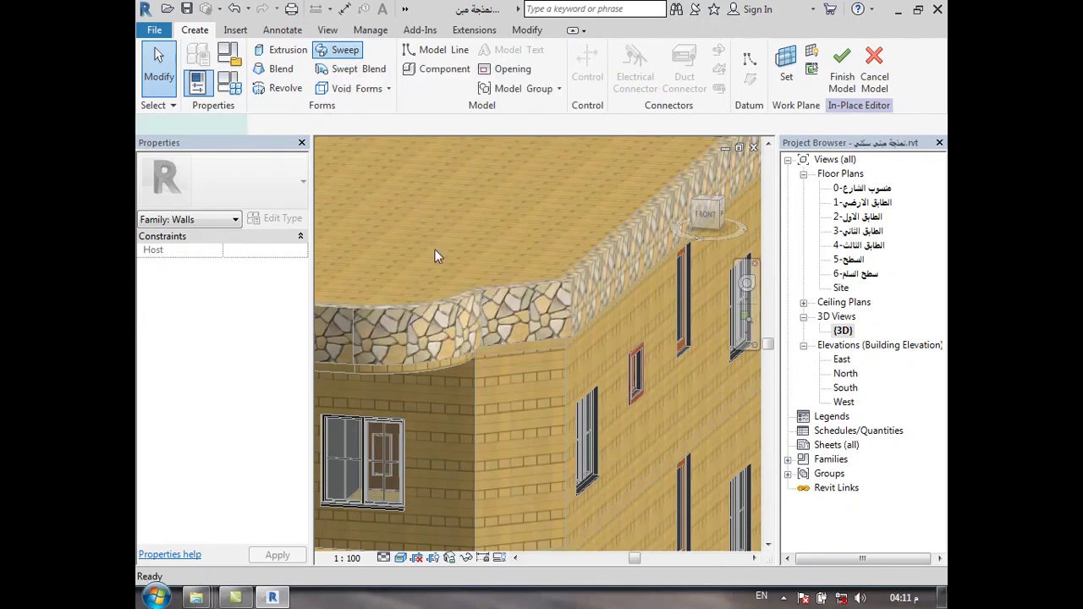
left_click(761, 67)
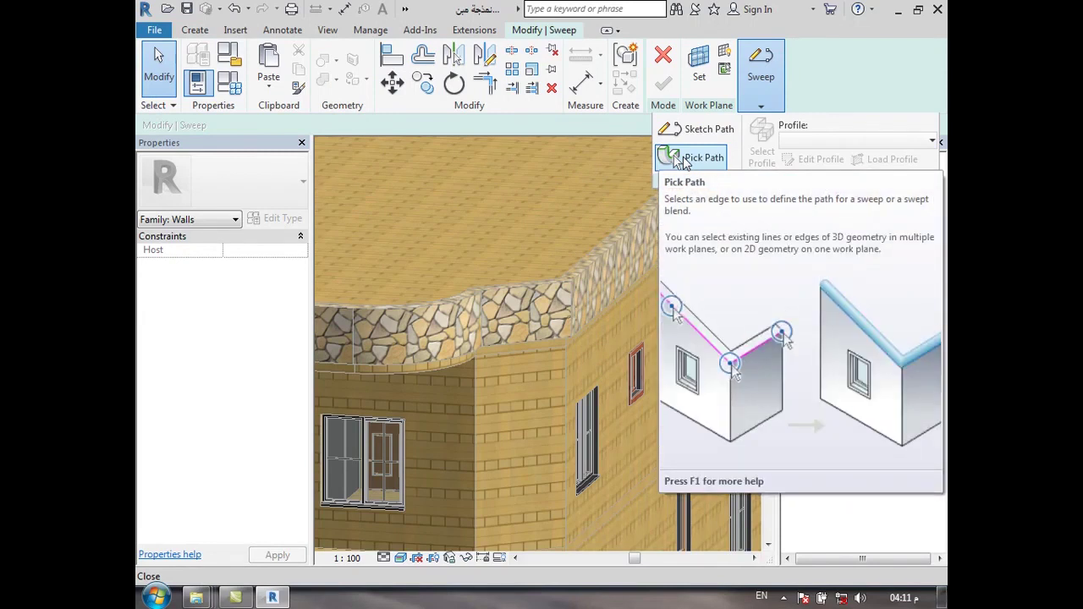
left_click(684, 159)
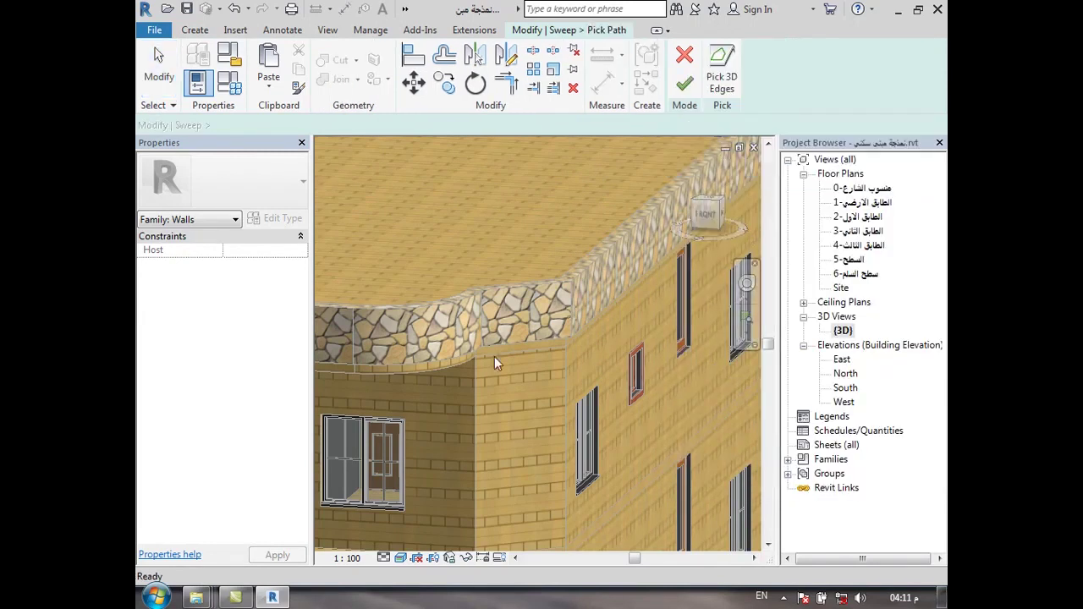
scroll(464, 395, "down", 2)
scroll(508, 356, "down", 1)
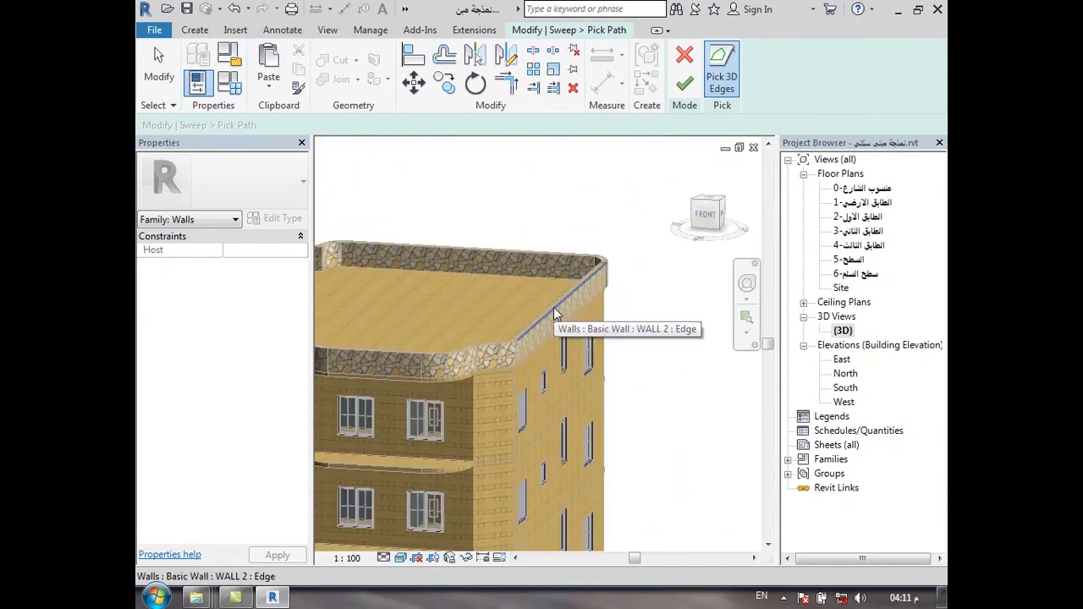
left_click(554, 310)
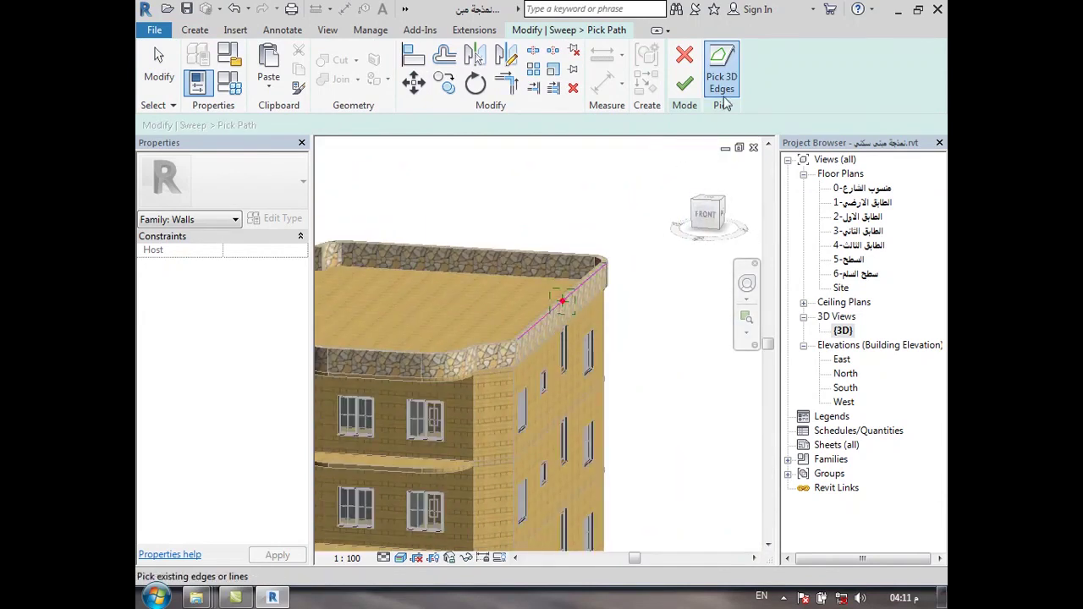
left_click(684, 83)
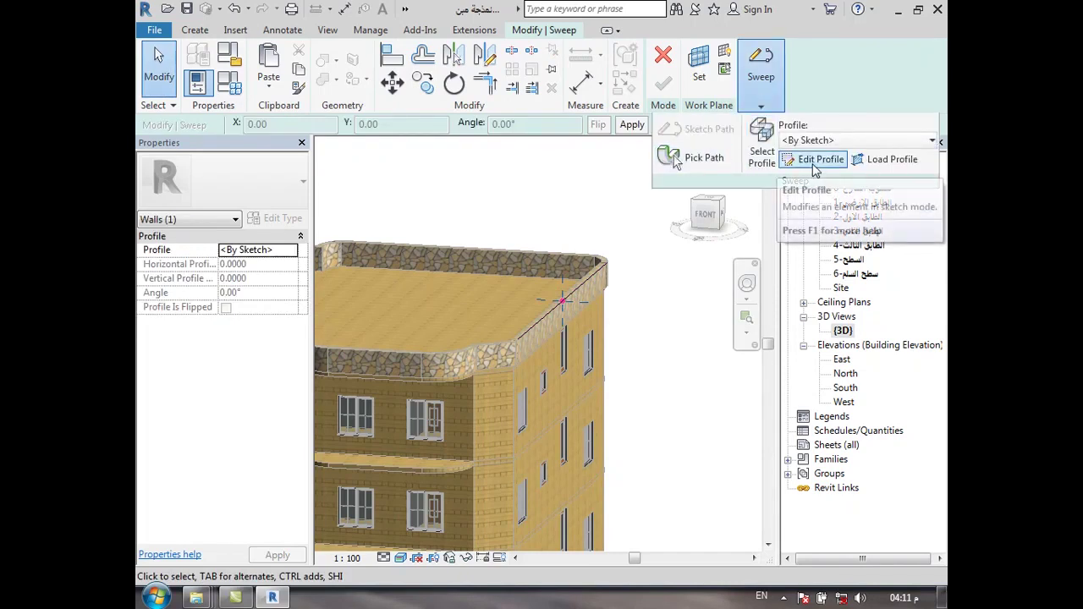
Edit the sweep profile and draw three line segments at the parapet corner.
left_click(815, 164)
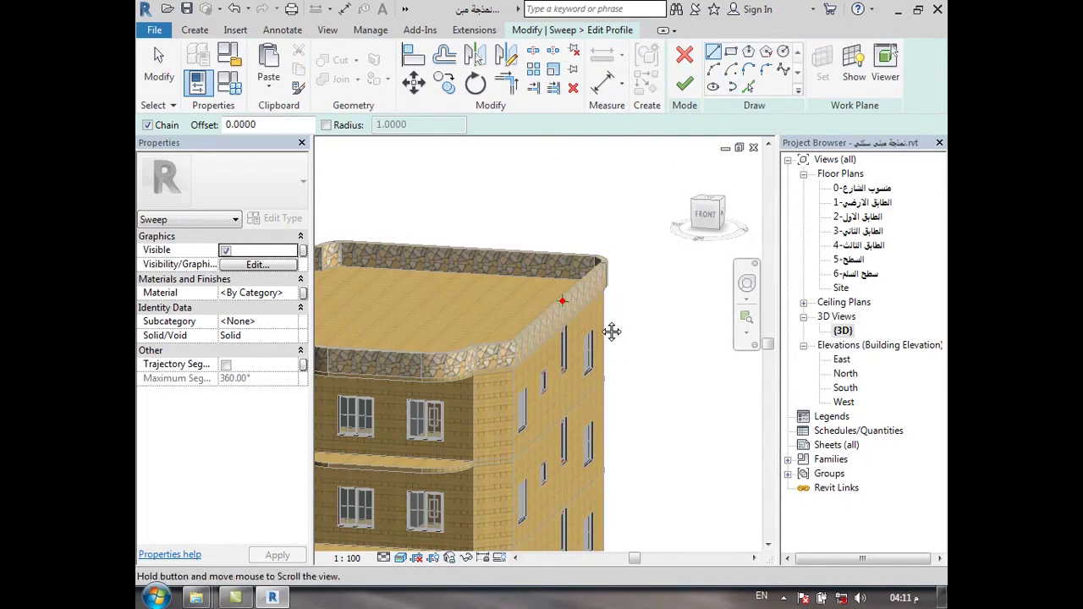
middle_click_drag(612, 331, 647, 304, "shift")
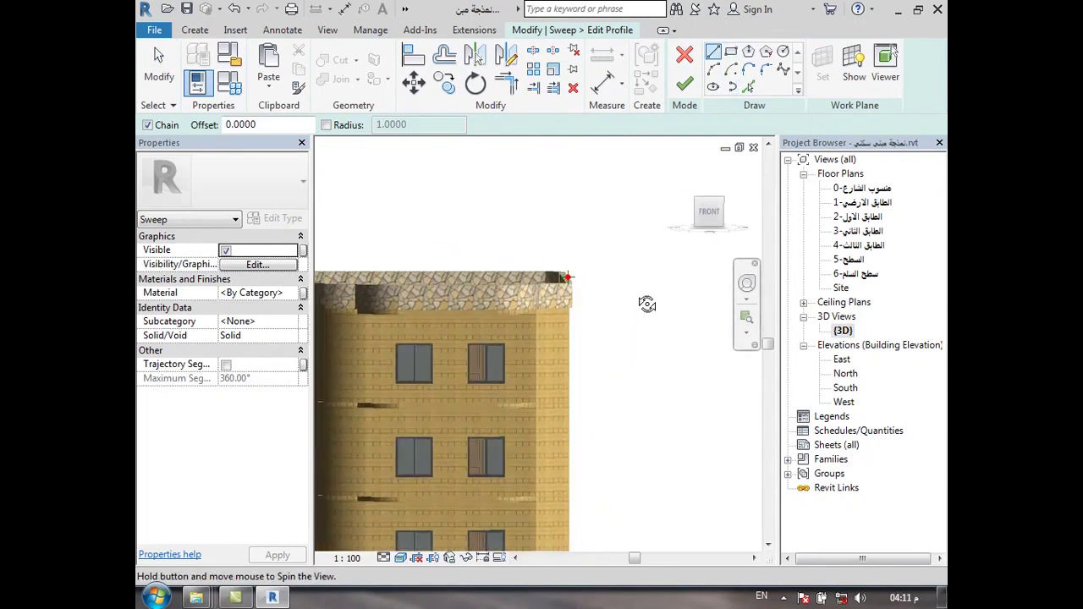
scroll(639, 313, "up", 1)
scroll(637, 319, "up", 1)
scroll(636, 322, "up", 1)
middle_click_drag(637, 322, 649, 331, "shift")
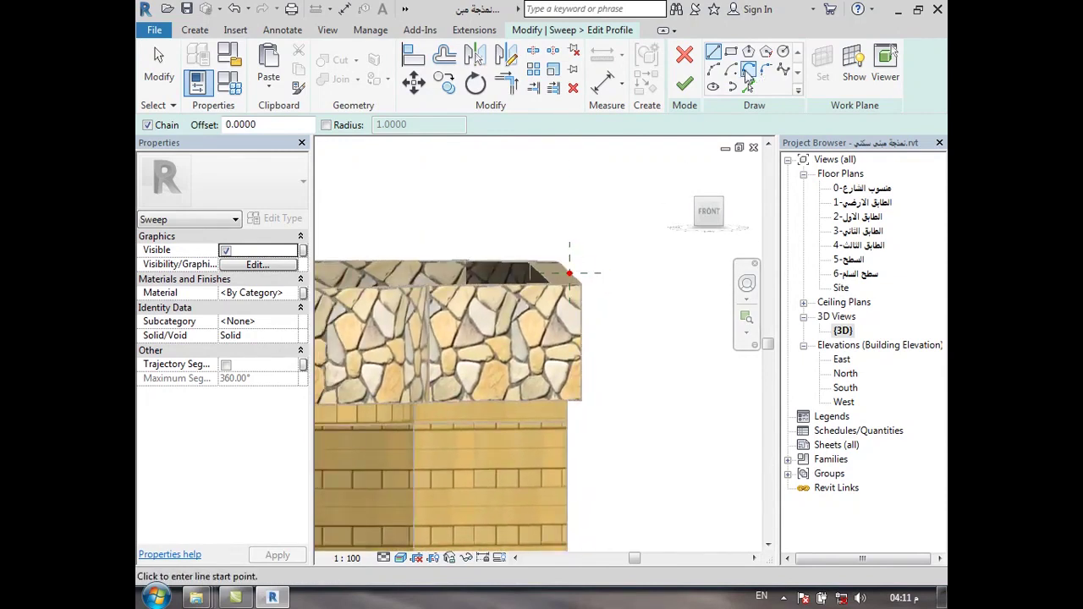
scroll(585, 263, "up", 2)
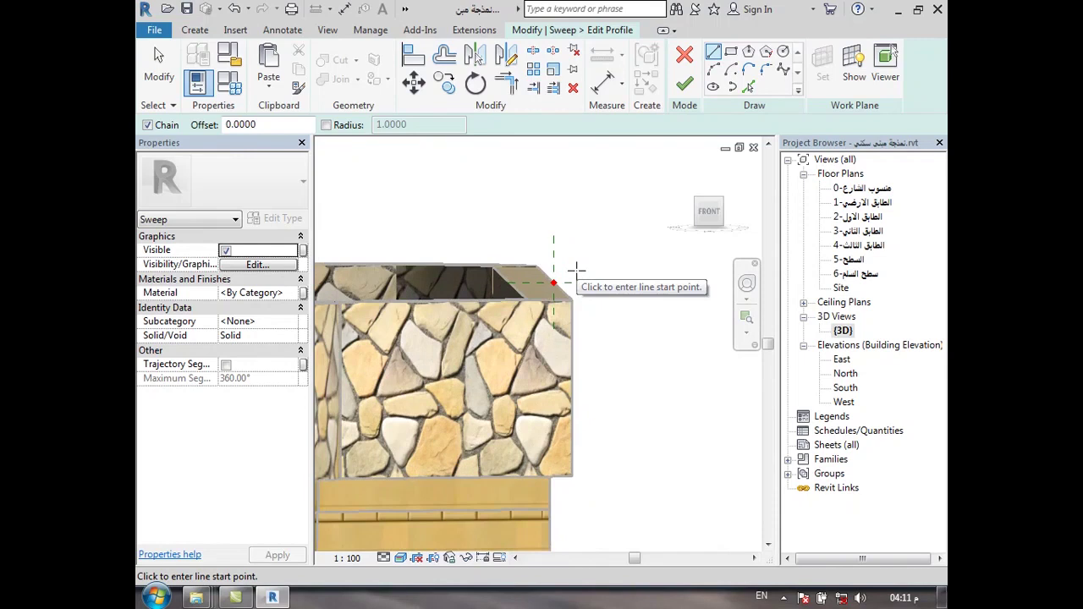
scroll(579, 279, "up", 1)
scroll(567, 276, "up", 1)
left_click(557, 274)
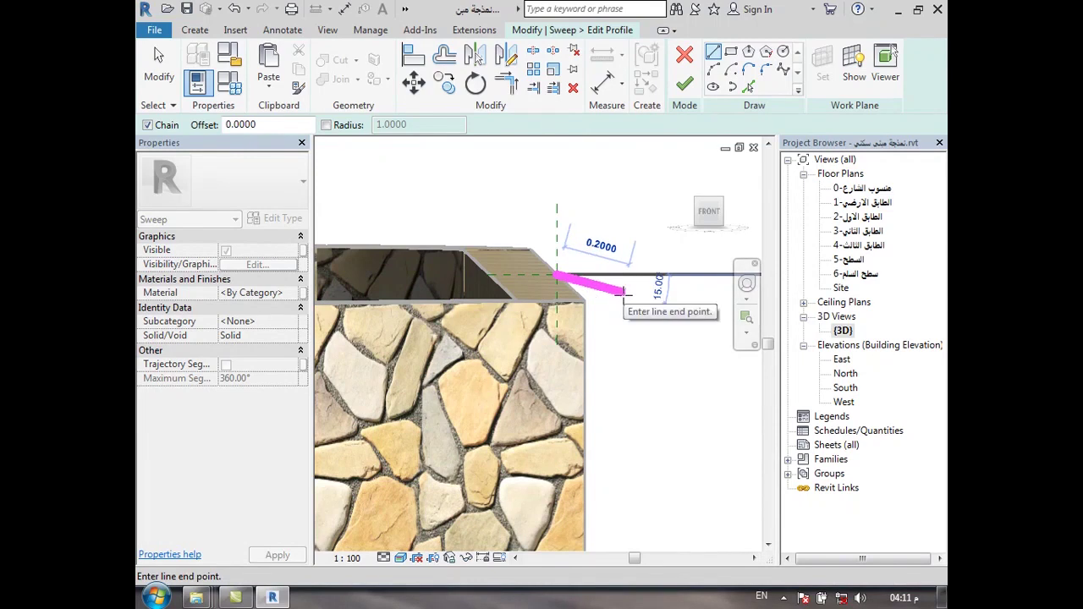
left_click(622, 292)
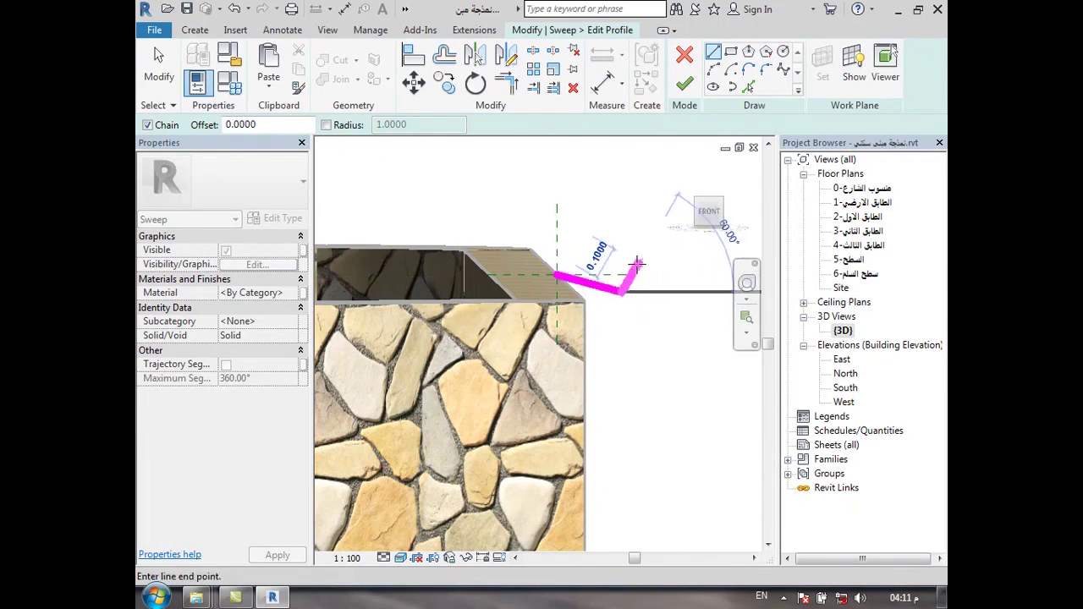
left_click(631, 257)
left_click(557, 240)
key("Escape")
key("Escape")
Mirror the three profile lines across the vertical reference plane and finish the profile.
mouse_move(601, 298)
left_mouse_down()
mouse_move(567, 322)
mouse_move(617, 286)
left_mouse_up()
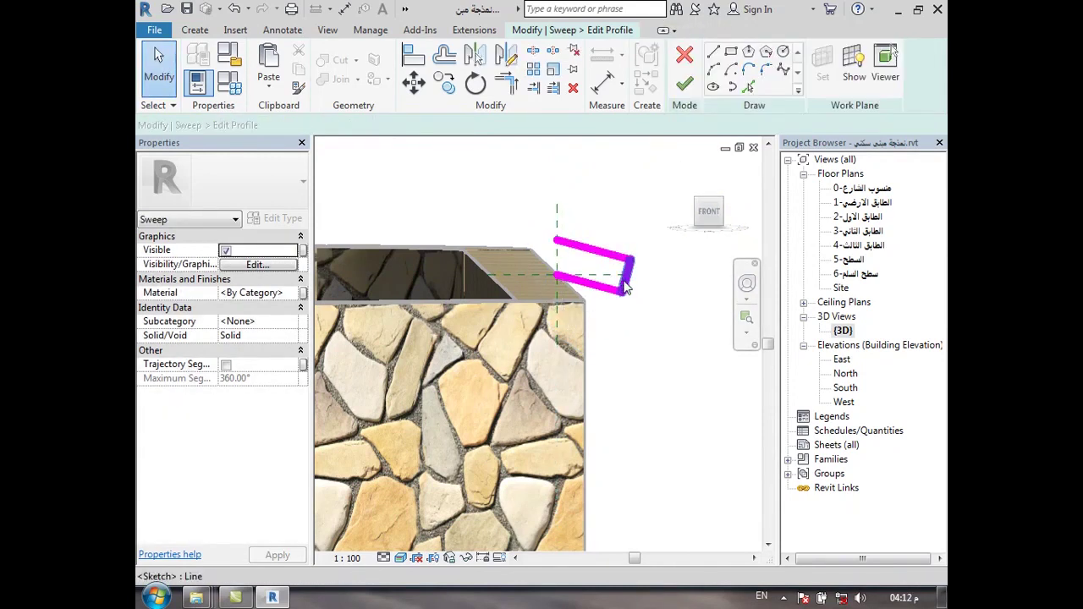
left_click(624, 287)
left_click(619, 265, "ctrl")
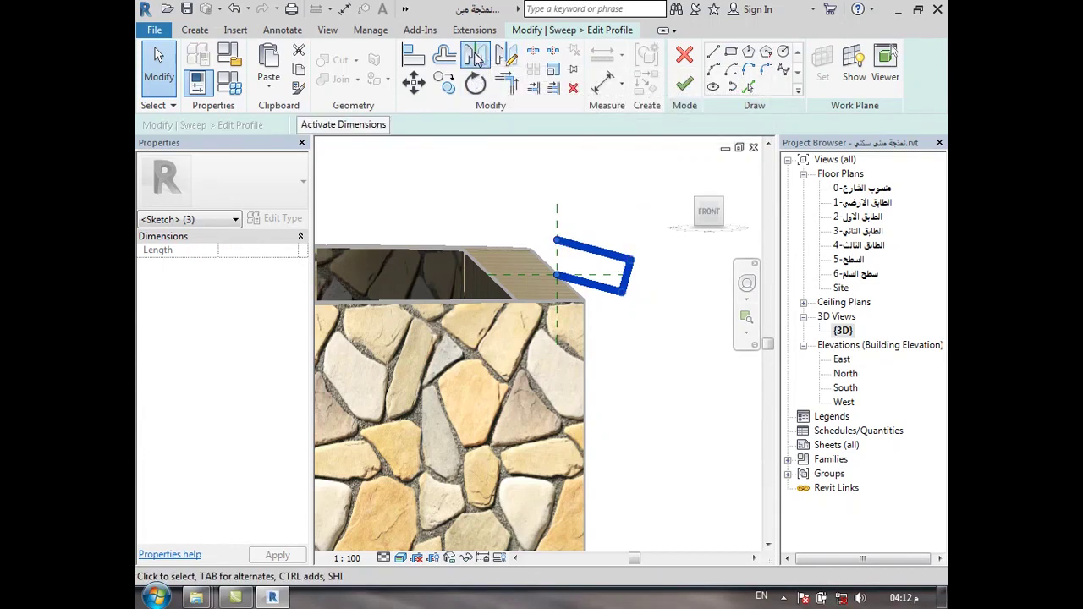
left_click(476, 56)
left_click(558, 226)
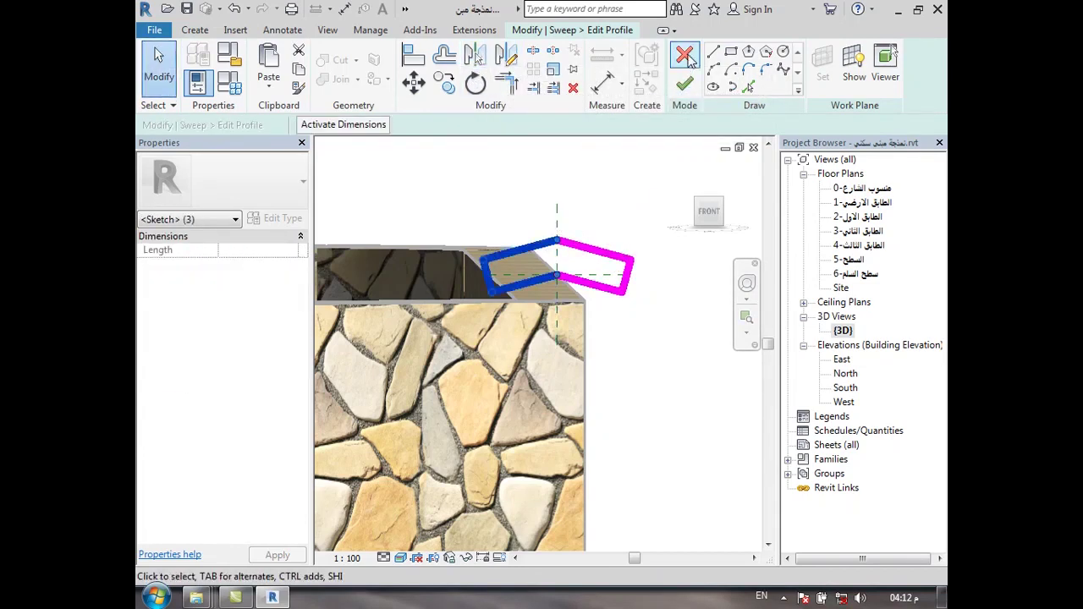
left_click(685, 83)
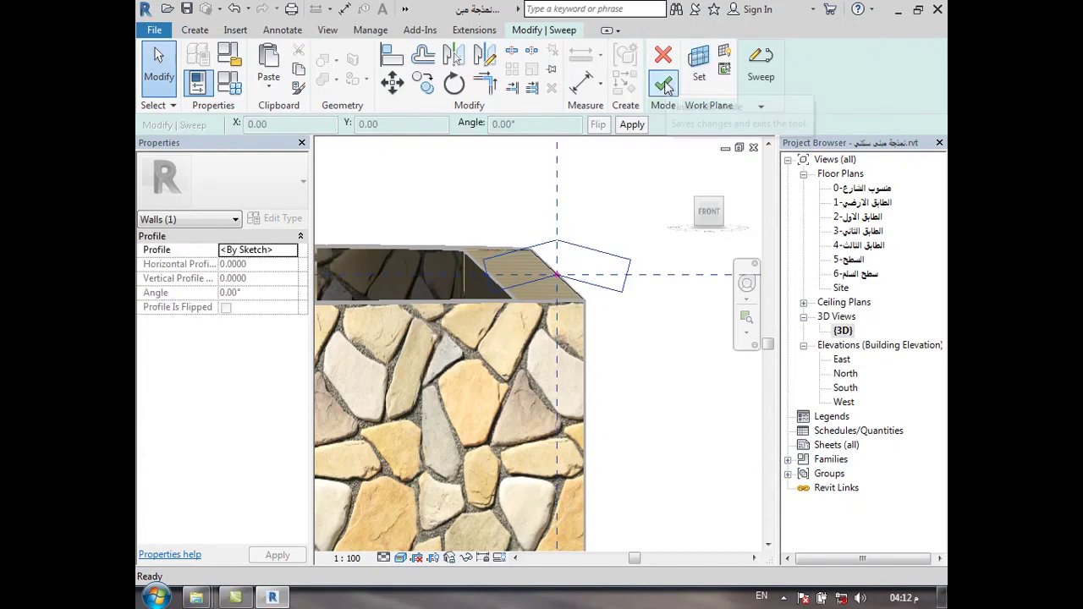
Finish the sweep to form the dark coping strip and orbit to check it.
left_click(664, 83)
scroll(543, 245, "down", 3)
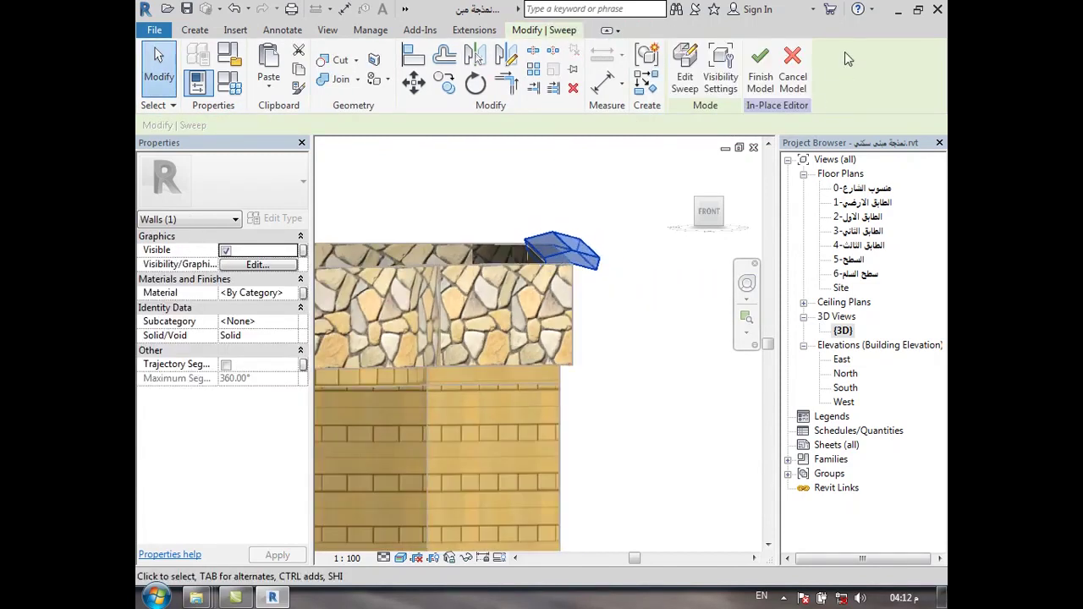
mouse_move(670, 367)
middle_mouse_down("shift")
mouse_move(624, 379)
mouse_move(503, 309)
middle_mouse_up("shift")
left_click(721, 375)
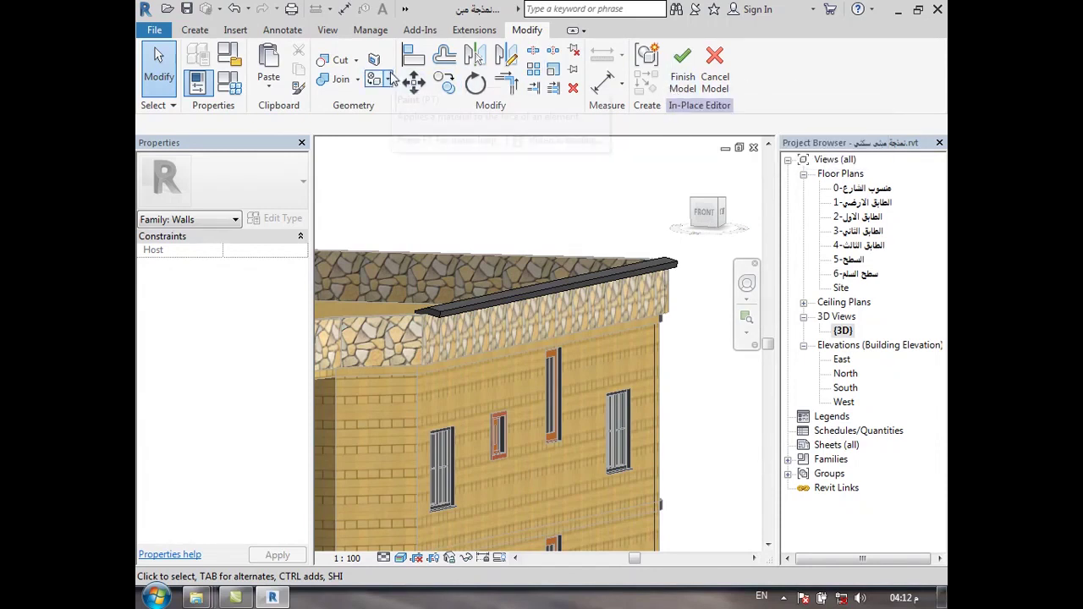
Start the Paint tool with the Door - Frame material and orbit to a higher corner view.
left_click(388, 79)
left_click(405, 104)
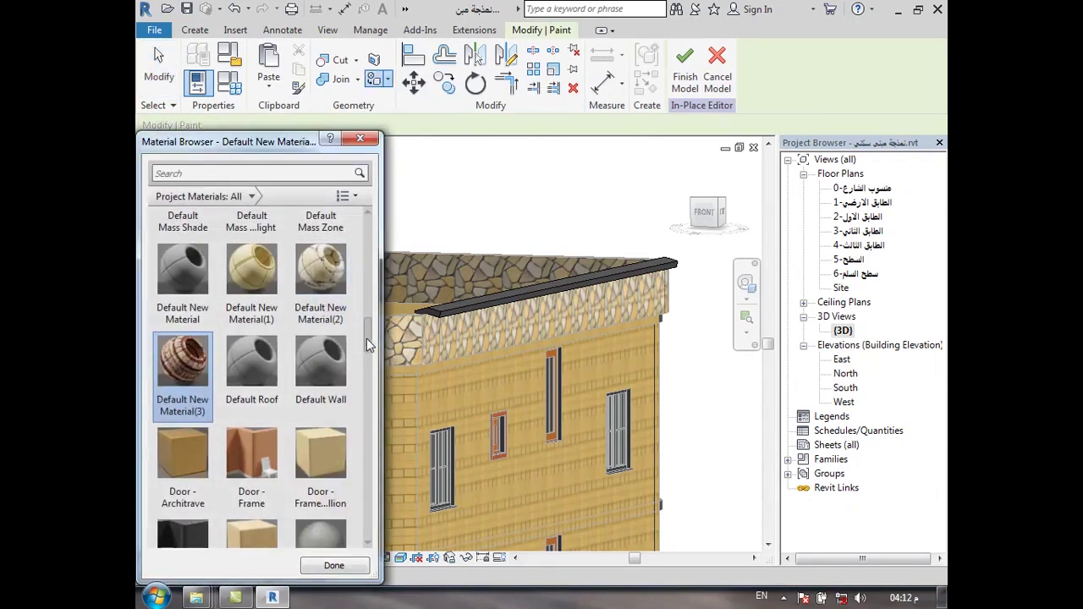
left_click_drag(367, 337, 361, 362)
scroll(320, 339, "up", 1)
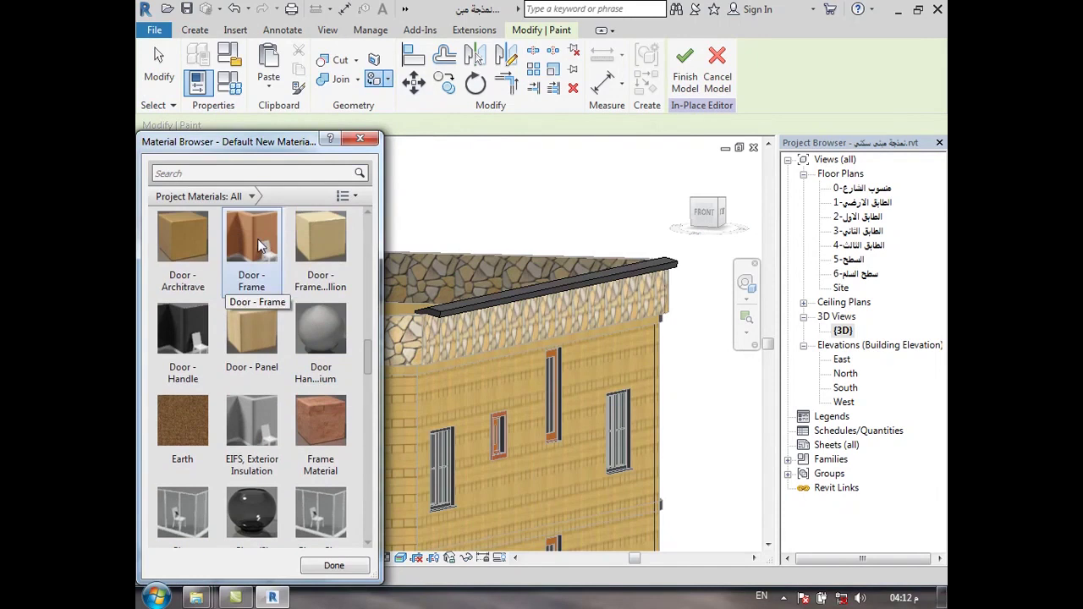
left_click(251, 254)
scroll(487, 304, "up", 2)
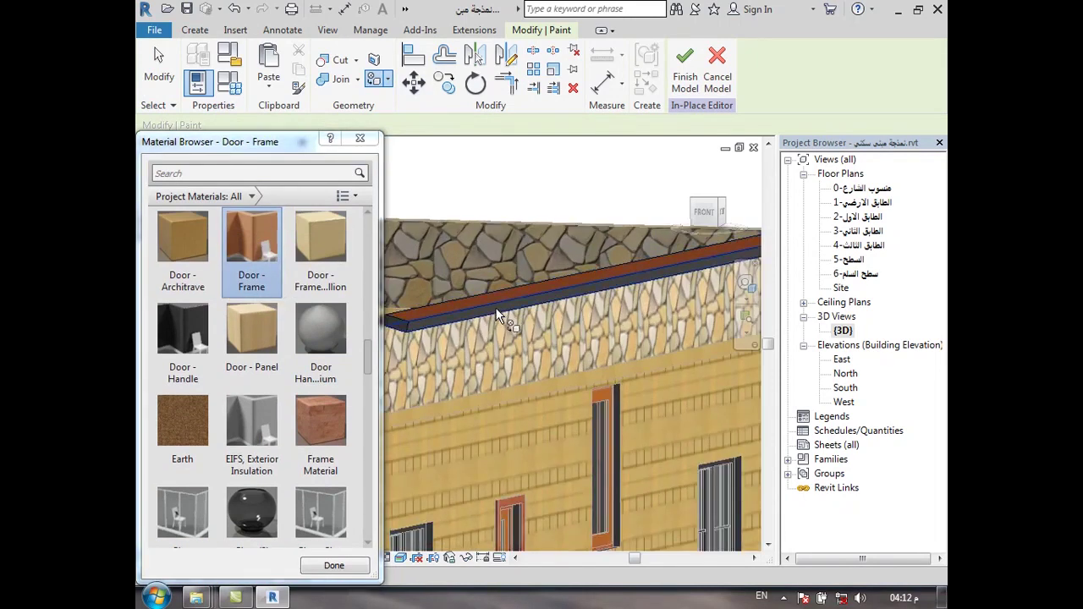
scroll(554, 345, "down", 3)
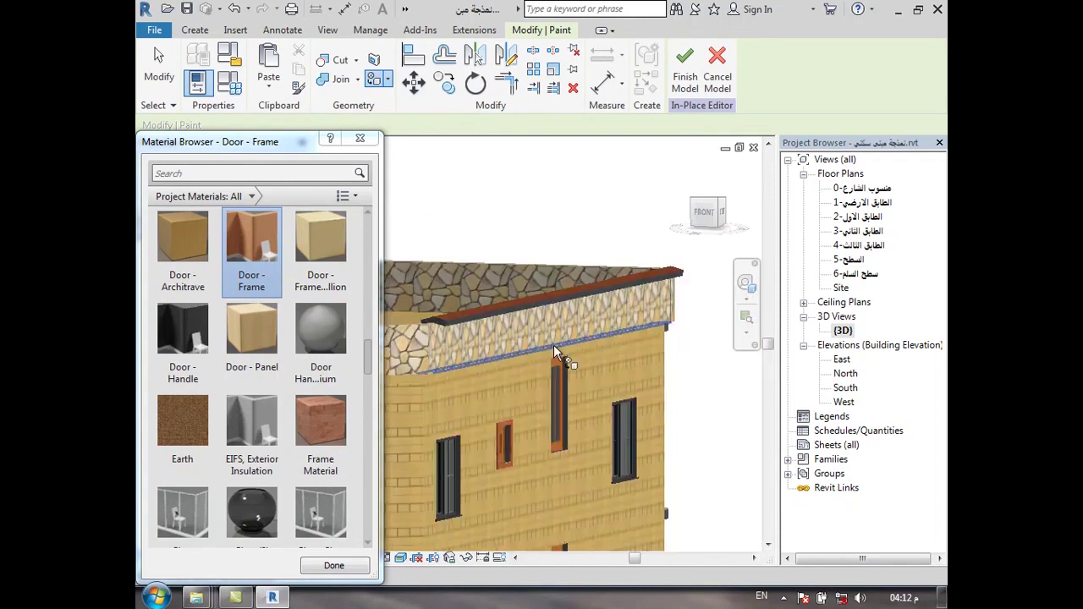
scroll(606, 290, "up", 2)
scroll(602, 284, "up", 2)
scroll(603, 305, "up", 2)
scroll(599, 323, "down", 3)
scroll(615, 262, "down", 3)
mouse_move(709, 380)
middle_mouse_down("shift")
mouse_move(733, 447)
mouse_move(583, 321)
middle_mouse_up("shift")
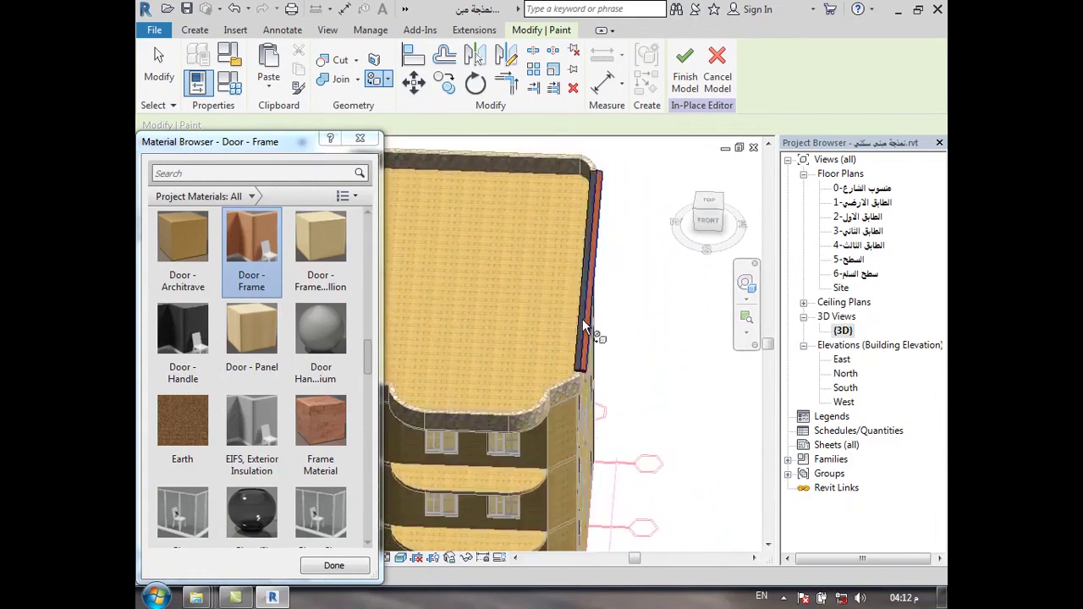
scroll(583, 319, "up", 5)
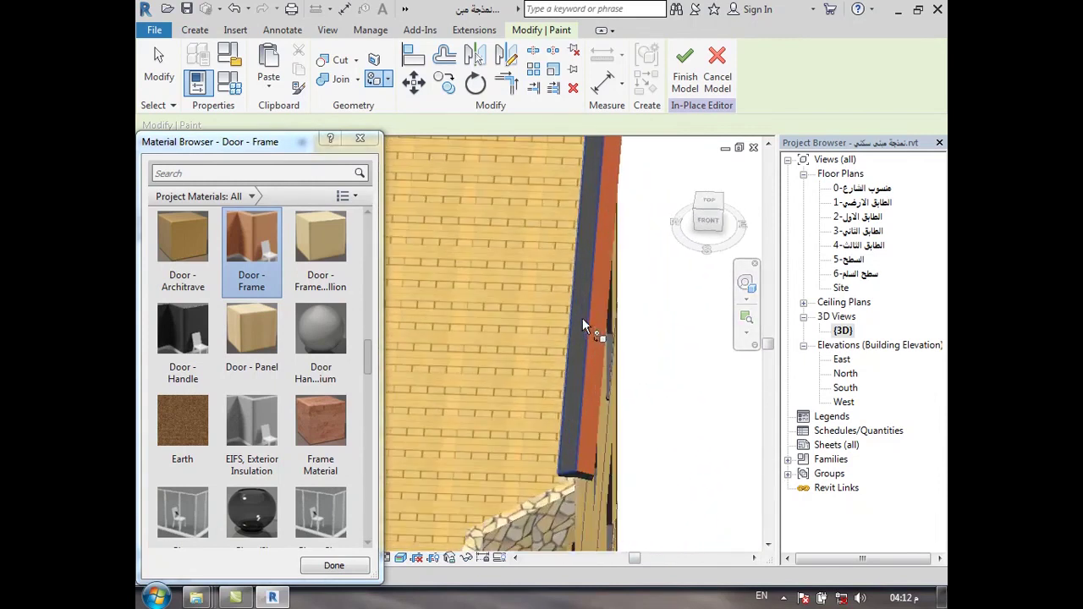
left_click(360, 138)
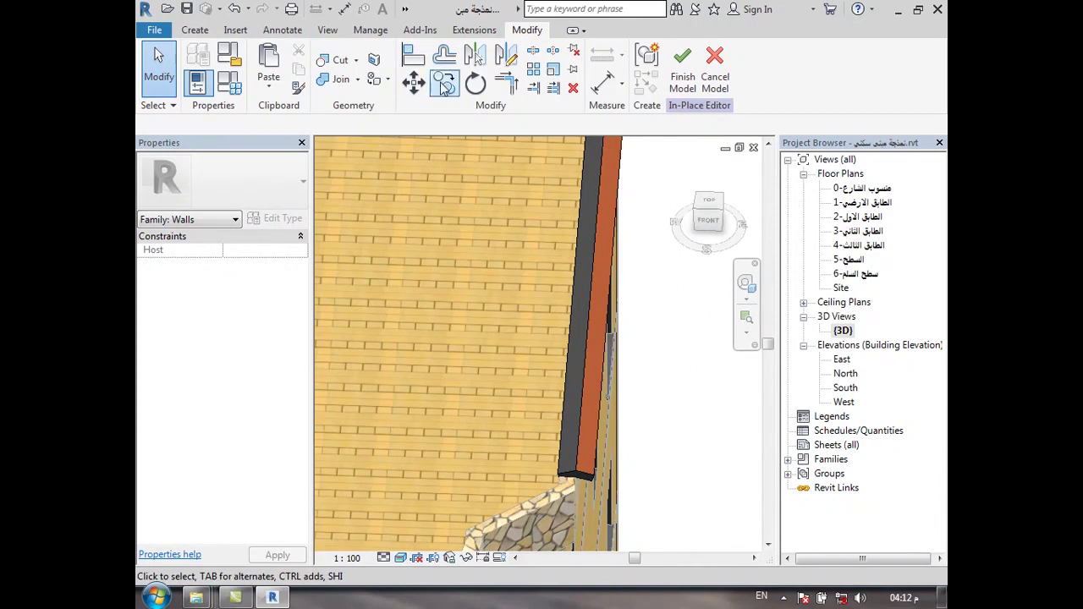
Paint the fascia's side face with Door - Frame and leave painting mode.
left_click(373, 81)
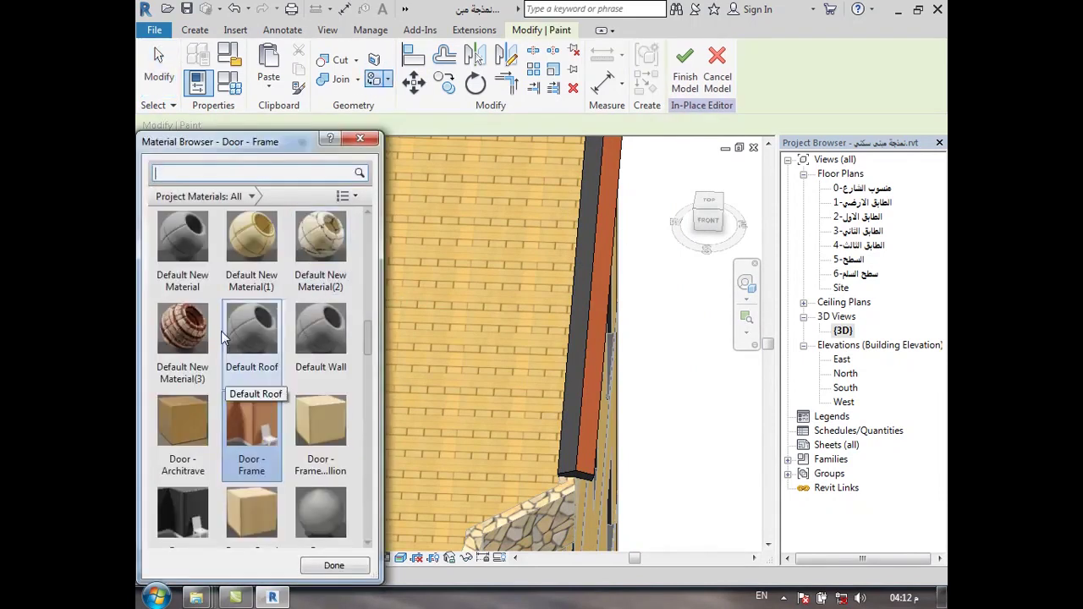
left_click(579, 320)
scroll(355, 347, "down", 1)
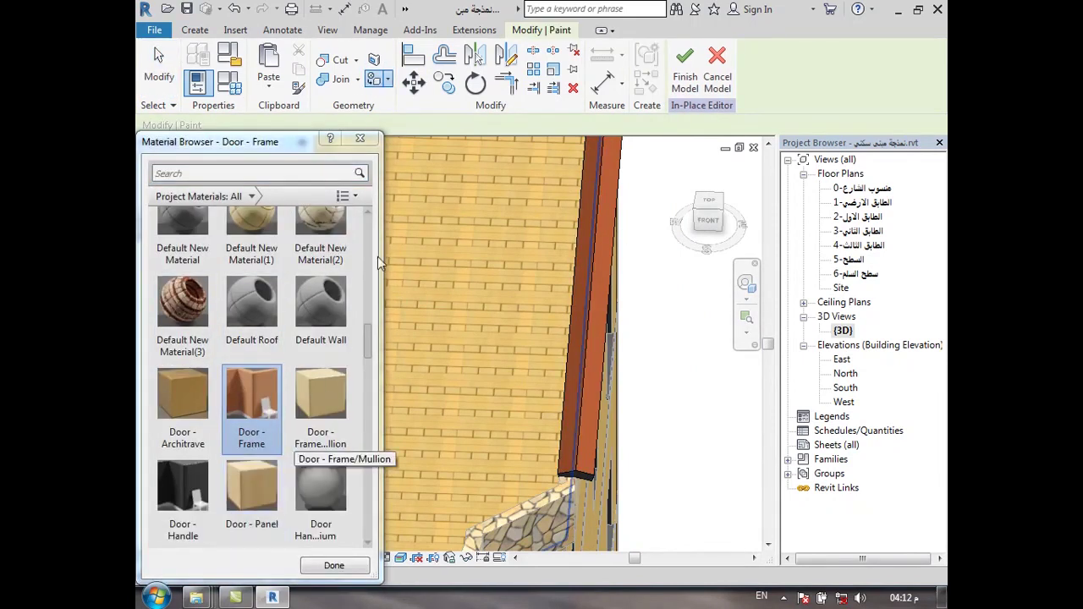
left_click(360, 138)
key("Escape")
scroll(674, 336, "down", 1)
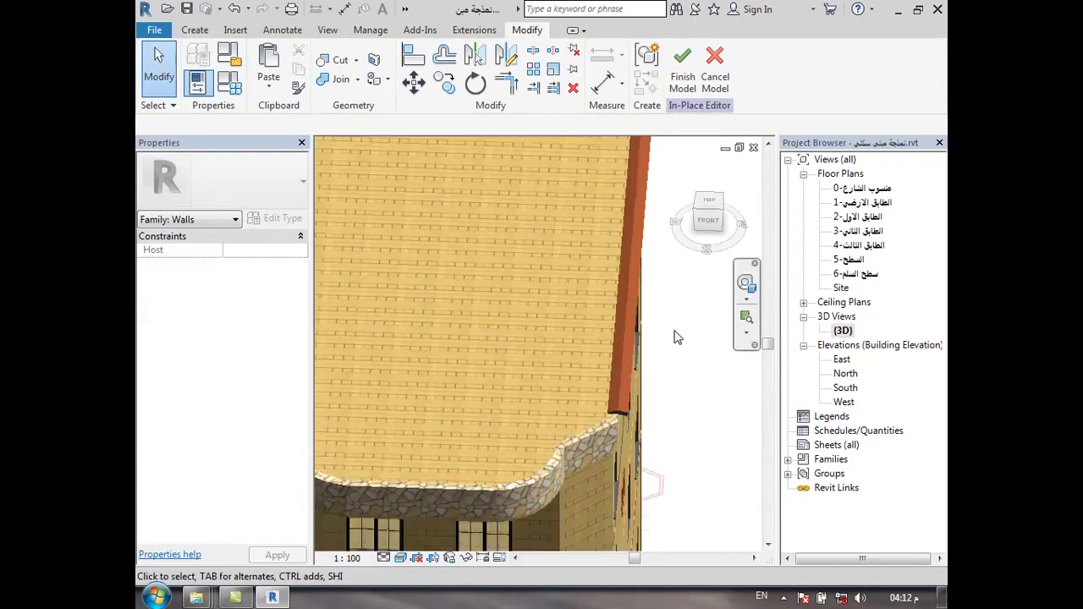
scroll(674, 336, "down", 1)
scroll(677, 338, "down", 1)
scroll(677, 339, "down", 1)
scroll(677, 338, "down", 1)
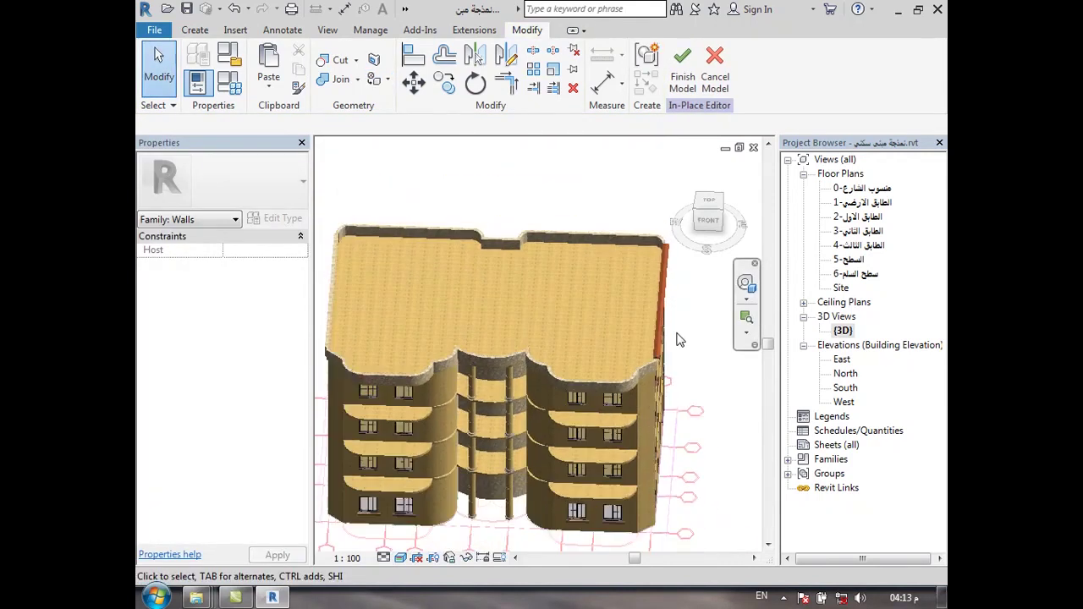
scroll(677, 339, "down", 1)
Finish the in-place coping model and zoom around the roof.
left_click(681, 84)
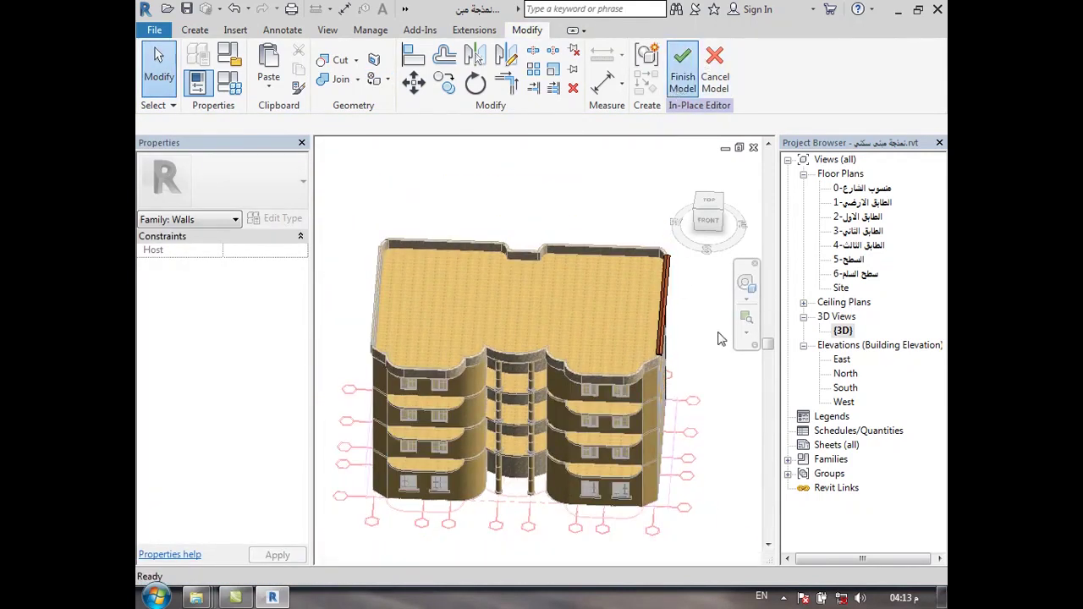
scroll(394, 320, "up", 2)
scroll(368, 321, "up", 2)
scroll(378, 329, "up", 1)
scroll(402, 339, "up", 1)
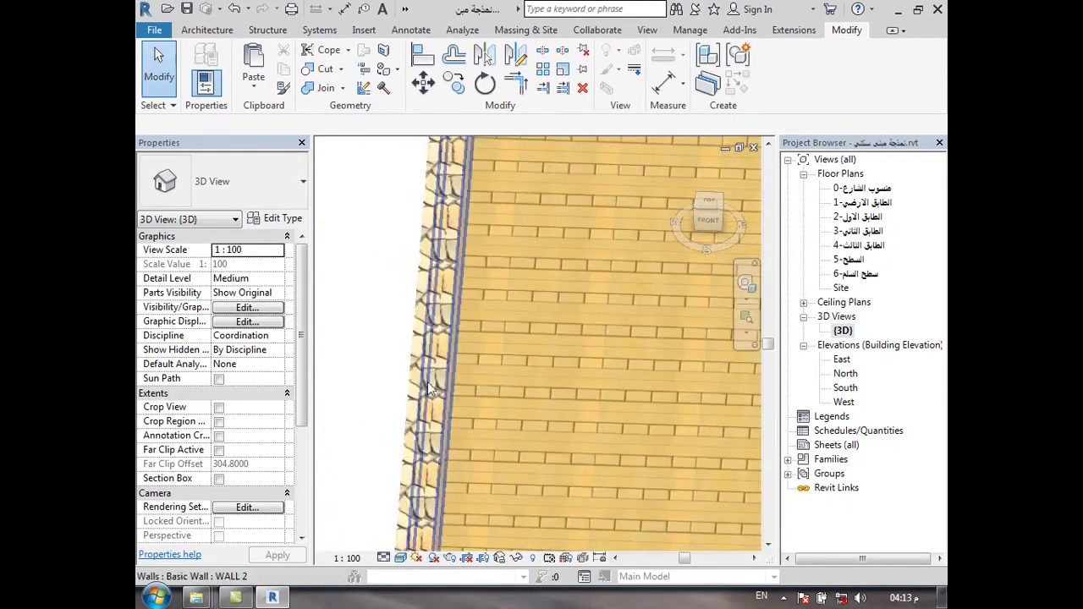
scroll(394, 333, "down", 1)
scroll(410, 345, "down", 1)
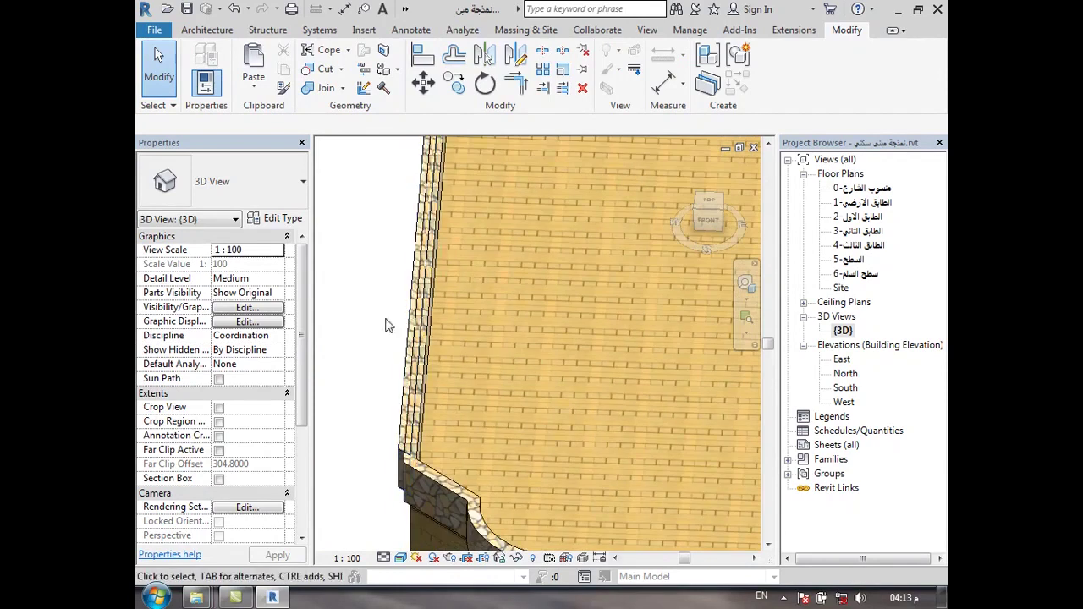
scroll(412, 330, "down", 1)
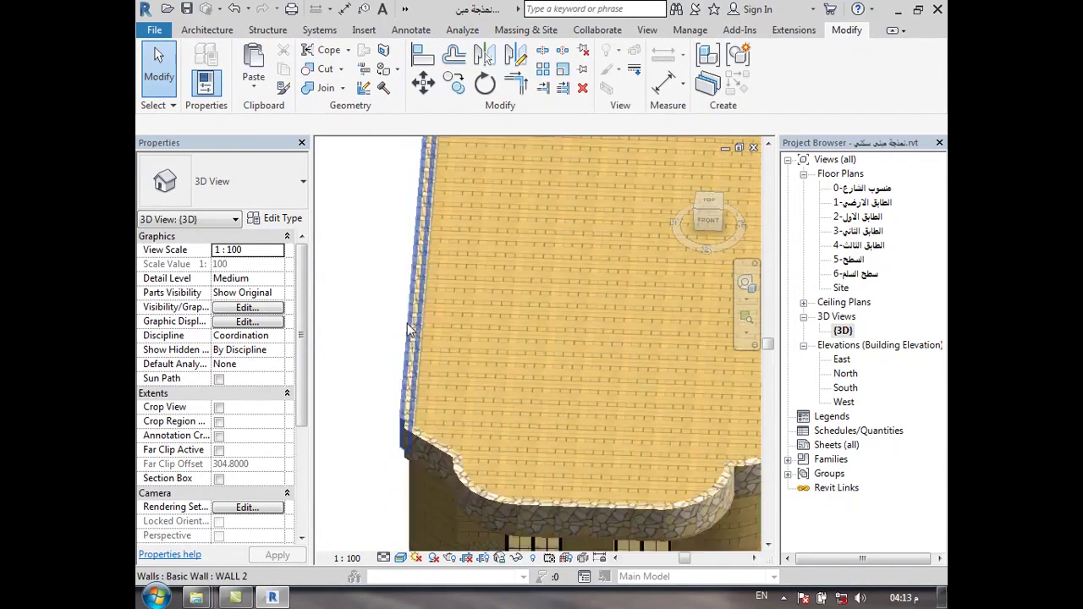
scroll(413, 330, "down", 3)
scroll(694, 315, "down", 2)
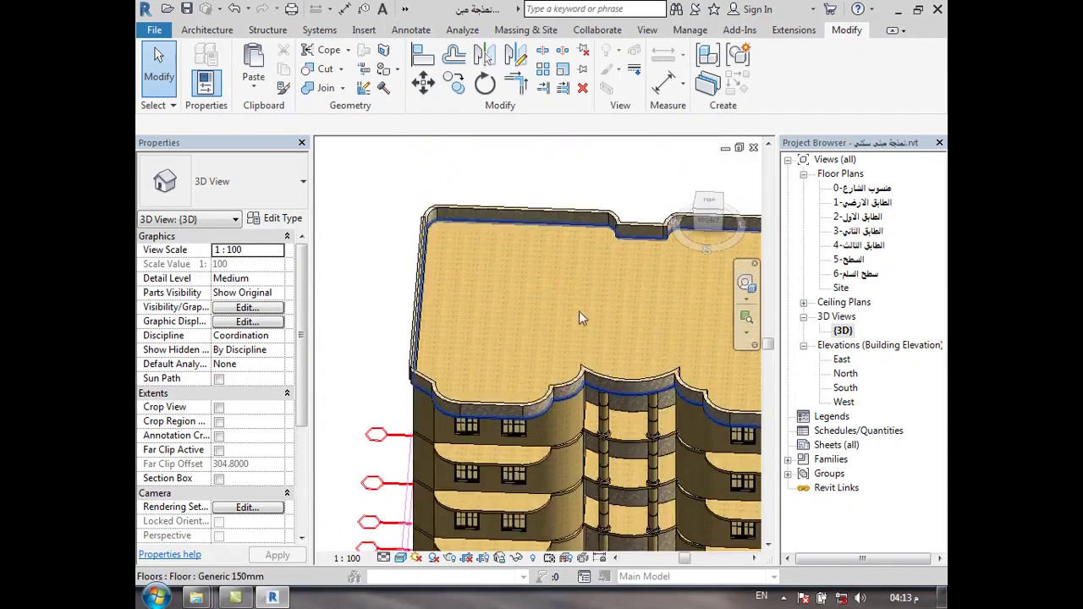
scroll(662, 309, "down", 2)
scroll(678, 311, "up", 5)
scroll(662, 343, "up", 2)
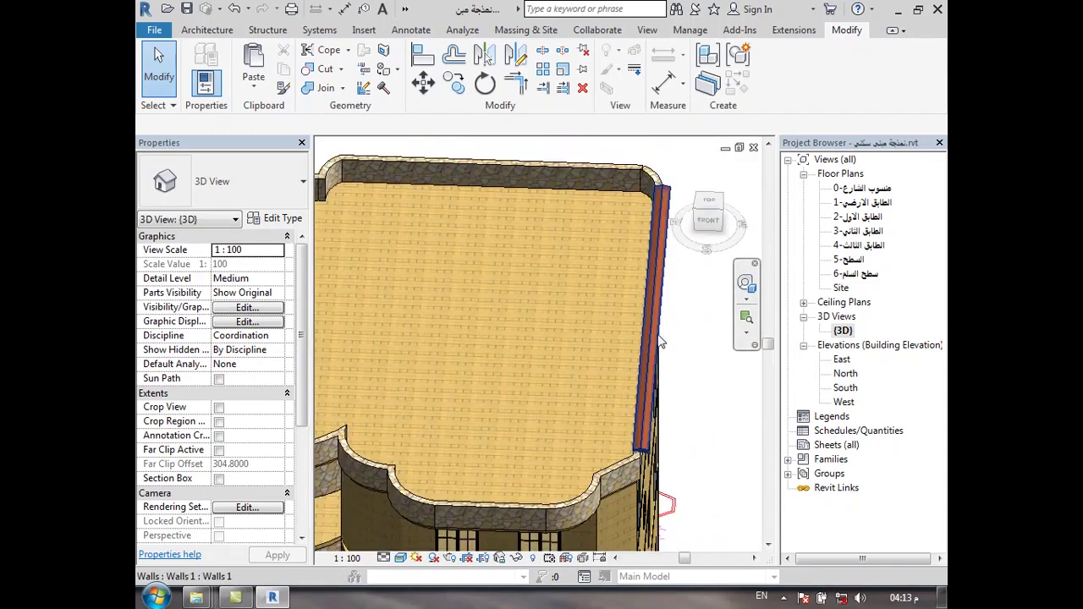
Select the roof-edge wall in 3D and orbit to a frontal view.
left_click(661, 343)
middle_click_drag(713, 343, 626, 434, "shift")
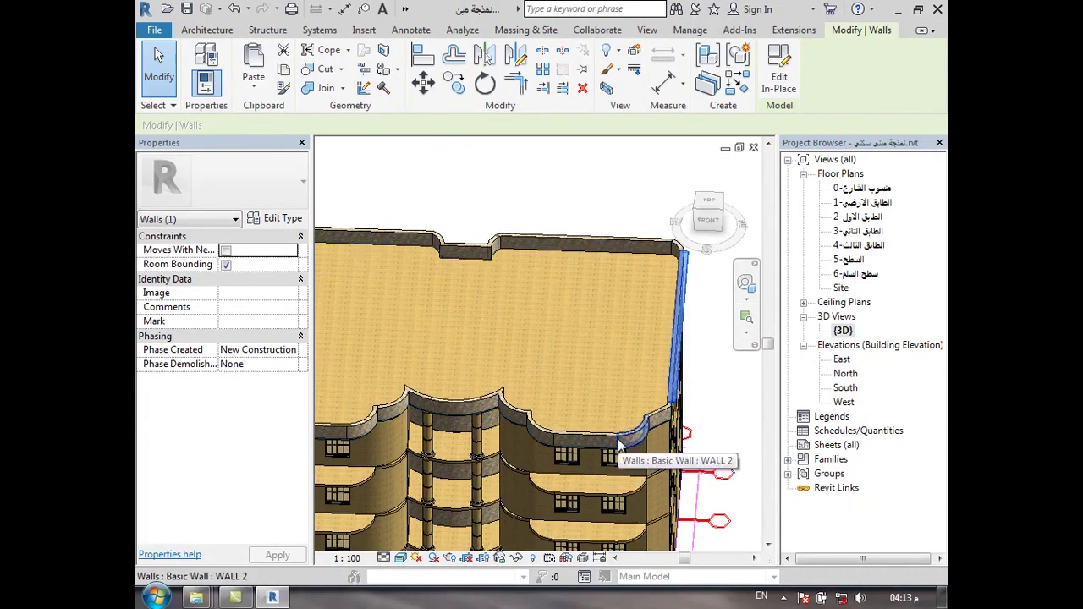
middle_click_drag(622, 445, 610, 398, "shift")
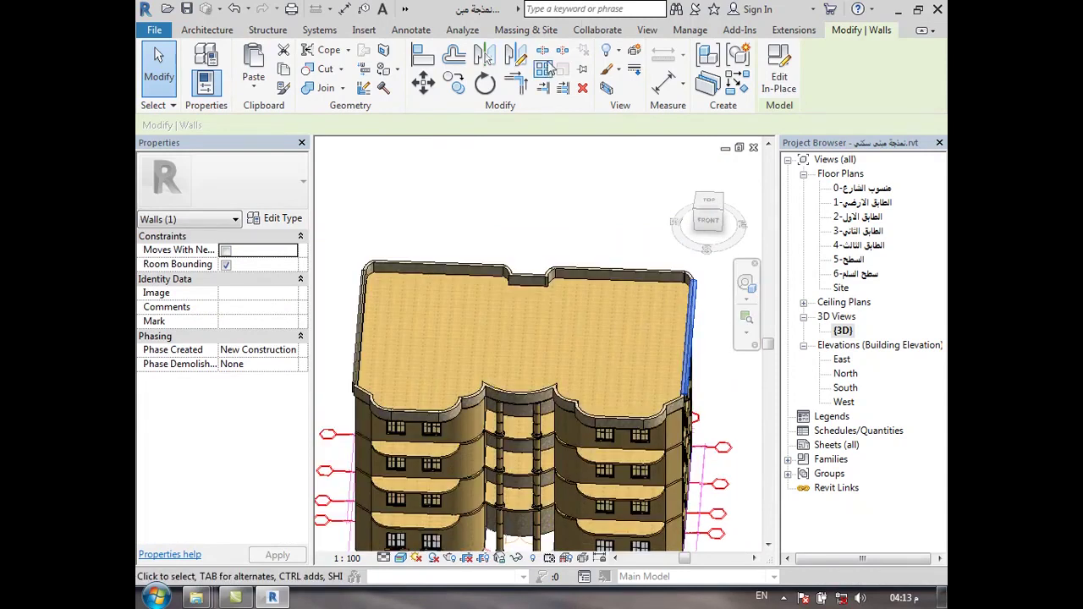
left_click(516, 55)
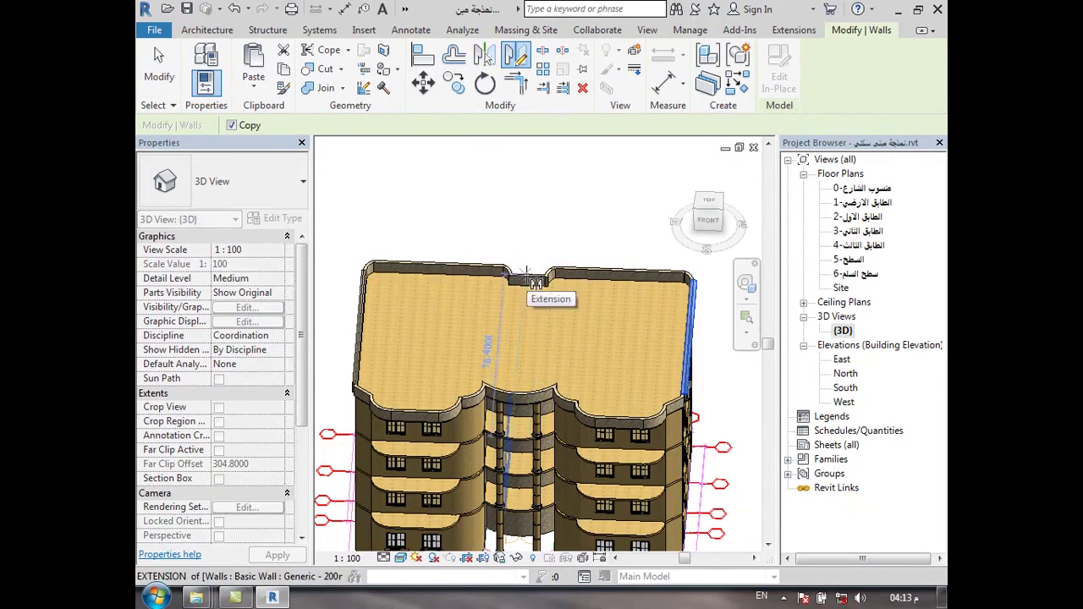
scroll(526, 271, "up", 2)
scroll(526, 271, "up", 3)
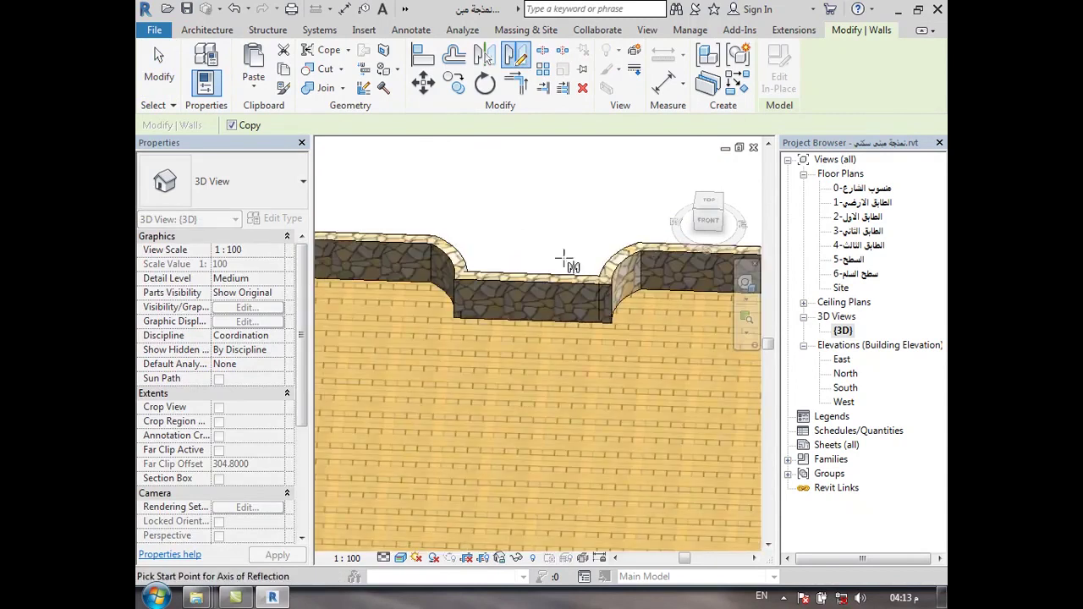
In the 5-السطح plan, mirror a copy of the right-edge wall across the central notch.
double_click(856, 275)
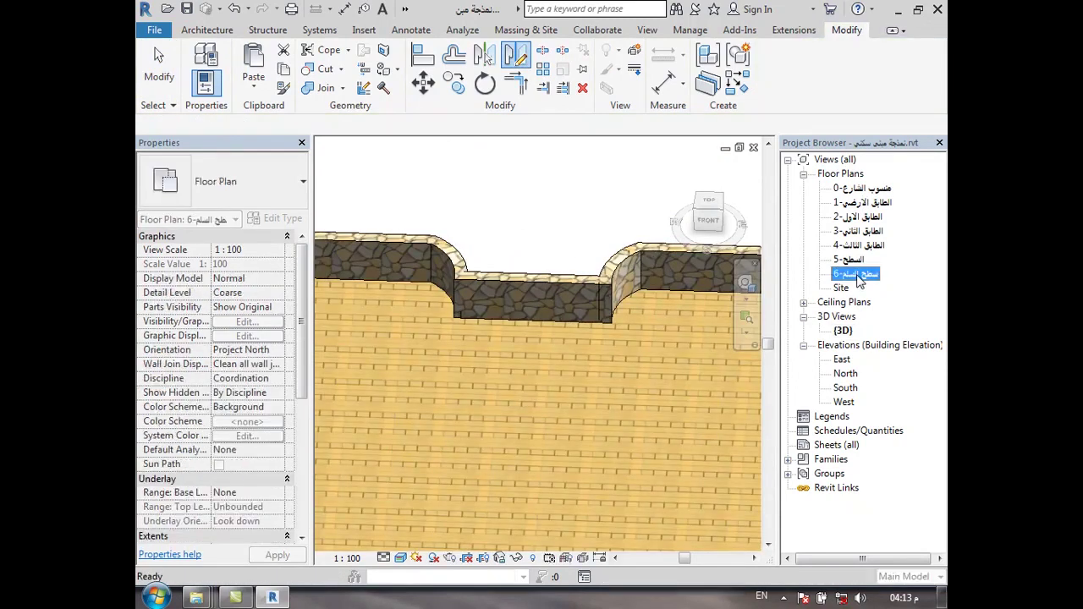
double_click(862, 260)
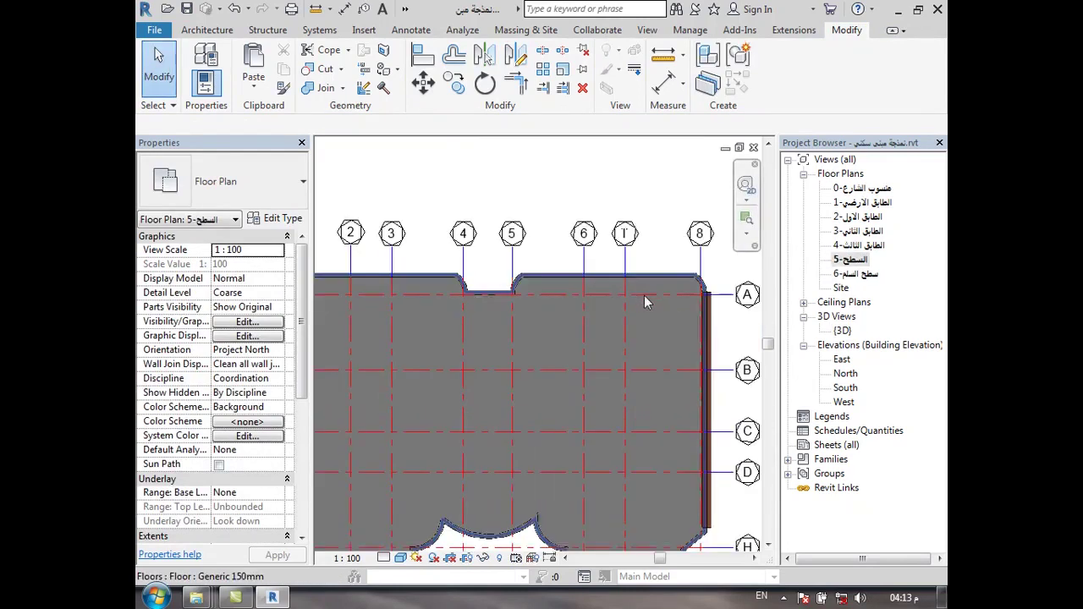
left_click(706, 328)
key("Escape")
scroll(486, 296, "up", 2)
scroll(495, 301, "up", 2)
scroll(503, 289, "down", 3)
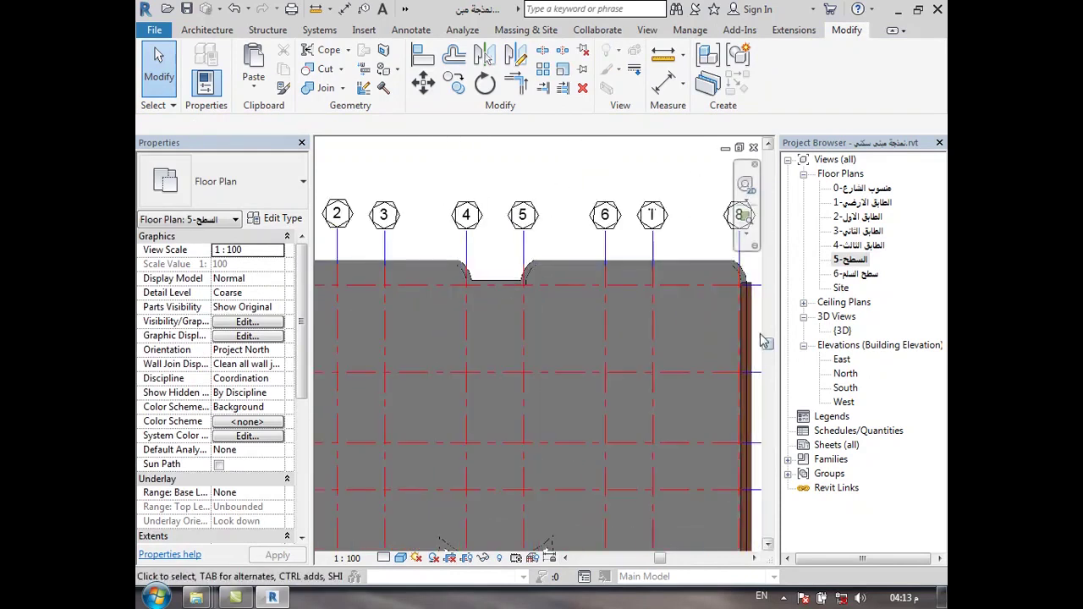
left_click(748, 305)
left_click(516, 57)
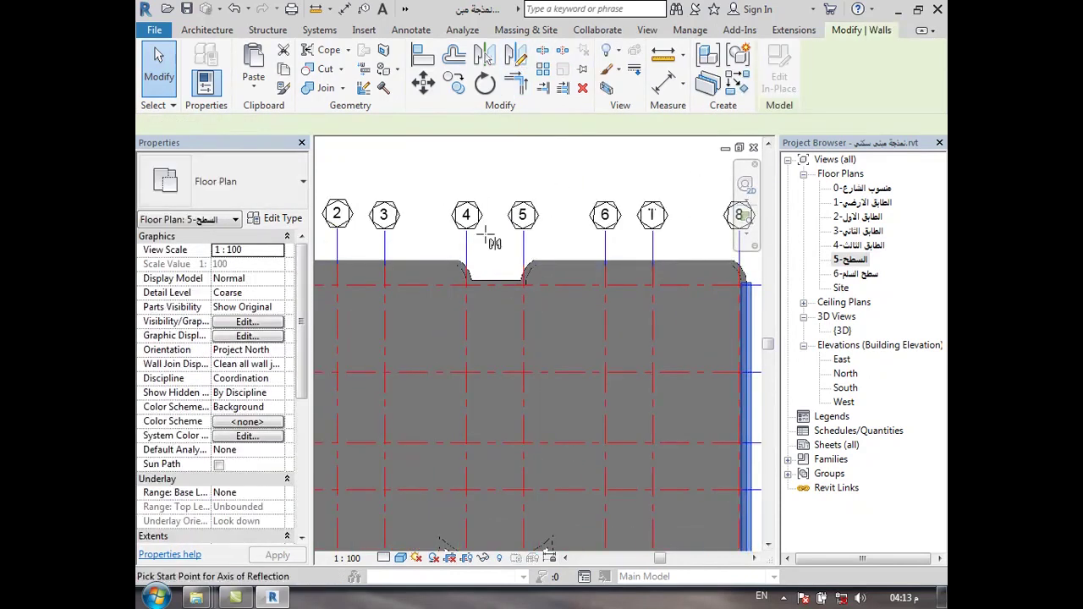
scroll(504, 288, "up", 2)
left_click(506, 291)
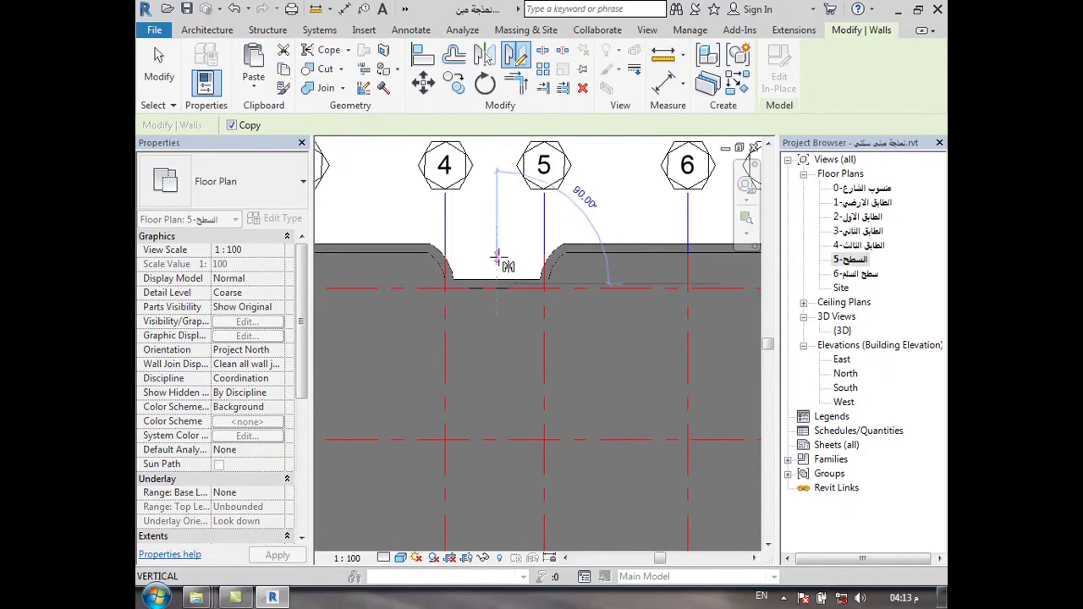
left_click(498, 254)
key("Escape")
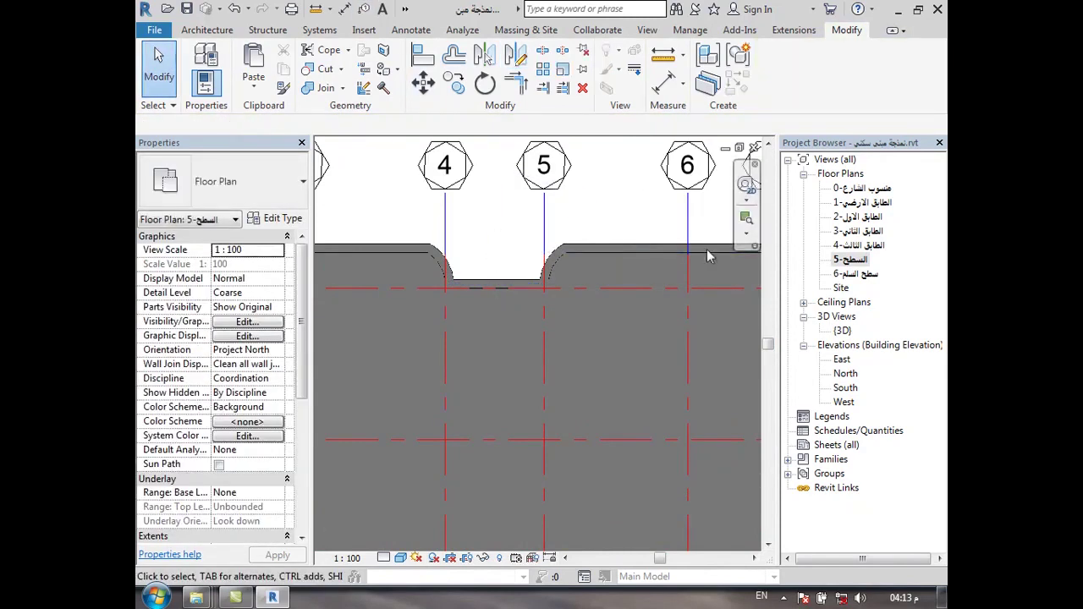
Return to the {3D} view and orbit to see the front and side walls.
double_click(842, 330)
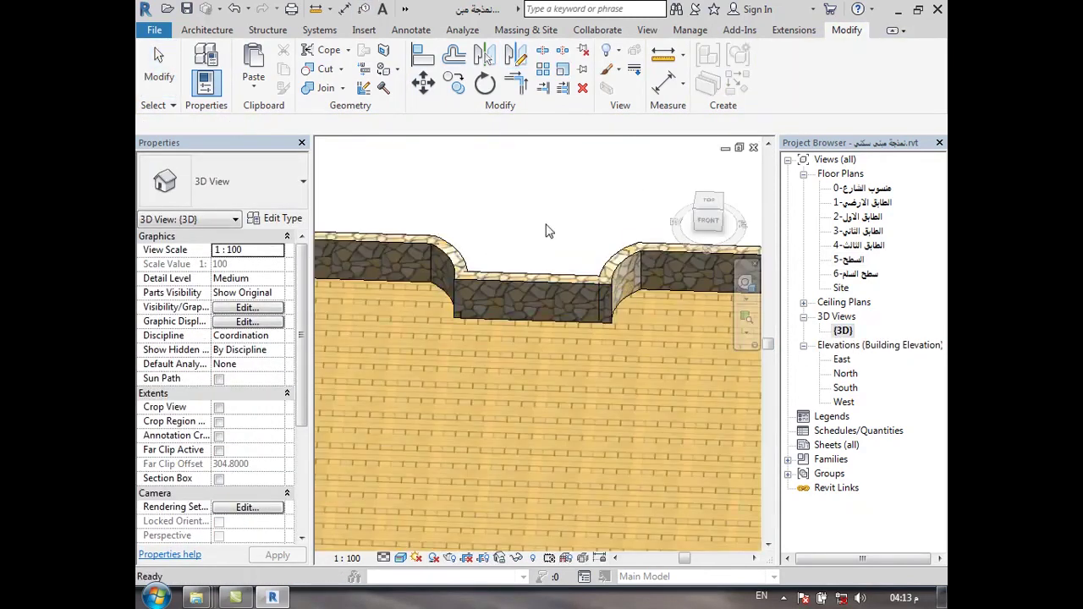
scroll(515, 220, "down", 2)
scroll(515, 220, "down", 3)
mouse_move(736, 433)
middle_mouse_down("shift")
mouse_move(717, 403)
mouse_move(708, 424)
mouse_move(689, 380)
mouse_move(633, 355)
mouse_move(659, 370)
middle_mouse_up("shift")
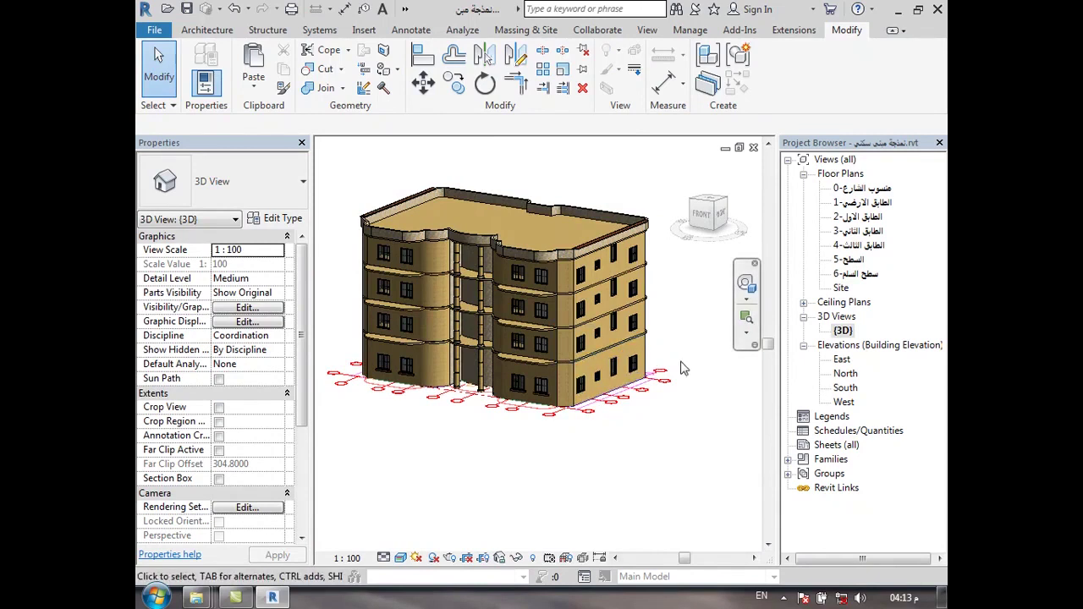
Switch to the 2-الطابق الأول floor plan and dismiss the 'Project Not Saved Recently' reminder.
double_click(865, 217)
scroll(547, 296, "up", 6)
scroll(542, 338, "up", 1)
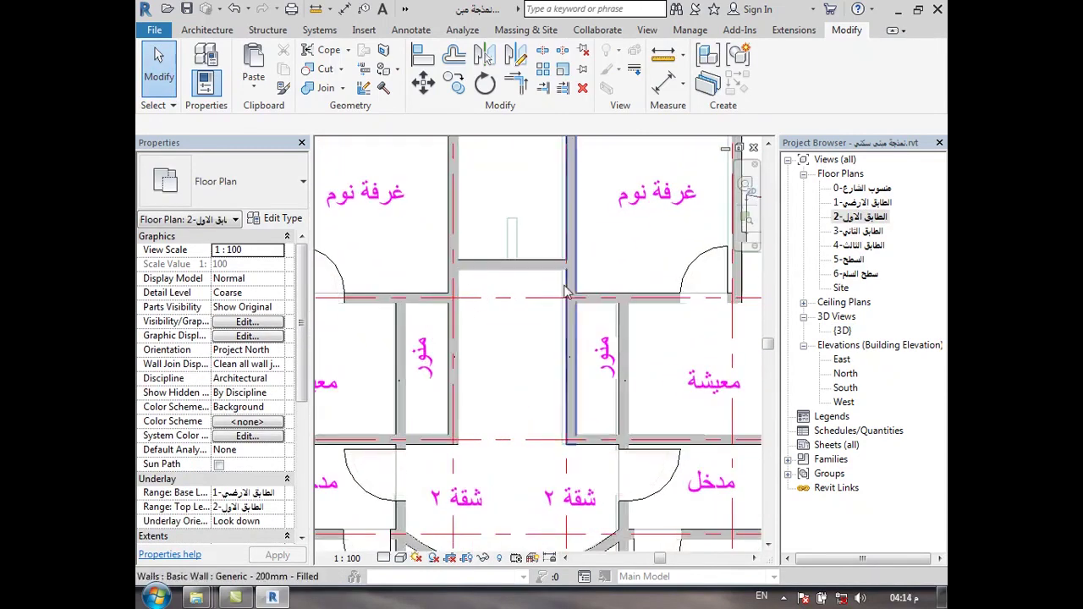
left_click(206, 30)
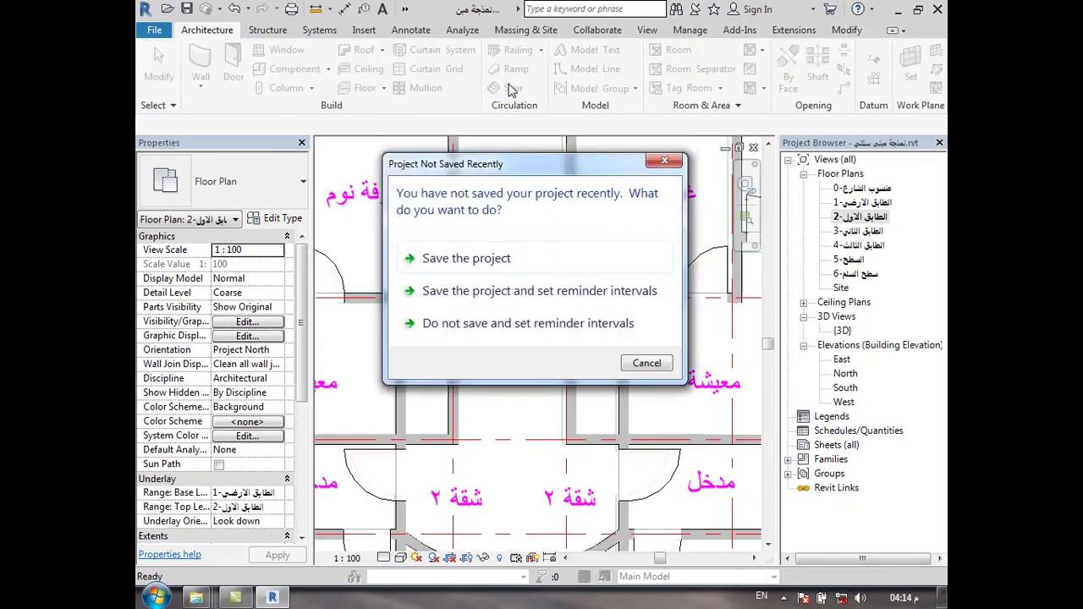
left_click(647, 364)
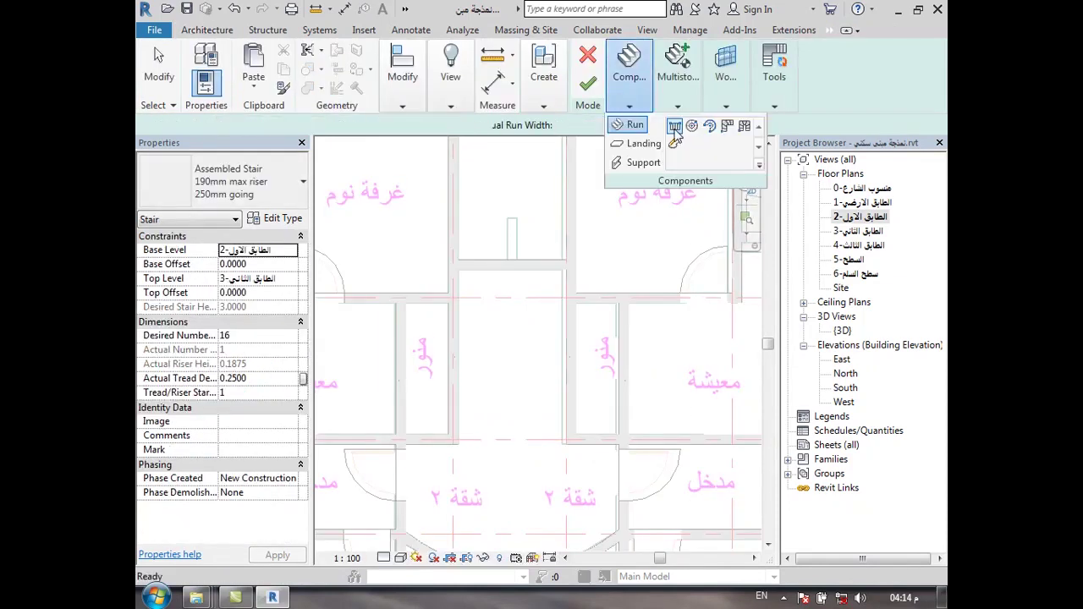
Keep the stair type 190mm max riser 250mm going.
left_click(275, 188)
left_click(272, 188)
left_click(272, 188)
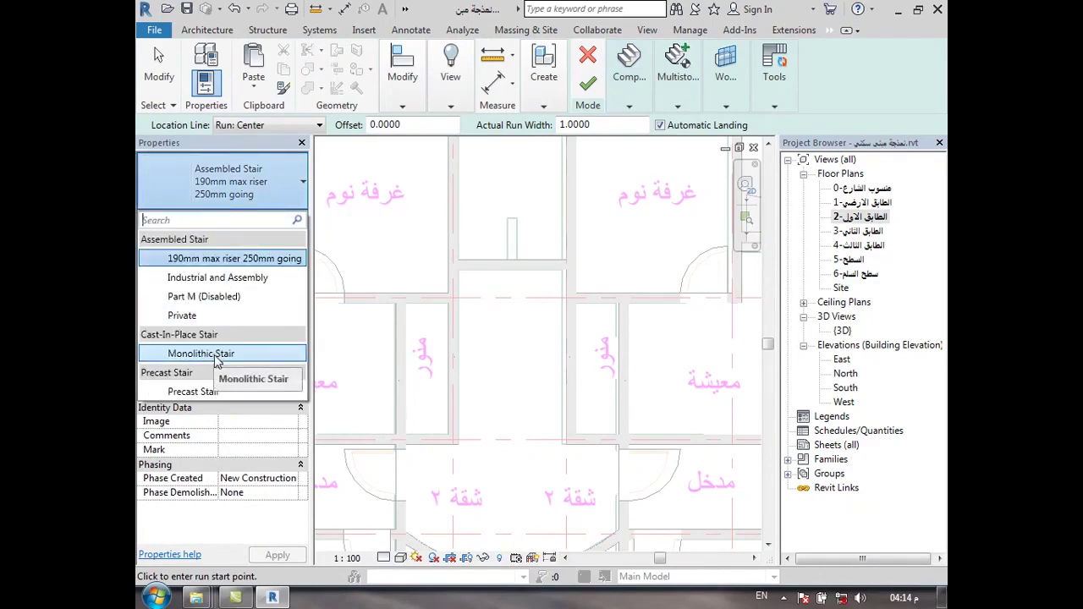
left_click(229, 258)
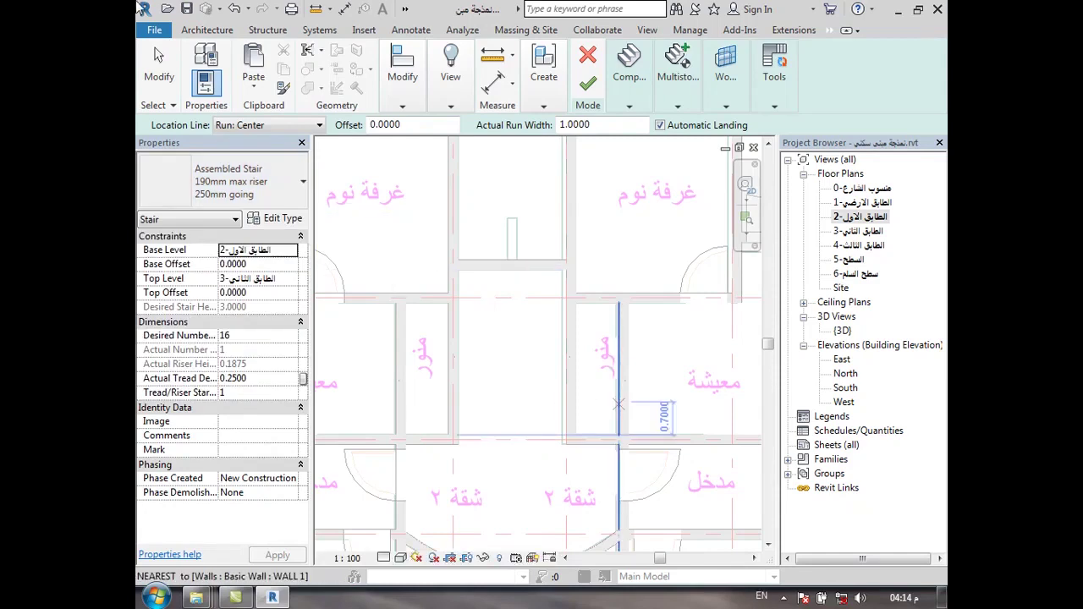
mouse_move(773, 76)
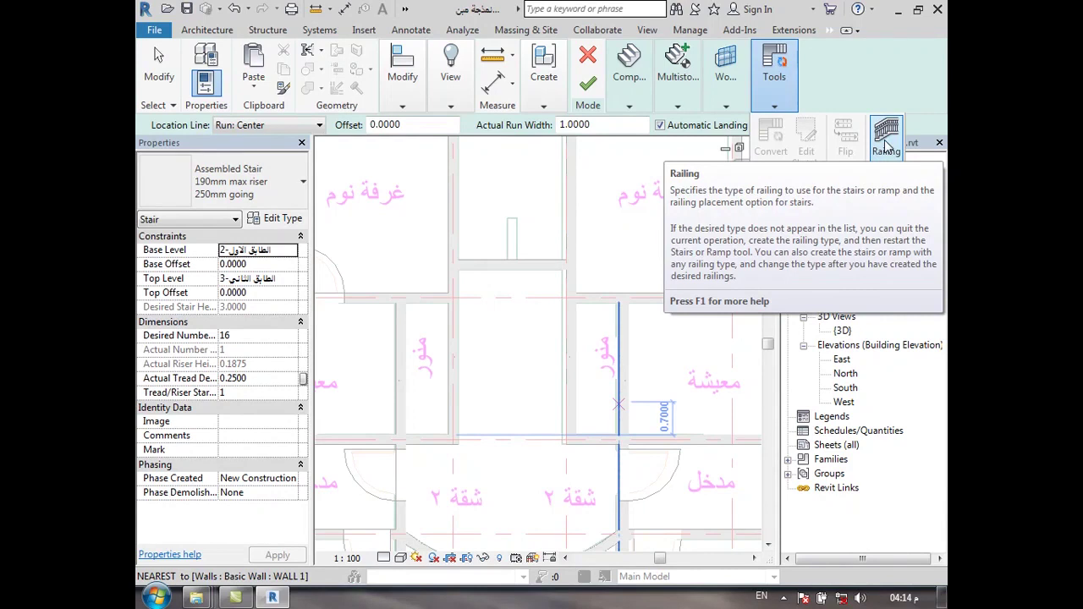
Set the stair's railing type to None.
left_click(887, 149)
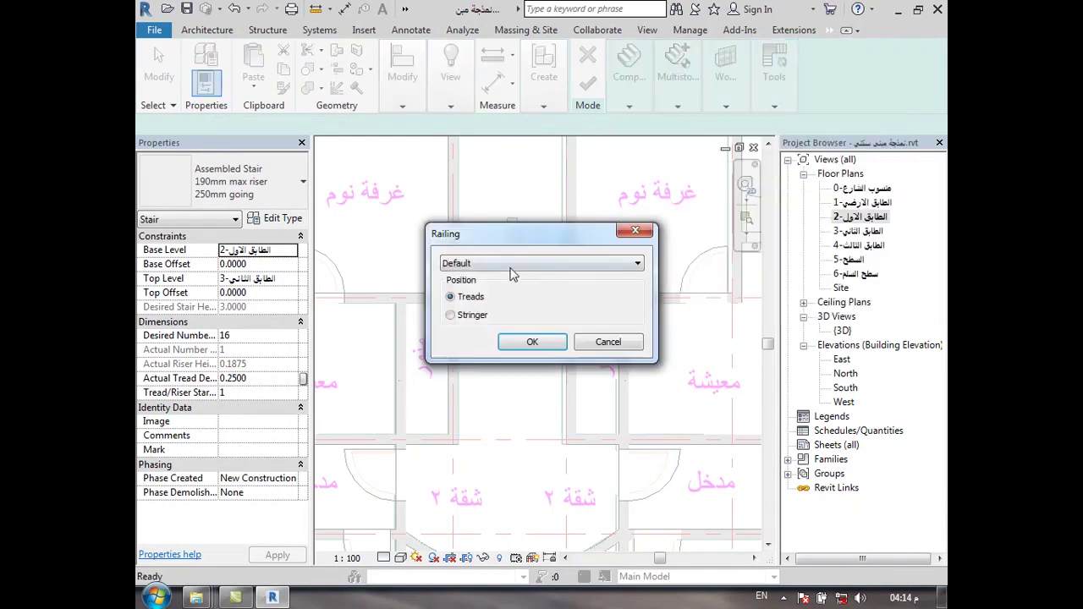
left_click(508, 264)
left_click(453, 329)
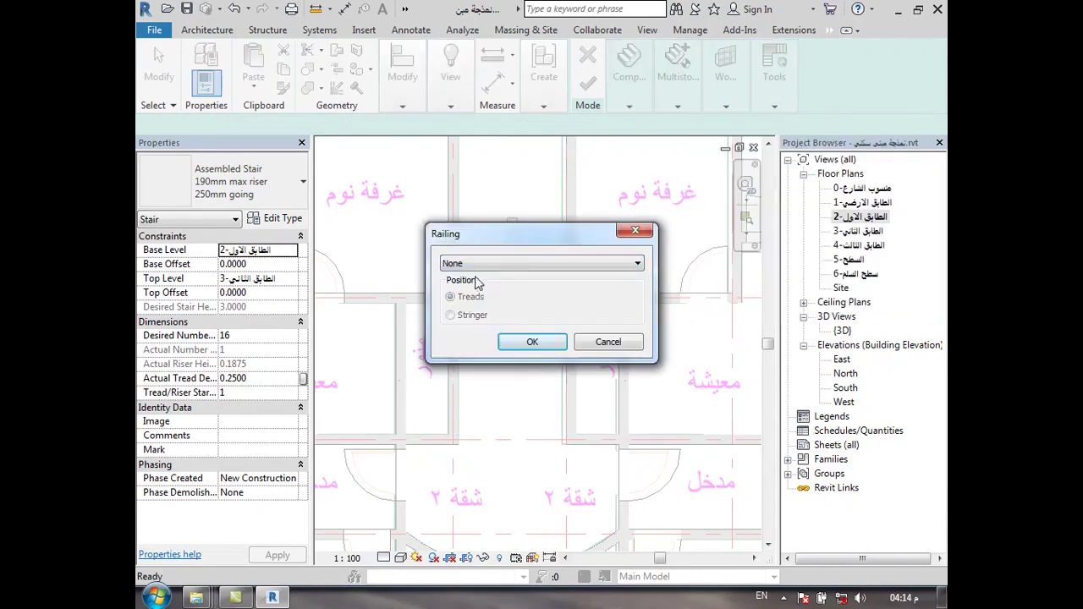
left_click(511, 341)
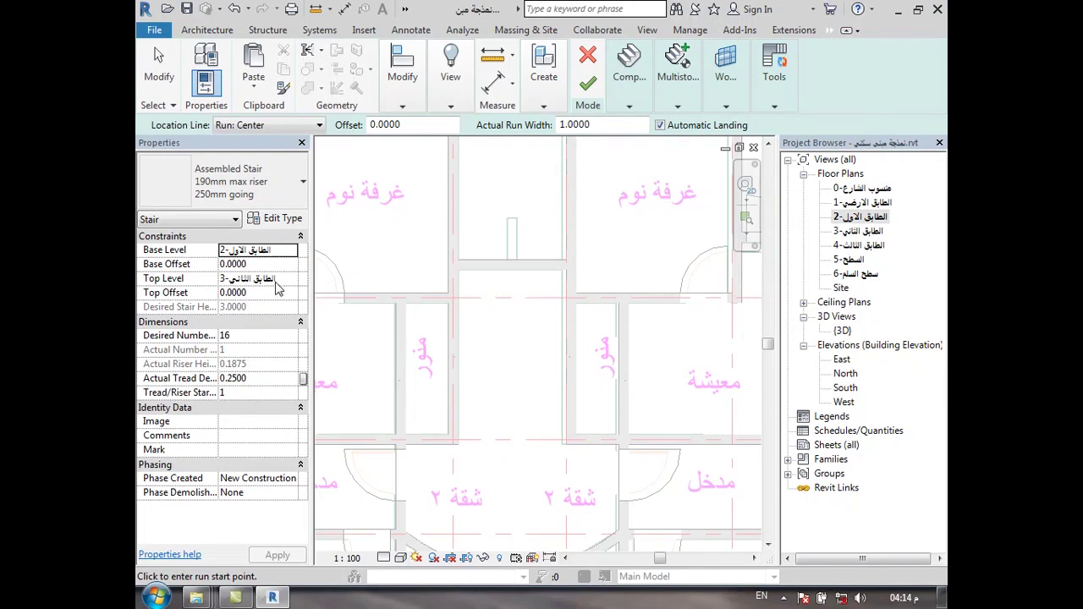
Set Desired Number of Risers to 20 and Actual Tread Depth to 0.3.
left_click(258, 337)
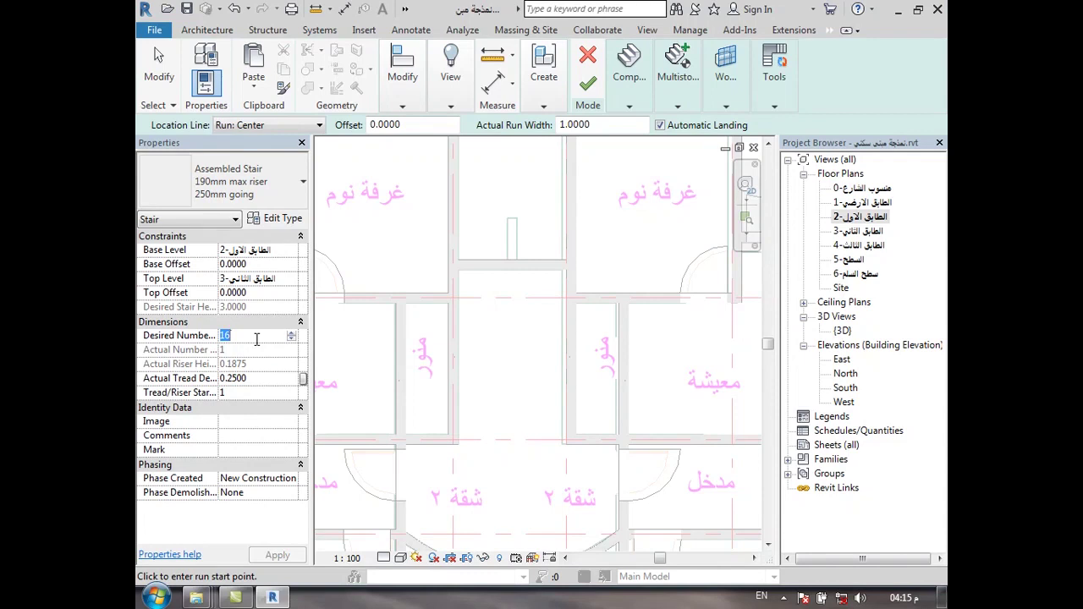
type("20")
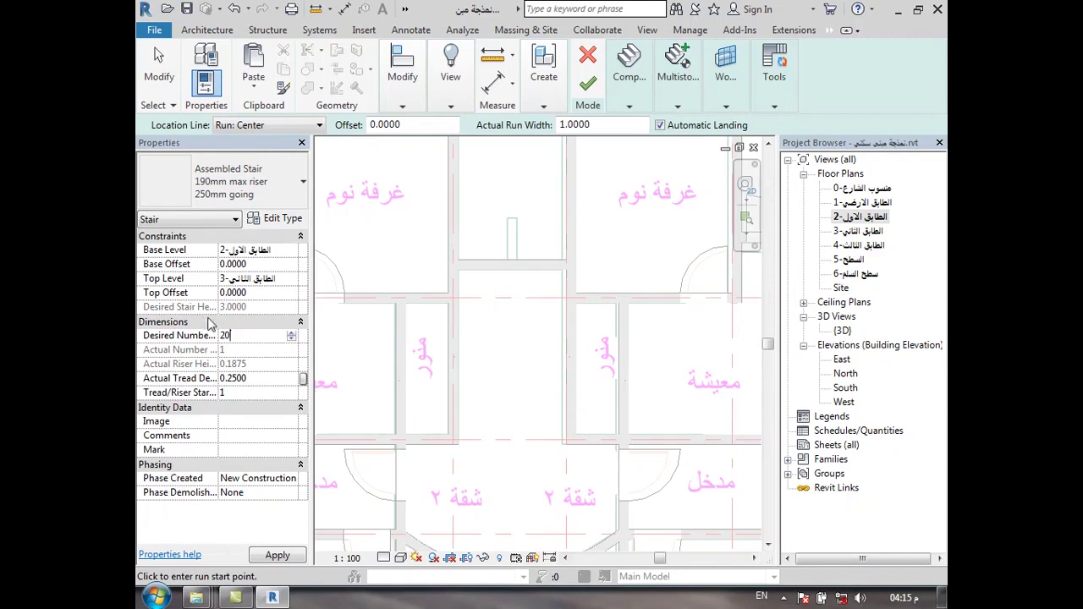
left_click(247, 378)
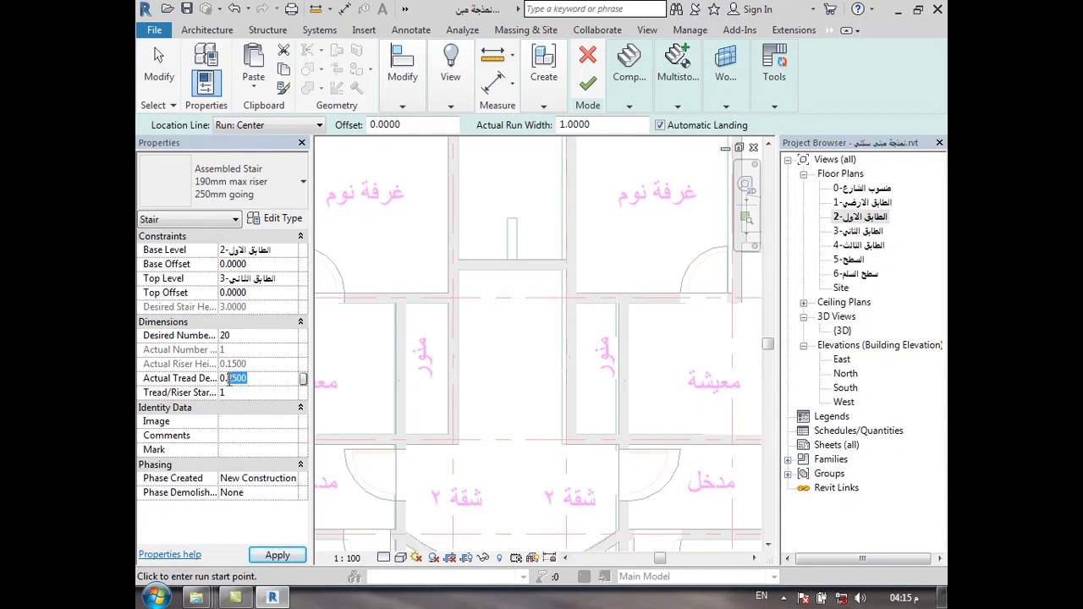
type("3")
Start a trial stair run at the wall, then cancel it.
scroll(559, 279, "up", 2)
scroll(566, 274, "up", 2)
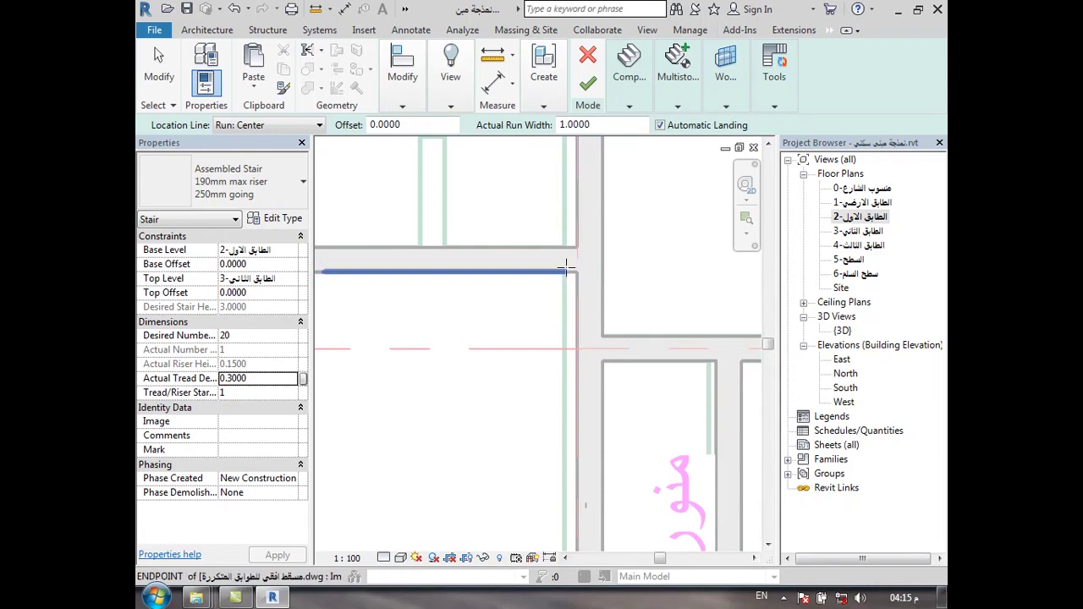
scroll(565, 271, "down", 3)
left_click(565, 269)
key("Escape")
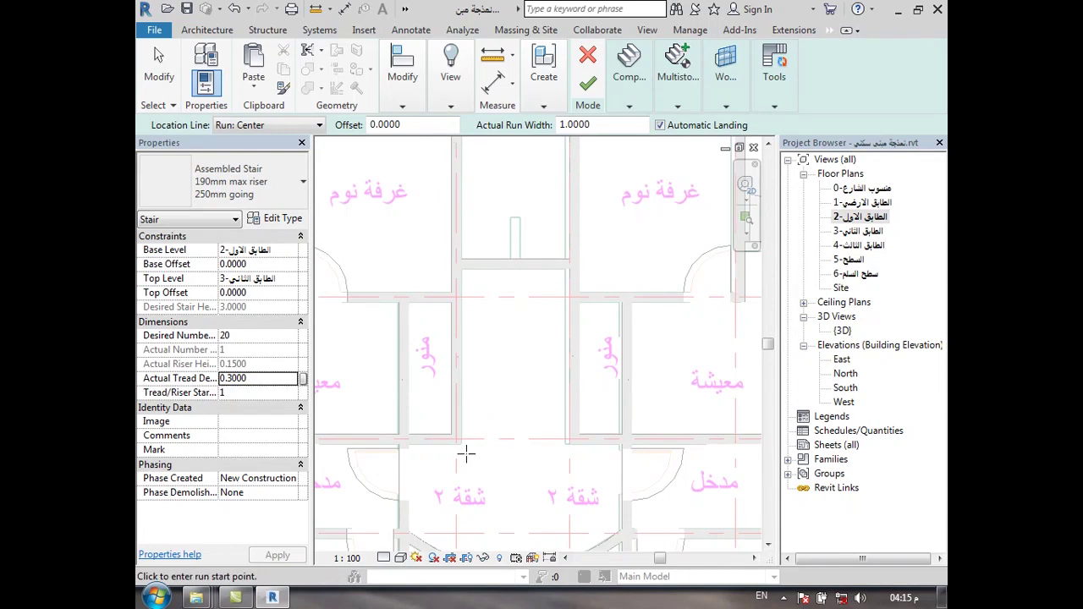
Set the stair run Location Line to Run: Right and adjust the run width value.
left_click(268, 127)
left_click(240, 165)
left_click(570, 443)
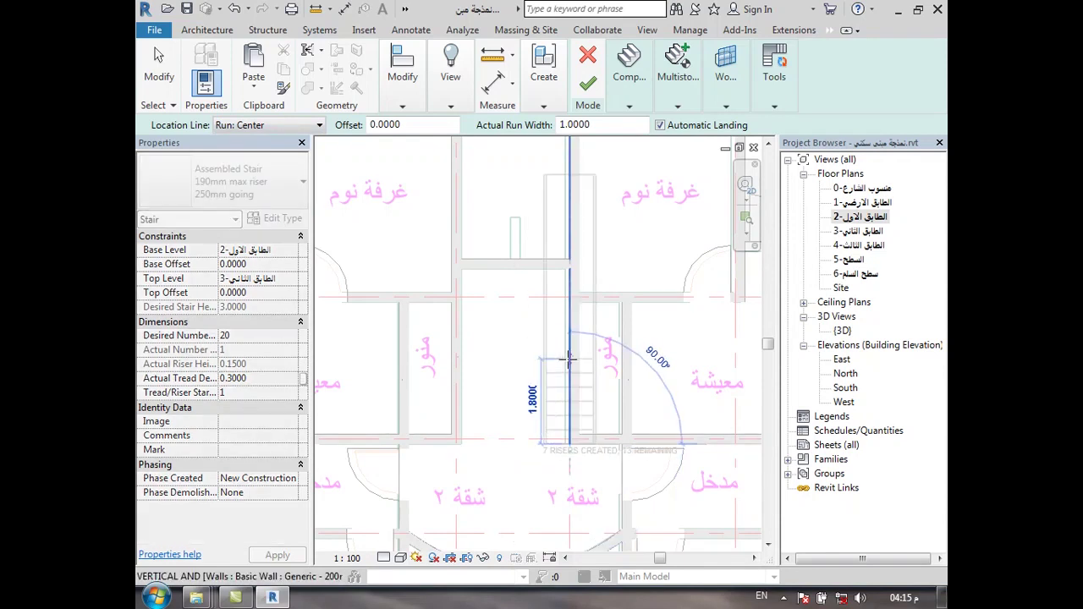
left_click(270, 126)
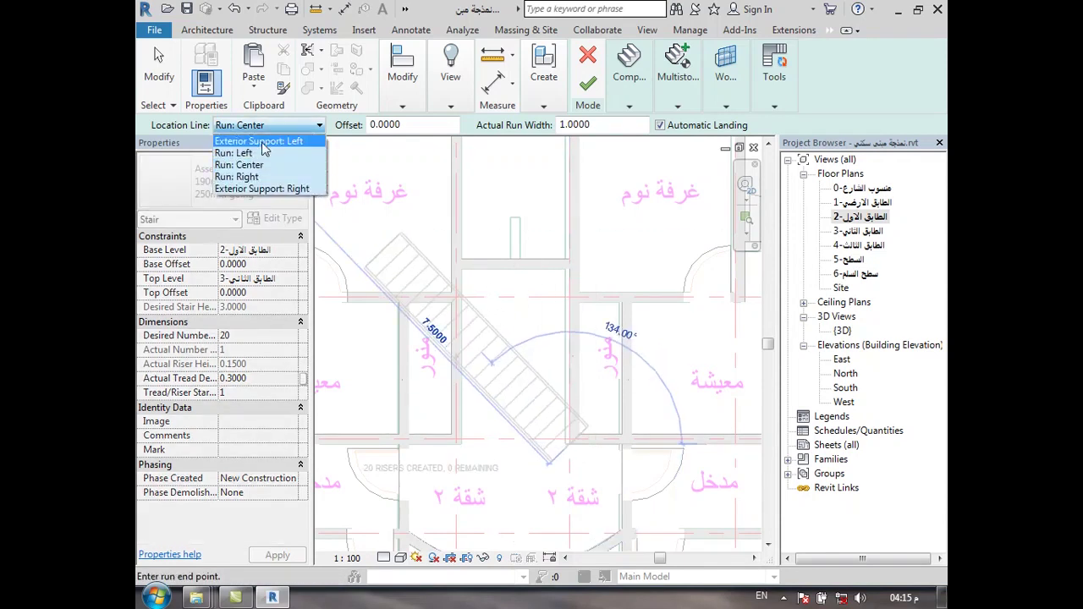
left_click(242, 153)
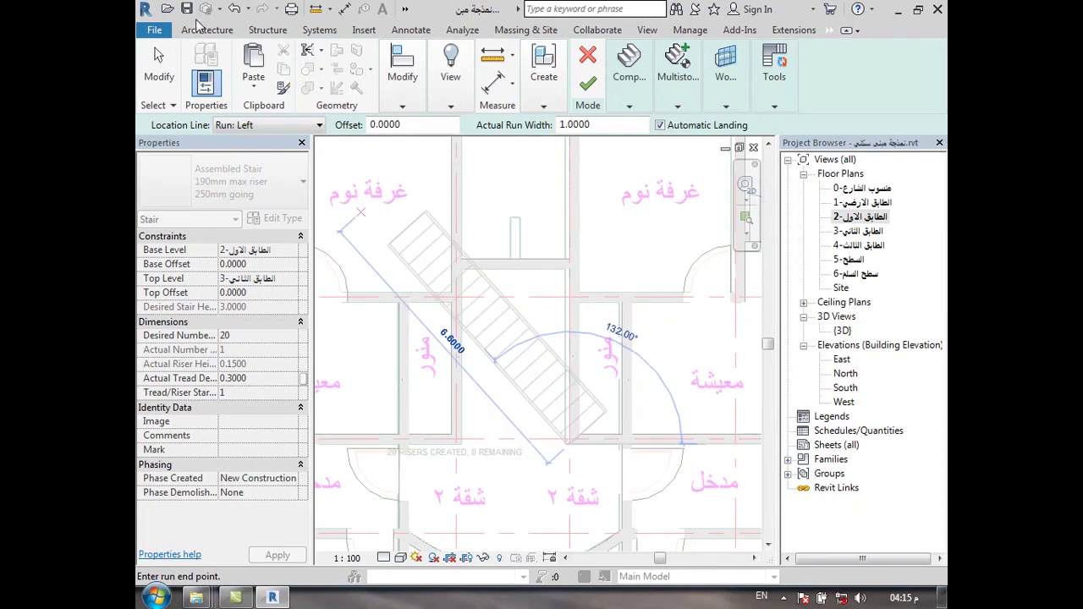
left_click(295, 127)
left_click(254, 177)
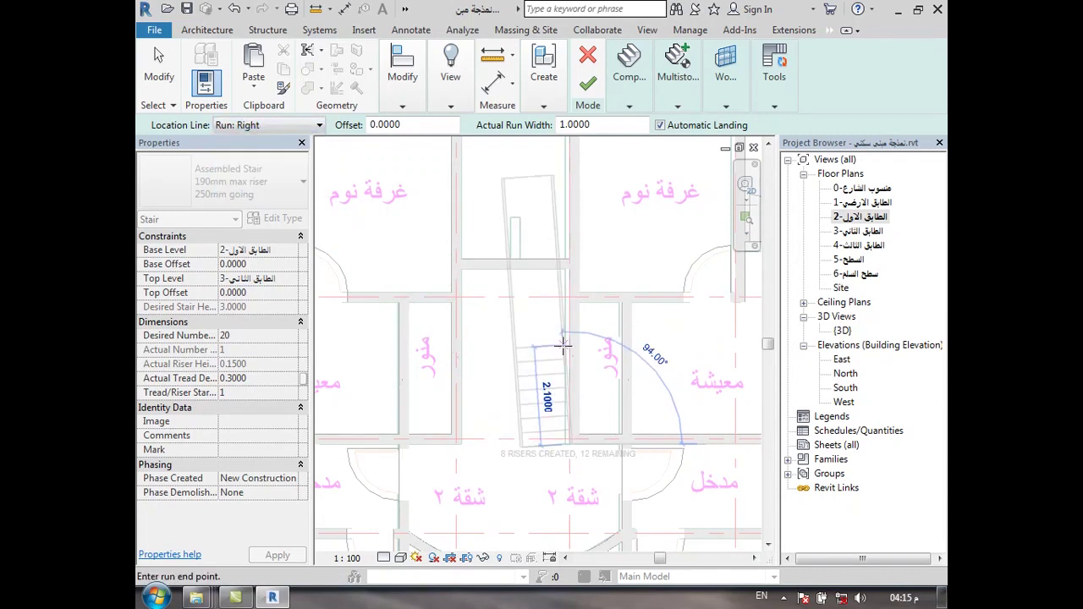
scroll(550, 440, "up", 2)
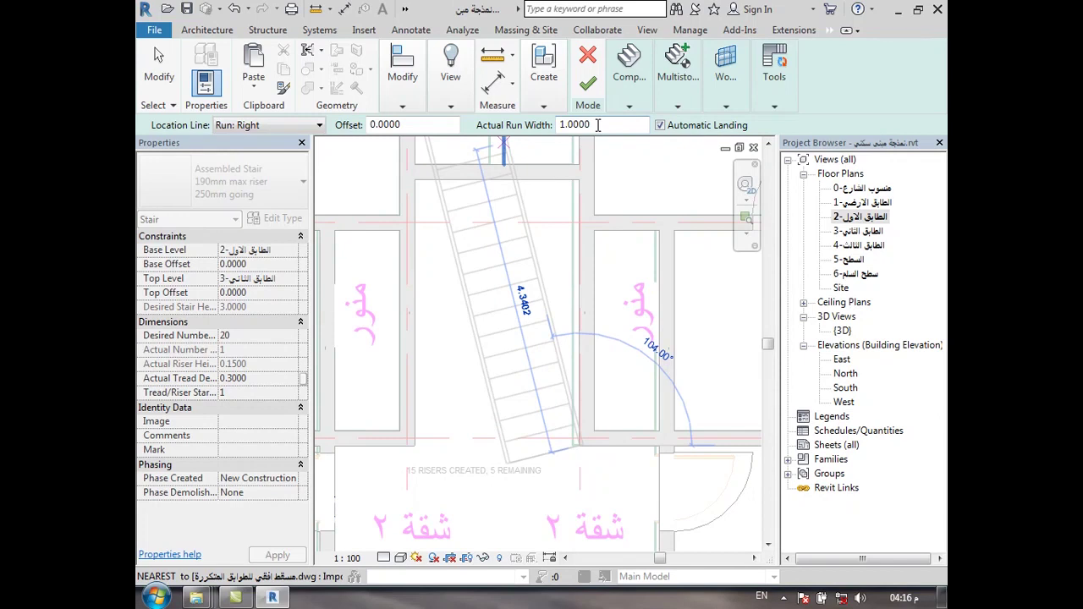
left_click_drag(598, 124, 574, 121)
left_click(599, 125)
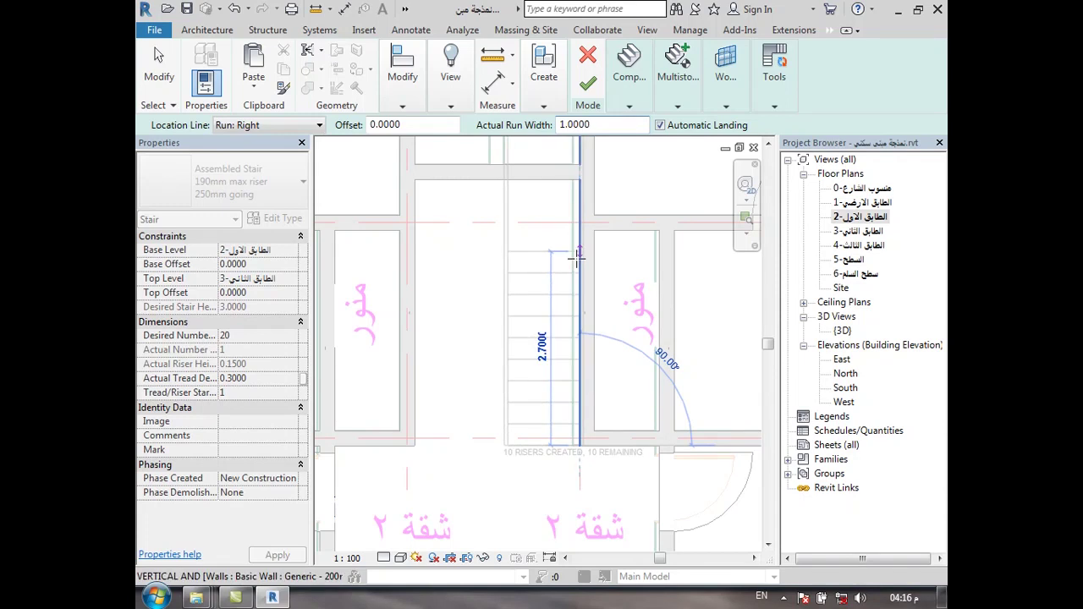
Draw two side-by-side 10-riser runs forming the U-shaped stair and finish edit mode.
left_click(575, 259)
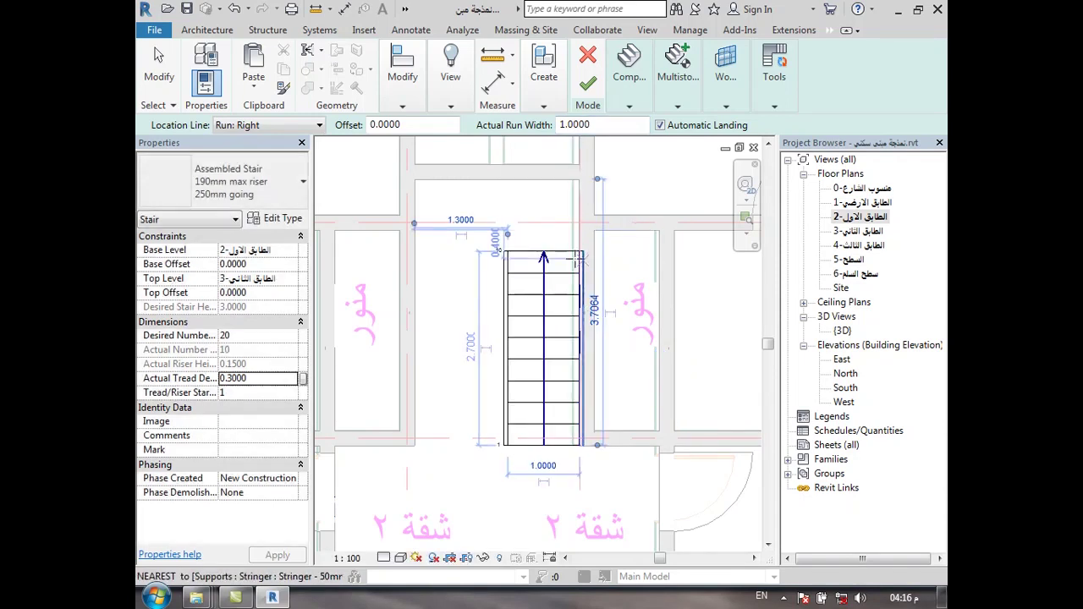
left_click(415, 251)
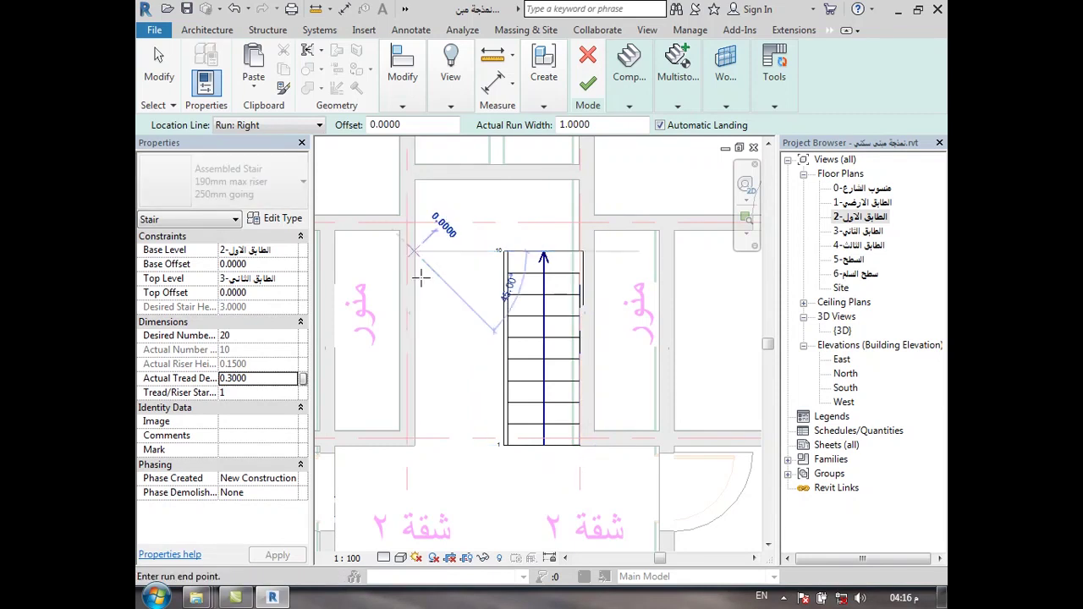
left_click(415, 445)
key("Escape")
key("Escape")
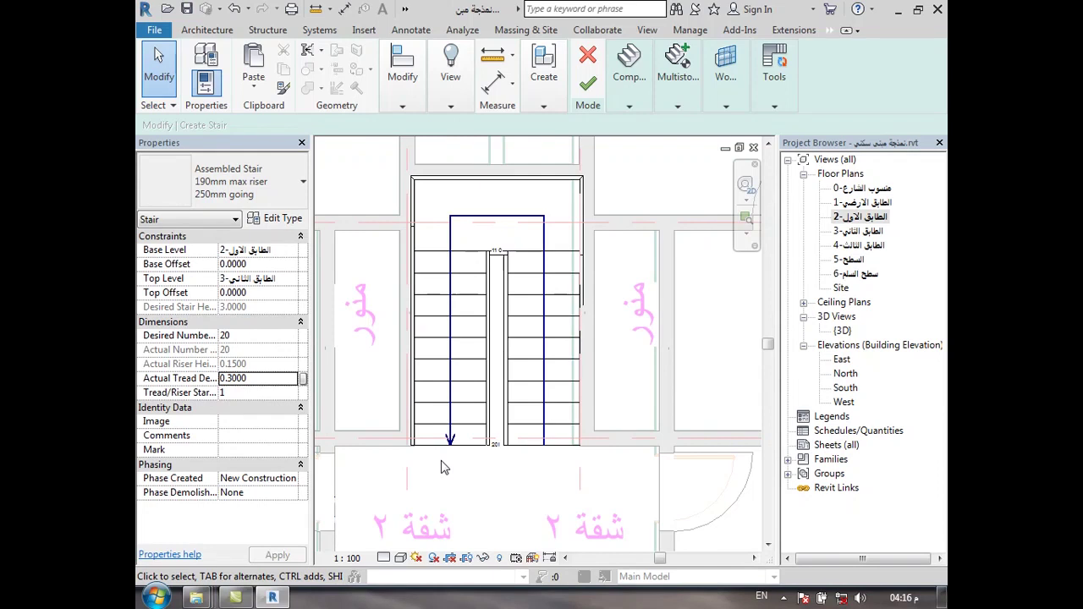
left_click(590, 88)
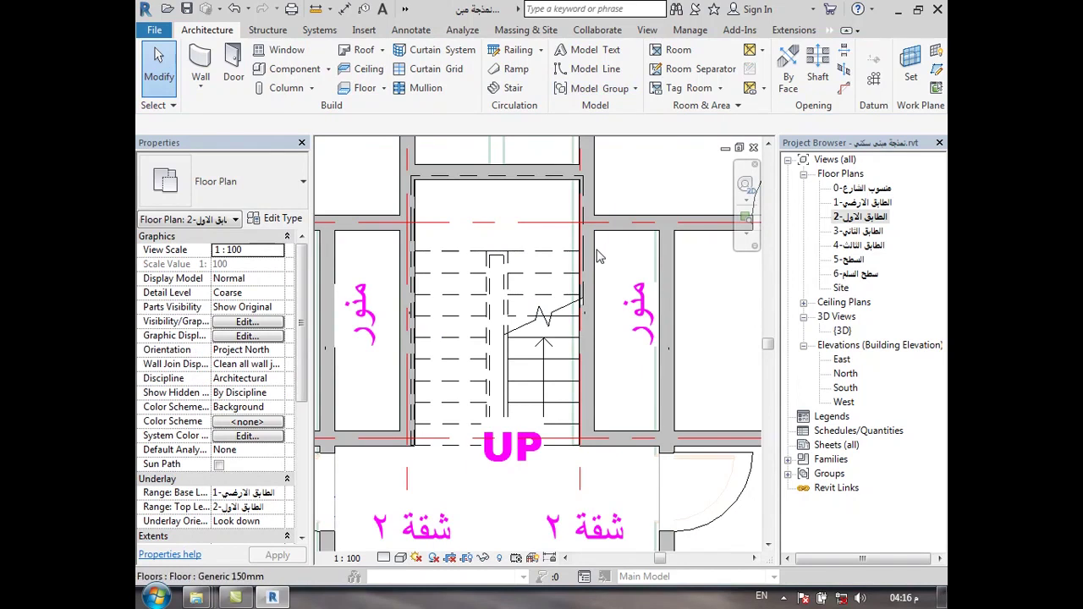
Copy the new stair and paste it aligned to levels 1-الطابق الأرضي, 3-الطابق الثاني and 4-الطابق الثالث.
scroll(590, 300, "down", 2)
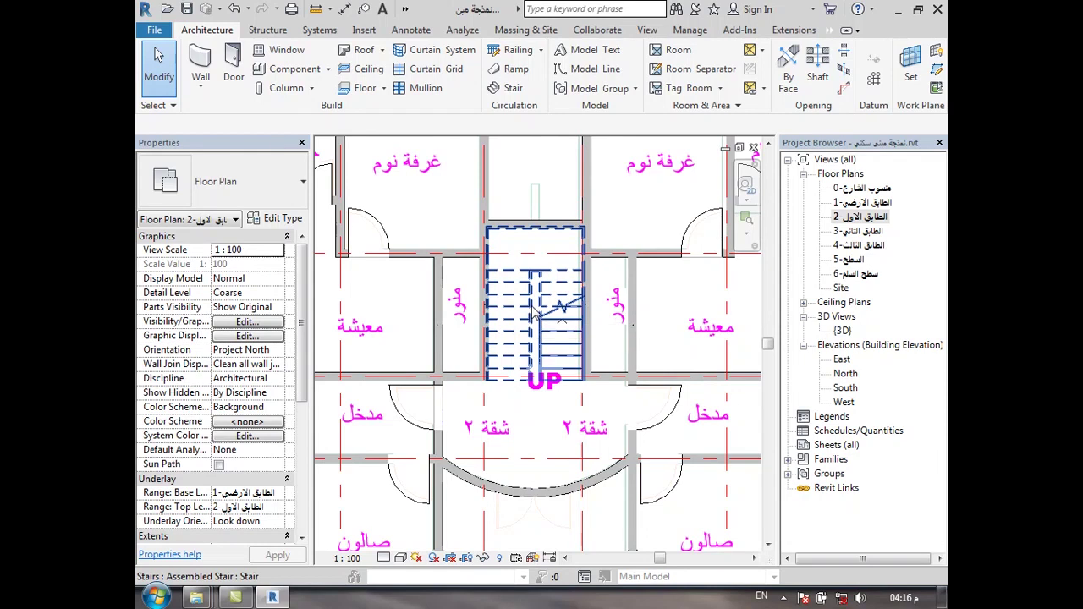
left_click(534, 315)
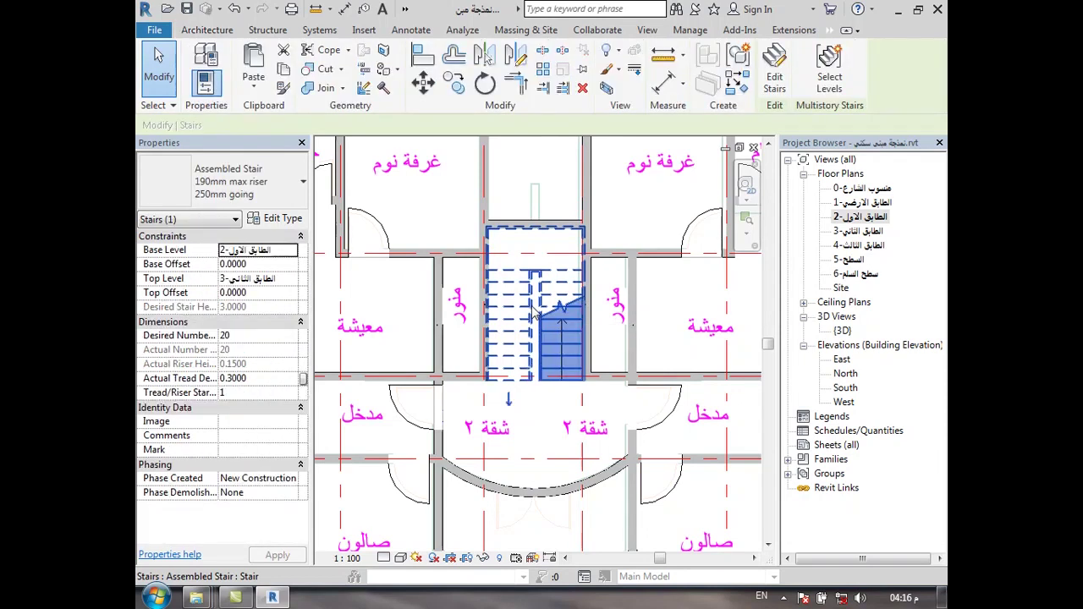
left_click(253, 85)
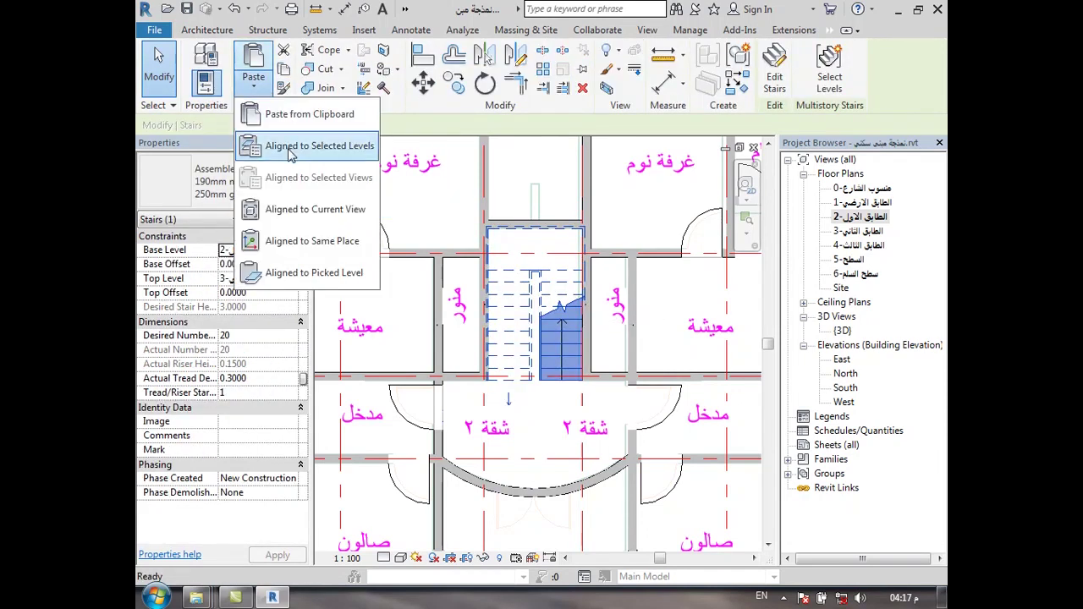
left_click(292, 143)
left_click(325, 172)
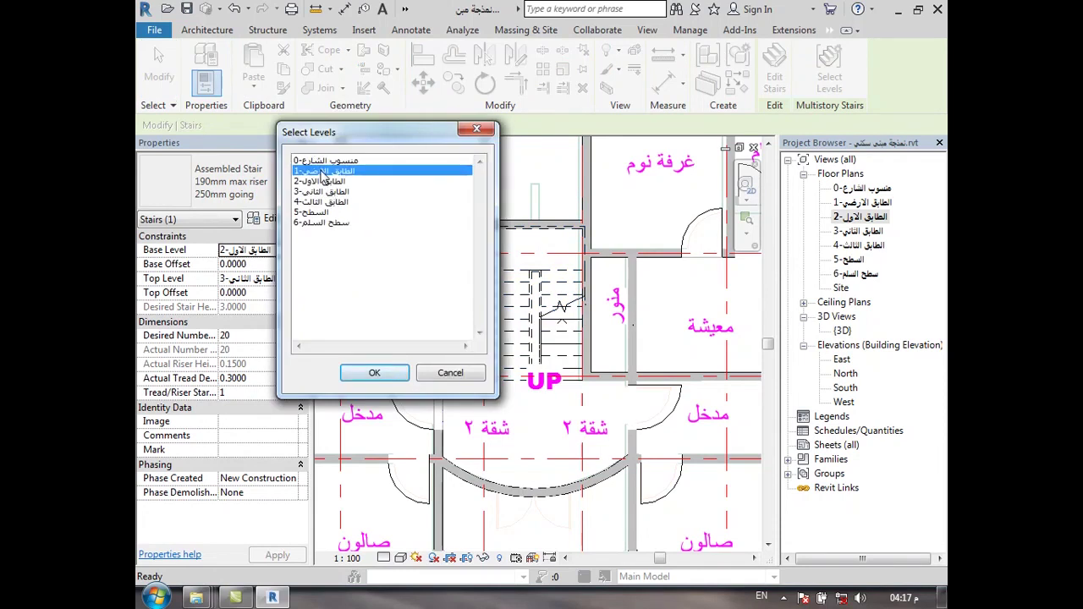
left_click(323, 192, "ctrl")
left_click(322, 202, "ctrl")
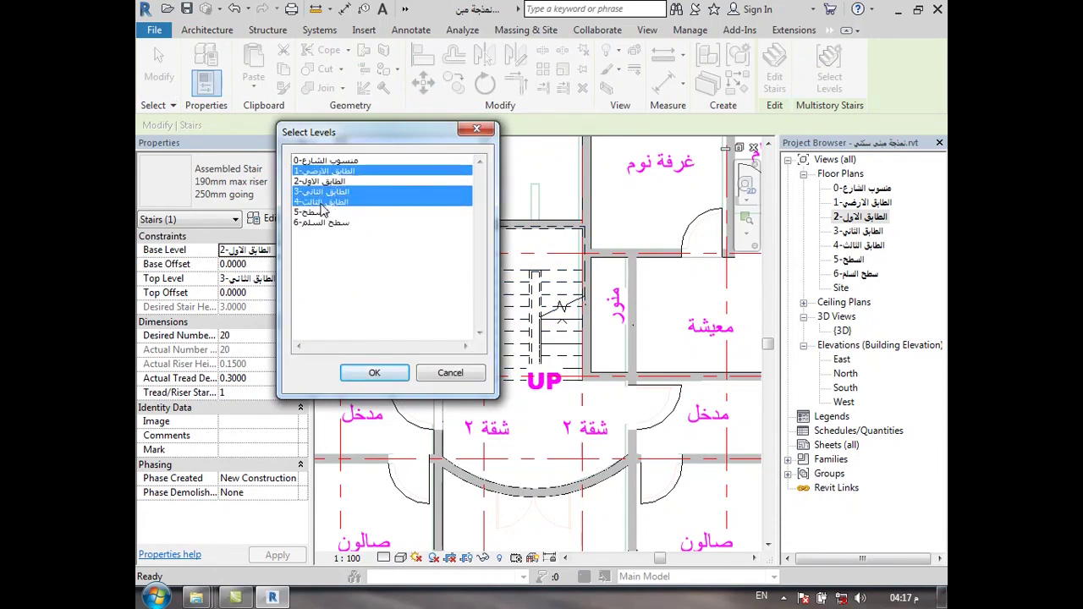
left_click(365, 383)
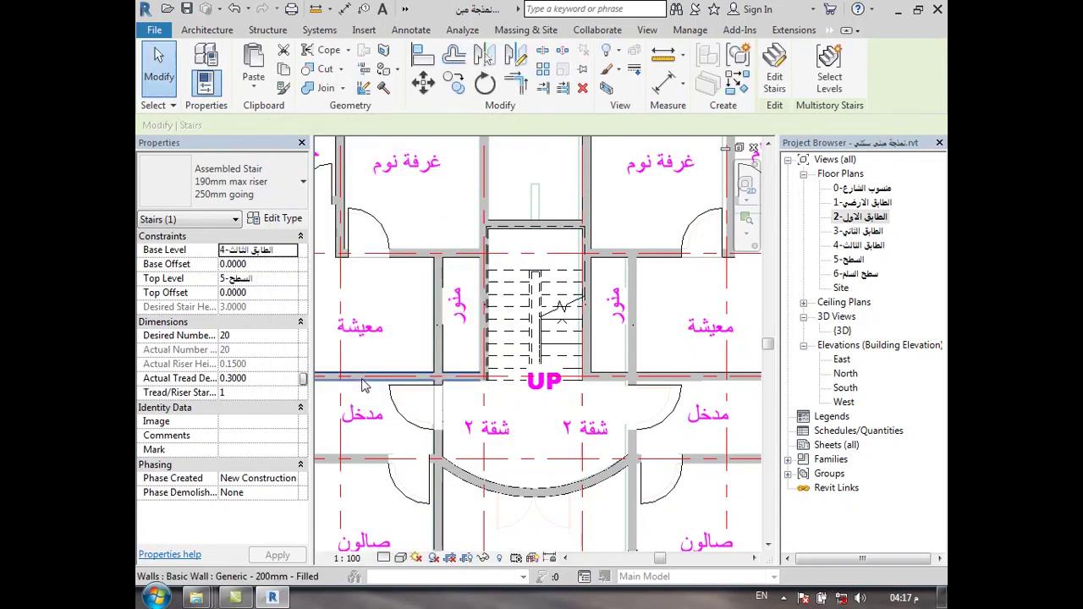
scroll(631, 339, "down", 2)
scroll(631, 339, "down", 2)
Open the {3D} view and orient it to Floor Plan 2-الطابق الأول.
scroll(630, 339, "down", 2)
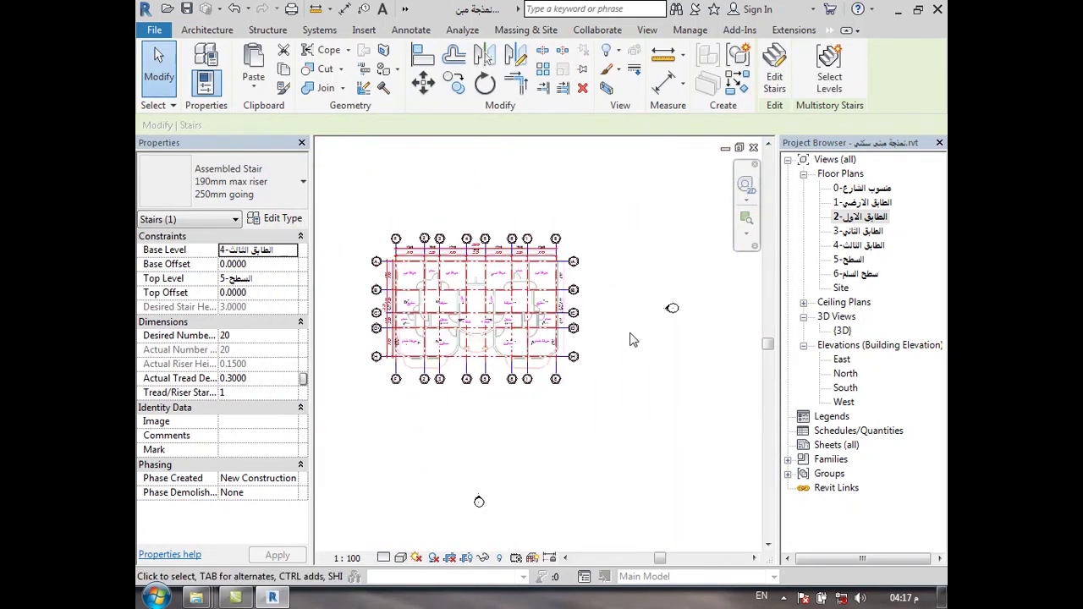
left_click(630, 340)
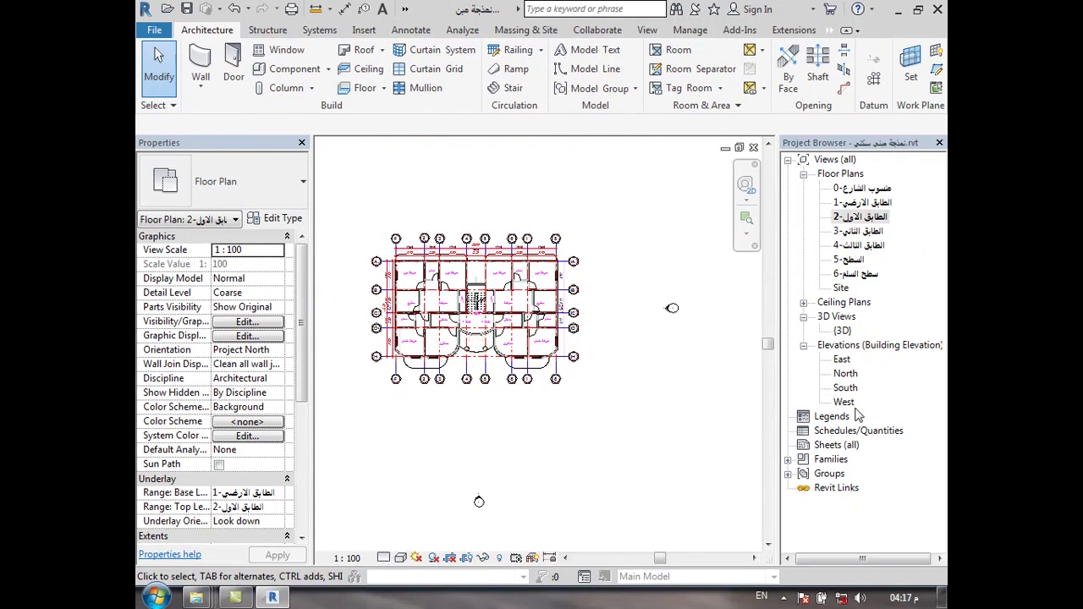
double_click(842, 331)
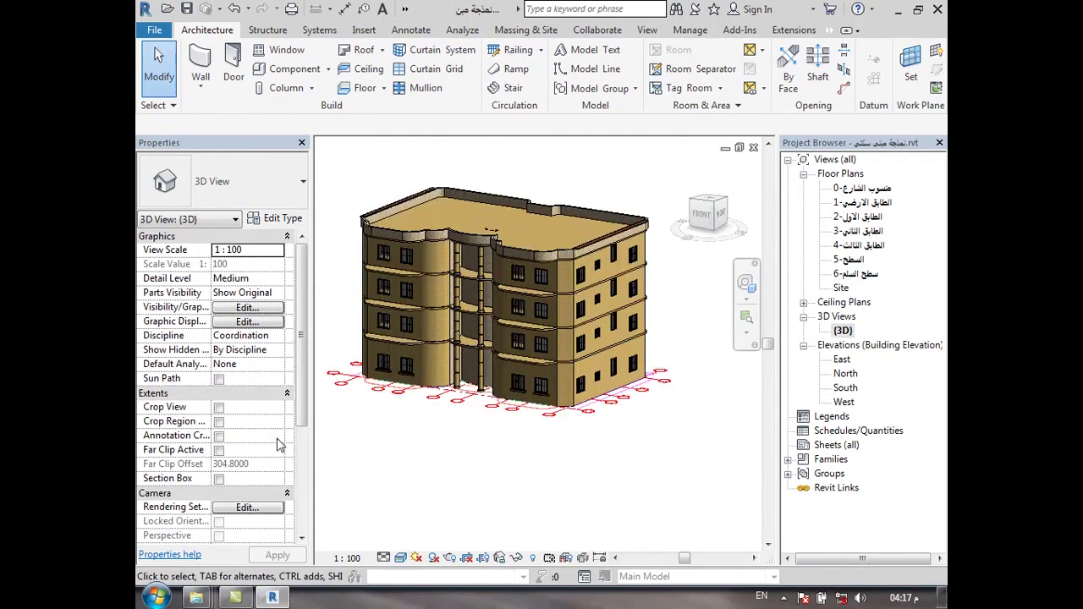
scroll(302, 340, "down", 1)
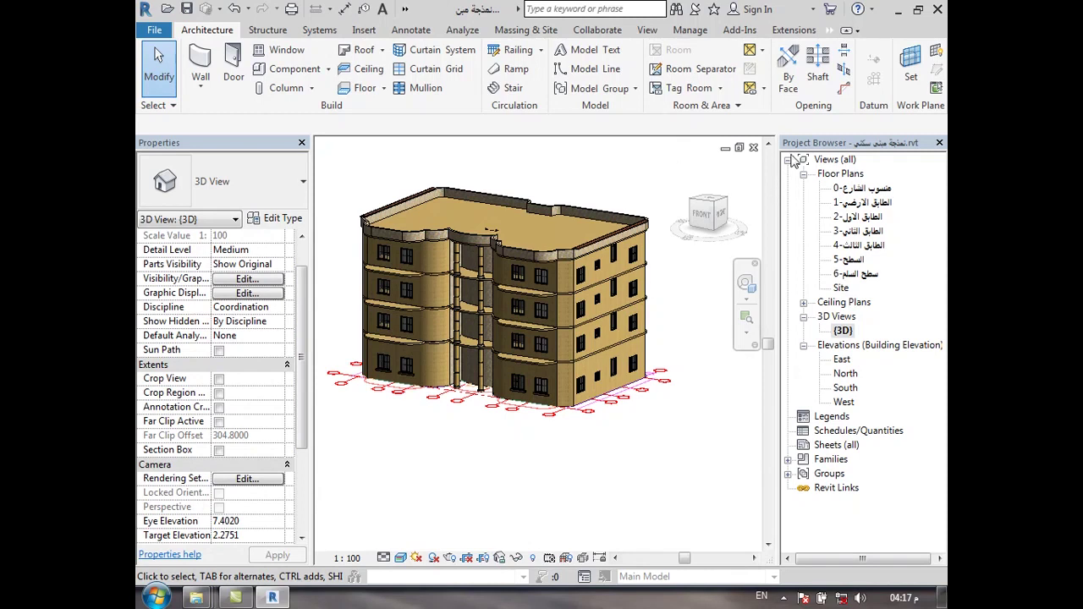
right_click(699, 218)
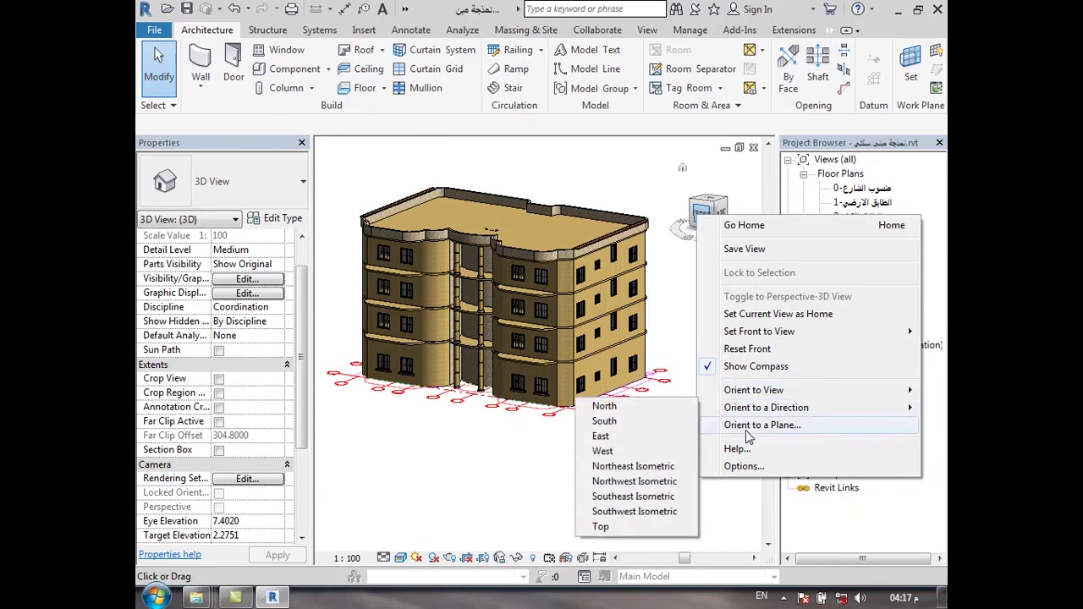
mouse_move(804, 389)
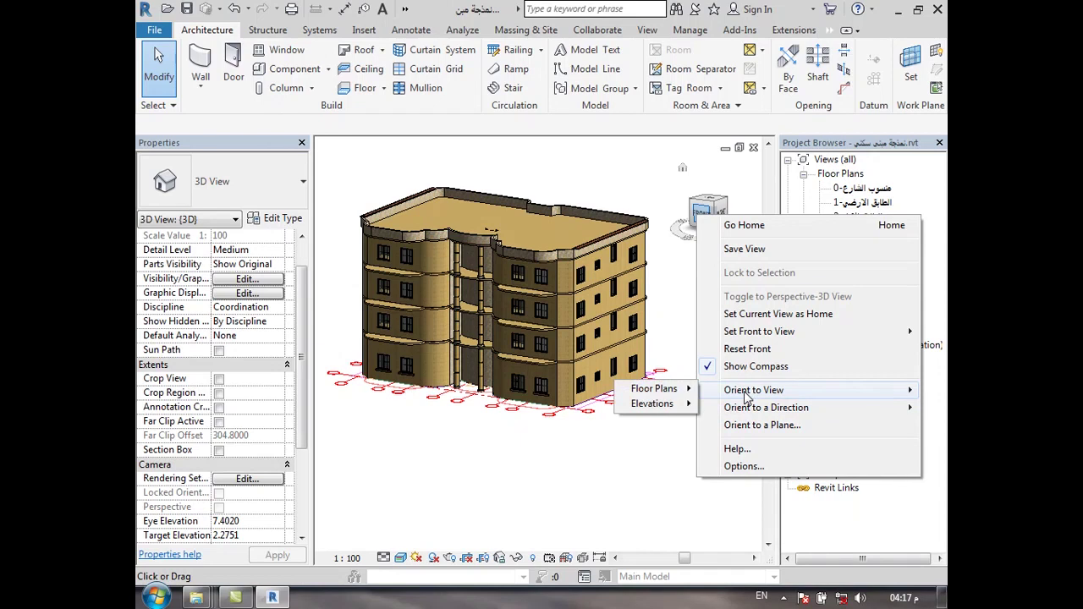
mouse_move(654, 389)
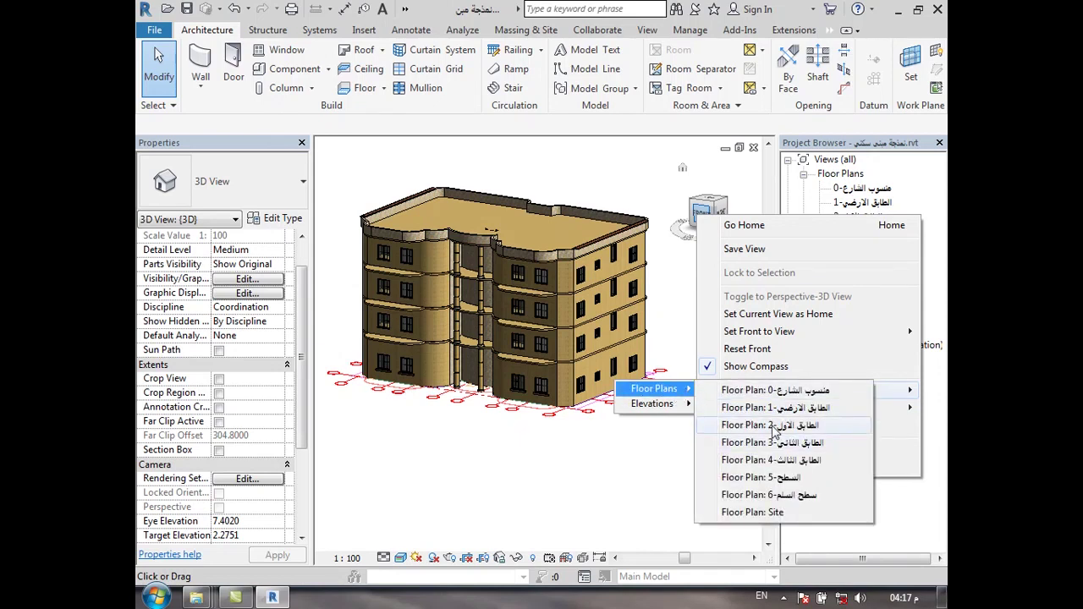
left_click(775, 427)
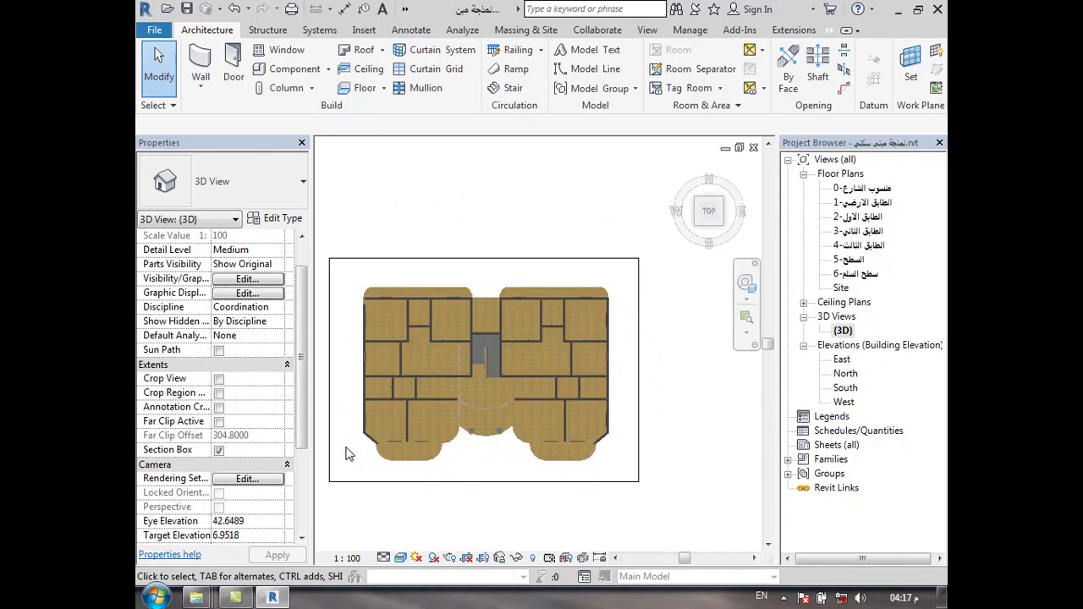
Orbit and zoom the sectioned first floor, then switch off the Section Box.
mouse_move(483, 516)
middle_mouse_down("shift")
mouse_move(490, 493)
mouse_move(562, 474)
middle_mouse_up("shift")
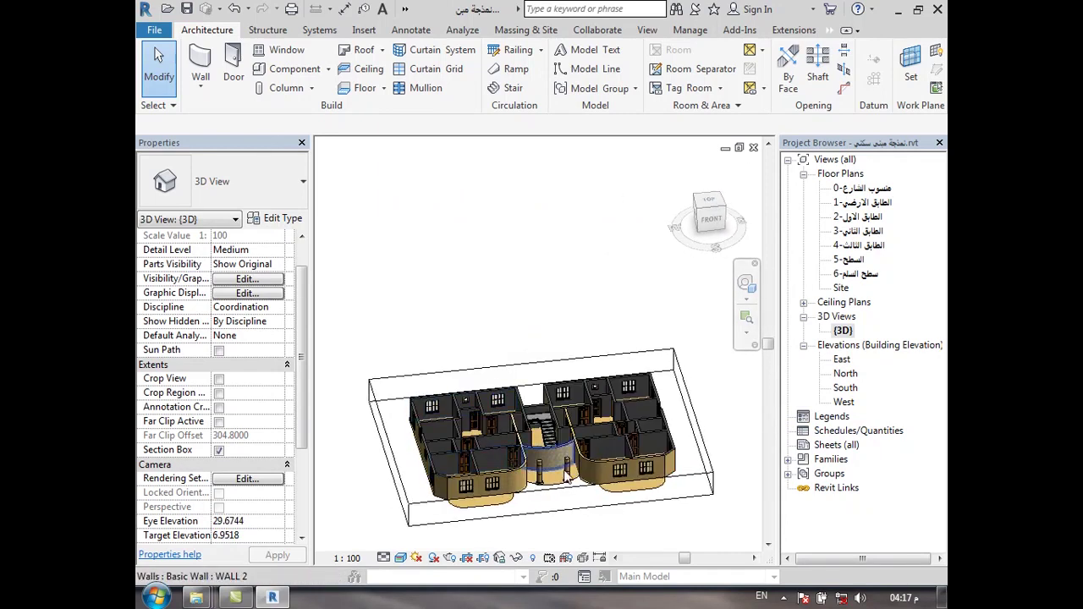
scroll(562, 474, "up", 4)
scroll(555, 421, "up", 2)
scroll(556, 422, "up", 1)
scroll(556, 421, "up", 1)
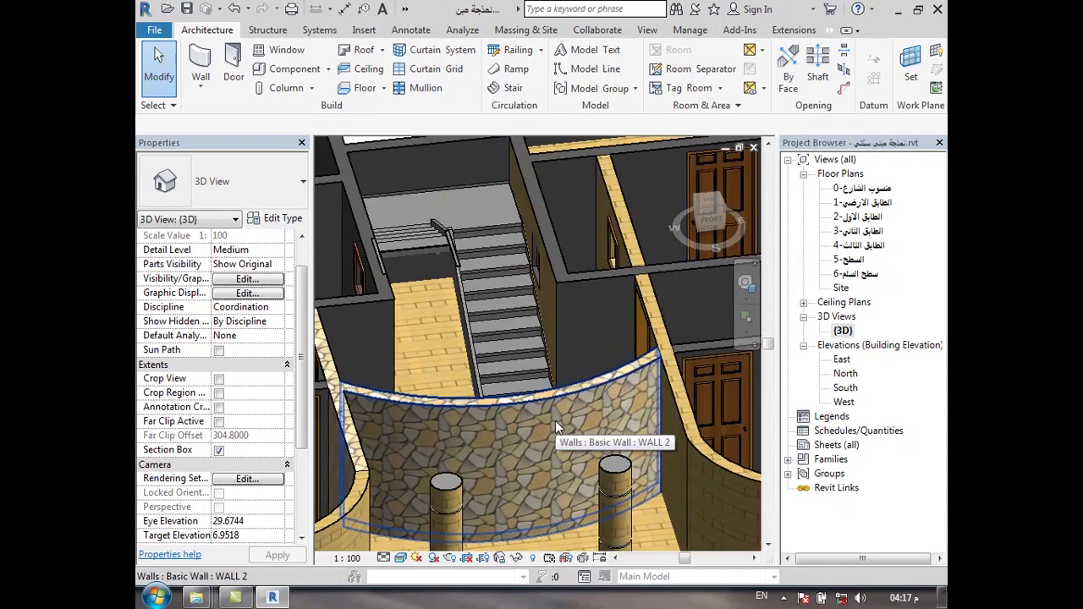
scroll(555, 420, "down", 2)
scroll(578, 381, "down", 2)
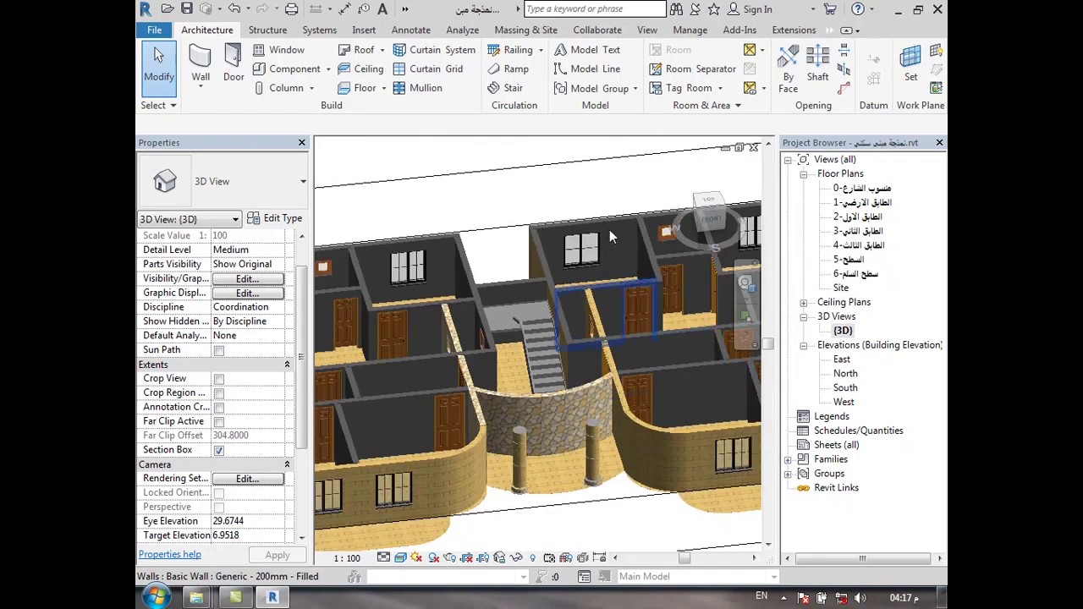
scroll(610, 229, "down", 2)
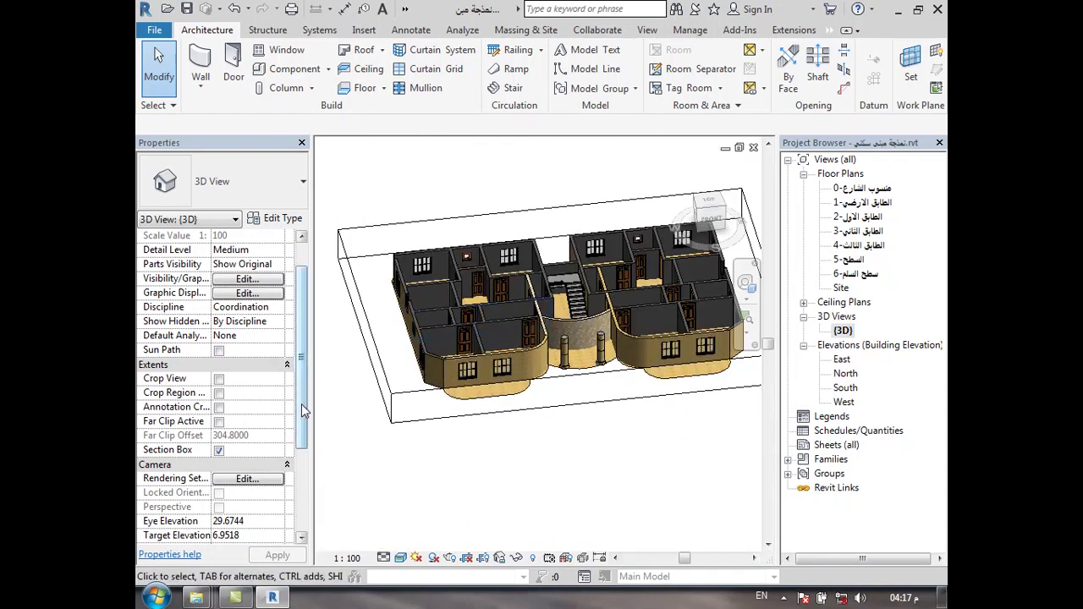
scroll(300, 404, "down", 2)
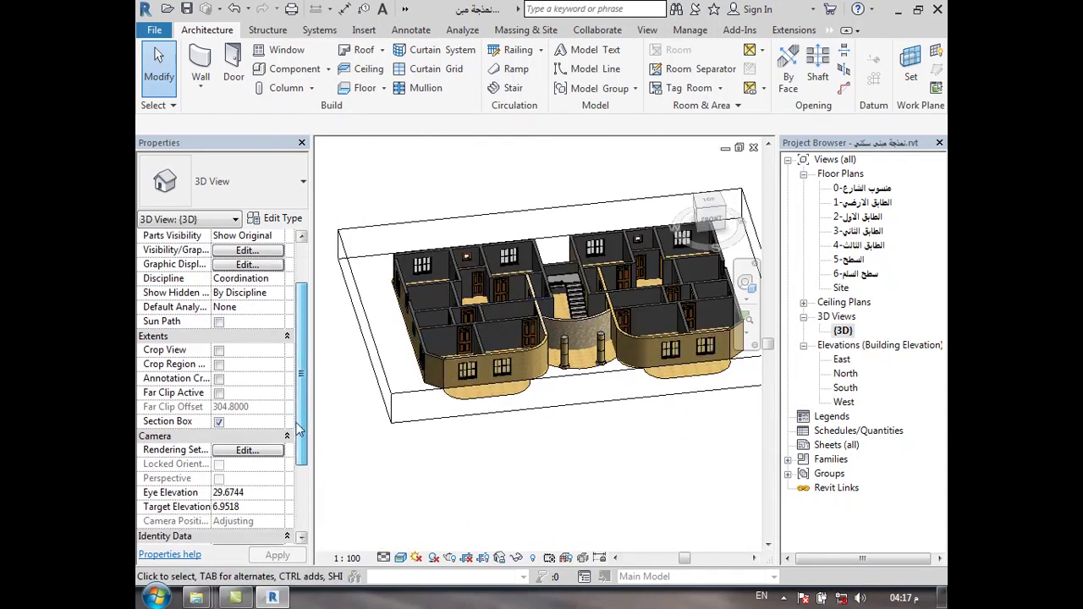
left_click(218, 422)
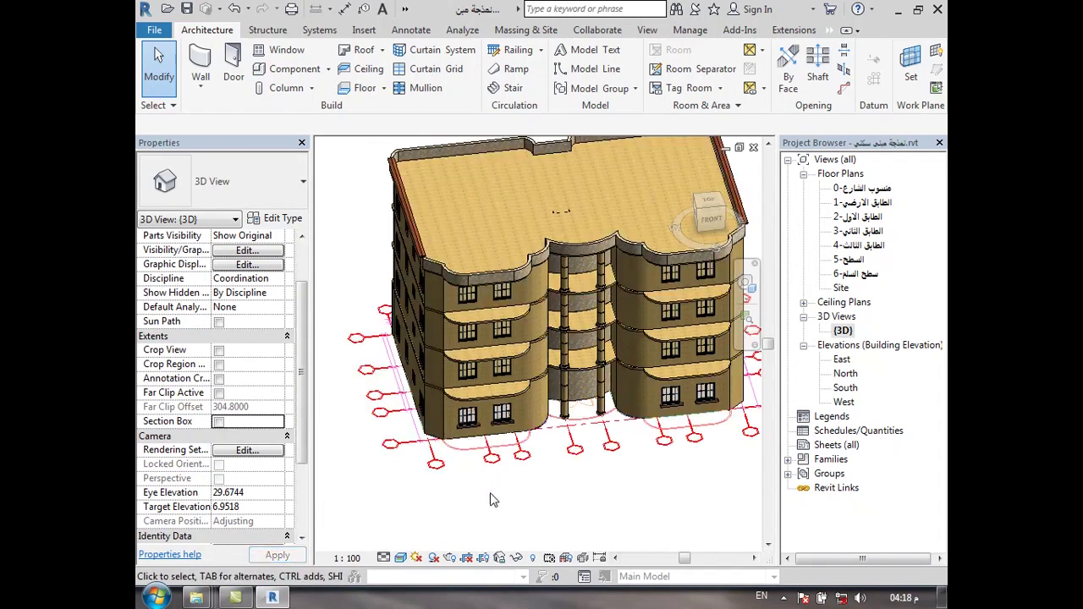
scroll(493, 500, "down", 2)
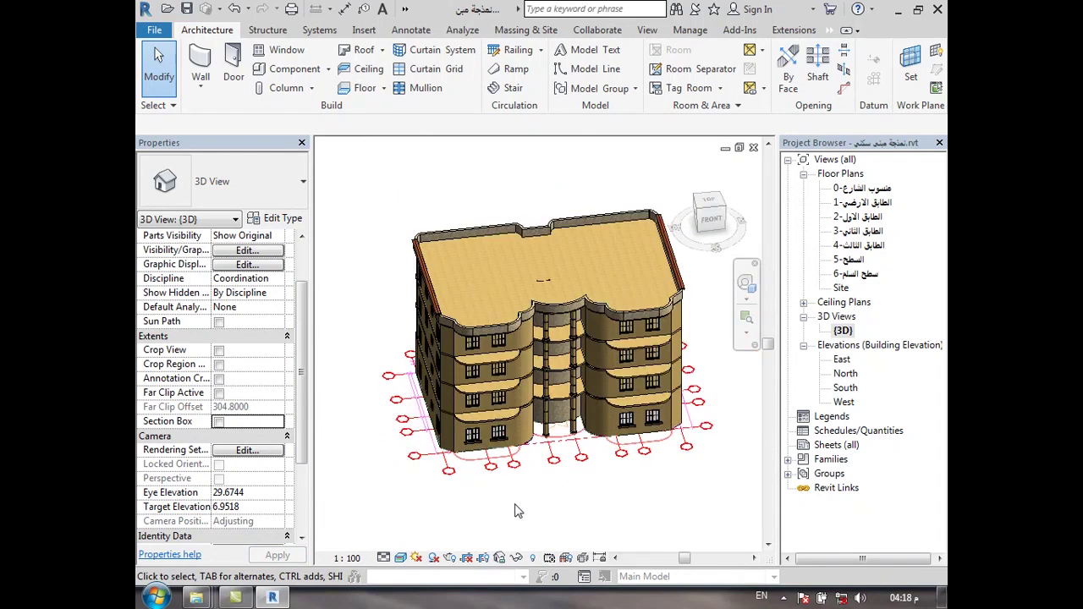
Open the 1-الطابق الارضي ground-floor plan and check the Architecture Component options.
double_click(867, 204)
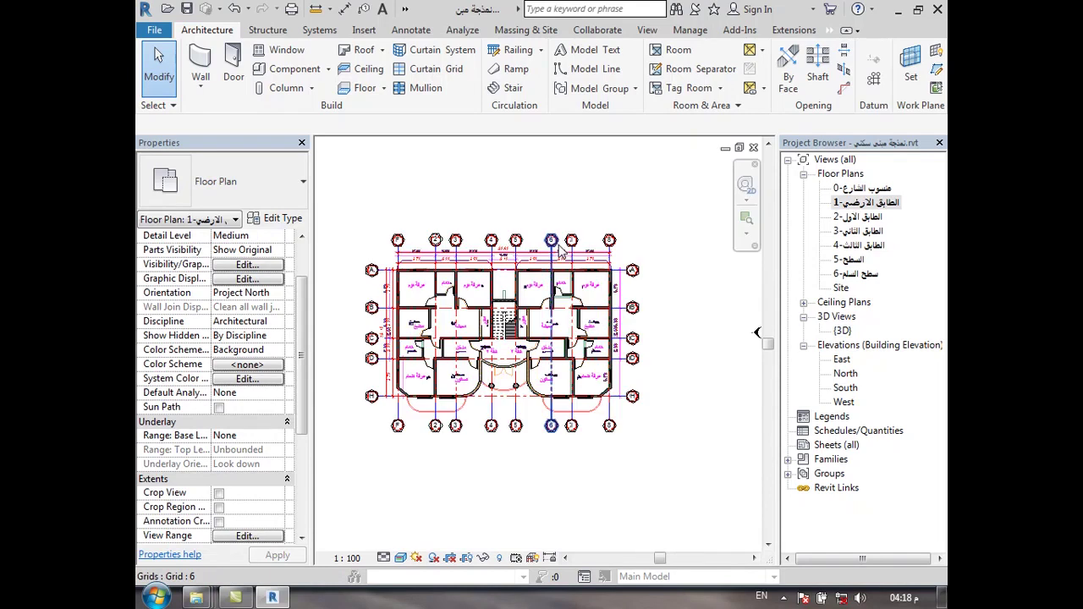
scroll(421, 291, "up", 2)
scroll(421, 290, "up", 2)
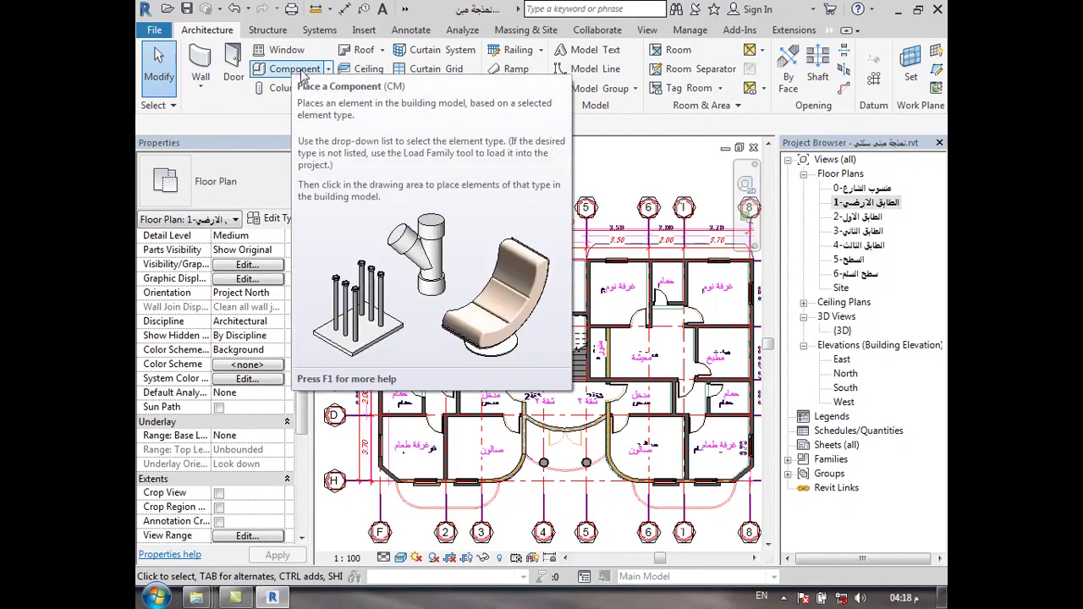
left_click(327, 70)
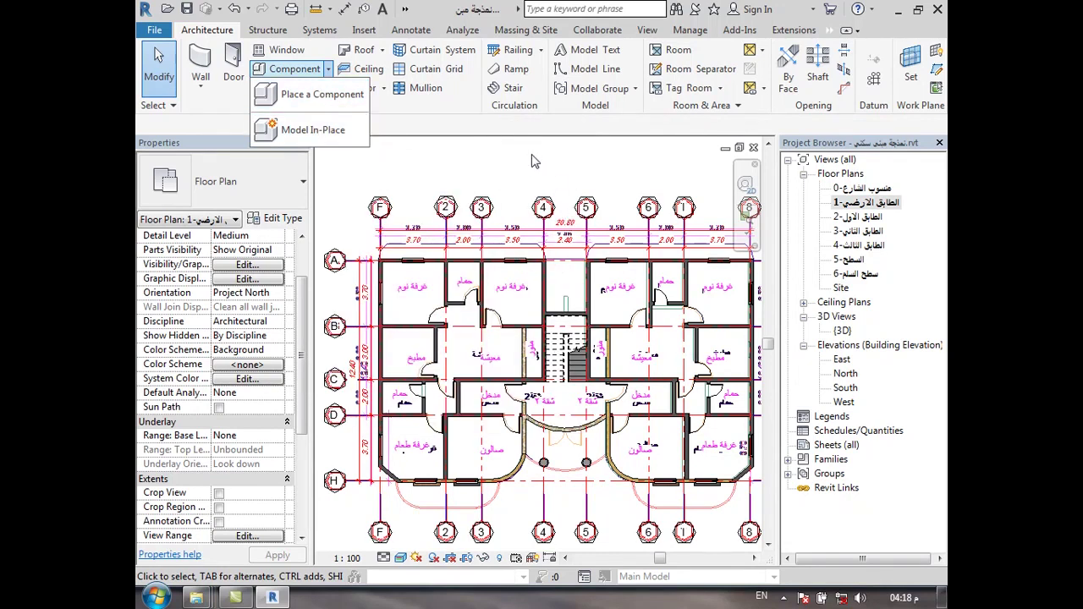
Zoom in on the upper-left bedroom of the ground-floor plan.
scroll(412, 292, "up", 2)
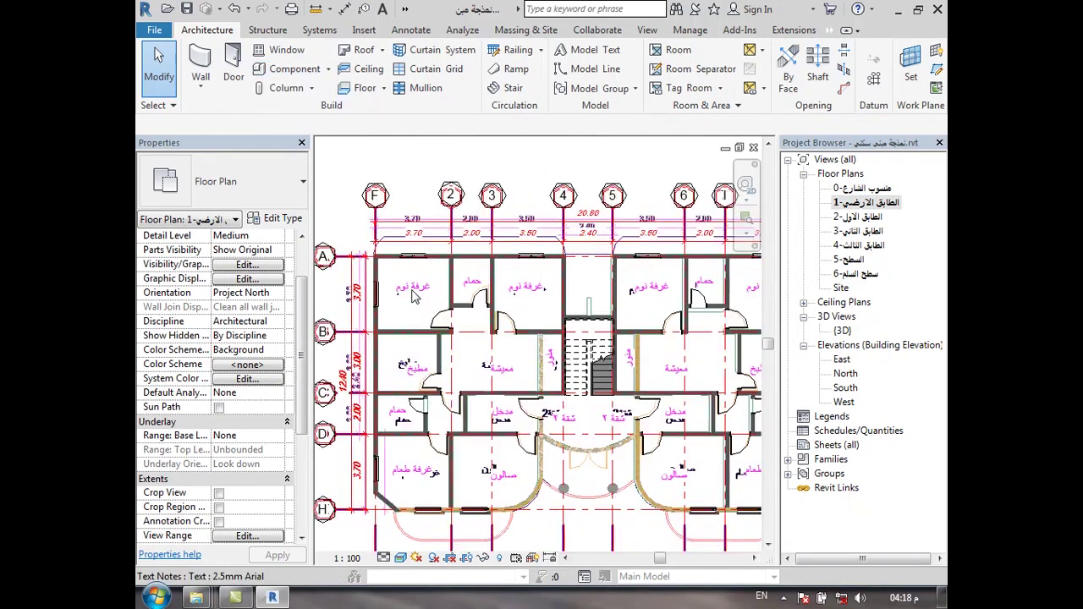
scroll(414, 295, "up", 3)
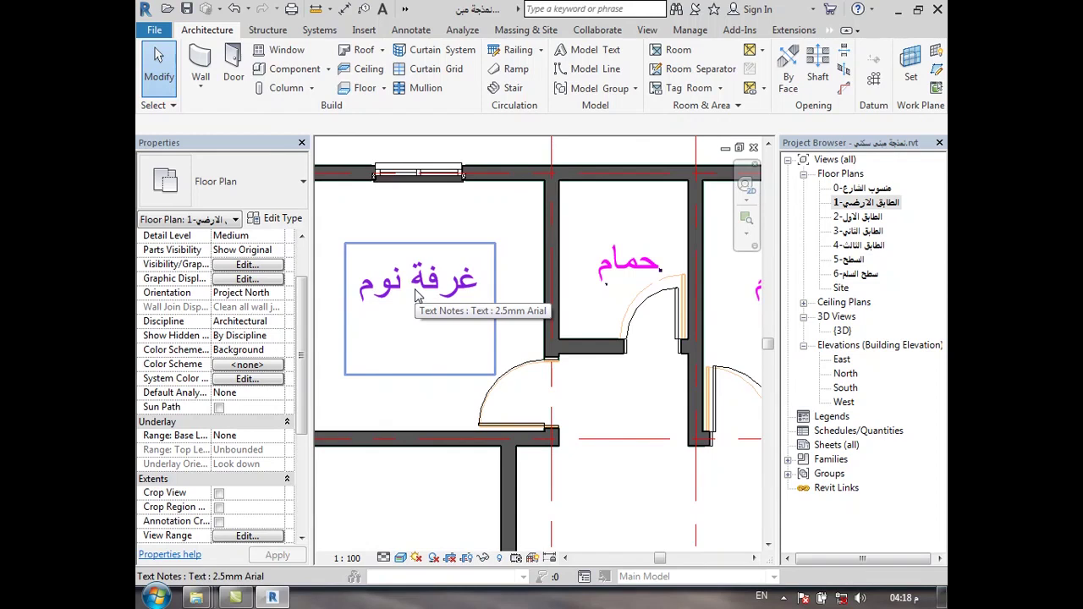
scroll(457, 216, "down", 3)
scroll(423, 218, "down", 1)
scroll(423, 218, "down", 3)
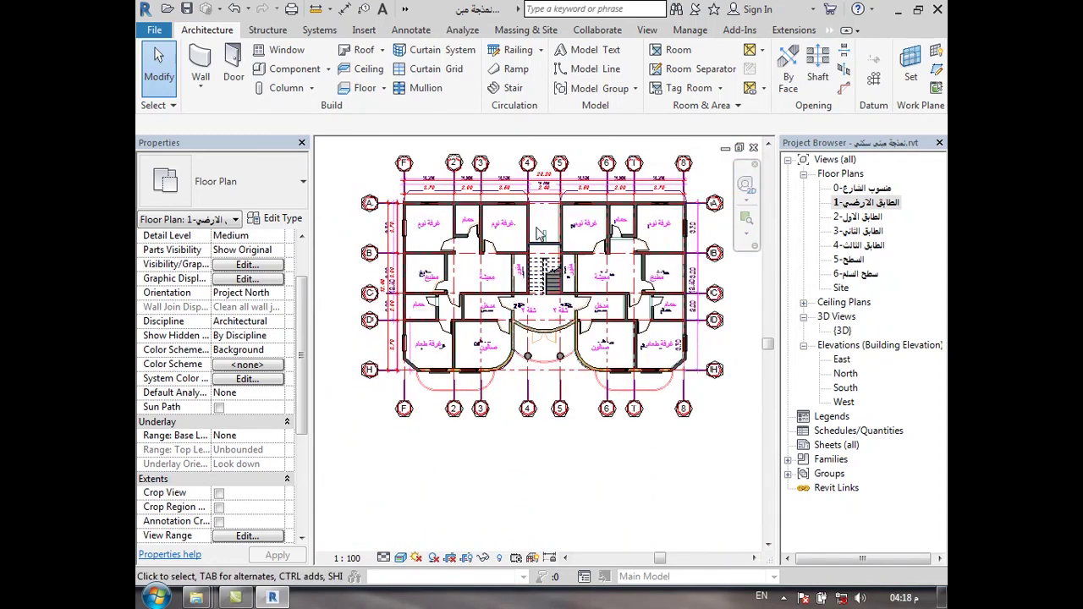
scroll(412, 241, "up", 1)
scroll(413, 243, "up", 2)
scroll(413, 244, "up", 1)
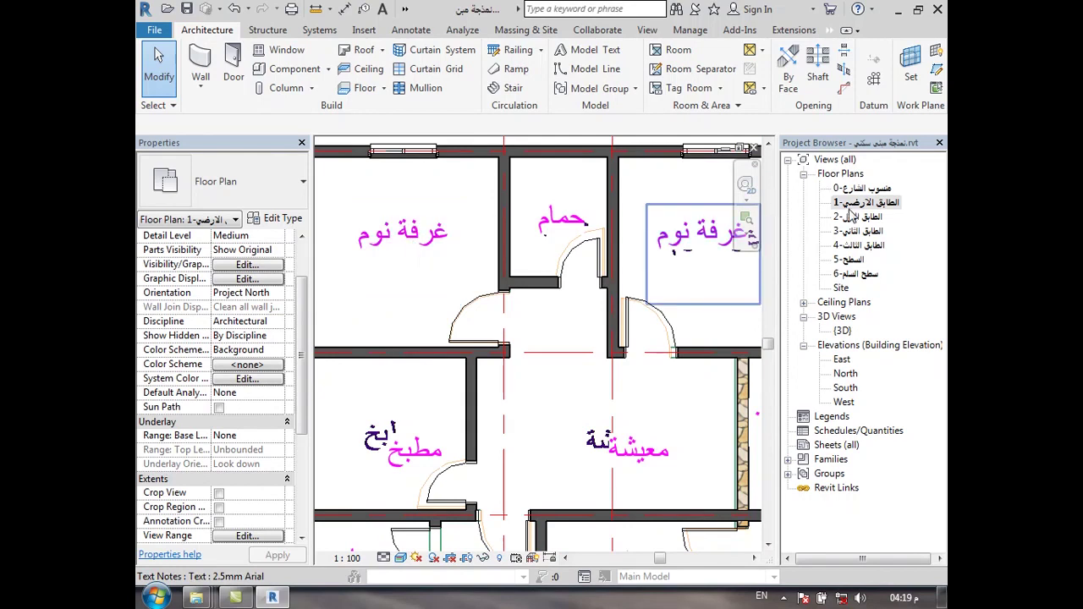
Duplicate 1-الطابق الارضي with detailing and open the new Copy 1 view.
right_click(847, 208)
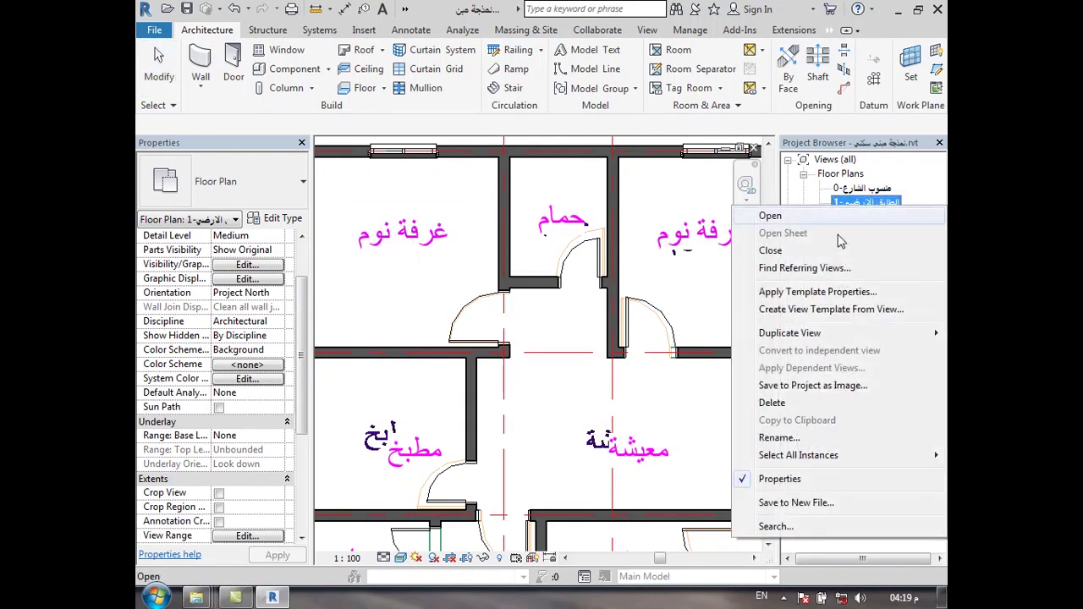
mouse_move(789, 332)
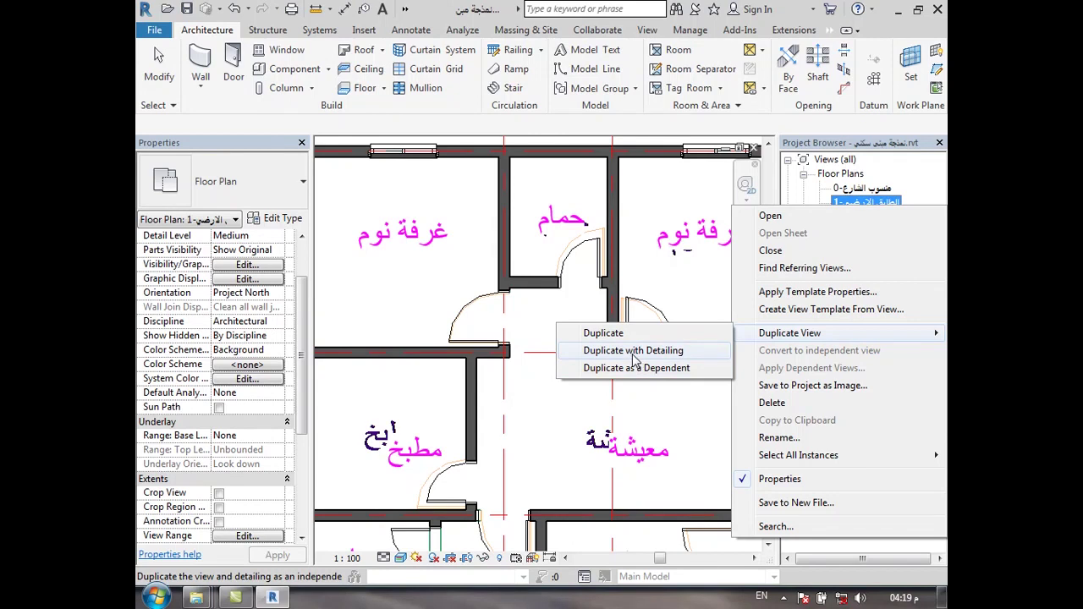
left_click(604, 332)
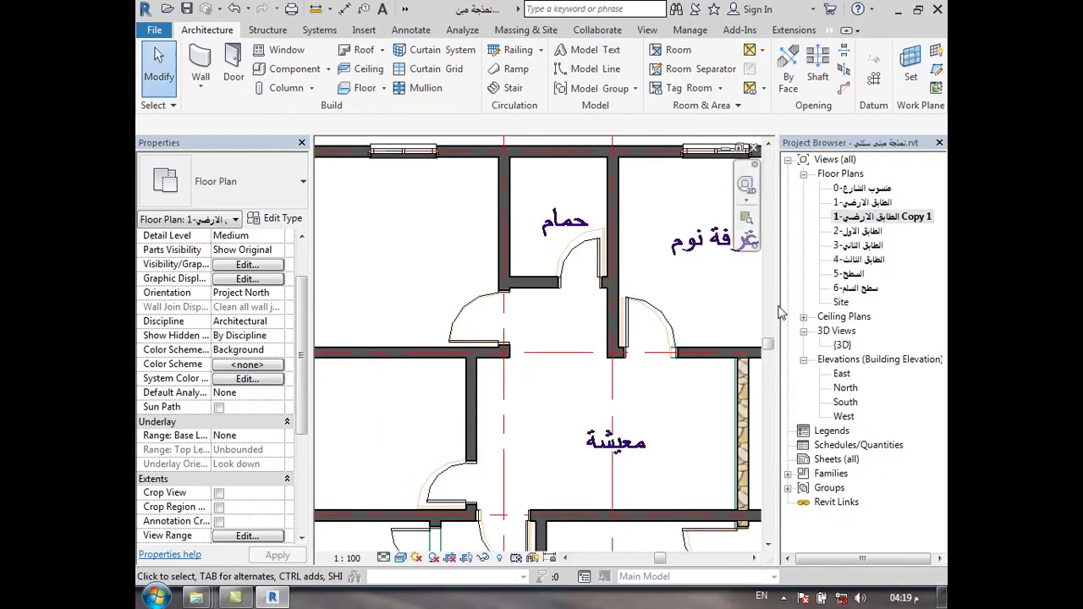
scroll(404, 257, "down", 5)
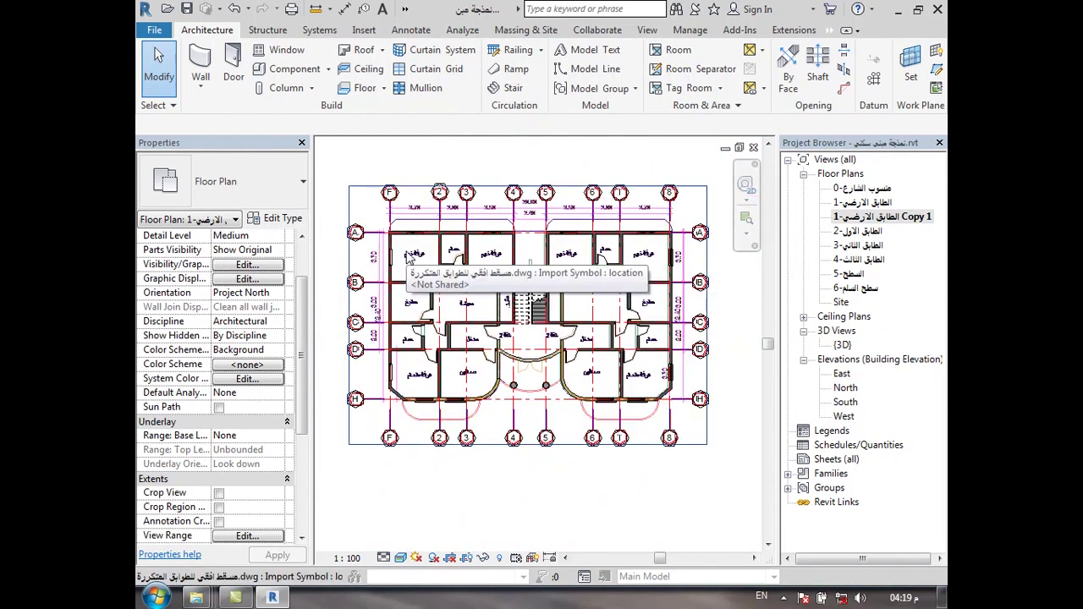
scroll(409, 256, "up", 5)
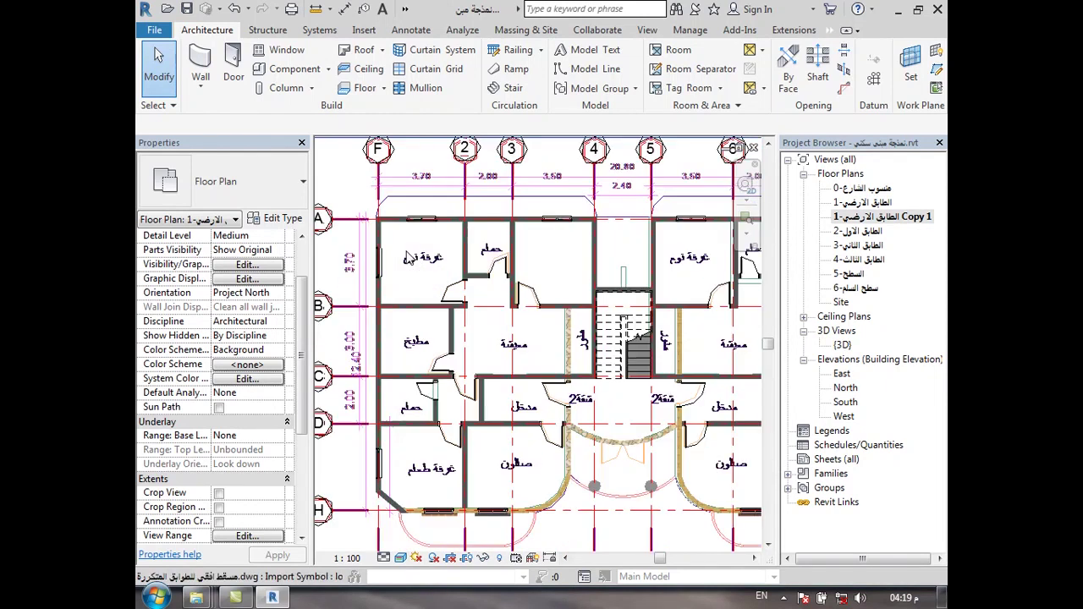
double_click(861, 204)
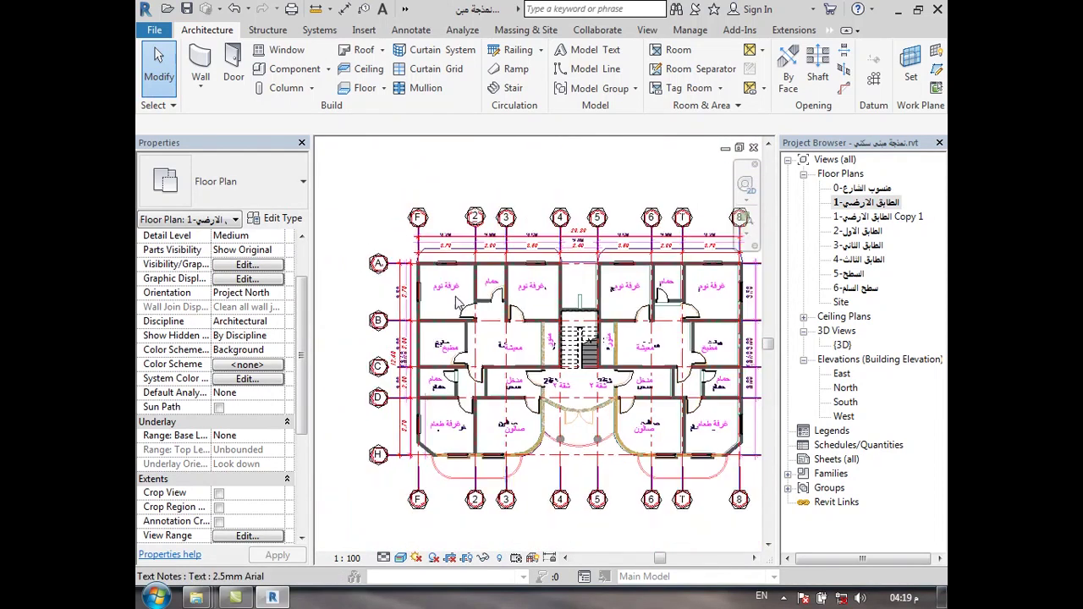
double_click(882, 217)
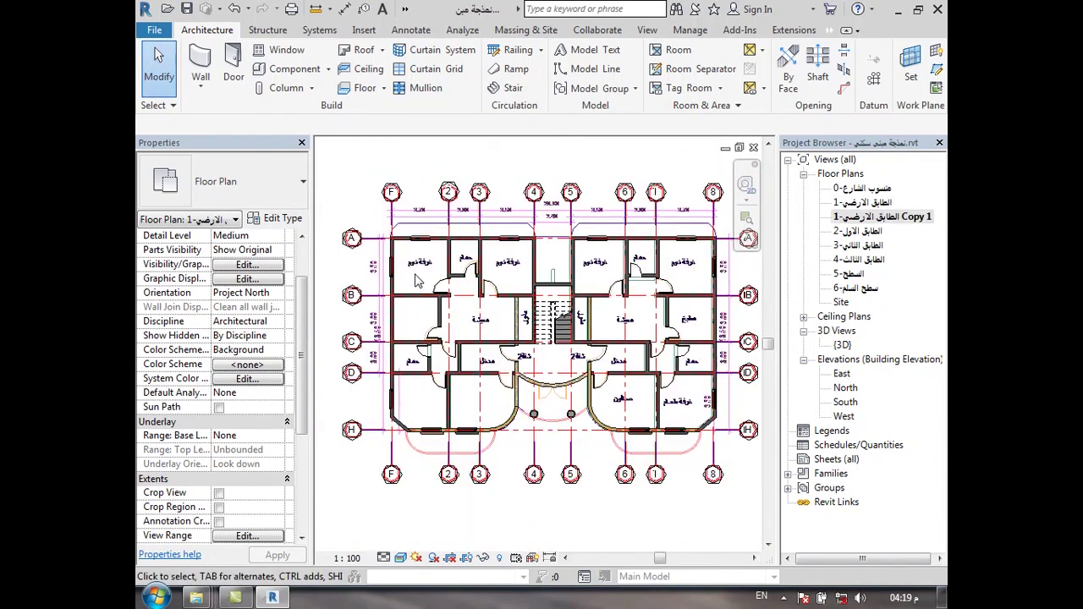
Start placing a Component and pick the Fraxinus 5.6 Meters tree type.
left_click(328, 69)
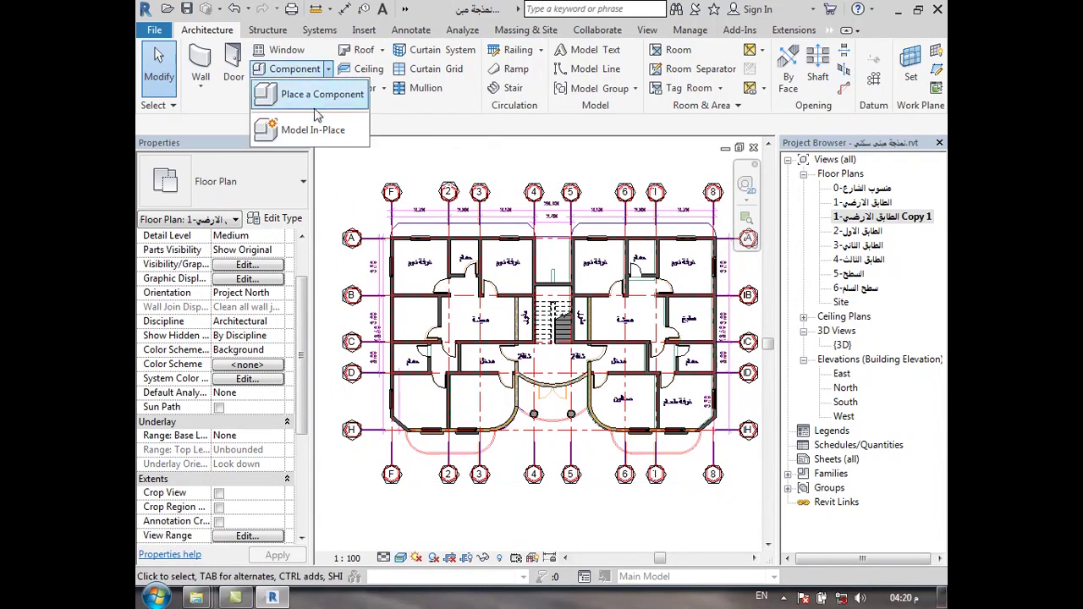
left_click(315, 98)
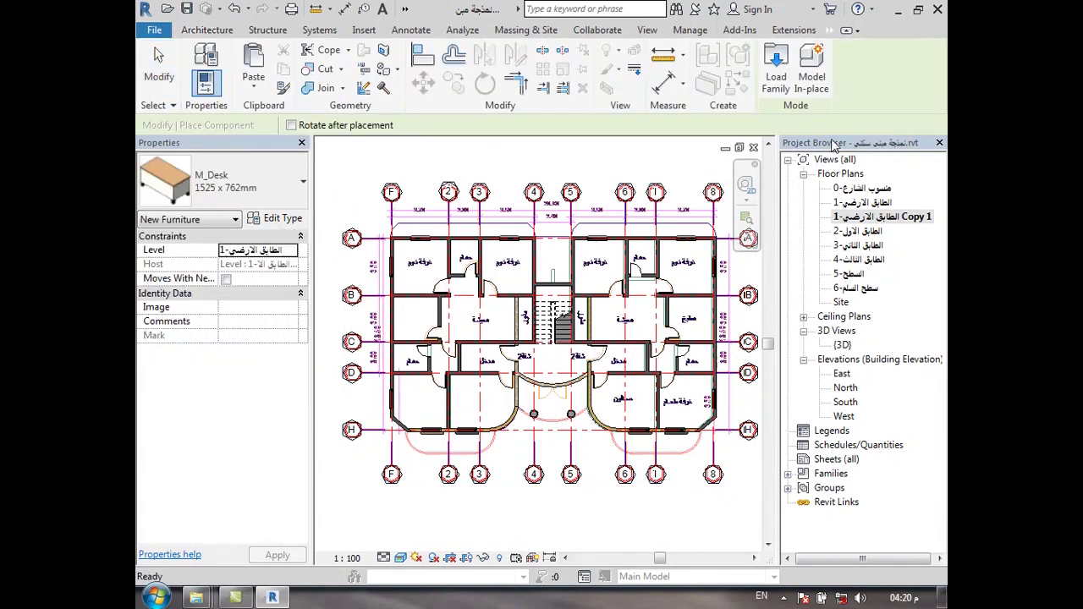
left_click(216, 189)
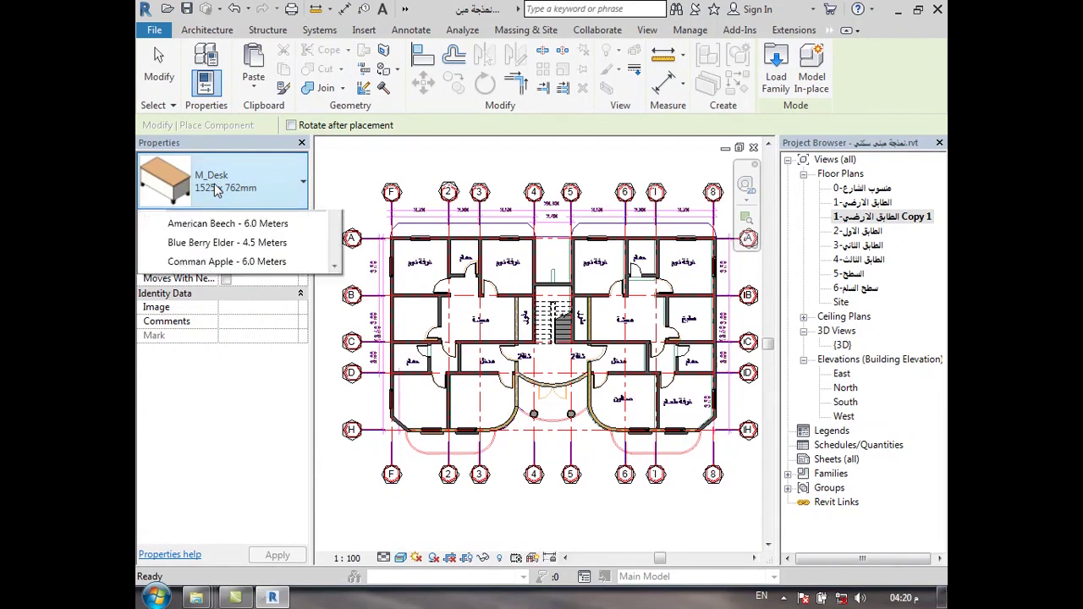
scroll(320, 402, "down", 4)
scroll(320, 398, "down", 1)
scroll(195, 305, "up", 1)
left_click(191, 296)
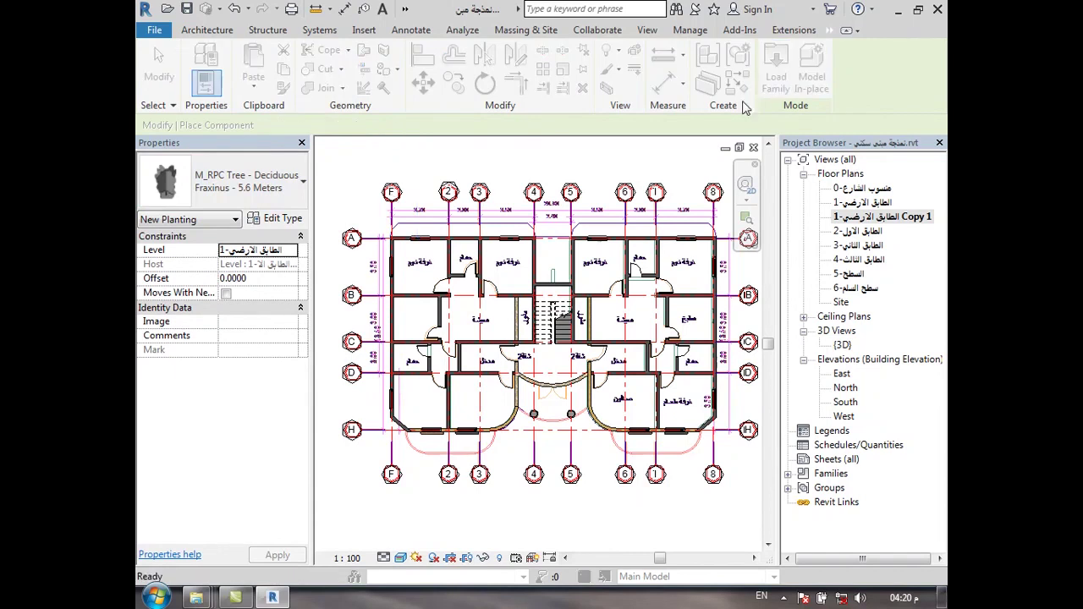
Load bed_Letto_Memphis_15364.rfa from the Arabic library's residential > furniture > rooms folder.
left_click_drag(412, 306, 412, 212)
left_click(370, 218)
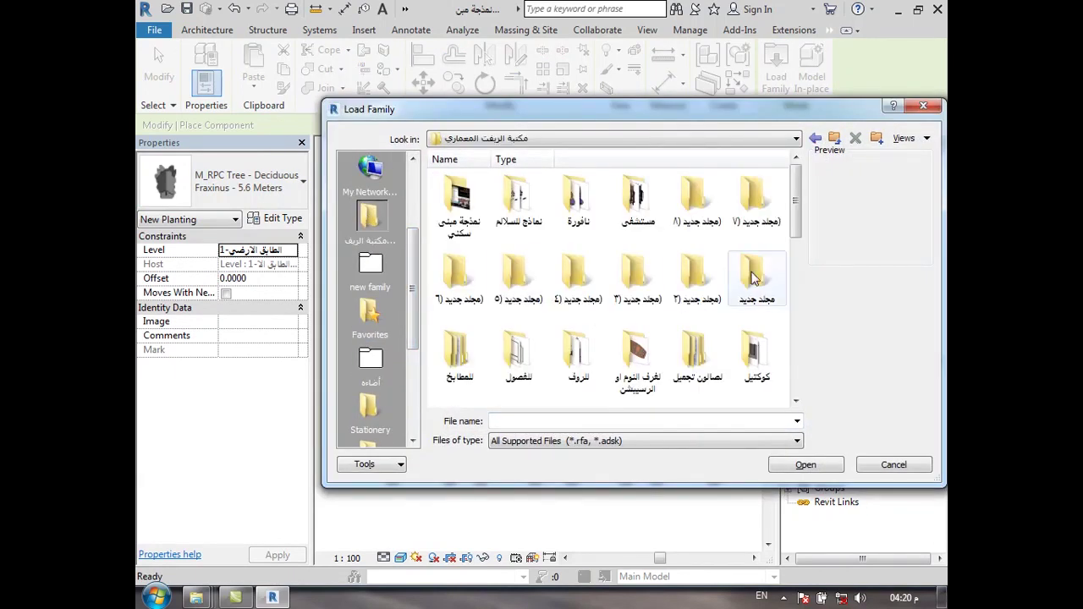
left_click_drag(796, 219, 772, 302)
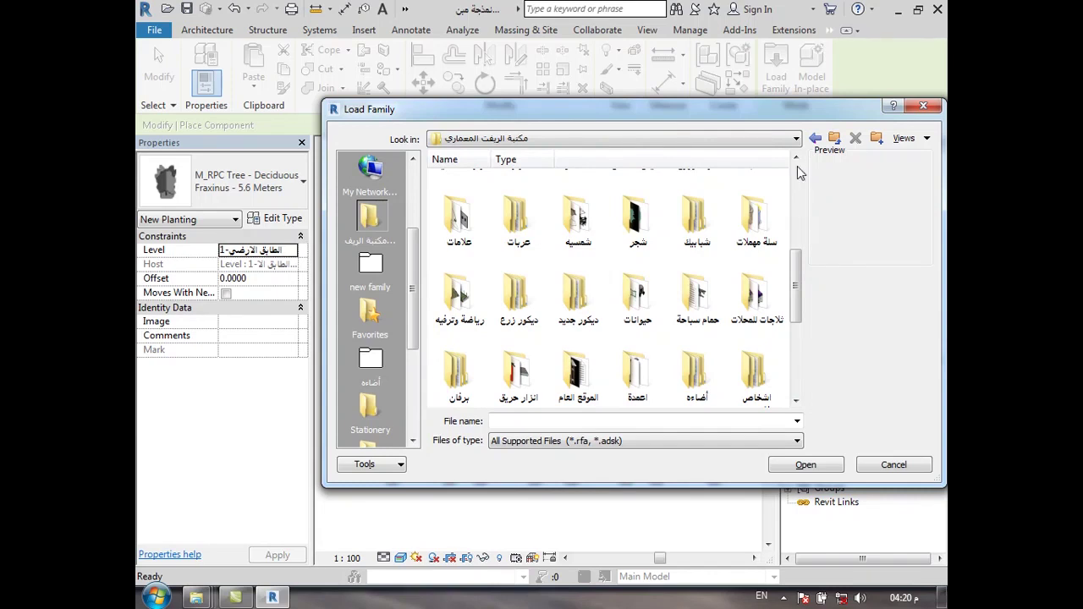
left_click_drag(795, 279, 792, 317)
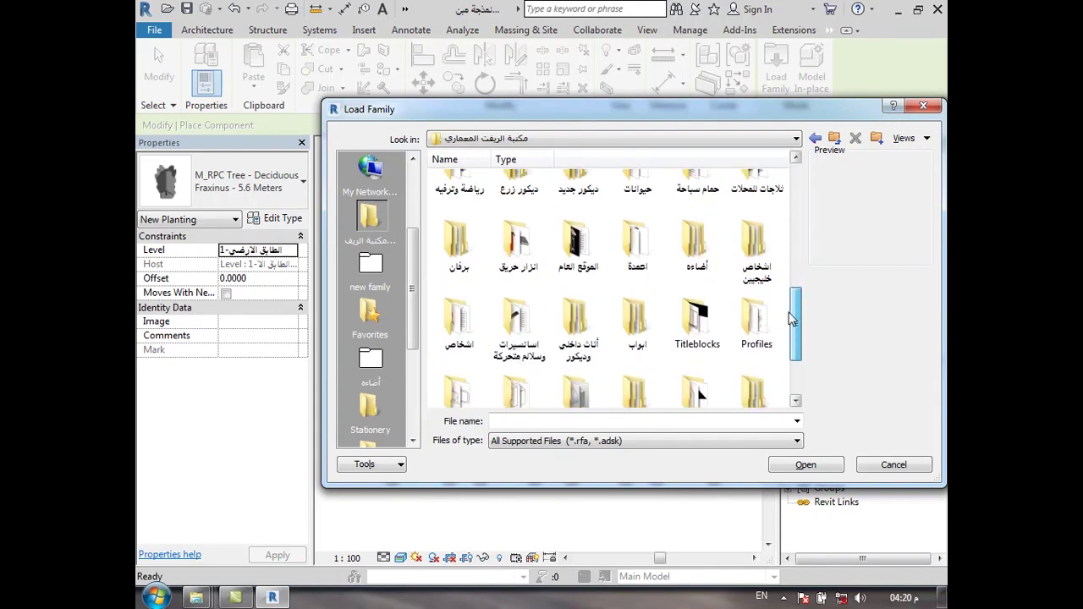
left_click_drag(791, 318, 804, 180)
double_click(457, 207)
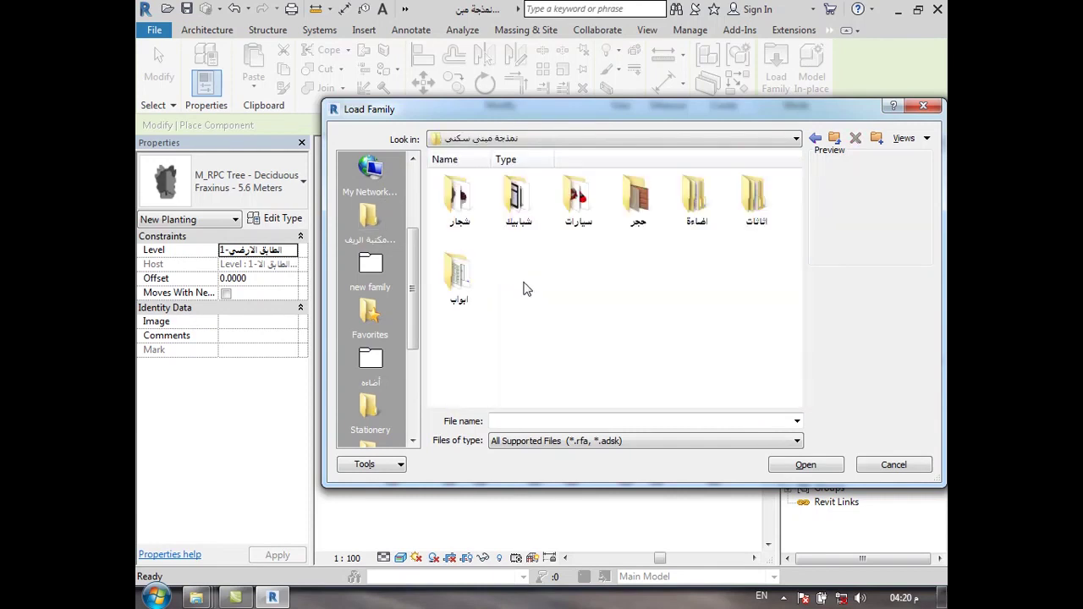
double_click(756, 203)
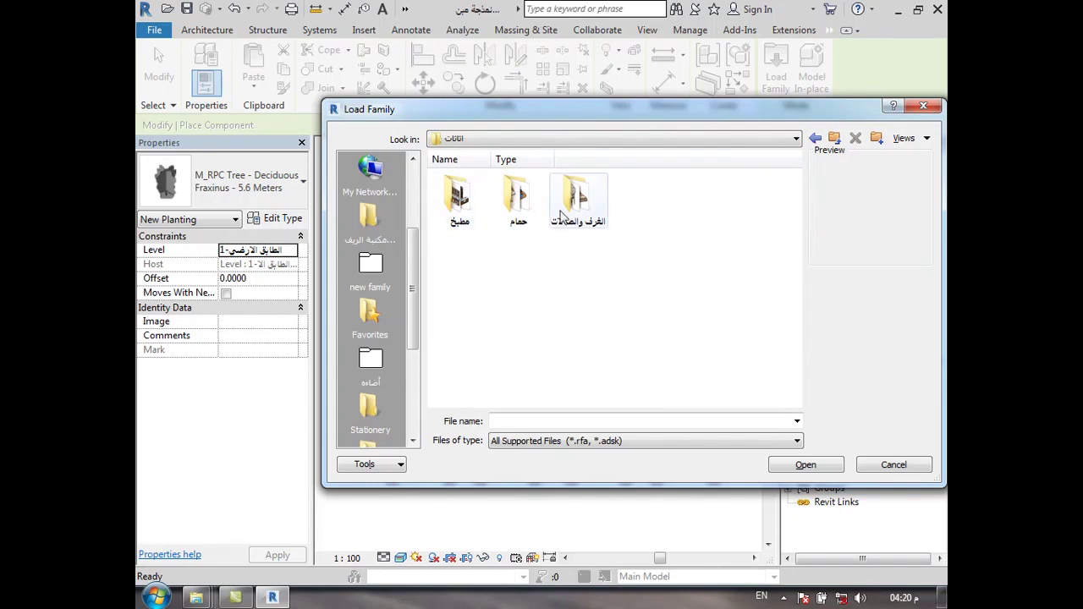
double_click(567, 212)
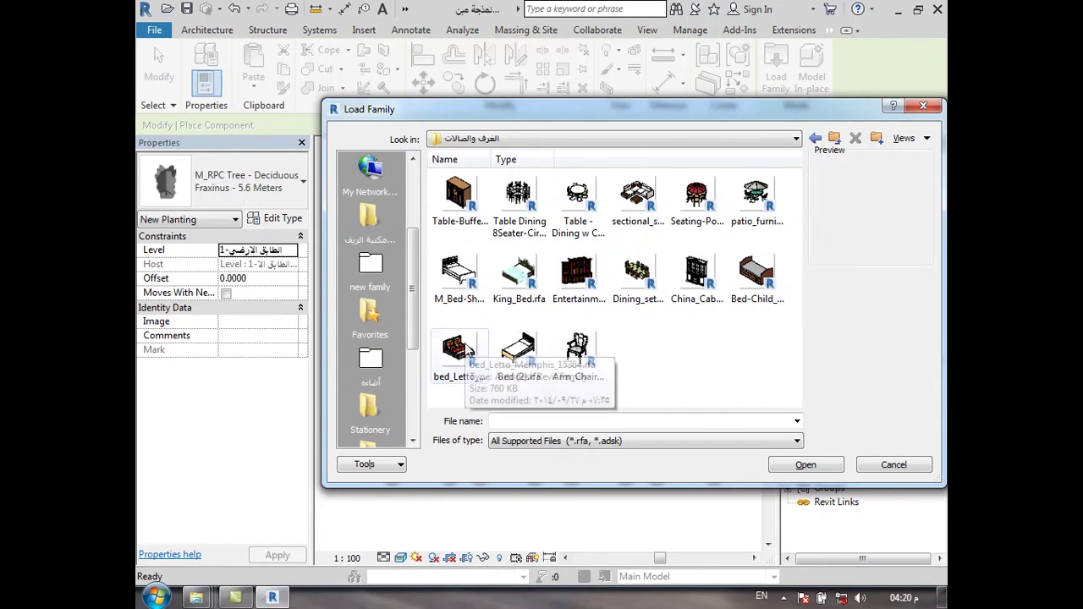
left_click(461, 349)
left_click(803, 465)
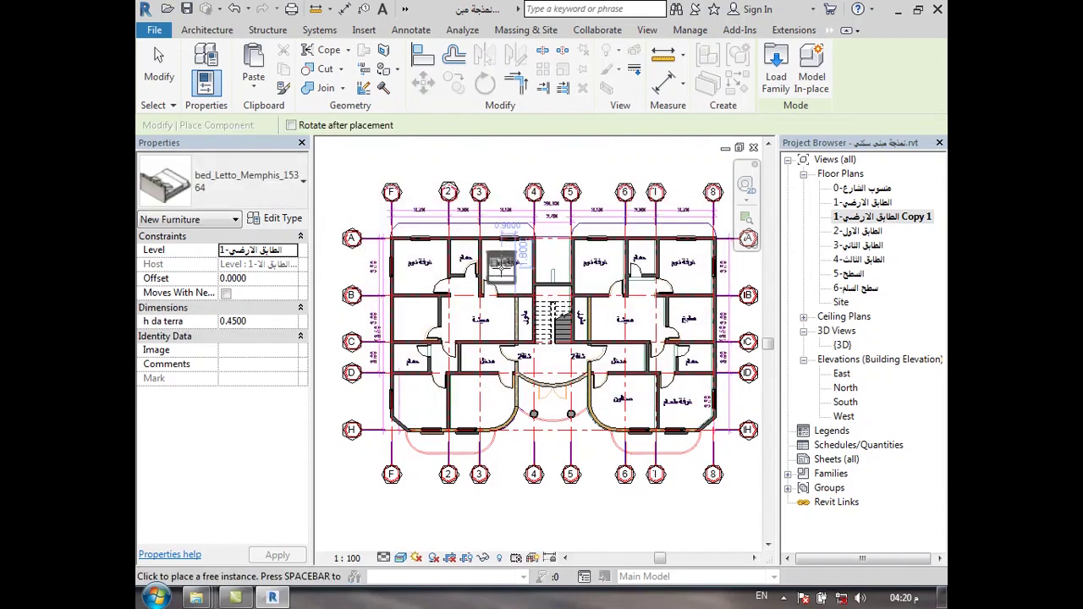
Zoom into the top-left bedroom and place the Letto bed against its upper wall.
scroll(441, 272, "up", 4)
scroll(428, 297, "up", 2)
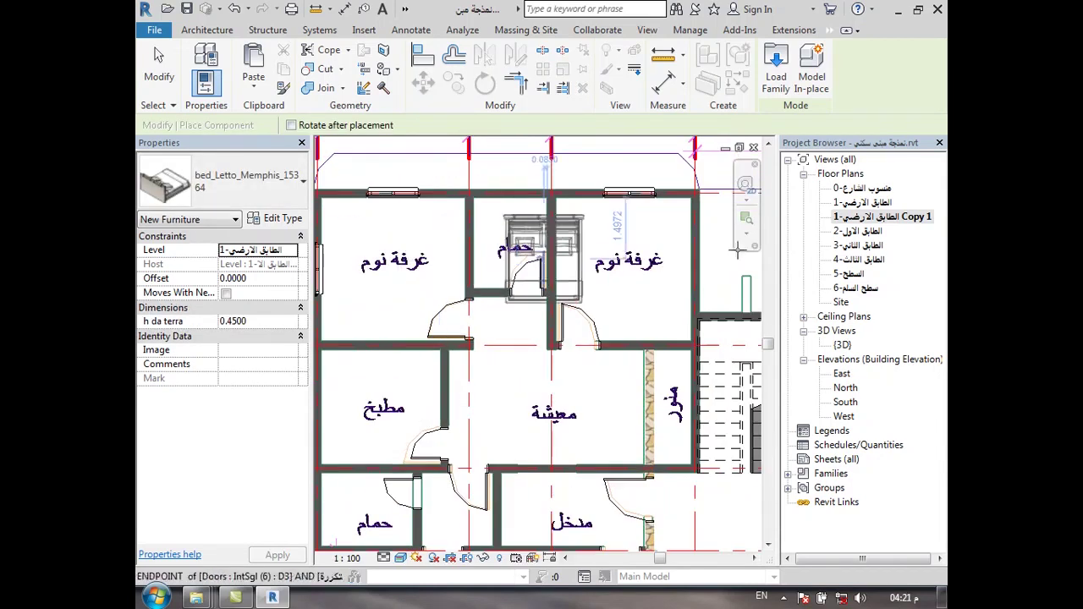
scroll(427, 309, "down", 3)
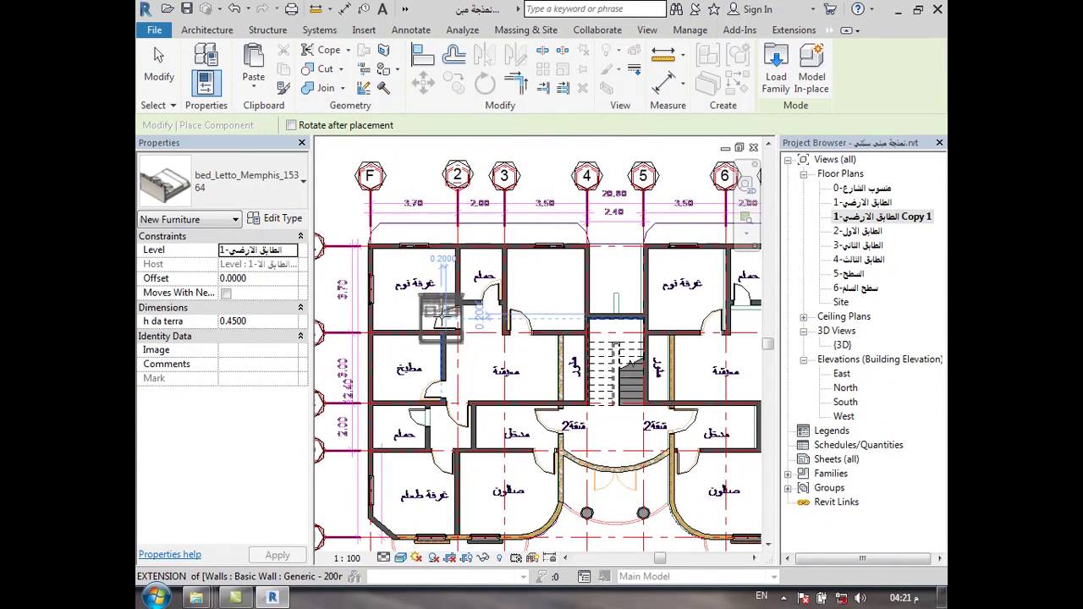
scroll(421, 289, "up", 2)
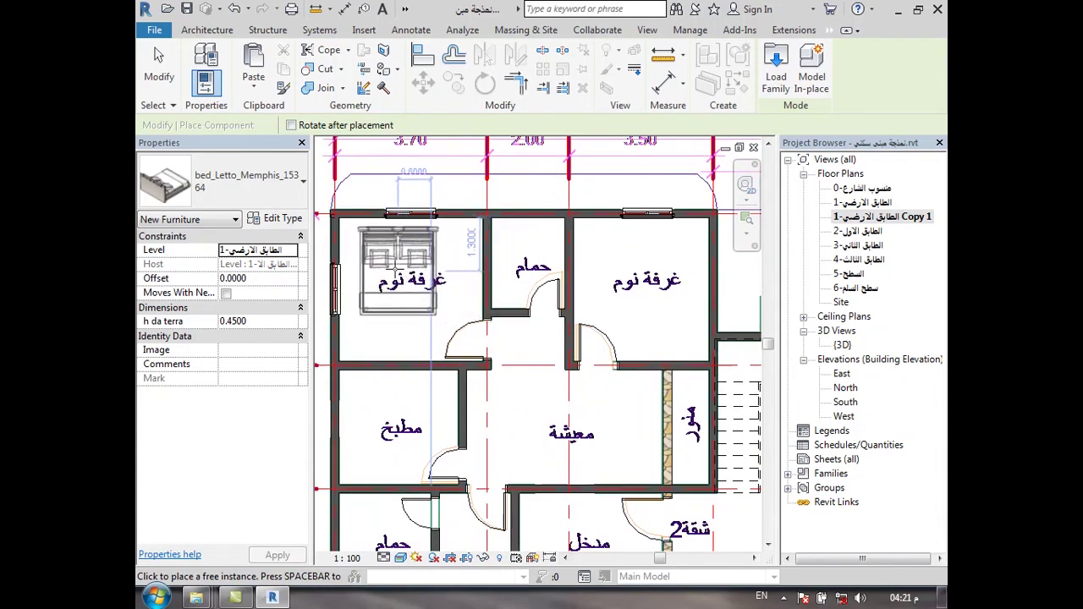
left_click(390, 271)
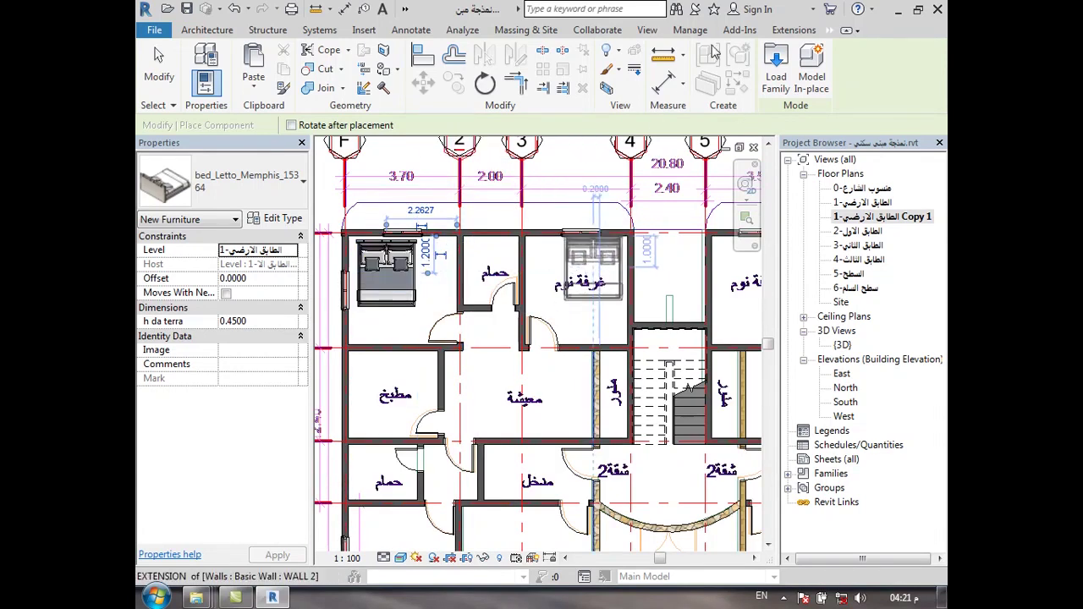
Load Bed-Child_SMARTBIM from the Arabic library's residential > furniture > rooms folder.
left_click(776, 67)
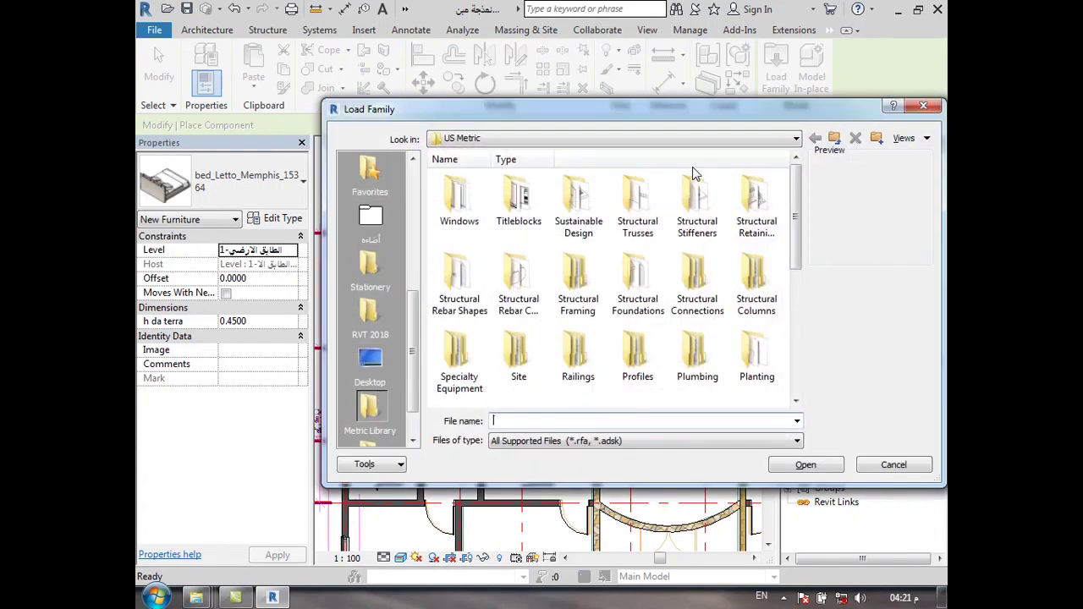
scroll(794, 289, "down", 1)
mouse_move(794, 290)
left_mouse_down()
mouse_move(781, 380)
mouse_move(794, 266)
mouse_move(786, 388)
mouse_move(784, 225)
mouse_move(792, 393)
left_mouse_up()
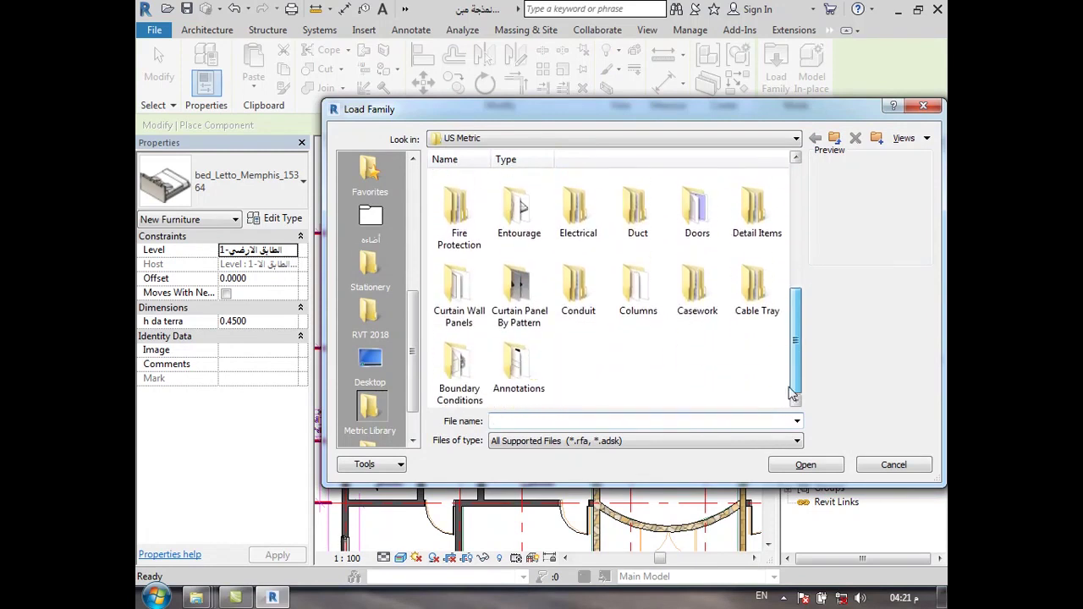
scroll(414, 179, "up", 2)
scroll(411, 190, "up", 2)
scroll(402, 207, "up", 1)
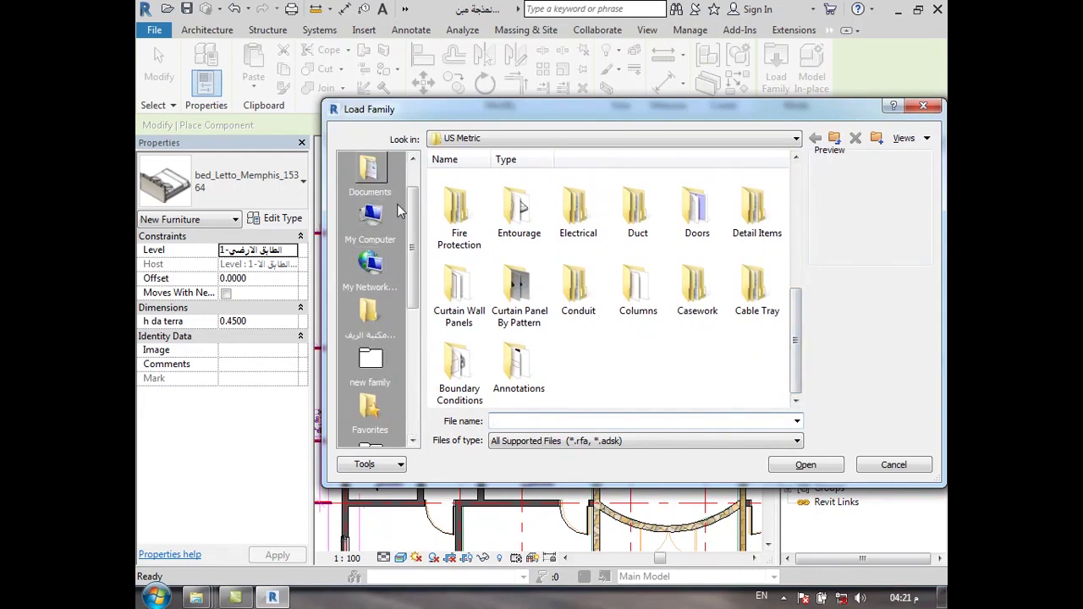
left_click(370, 317)
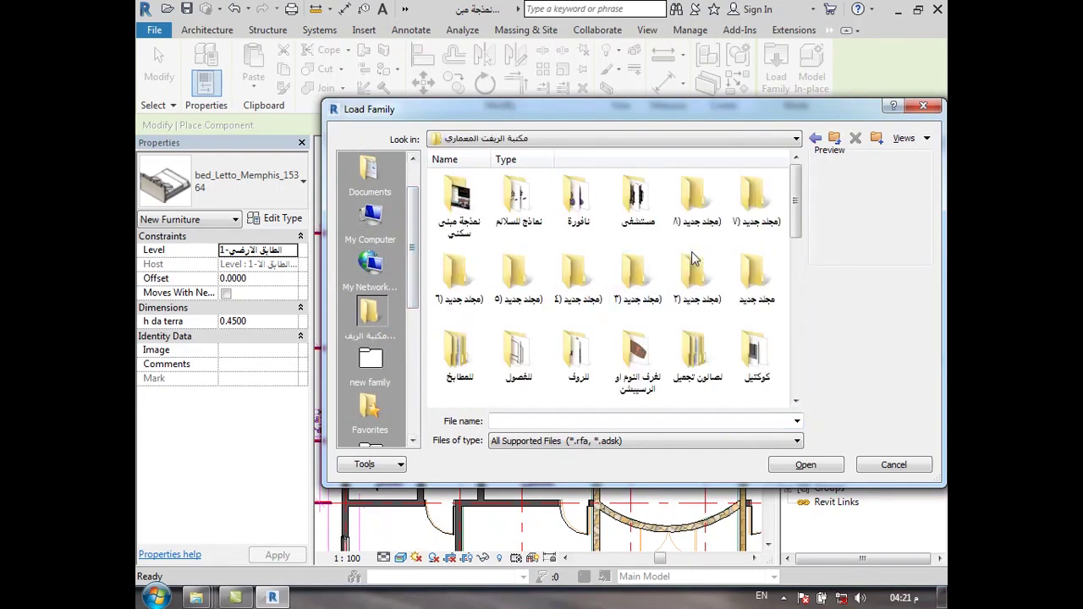
double_click(470, 206)
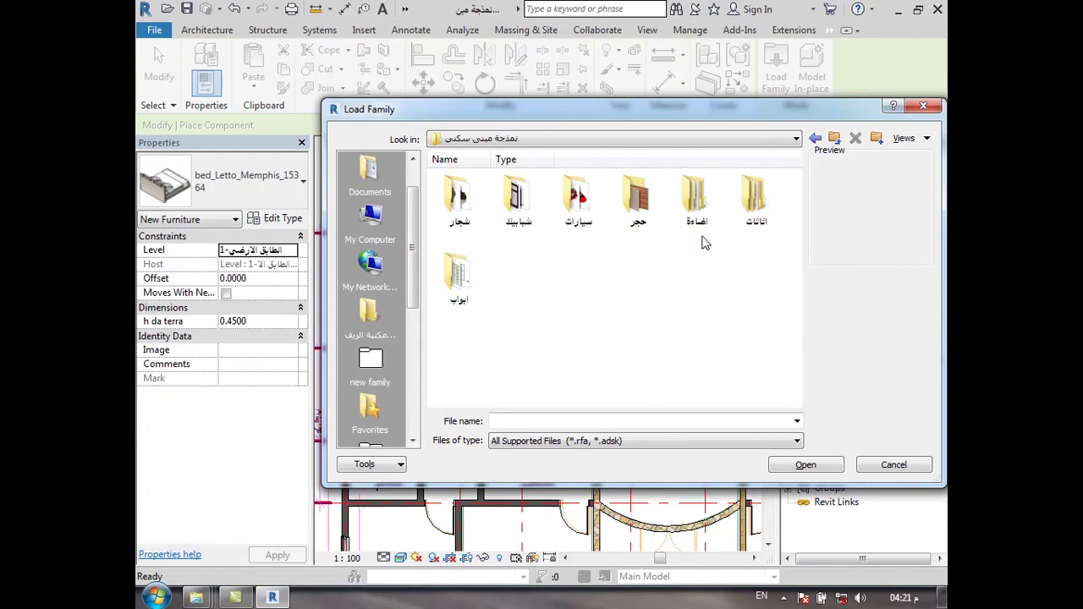
double_click(756, 199)
double_click(579, 201)
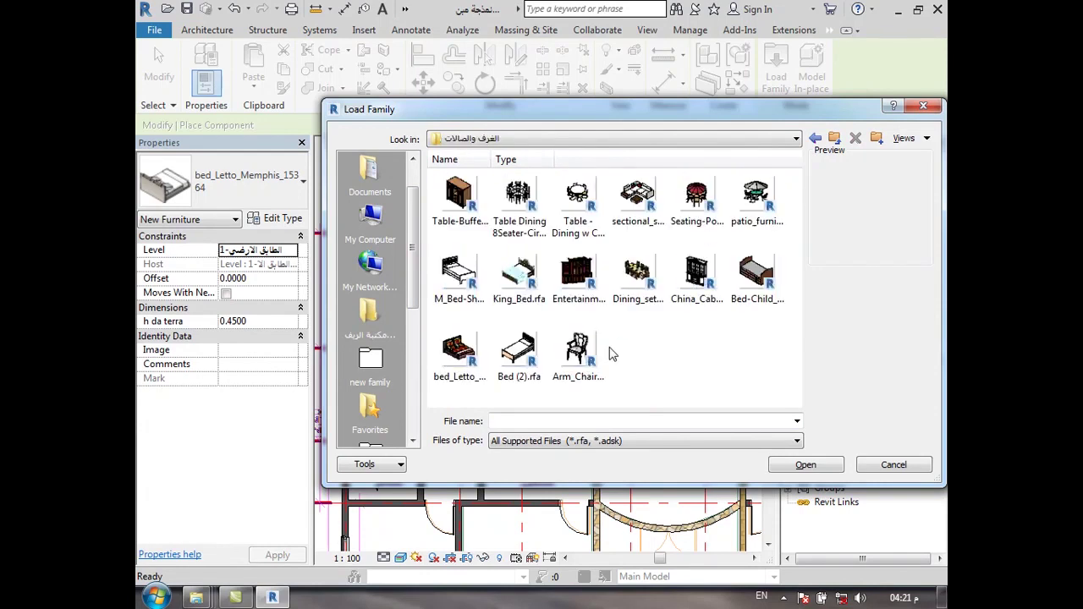
left_click(759, 279)
left_click(806, 464)
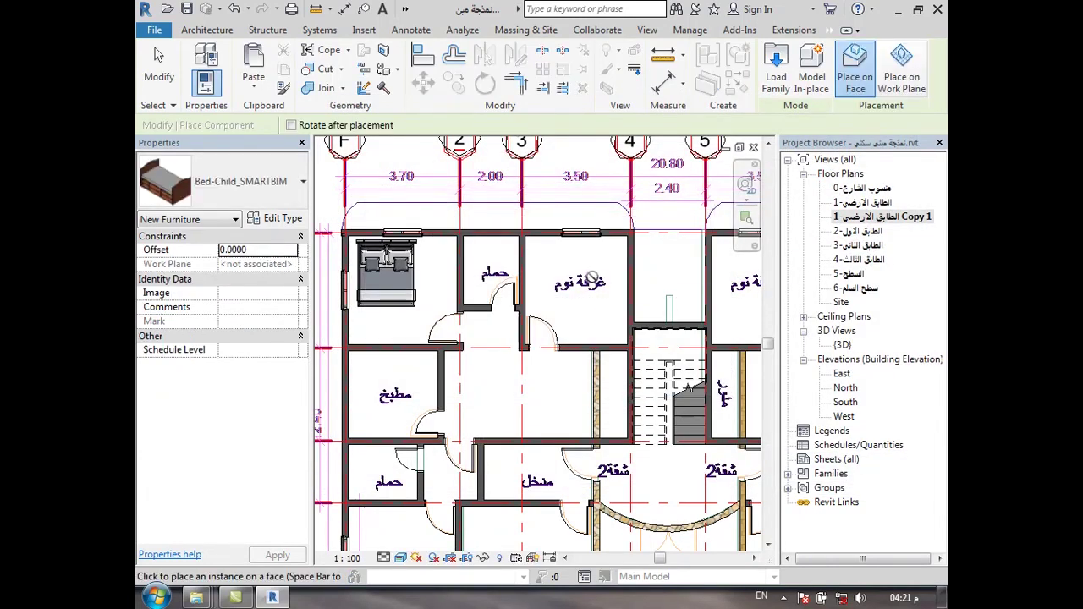
After the host warning, cancel the Model In-place dialog and switch to Place on Work Plane.
left_click(569, 286)
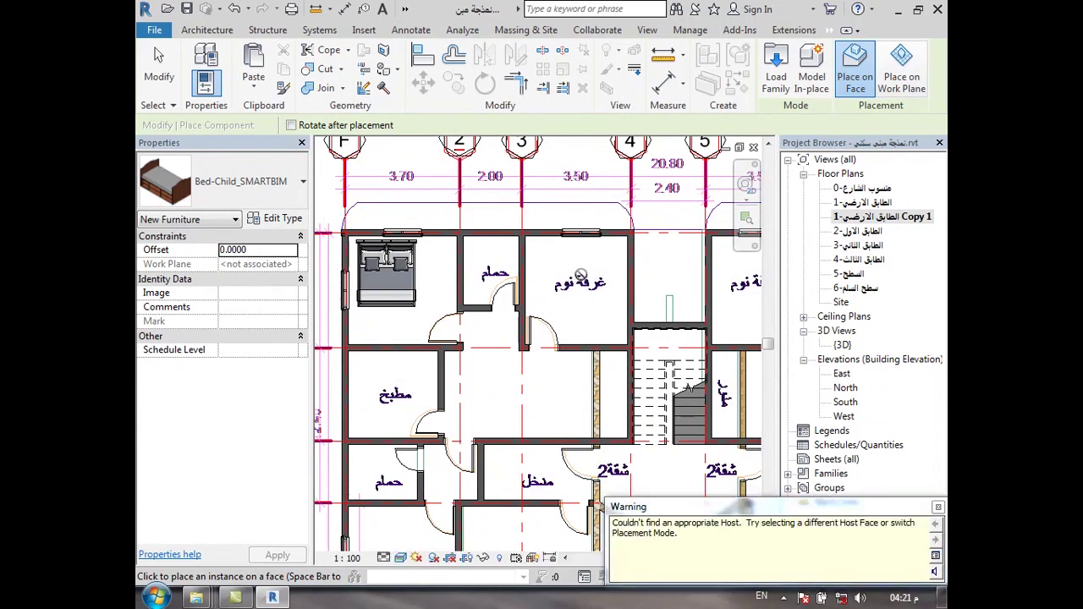
scroll(580, 274, "down", 1)
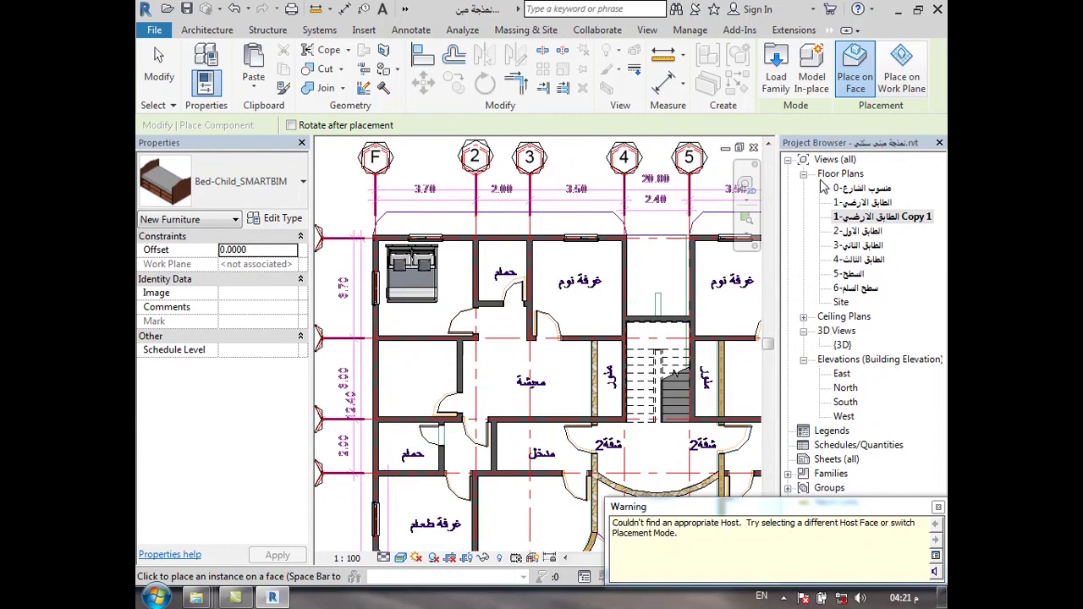
left_click(811, 69)
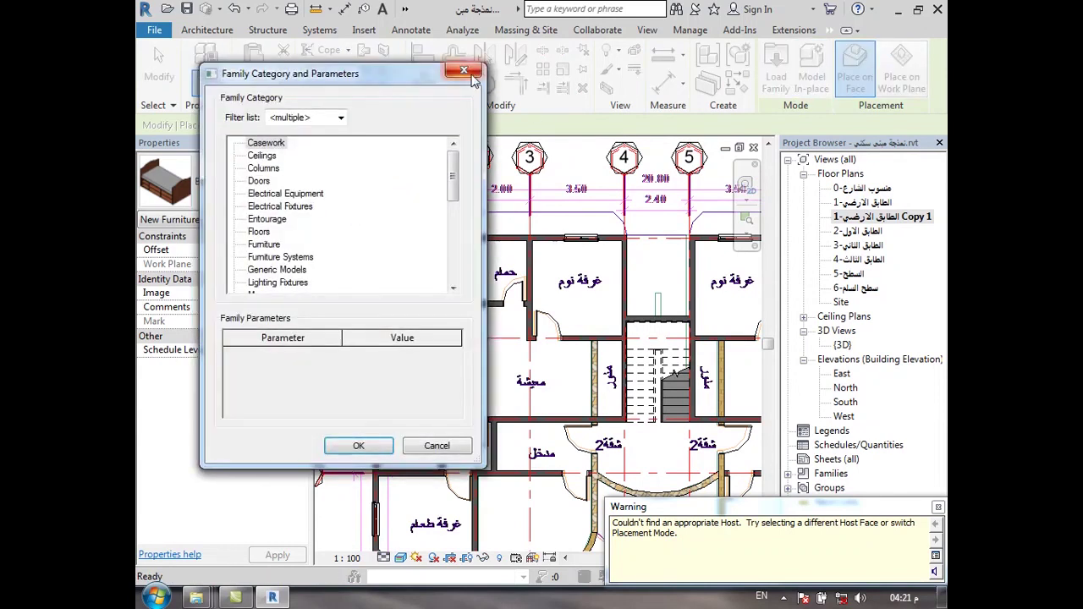
left_click(472, 74)
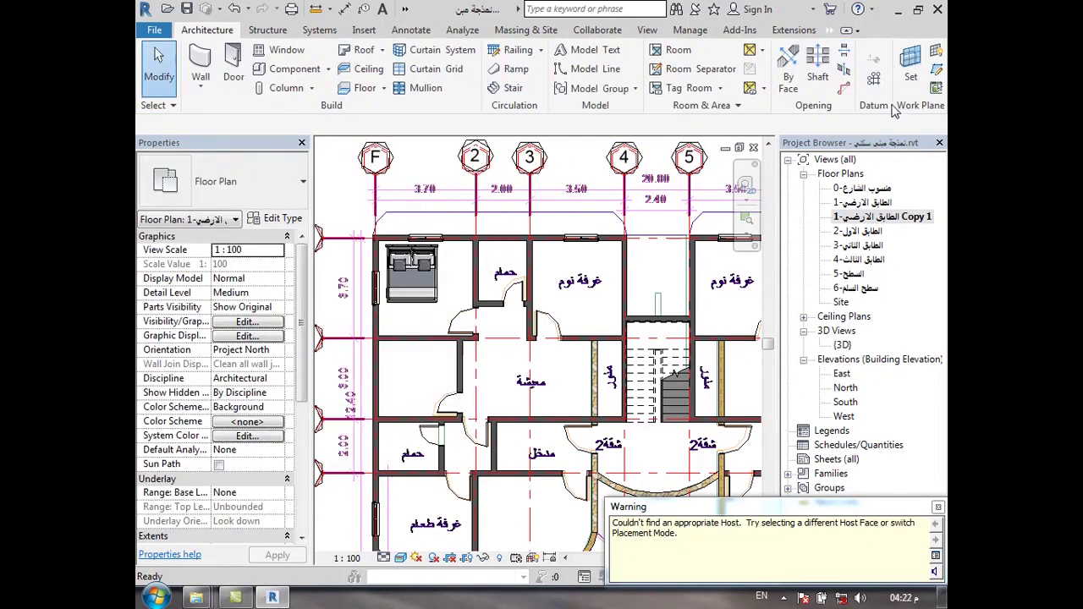
left_click(331, 70)
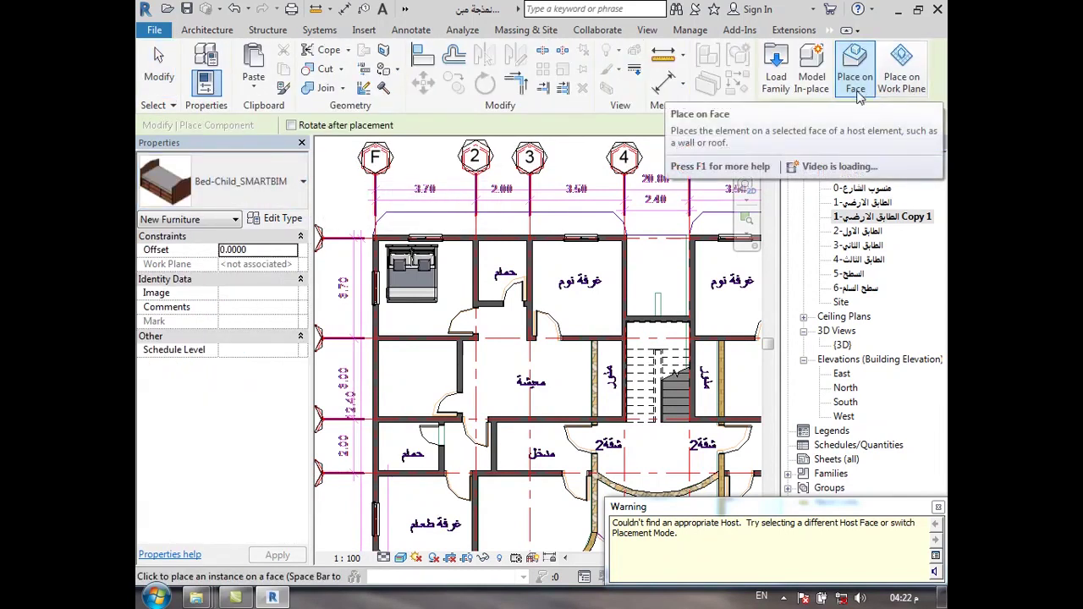
left_click(899, 93)
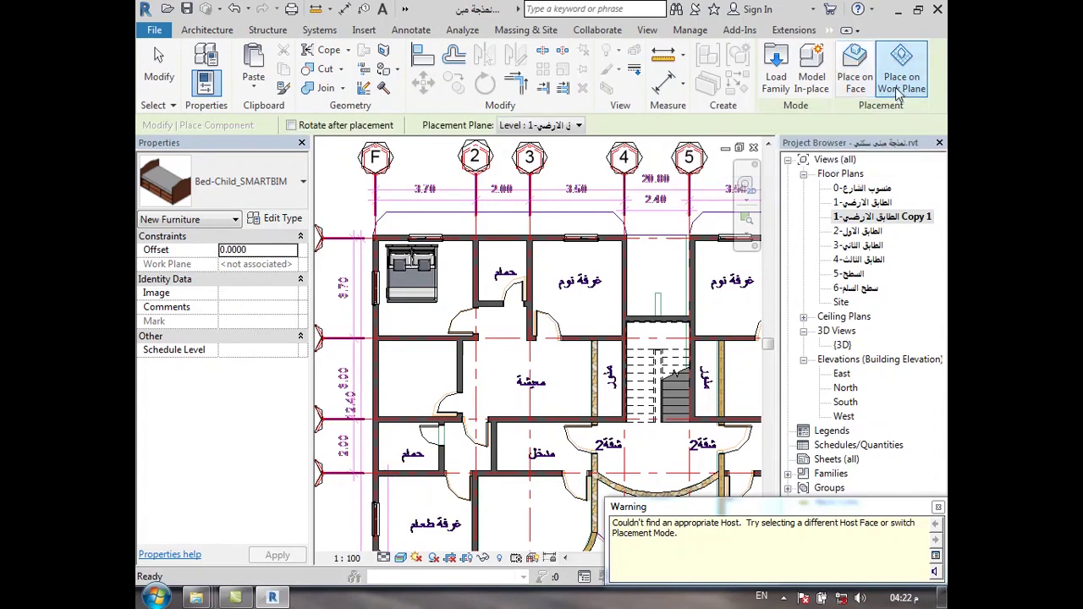
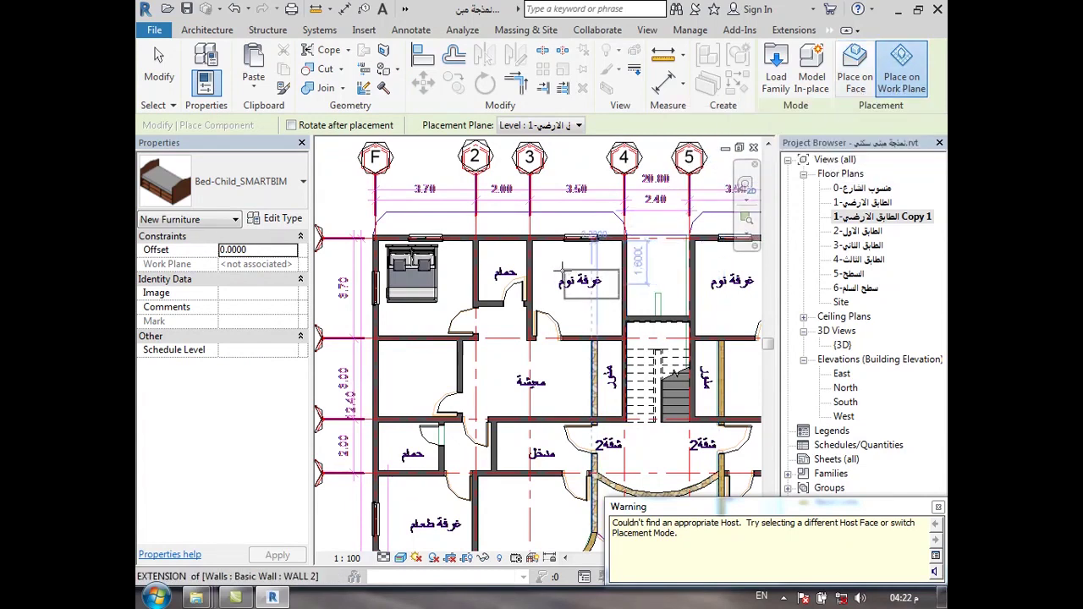
Place the Bed-Child_SMARTBIM bed in the small bedroom beside the bathroom.
scroll(578, 297, "up", 1)
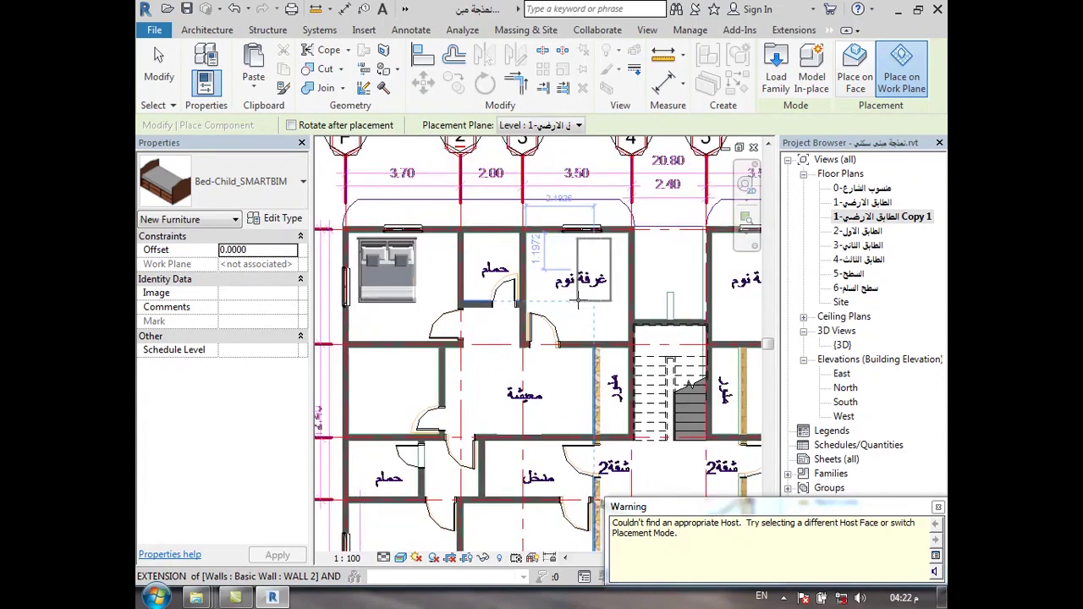
scroll(581, 300, "up", 1)
left_click(584, 301)
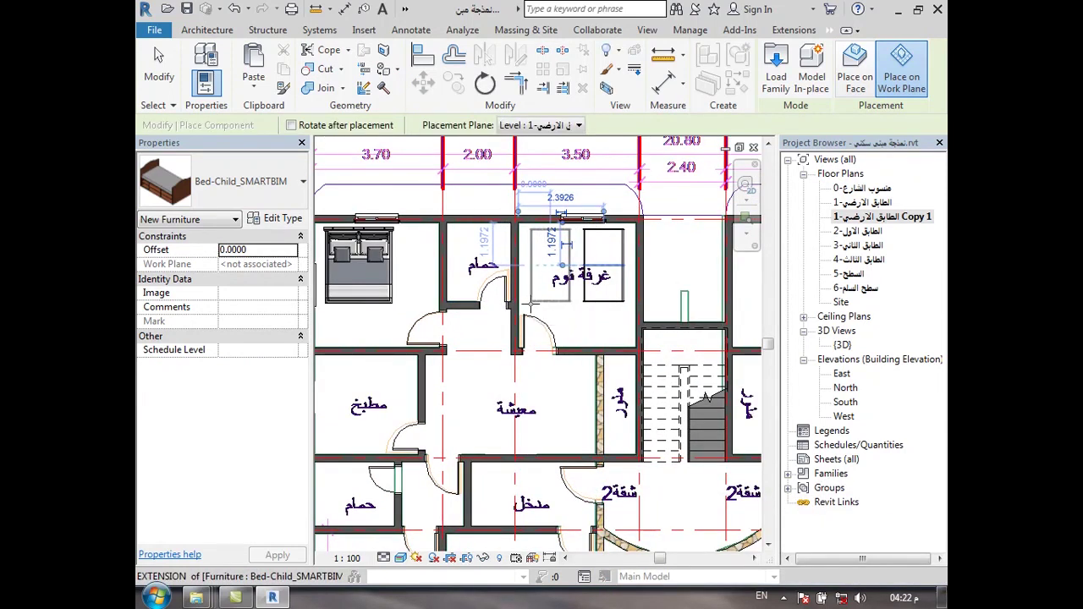
scroll(554, 245, "down", 1)
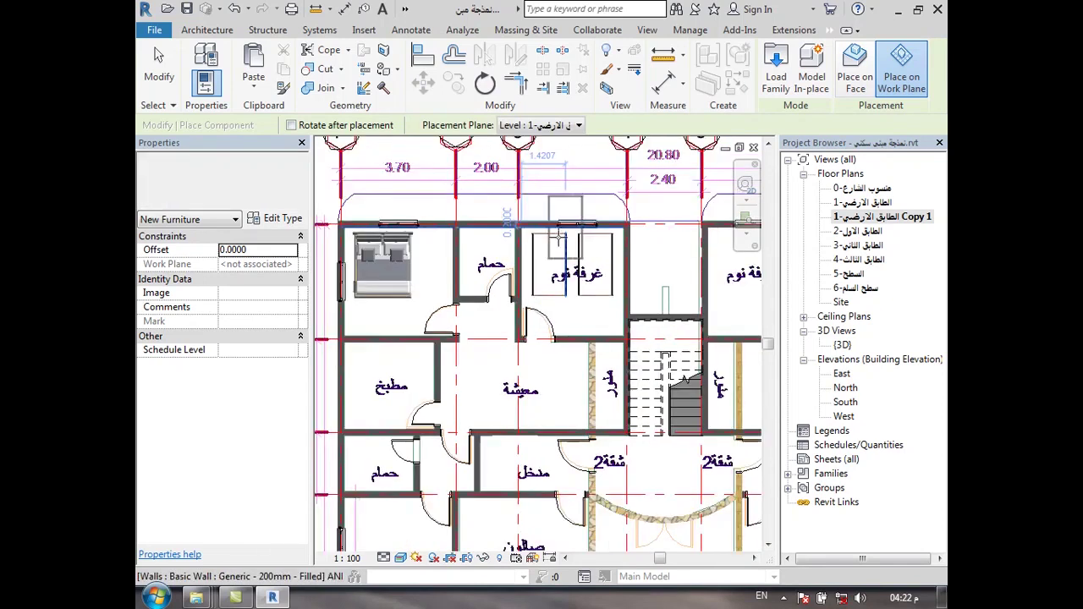
scroll(558, 238, "down", 1)
End bed placement and start Place a Component for the next furniture piece.
key("Escape")
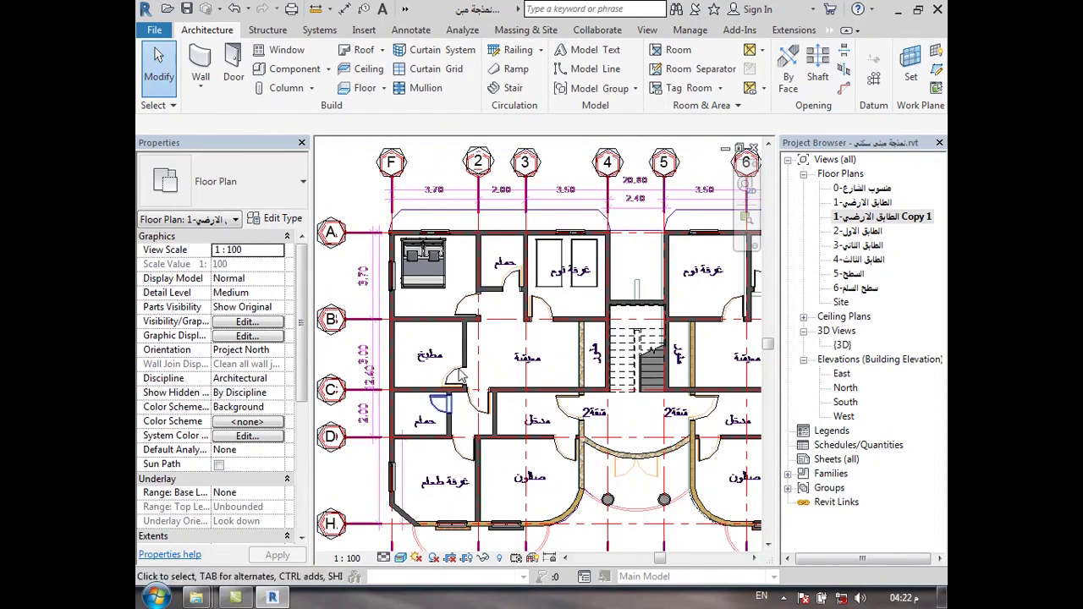
left_click(329, 69)
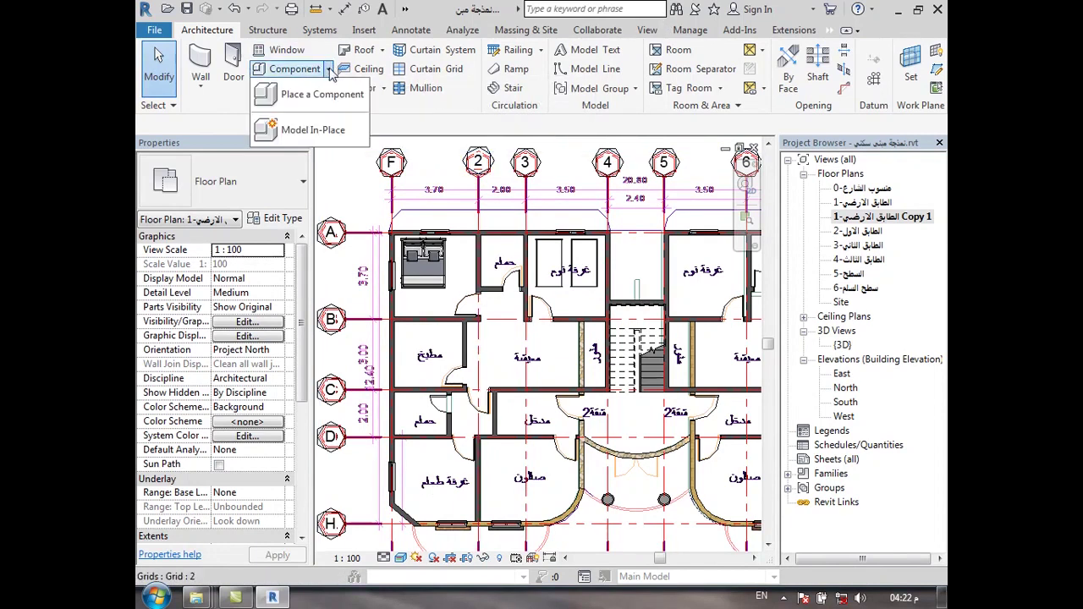
left_click(326, 95)
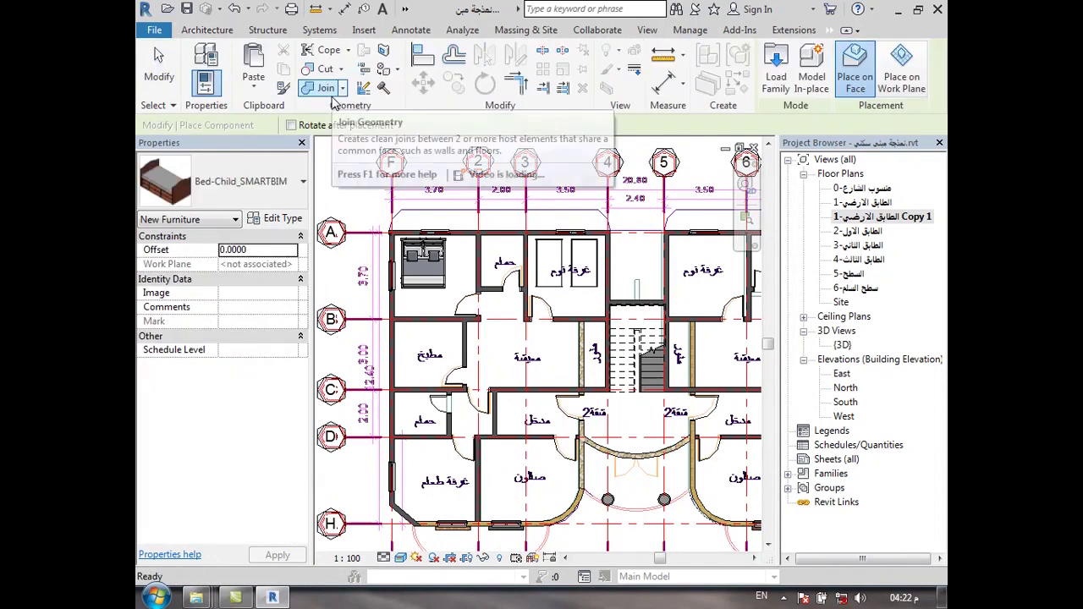
In Load Family, browse the architectural library to residential models > furniture > rooms-and-halls.
left_click(775, 68)
scroll(419, 215, "up", 2)
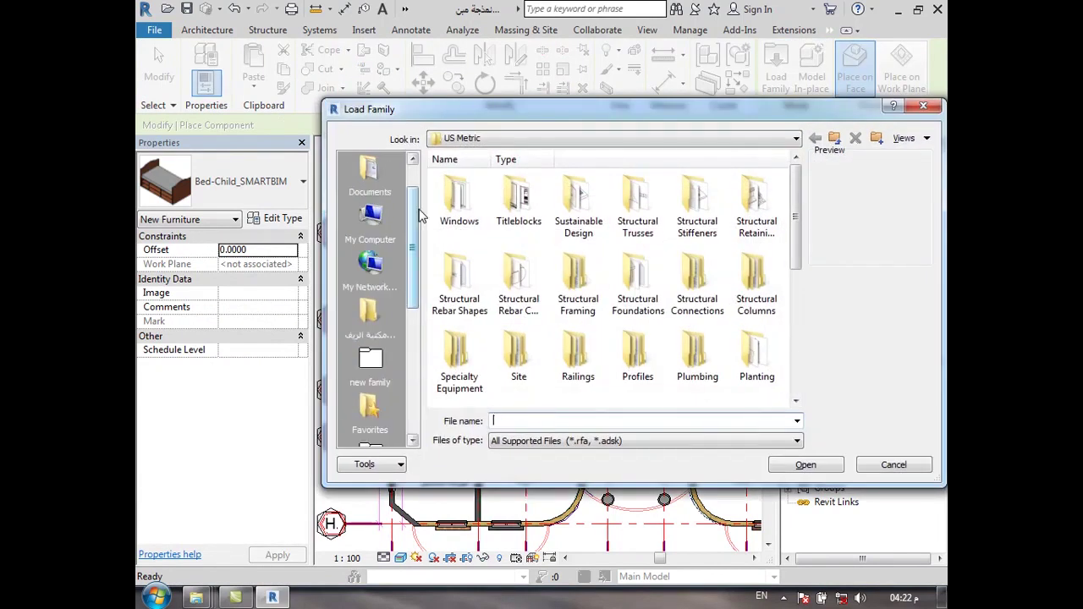
left_click(376, 309)
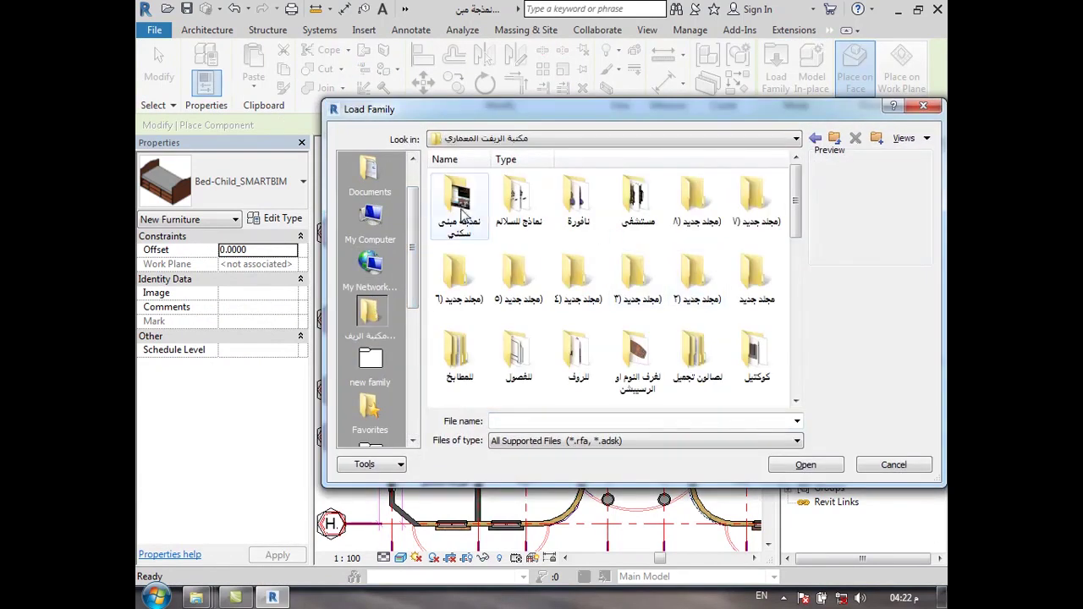
double_click(461, 216)
double_click(757, 201)
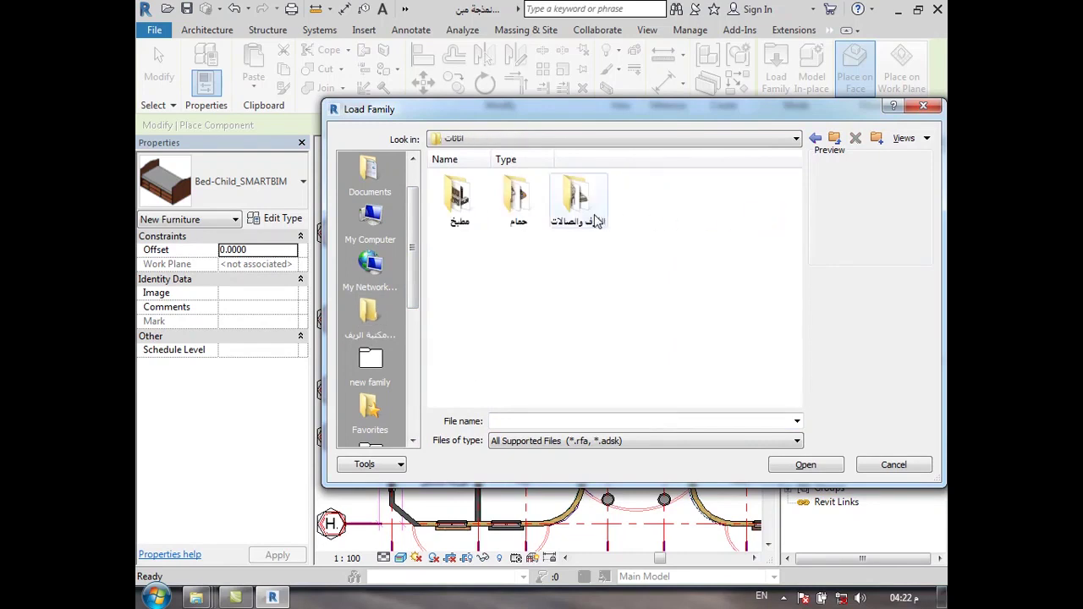
double_click(595, 221)
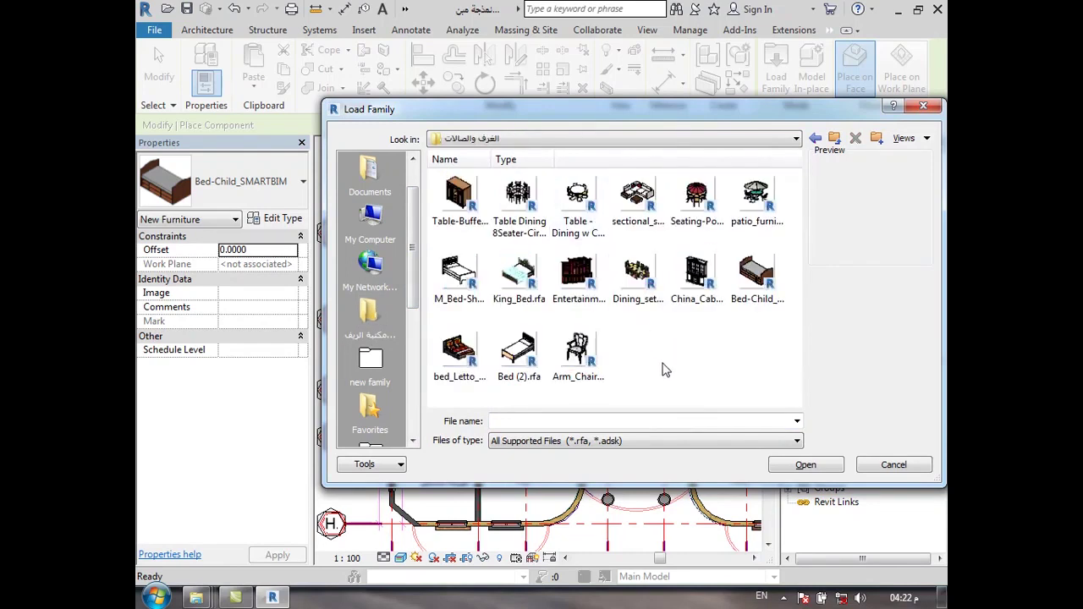
Preview the circular table, sectional sofa and patio set, then select Dining_set_7027.rfa.
left_click(527, 200)
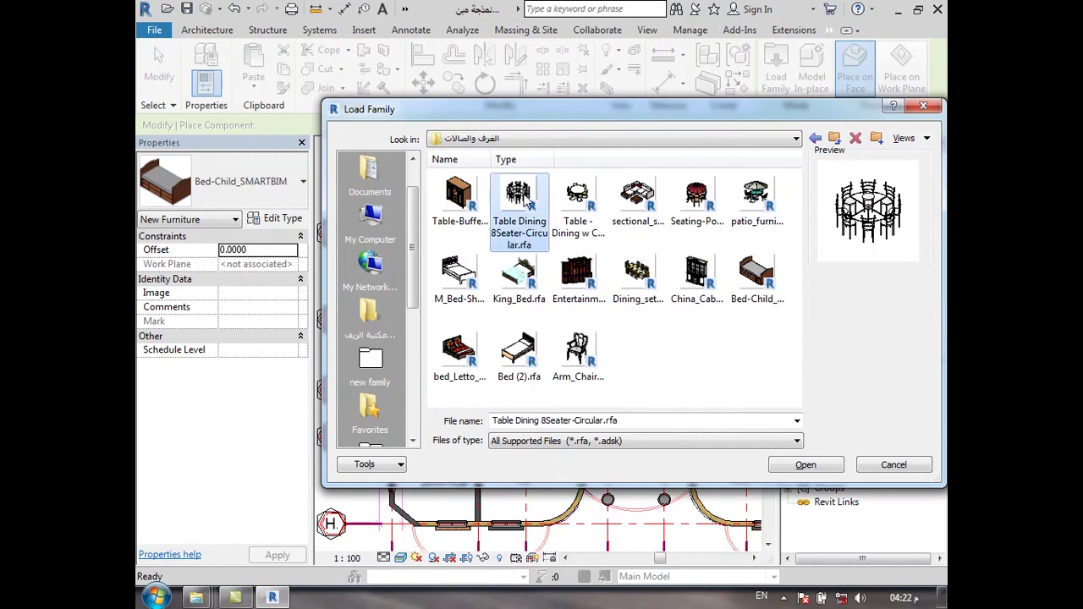
left_click(645, 210)
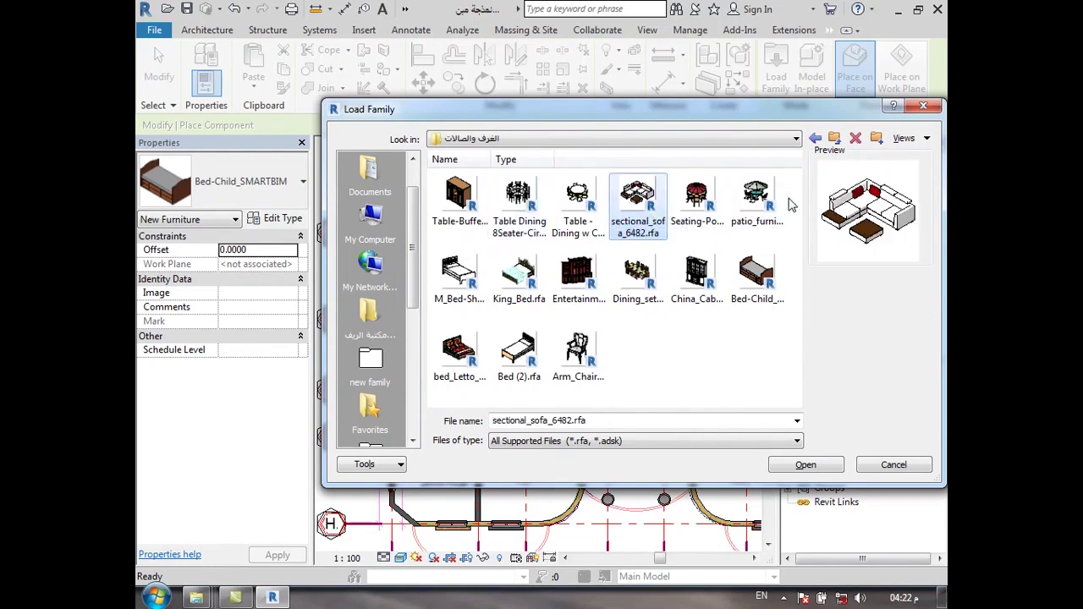
left_click(745, 216)
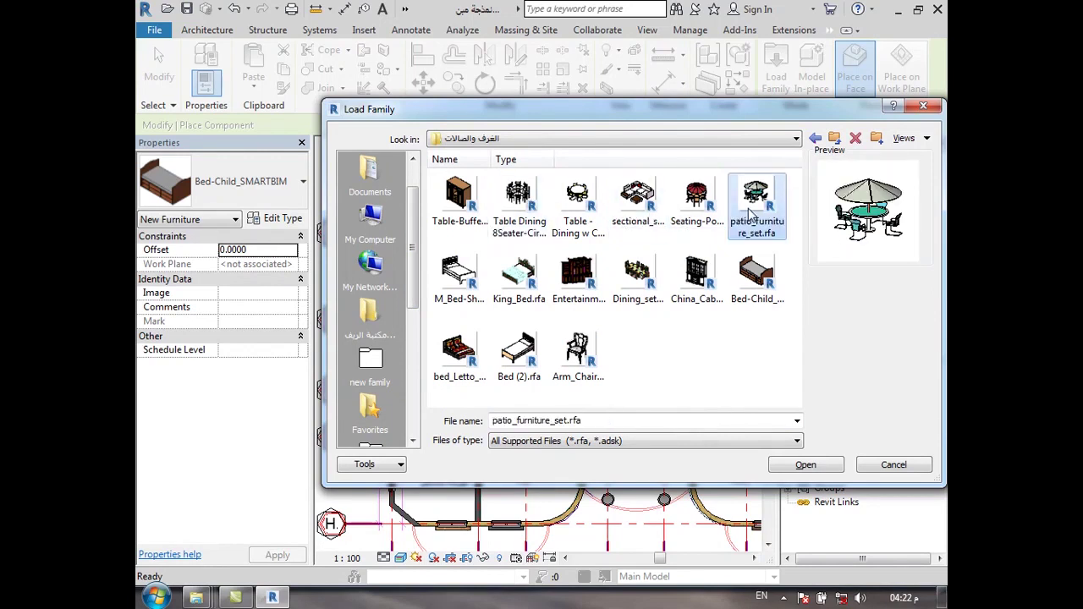
left_click(654, 272)
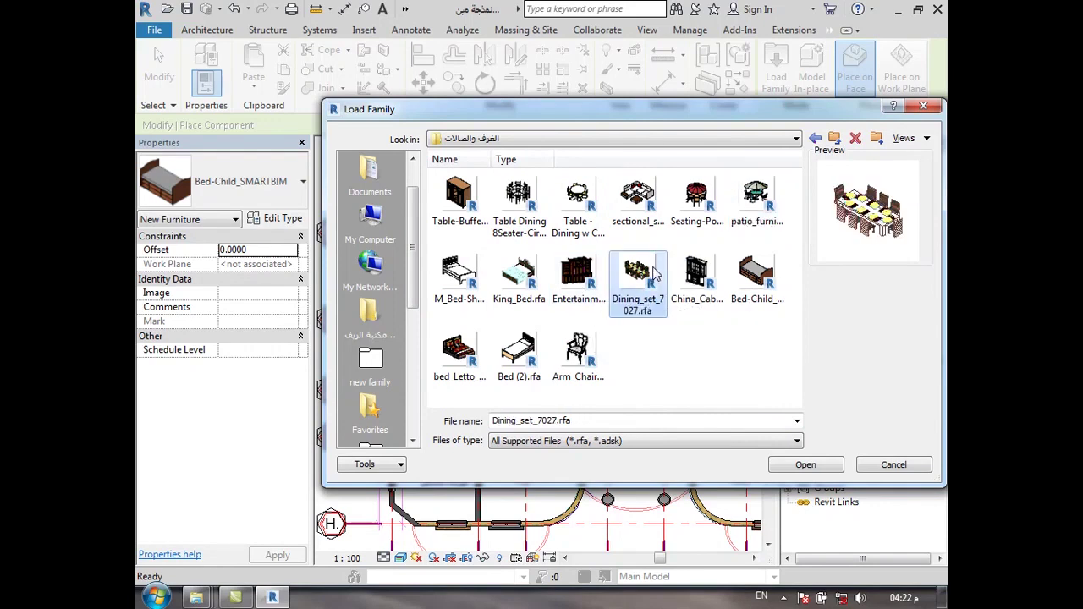
Load Dining_set_7027 into the project and browse the furniture types in the Type Selector.
left_click(804, 465)
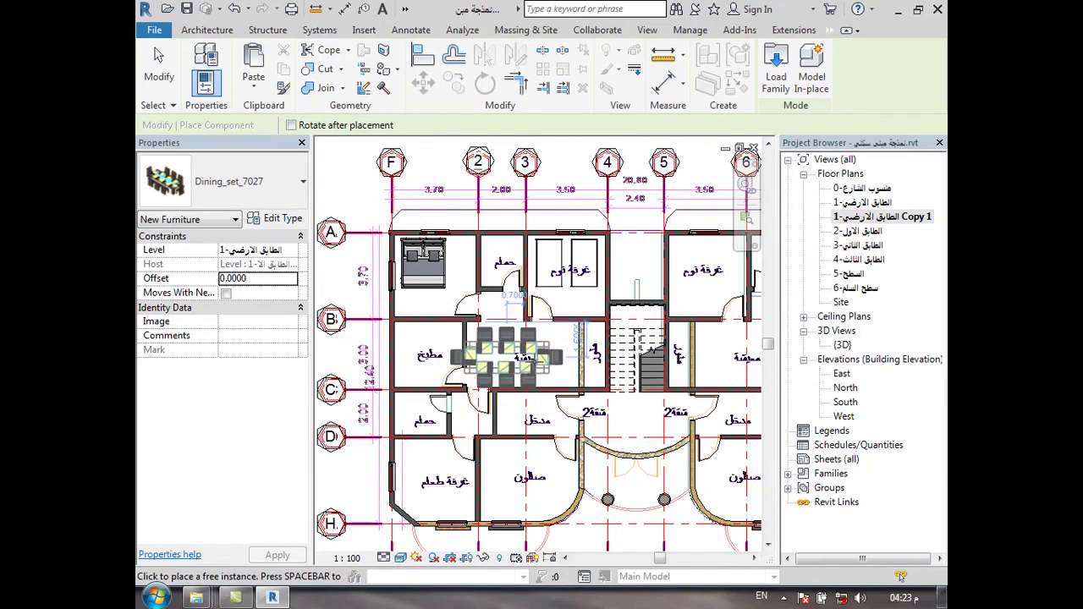
scroll(508, 360, "up", 2)
scroll(541, 370, "up", 2)
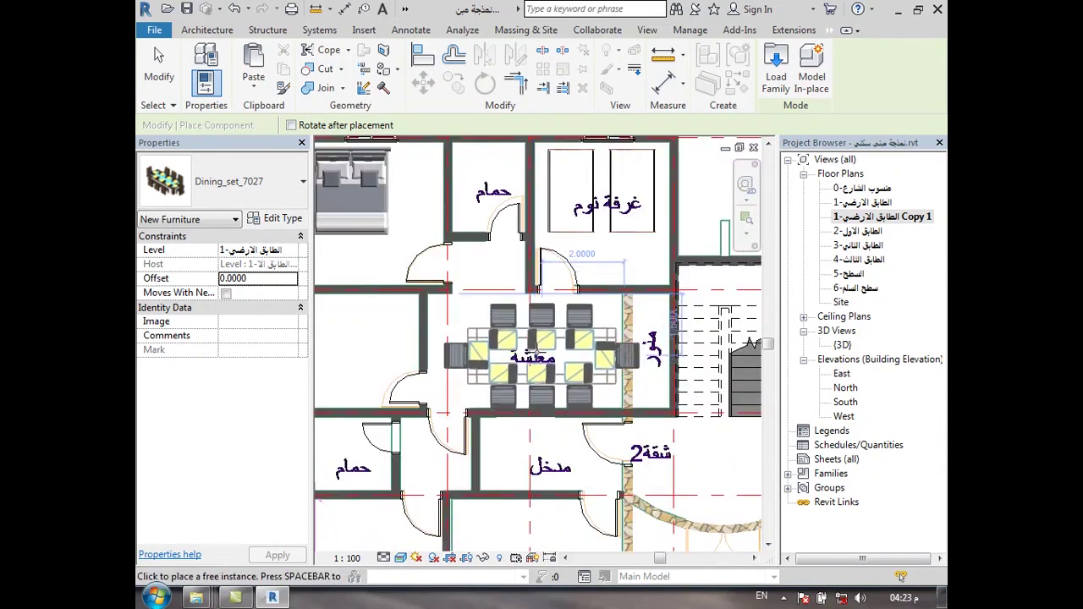
scroll(533, 338, "down", 2)
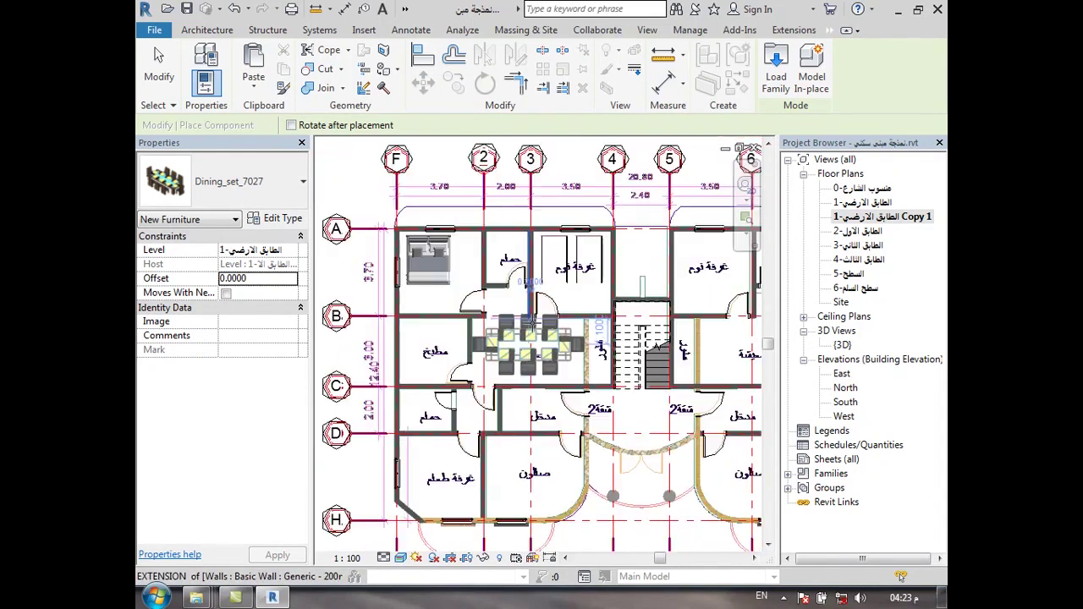
scroll(534, 338, "down", 2)
left_click(286, 200)
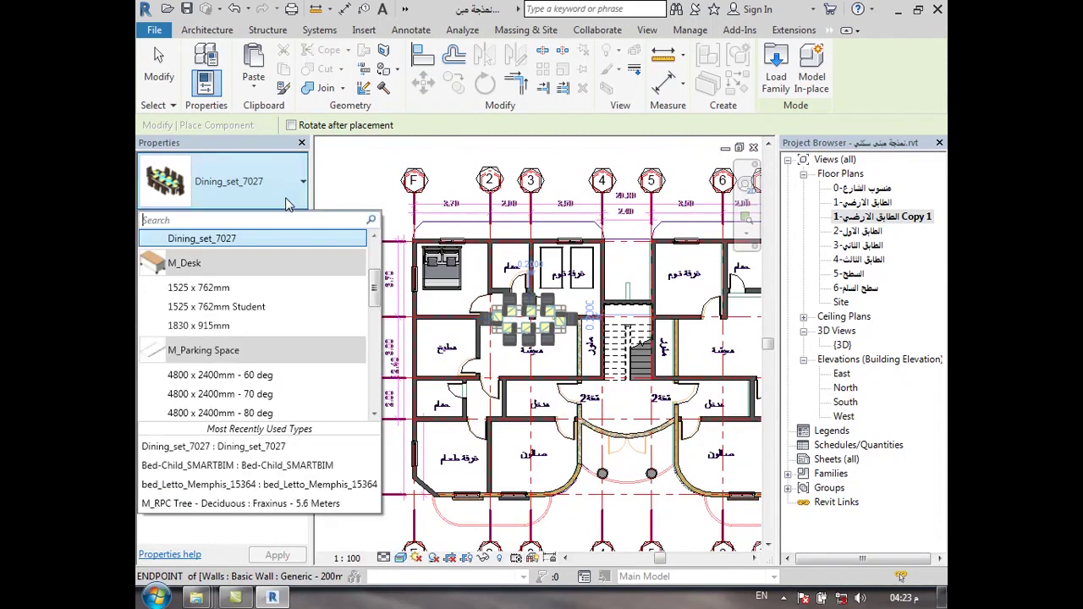
scroll(368, 292, "up", 1)
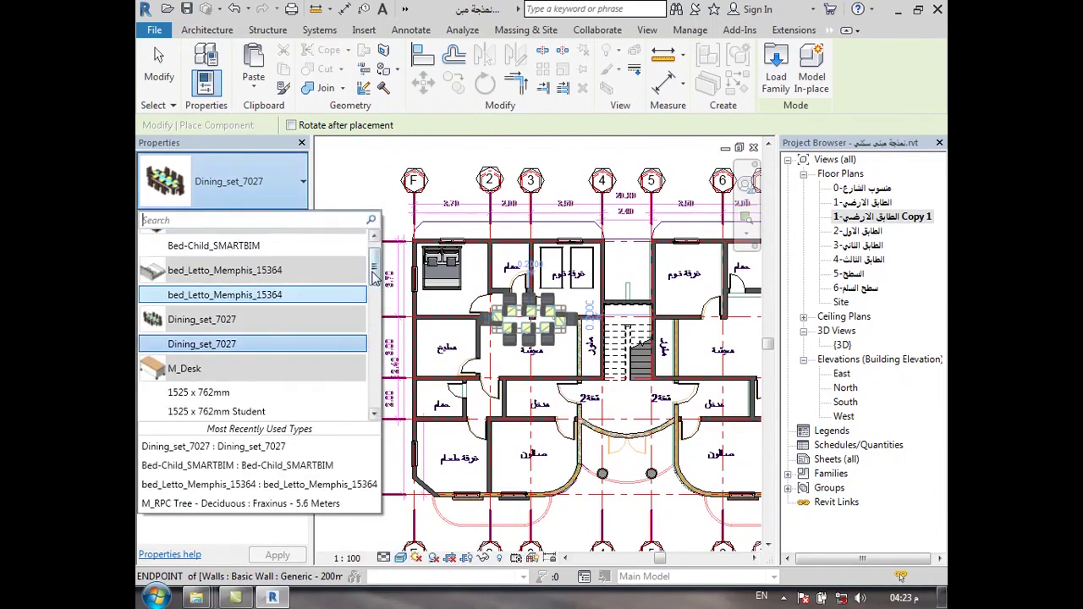
Load Table Dining 8Seater-Circular.rfa from the rooms-and-halls furniture folder.
left_click(774, 81)
left_click(775, 80)
scroll(419, 256, "up", 2)
scroll(418, 256, "up", 2)
left_click(376, 315)
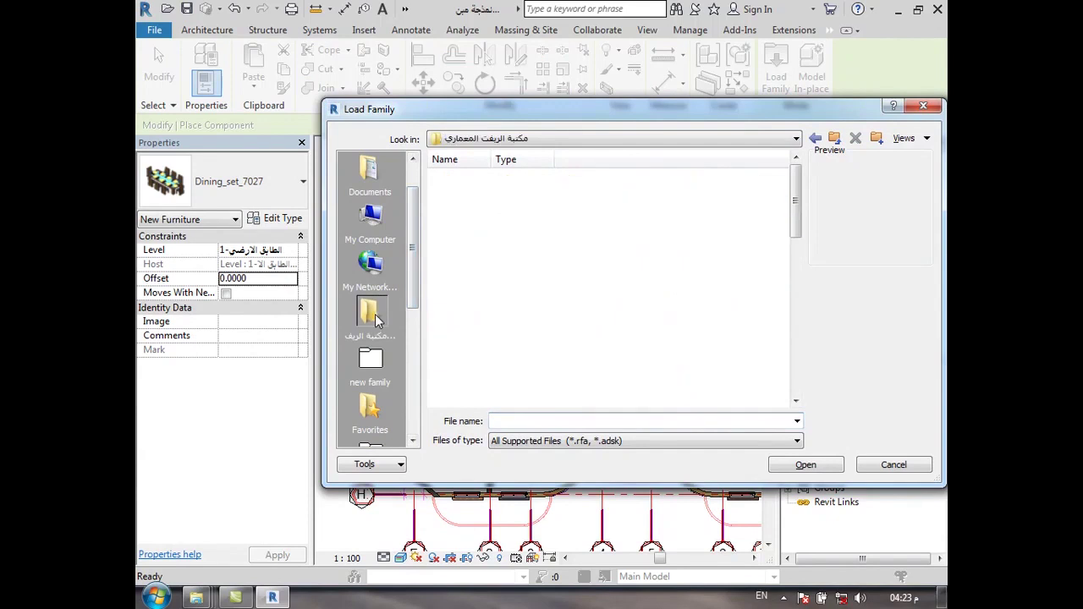
double_click(458, 199)
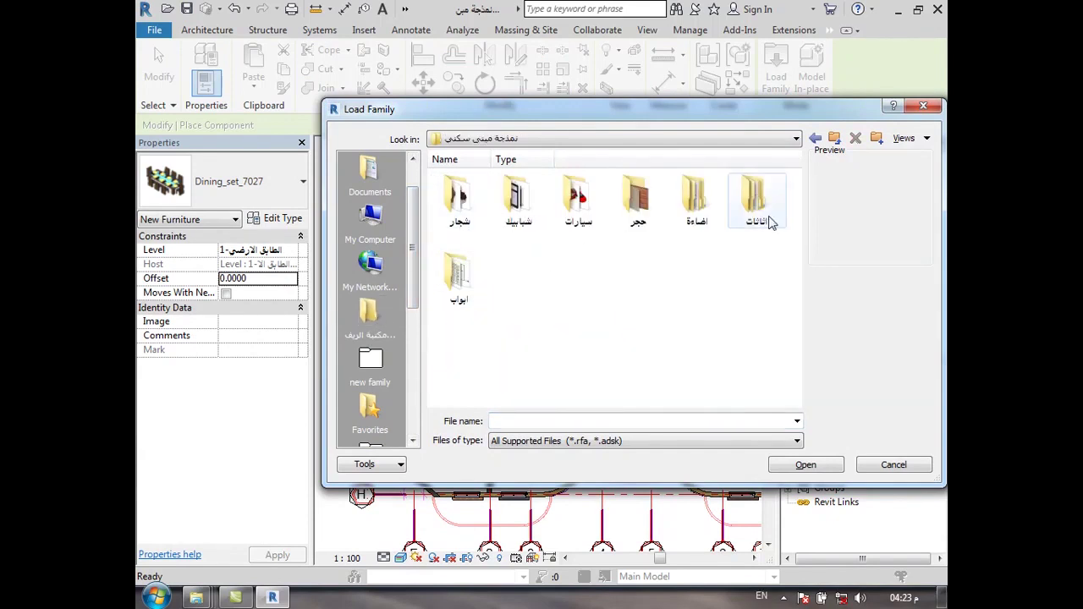
double_click(756, 203)
double_click(579, 201)
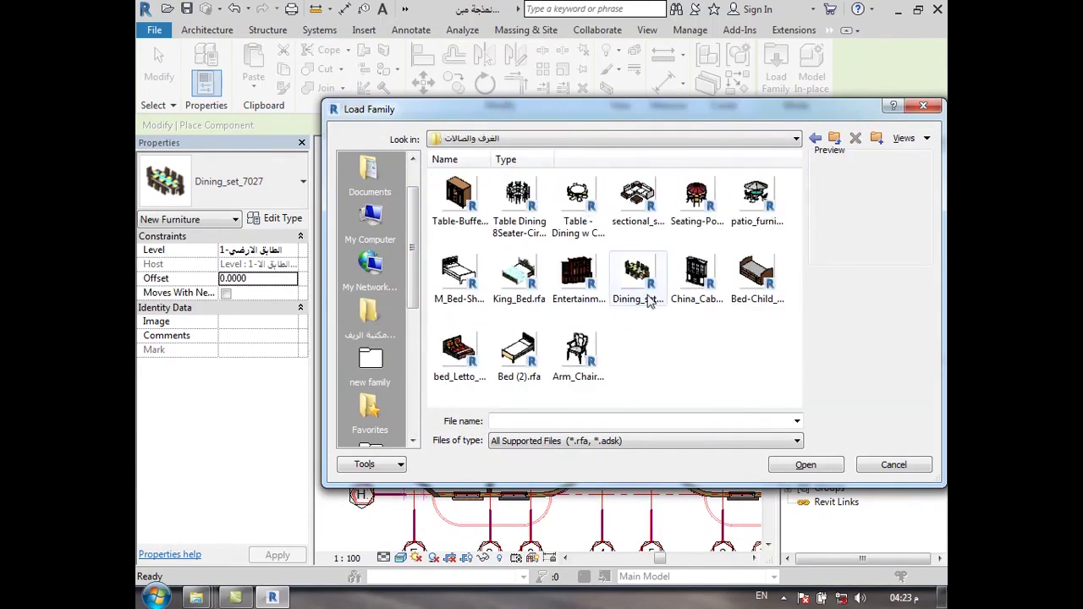
left_click(518, 199)
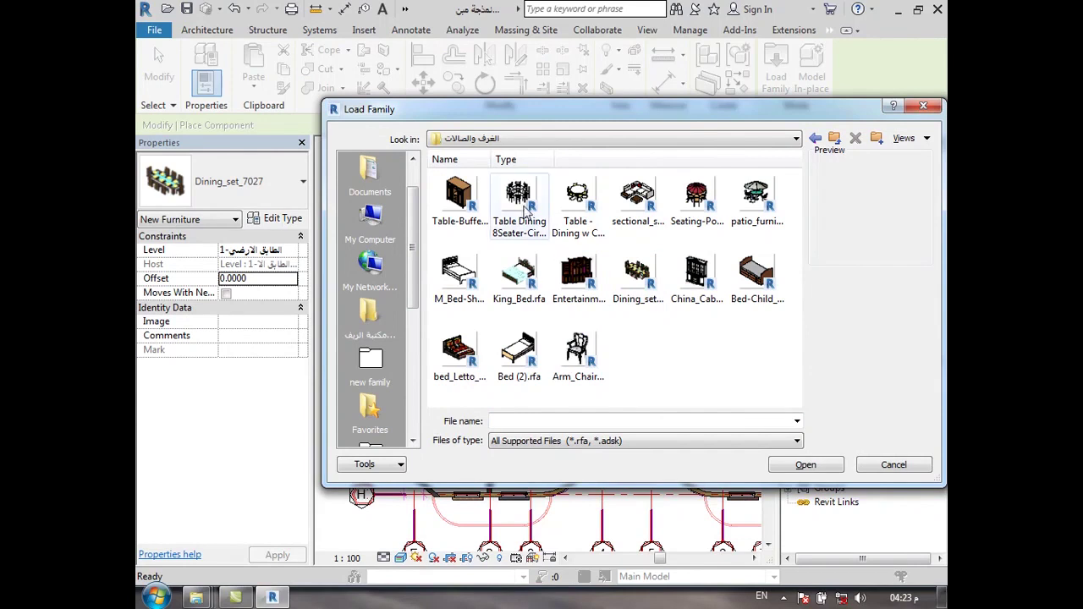
left_click(814, 466)
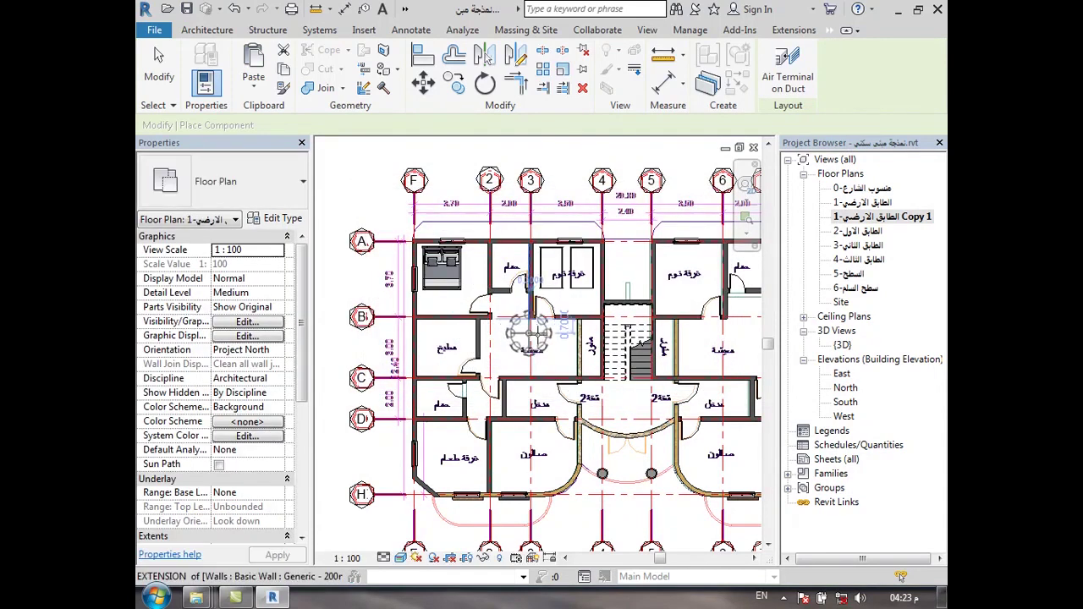
Place circular 8-seater dining tables in the living room and the dining room.
scroll(542, 360, "up", 3)
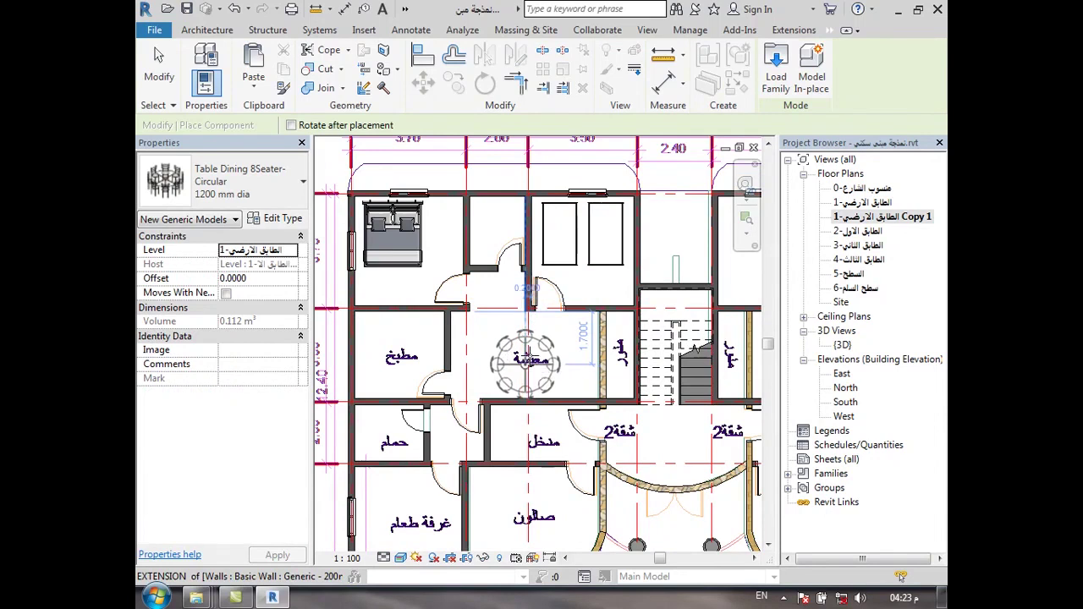
left_click(527, 355)
scroll(535, 330, "down", 2)
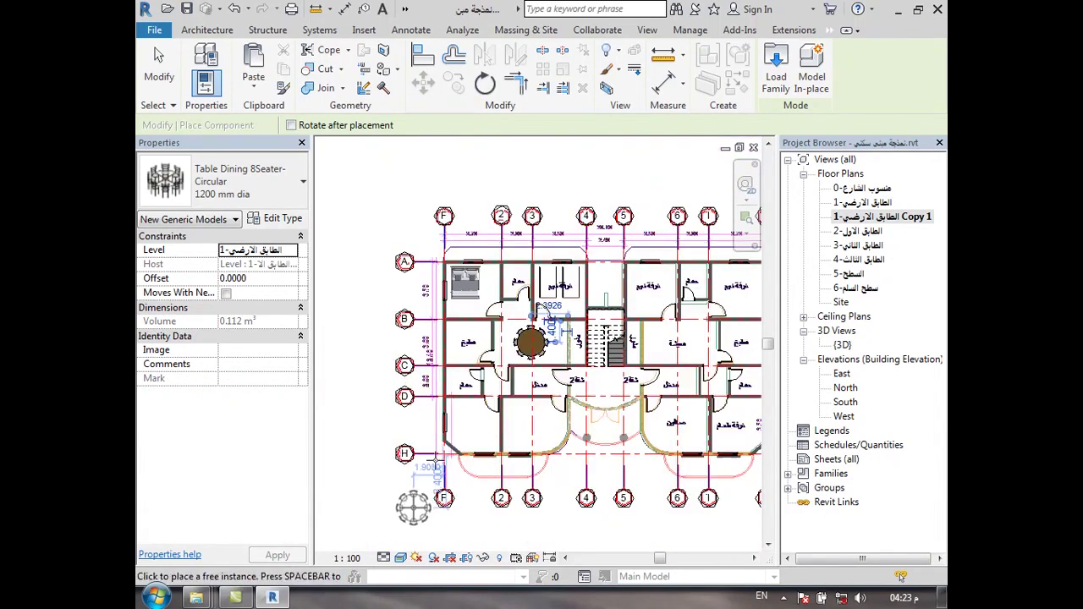
scroll(457, 440, "up", 3)
scroll(457, 440, "up", 2)
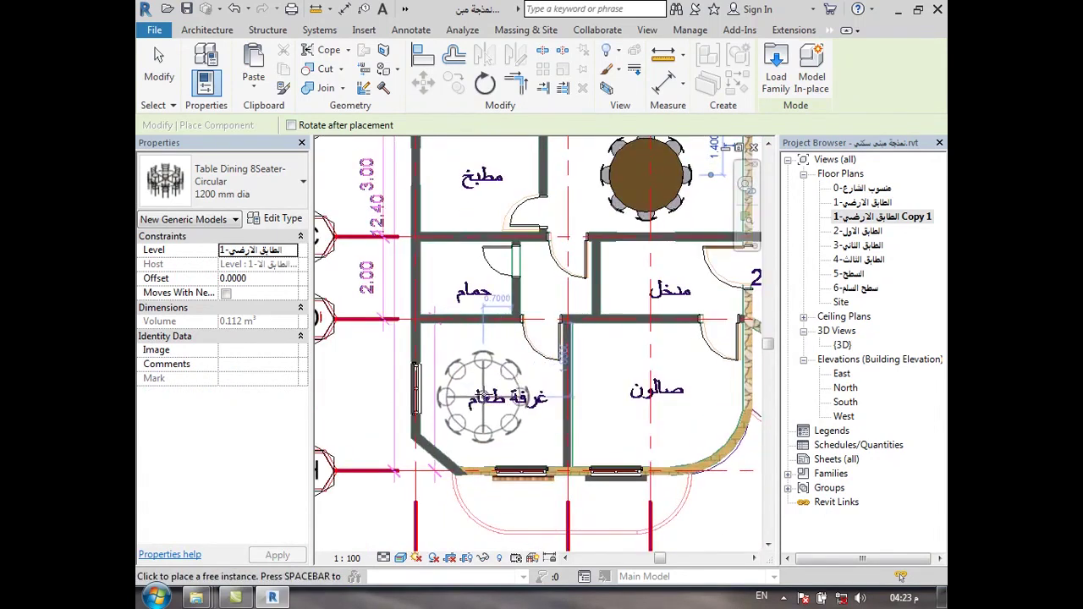
left_click(483, 392)
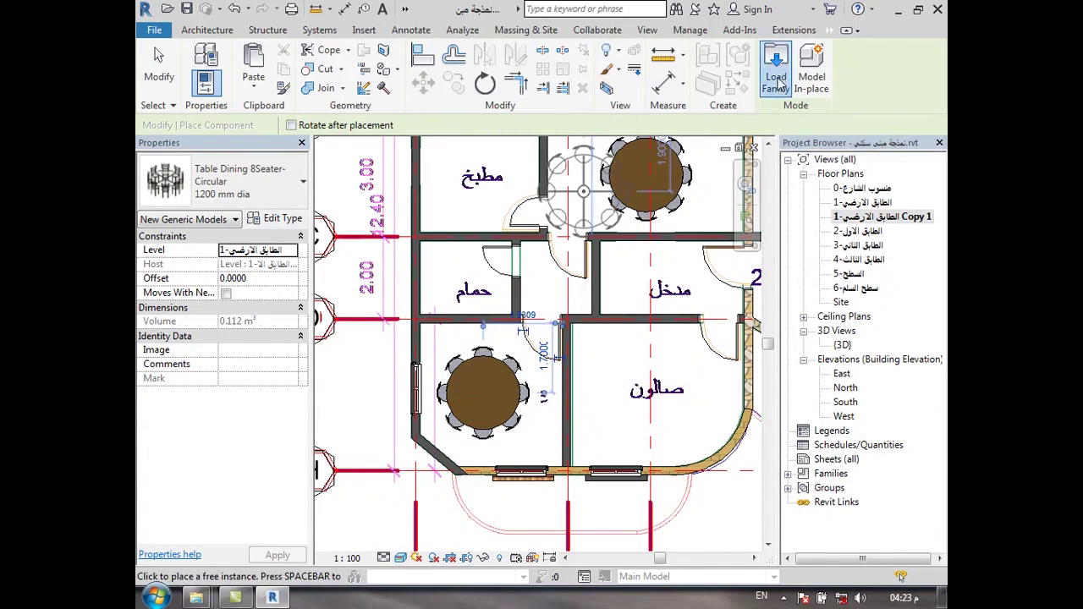
Bring up Load Family again to add more furniture.
left_click(777, 82)
scroll(403, 293, "up", 2)
scroll(404, 293, "up", 2)
Load sectional_sofa_6482.rfa from the residential rooms-and-halls furniture folder.
left_click(370, 317)
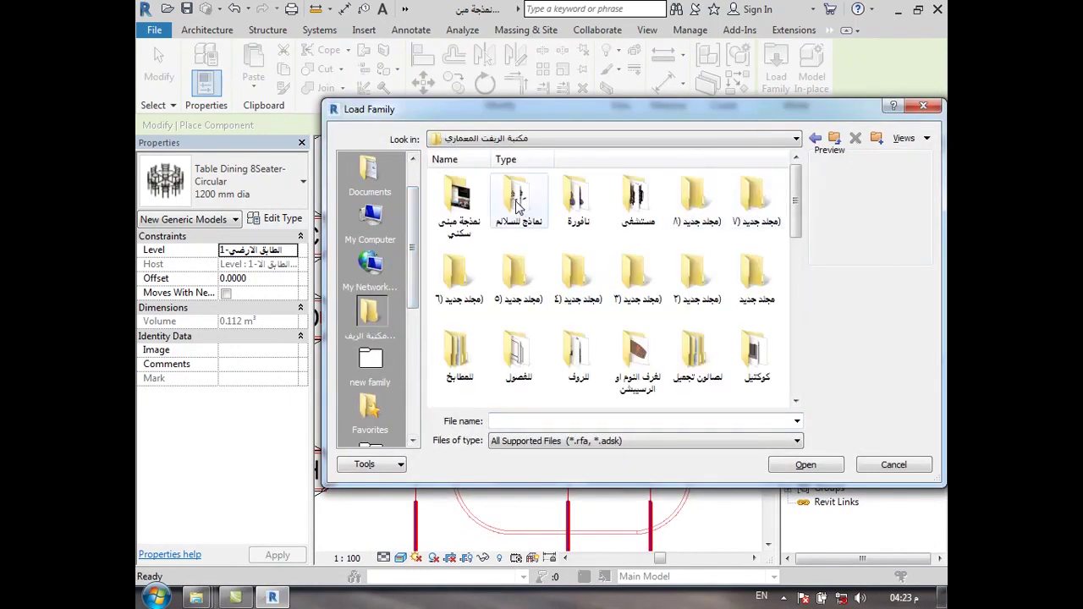
double_click(468, 215)
double_click(761, 203)
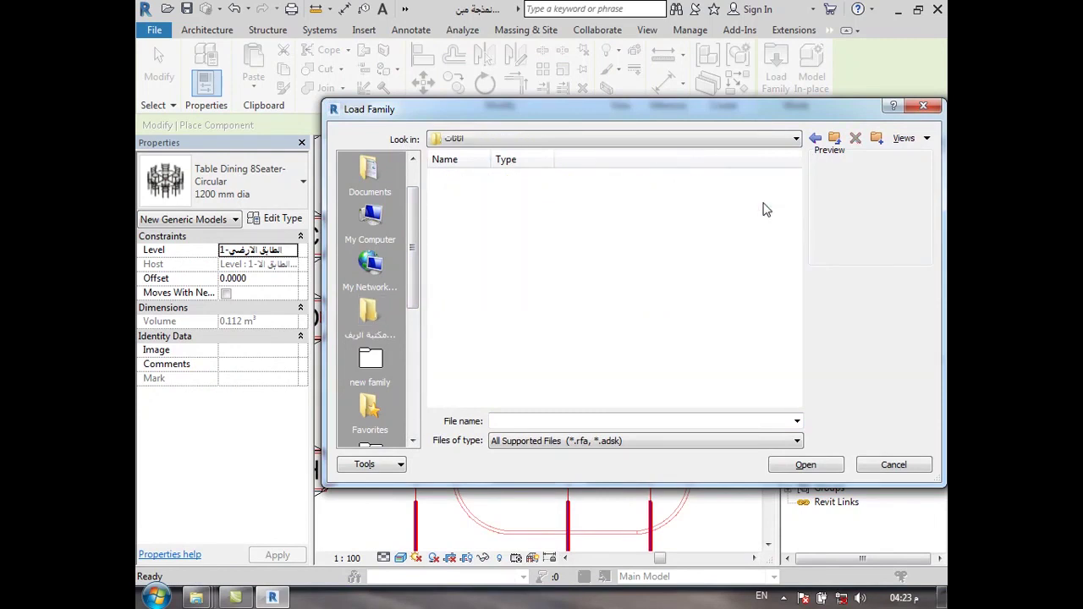
double_click(579, 203)
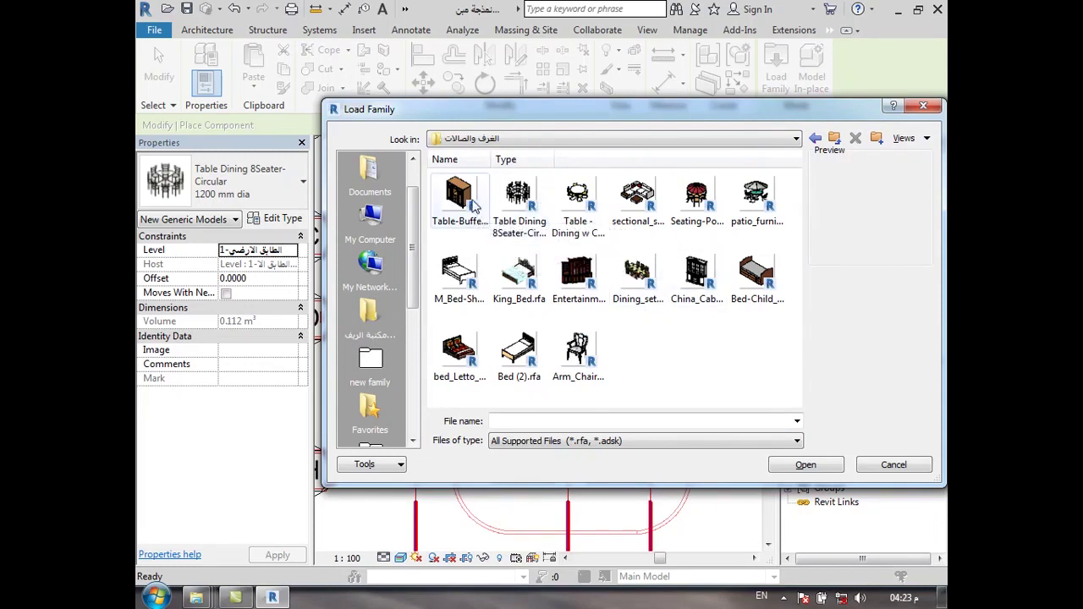
left_click(643, 198)
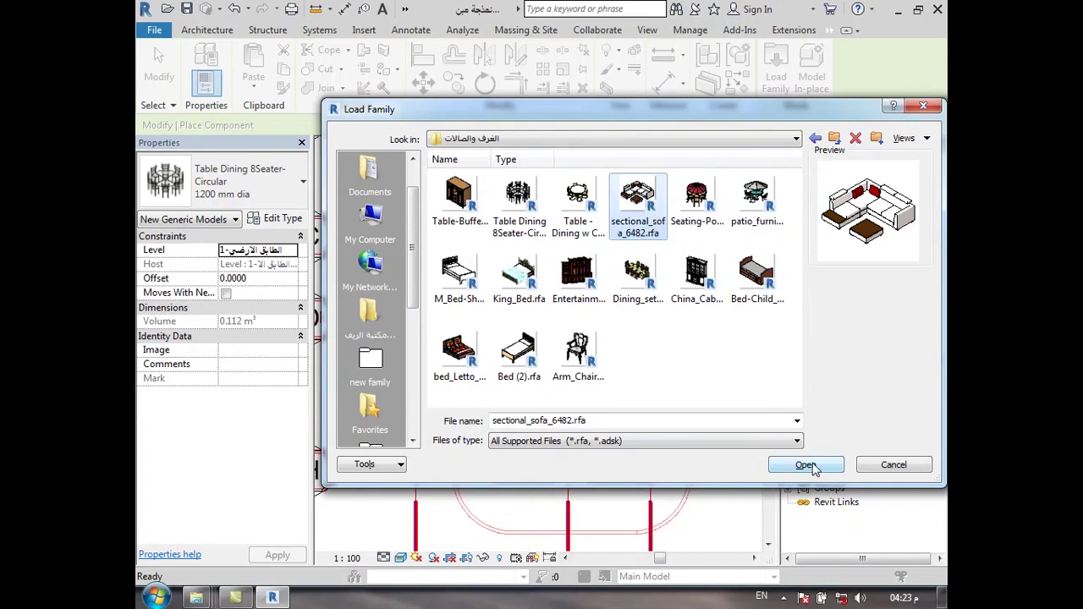
left_click(808, 467)
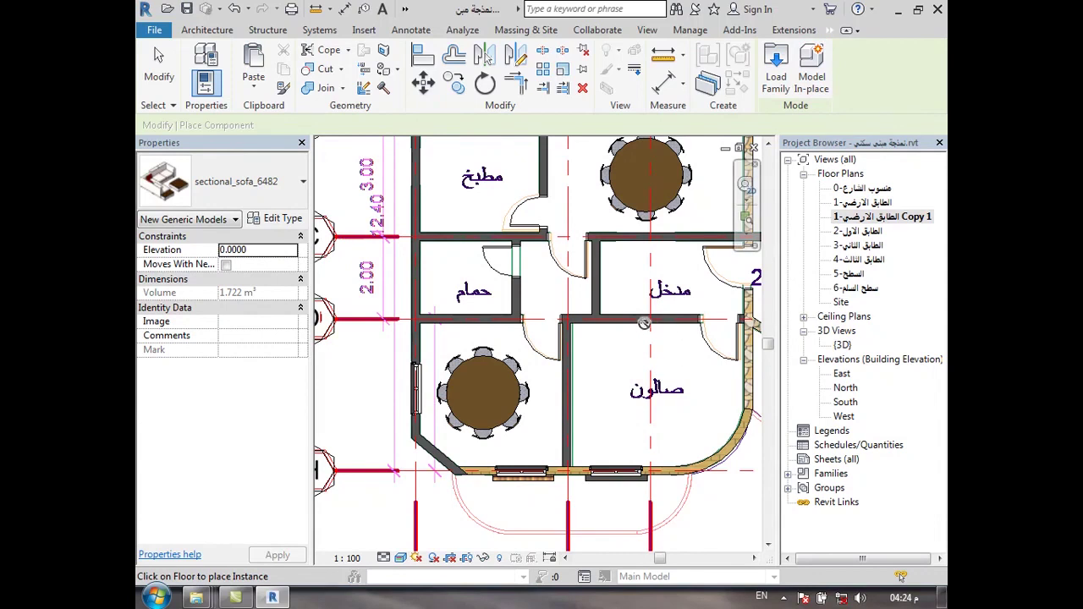
Cancel the Model In-place and Work Plane dialogs without making changes.
left_click(812, 78)
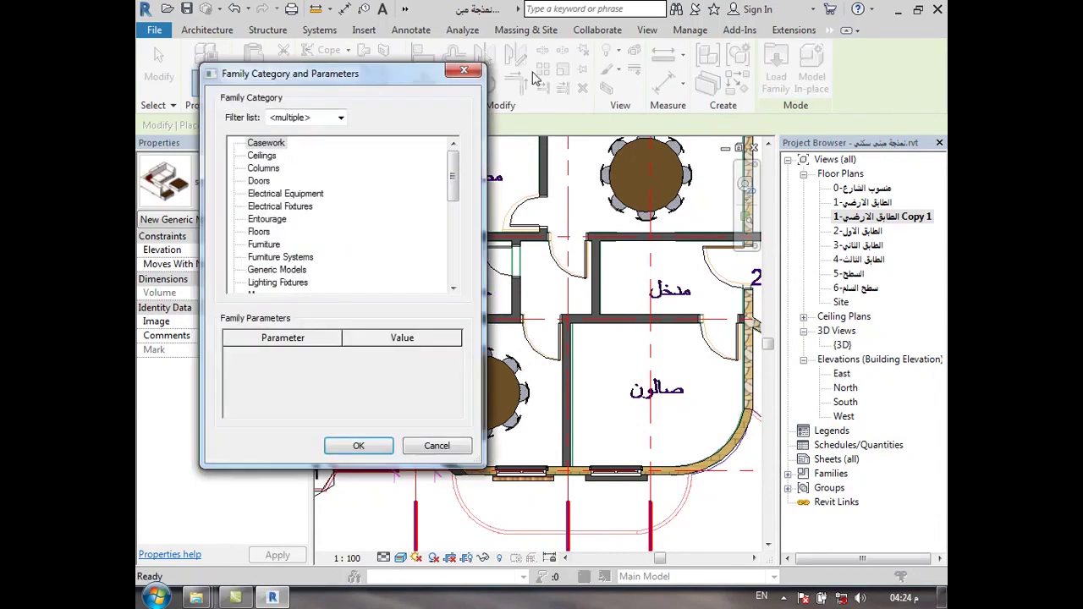
left_click(464, 71)
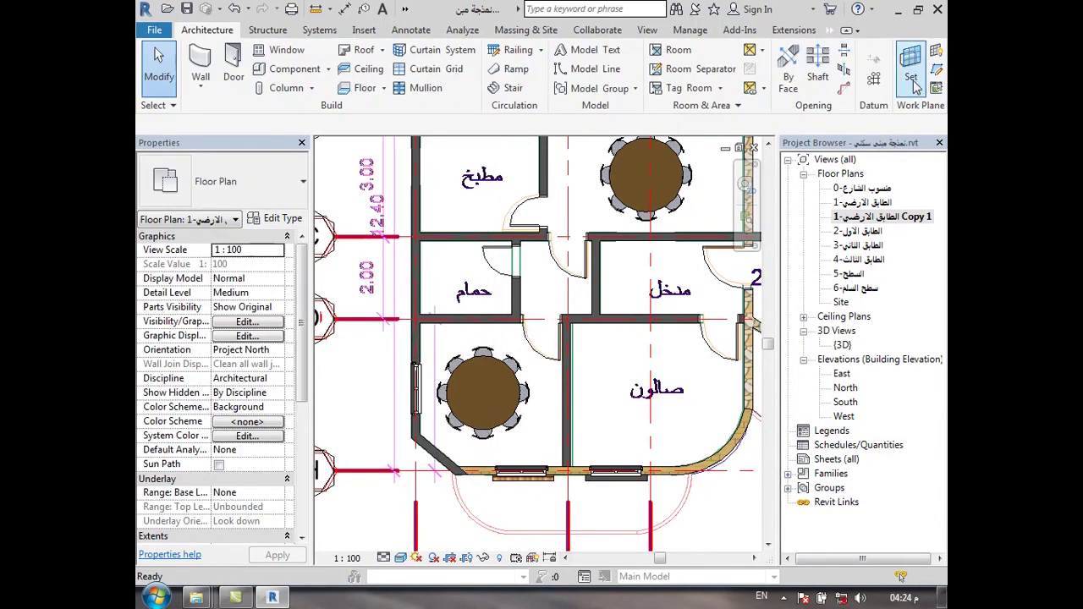
left_click(912, 77)
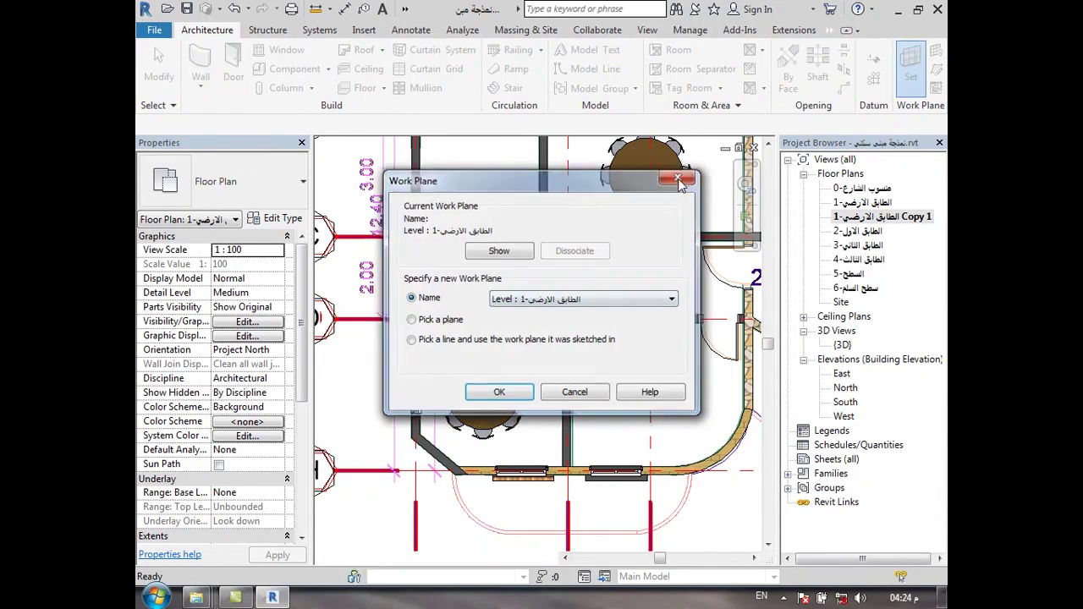
left_click(681, 180)
Start Place a Component, review the component type list, then launch Load Family.
left_click(329, 71)
left_click(292, 90)
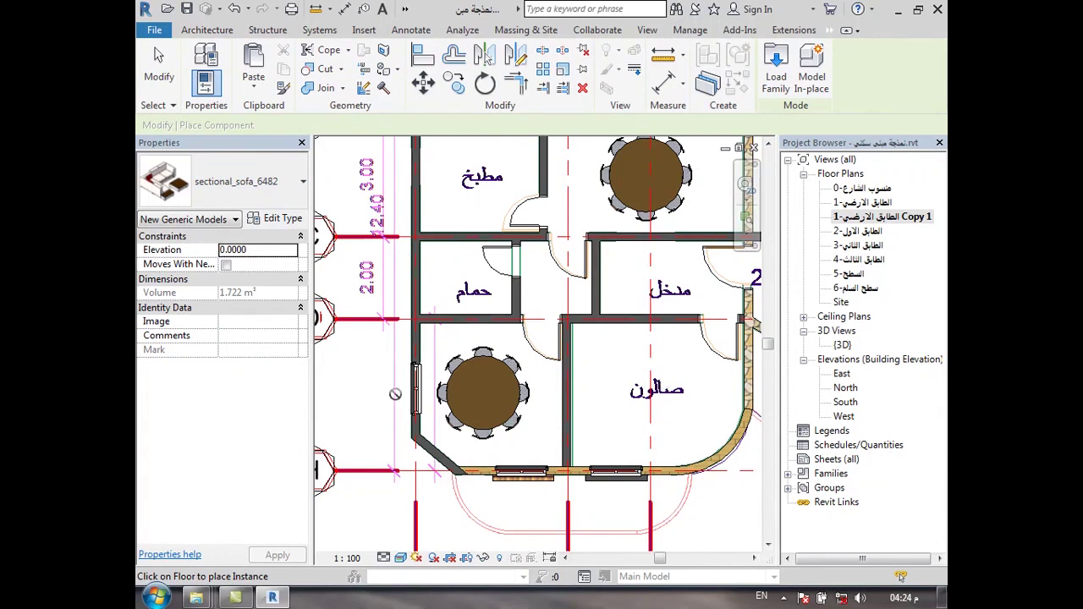
scroll(394, 393, "down", 3)
scroll(394, 394, "down", 2)
scroll(508, 339, "up", 2)
scroll(508, 338, "up", 2)
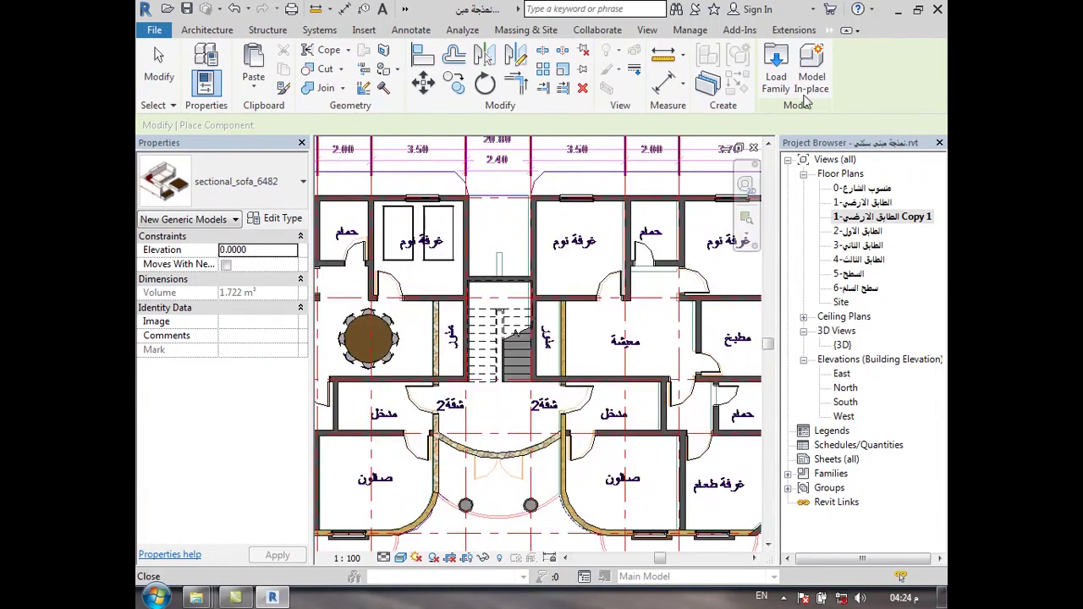
left_click(286, 180)
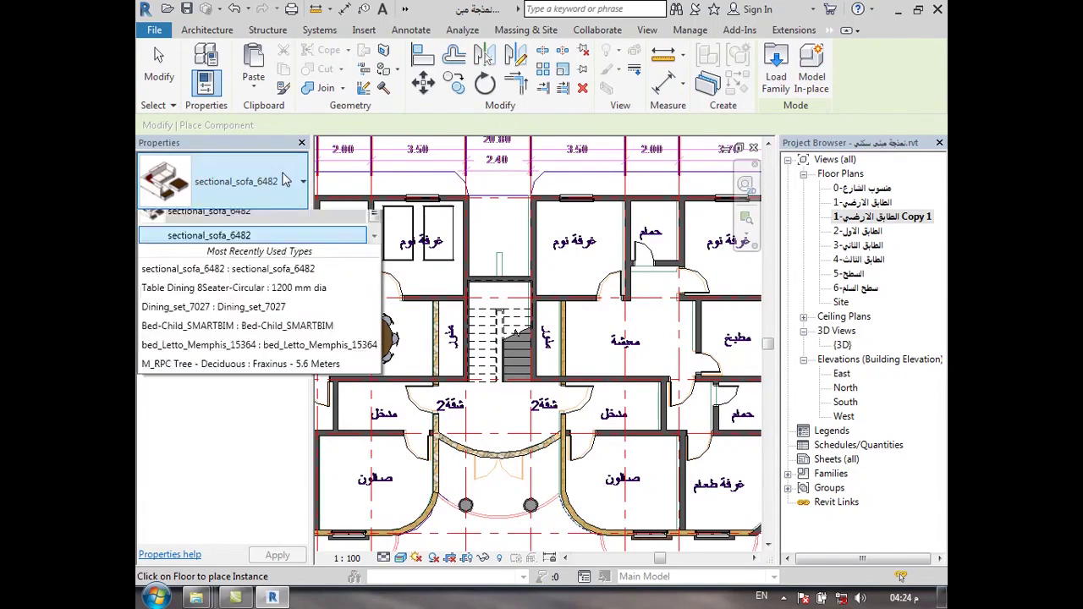
left_click_drag(374, 354, 372, 252)
left_click(297, 161)
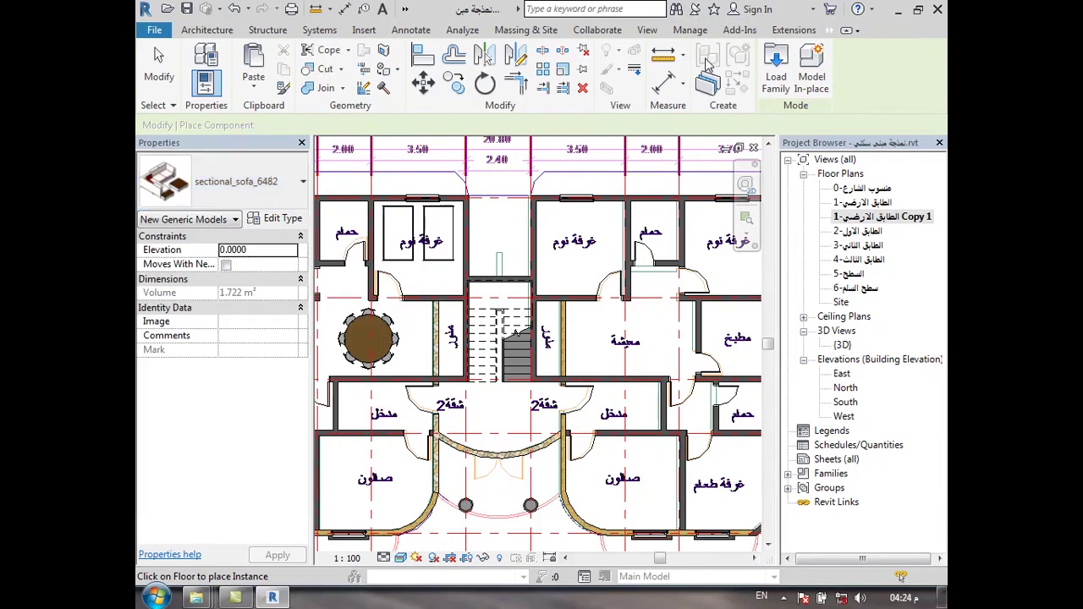
left_click(776, 68)
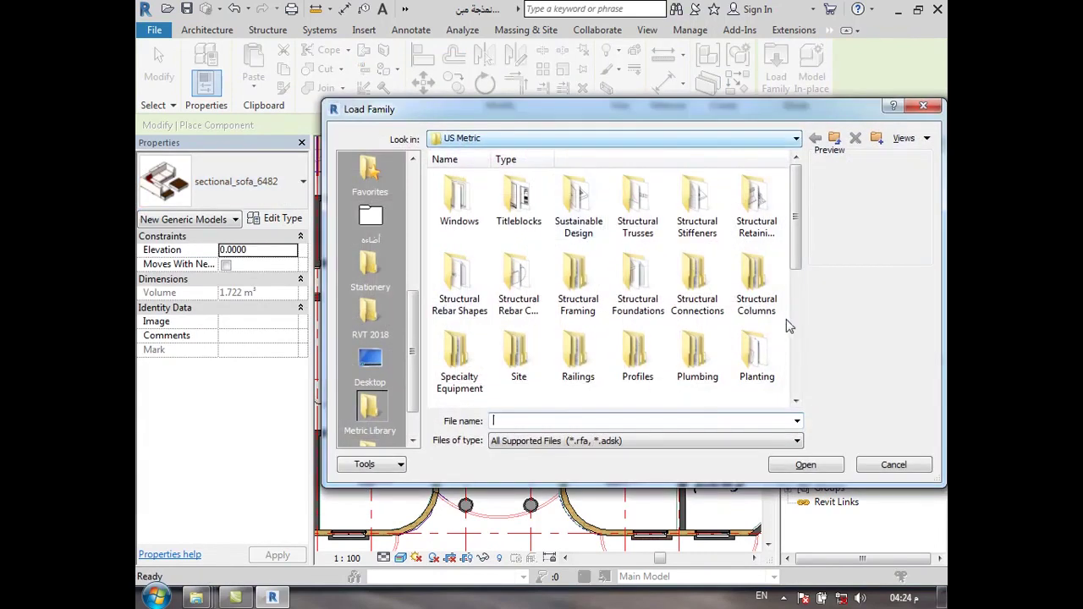
Browse from the RVT 2018 folder into Libraries > US Metric.
left_click_drag(796, 258, 326, 320)
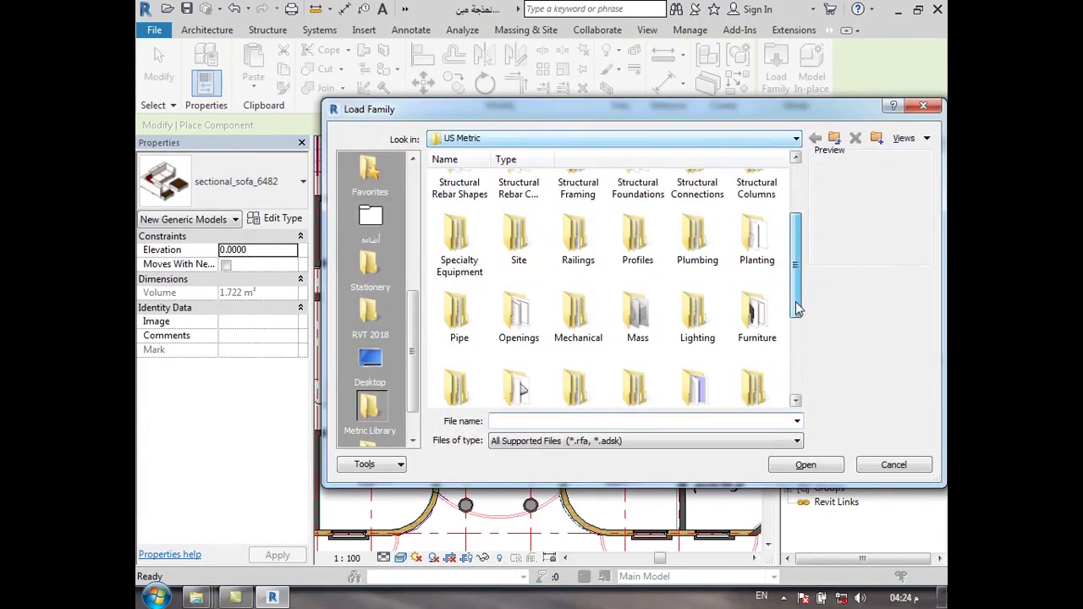
left_click_drag(413, 338, 413, 279)
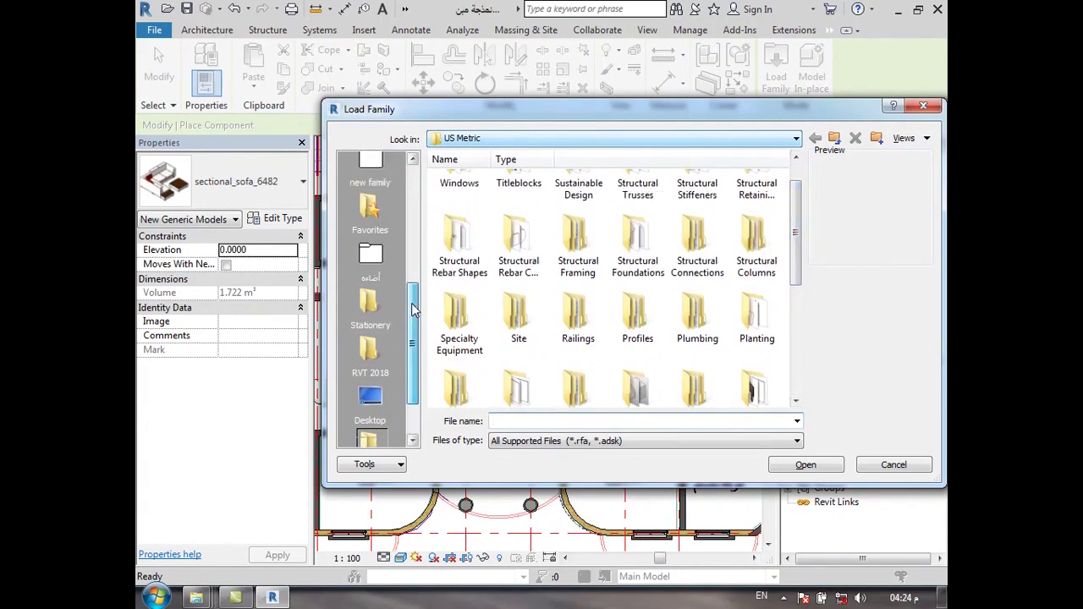
left_click(372, 174)
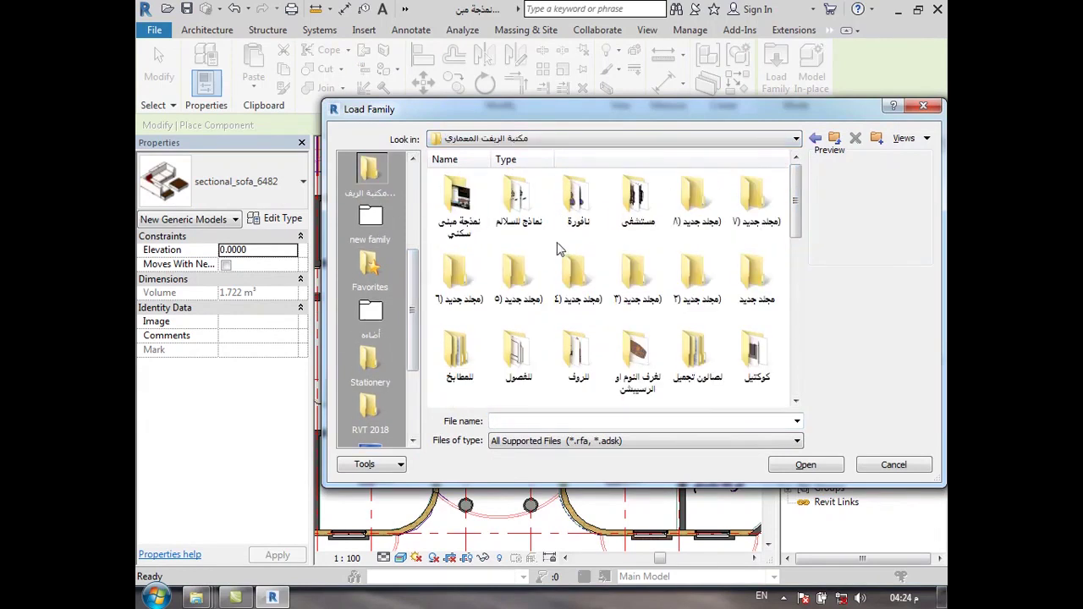
left_click_drag(413, 311, 409, 347)
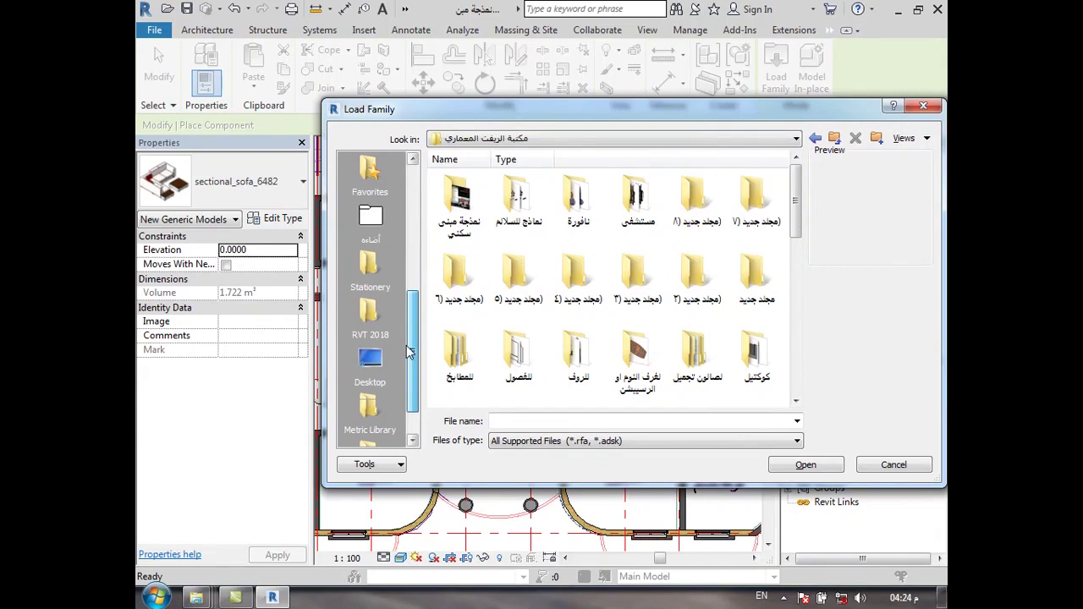
left_click(370, 318)
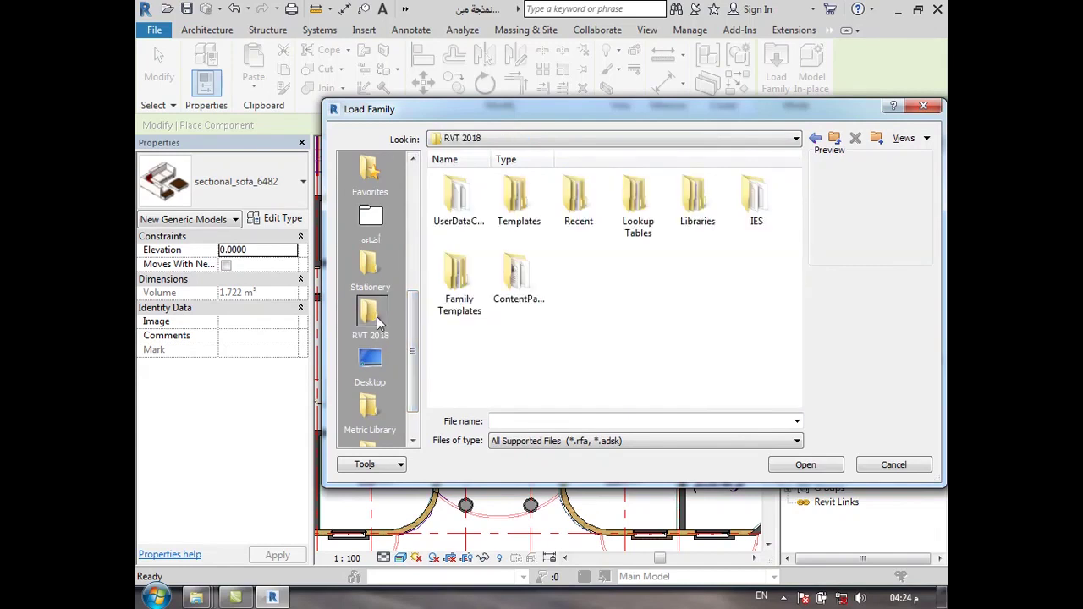
double_click(696, 199)
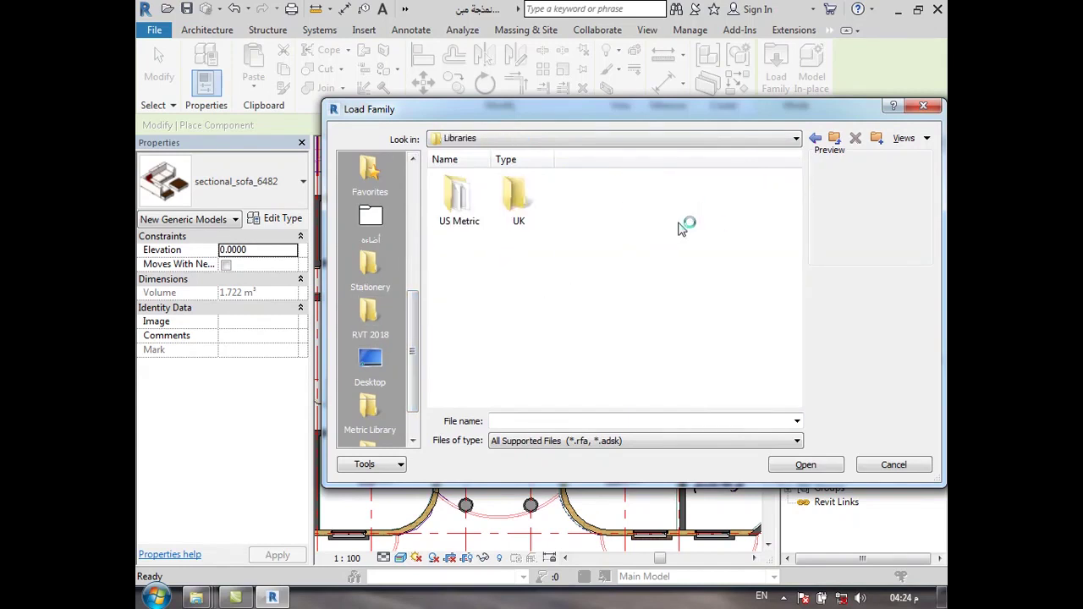
double_click(472, 210)
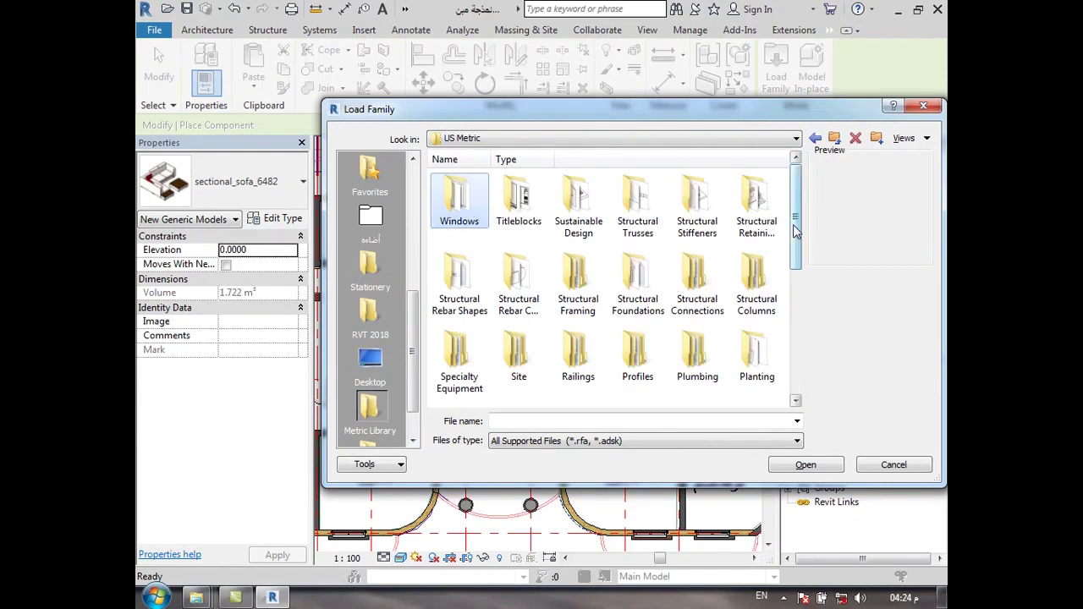
Check the Lighting and Planting folders, then load M_Sofa.rfa from Furniture > Seating.
left_click_drag(795, 231, 798, 246)
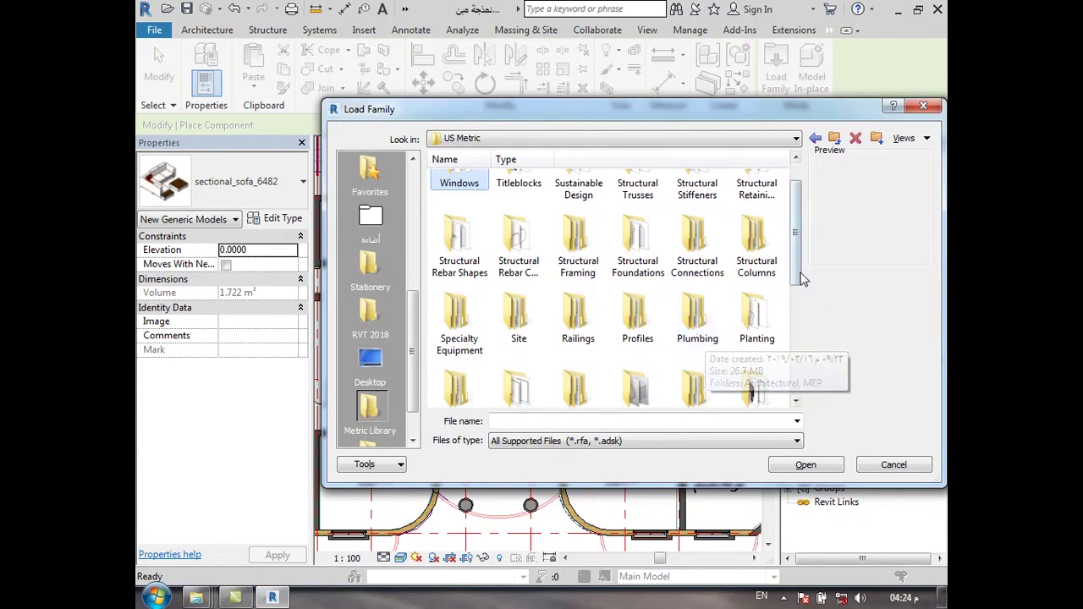
left_click_drag(795, 275, 796, 305)
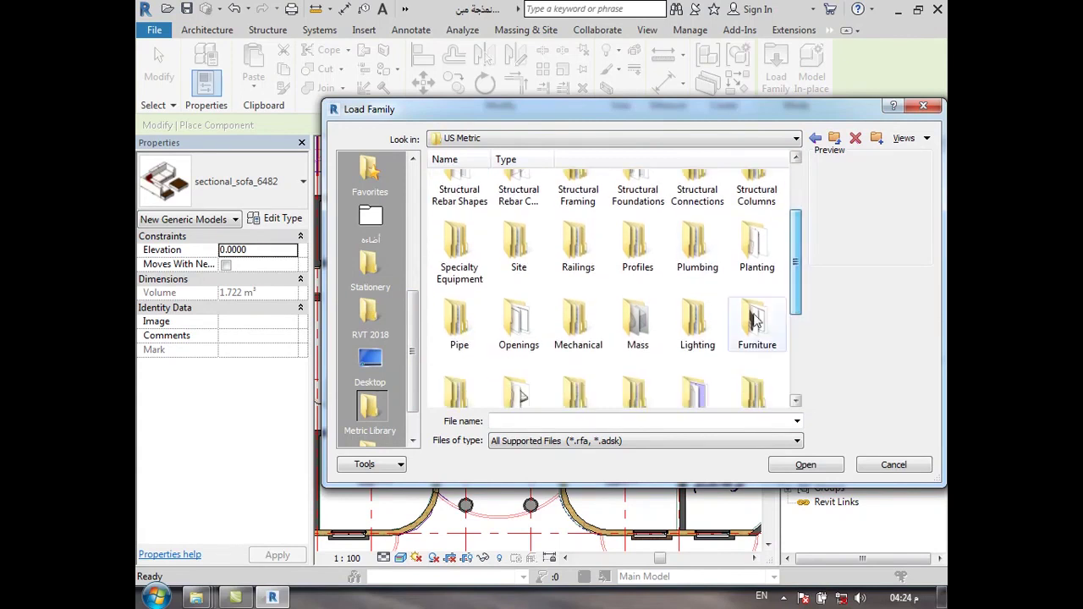
double_click(697, 321)
key("BackSpace")
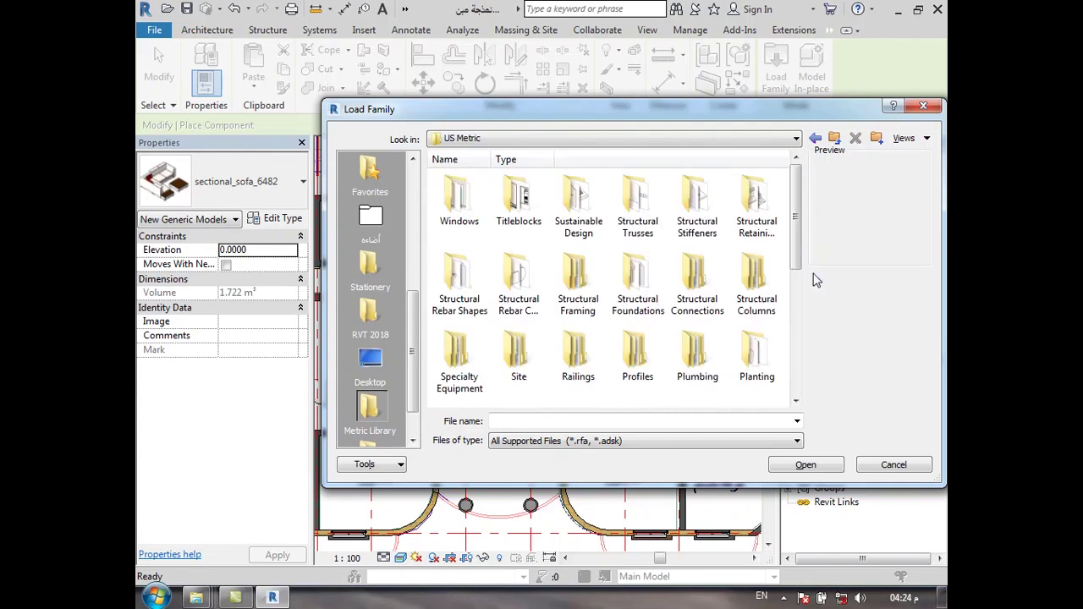
double_click(758, 357)
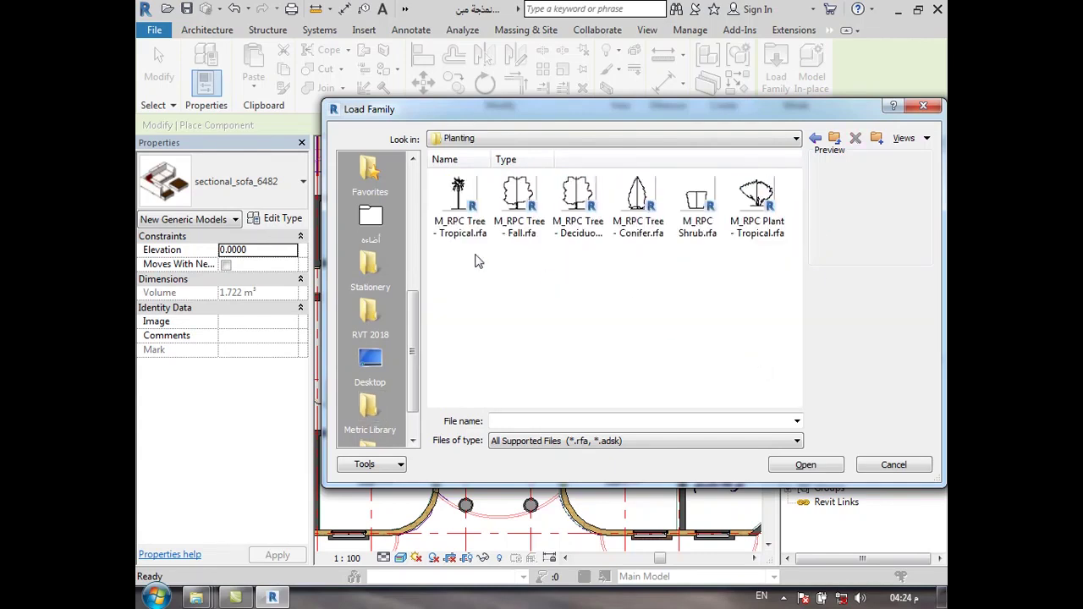
key("BackSpace")
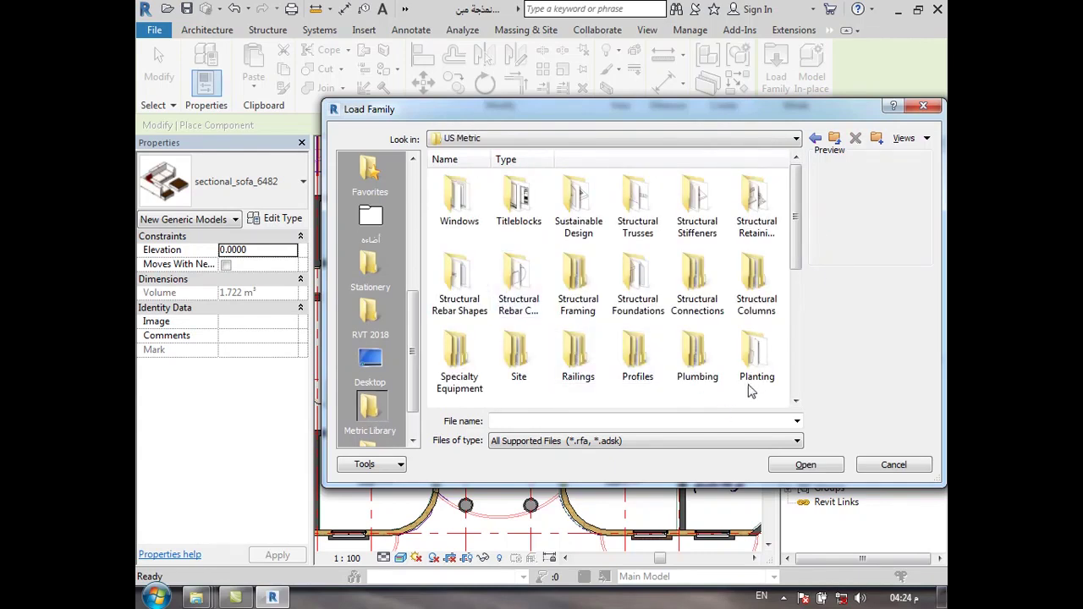
left_click_drag(797, 258, 798, 310)
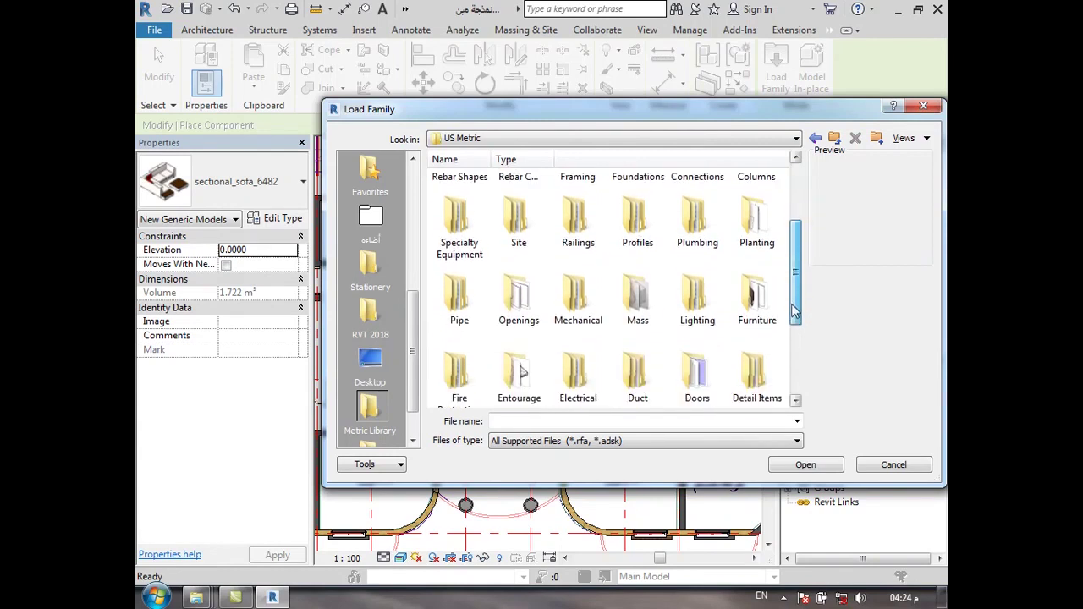
double_click(777, 307)
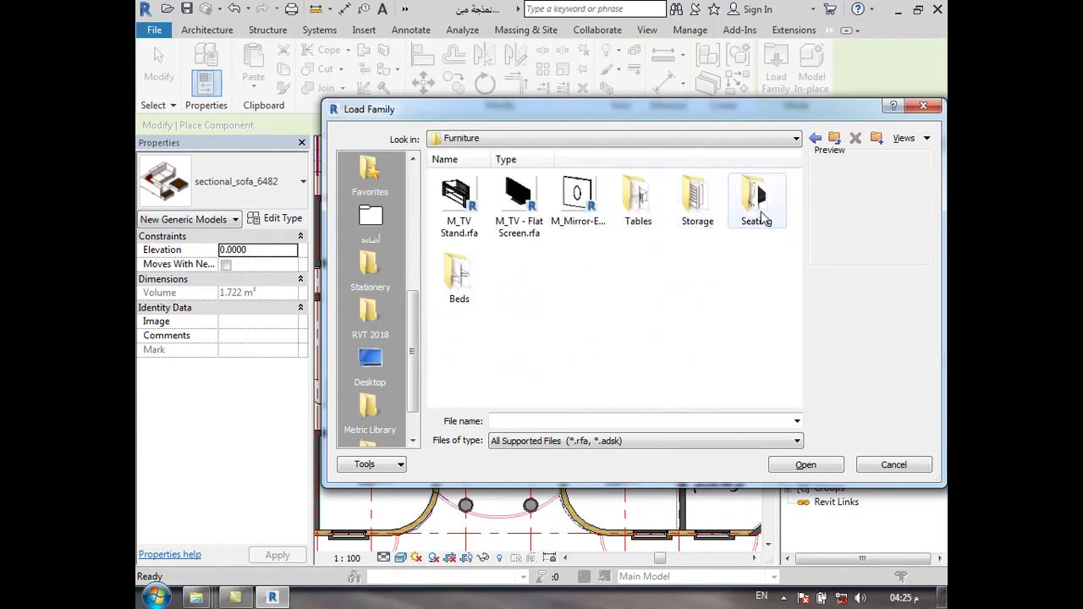
double_click(757, 207)
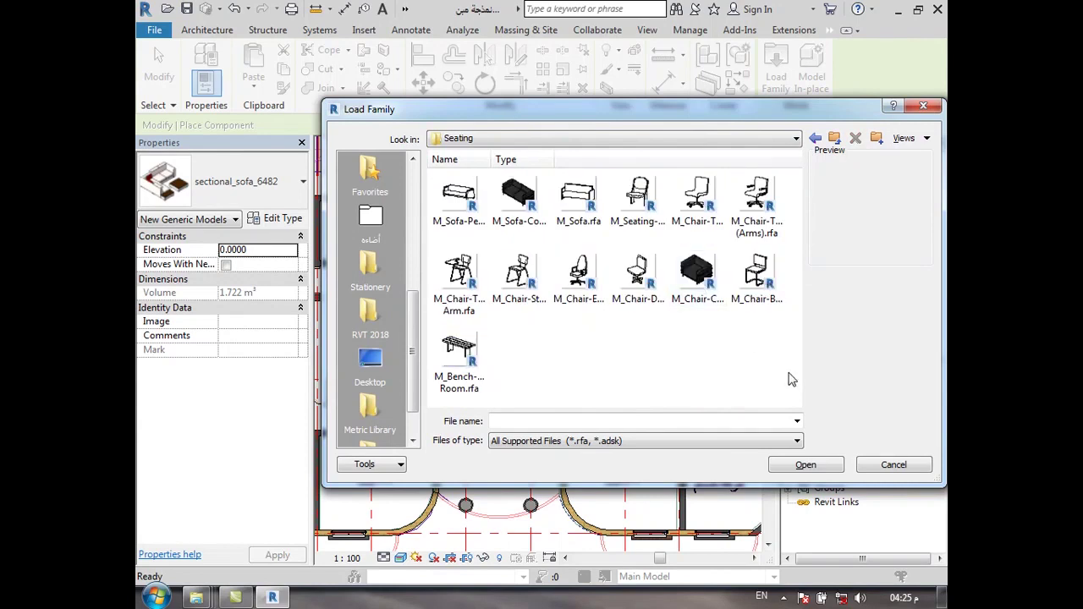
left_click(584, 195)
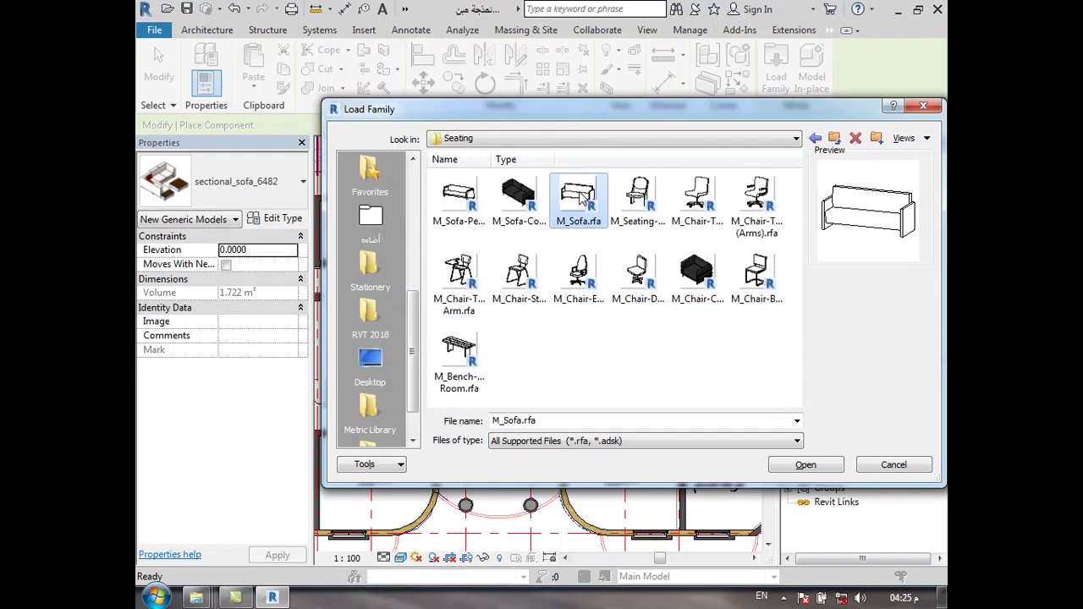
left_click(796, 465)
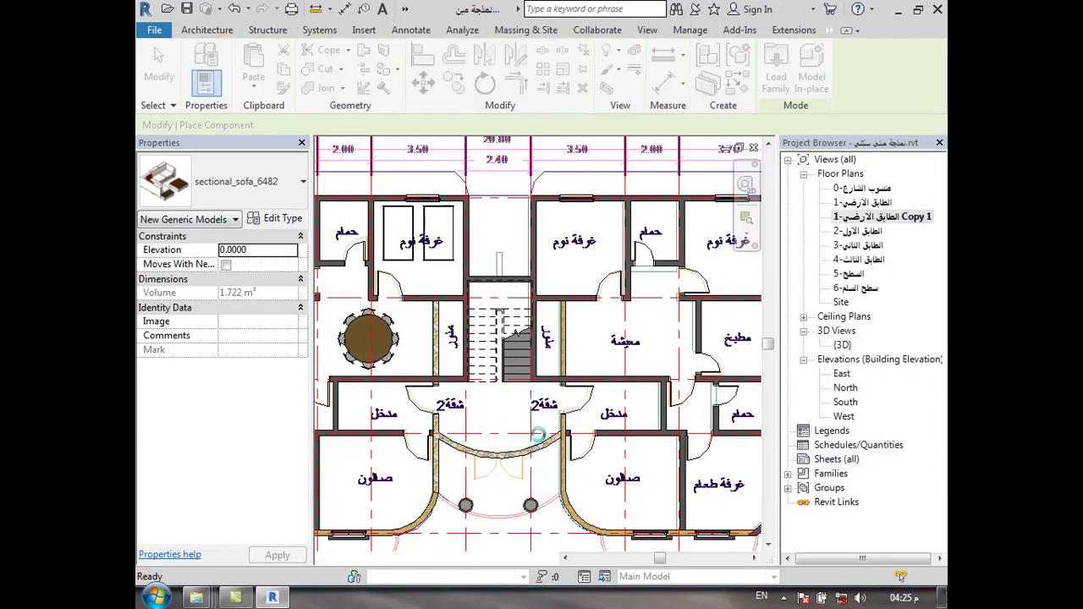
Rotate the M_Sofa horizontal and place it along the salon's bottom wall.
scroll(609, 450, "up", 2)
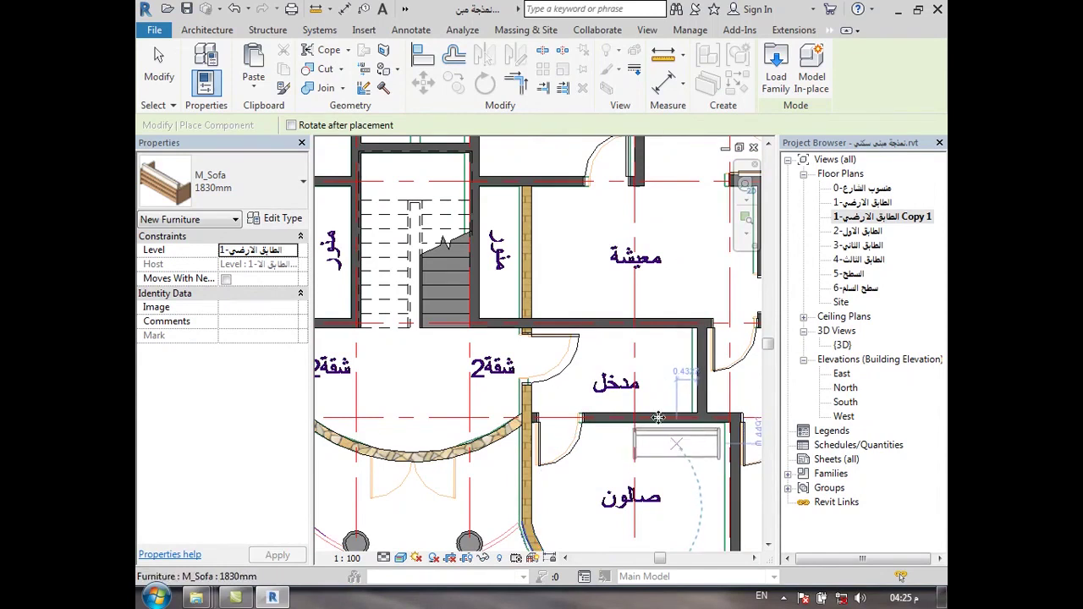
scroll(659, 417, "down", 2)
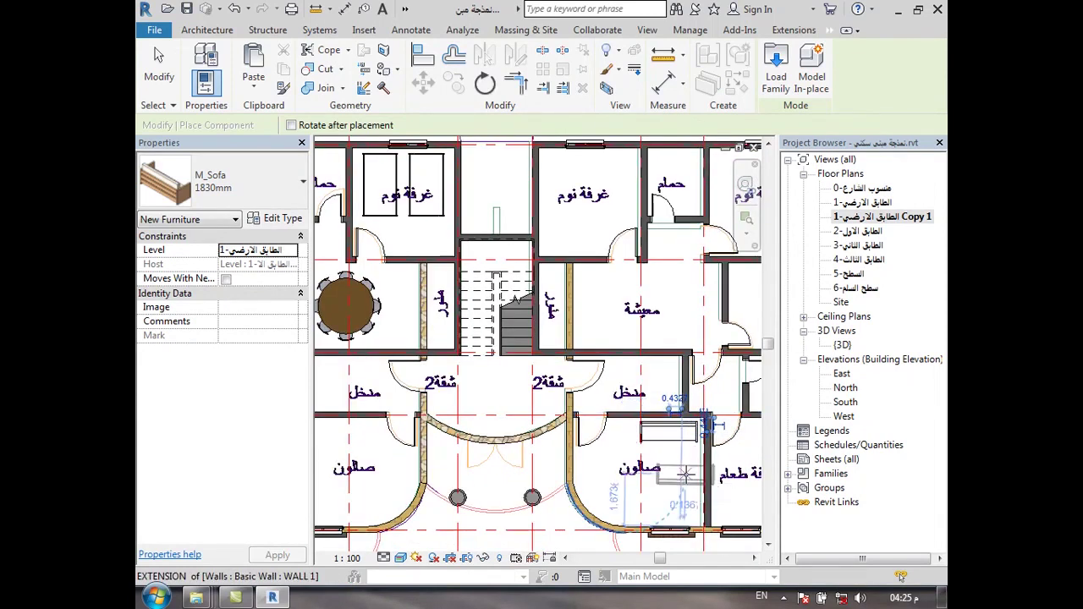
key("space")
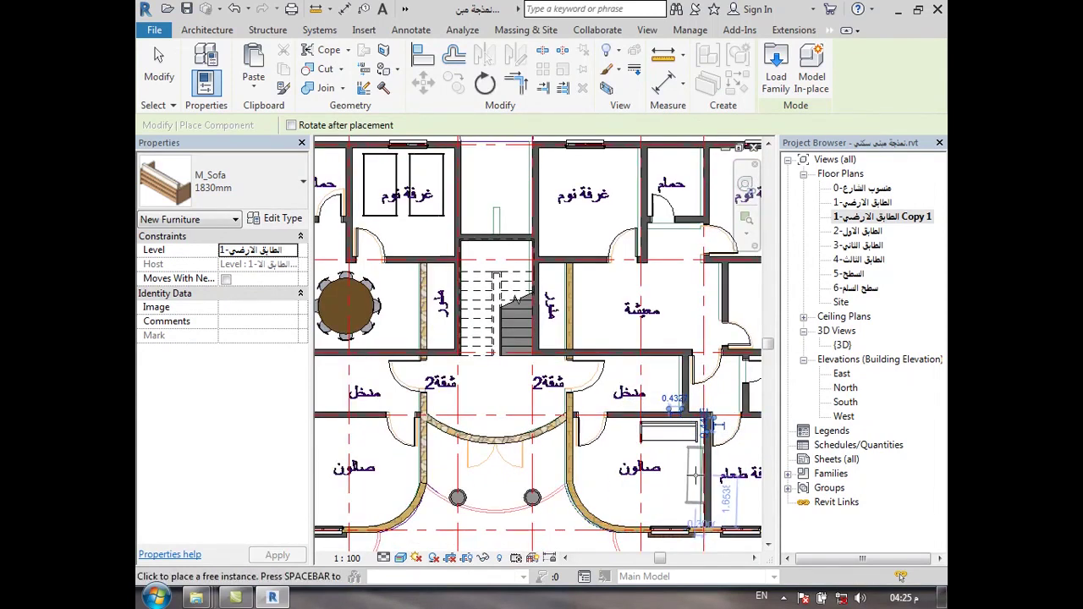
scroll(694, 474, "up", 2)
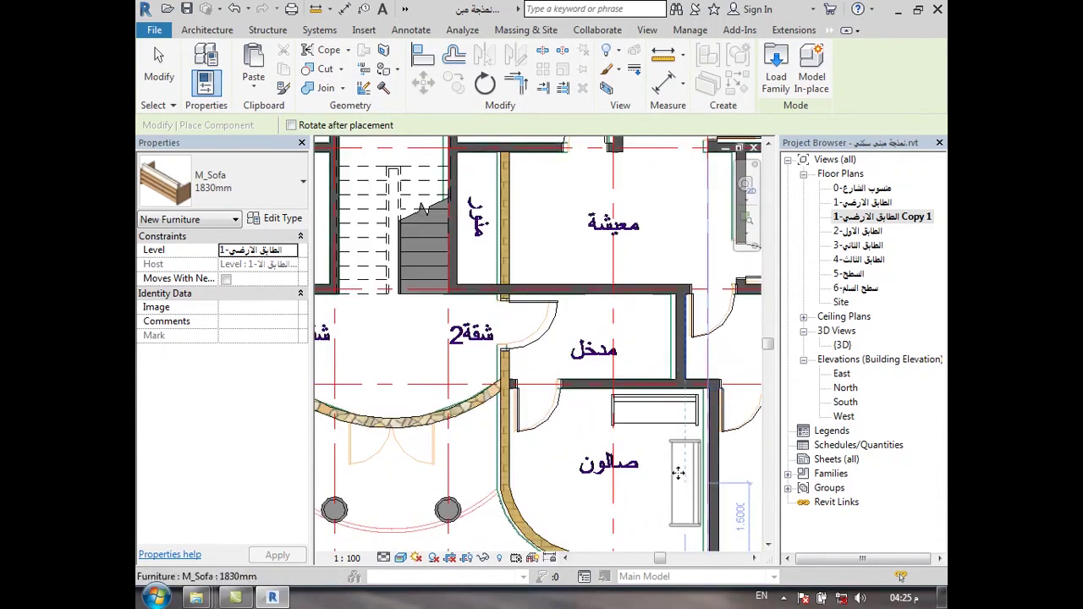
scroll(678, 473, "down", 2)
scroll(678, 472, "down", 1)
key("space")
left_click(641, 496)
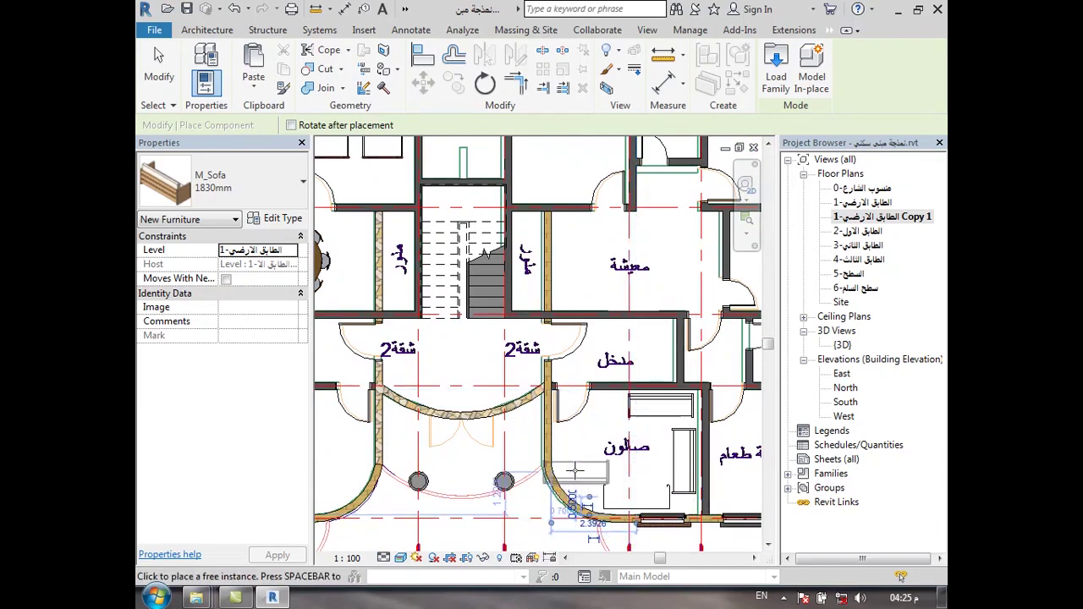
Turn a second sofa a quarter turn and place it against the curved wall.
key("space")
key("space")
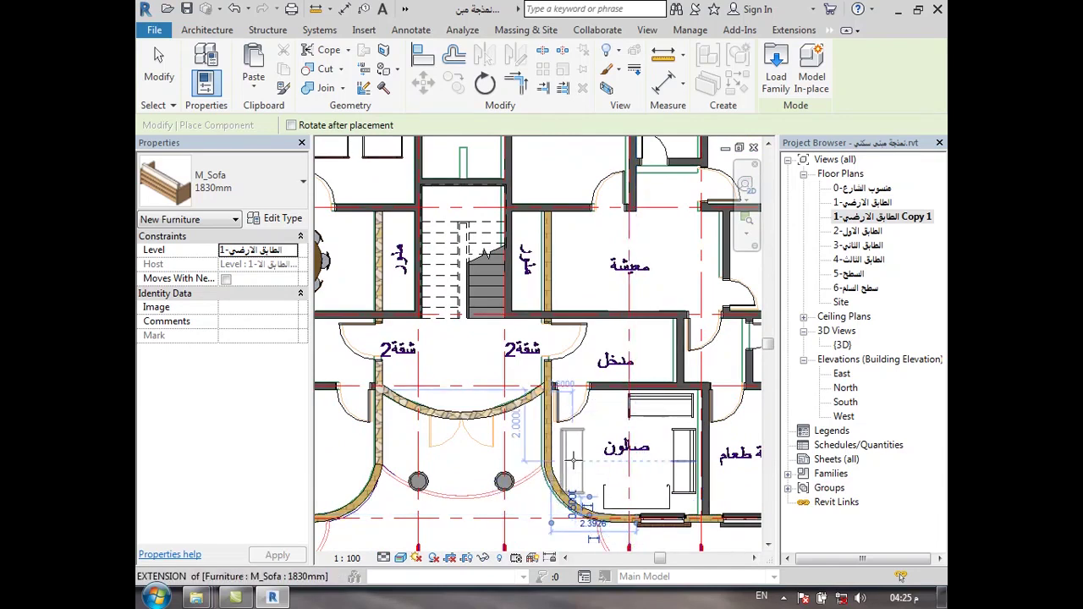
left_click(573, 460)
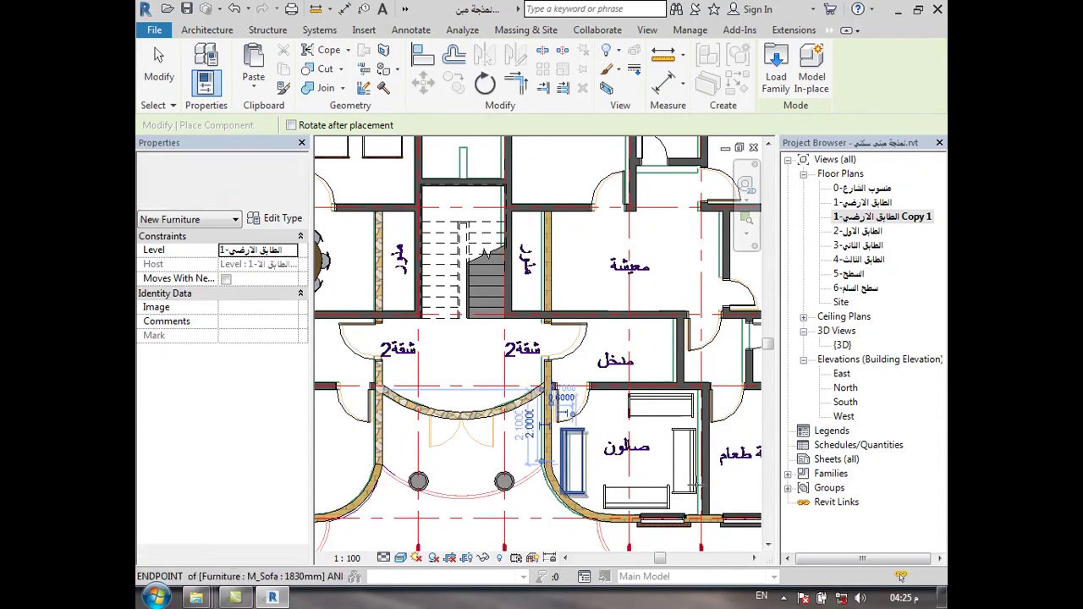
scroll(713, 494, "down", 3)
key("Escape")
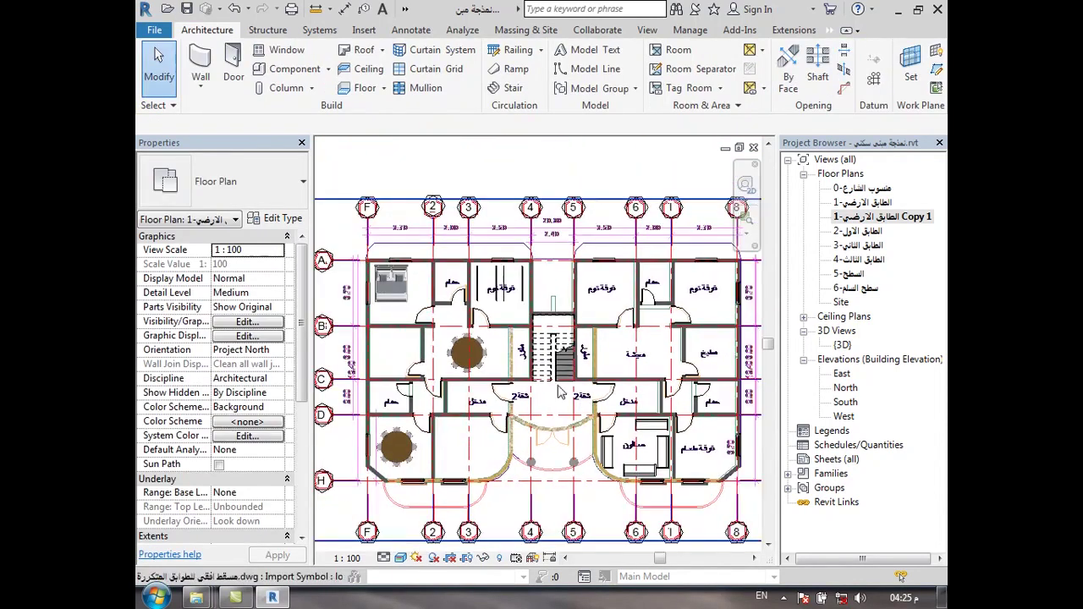
left_click(329, 70)
Start Place a Component and browse Load Family to the مكتبة الريفت المعماري folder.
left_click(334, 95)
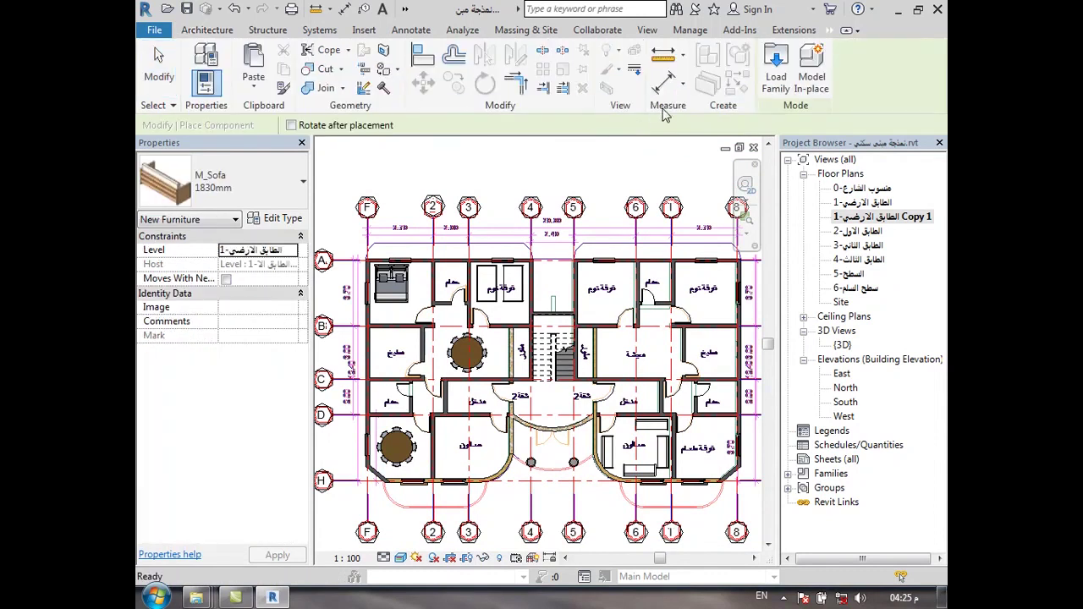
left_click(773, 85)
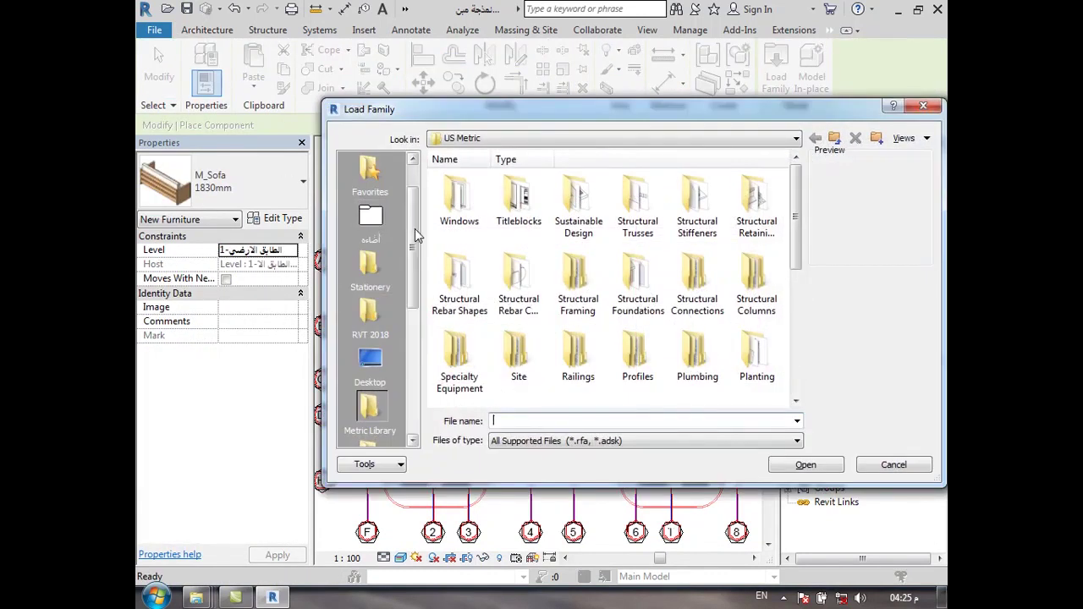
scroll(415, 228, "down", 2)
left_click(368, 315)
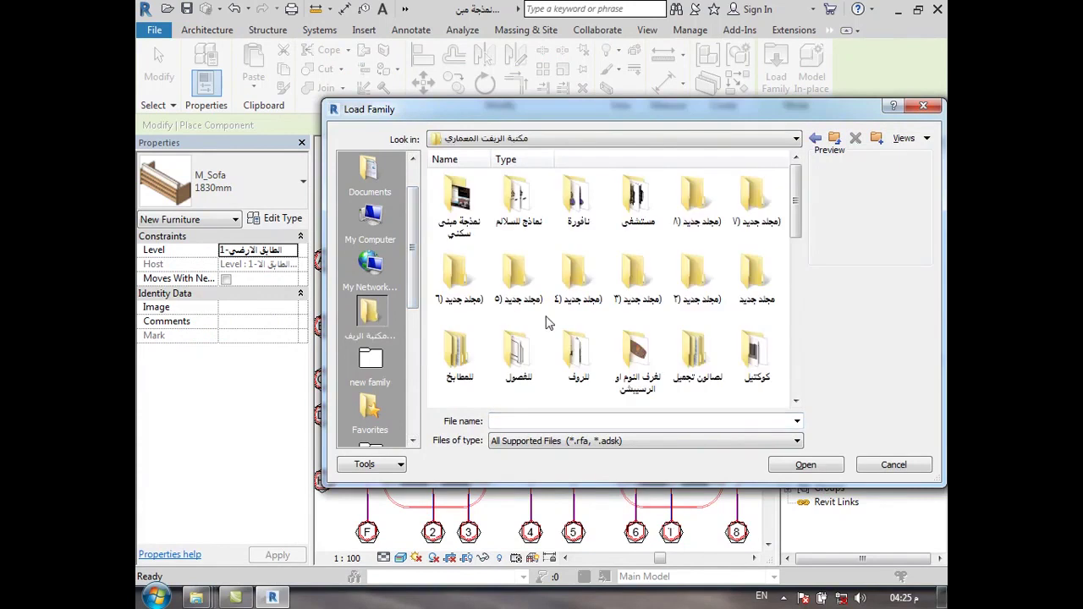
left_click_drag(795, 207, 787, 320)
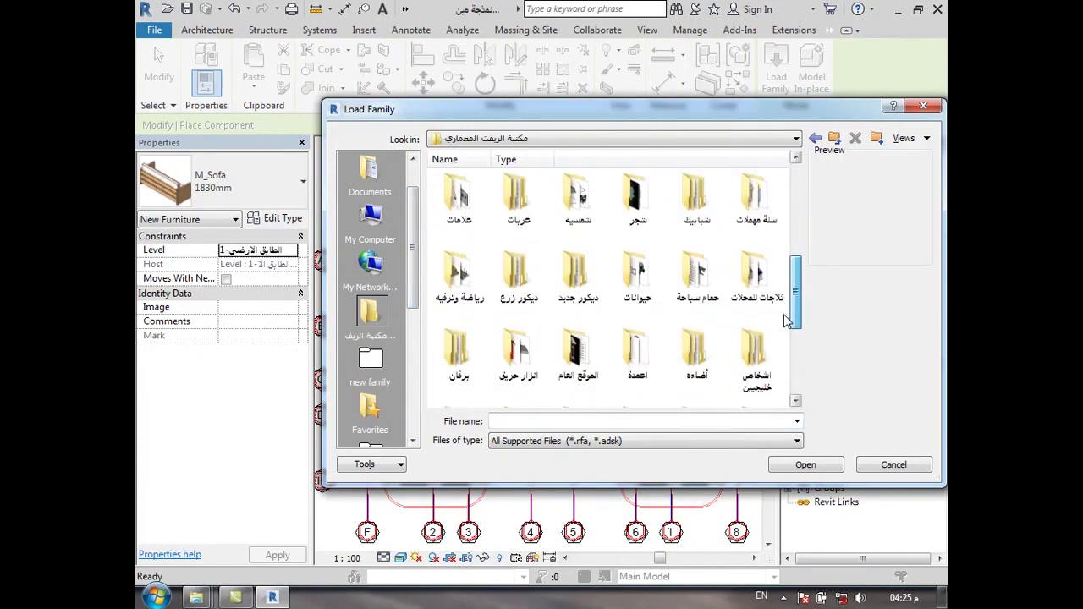
mouse_move(788, 320)
left_mouse_down()
mouse_move(791, 364)
mouse_move(785, 239)
mouse_move(787, 275)
left_mouse_up()
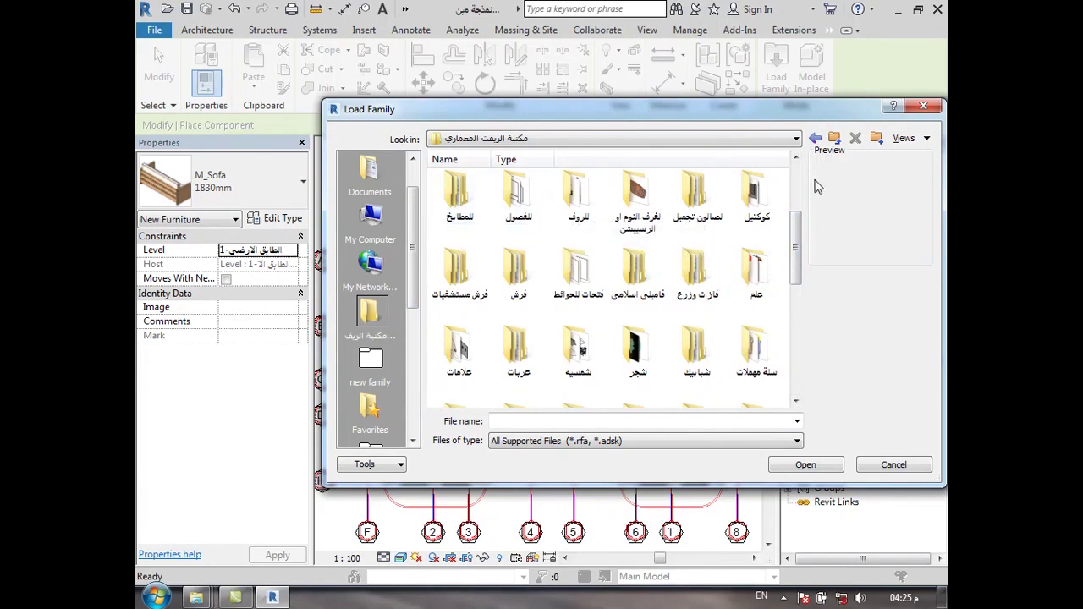
Load Complete_Kitchen_12467.rfa from نمذجة مبنى سكني > اثاثات > مطبخ, after previewing Kitchen_6120.
double_click(459, 345)
double_click(459, 210)
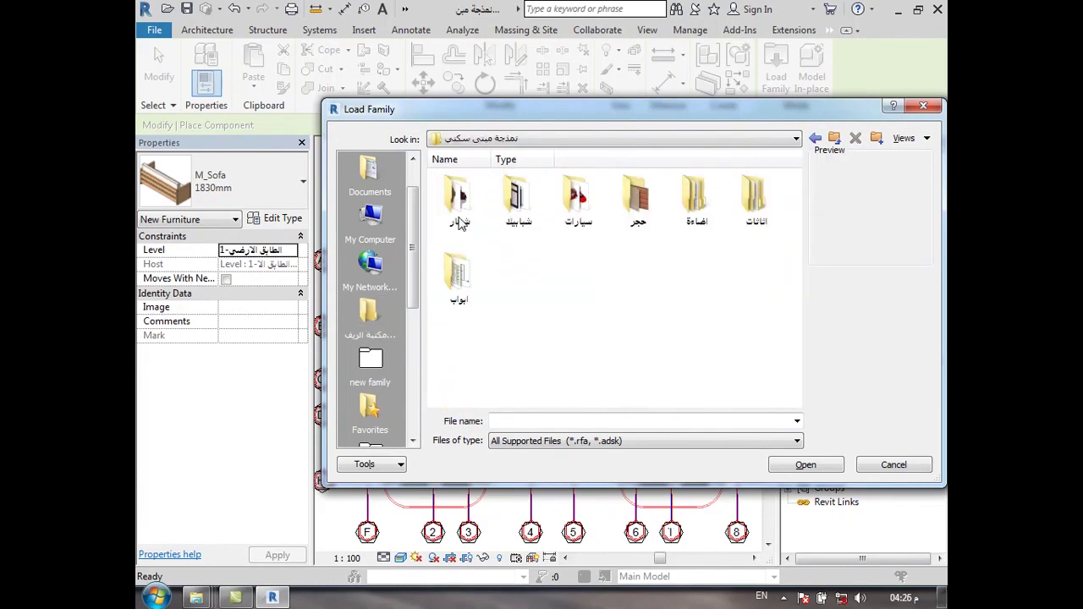
double_click(756, 199)
double_click(472, 214)
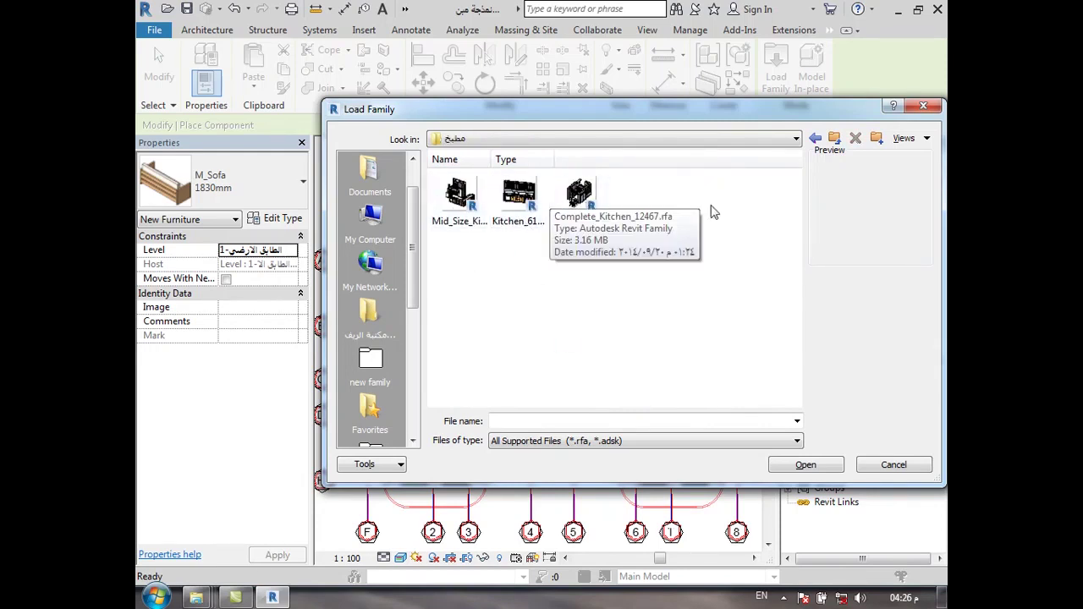
left_click(573, 211)
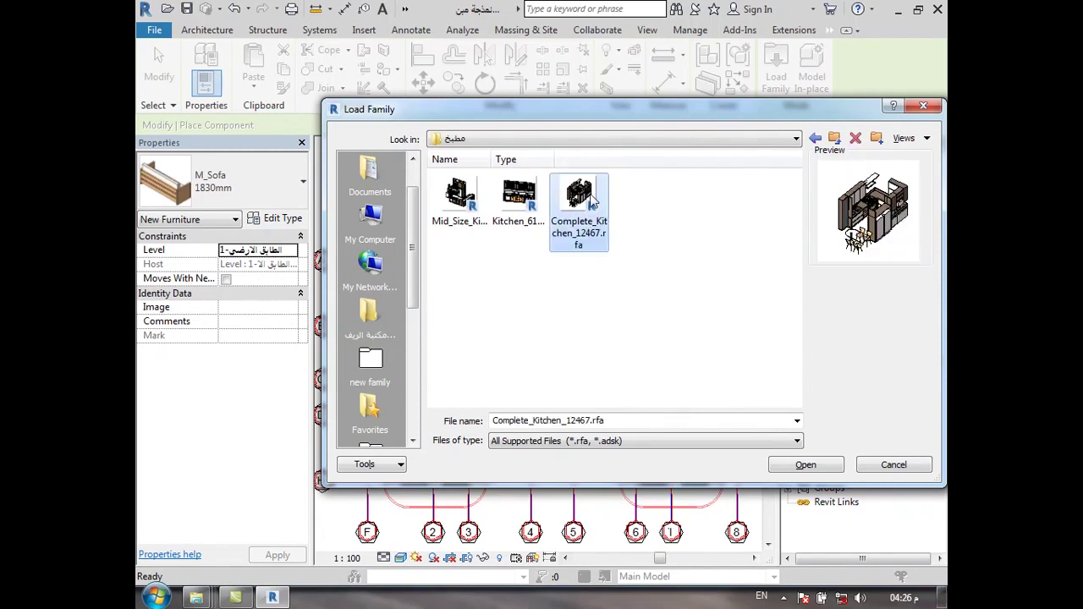
left_click(521, 196)
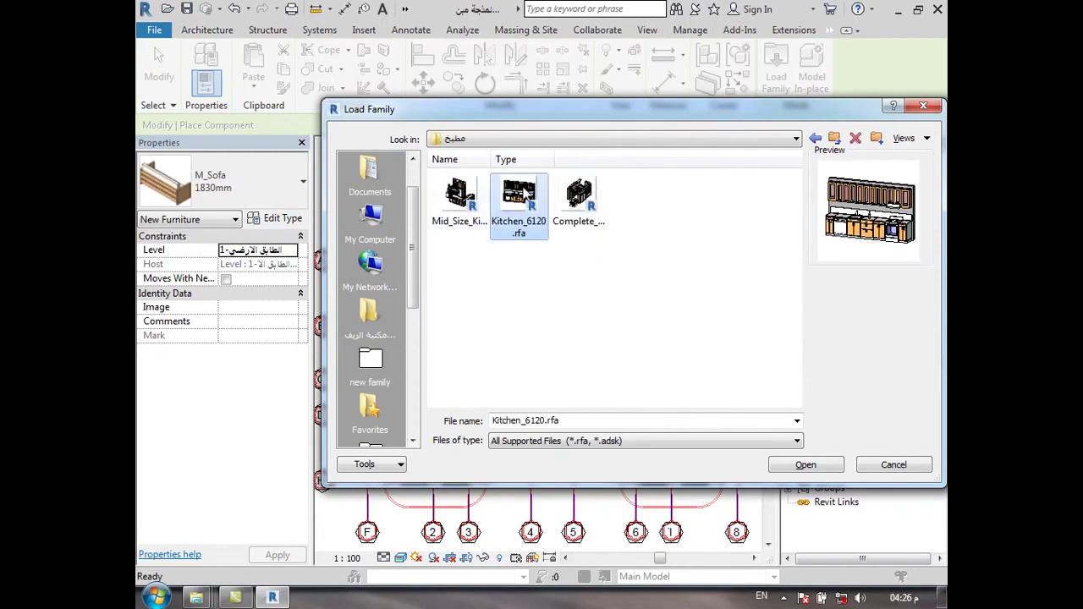
left_click(579, 199)
left_click(800, 465)
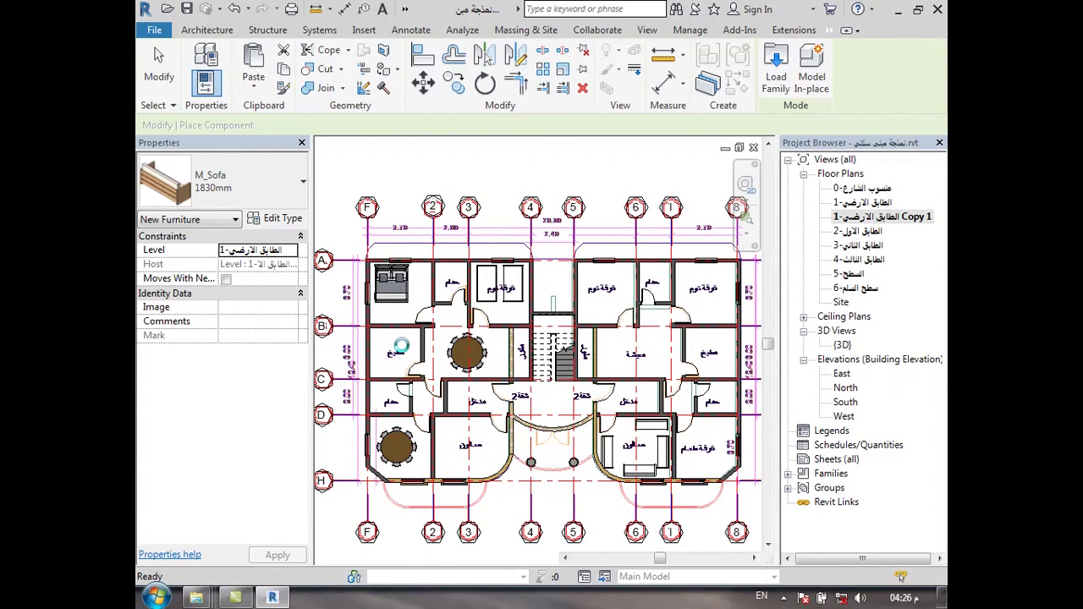
Zoom in on the upper-left kitchen, cancel the Complete Kitchen placement, and open the Component options.
scroll(403, 349, "up", 2)
scroll(405, 354, "up", 3)
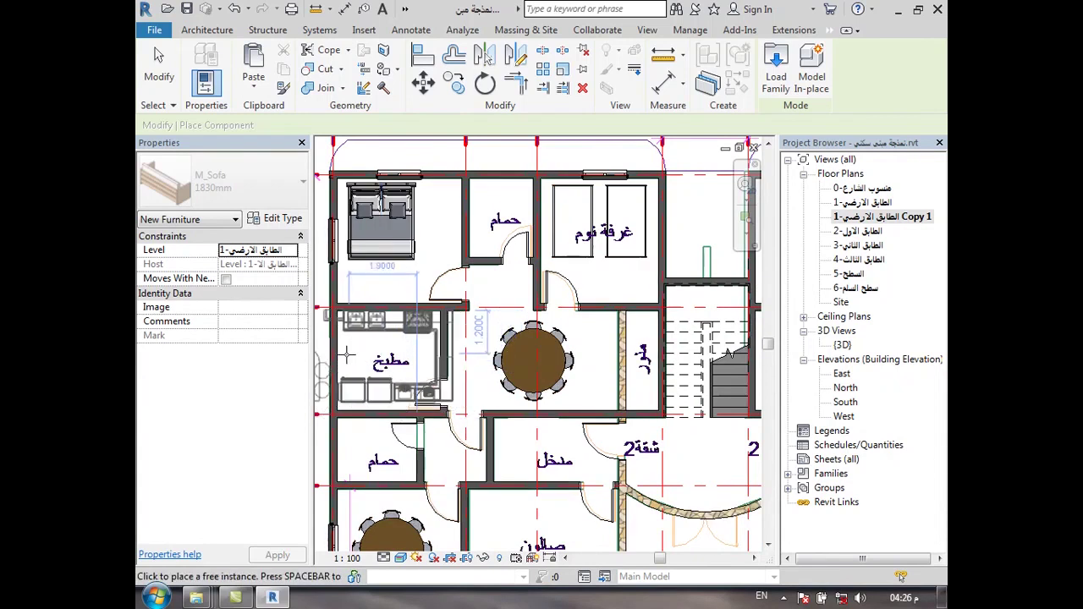
key("Escape")
key("Escape")
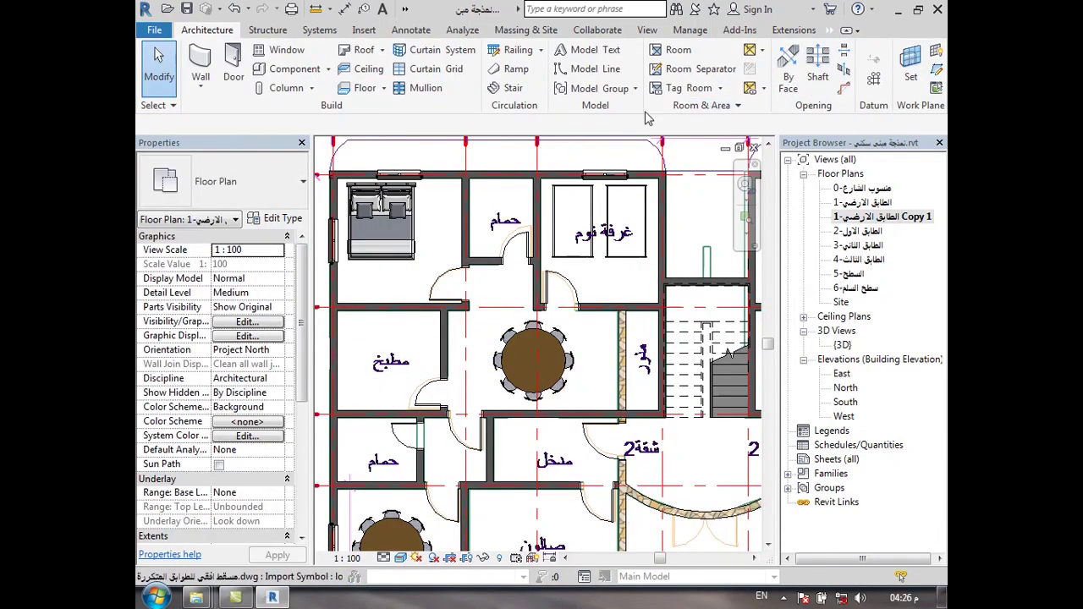
left_click(329, 70)
Start a component, open Load Family, and browse the architectural Revit library's kitchens folder.
left_click(342, 94)
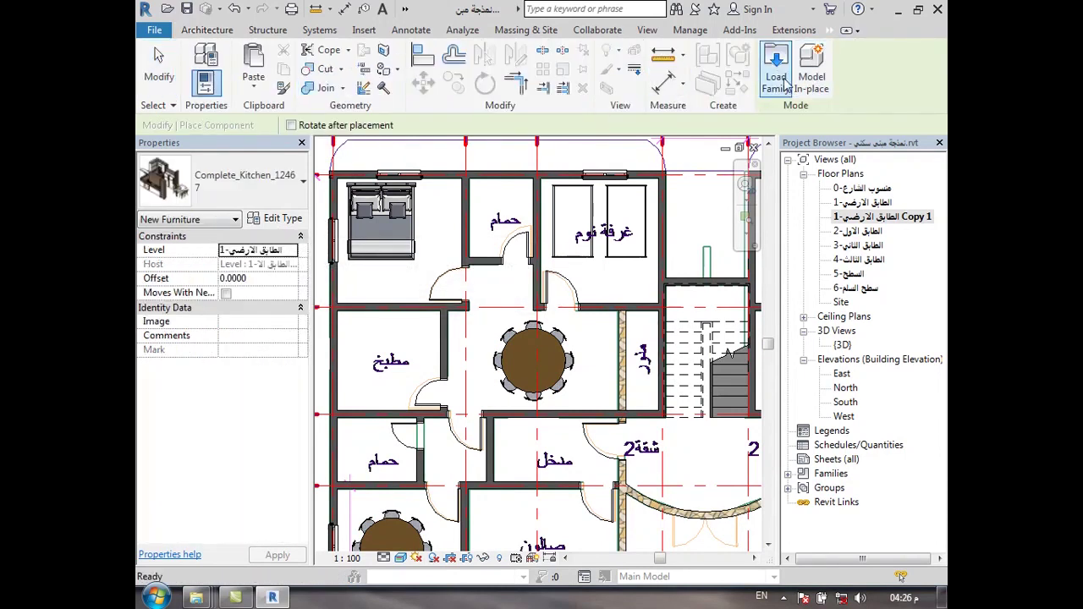
left_click(768, 87)
left_click_drag(795, 228, 795, 275)
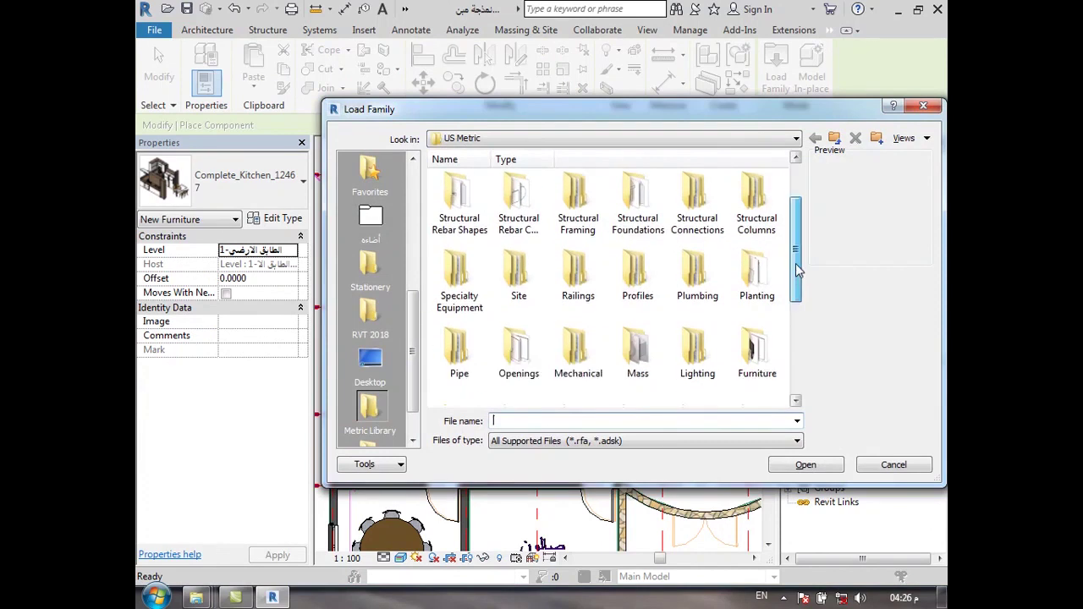
scroll(378, 317, "up", 5)
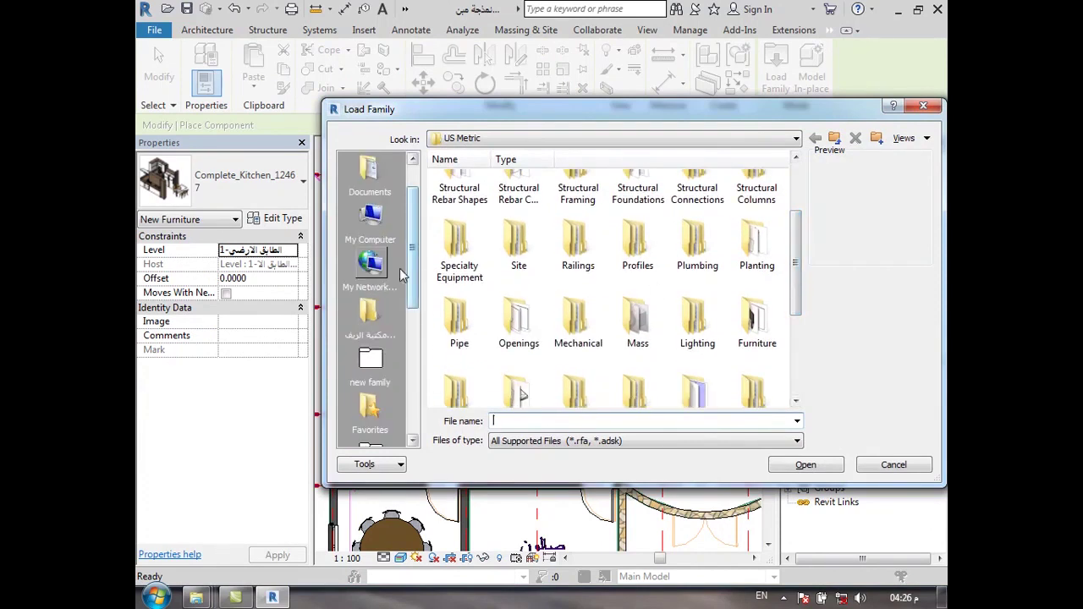
left_click(370, 318)
left_click_drag(802, 206, 787, 246)
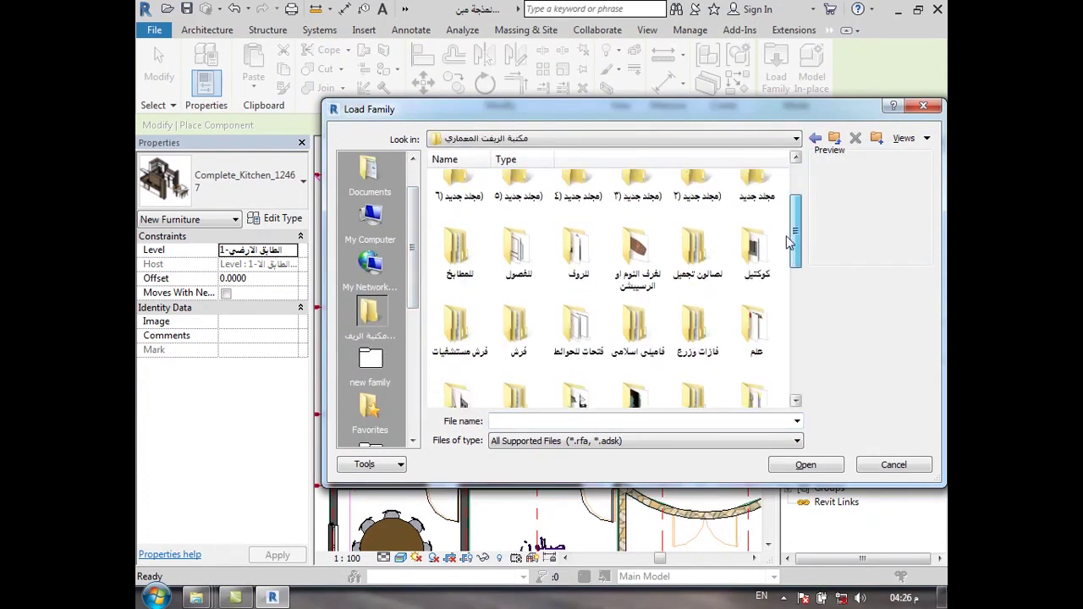
double_click(460, 235)
double_click(453, 208)
key("BackSpace")
key("BackSpace")
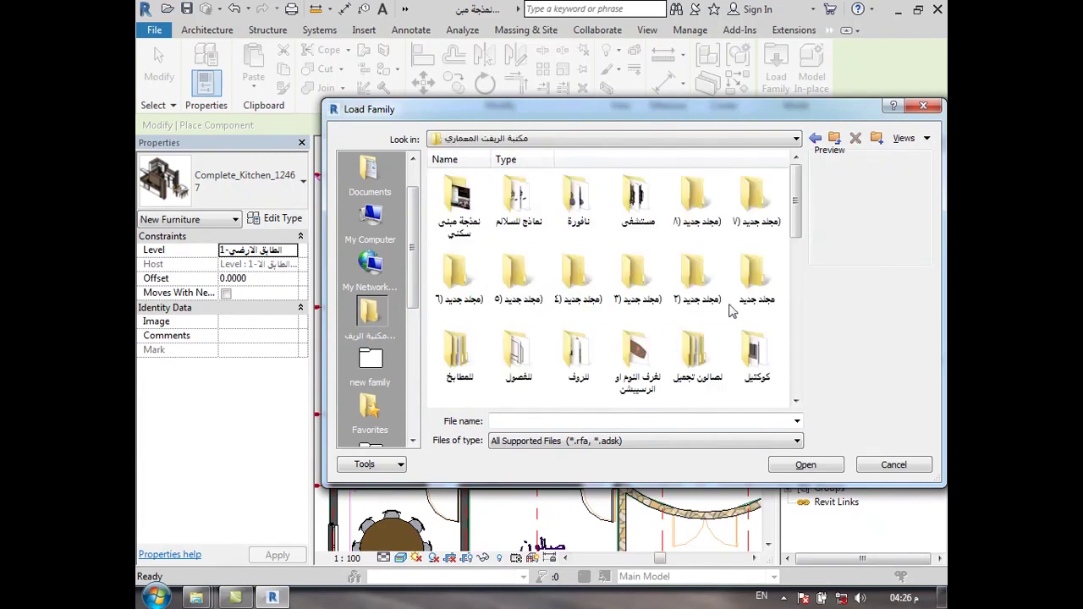
Look inside the kitchens numbered-blocks subfolder, then return to the library root.
left_click_drag(799, 220, 788, 385)
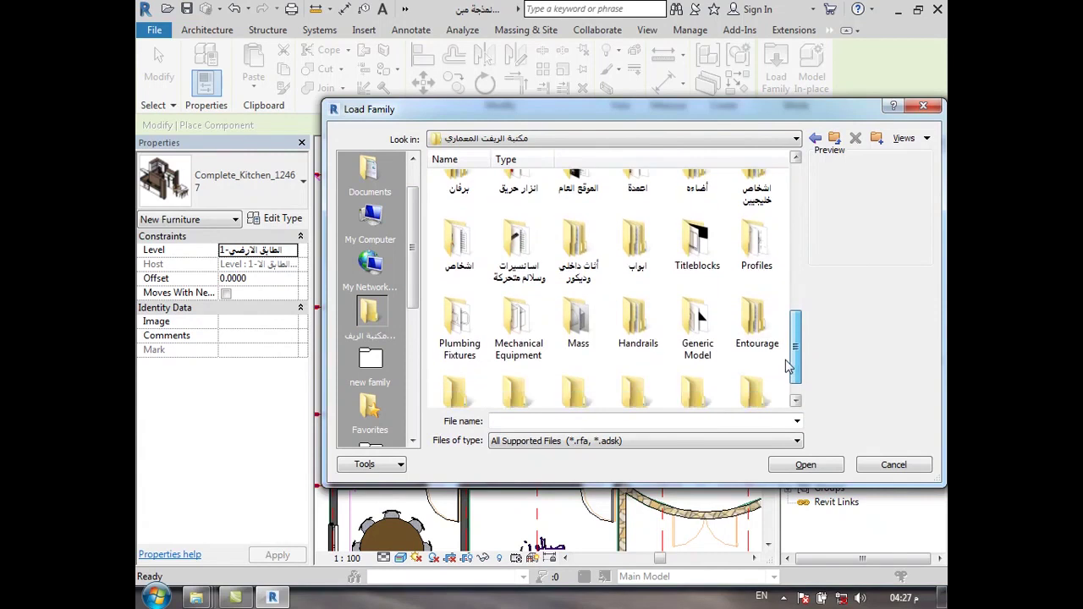
left_click_drag(787, 385, 783, 221)
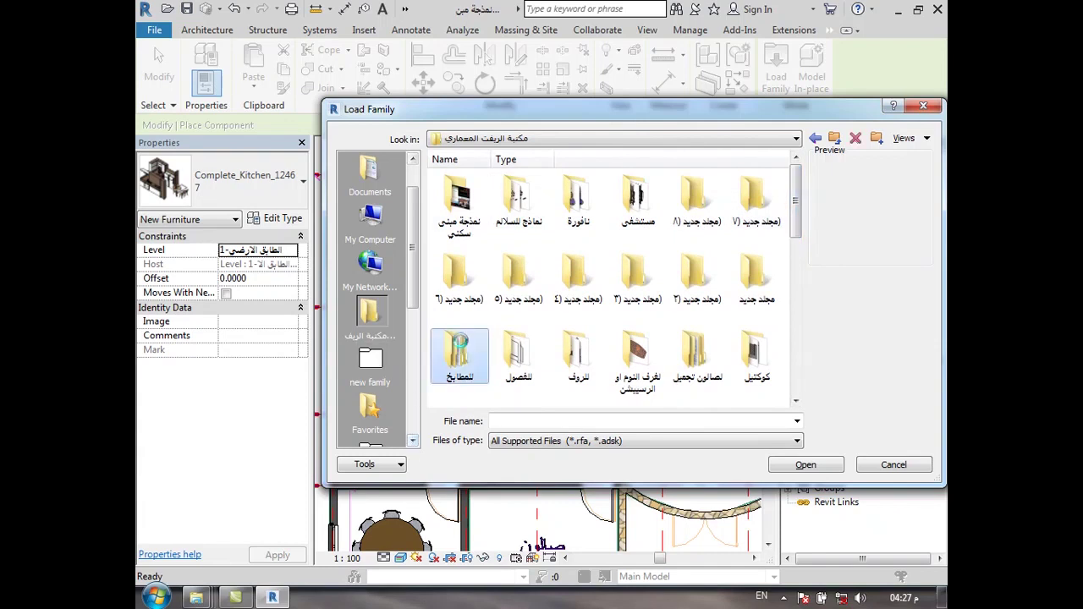
double_click(460, 356)
double_click(458, 212)
key("BackSpace")
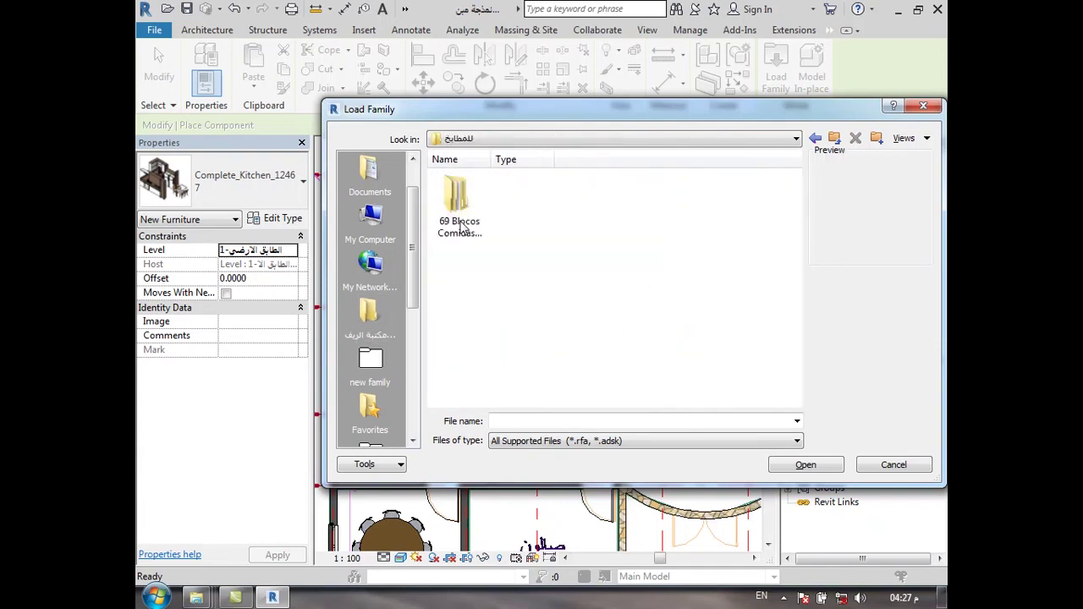
key("BackSpace")
Navigate through RVT 2018 and Libraries to open the US Metric family library.
left_click_drag(796, 216, 776, 309)
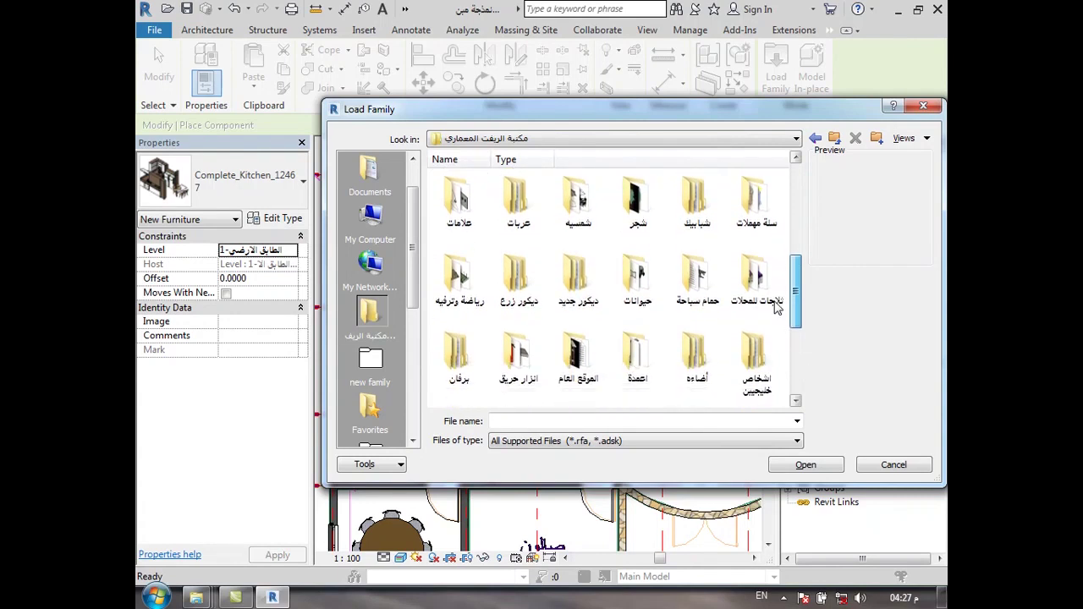
left_click(413, 442)
left_click(414, 442)
left_click(413, 442)
left_click(413, 441)
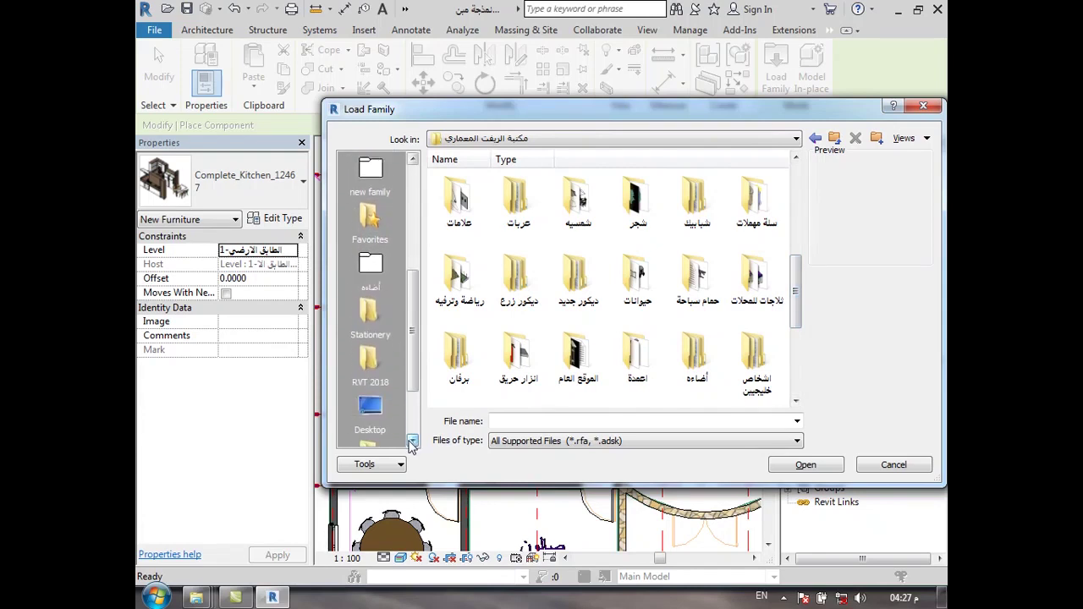
left_click(384, 362)
double_click(696, 208)
left_click(474, 212)
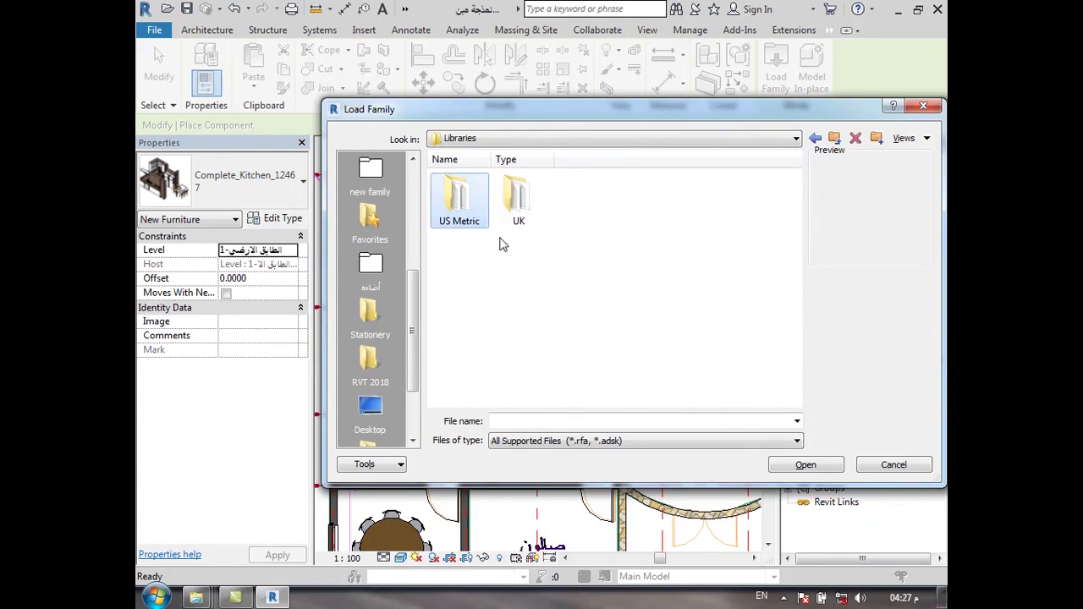
double_click(470, 218)
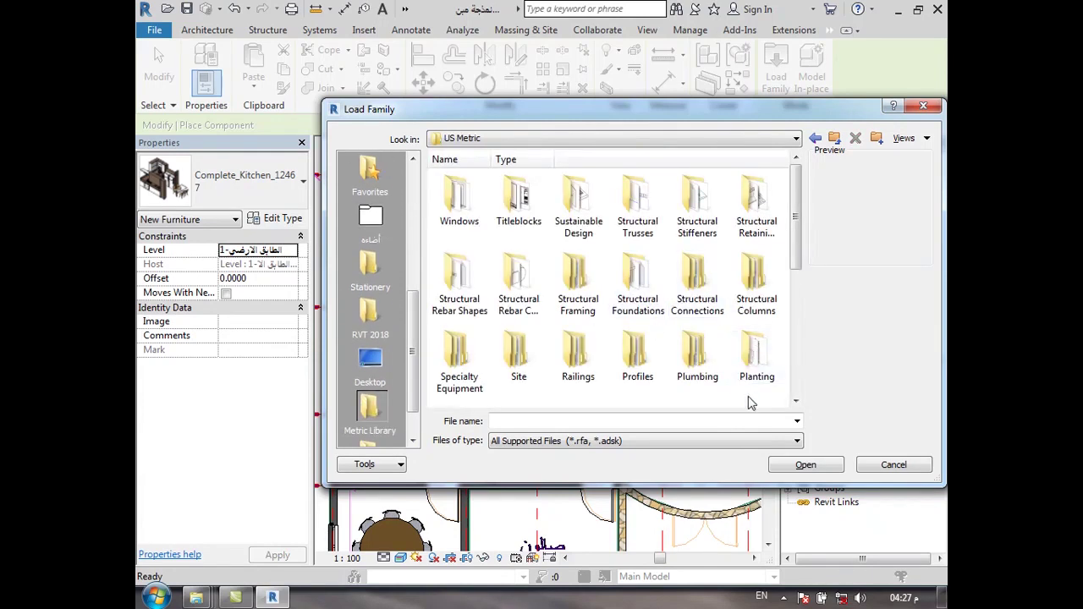
Peek into the Furniture folder, go back to US Metric, and close the Load Family dialog.
left_click(797, 401)
left_click(797, 403)
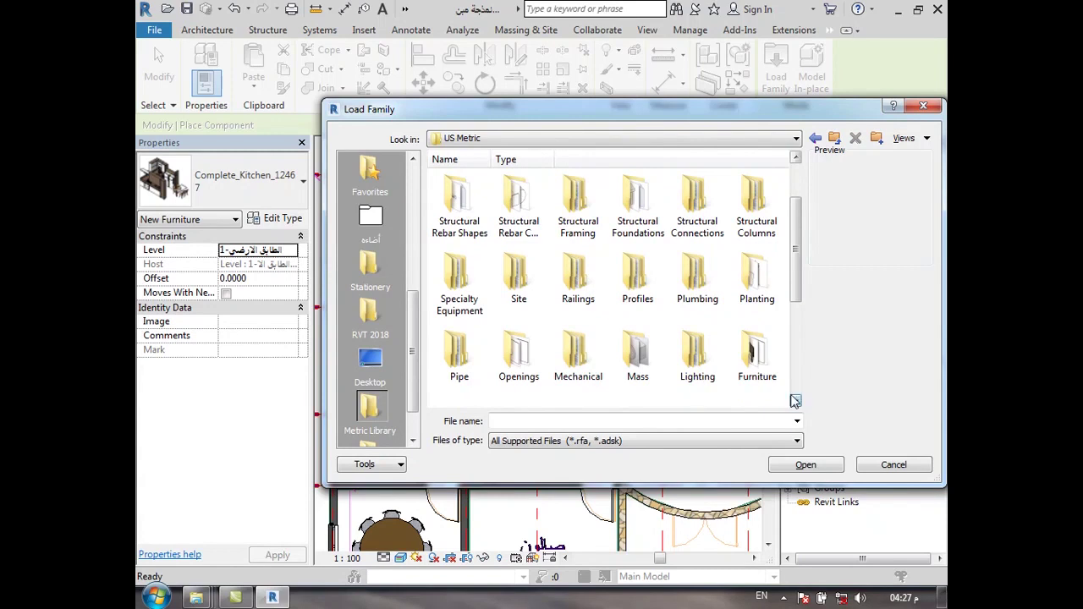
double_click(756, 360)
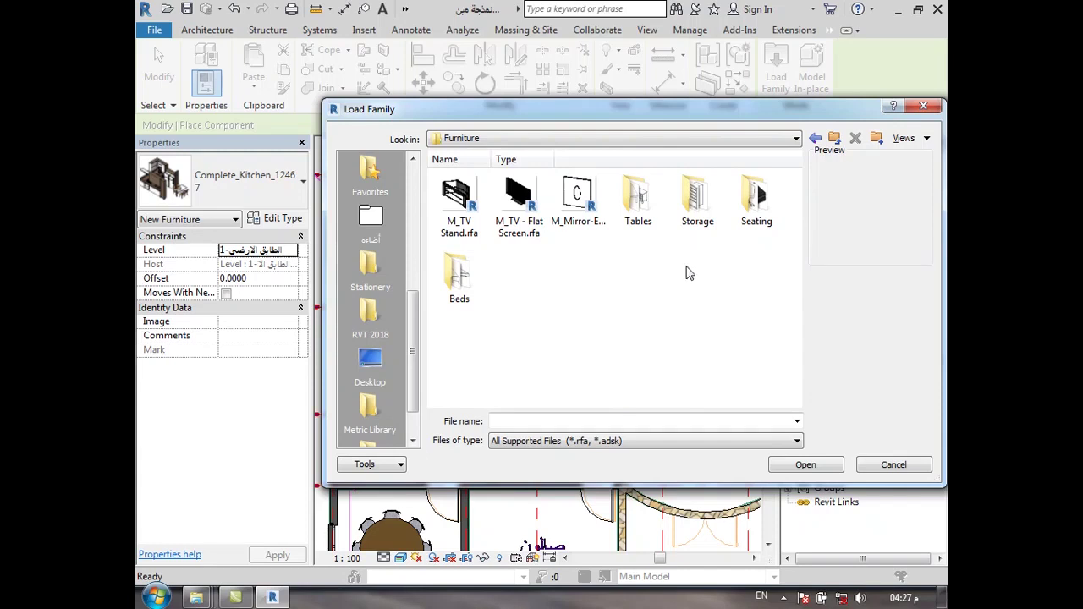
key("BackSpace")
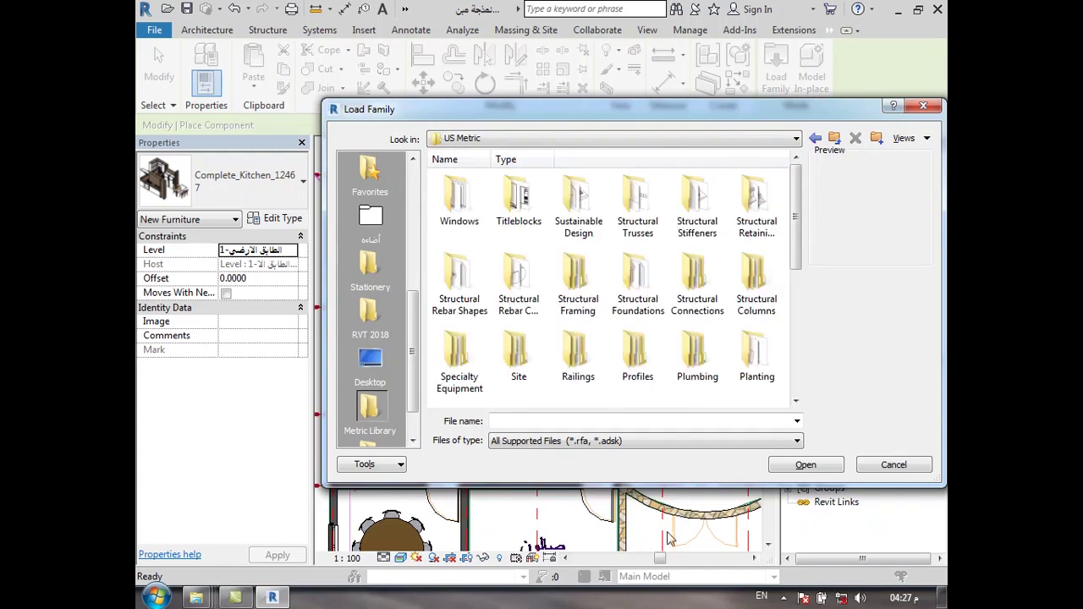
left_click(785, 598)
left_click(795, 496)
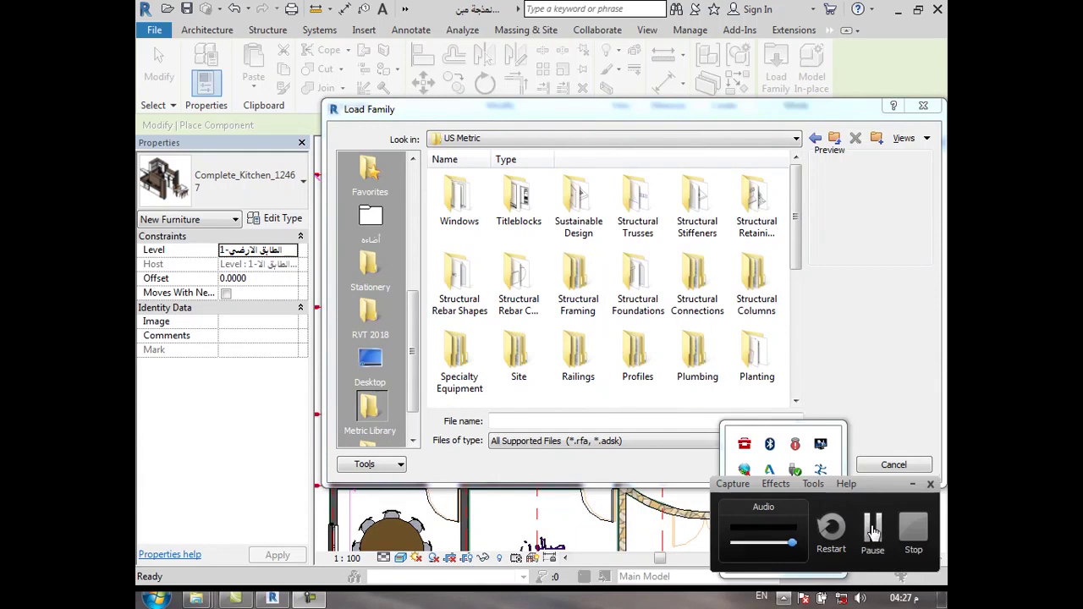
left_click(872, 523)
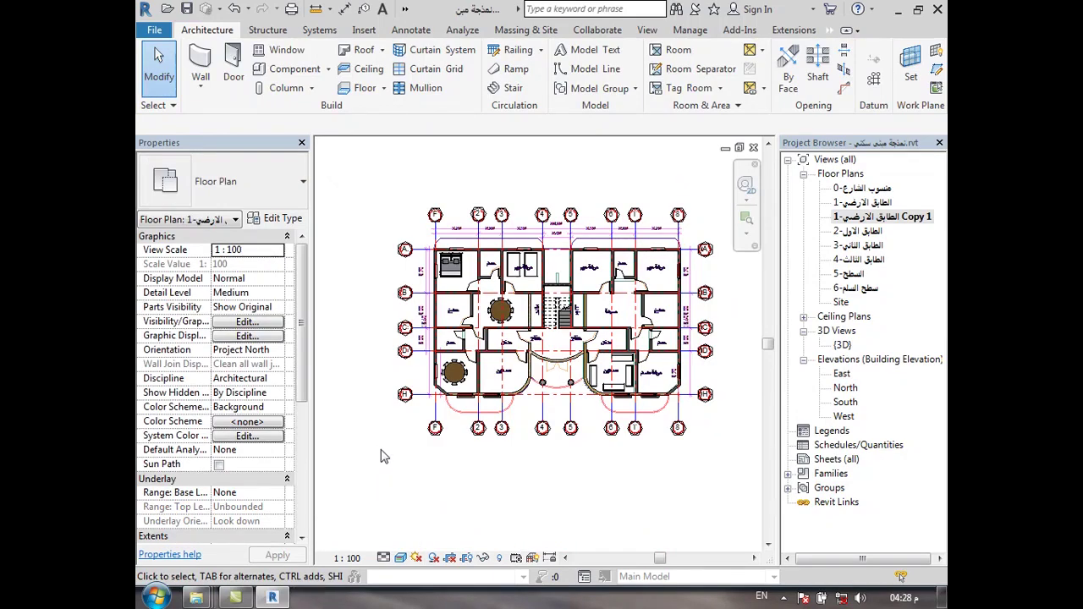
Window-select the whole ground-floor plan and filter the selection to Furniture only.
scroll(439, 256, "up", 5)
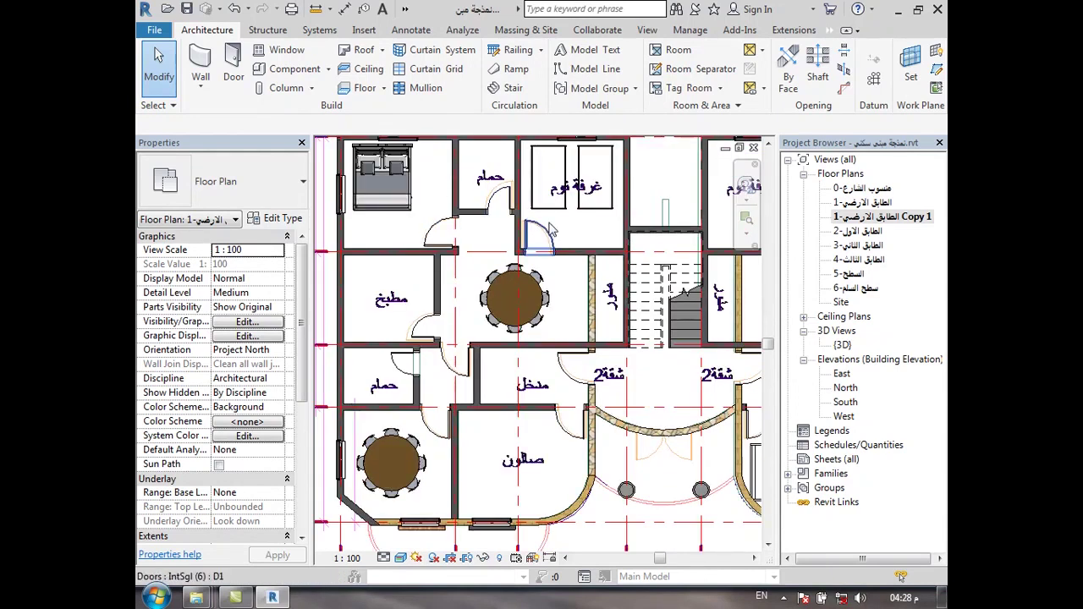
scroll(608, 237, "down", 2)
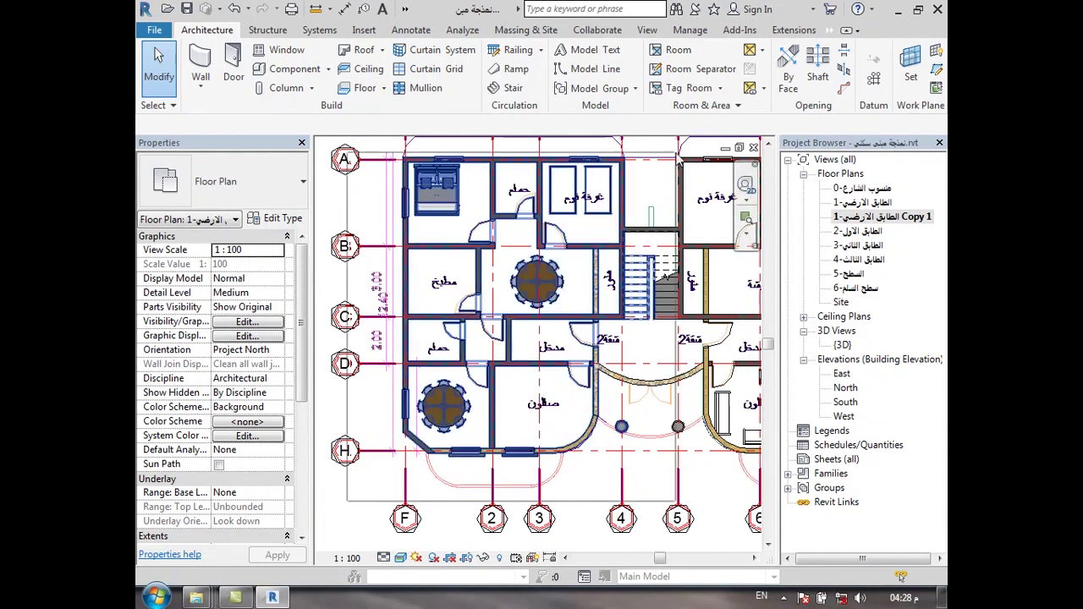
left_click_drag(675, 185, 330, 525)
scroll(508, 338, "down", 2)
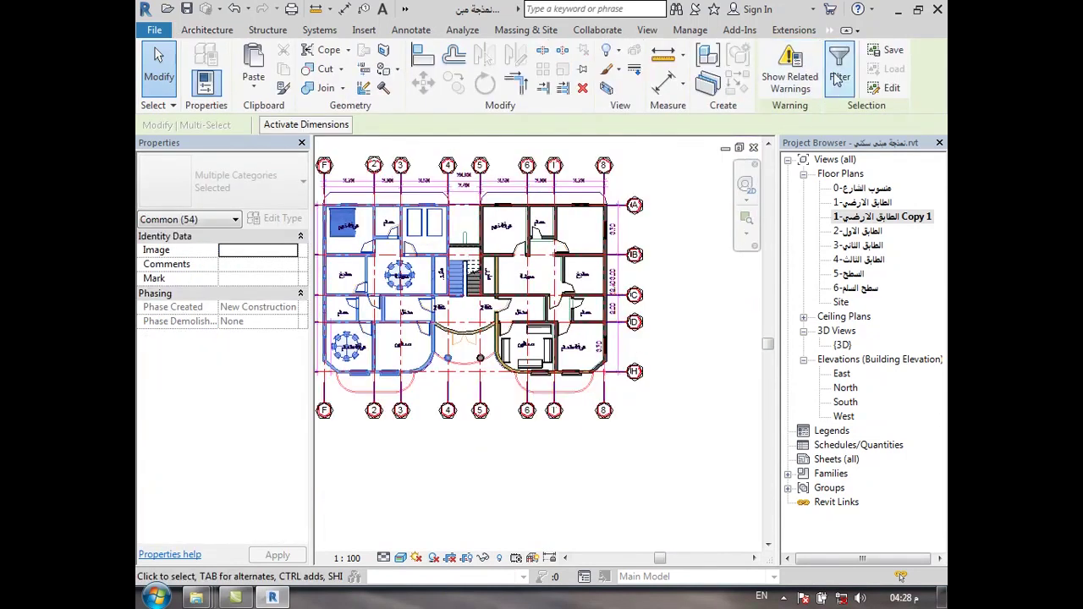
left_click(840, 68)
left_click(566, 150)
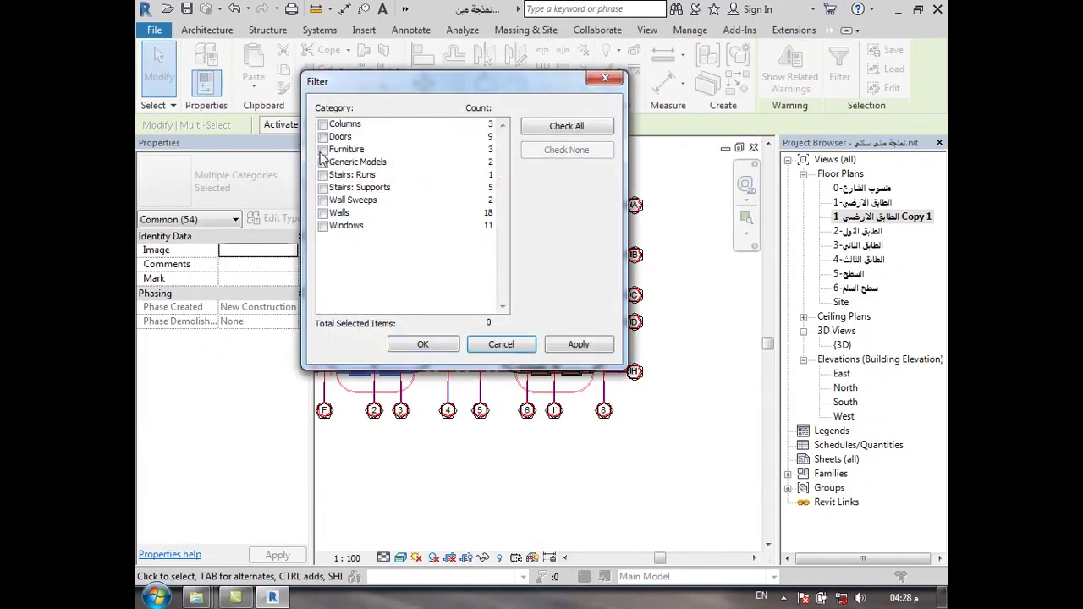
left_click(323, 150)
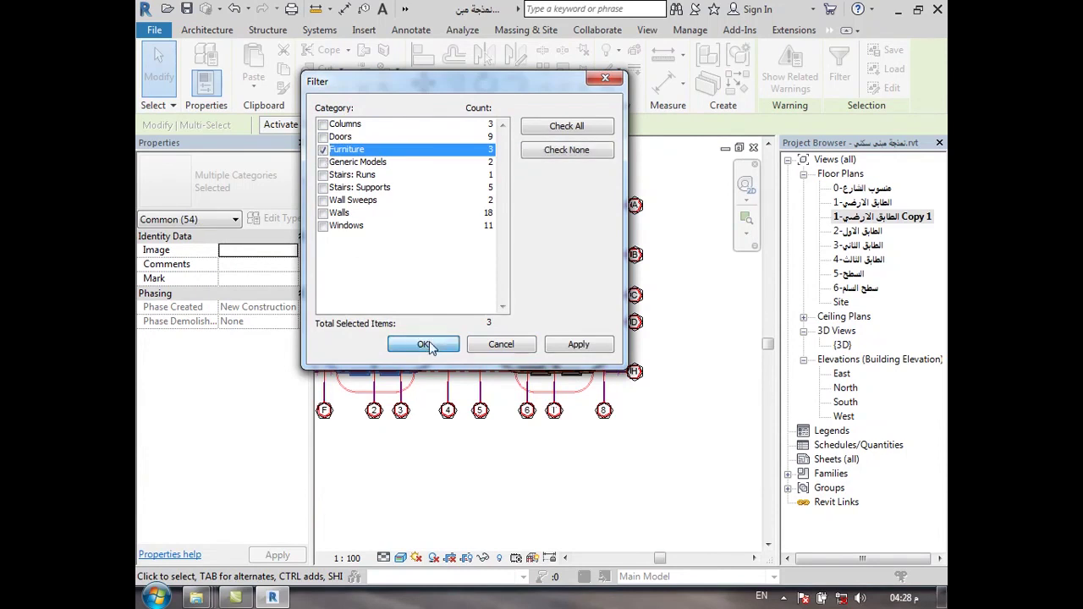
left_click(426, 345)
scroll(667, 494, "down", 1)
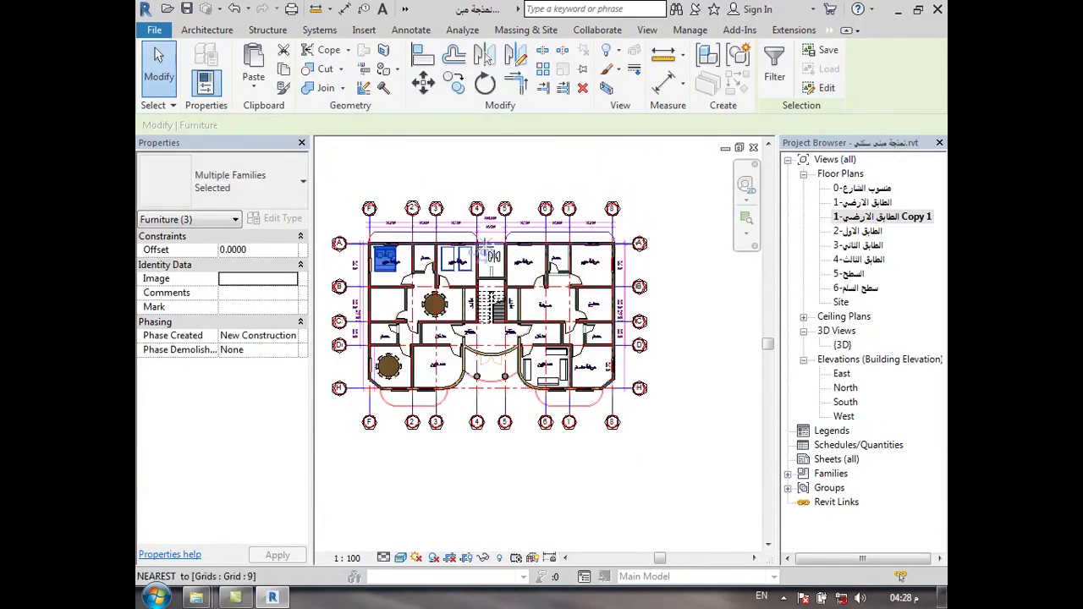
scroll(525, 222, "up", 3)
scroll(525, 221, "up", 4)
scroll(525, 222, "up", 3)
Mirror-copy the furniture across a vertical axis drawn on the stair core centreline, then clear the selection.
key("d")
key("m")
left_click(522, 211)
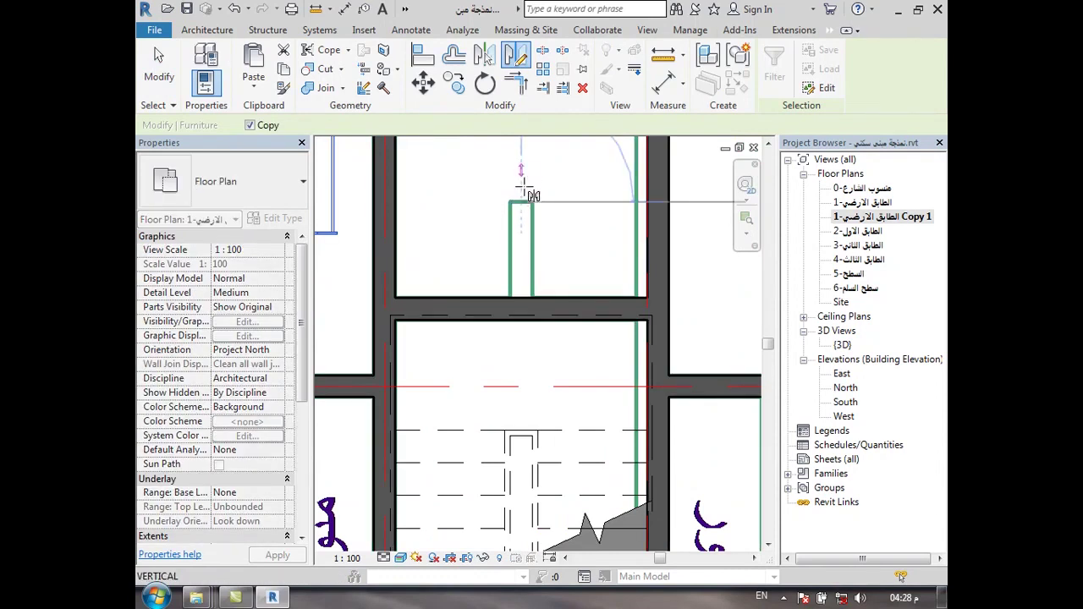
left_click(524, 188)
scroll(516, 254, "down", 3)
scroll(512, 305, "down", 2)
scroll(508, 347, "down", 4)
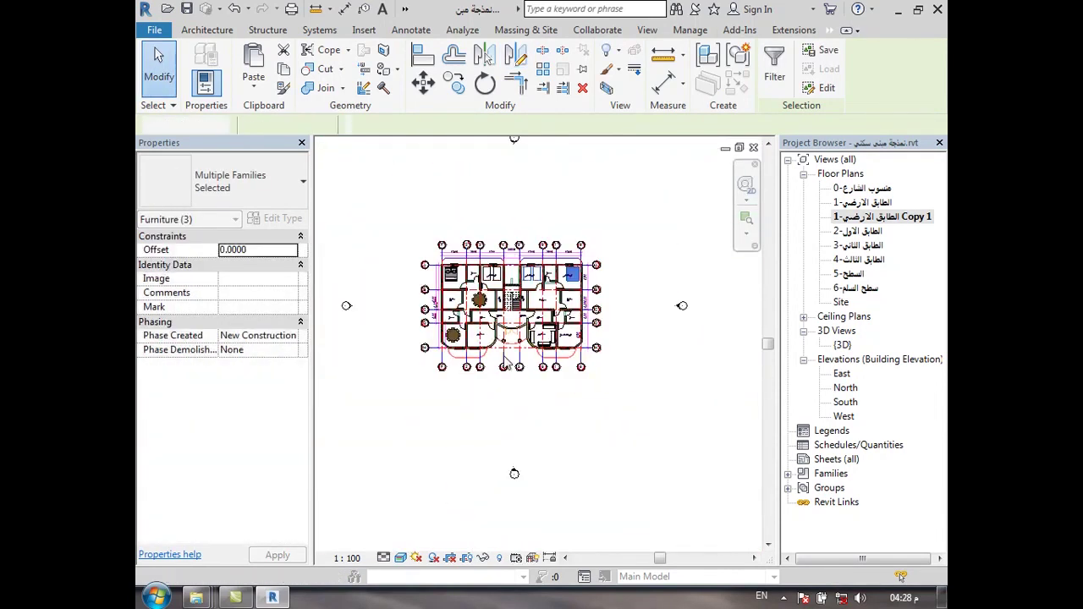
key("Escape")
scroll(478, 296, "up", 2)
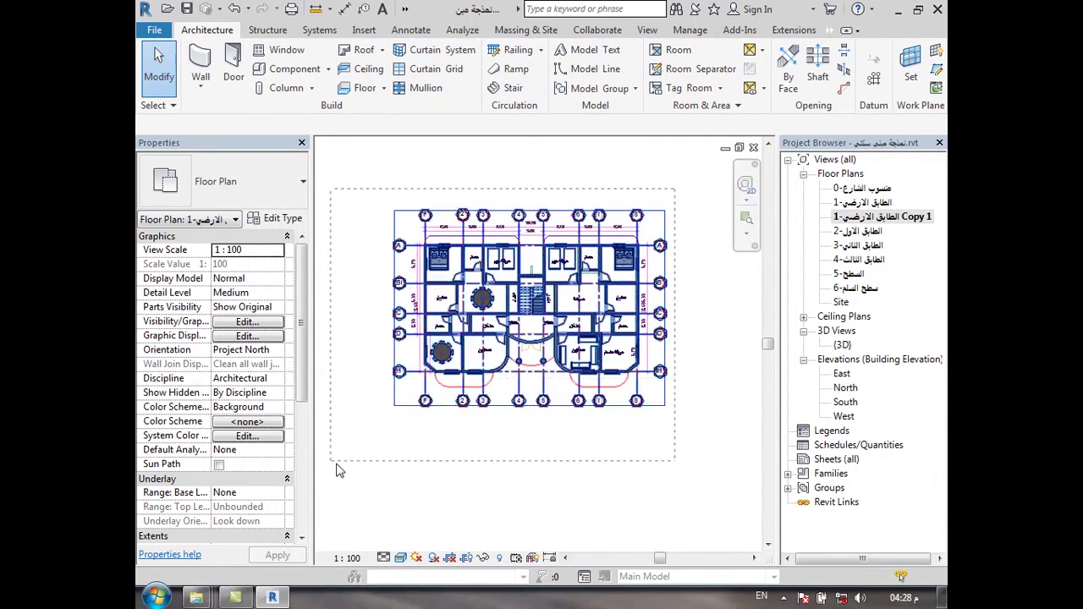
Select the whole plan and filter it down to the ten furniture pieces.
left_click_drag(336, 470, 681, 199)
left_click(839, 76)
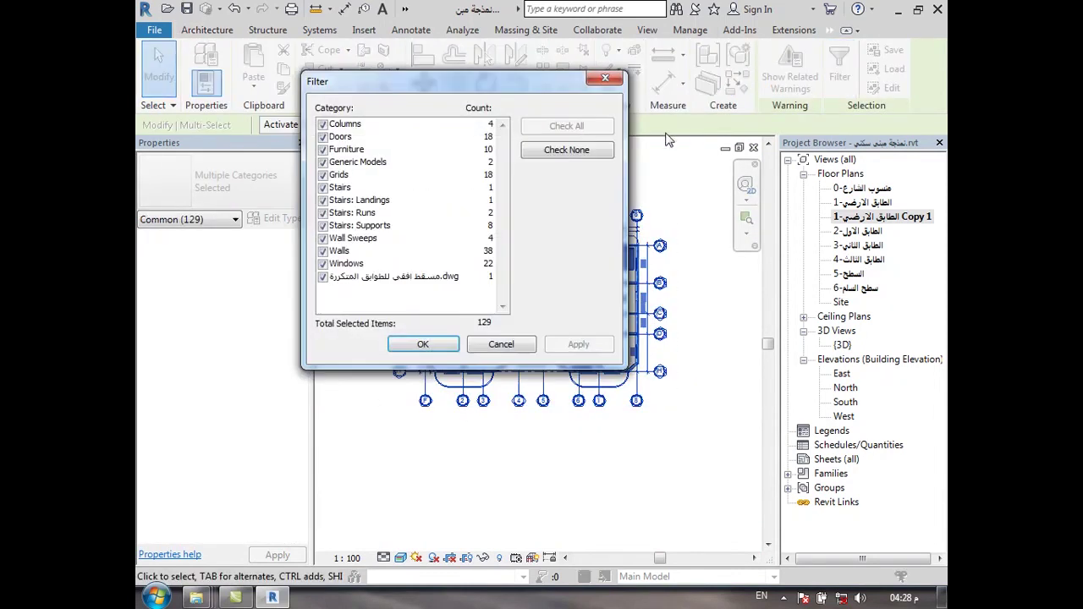
left_click(566, 150)
left_click(322, 149)
left_click(423, 344)
Paste the furniture Aligned to Selected Levels onto levels 2, 3 and 4.
left_click(253, 85)
left_click(296, 145)
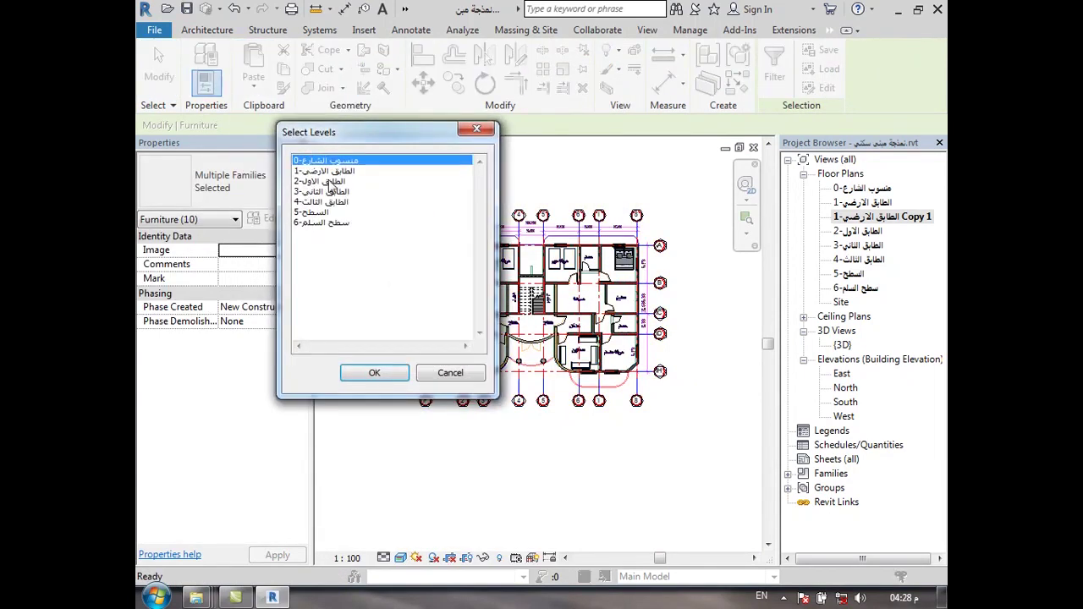
left_click(327, 182)
left_click_drag(330, 186, 332, 198)
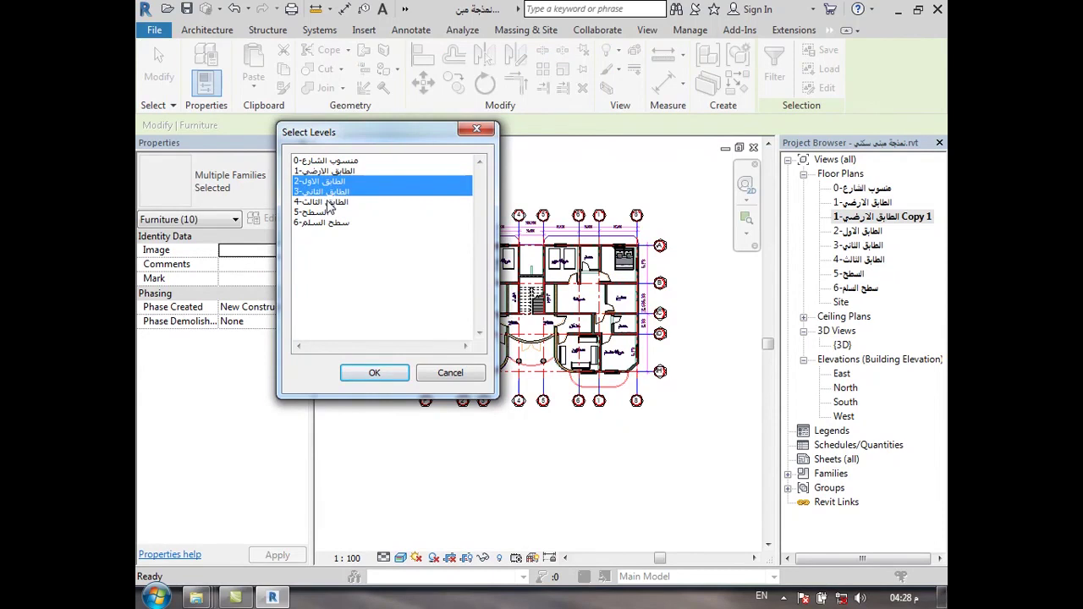
left_click(328, 204, "ctrl")
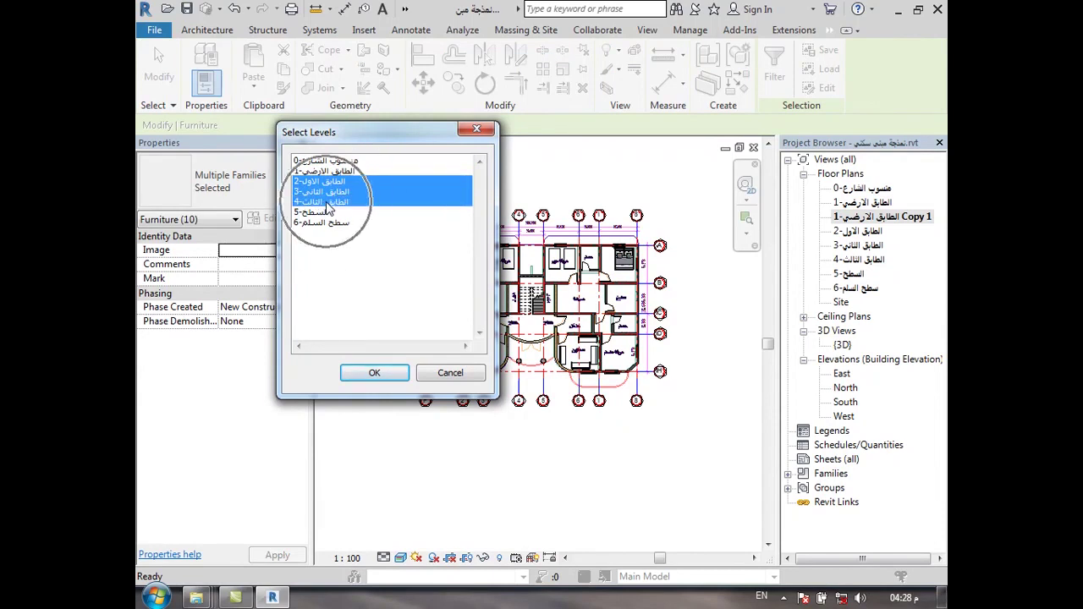
left_click(376, 375)
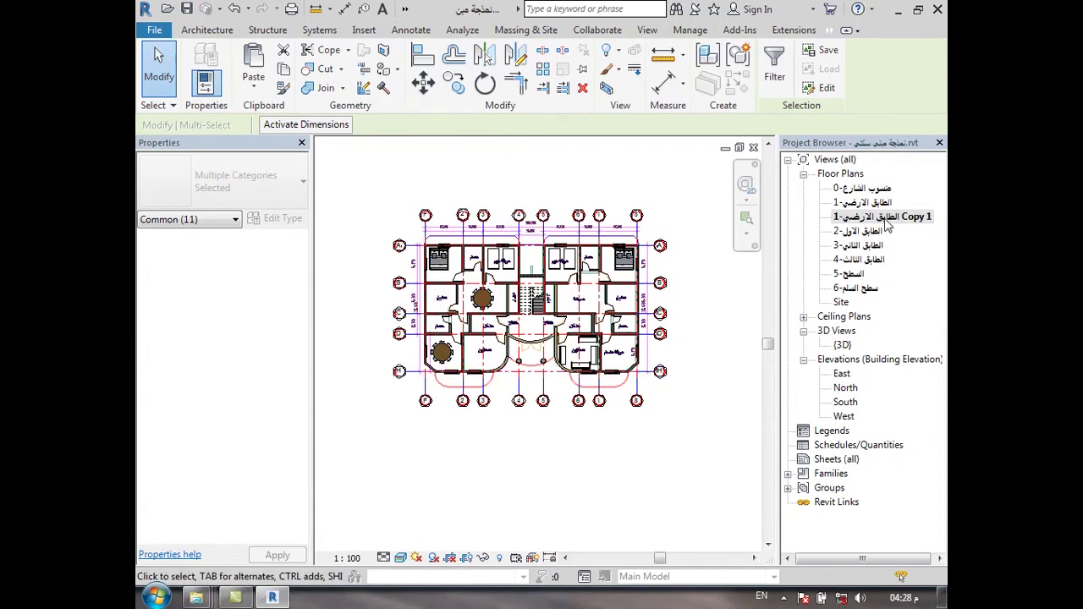
Open the level 2 floor plan and switch its visual style to Realistic.
double_click(860, 234)
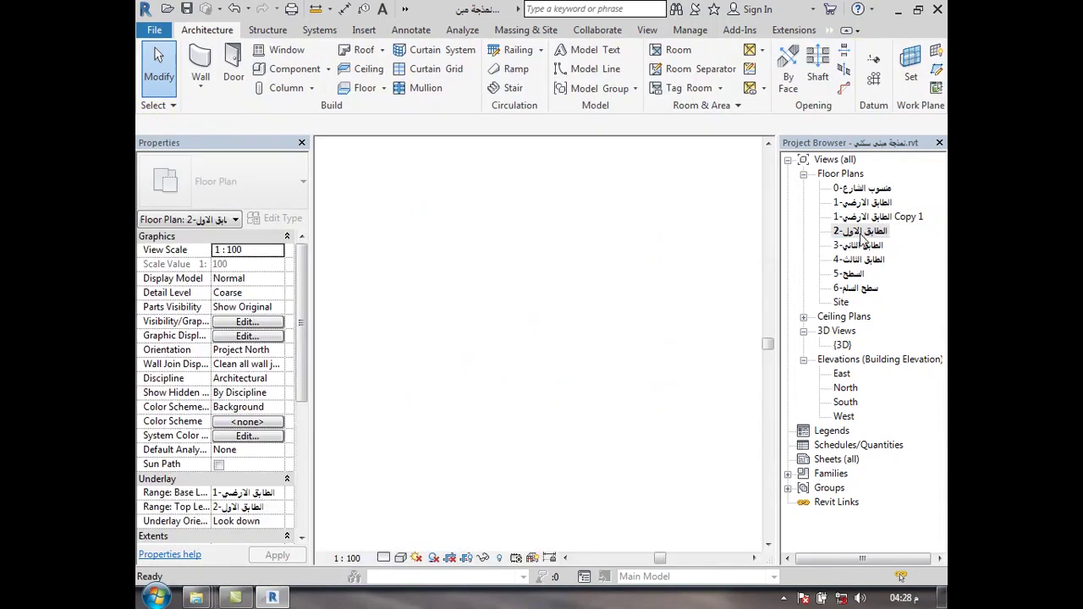
scroll(425, 285, "up", 5)
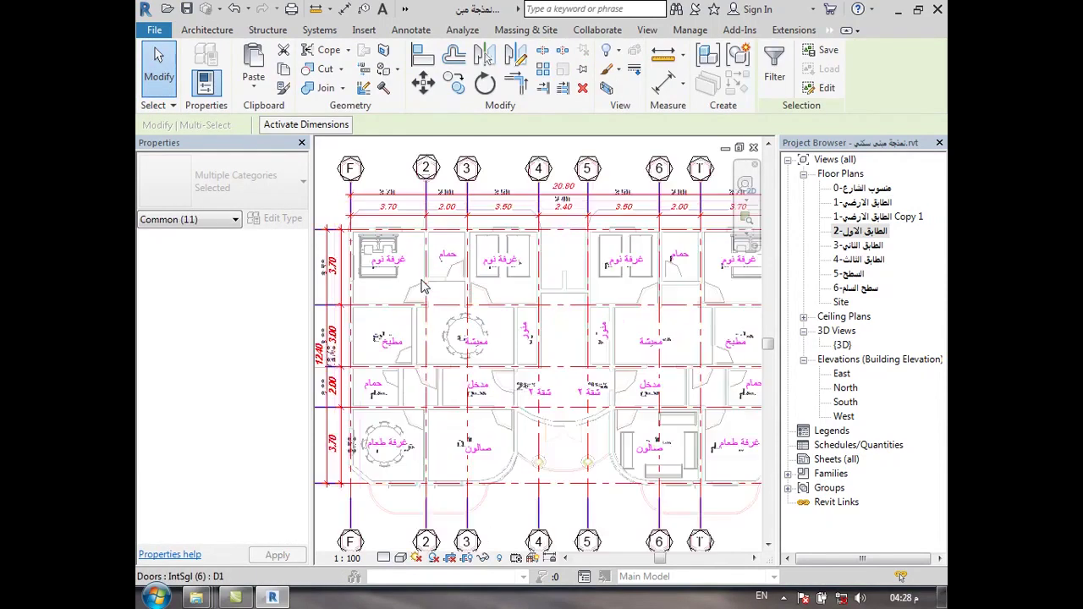
left_click(401, 558)
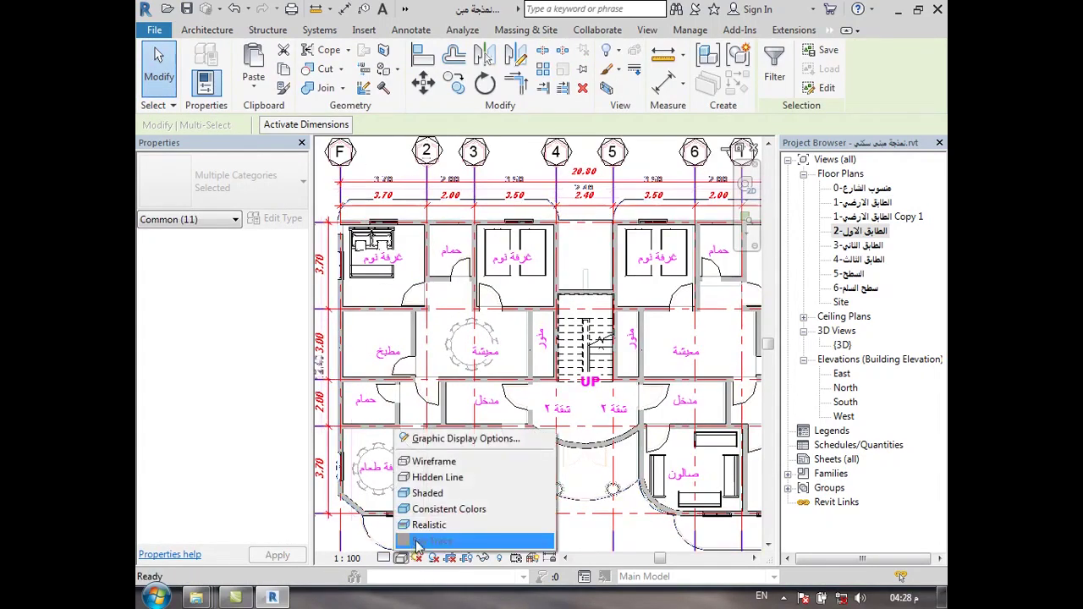
left_click(434, 522)
Duplicate the level 2 plan view from the Project Browser.
scroll(498, 281, "down", 1)
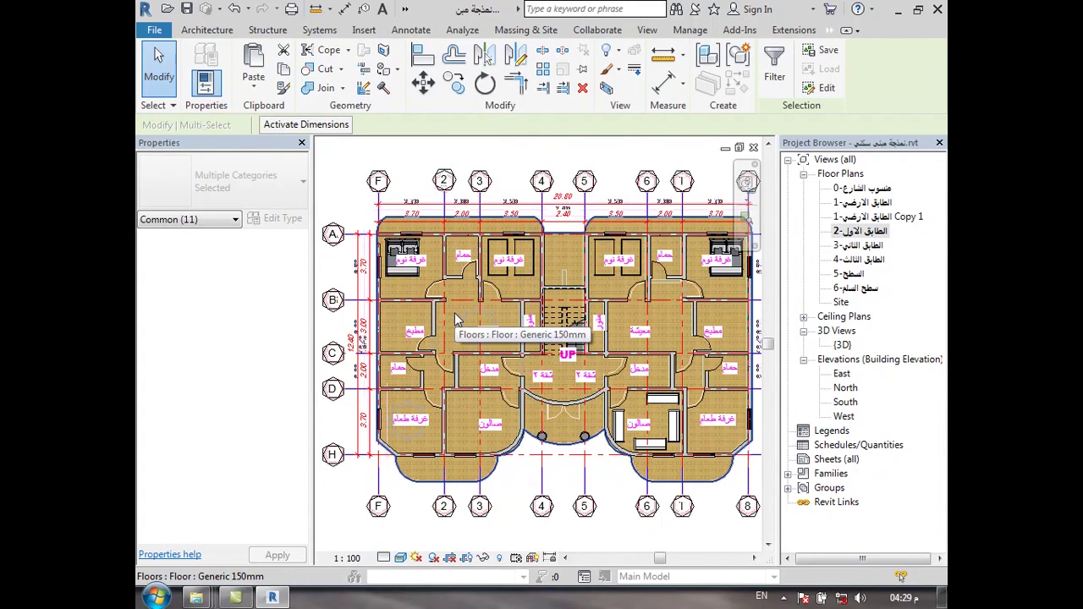
scroll(402, 256, "up", 2)
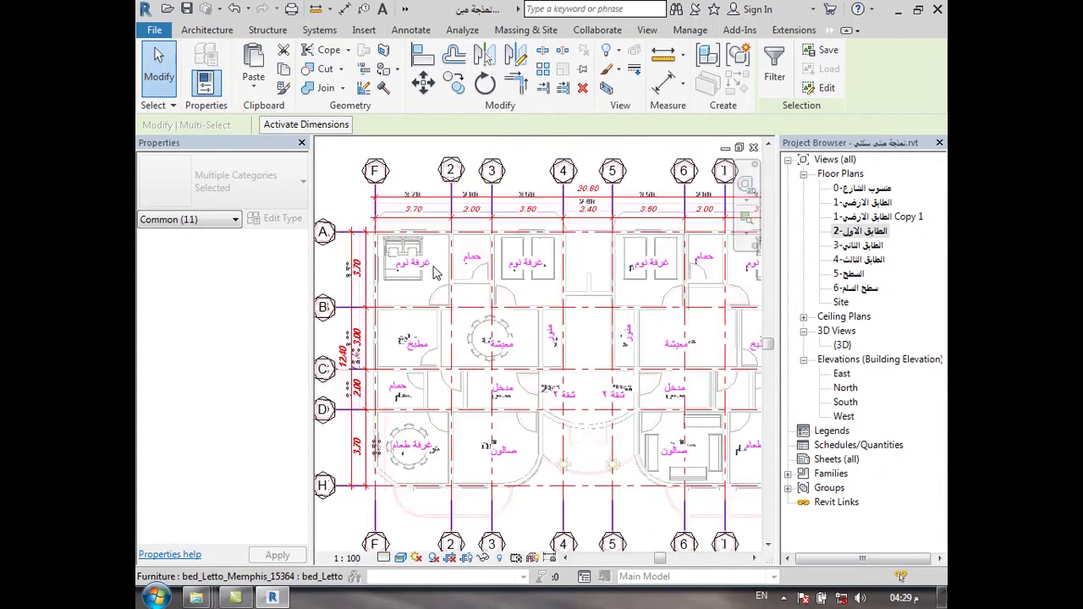
scroll(401, 256, "up", 3)
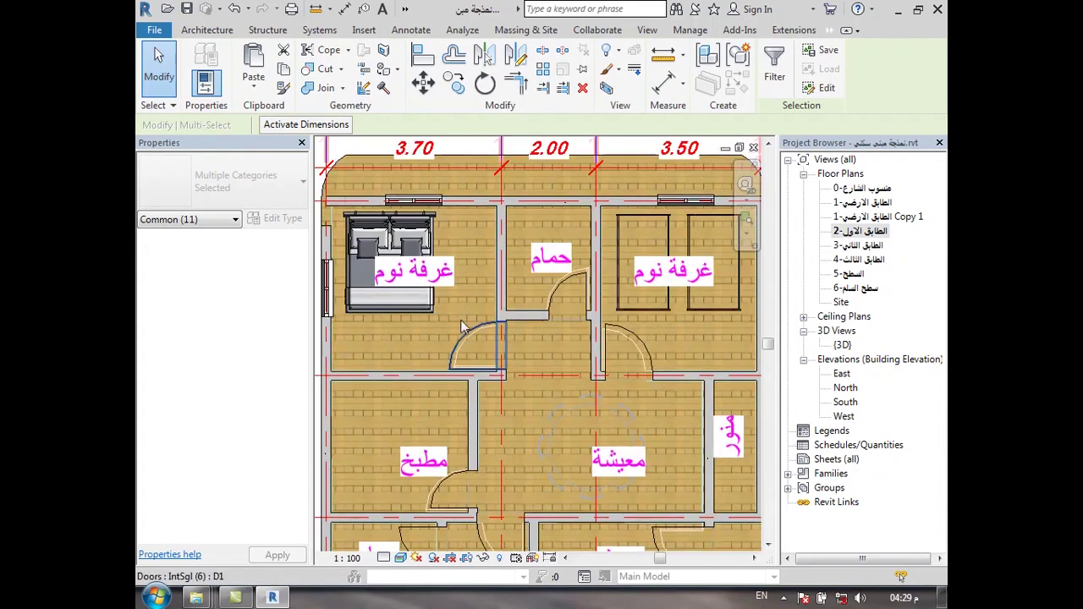
scroll(463, 318, "down", 1)
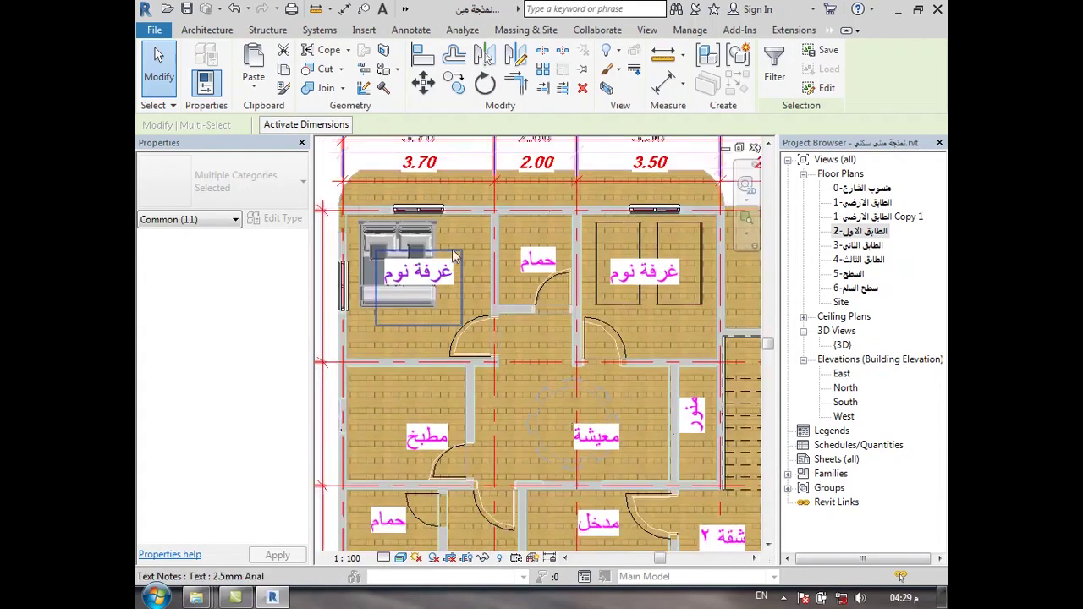
scroll(463, 317, "down", 1)
right_click(867, 235)
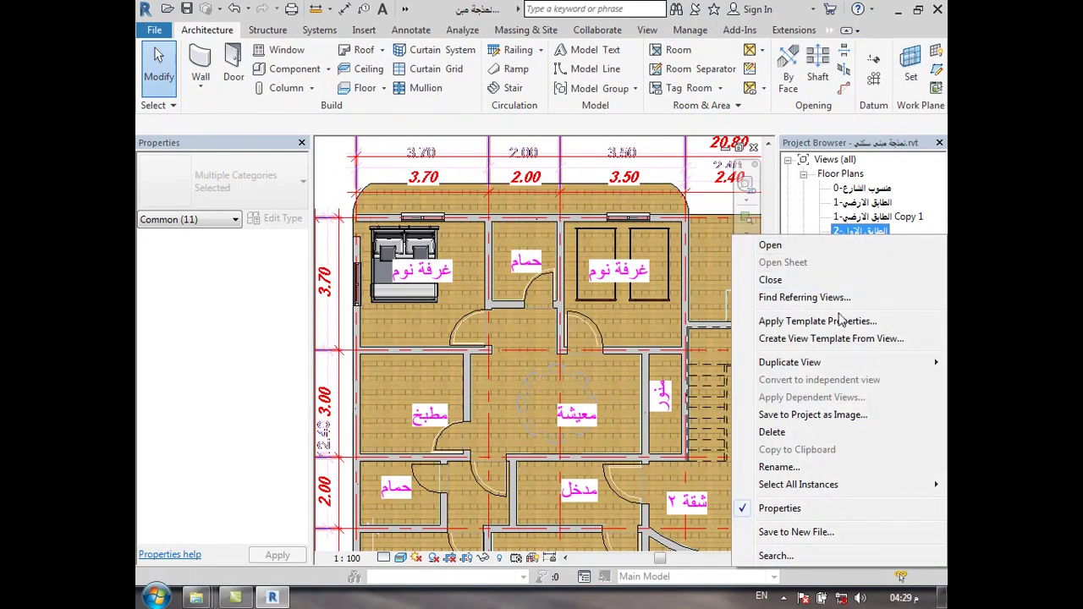
mouse_move(789, 362)
left_click(622, 364)
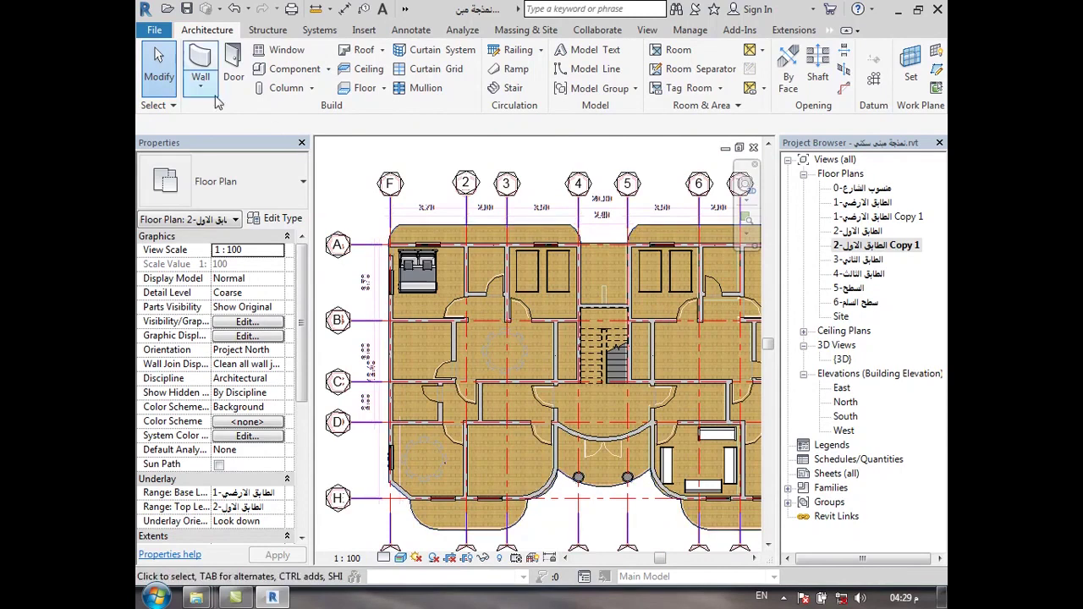
Paint the level 2 floor slab with Ceramic Tile, skipping the save reminder, and close the browser.
left_click(484, 239)
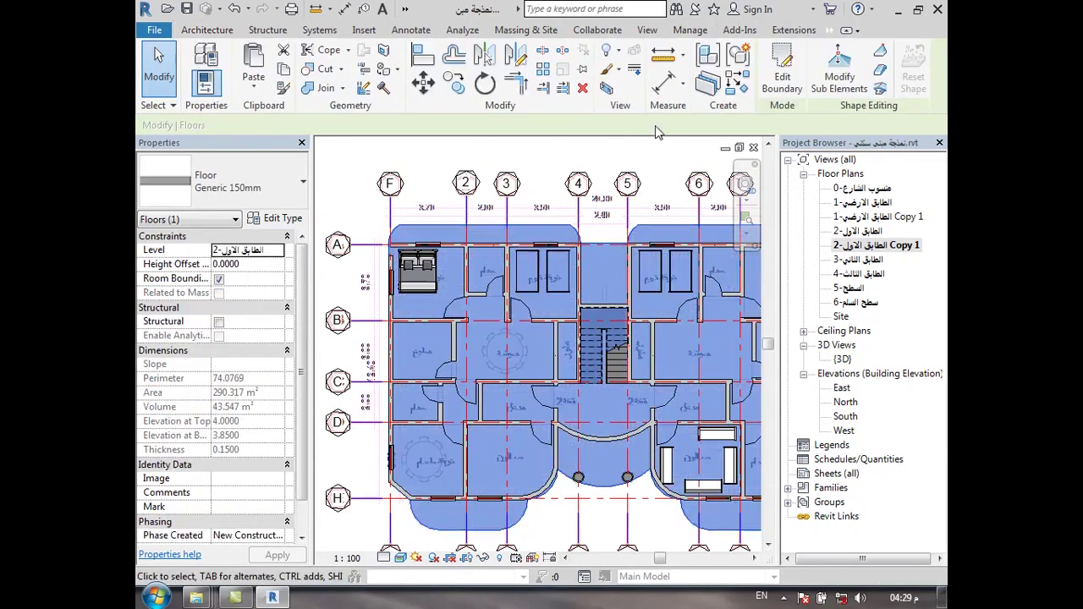
left_click(784, 84)
left_click(646, 364)
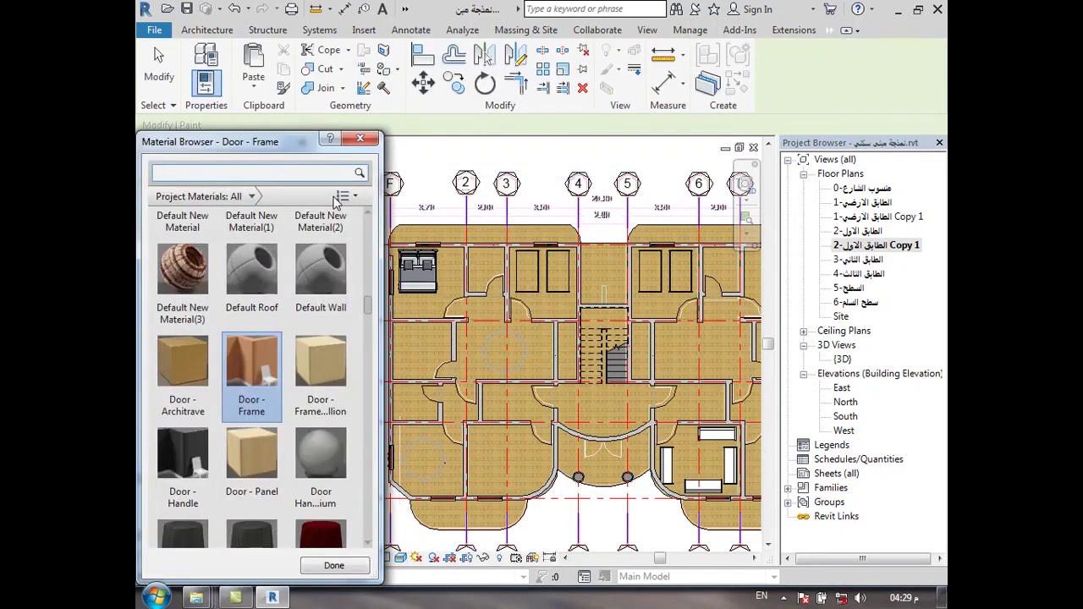
scroll(321, 338, "up", 1)
left_click_drag(367, 303, 367, 222)
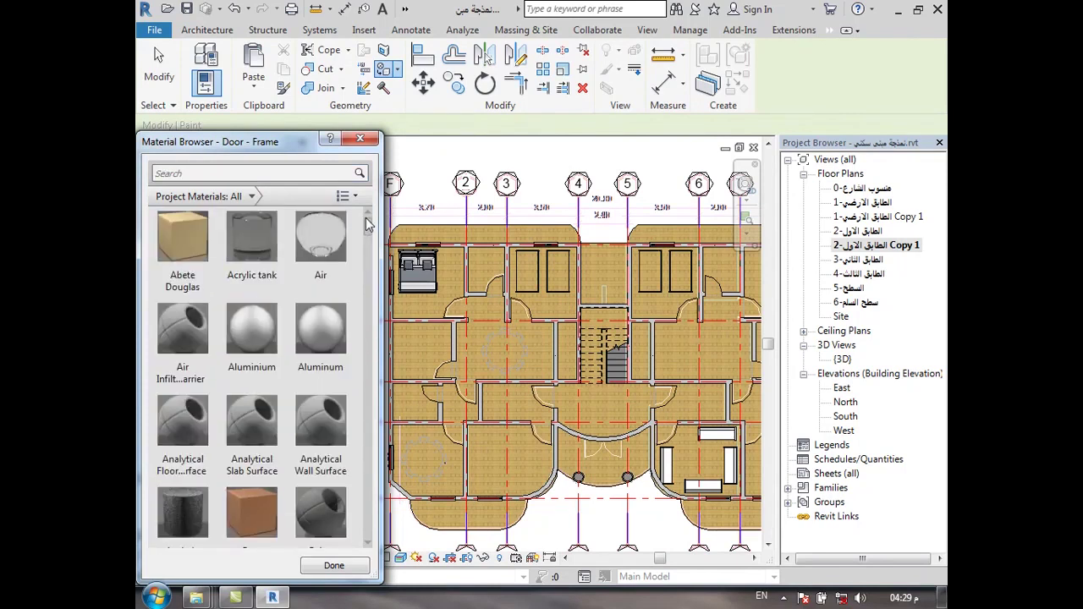
left_click(252, 197)
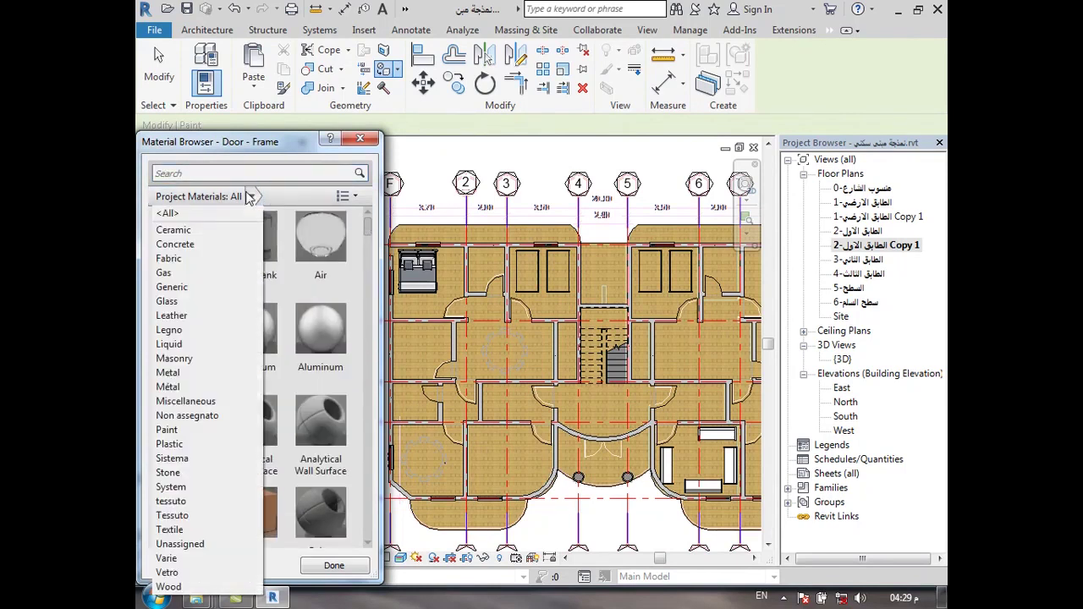
left_click(178, 230)
left_click(178, 227)
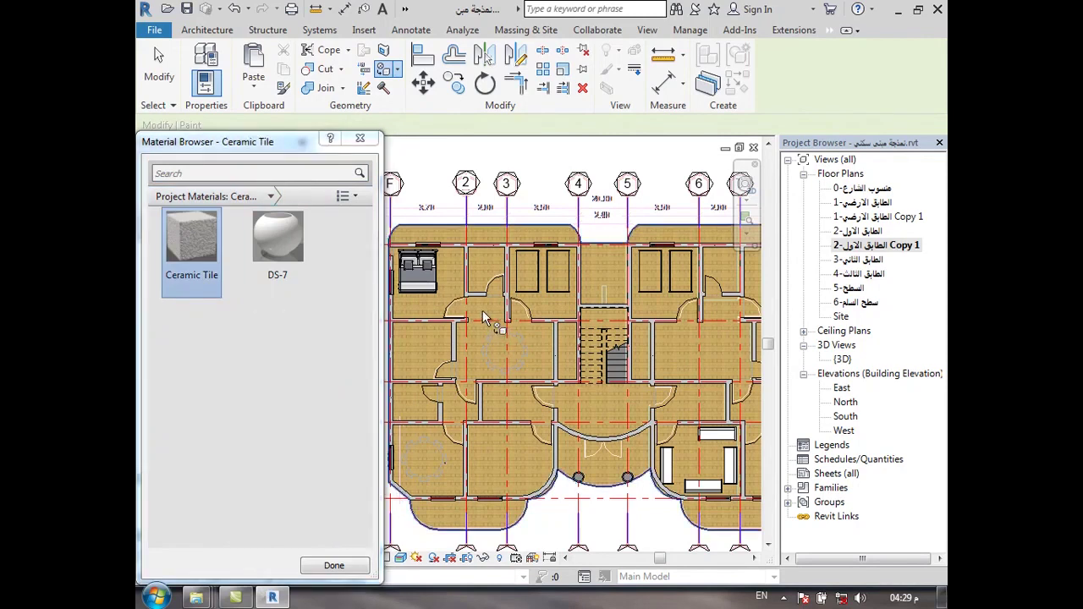
left_click(483, 304)
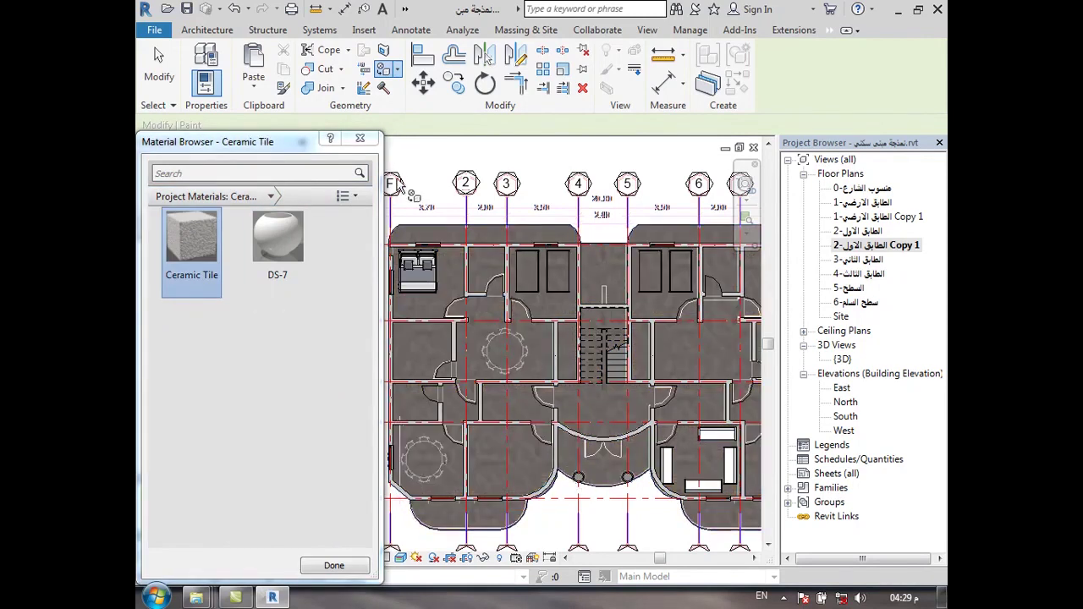
left_click(360, 138)
Zoom out to the full furnished plan and briefly inspect the Wall type list.
scroll(480, 345, "up", 3)
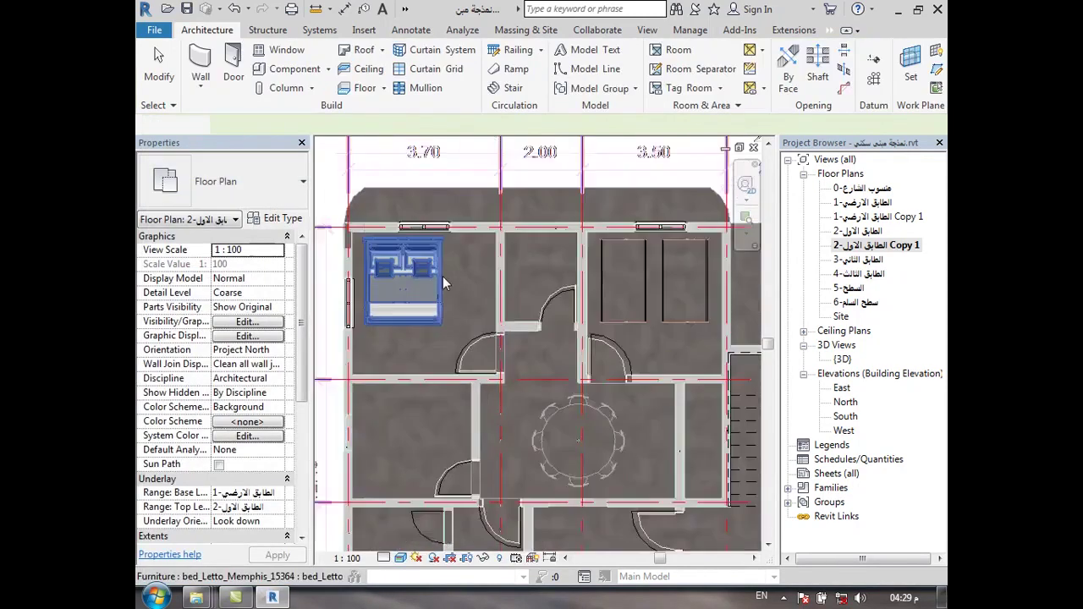
scroll(480, 345, "up", 3)
scroll(482, 342, "down", 3)
scroll(436, 272, "down", 3)
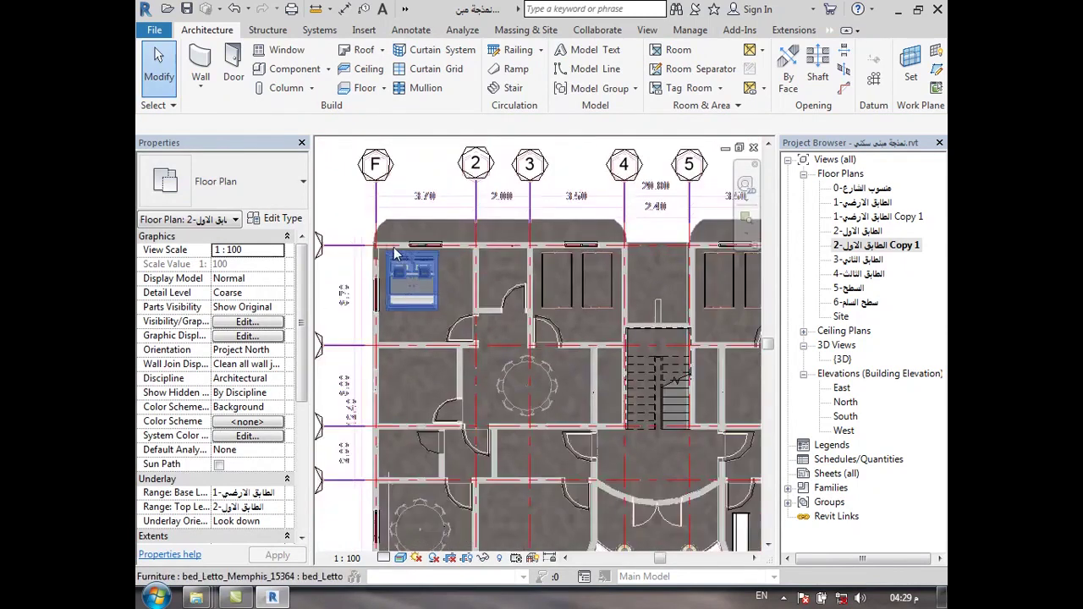
scroll(436, 272, "down", 3)
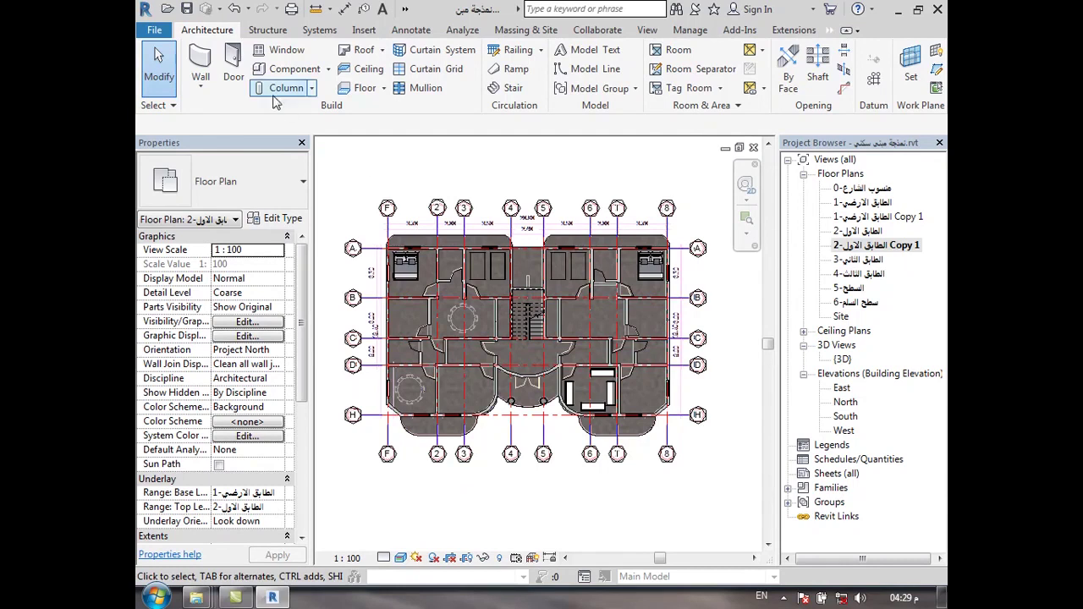
left_click(203, 85)
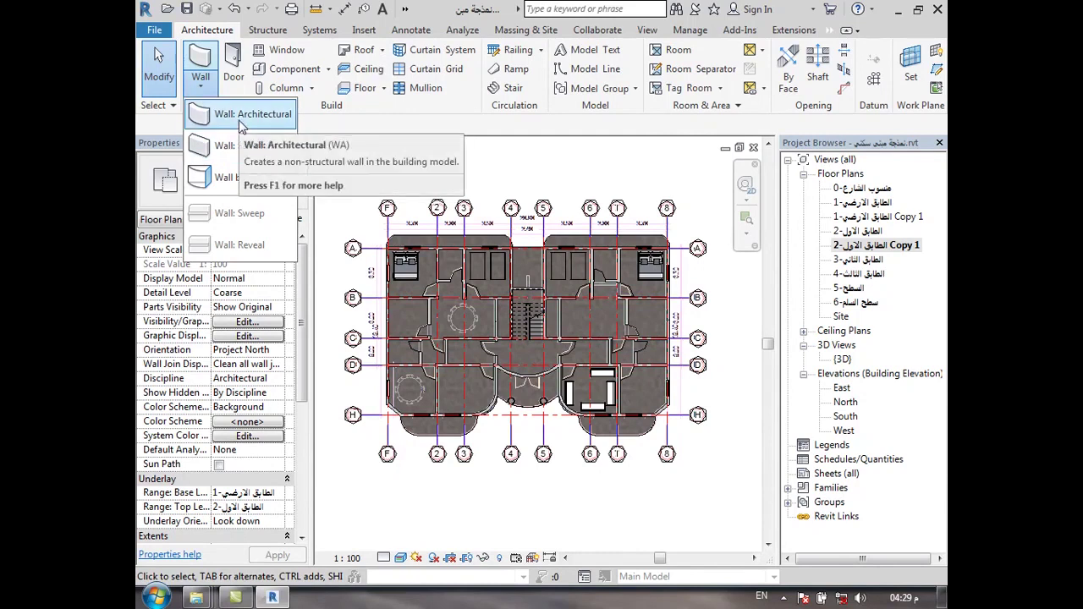
left_click(415, 183)
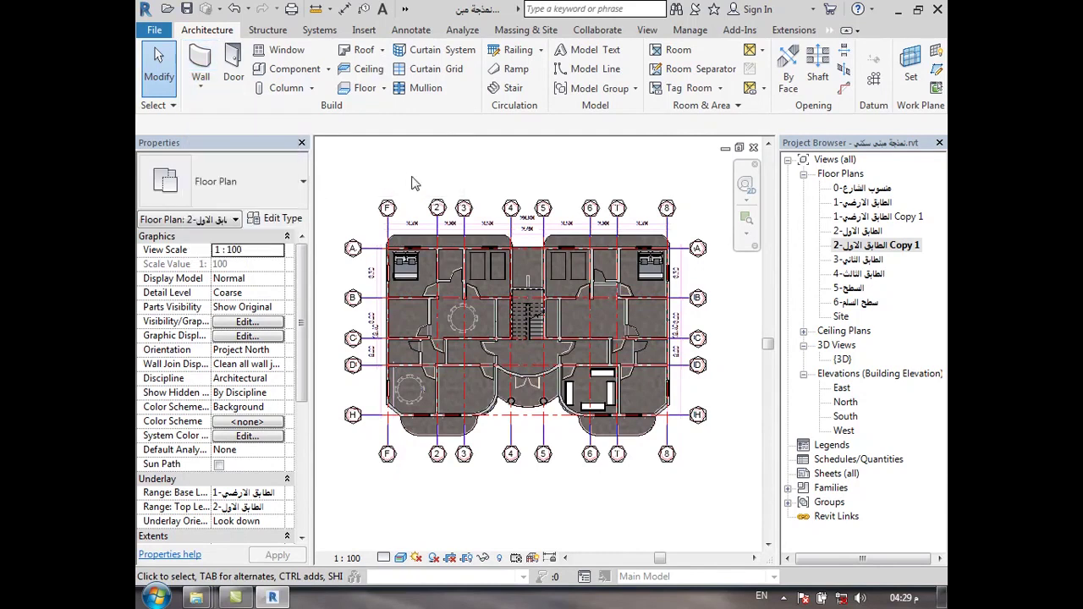
Create Default New Material(4) for the floor's structure layer and bring up its Appearance image picker.
left_click(458, 248)
left_click(276, 219)
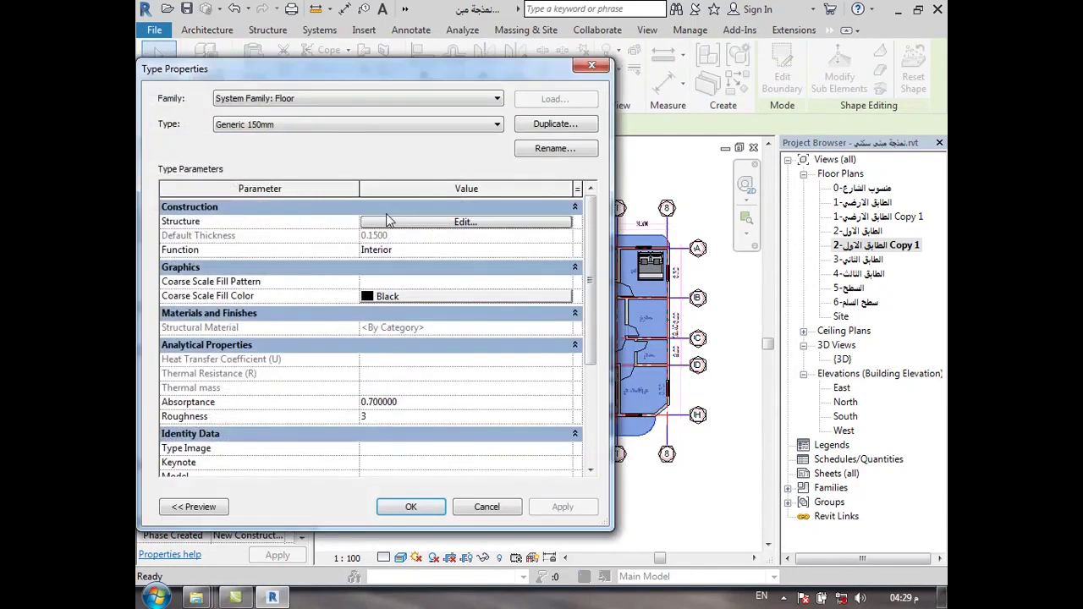
left_click(389, 227)
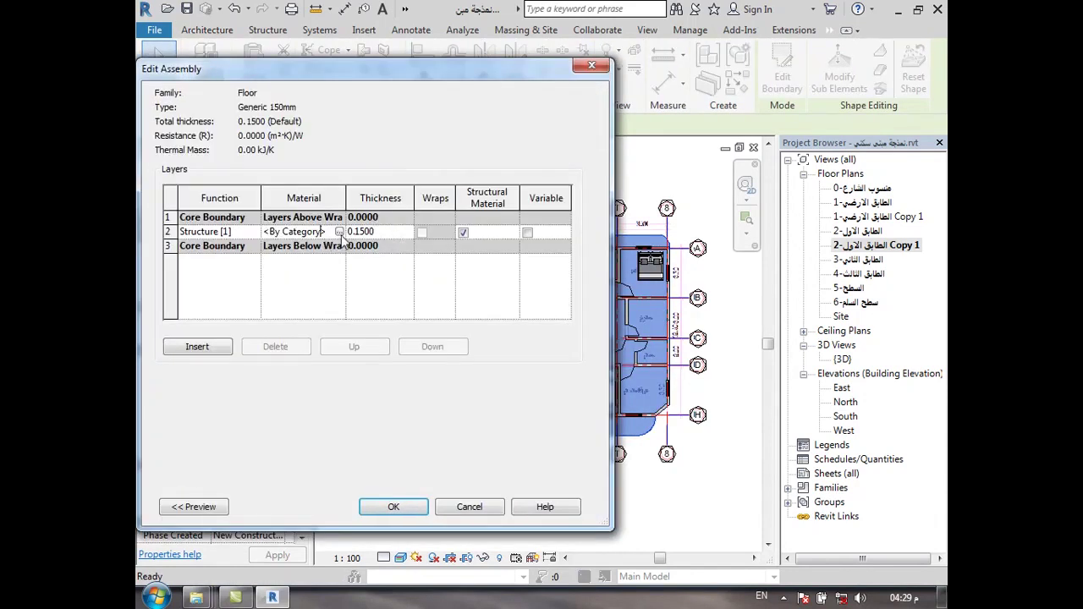
left_click(339, 232)
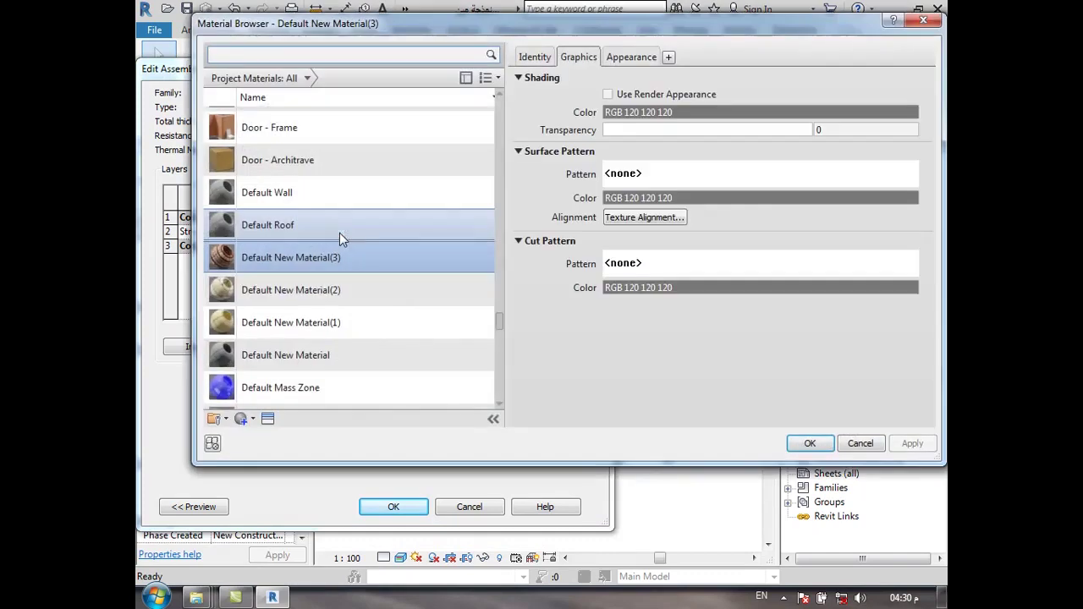
left_click(242, 420)
left_click(271, 433)
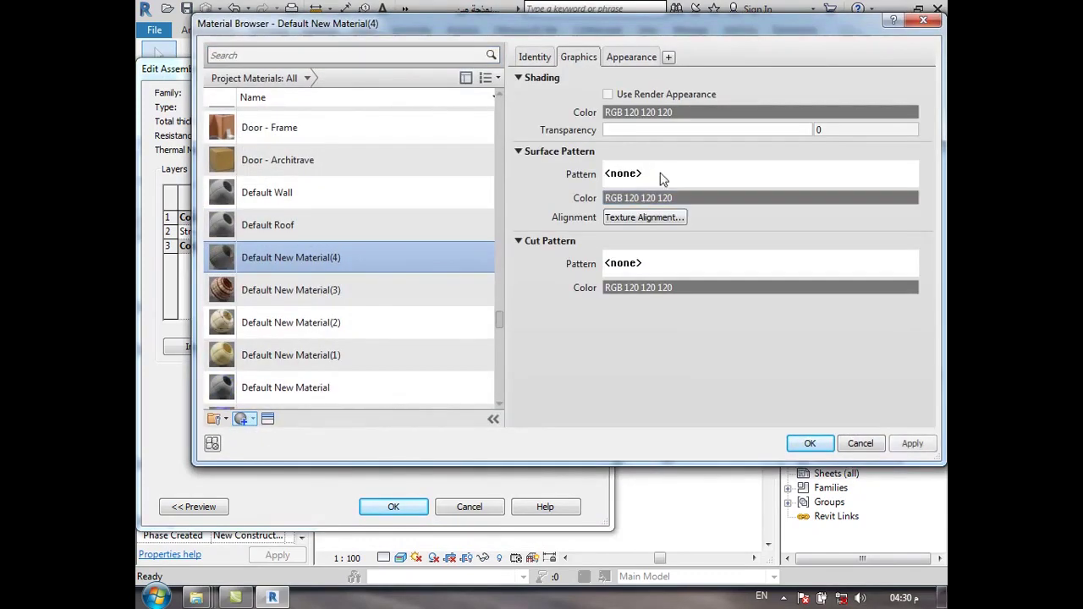
left_click(631, 57)
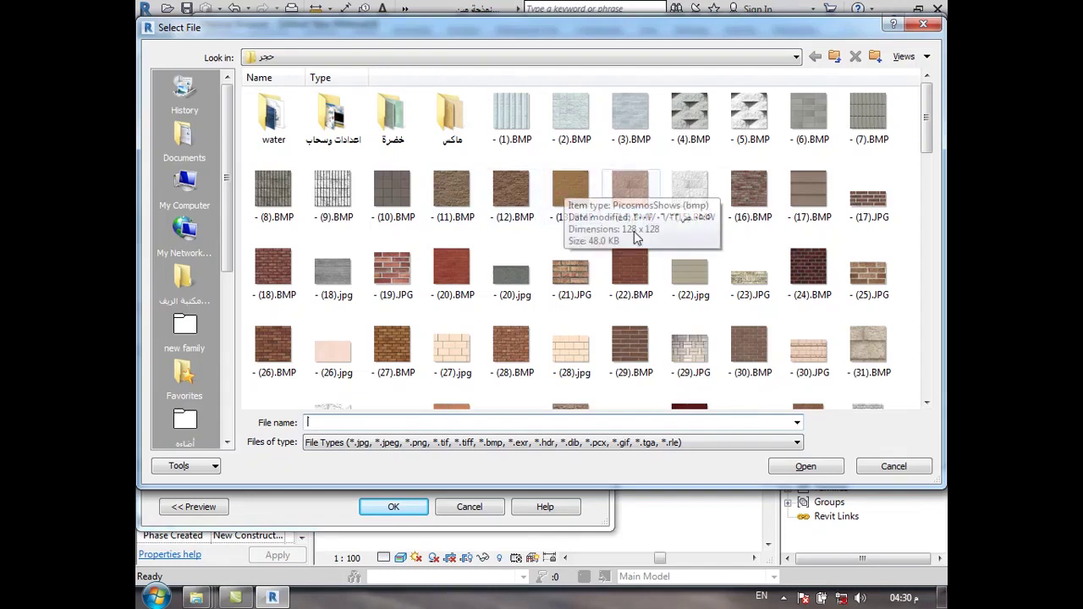
Browse the حجر and ماكس texture folders, then open Finishes.Flooring.Tile.Square.Tan.jpg as the material image.
left_click(626, 196)
double_click(449, 134)
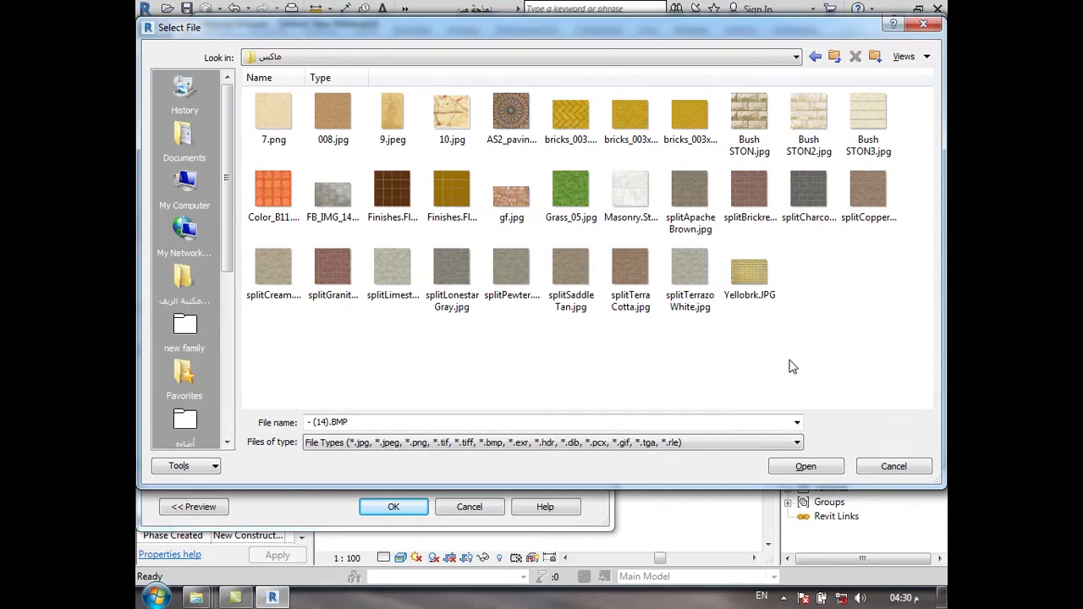
key("BackSpace")
mouse_move(929, 142)
left_mouse_down()
mouse_move(912, 385)
mouse_move(913, 296)
left_mouse_up()
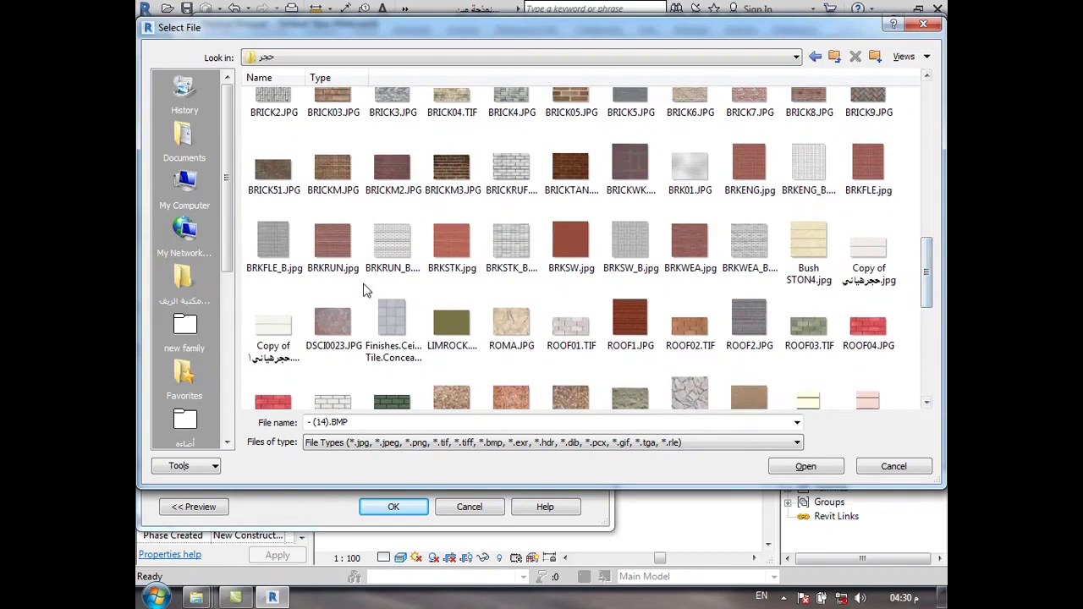
left_click(394, 320)
left_click_drag(927, 273, 920, 102)
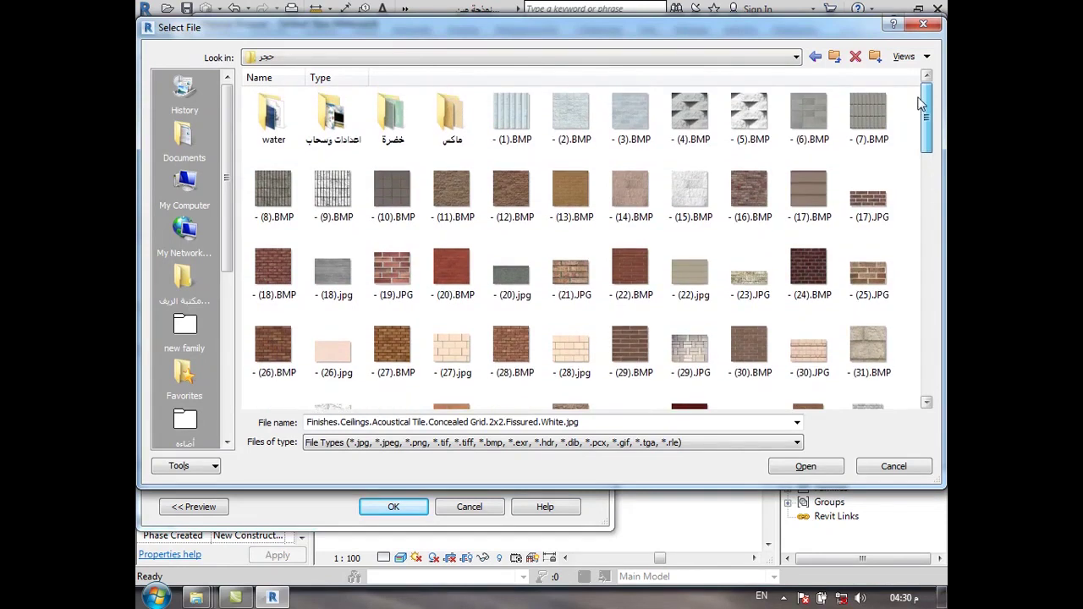
double_click(450, 114)
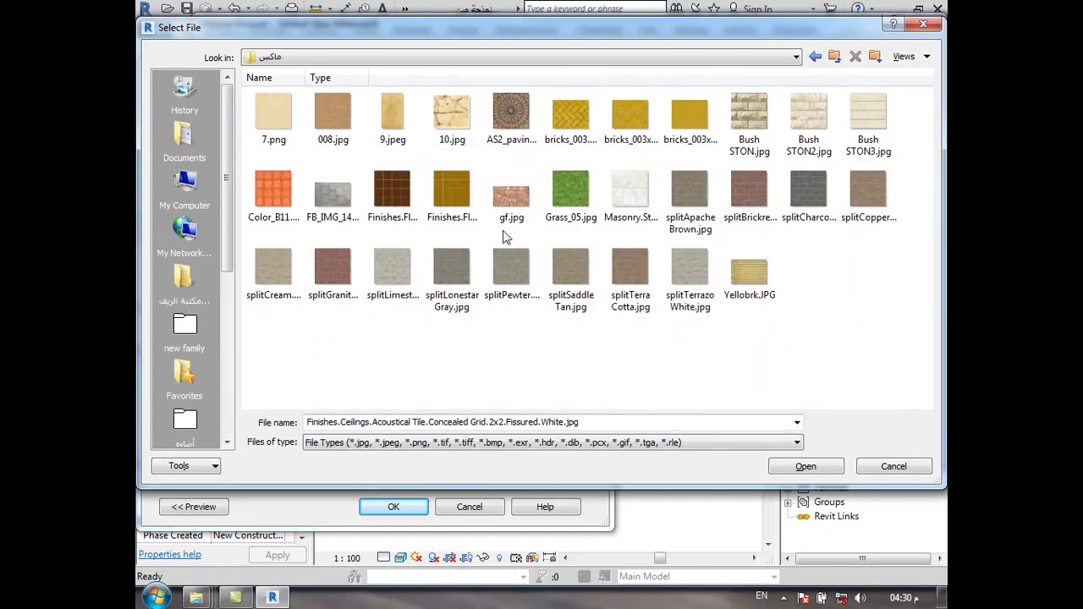
left_click(460, 197)
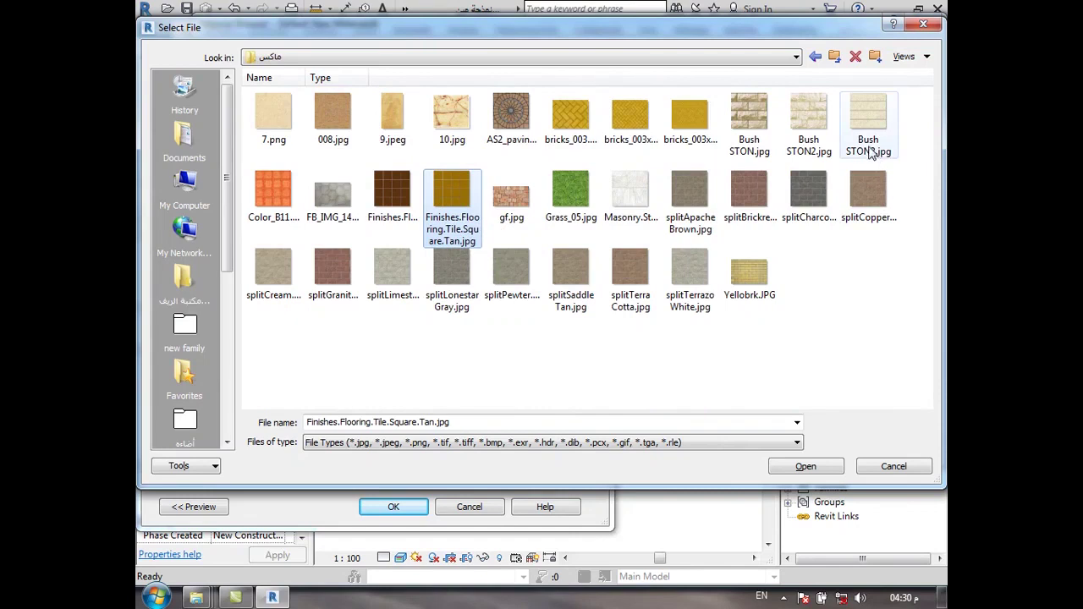
left_click(803, 113)
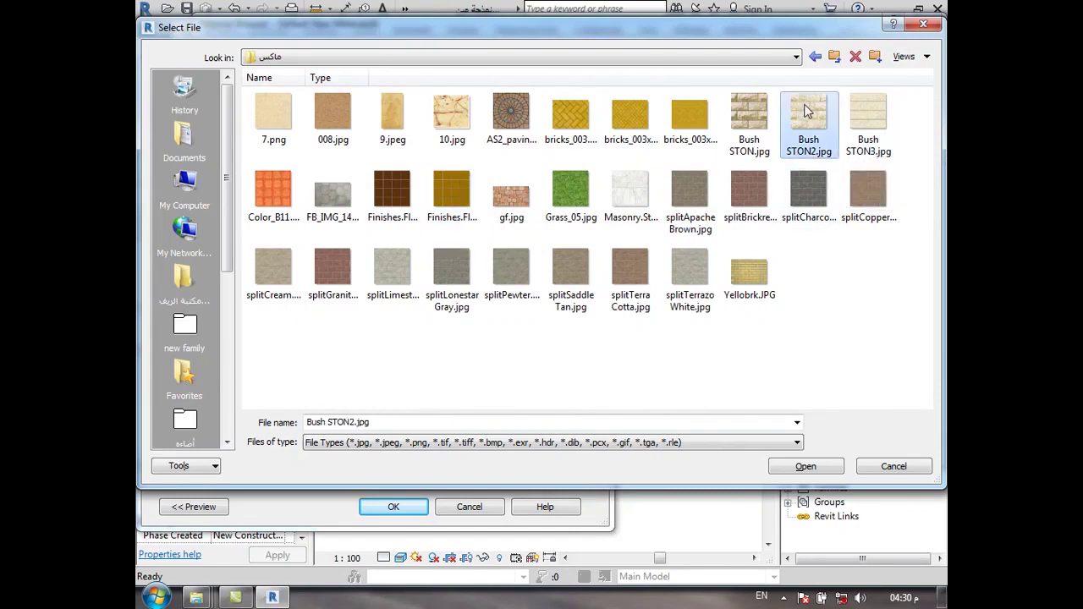
left_click(461, 182)
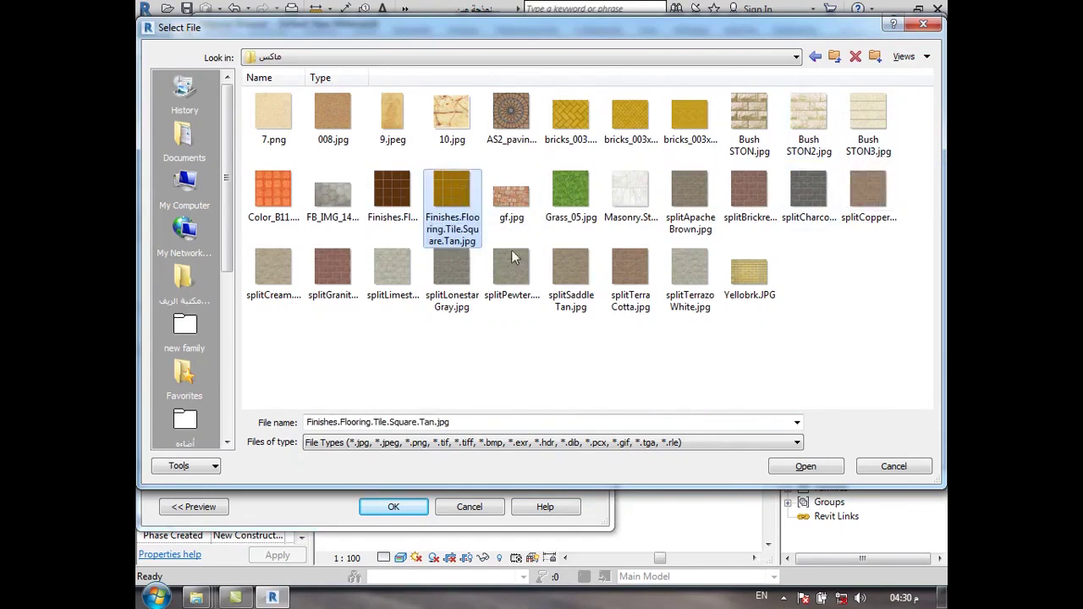
left_click(809, 469)
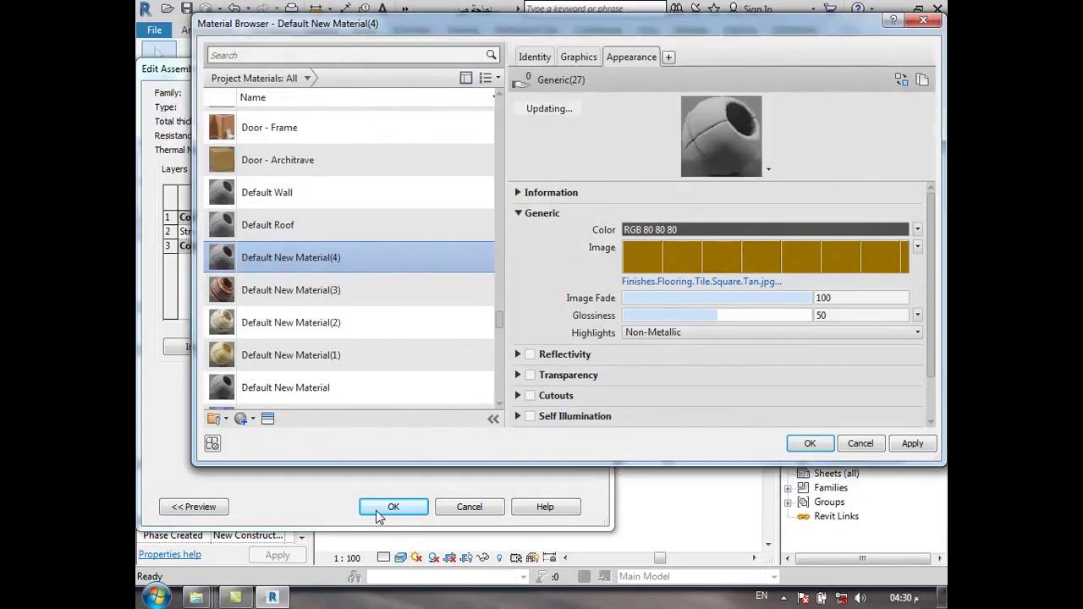
Confirm the new material through Material Browser, Edit Assembly and Type Properties, then show Realistic style.
left_click(810, 444)
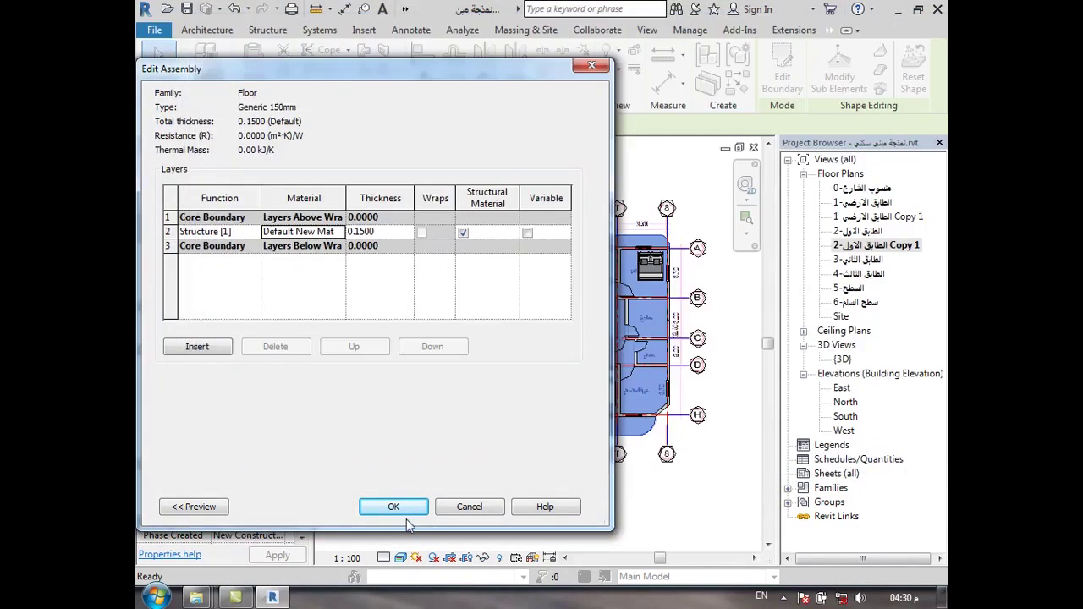
left_click(396, 507)
left_click(409, 506)
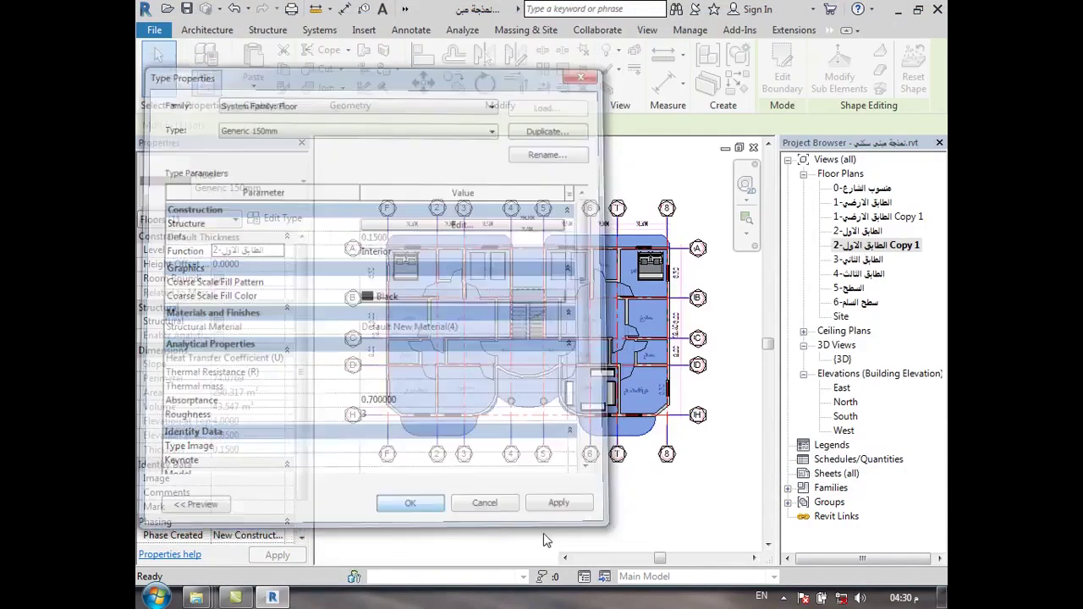
left_click(611, 531)
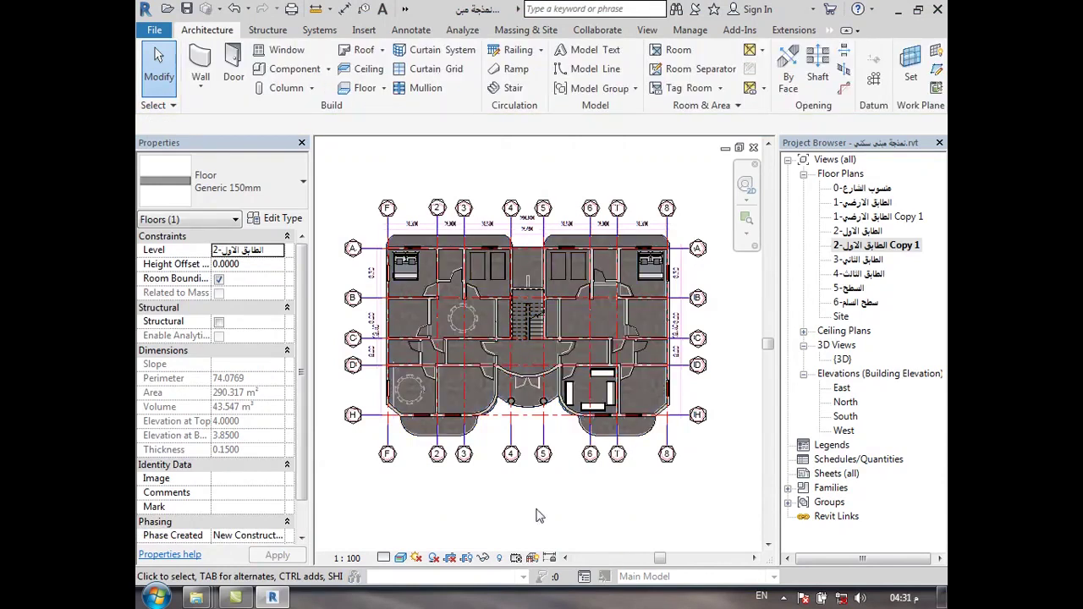
left_click(405, 555)
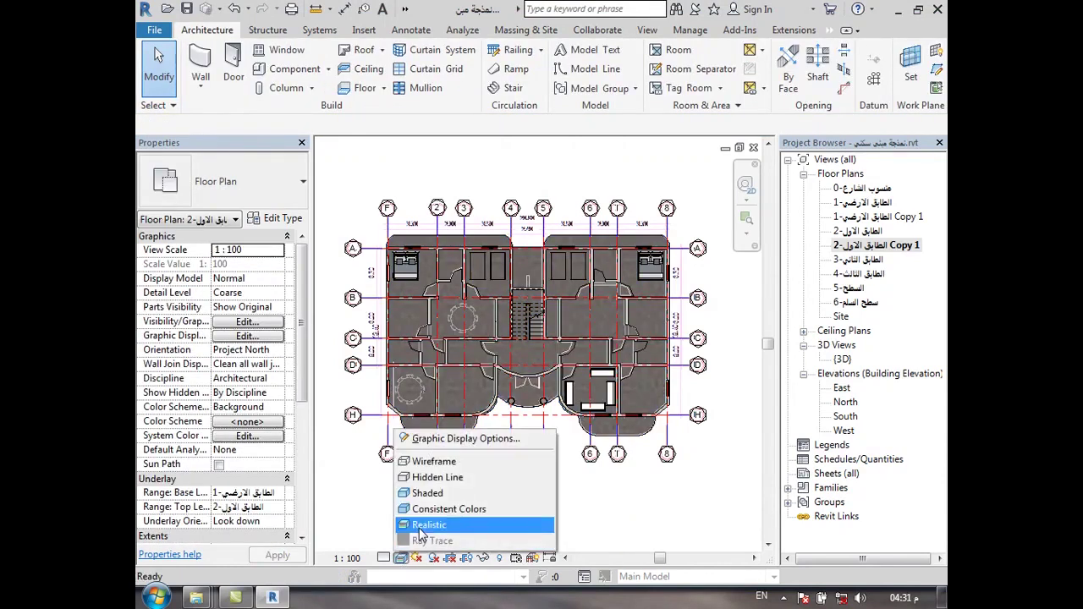
left_click(470, 529)
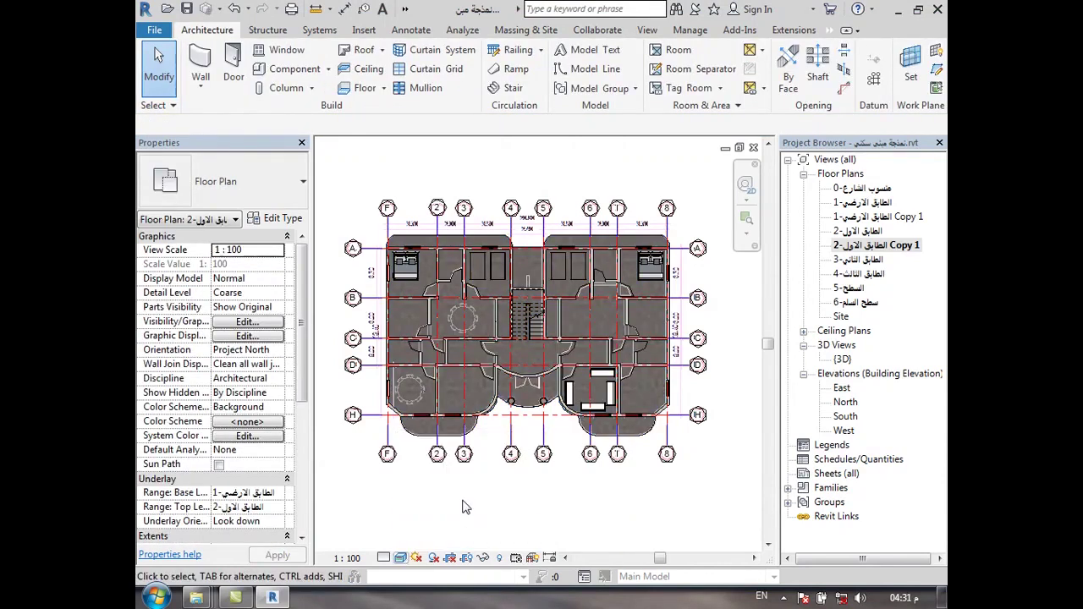
Check the floor slab's type in the type list, leaving it unchanged.
left_click(536, 334)
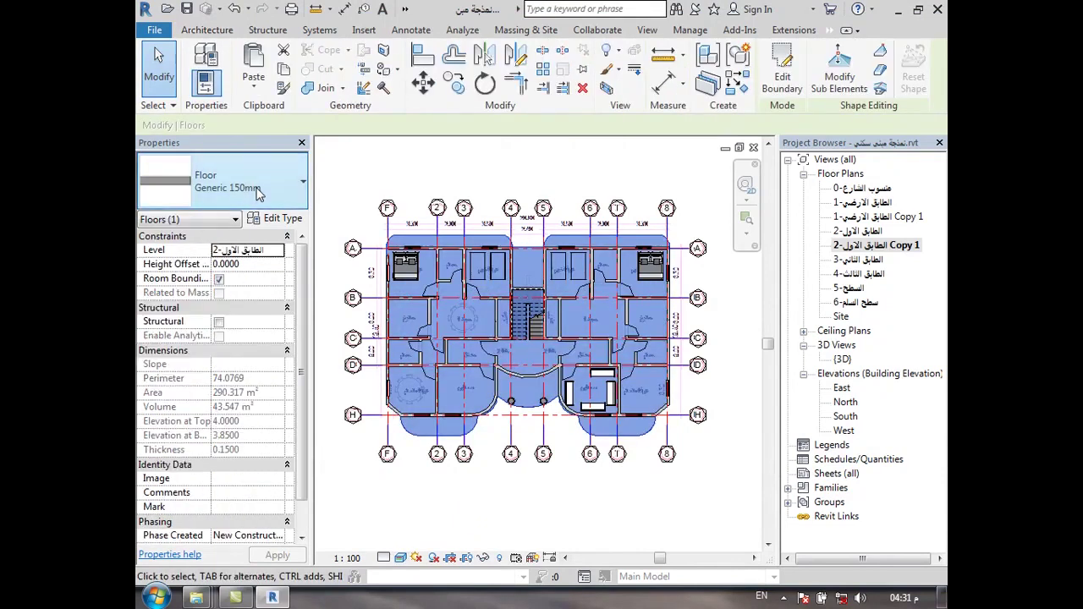
left_click(258, 193)
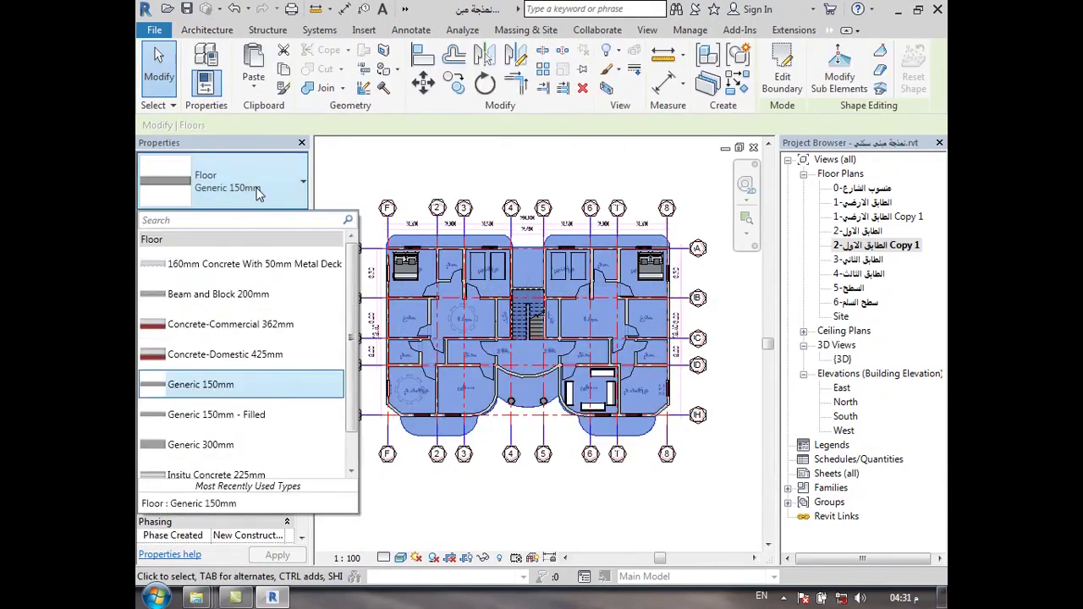
left_click(258, 194)
left_click(356, 164)
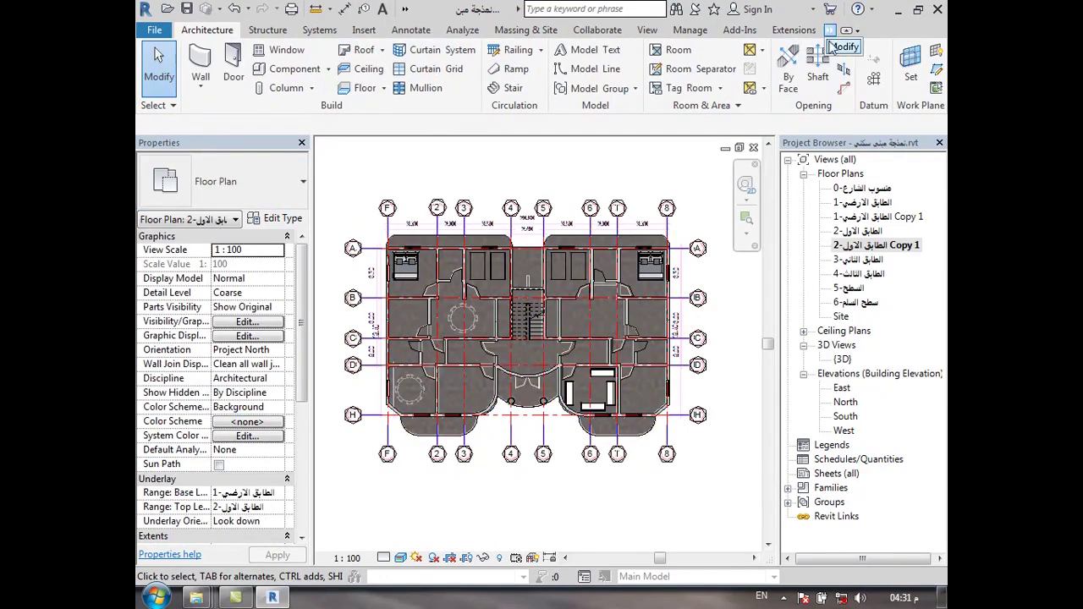
left_click(830, 32)
left_click(396, 69)
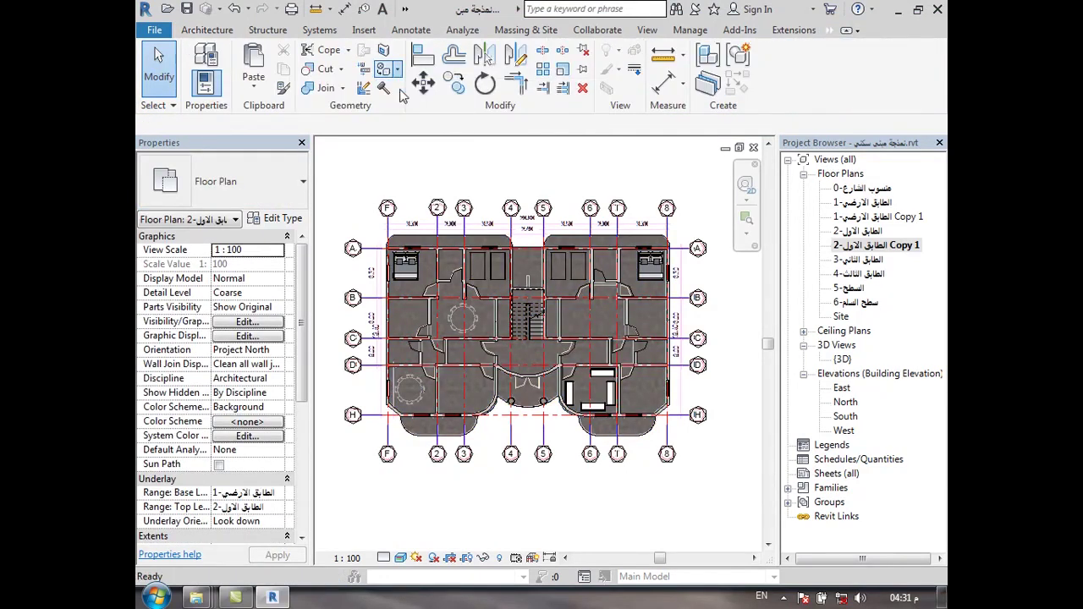
Try Door - Frame, Default New Material(3) and Door - Architrave on the floor, finally painting it with Frame Material.
left_click_drag(372, 229, 376, 315)
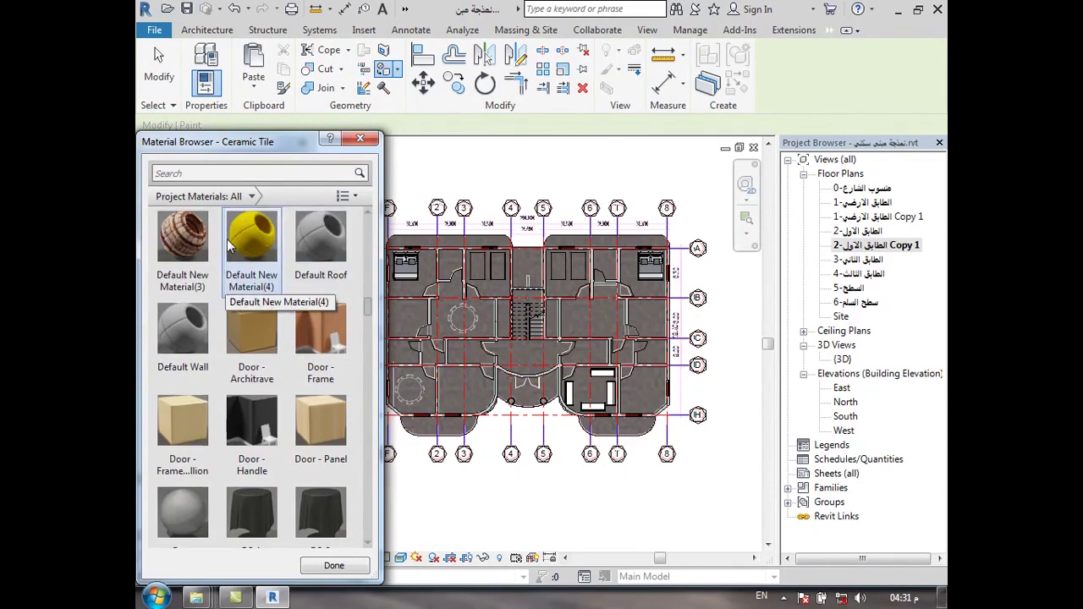
left_click(324, 330)
left_click(446, 310)
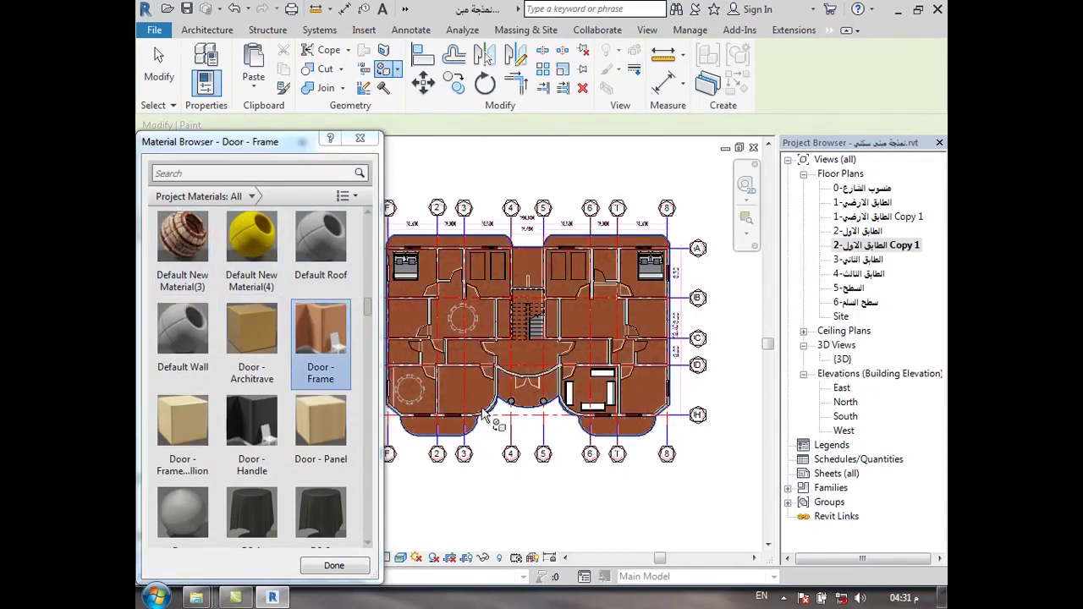
left_click(200, 234)
left_click(442, 312)
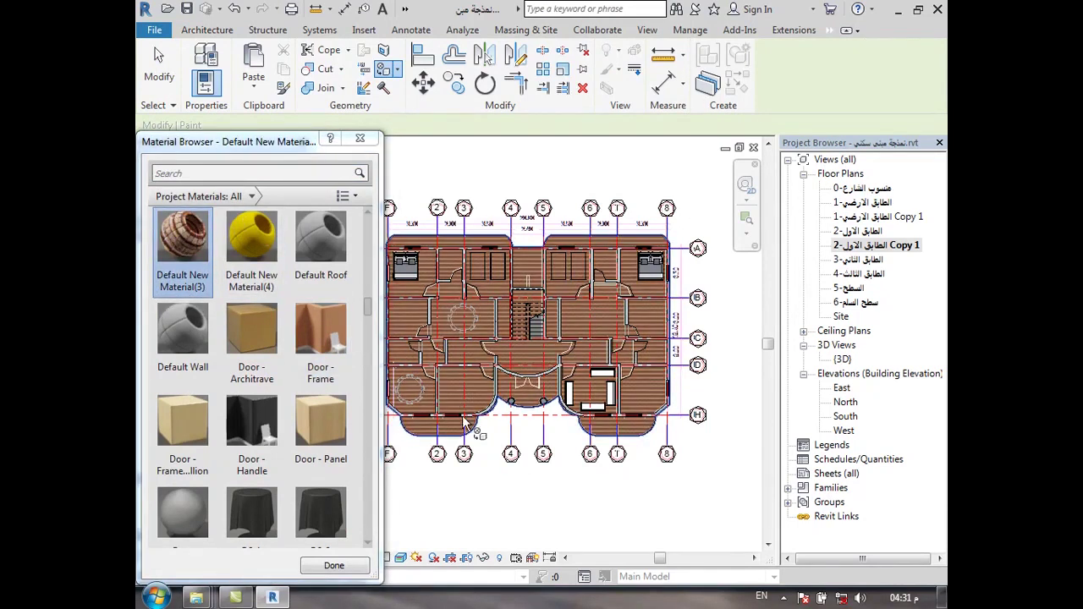
left_click(252, 334)
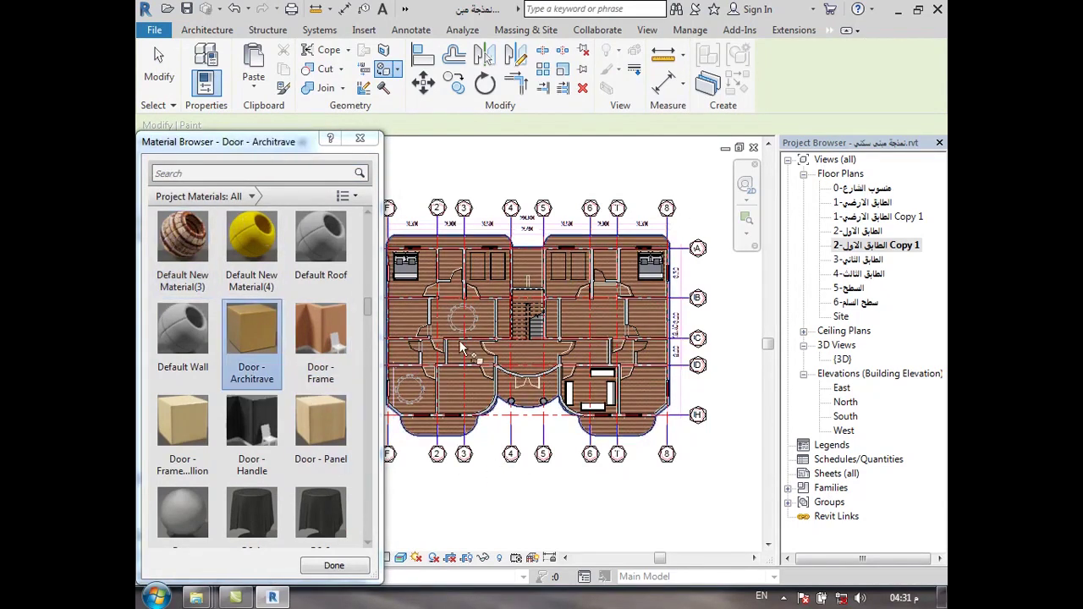
left_click(494, 321)
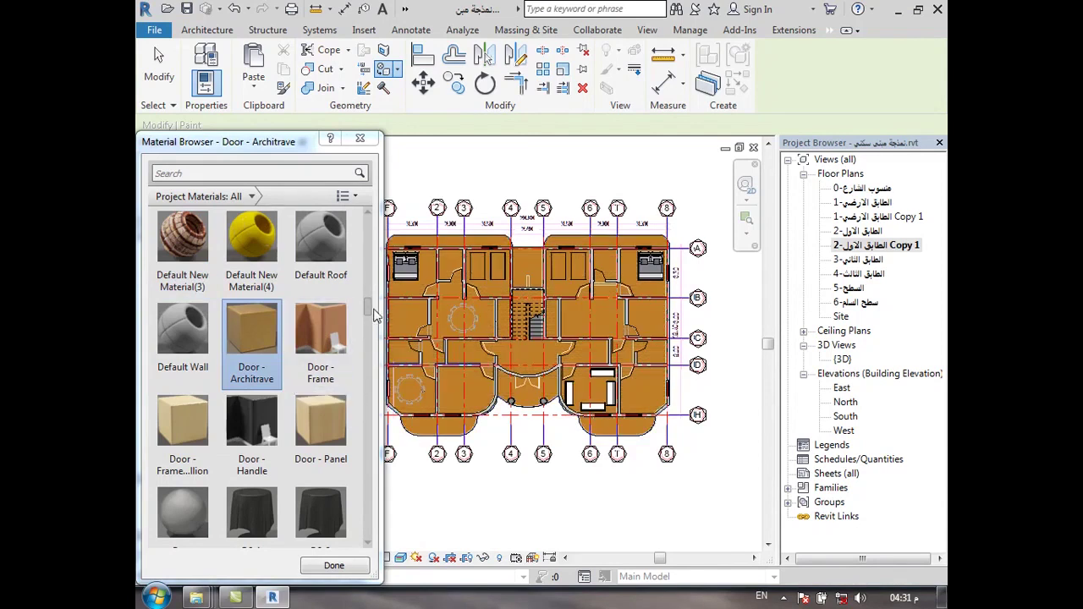
left_click_drag(367, 311, 367, 338)
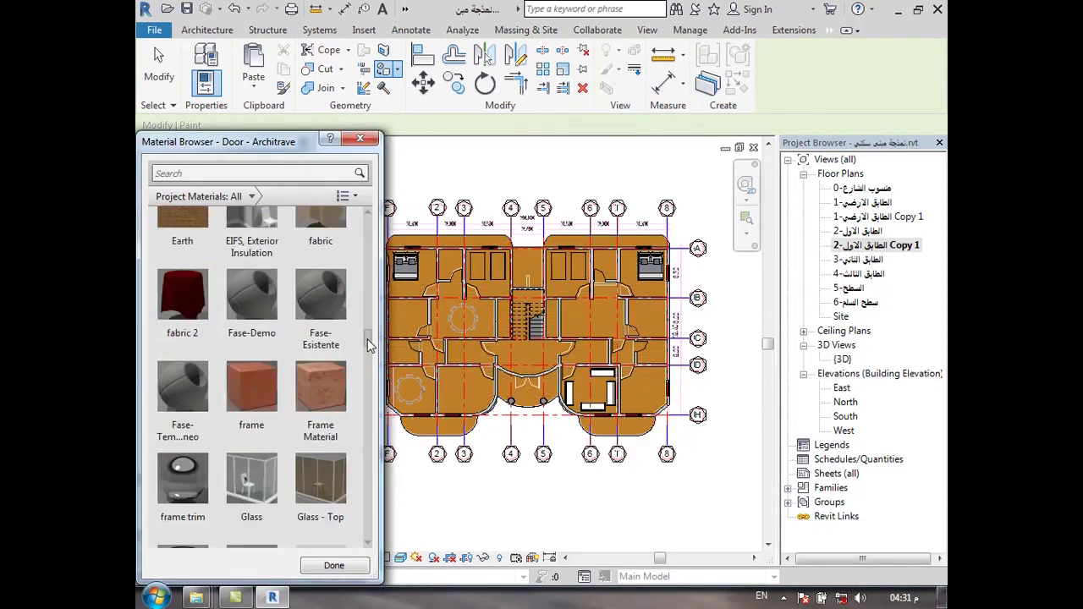
left_click(321, 389)
left_click(479, 307)
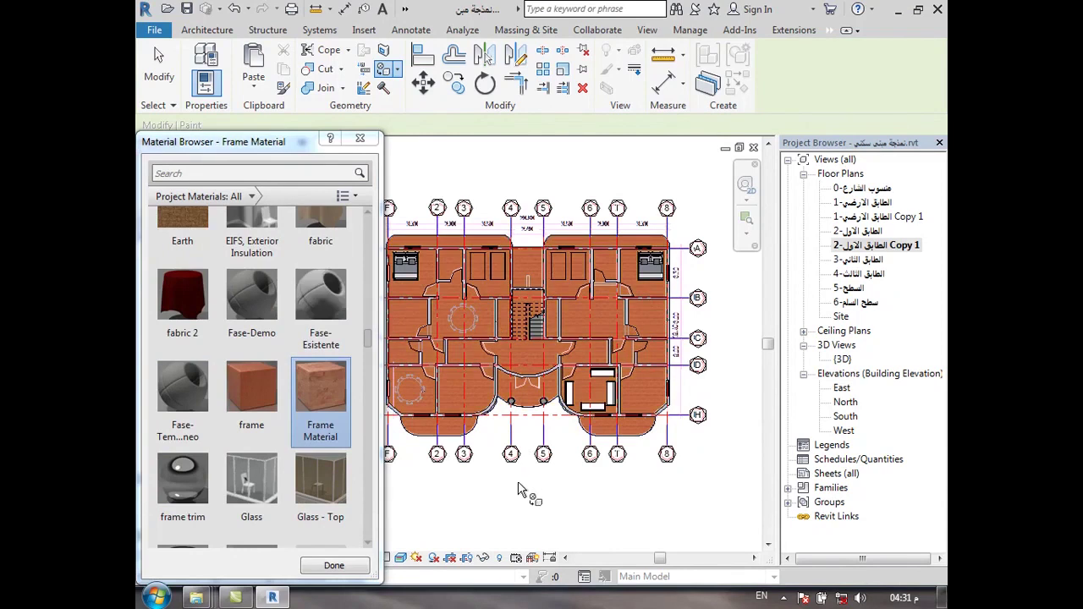
key("Escape")
key("Escape")
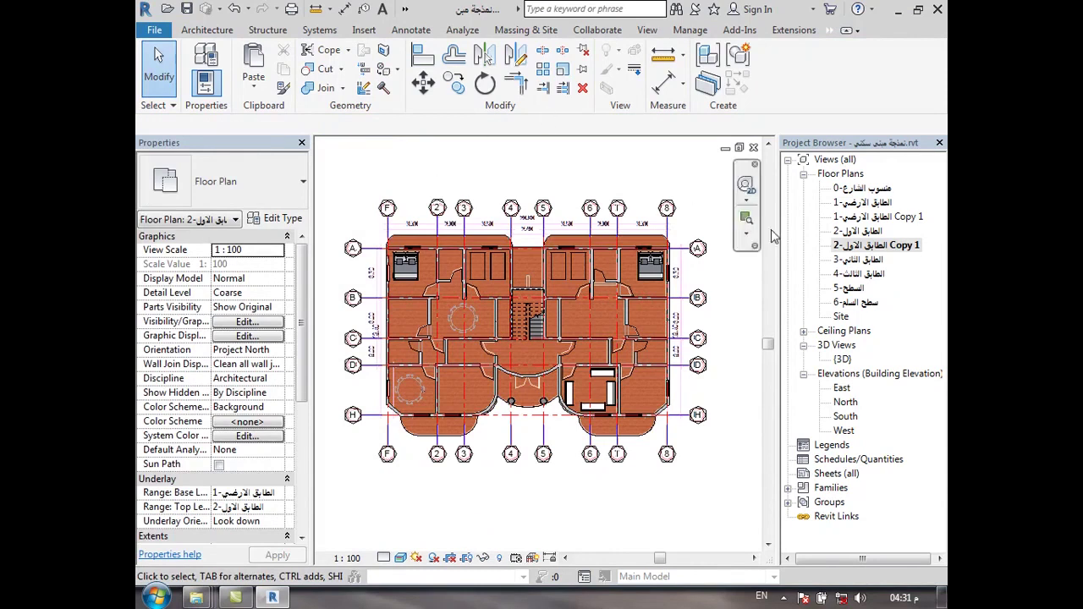
Open the {3D} view oriented to the floor plan as a section-box cutaway.
double_click(844, 360)
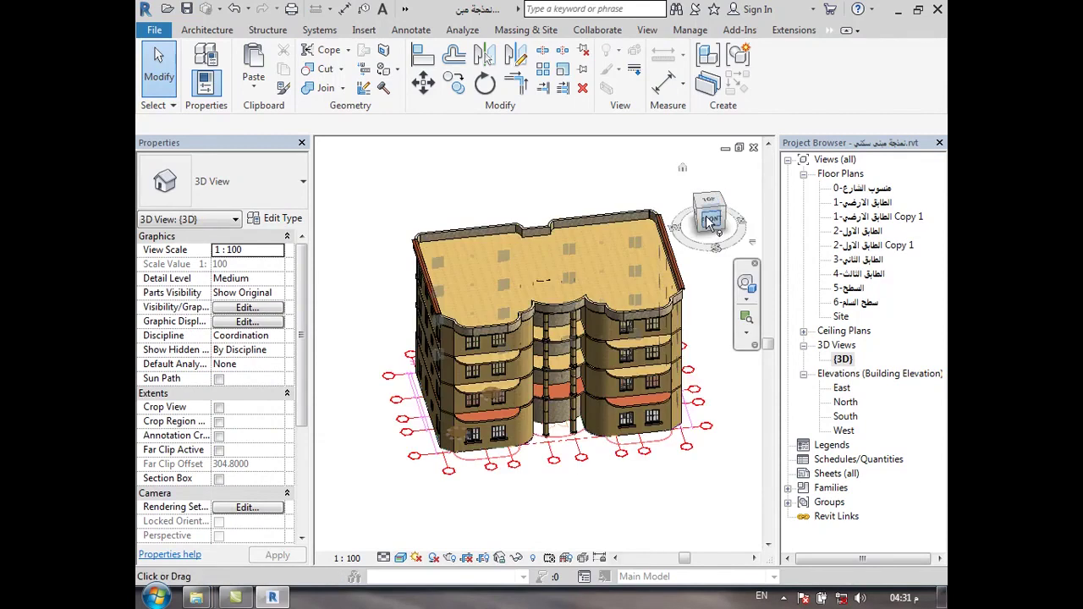
right_click(709, 222)
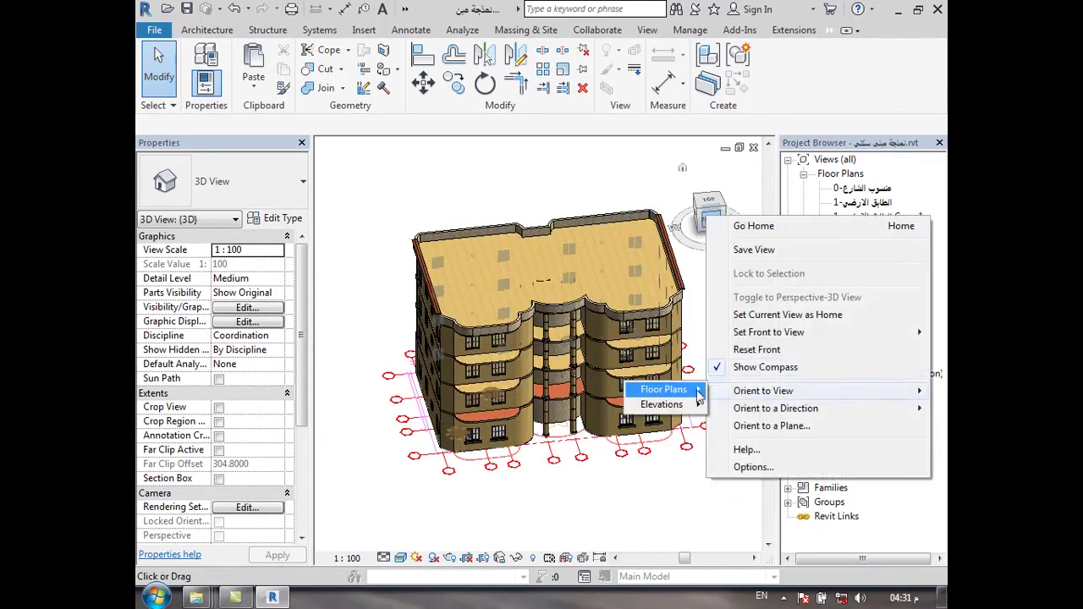
mouse_move(663, 390)
left_click(795, 454)
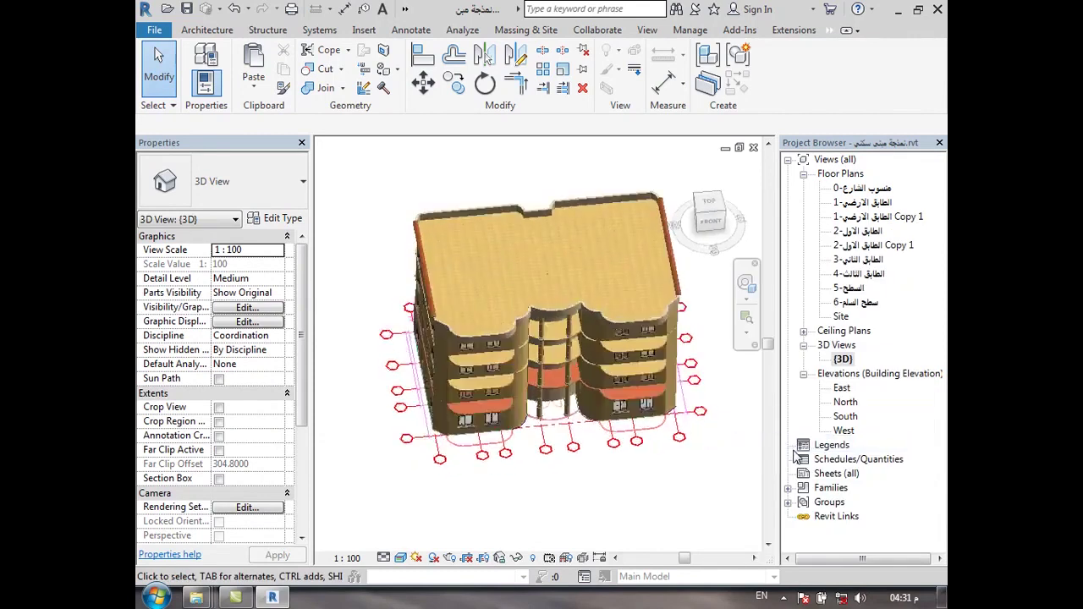
middle_click_drag(453, 534, 614, 435, "shift")
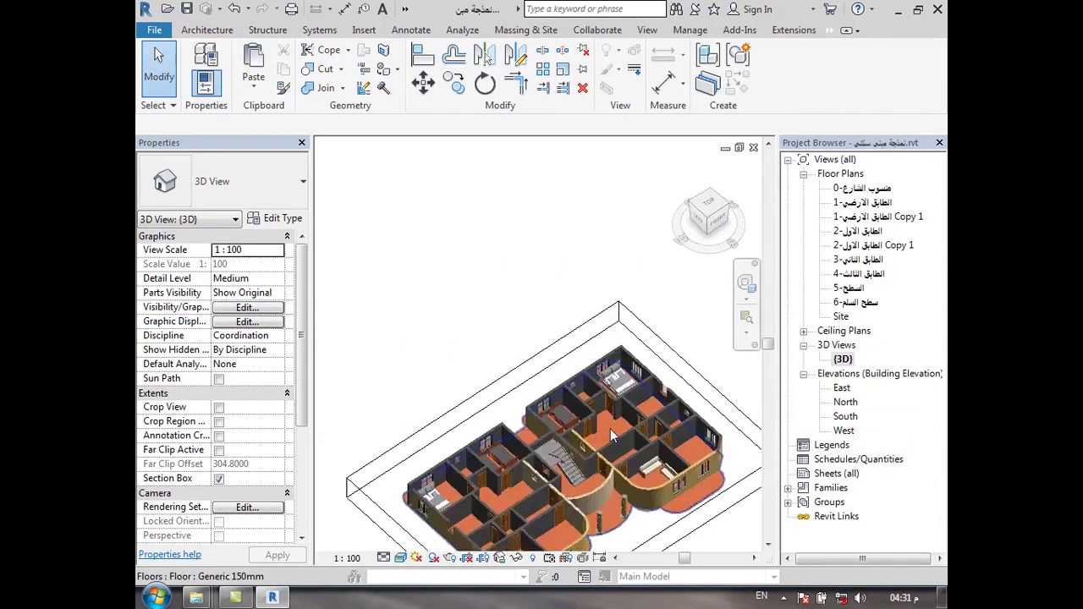
scroll(615, 436, "up", 3)
middle_click_drag(601, 245, 599, 172)
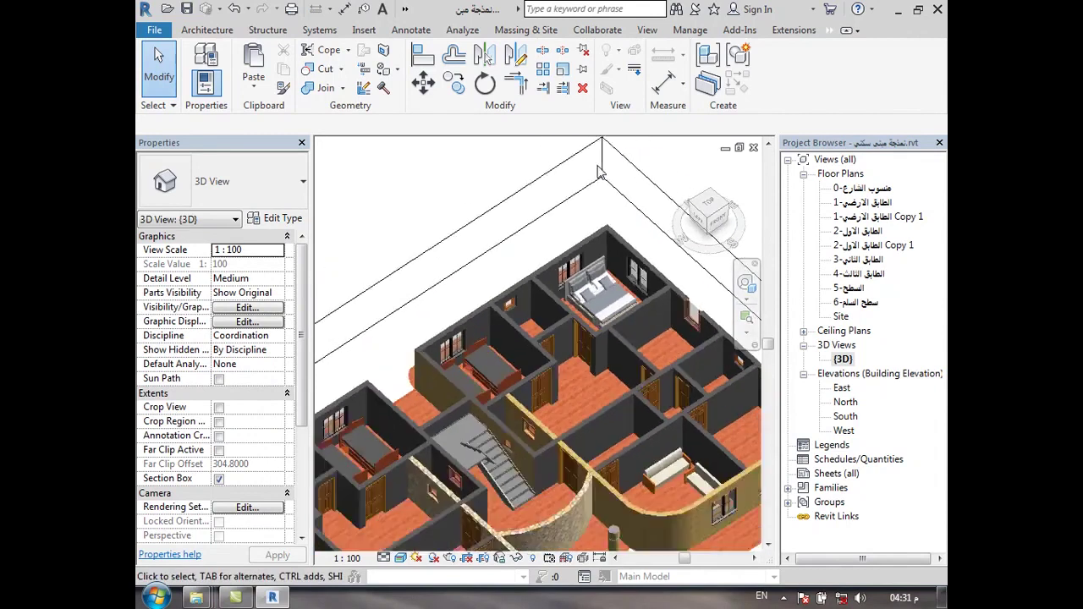
scroll(623, 442, "down", 5)
Inspect the cutaway from a new isometric angle, then turn the section box off.
middle_click_drag(612, 491, 512, 378, "shift")
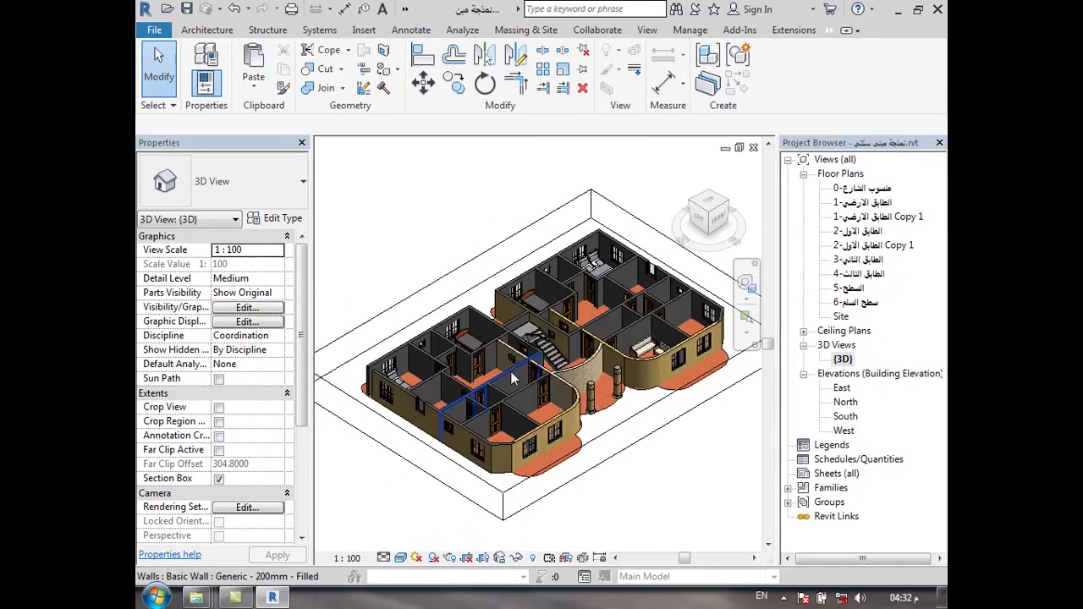
scroll(512, 378, "up", 2)
scroll(425, 337, "up", 3)
scroll(564, 308, "up", 2)
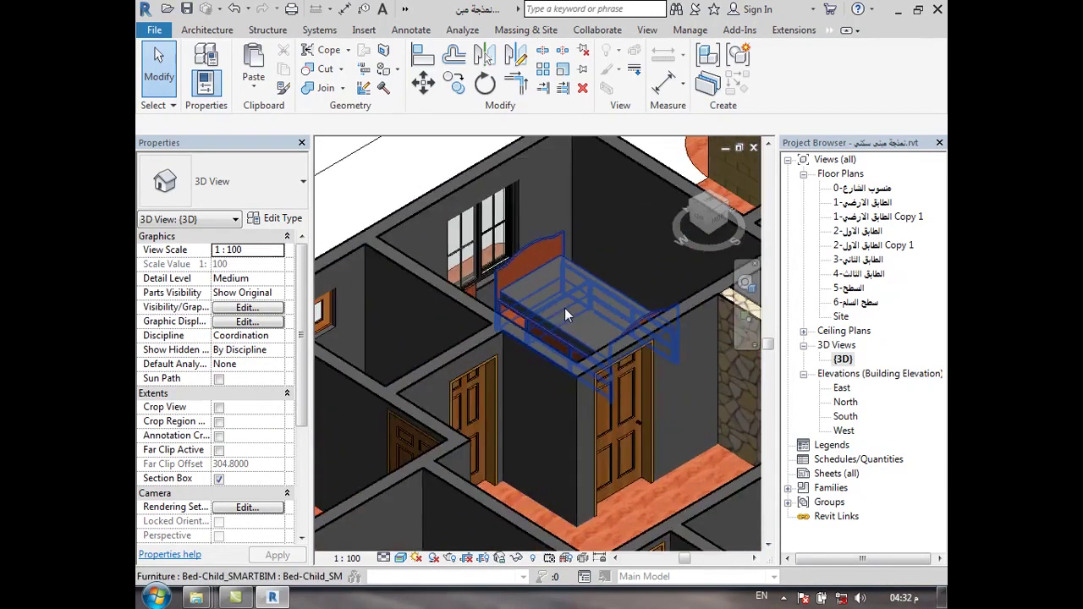
scroll(552, 303, "down", 4)
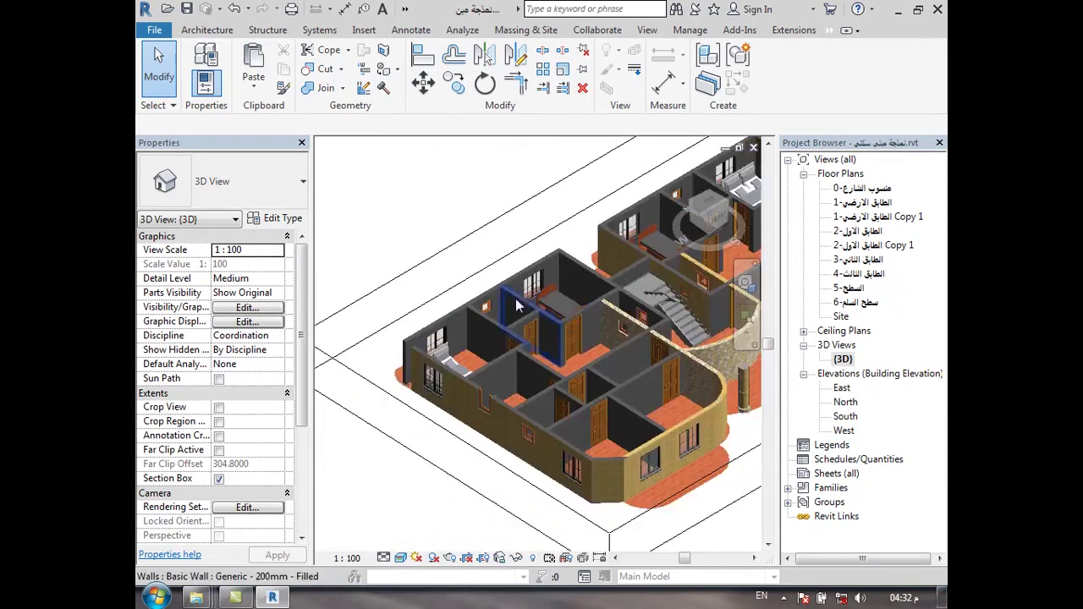
scroll(593, 313, "down", 1)
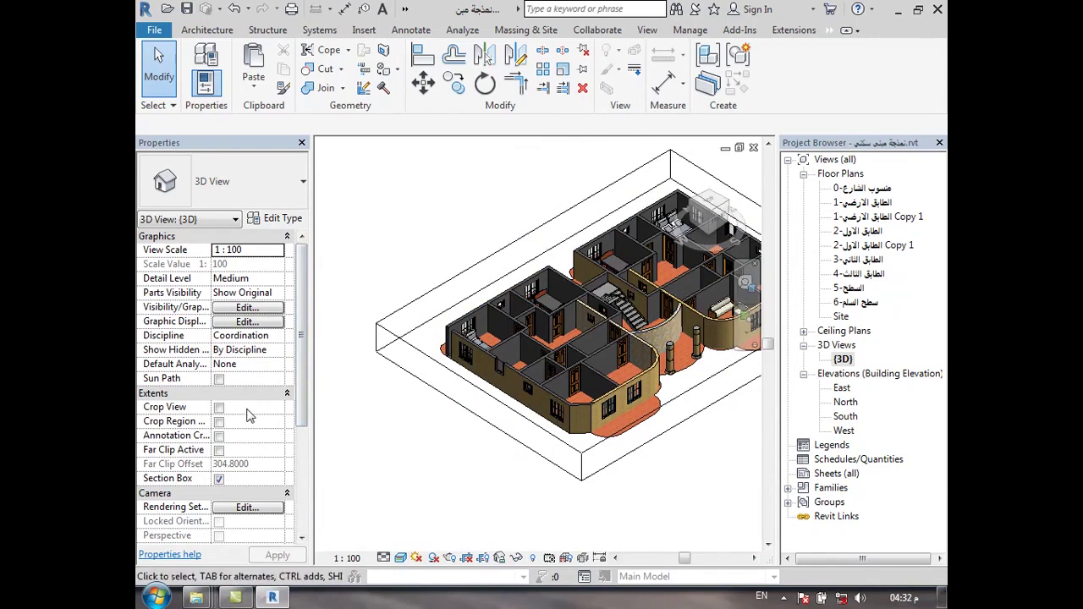
left_click(218, 479)
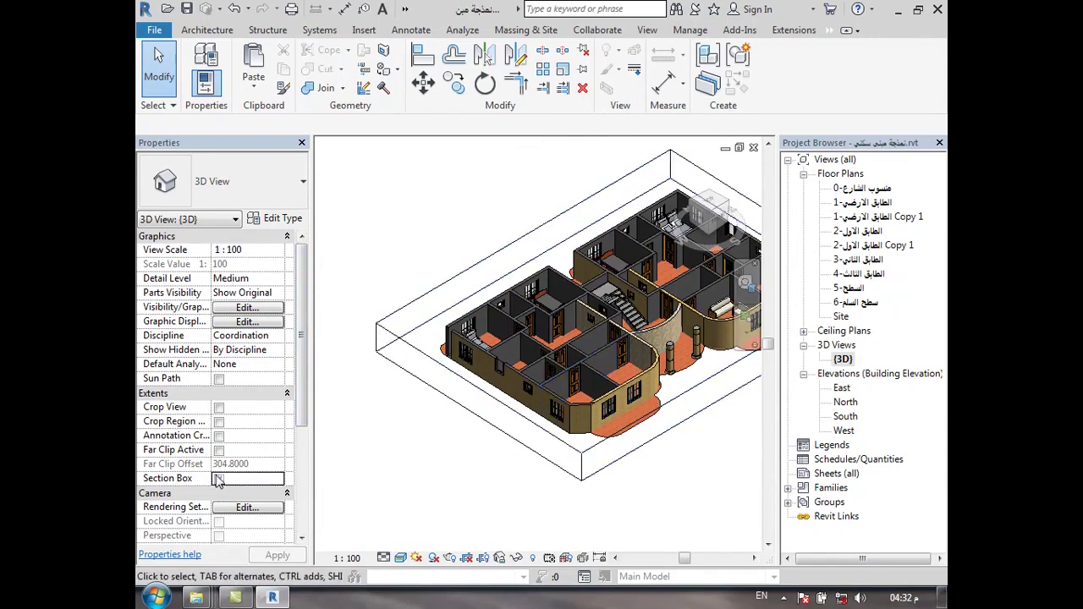
Open the 1-الطابق الأرضي ground floor plan and zoom in on the curved wall.
double_click(866, 202)
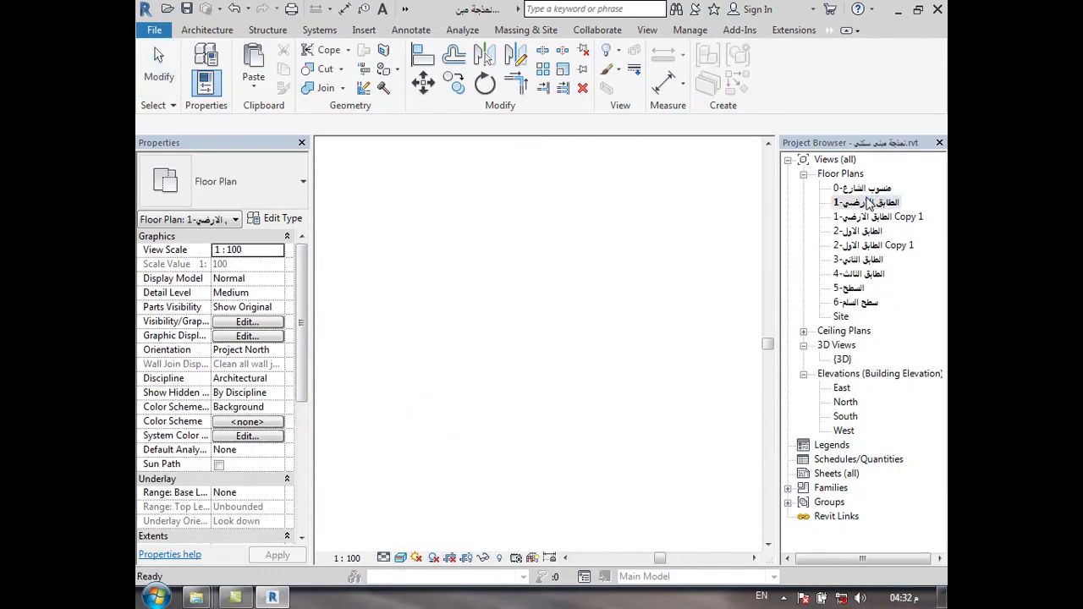
scroll(474, 377, "up", 2)
scroll(525, 385, "up", 3)
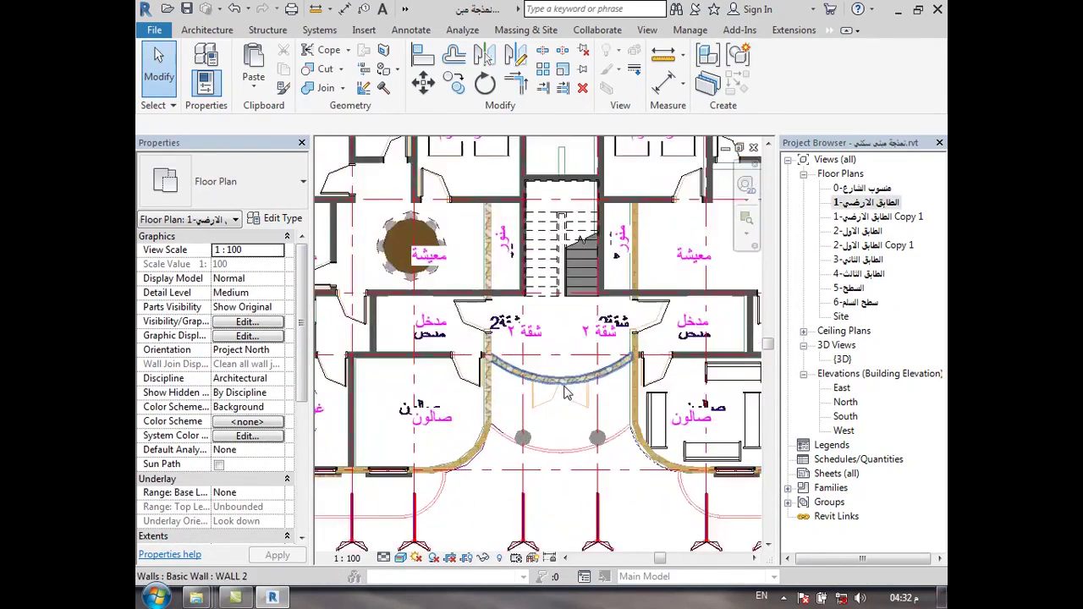
scroll(567, 391, "up", 3)
scroll(567, 391, "up", 2)
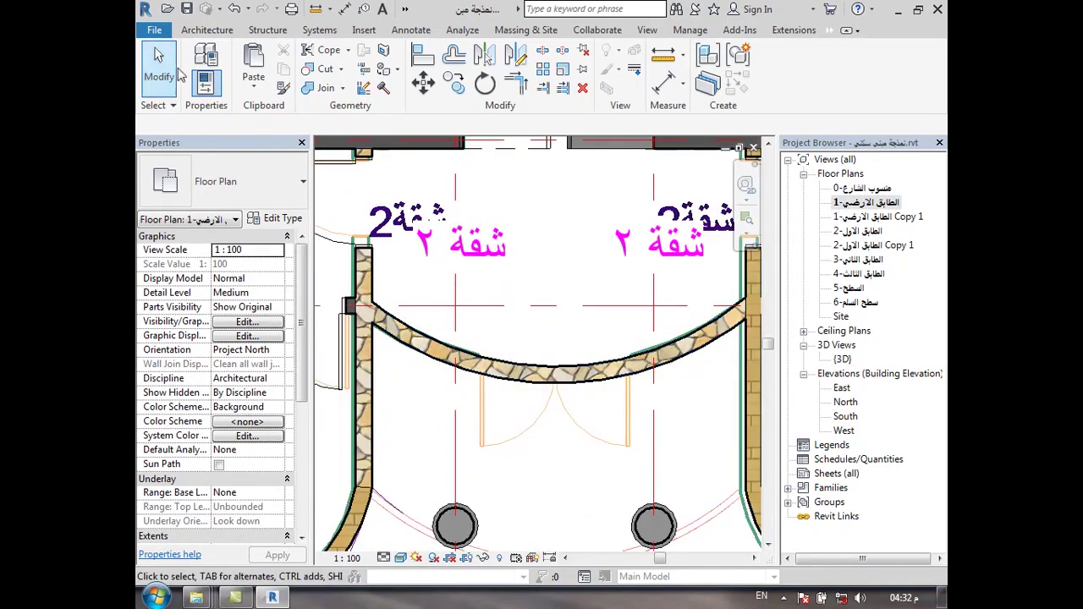
Start the Door tool and browse Load Family to the نمذجة مبنى سكني > ابواب folder.
left_click(226, 39)
left_click(234, 76)
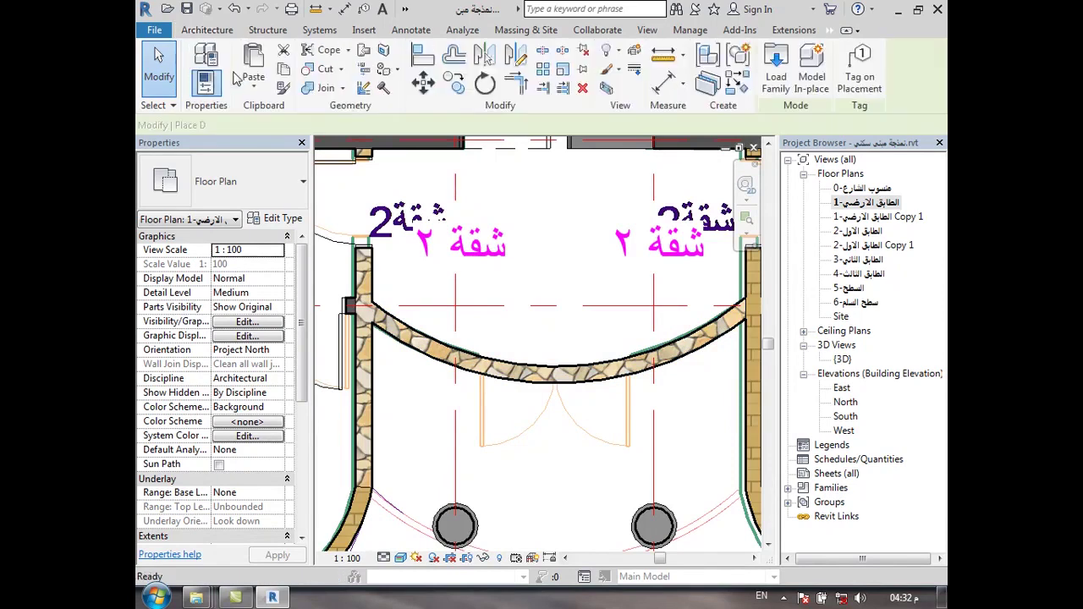
left_click(786, 77)
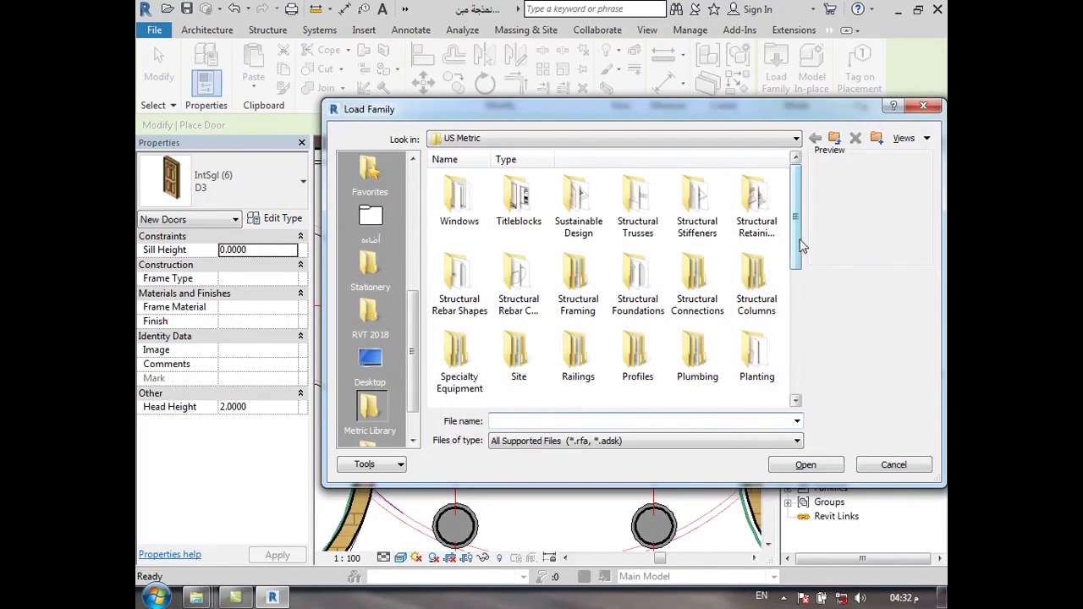
scroll(423, 271, "up", 2)
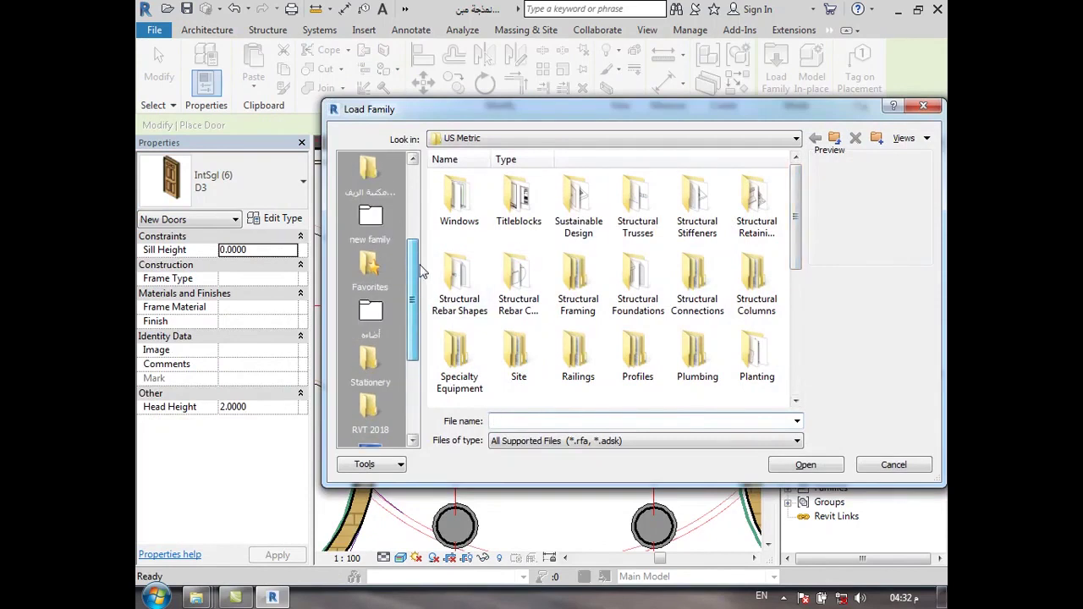
scroll(423, 271, "up", 1)
left_click(370, 221)
double_click(459, 203)
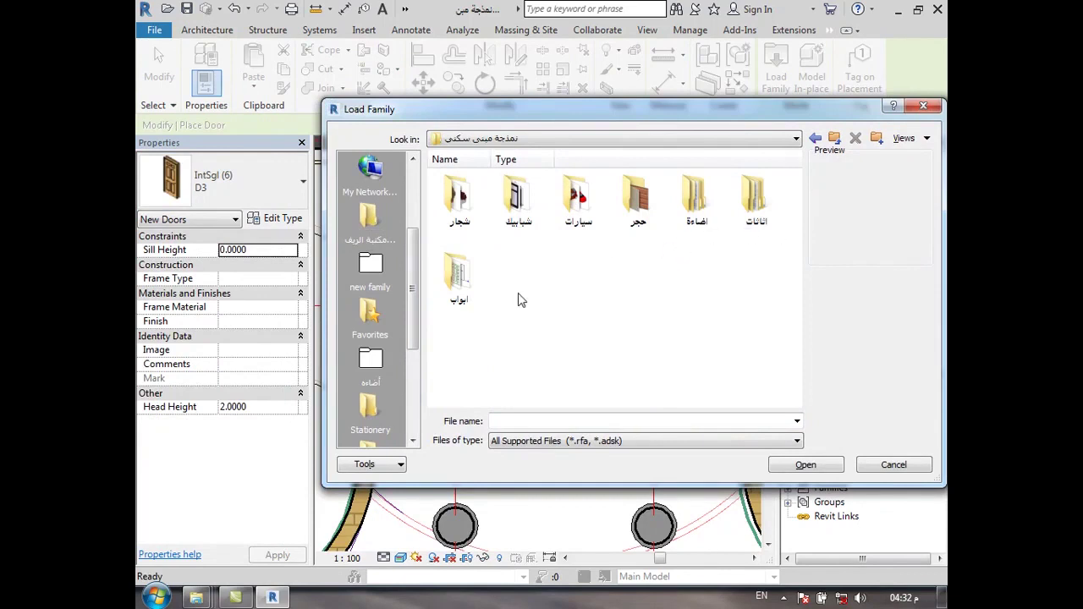
double_click(459, 279)
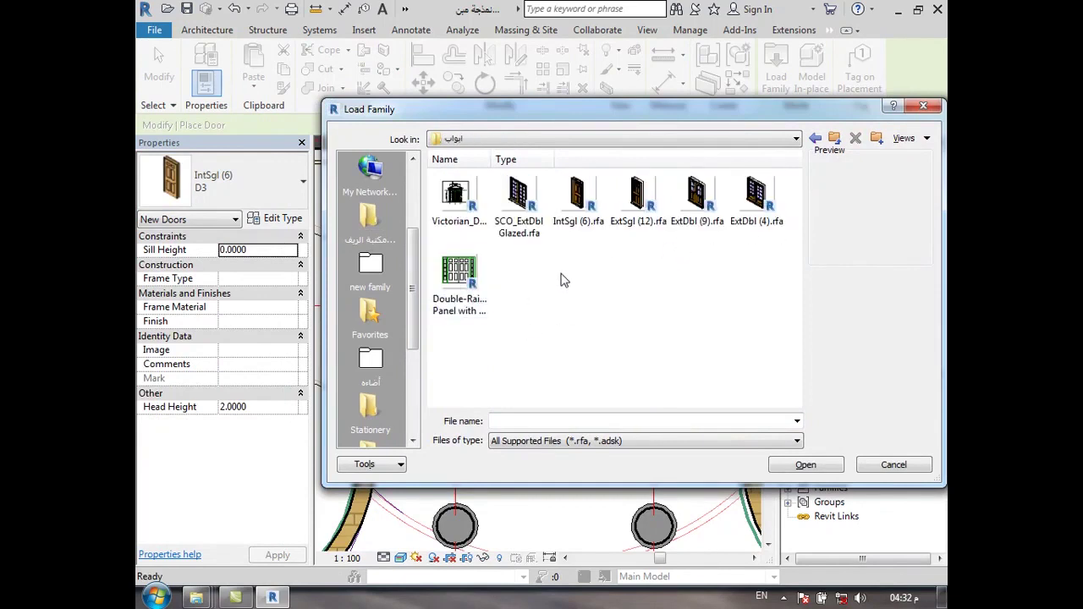
Compare the door families and load SCO_ExtDbl Glazed.rfa.
left_click(476, 276)
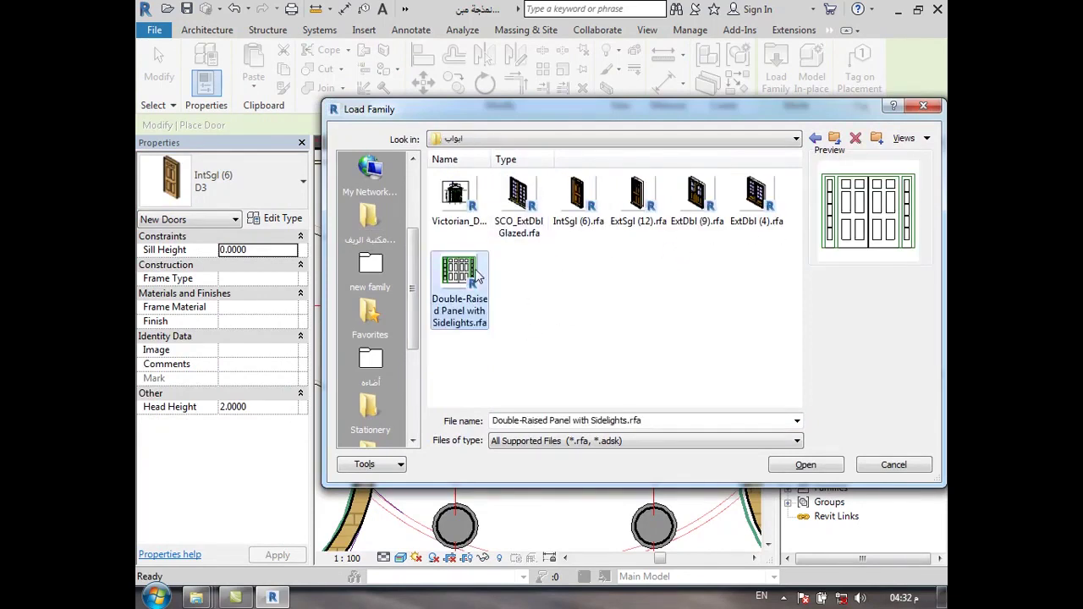
left_click(472, 216)
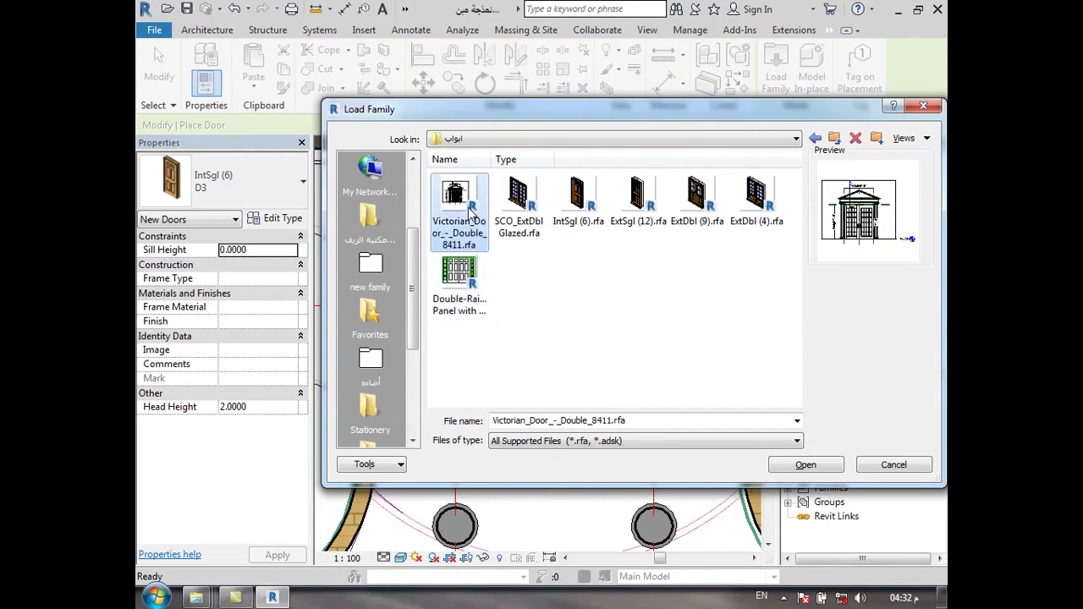
left_click(460, 292)
left_click(521, 206)
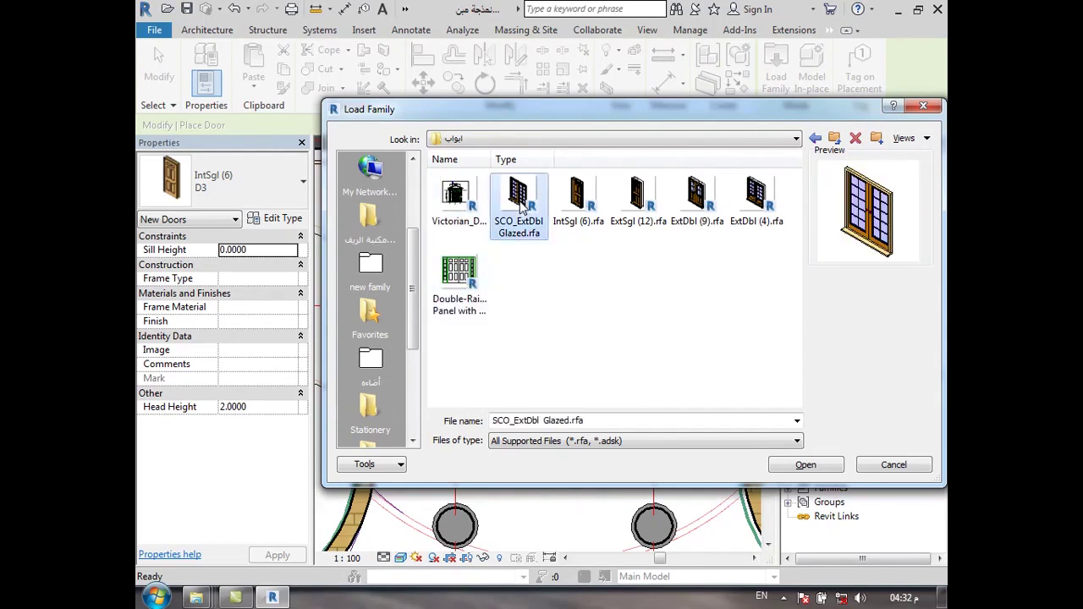
left_click(461, 287)
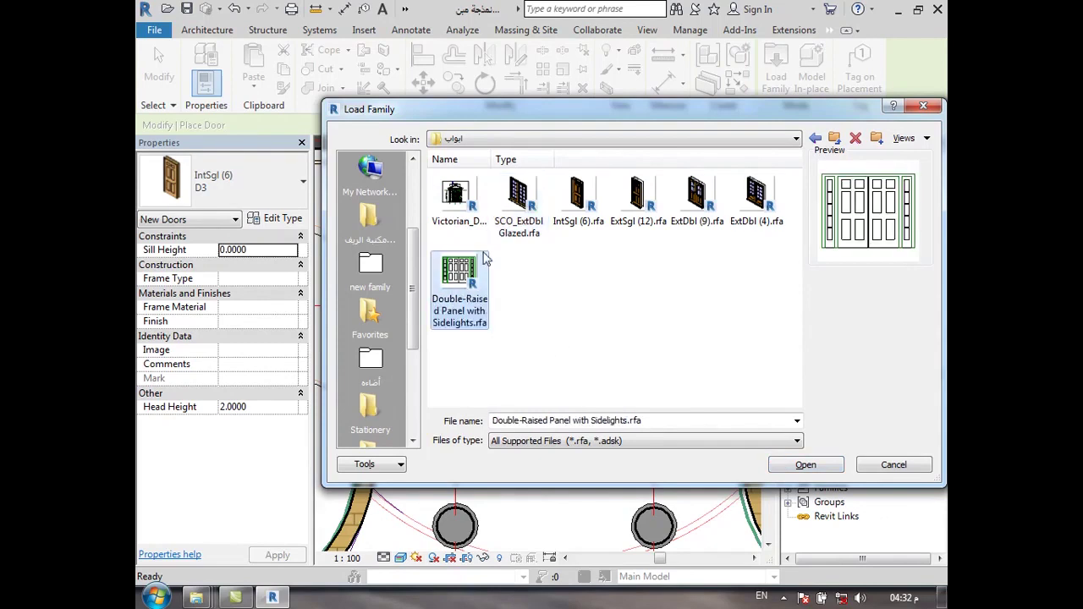
left_click(520, 207)
left_click(820, 463)
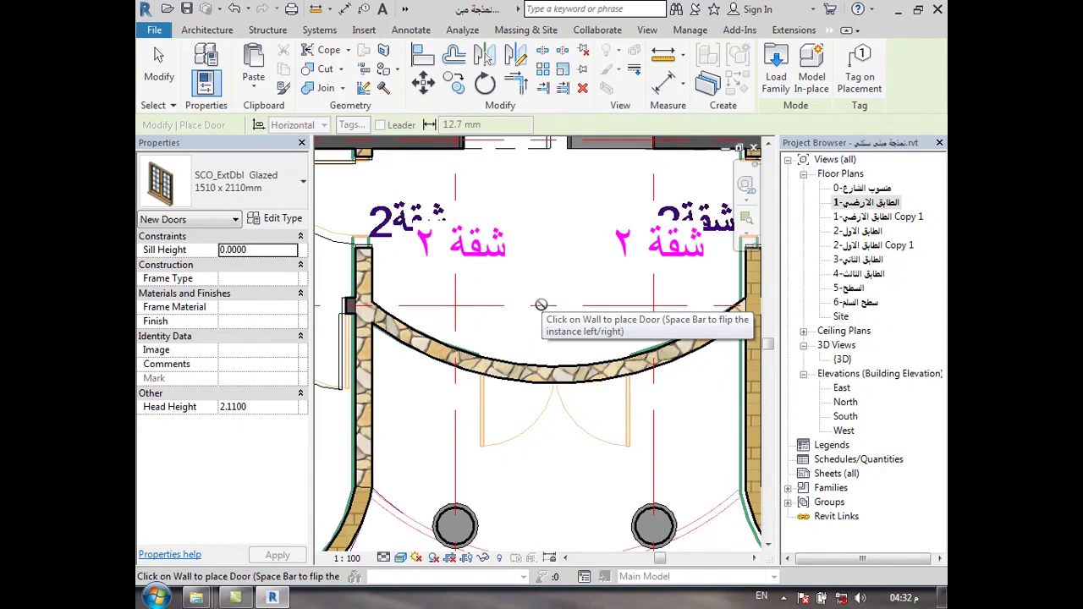
Duplicate the glazed door type as a new type named D4.
left_click(279, 219)
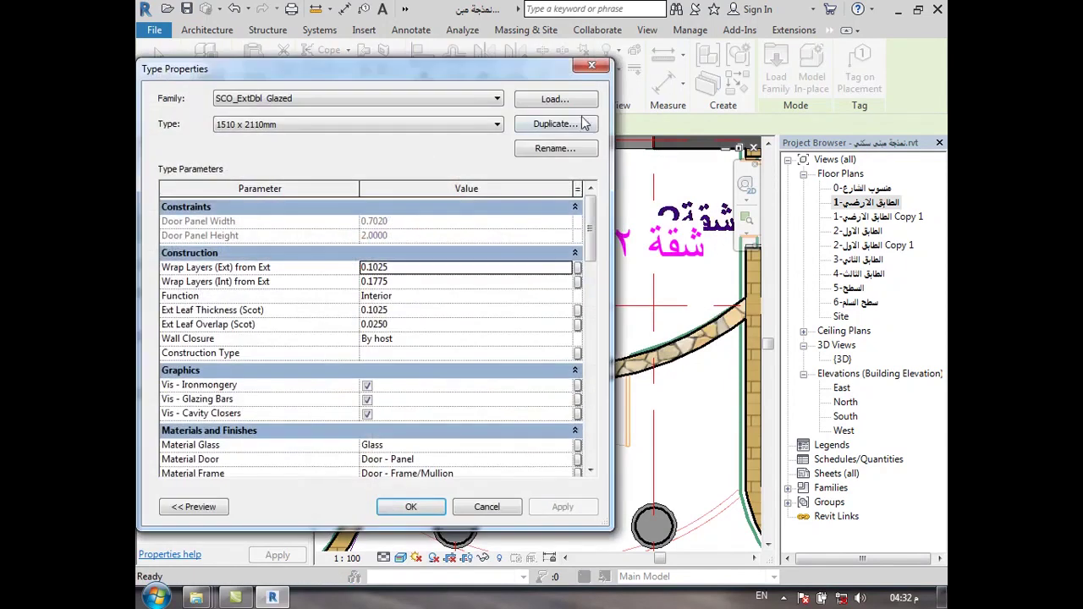
left_click(554, 127)
type("d")
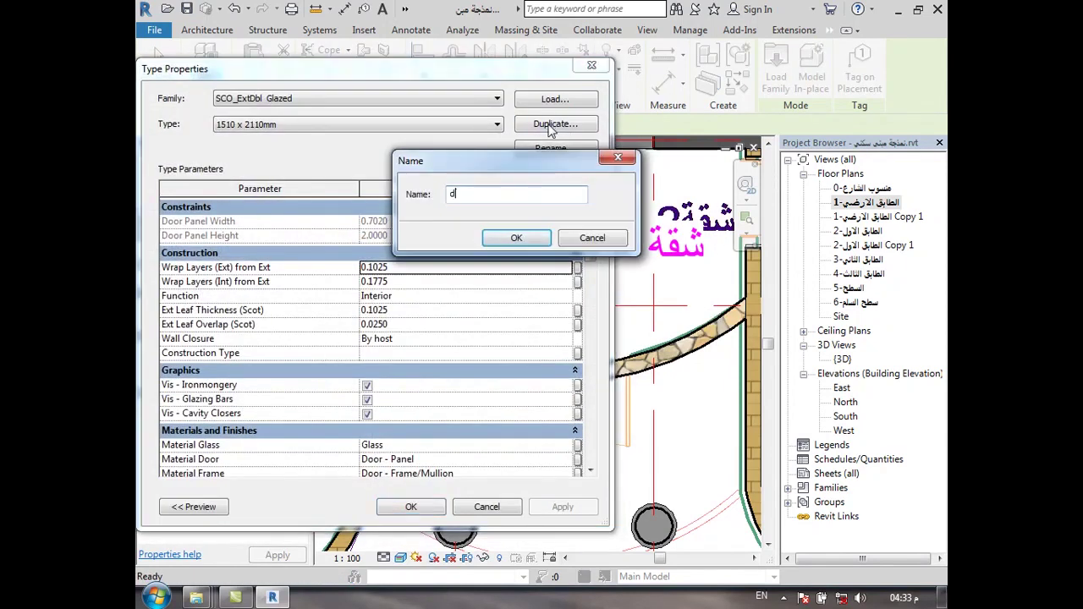
type("4")
key("BackSpace")
key("BackSpace")
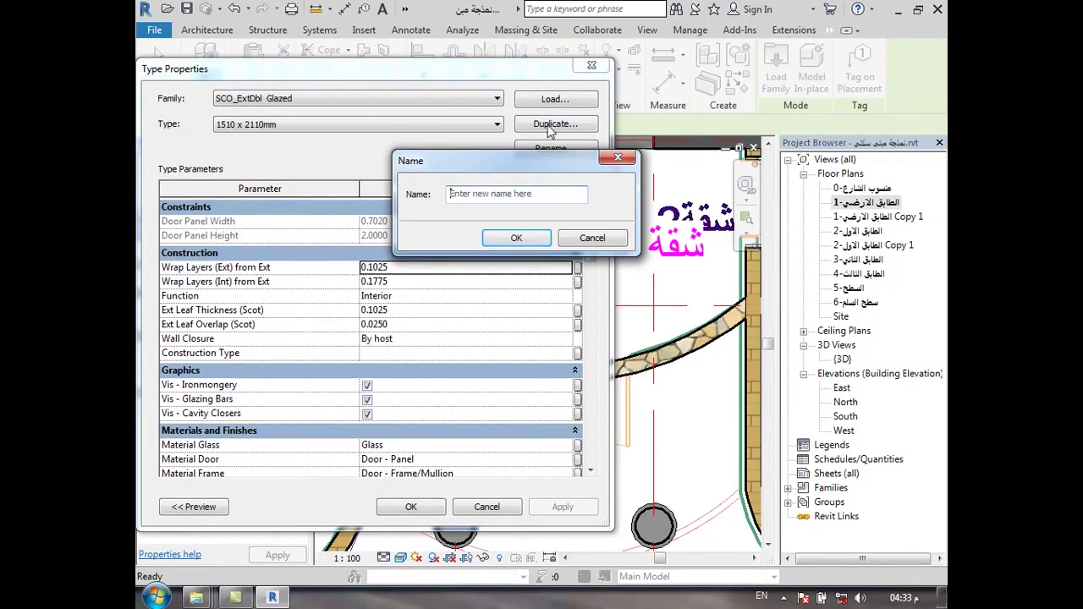
type("D4")
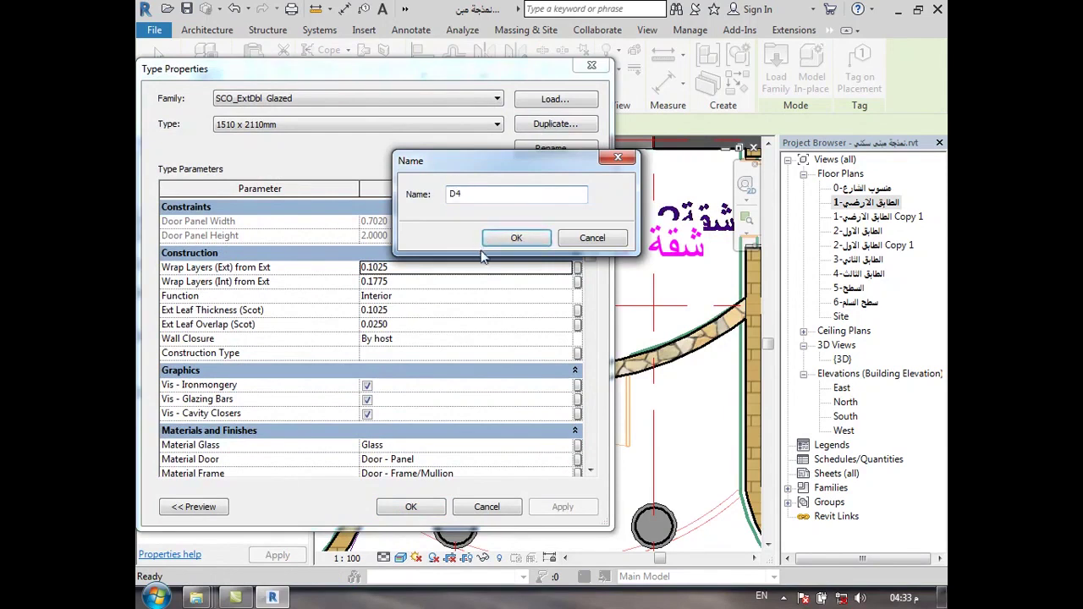
left_click(501, 240)
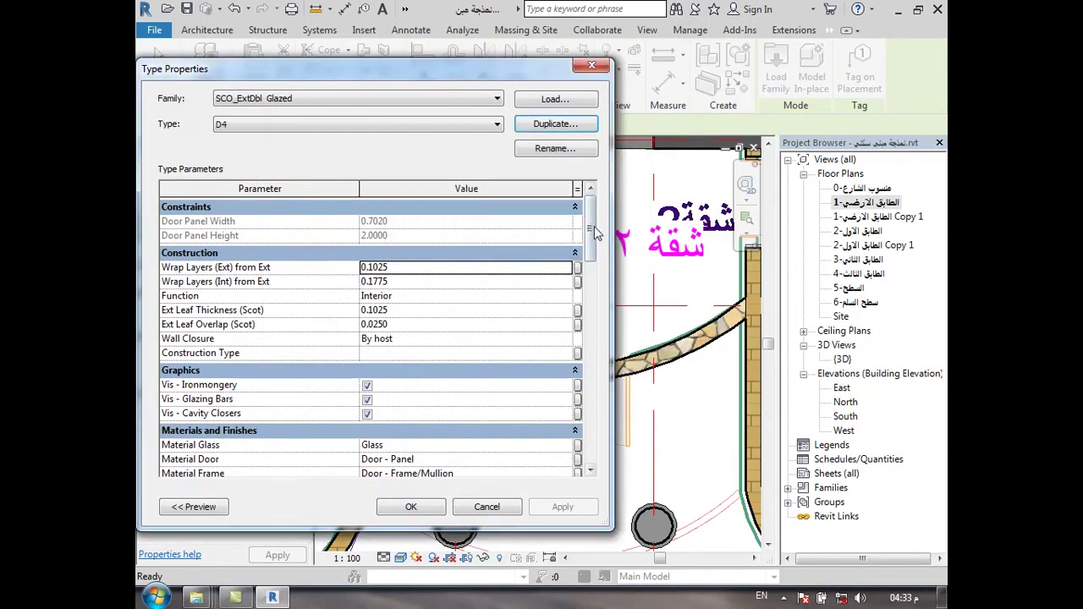
scroll(584, 212, "down", 2)
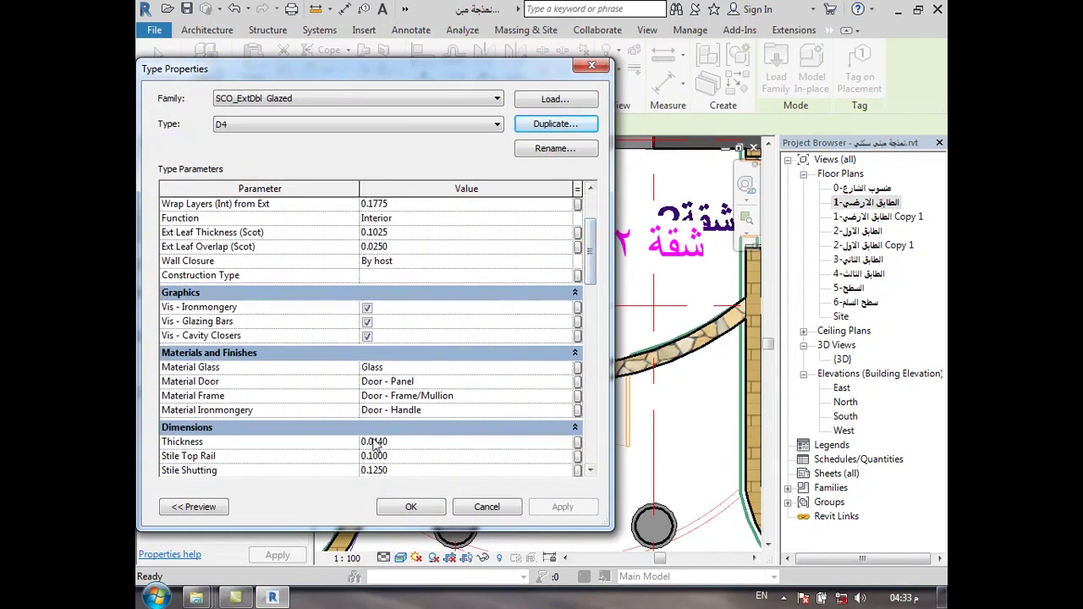
left_click(414, 507)
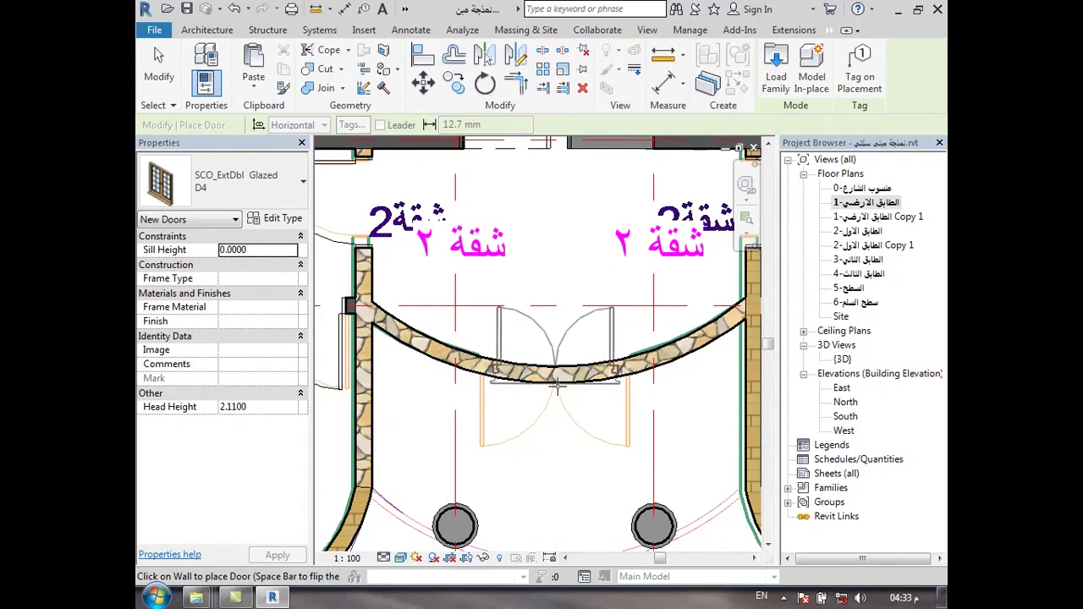
Place the D4 double door in the curved entrance wall.
left_click(576, 435)
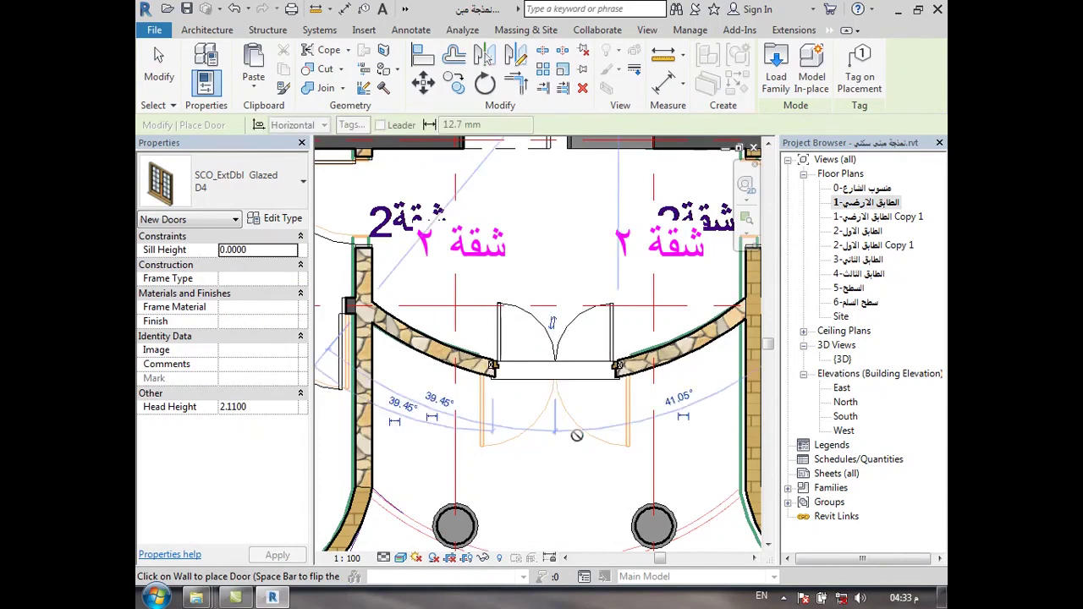
scroll(576, 427, "down", 3)
key("Escape")
key("Escape")
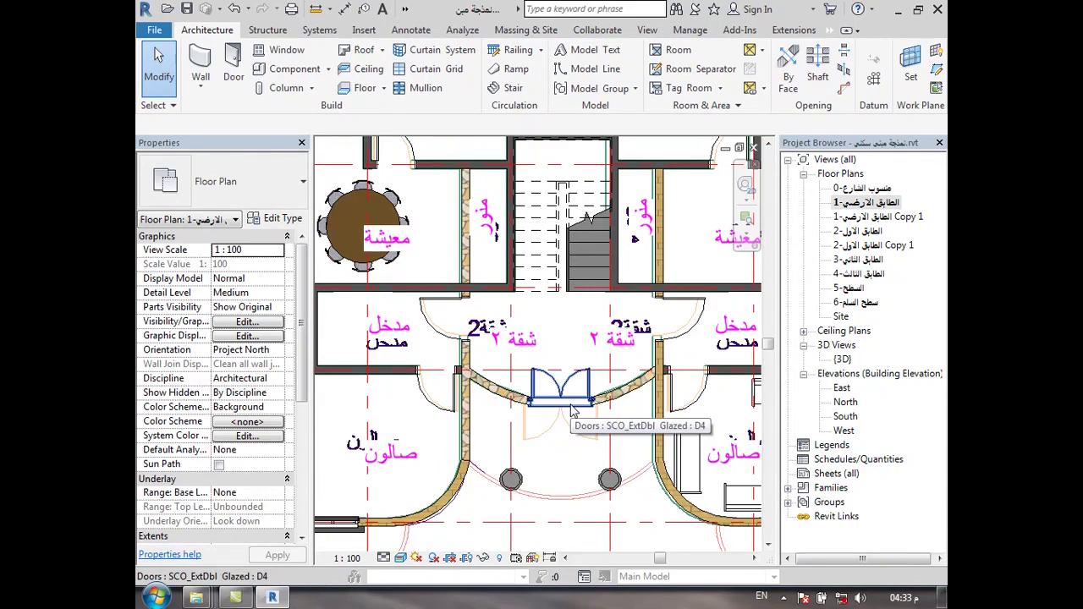
Copy the new D4 door and paste it aligned onto level 2.
left_click(572, 411)
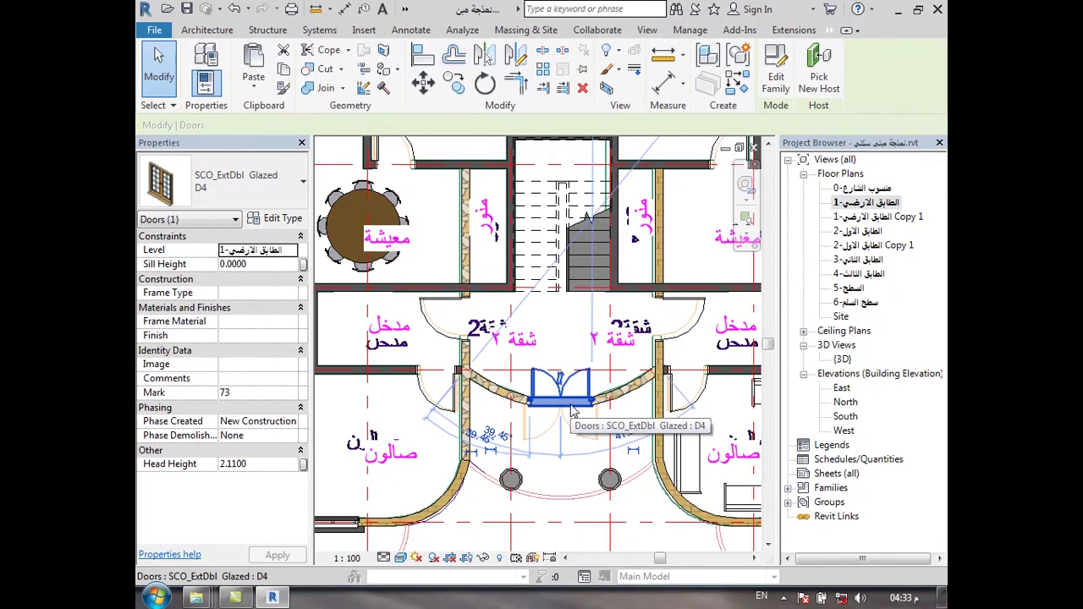
left_click(258, 87)
left_click(302, 148)
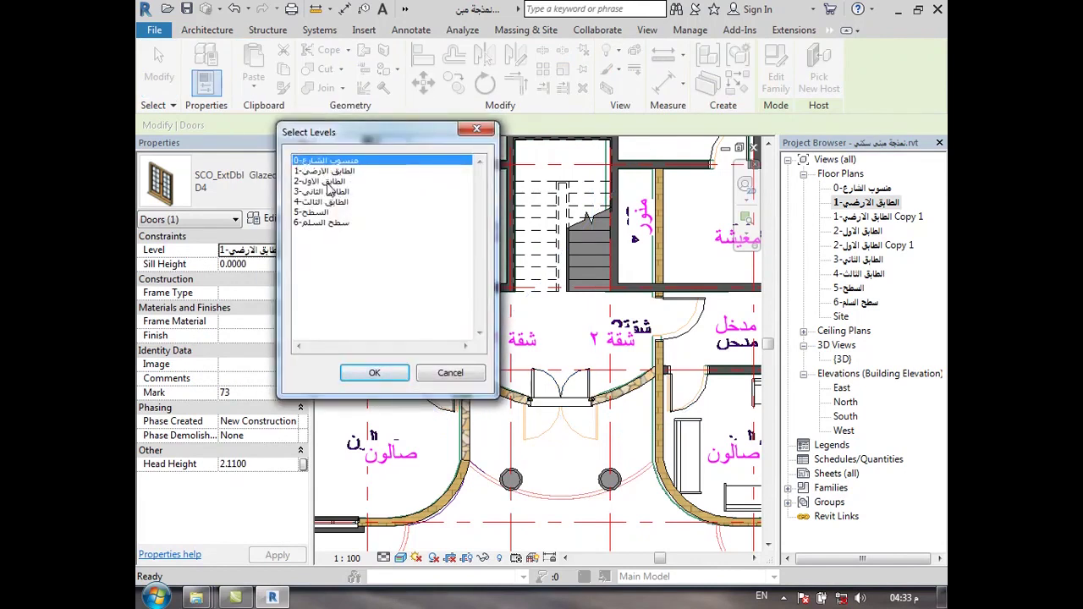
left_click(329, 181)
left_click(396, 372)
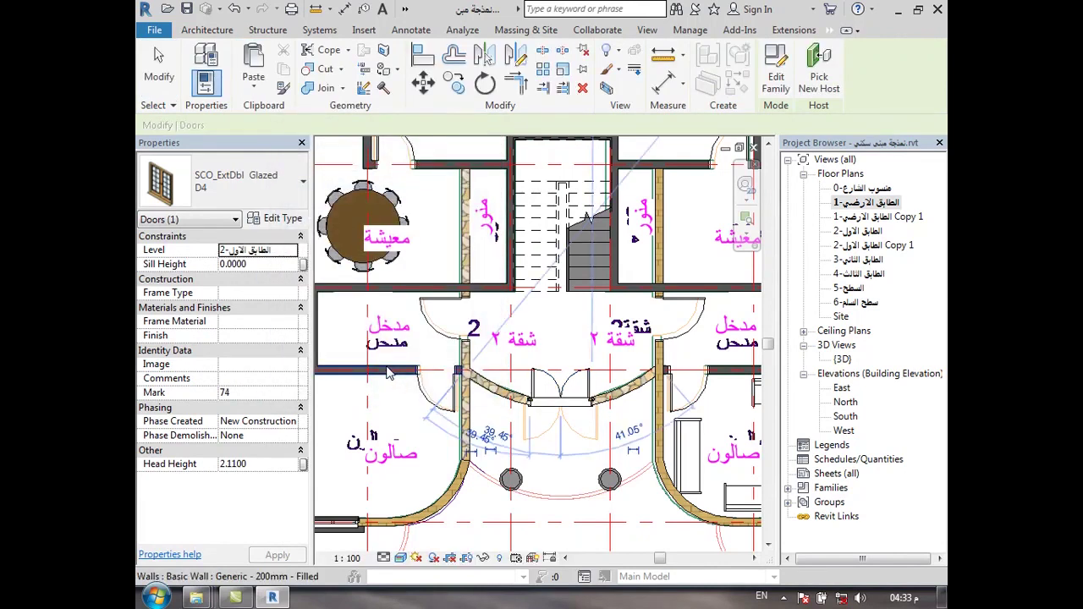
left_click(638, 508)
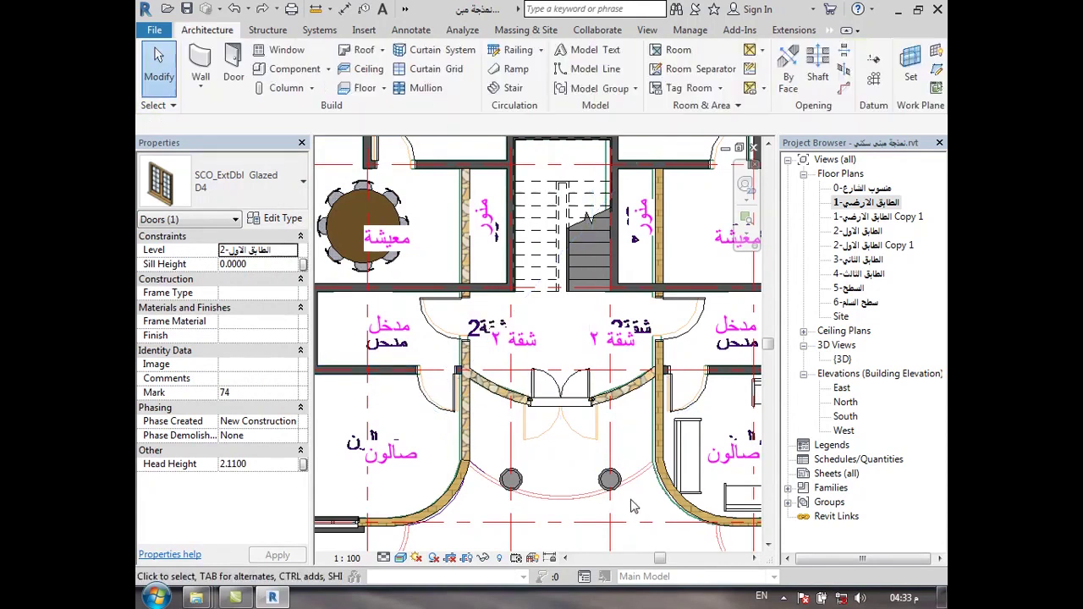
Flip the entrance door's swing and paste the flipped door aligned onto level 2.
left_click(588, 388)
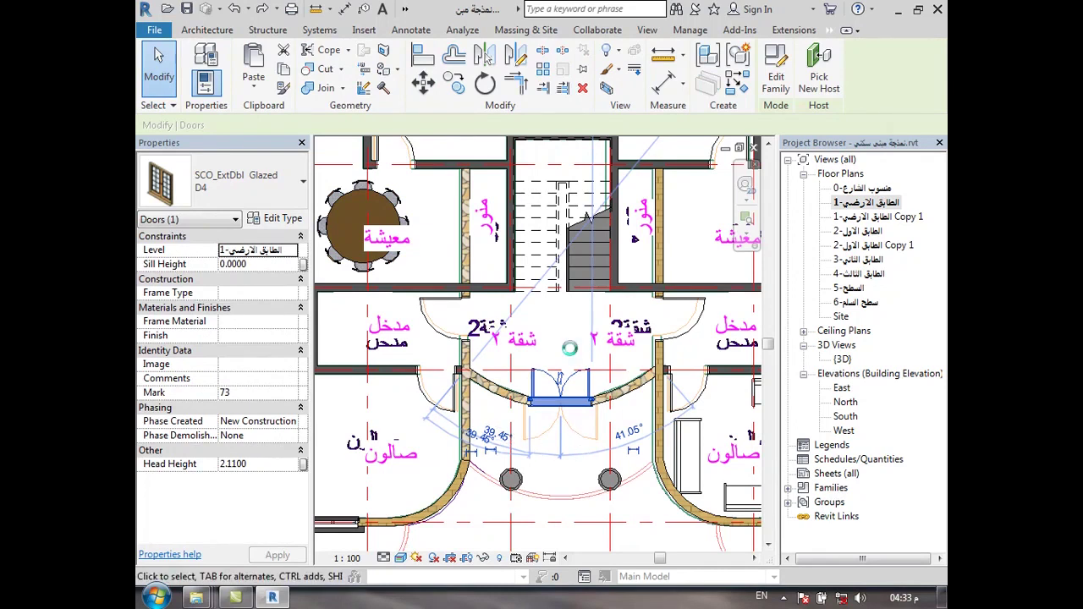
key("space")
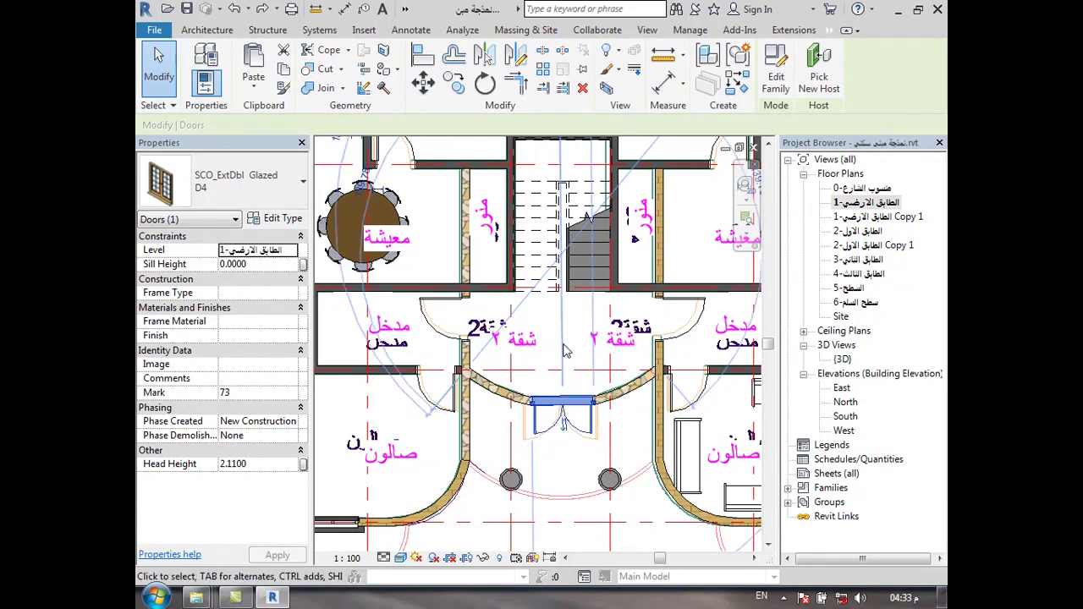
left_click(285, 69)
left_click(253, 85)
left_click(288, 146)
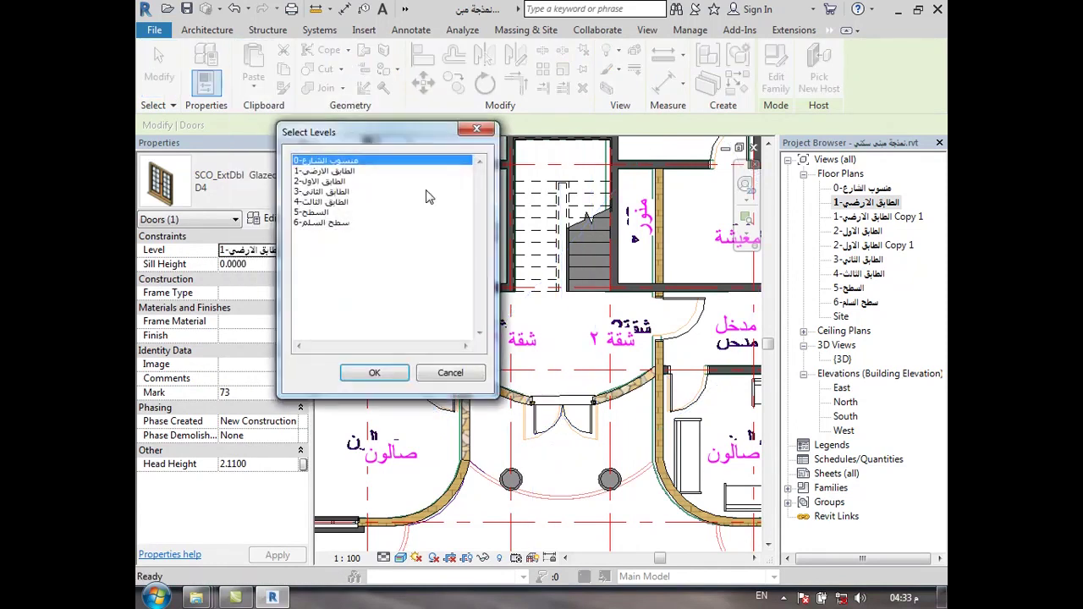
left_click(340, 181)
left_click(335, 193, "shift")
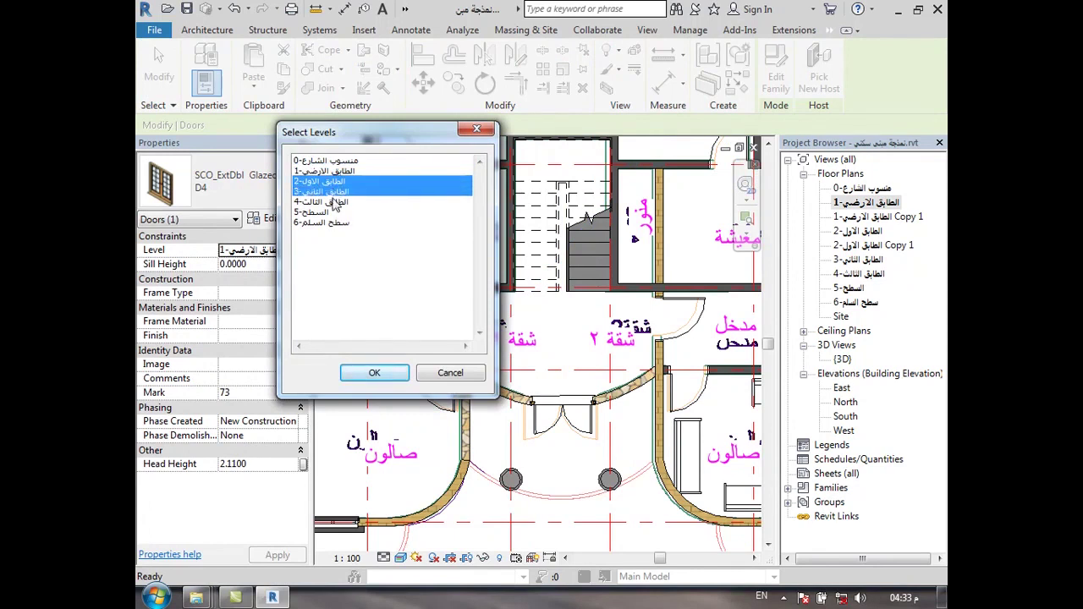
left_click(331, 204, "shift")
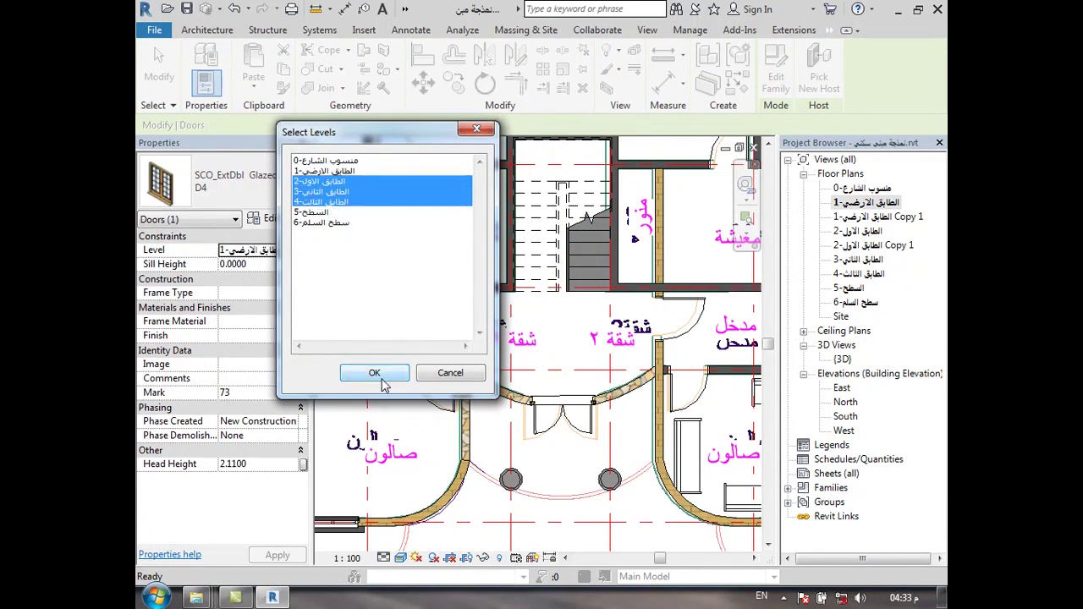
left_click(340, 183)
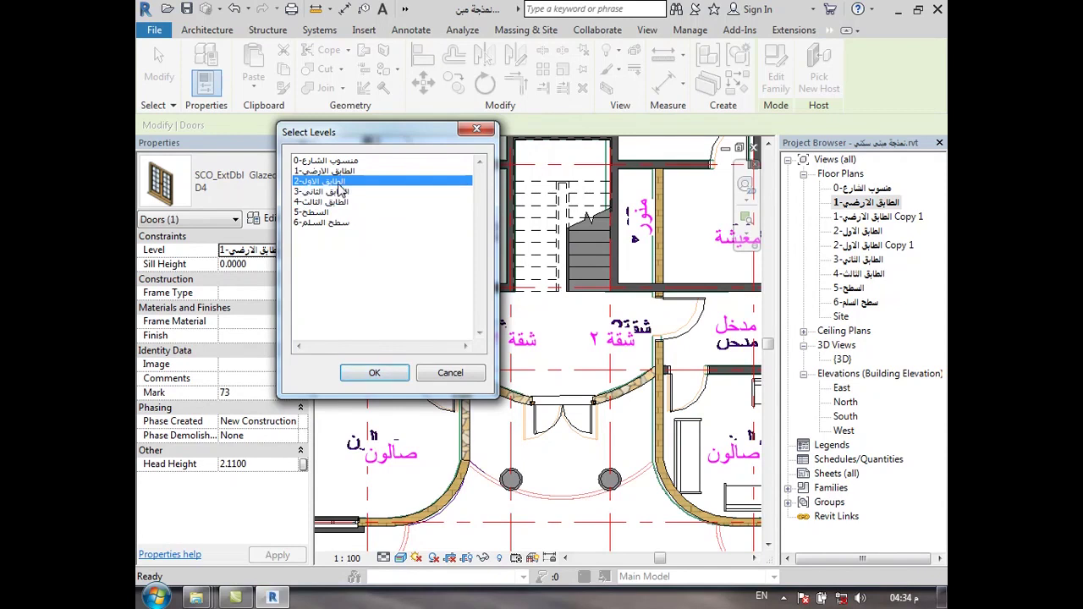
left_click(370, 373)
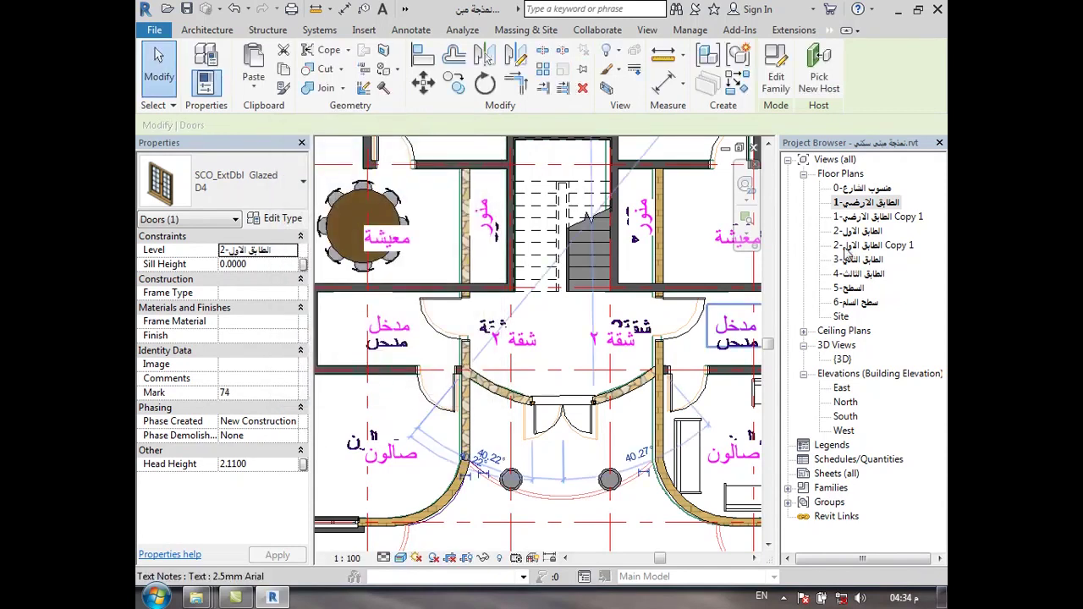
Open the level 2 floor plan and view the whole plan.
double_click(860, 231)
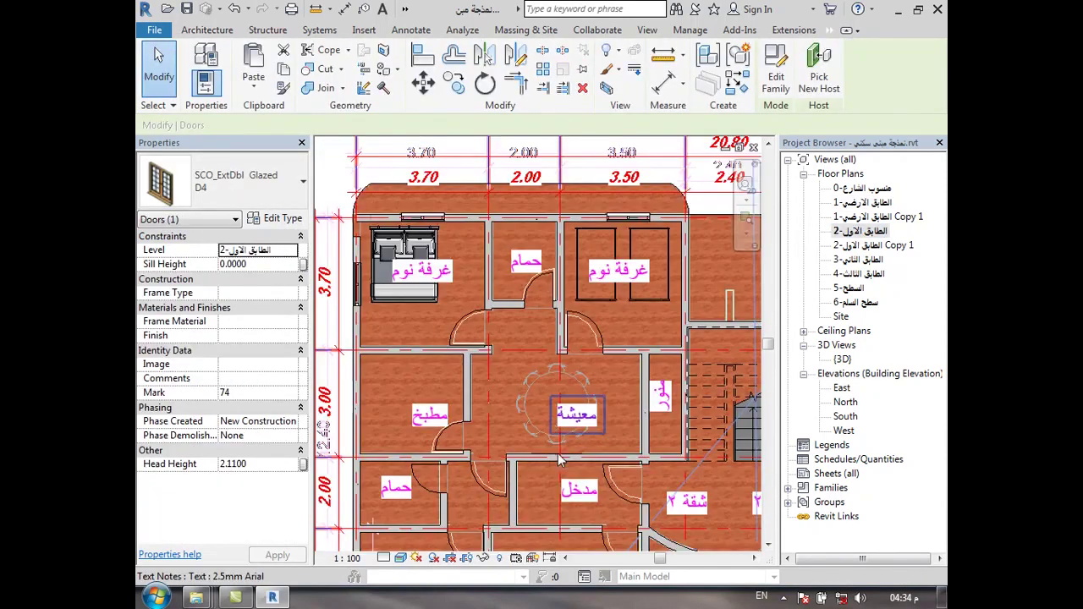
scroll(595, 322, "down", 3)
scroll(595, 322, "down", 2)
key("Escape")
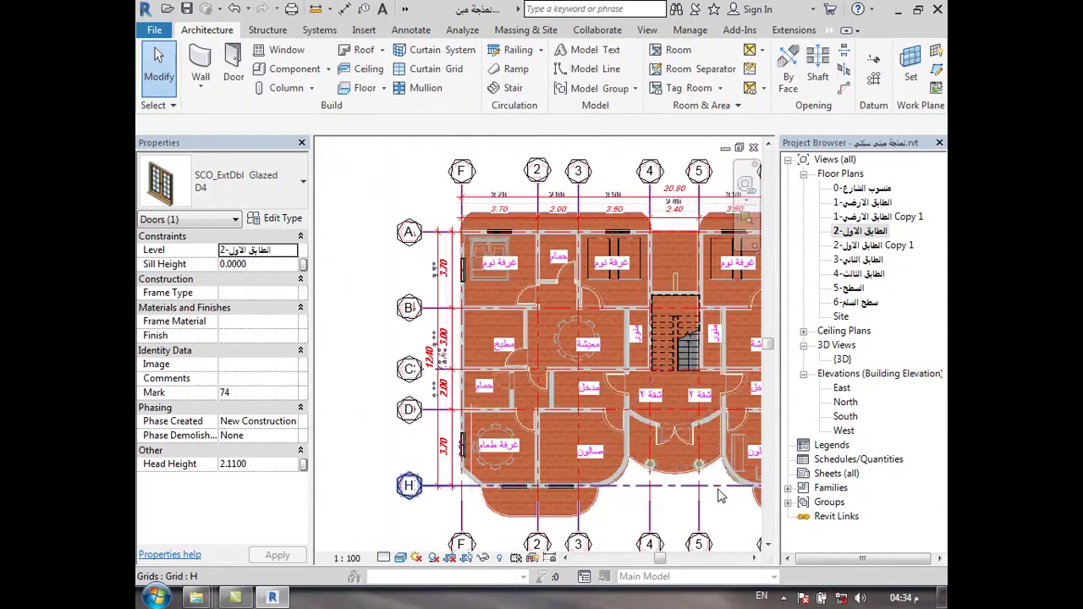
scroll(717, 492, "up", 4)
scroll(652, 399, "up", 2)
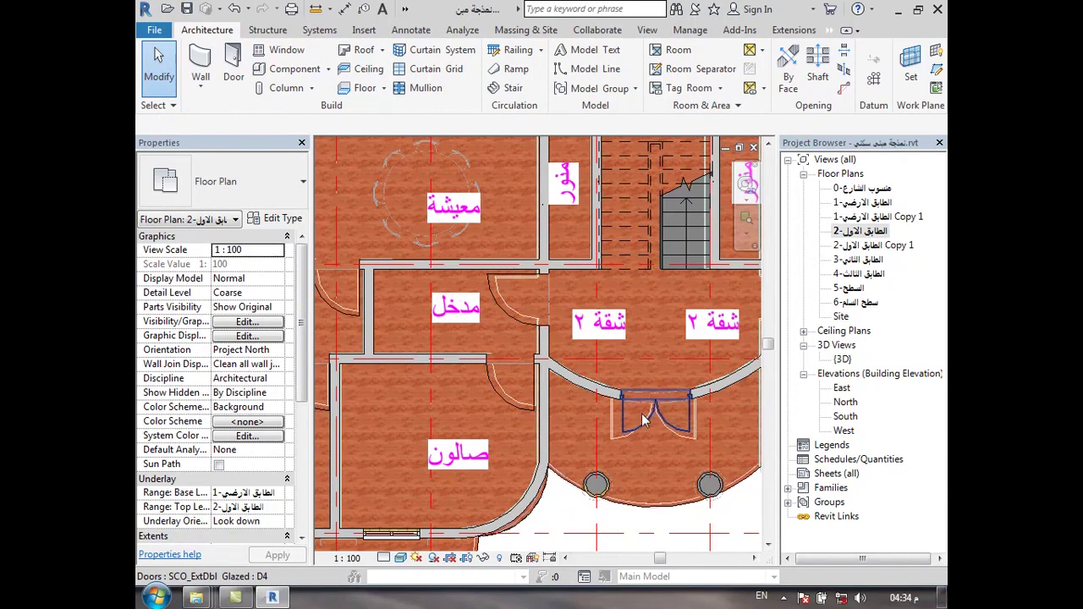
Duplicate the level 2 door's D4 type as a new type named D5.
scroll(652, 399, "up", 2)
left_click(662, 406)
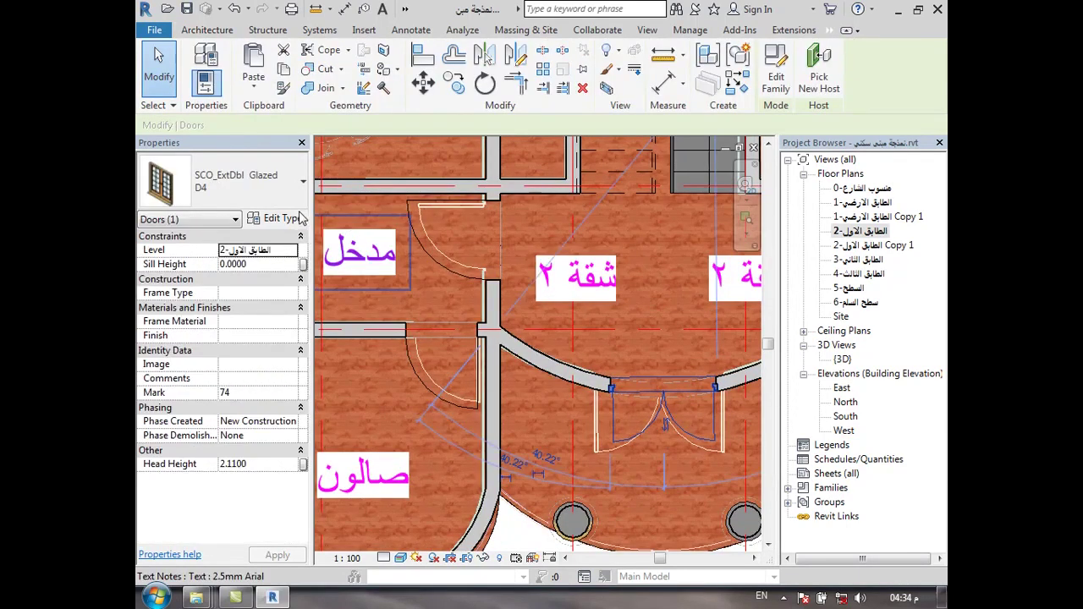
left_click(279, 218)
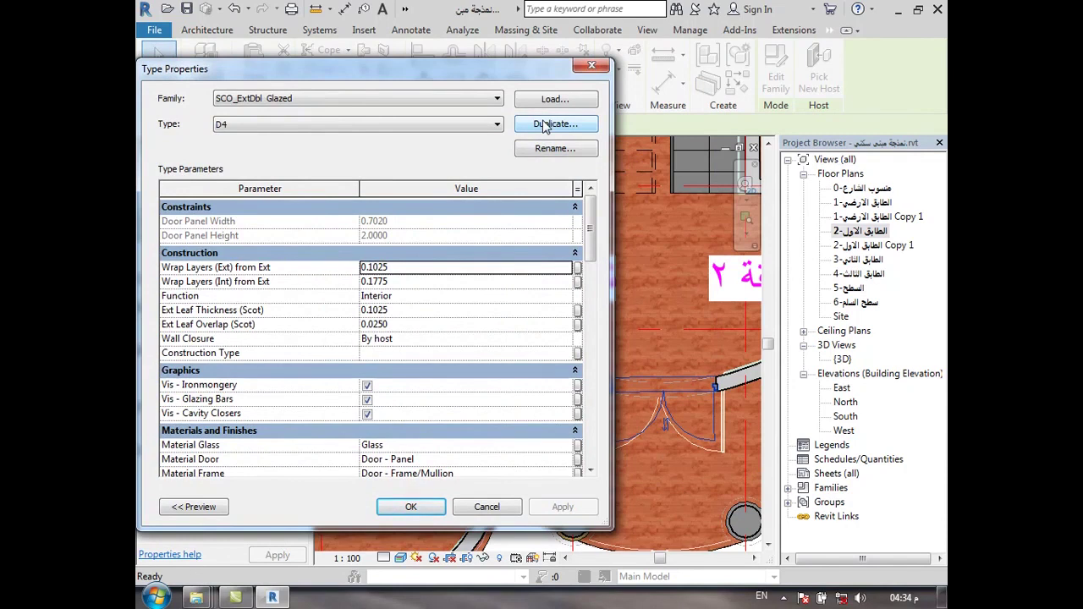
left_click(546, 125)
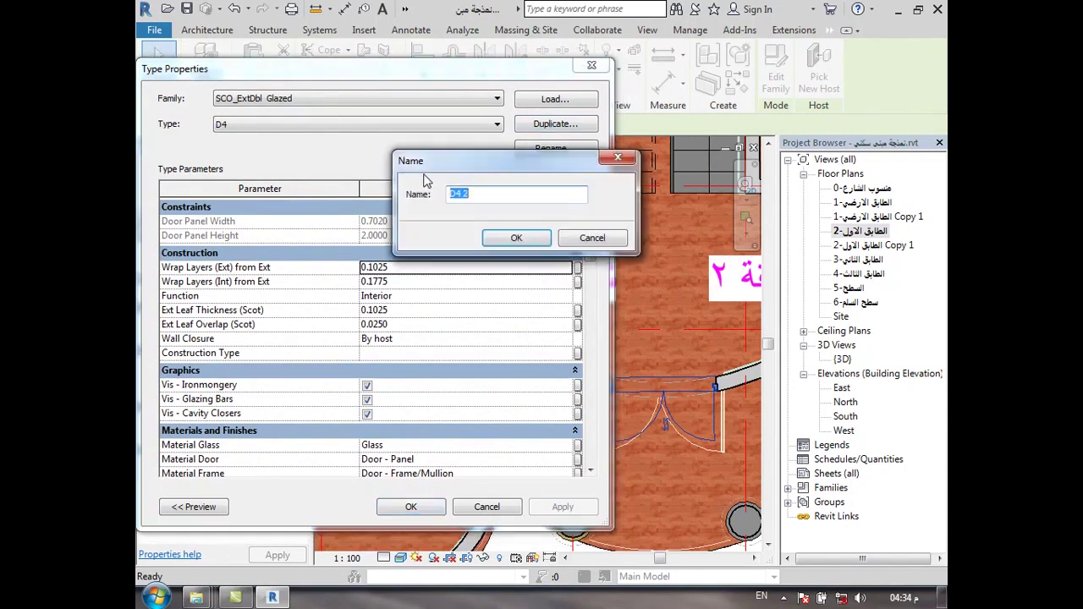
type("D5")
left_click(498, 238)
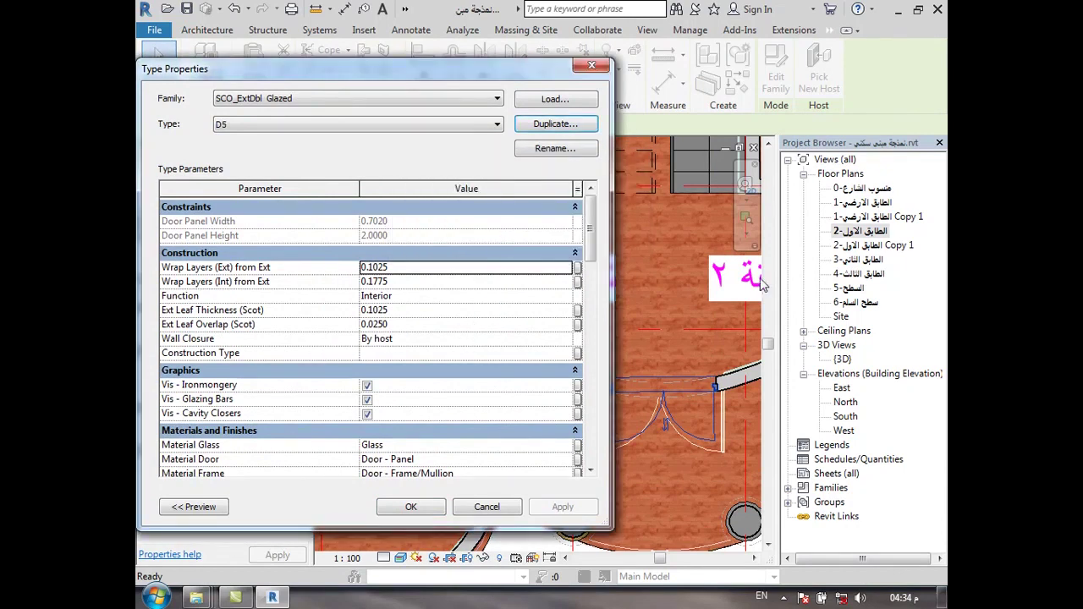
Set the D5 door type's Height to 2 and Width to 2.
left_click_drag(593, 249, 574, 345)
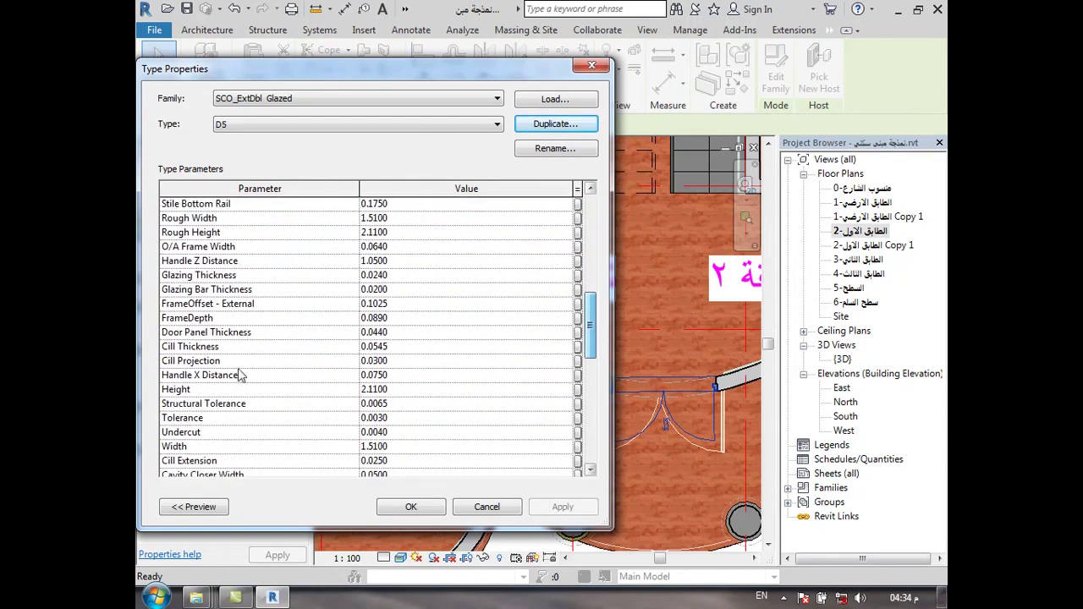
left_click(400, 390)
type("2")
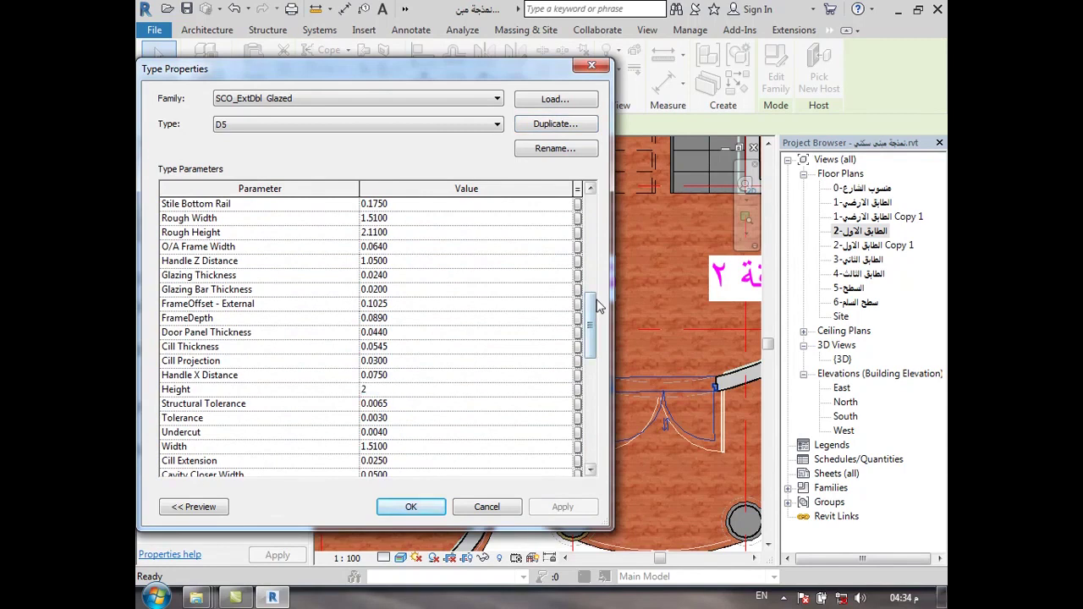
scroll(597, 313, "down", 2)
scroll(592, 338, "down", 1)
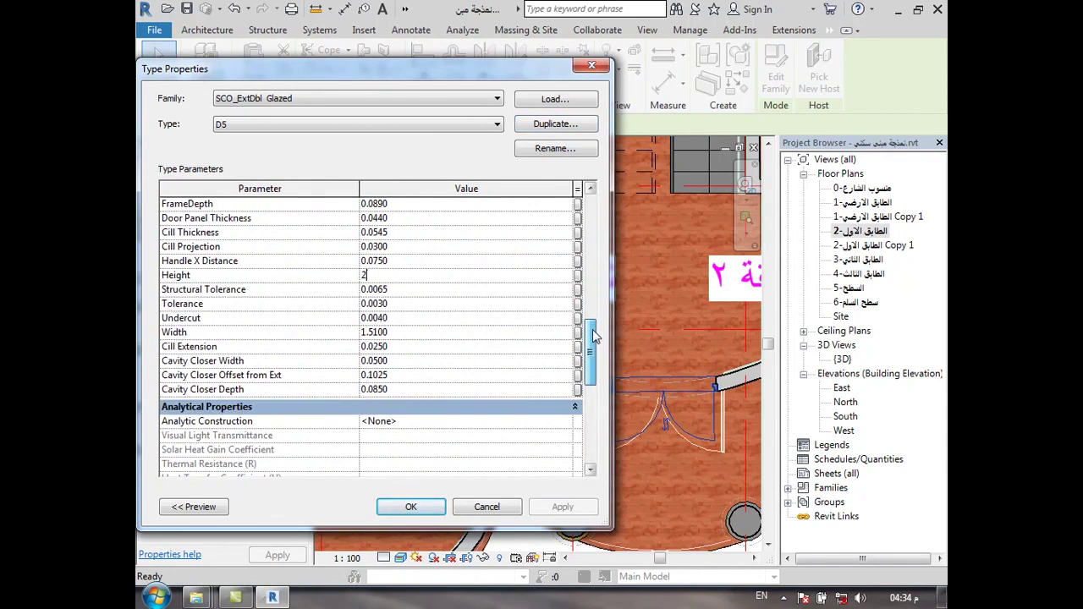
left_click(404, 336)
type("2")
left_click(408, 508)
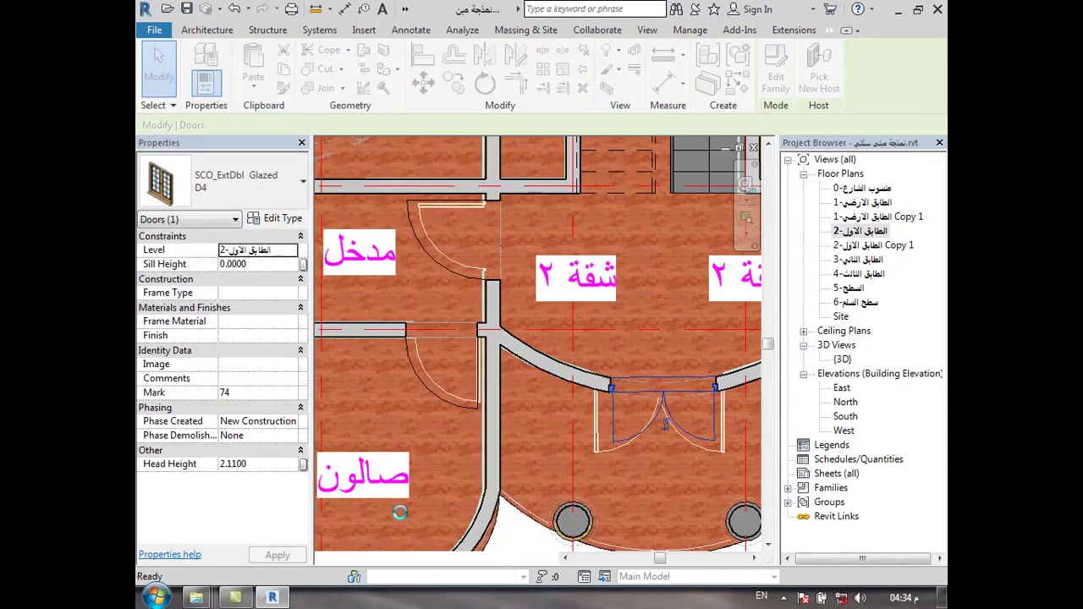
Paste the D5 door aligned onto levels 3 and 4.
left_click(589, 455)
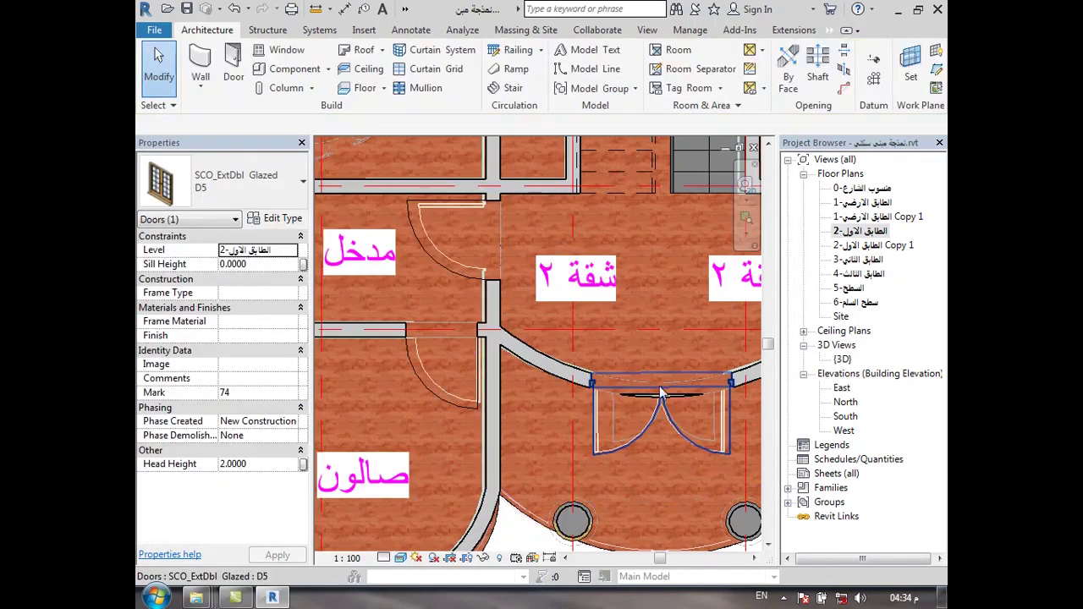
left_click(644, 398)
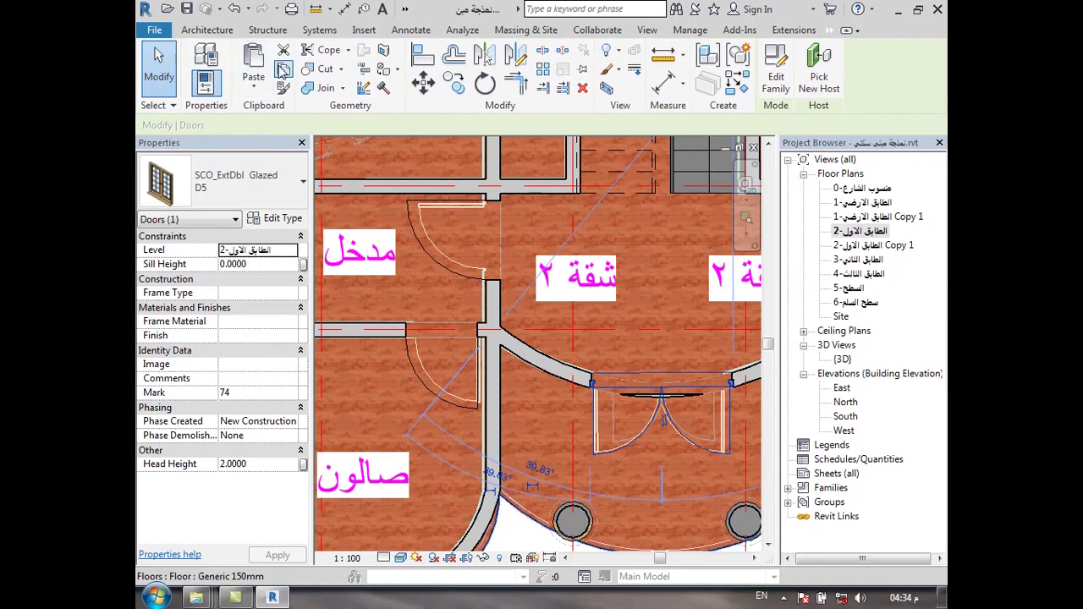
left_click(254, 87)
left_click(290, 145)
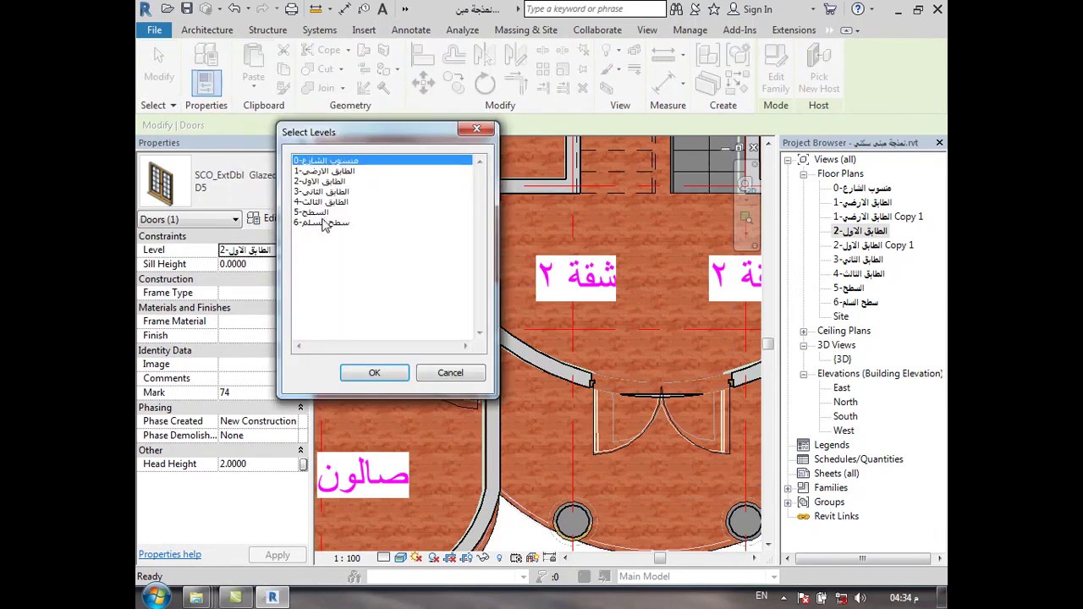
left_click(328, 192)
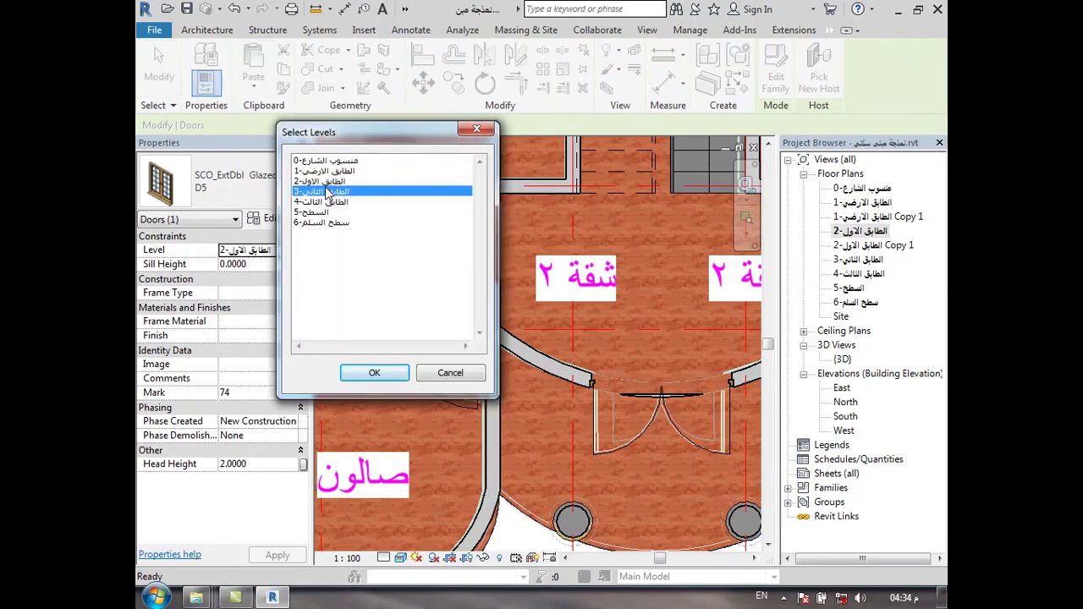
left_click(323, 206, "ctrl")
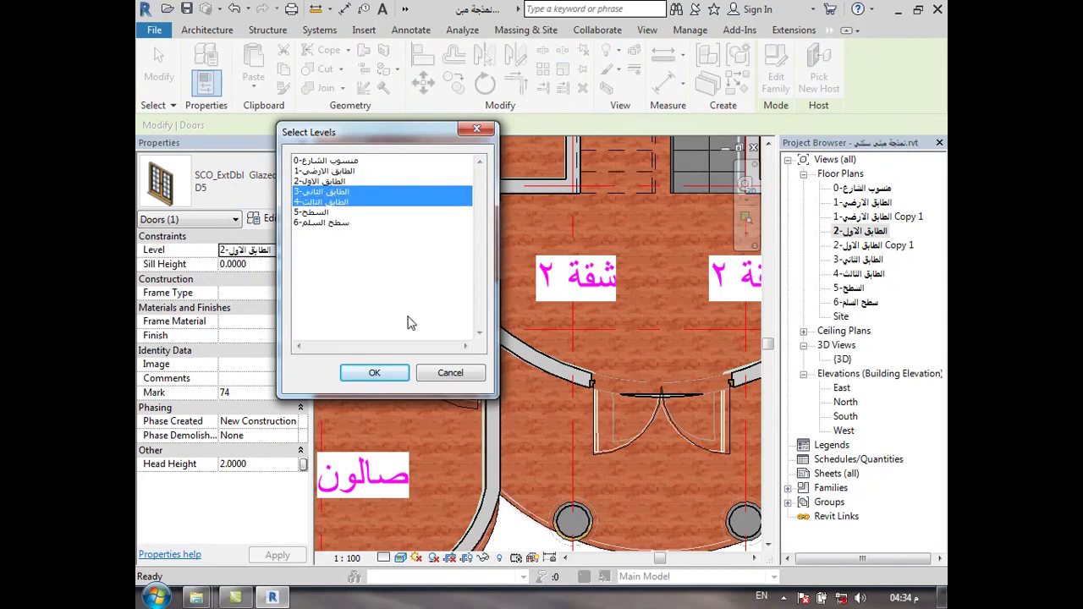
left_click(375, 374)
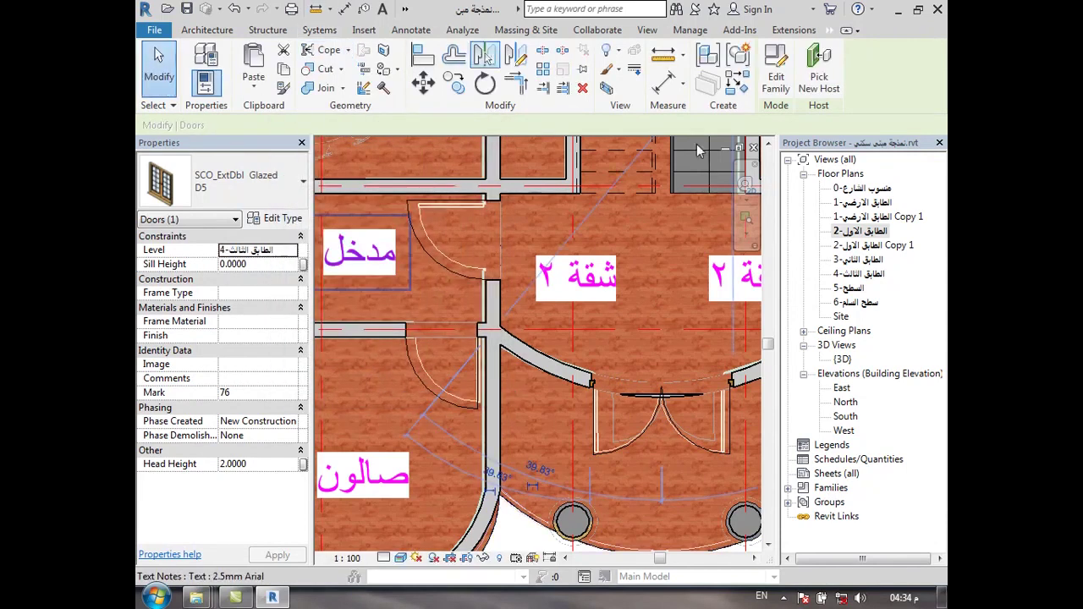
Open the {3D} view and orbit to the building's front.
double_click(842, 359)
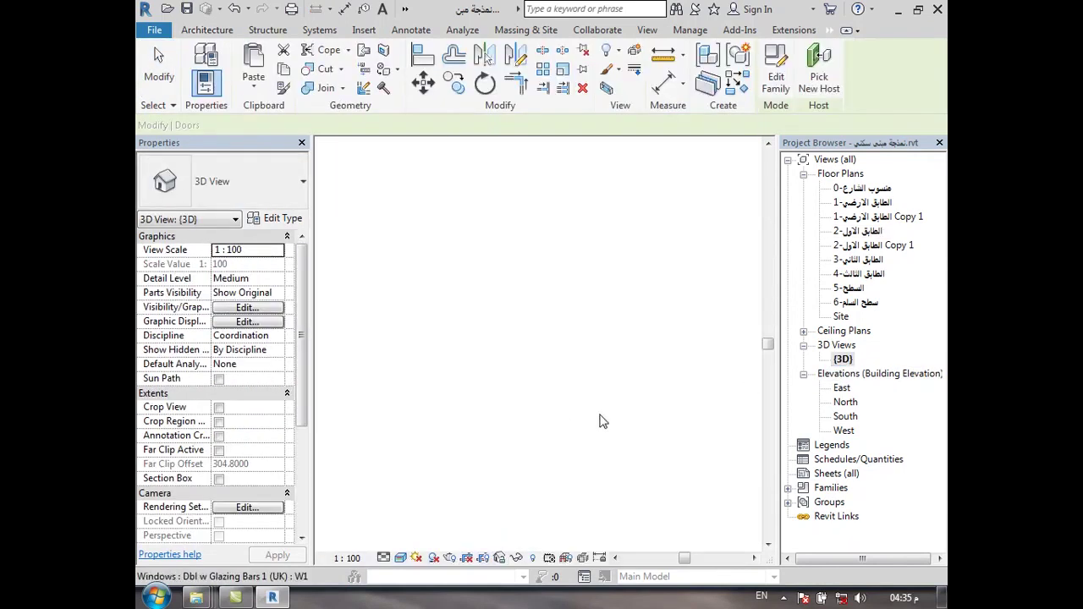
left_click(720, 484)
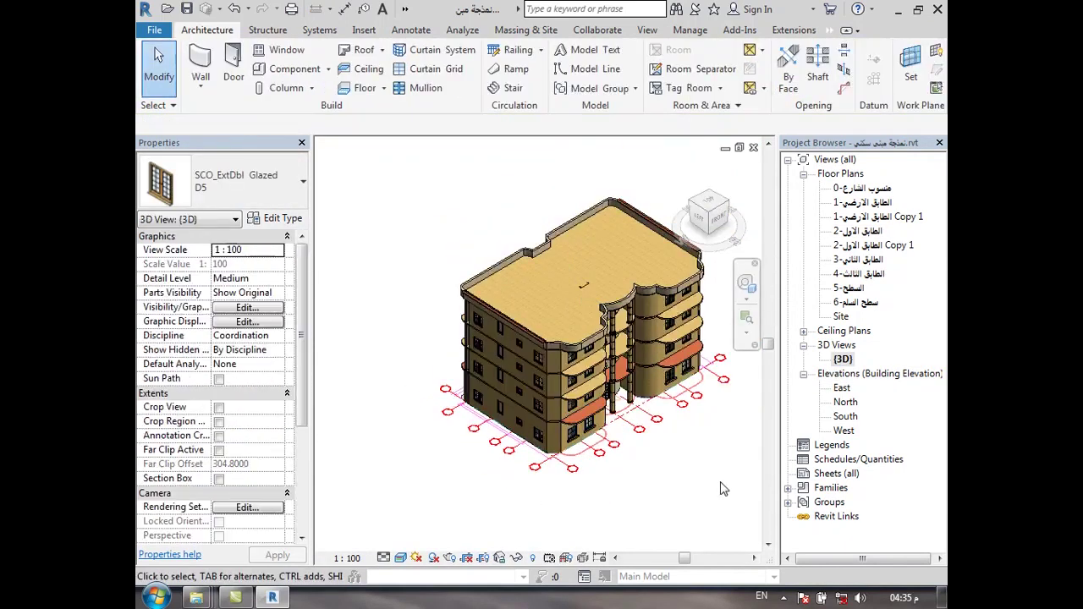
middle_click_drag(724, 490, 635, 418, "shift")
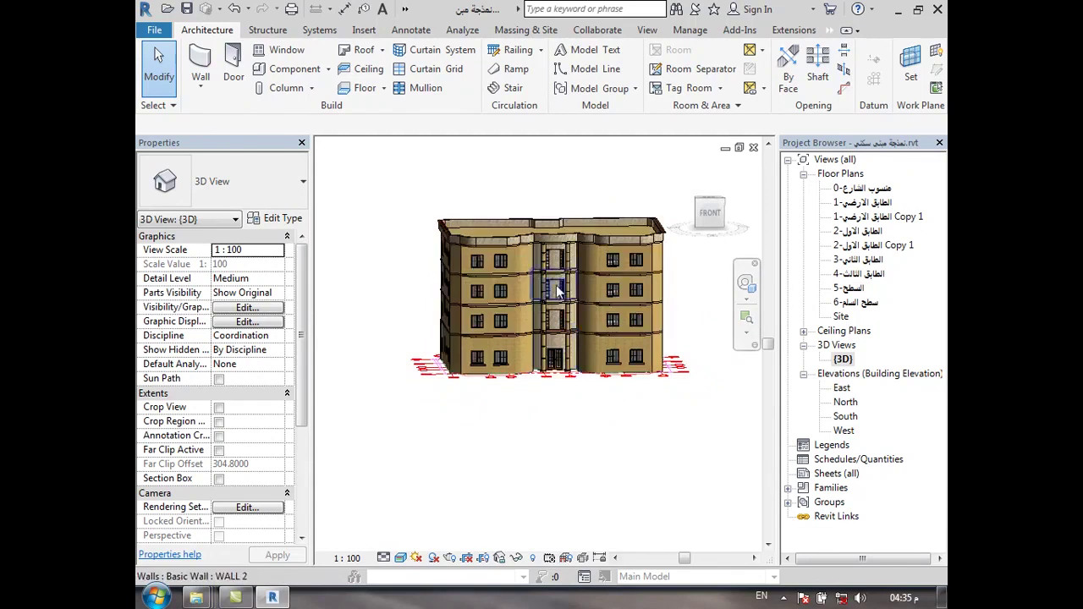
scroll(556, 286, "up", 5)
scroll(557, 289, "up", 3)
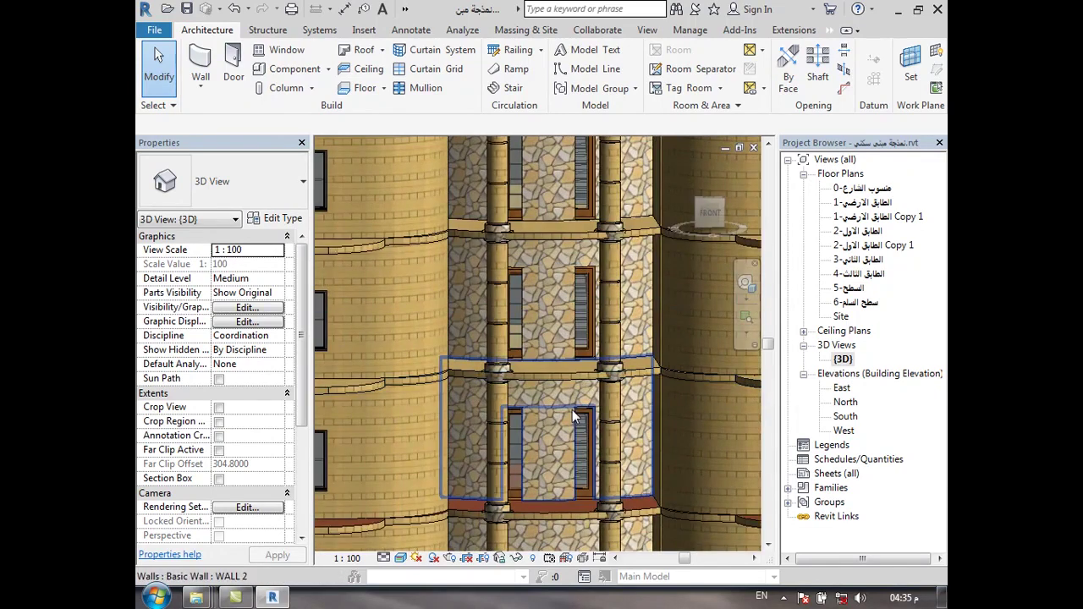
Select the stair behind the curved entrance core wall.
left_click(554, 429)
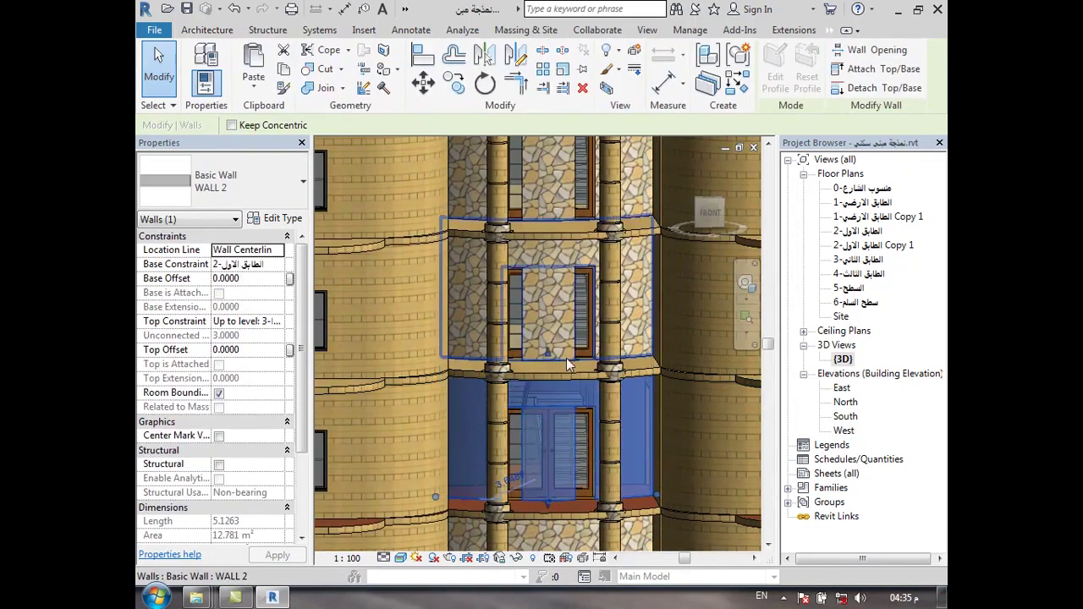
scroll(568, 364, "down", 3)
key("Escape")
scroll(576, 372, "up", 3)
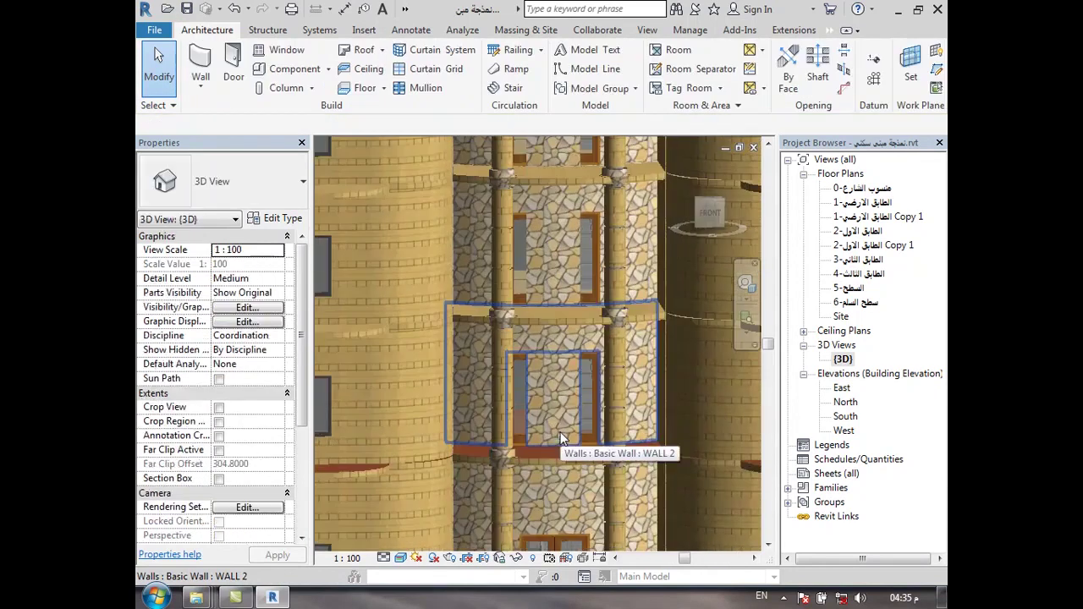
scroll(583, 370, "down", 1)
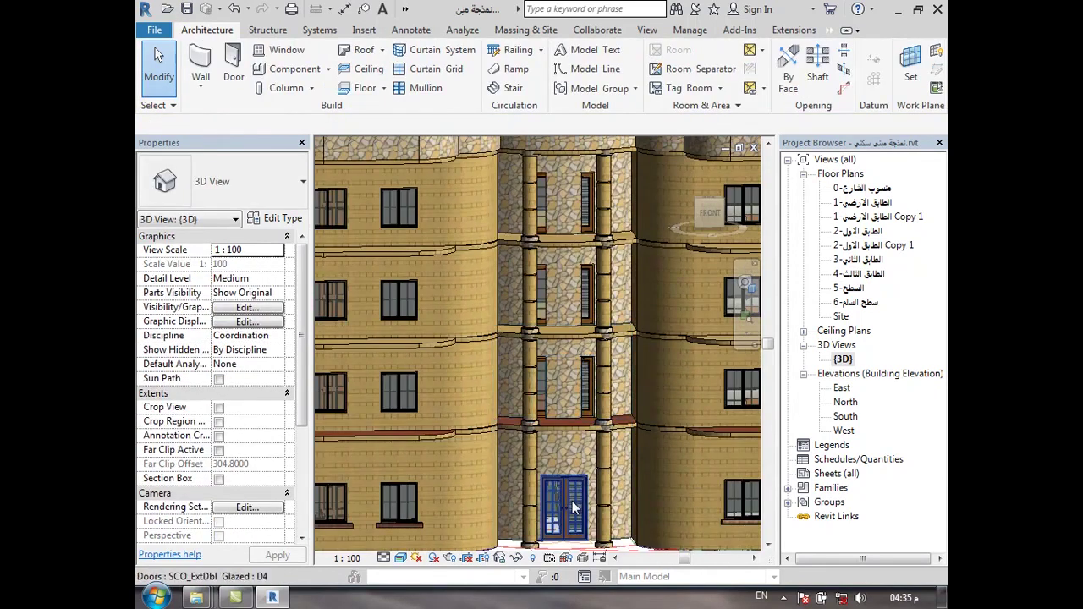
middle_click_drag(575, 418, 577, 438, "shift")
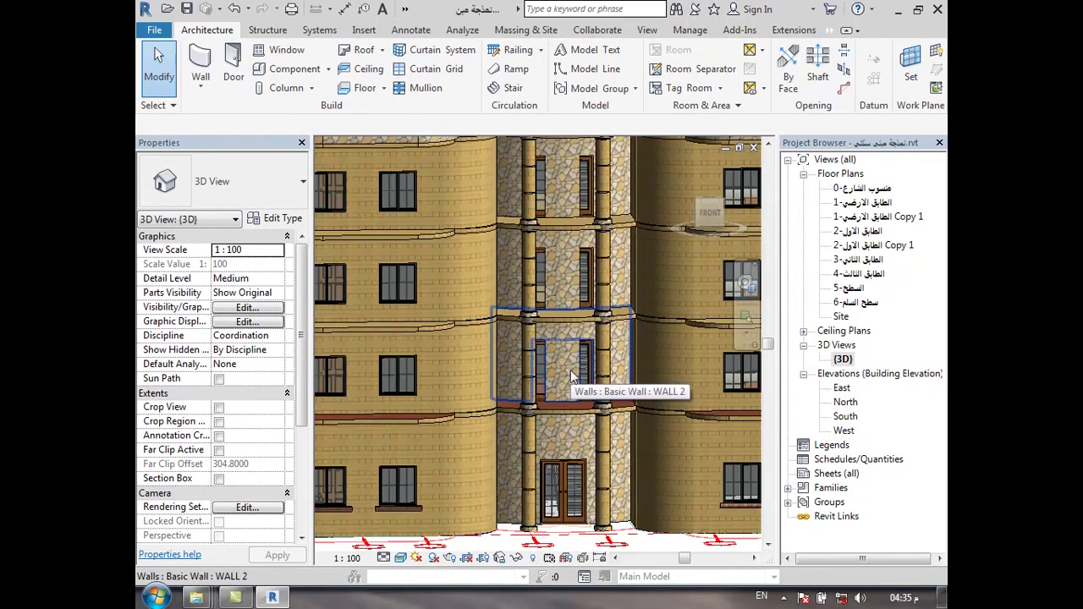
left_click(573, 376)
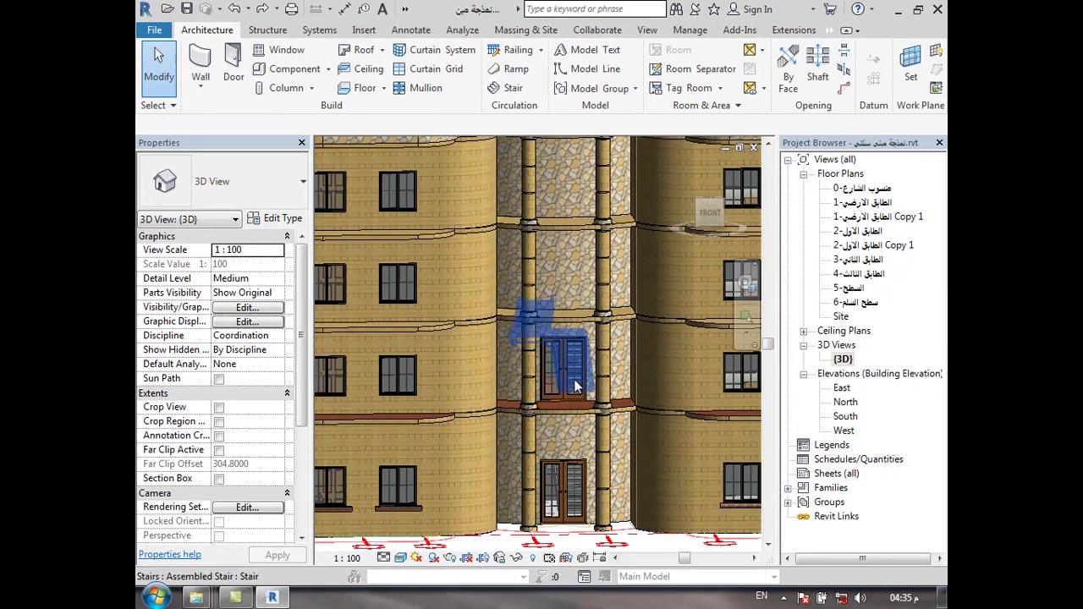
left_click(582, 398)
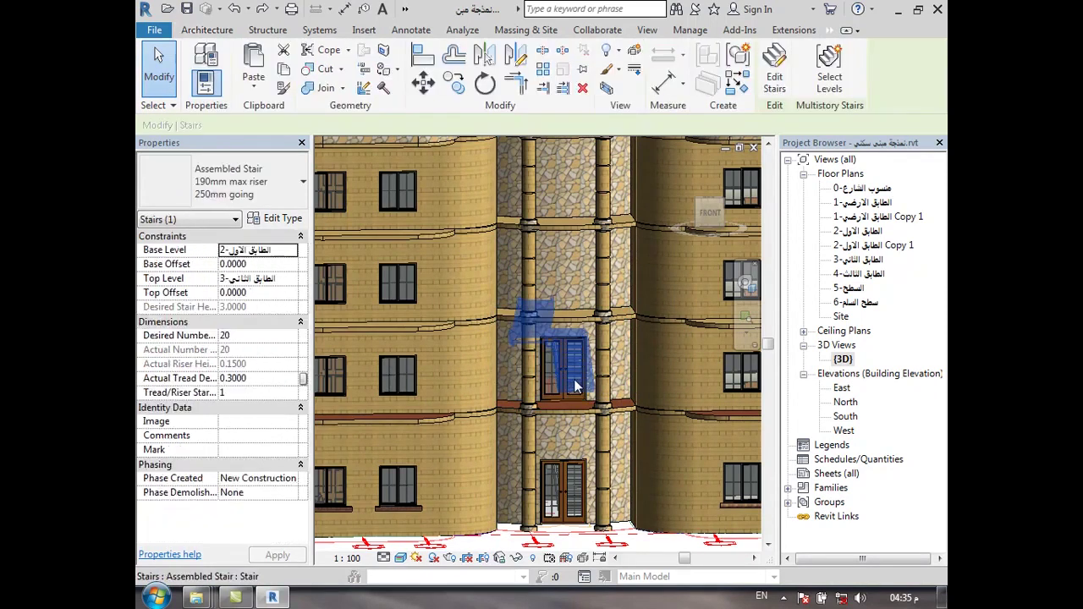
Paste the stair aligned onto levels 3 and 4.
left_click(257, 92)
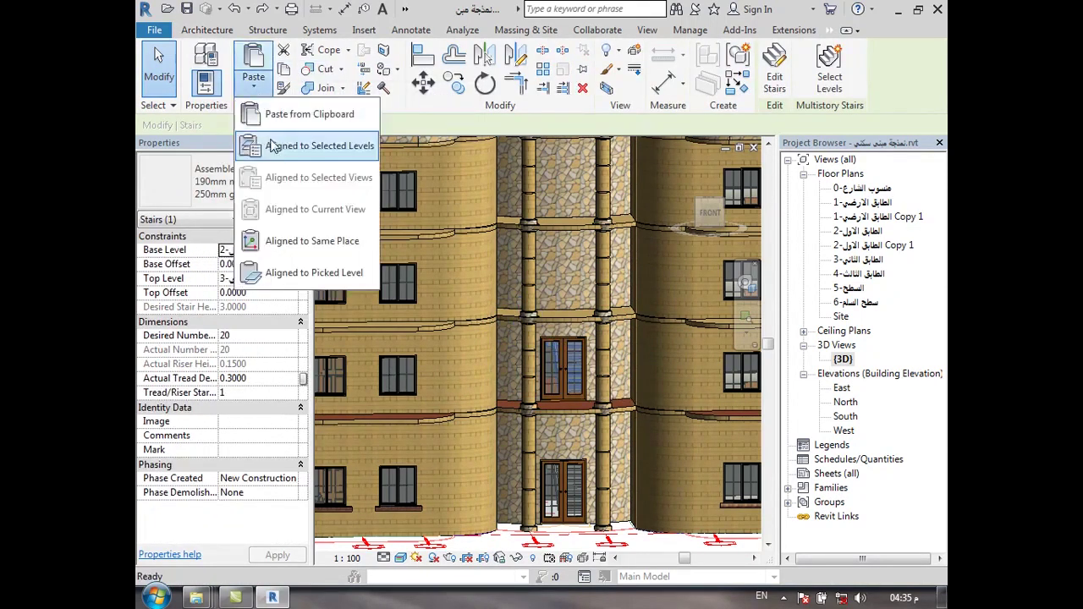
left_click(280, 144)
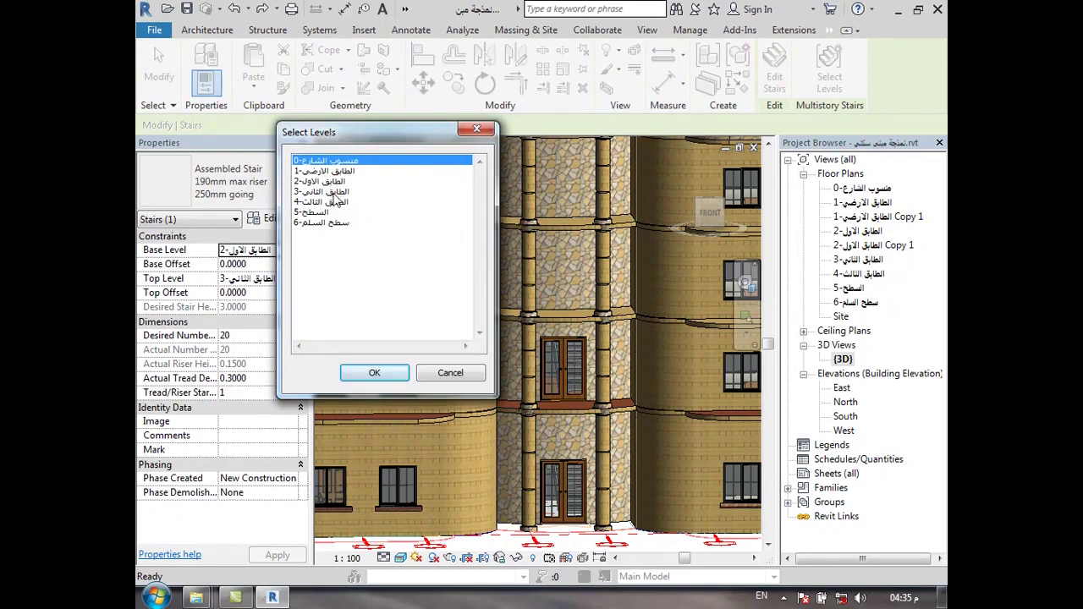
left_click(335, 193)
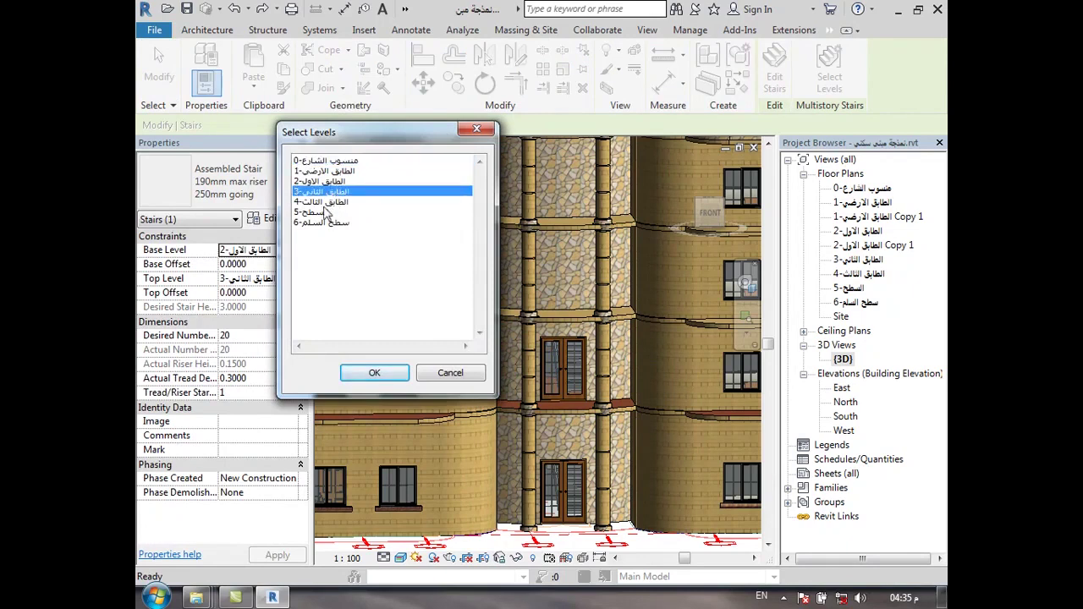
left_click(332, 203, "ctrl")
left_click(374, 372)
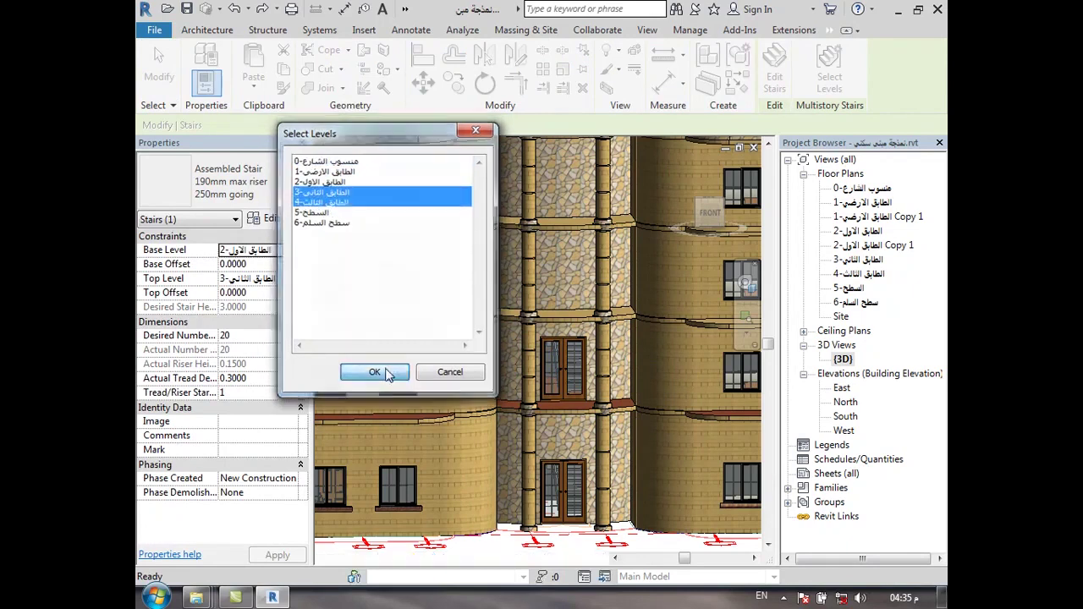
scroll(486, 491, "down", 2)
scroll(487, 491, "down", 2)
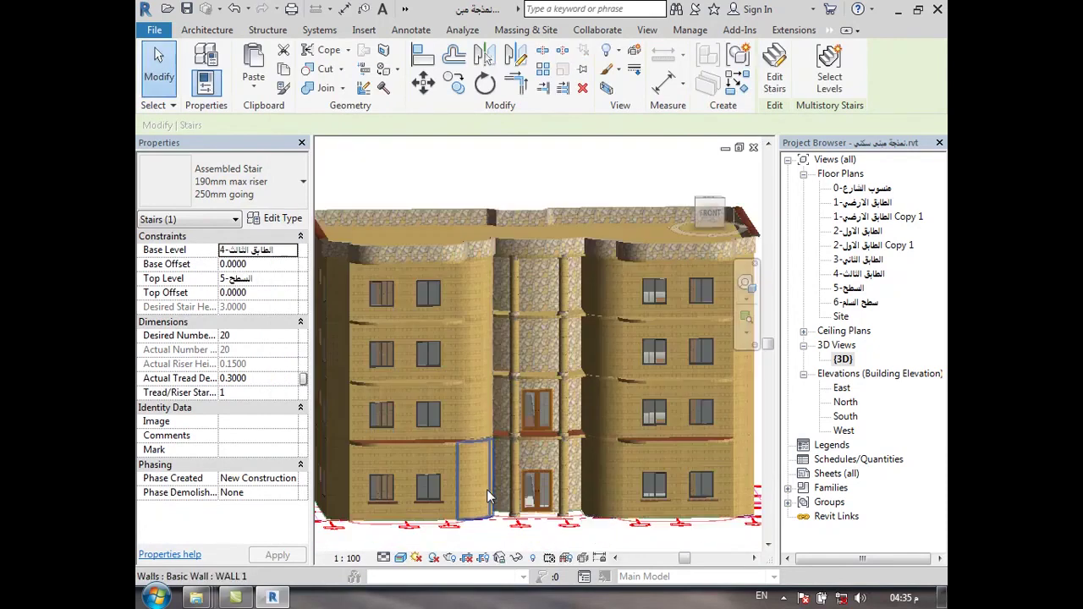
scroll(486, 491, "down", 1)
key("Escape")
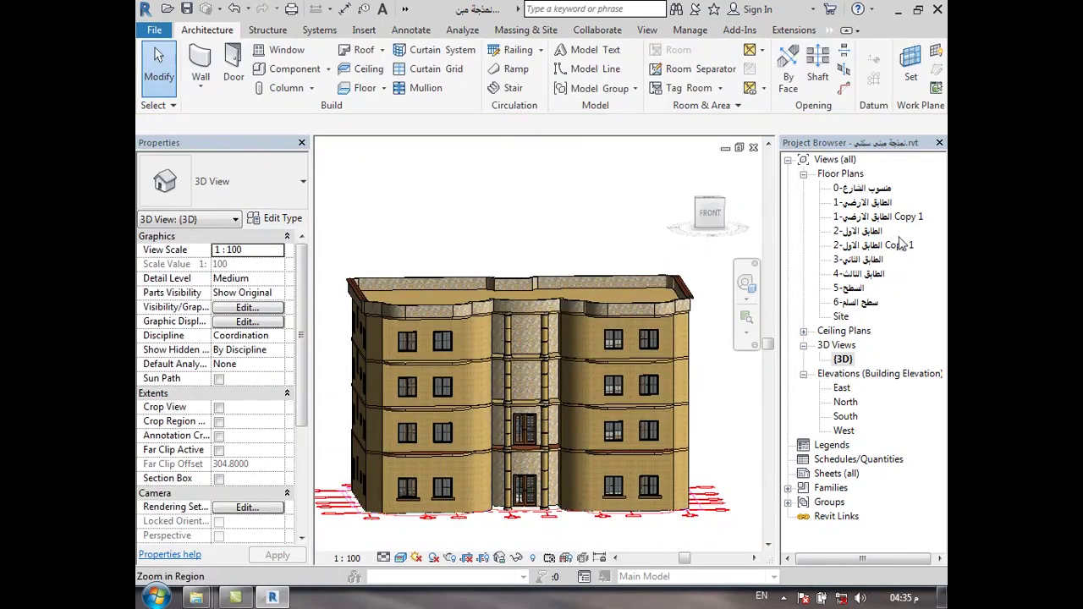
Paste the glazed door above the entrance aligned onto levels 3 and 4.
left_click(521, 425)
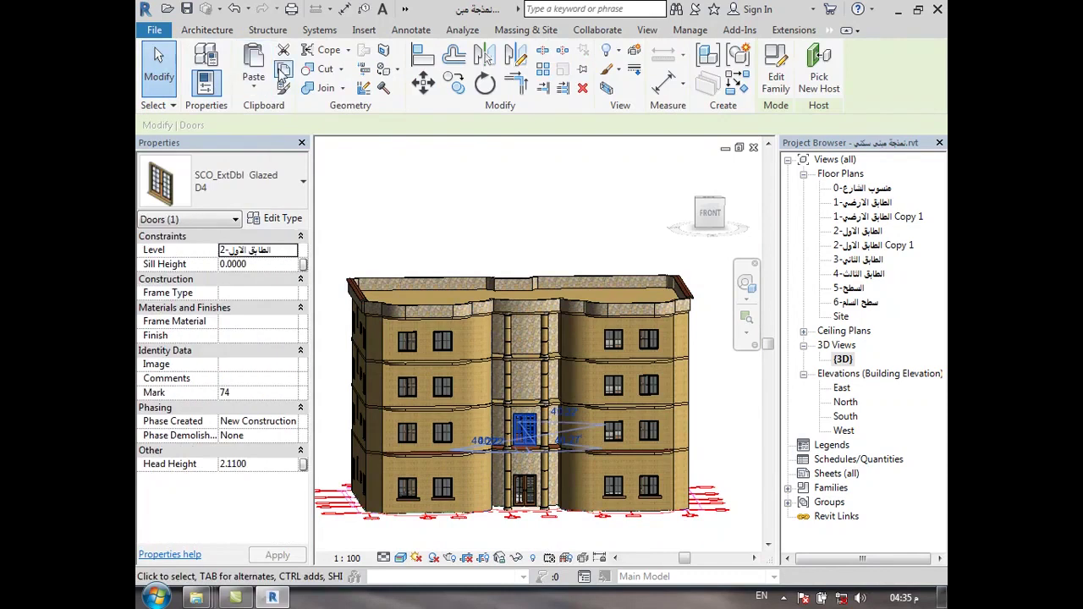
left_click(254, 87)
left_click(313, 145)
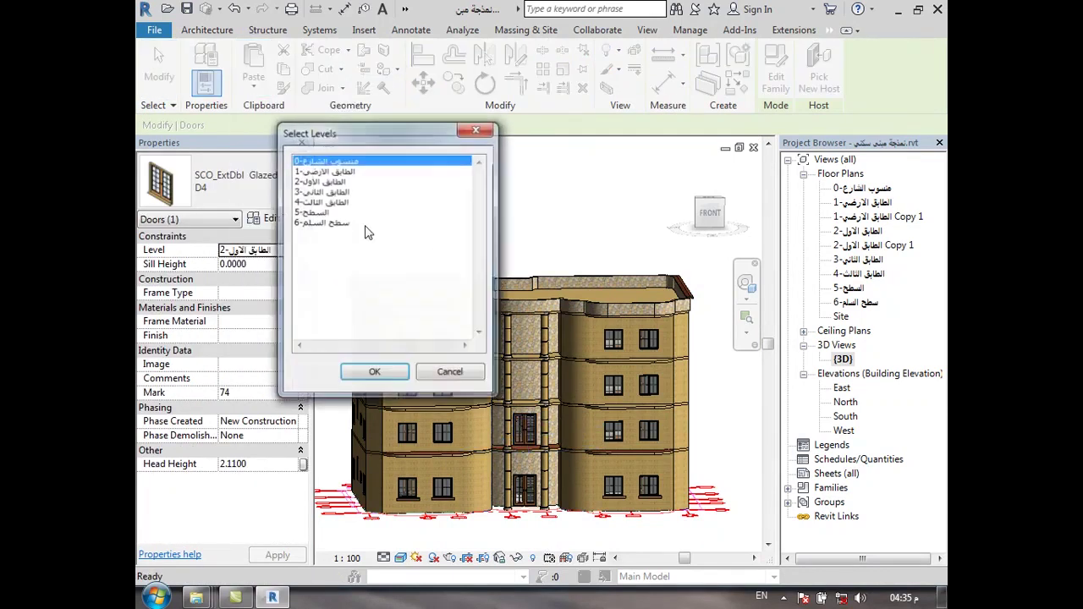
left_click(337, 193)
left_click(330, 202, "ctrl")
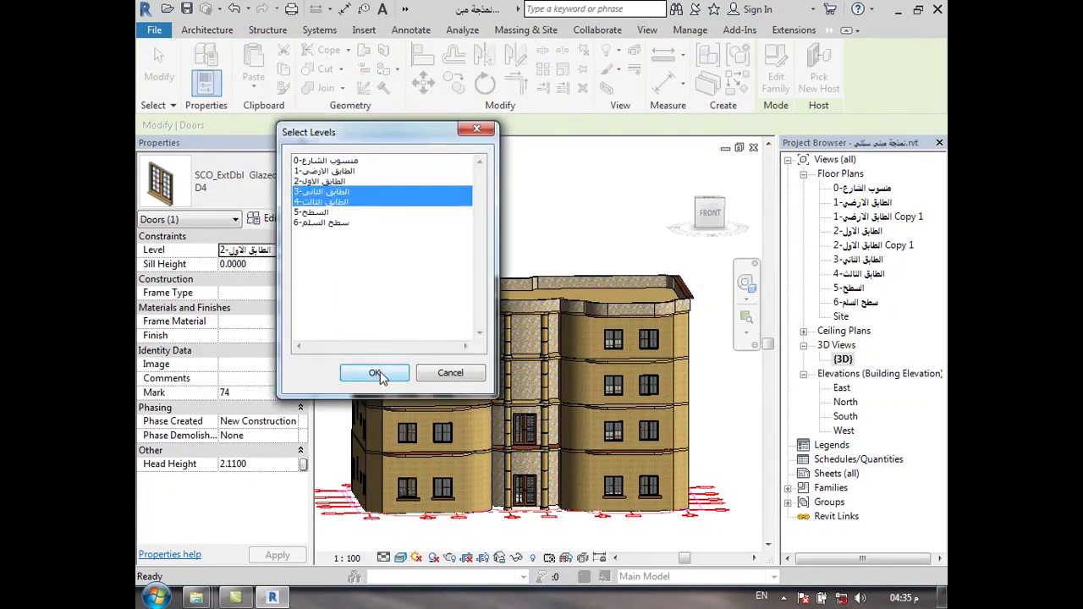
left_click(374, 372)
left_click(498, 544)
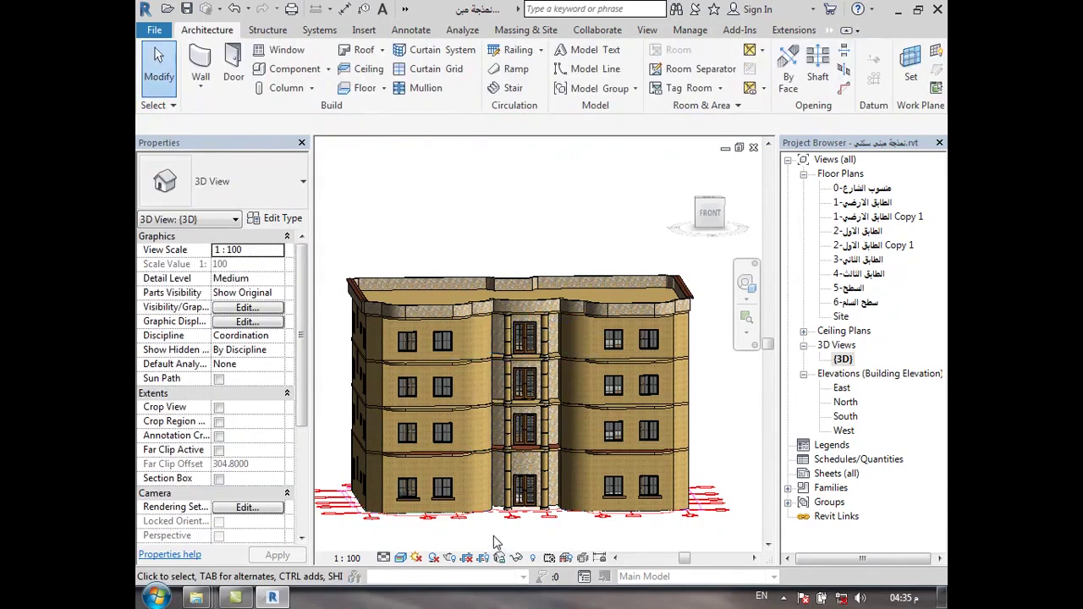
Open the 1-الطابق الأرضي ground floor plan.
double_click(865, 203)
scroll(590, 266, "down", 2)
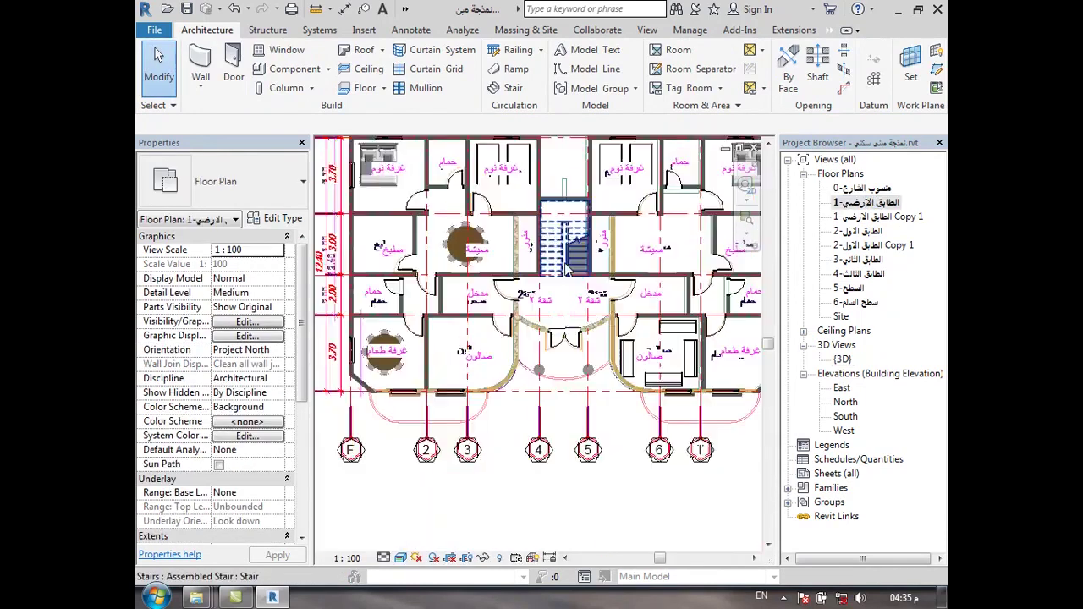
scroll(508, 322, "down", 3)
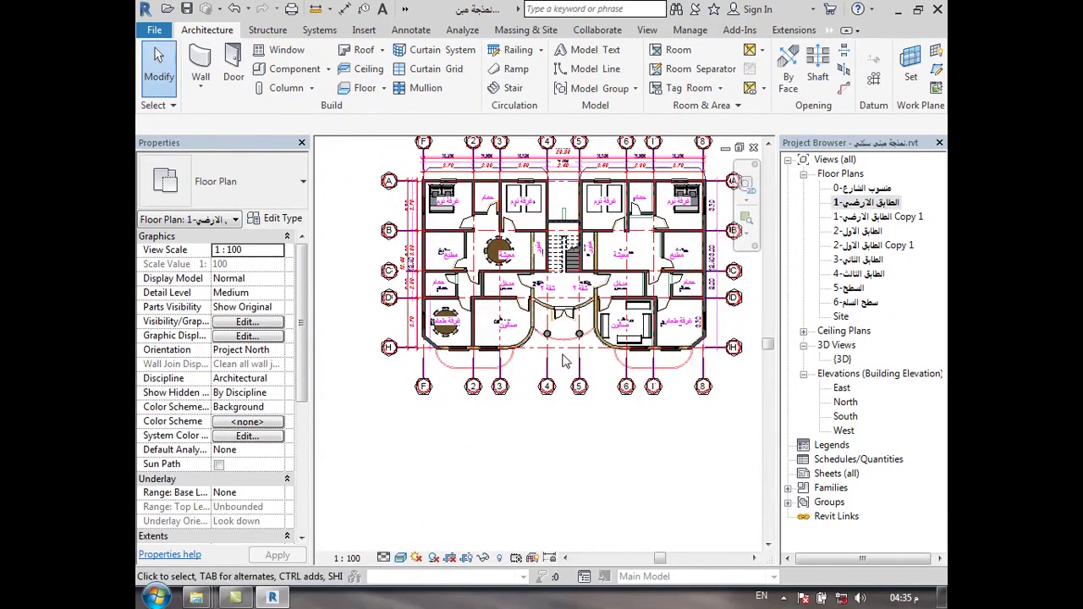
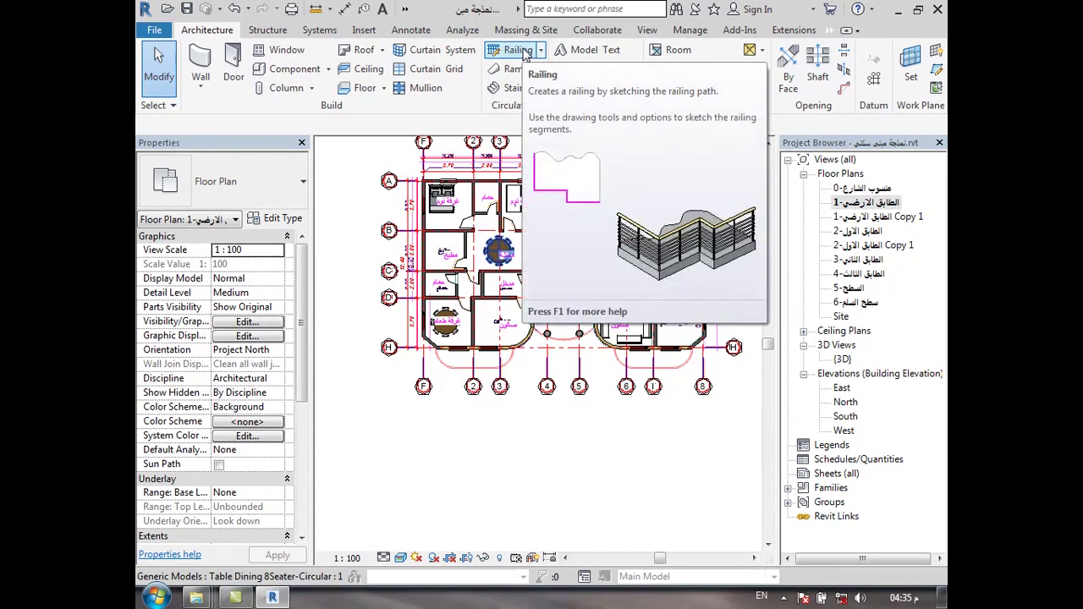
Start an 1100mm railing path and sketch its first arc from the wall corner along the balcony curve.
left_click(530, 53)
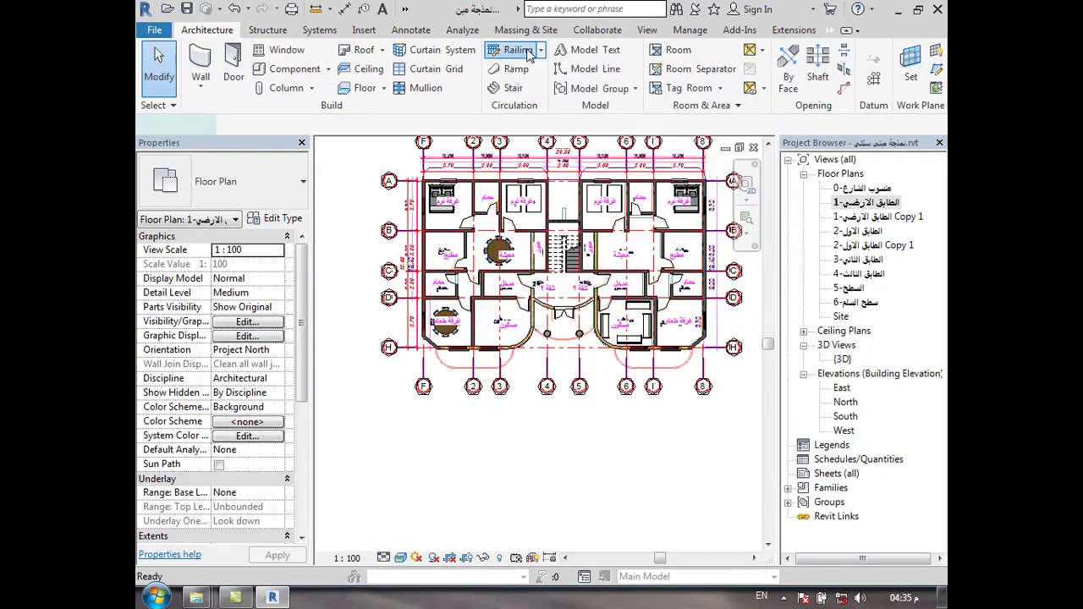
left_click(766, 105)
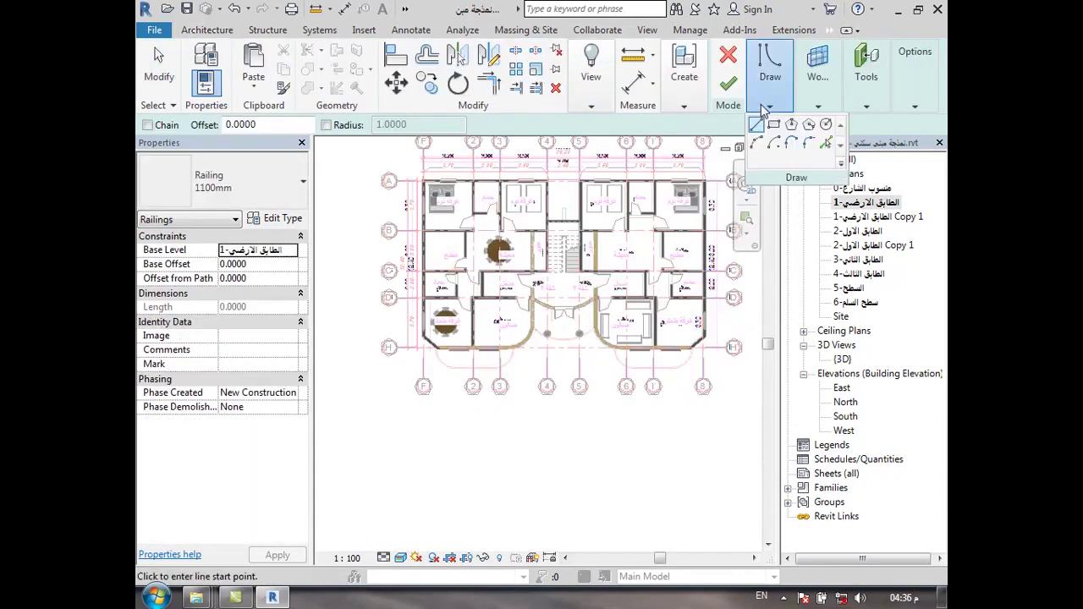
left_click(282, 194)
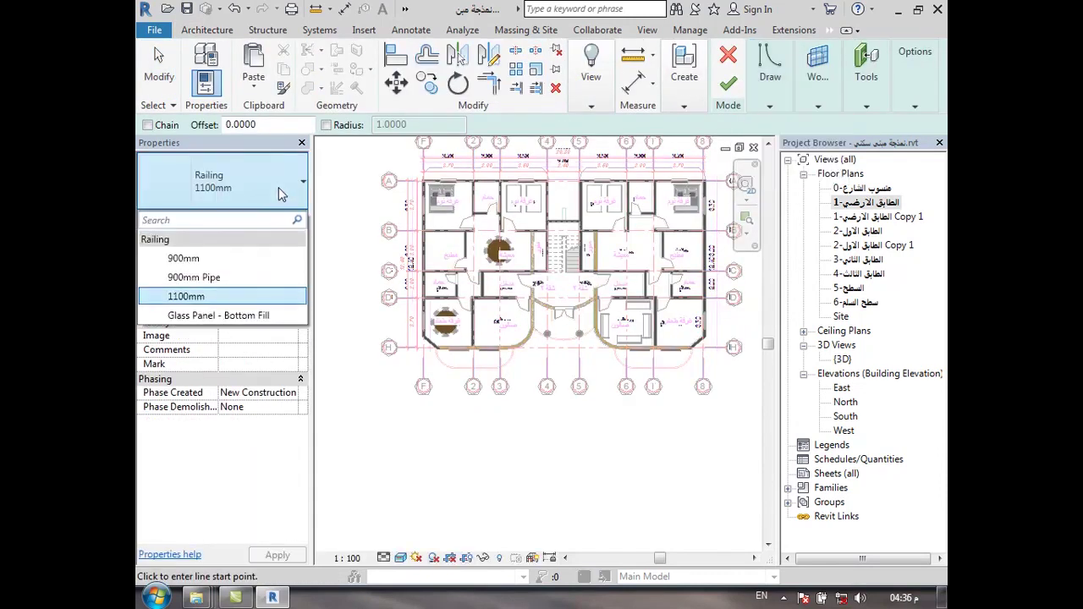
left_click(282, 194)
mouse_move(766, 100)
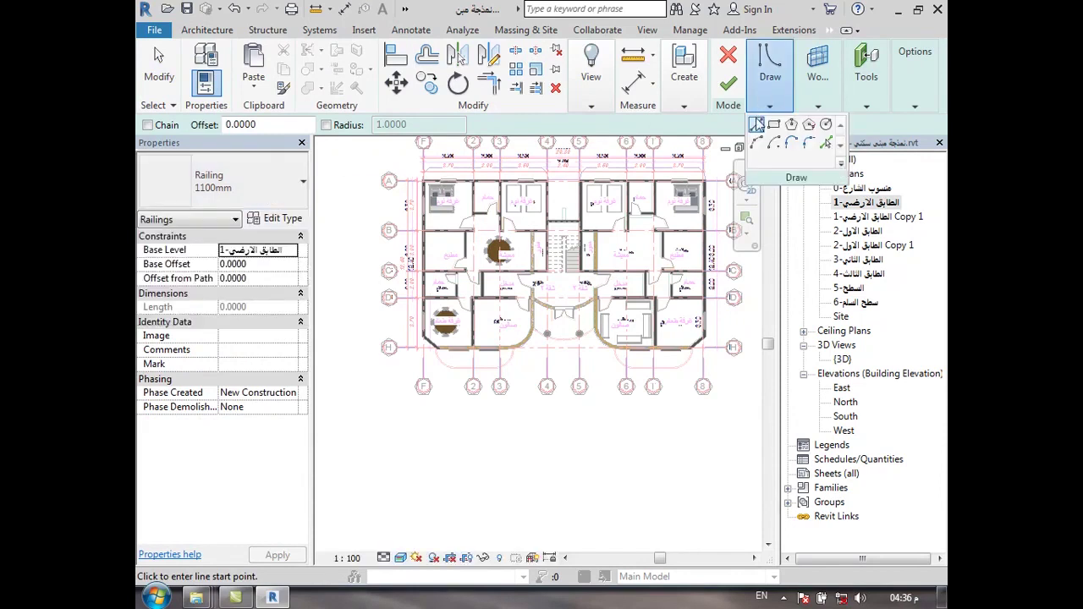
left_click(826, 143)
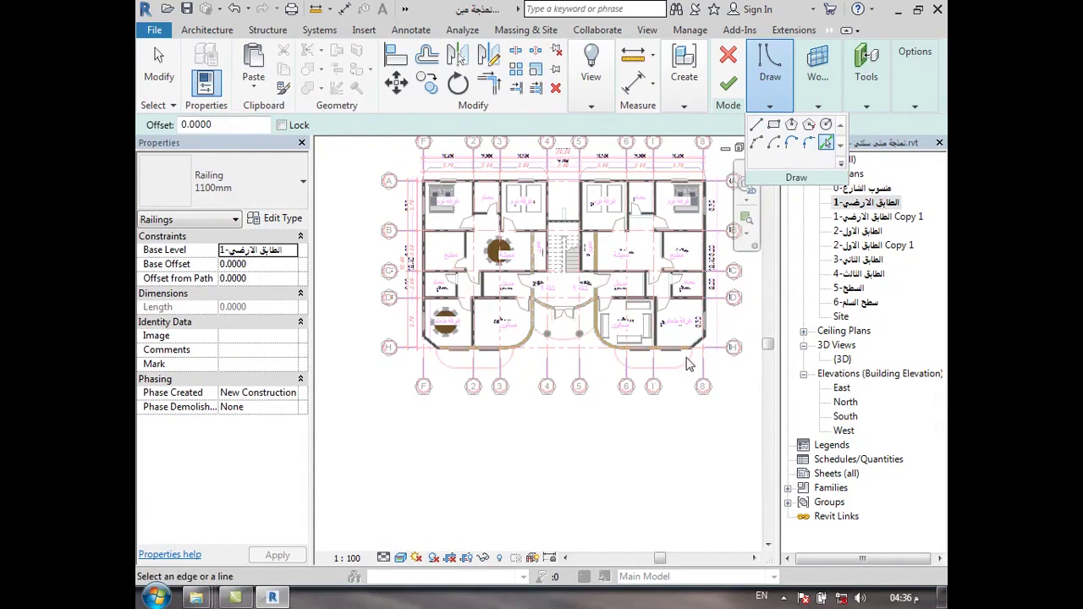
scroll(687, 364, "up", 4)
scroll(698, 351, "up", 2)
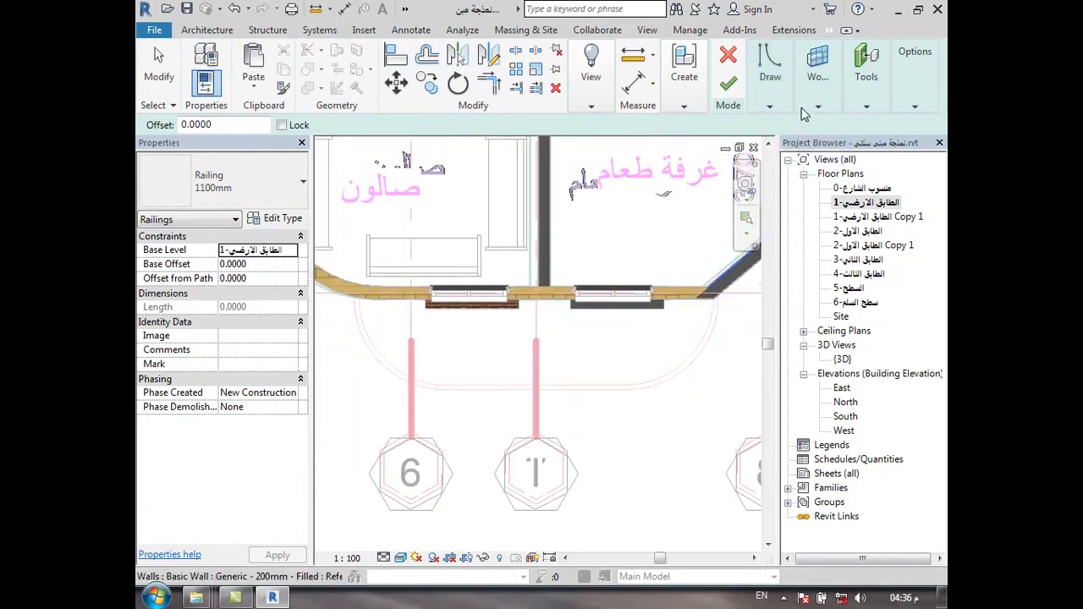
mouse_move(770, 77)
left_click(759, 126)
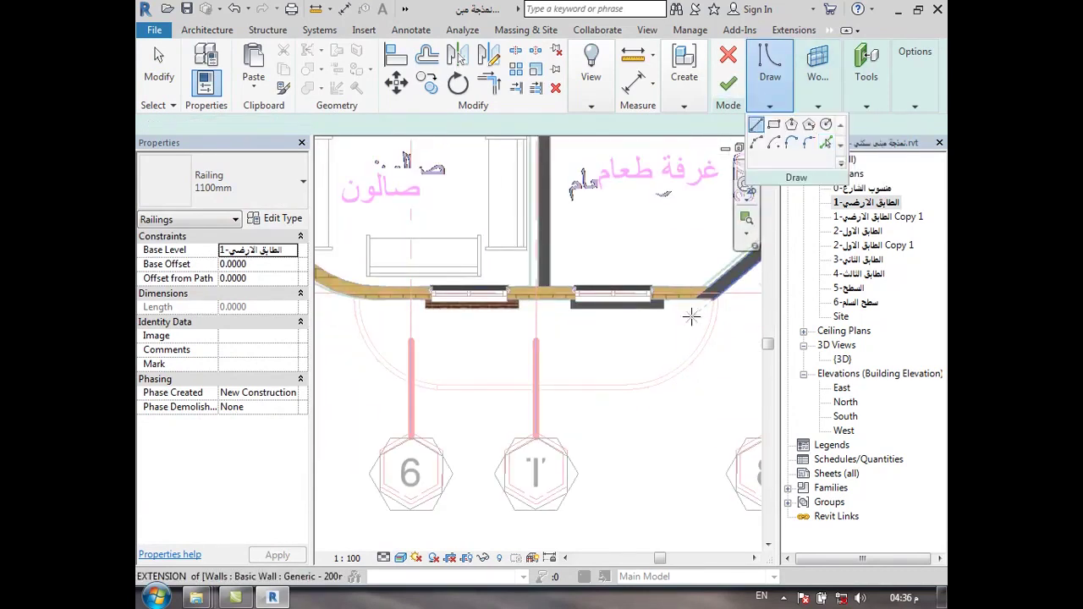
scroll(702, 312, "up", 2)
scroll(702, 312, "up", 2)
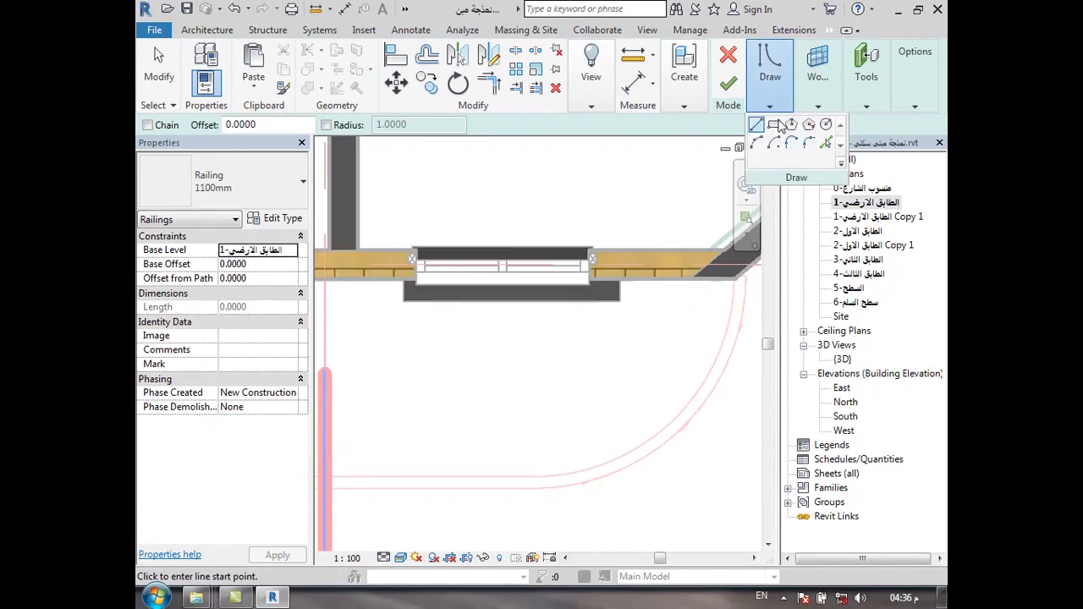
left_click(745, 282)
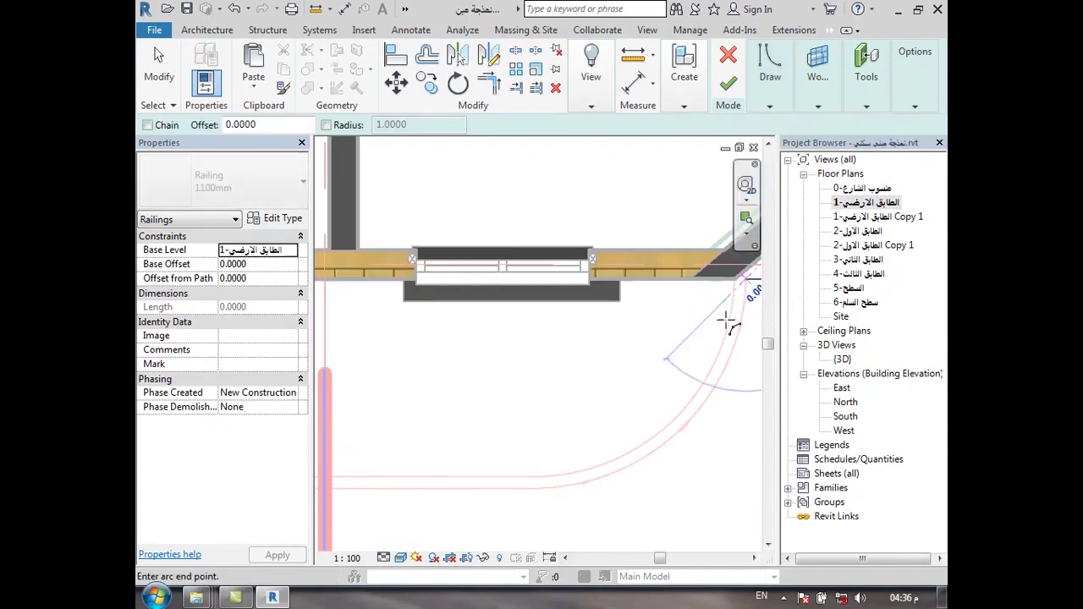
left_click(583, 489)
left_click(660, 456)
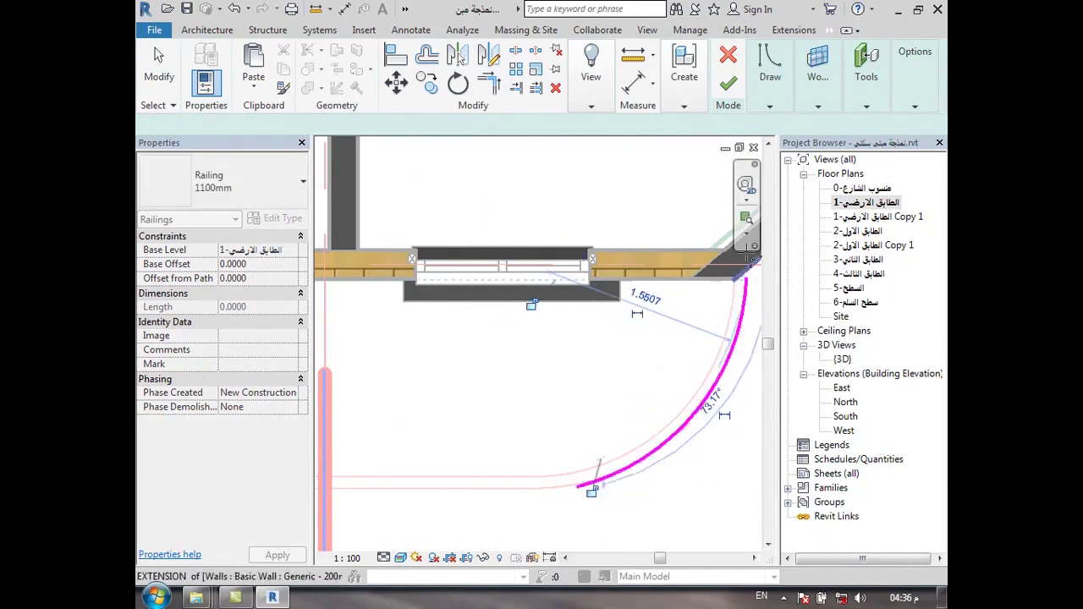
scroll(763, 219, "down", 2)
mouse_move(771, 76)
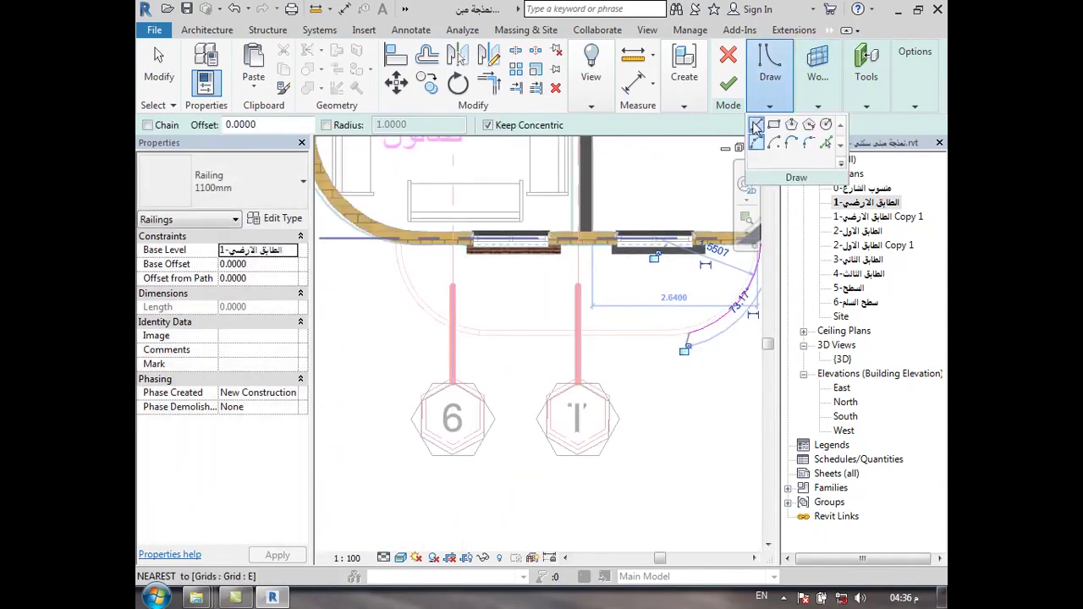
Add the straight run to the wall and the closing arc, then finish the 7.5355-long railing.
left_click(757, 125)
scroll(648, 276, "down", 1)
scroll(561, 293, "up", 2)
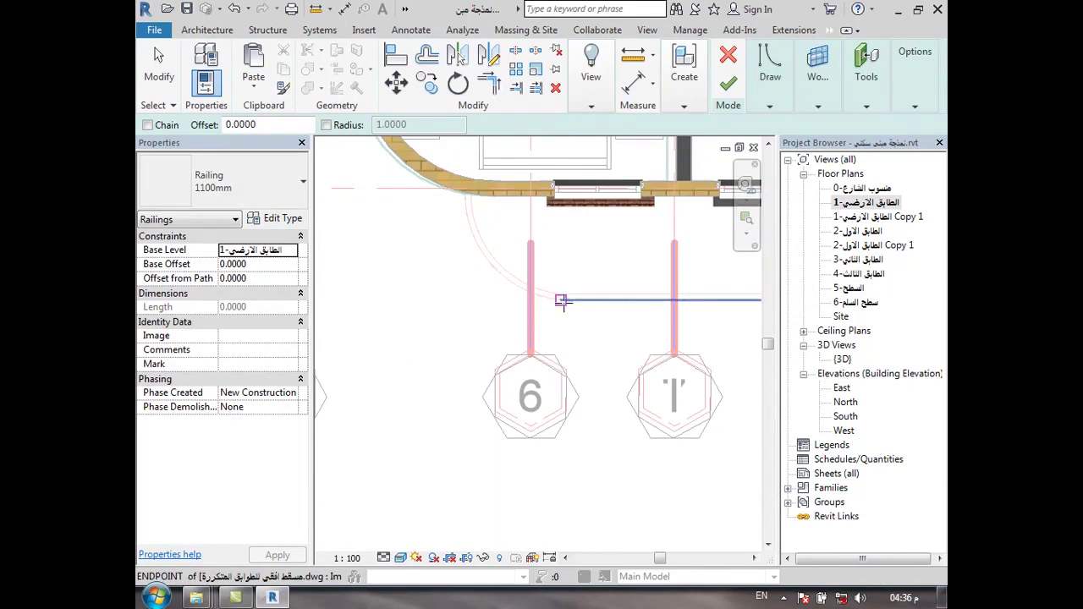
left_click(563, 302)
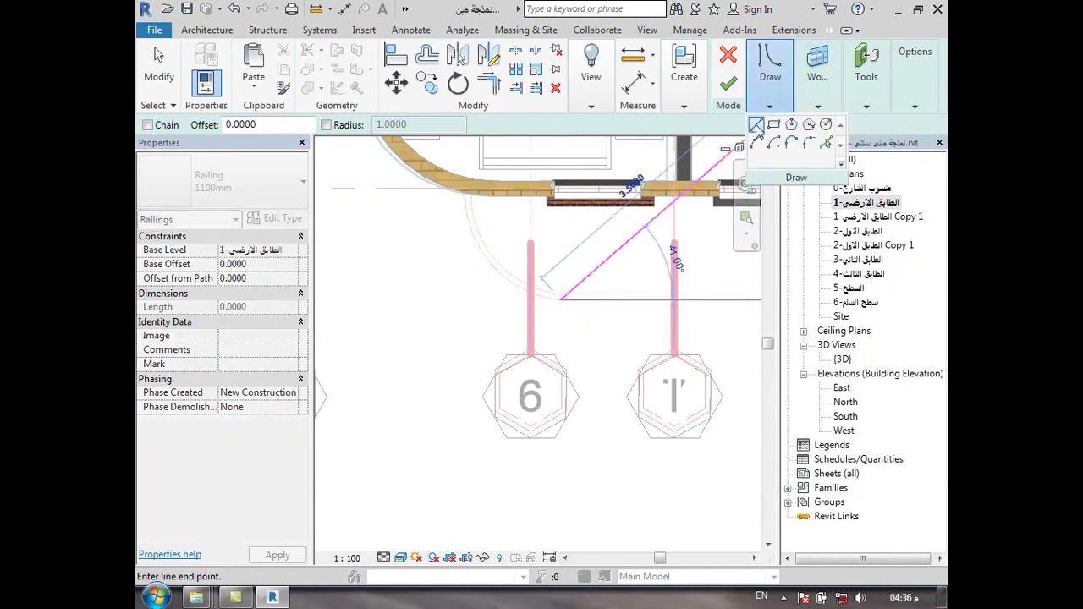
key("Escape")
left_click(462, 303)
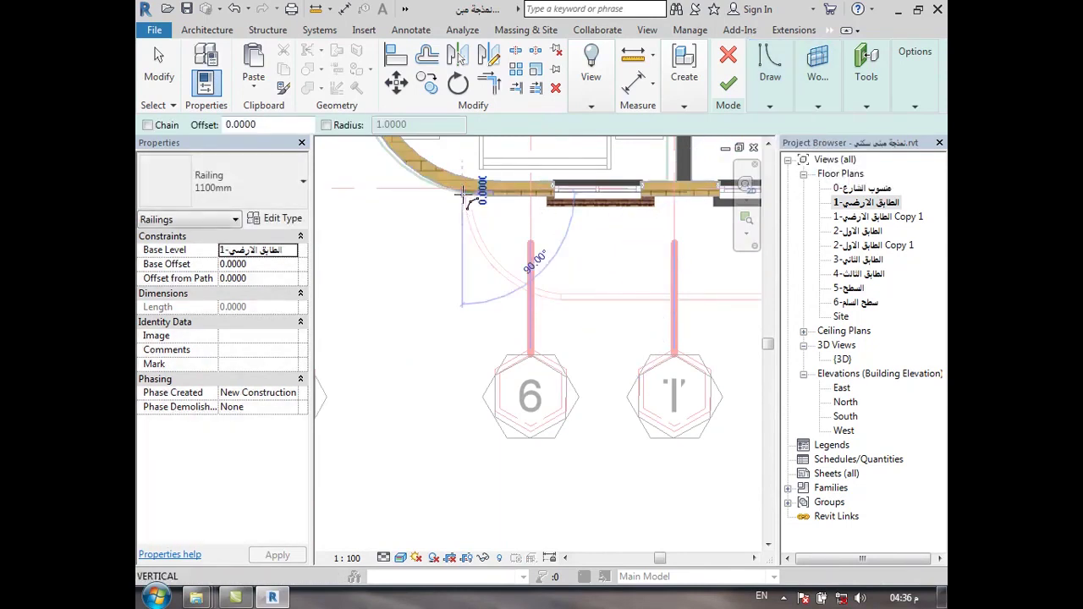
left_click(465, 197)
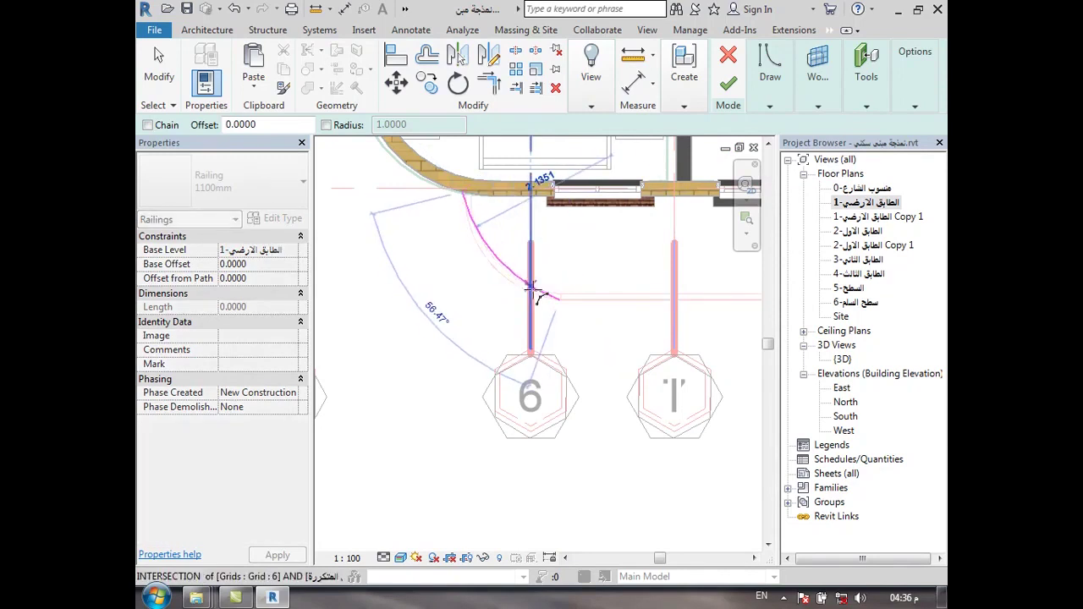
left_click(531, 289)
scroll(616, 303, "down", 1)
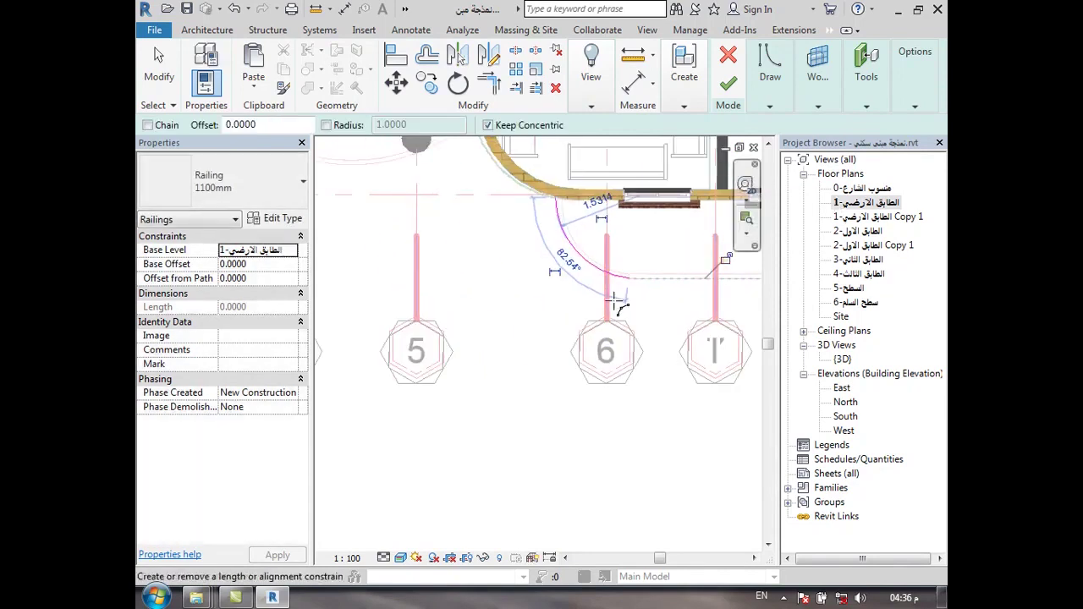
scroll(495, 331, "down", 1)
scroll(476, 335, "down", 1)
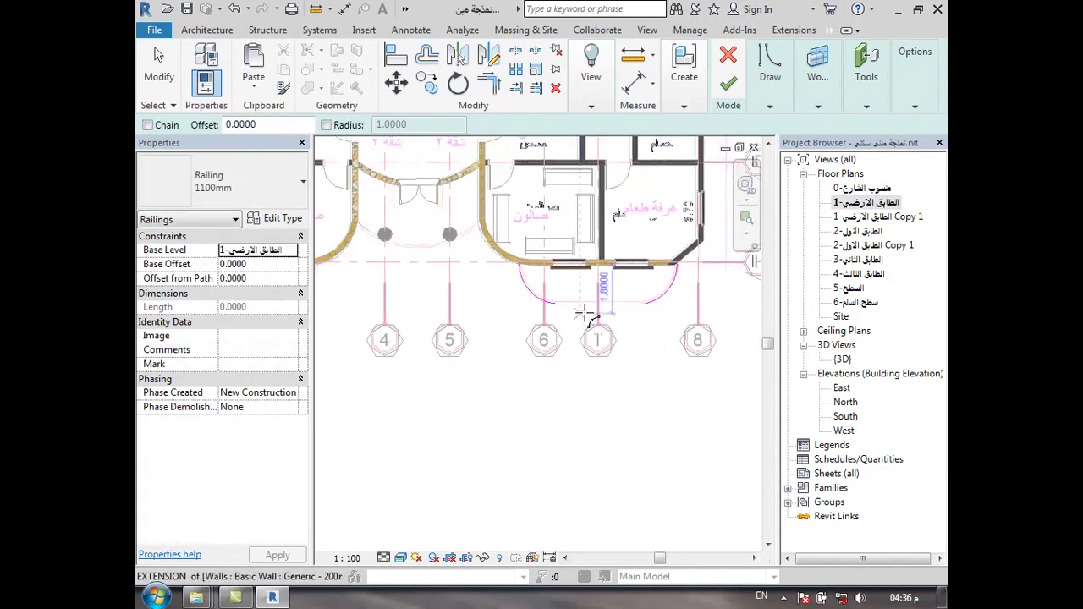
scroll(585, 315, "up", 2)
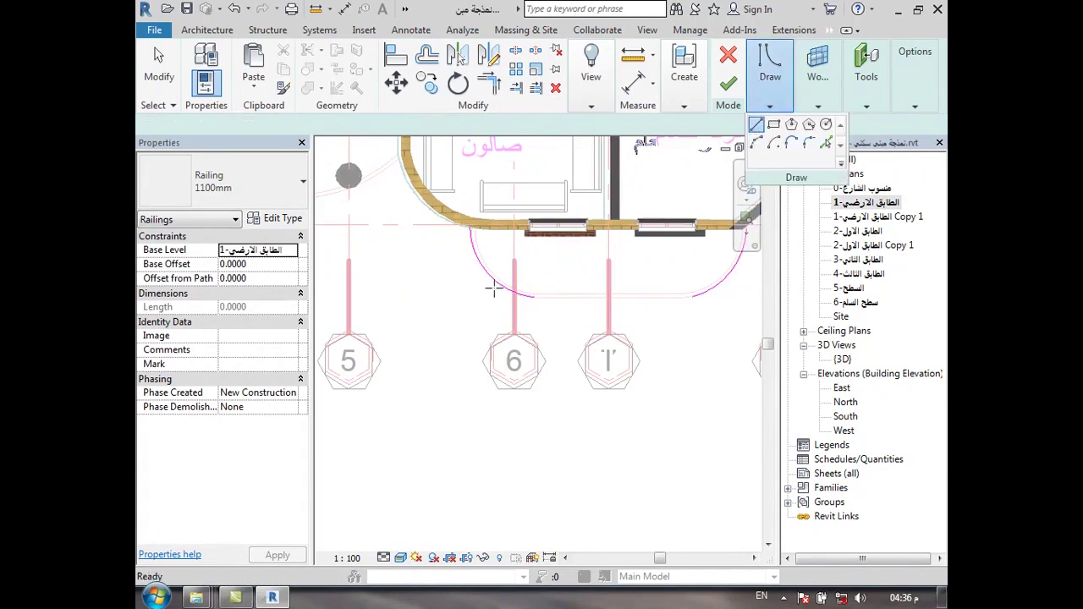
left_click(689, 298)
left_click(730, 95)
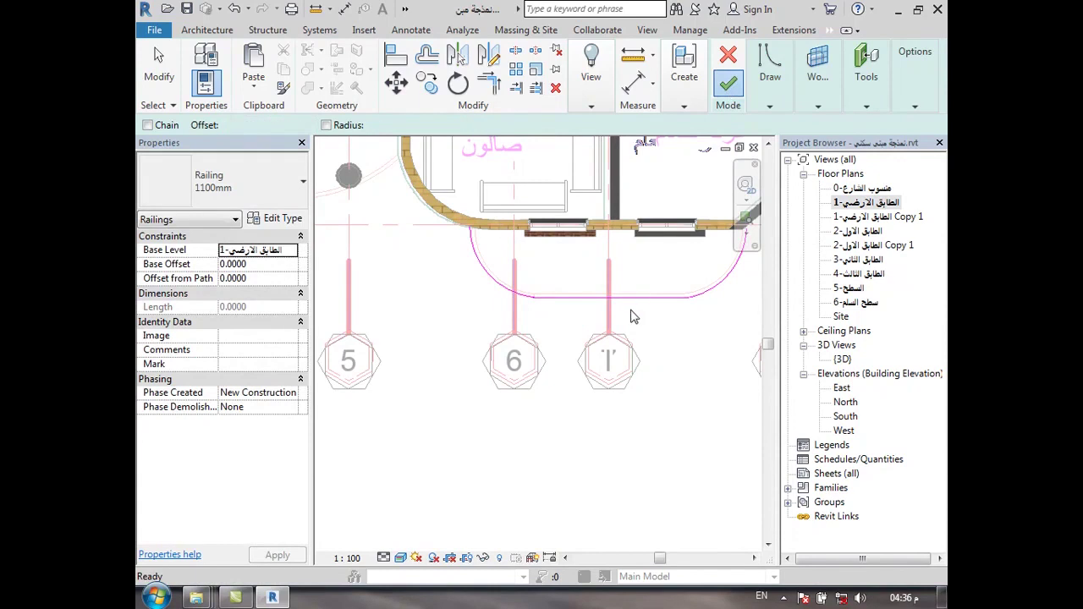
scroll(673, 402, "down", 2)
Sketch an arc railing from the left curved wall to the right wall and finish it.
scroll(673, 402, "down", 1)
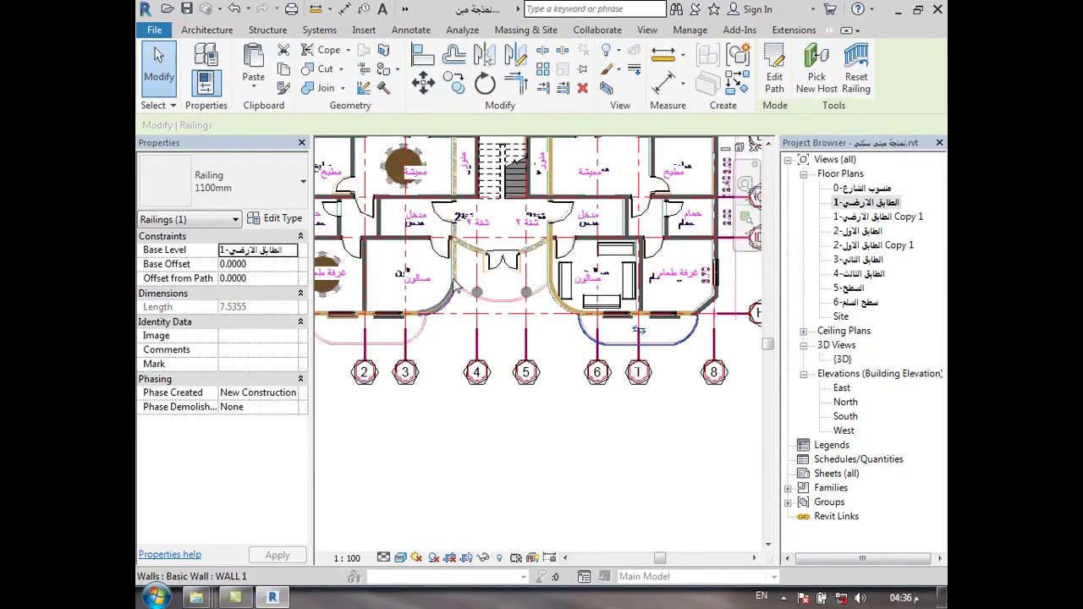
key("Escape")
scroll(499, 302, "up", 2)
scroll(499, 302, "up", 2)
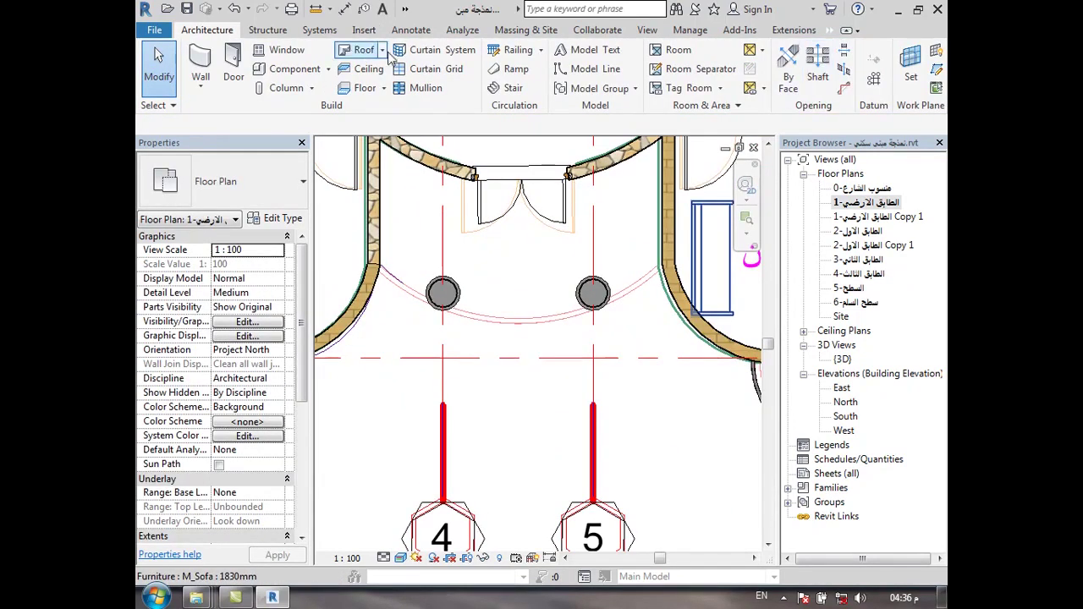
left_click(518, 50)
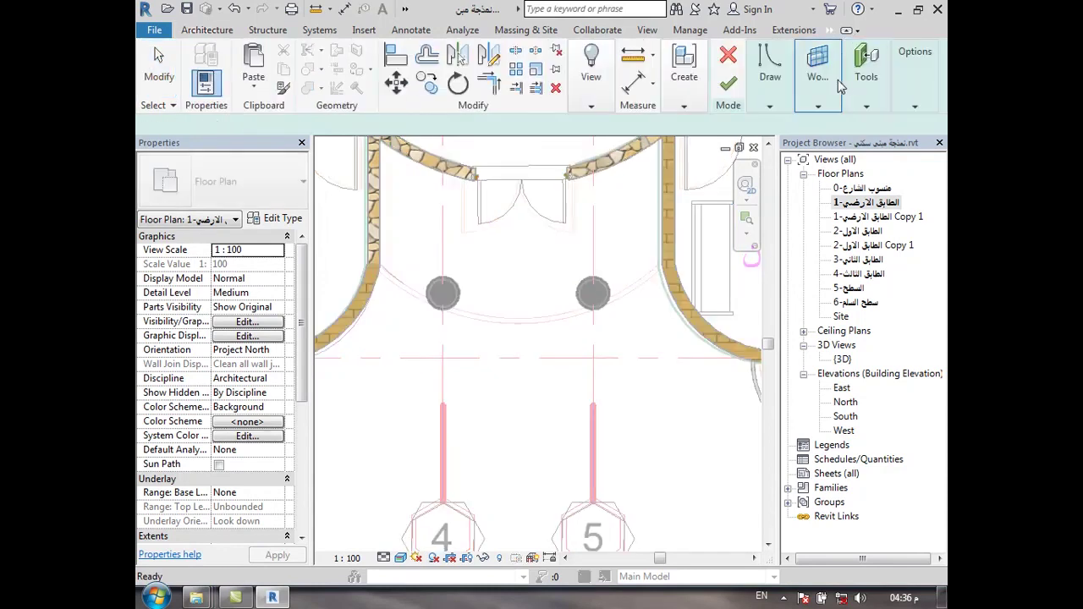
left_click(758, 127)
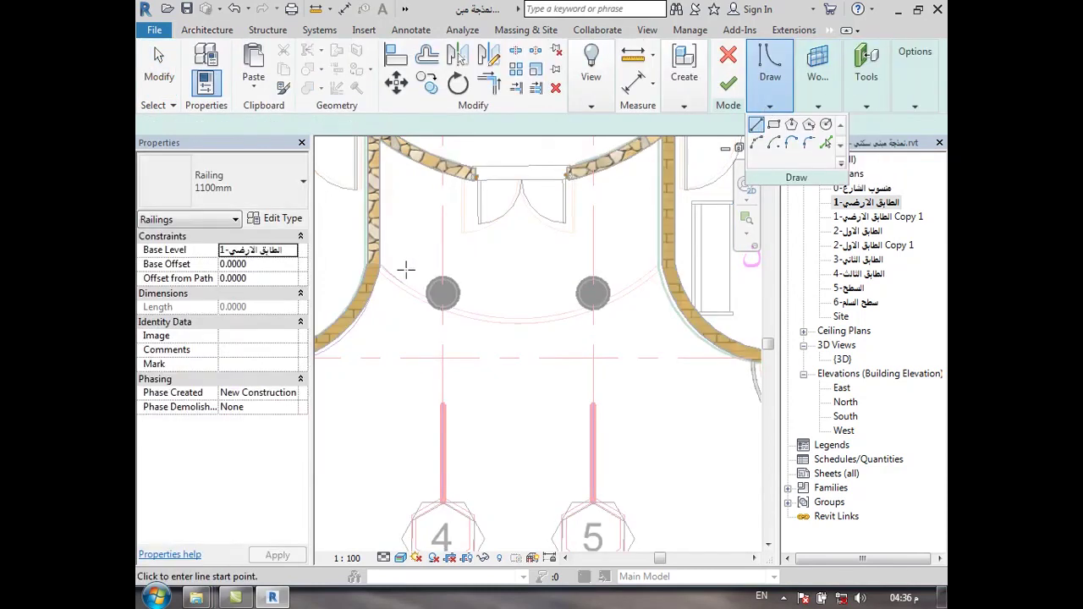
left_click(758, 144)
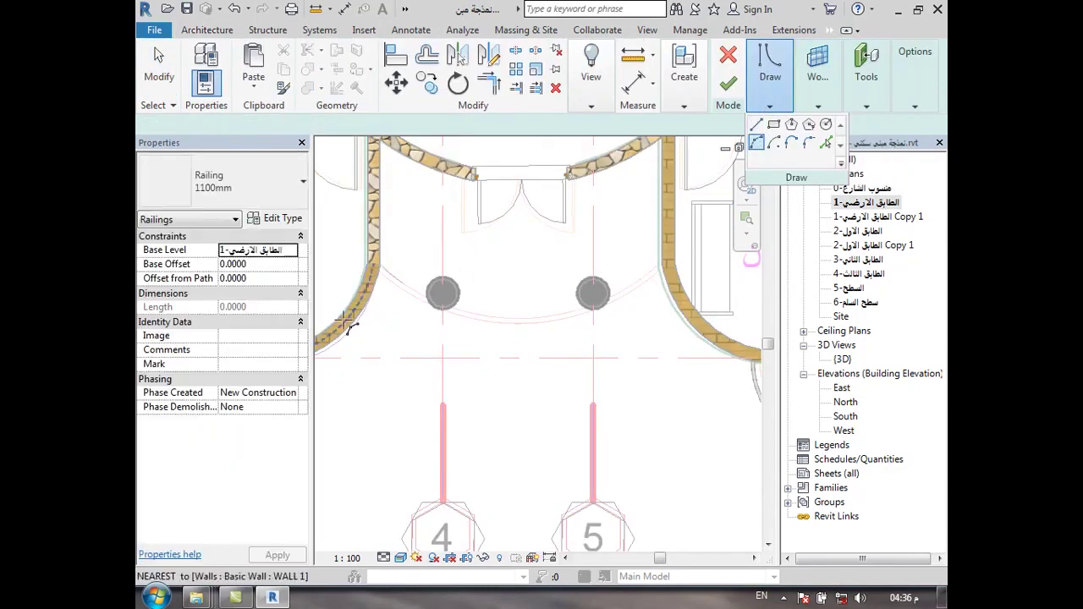
left_click(380, 274)
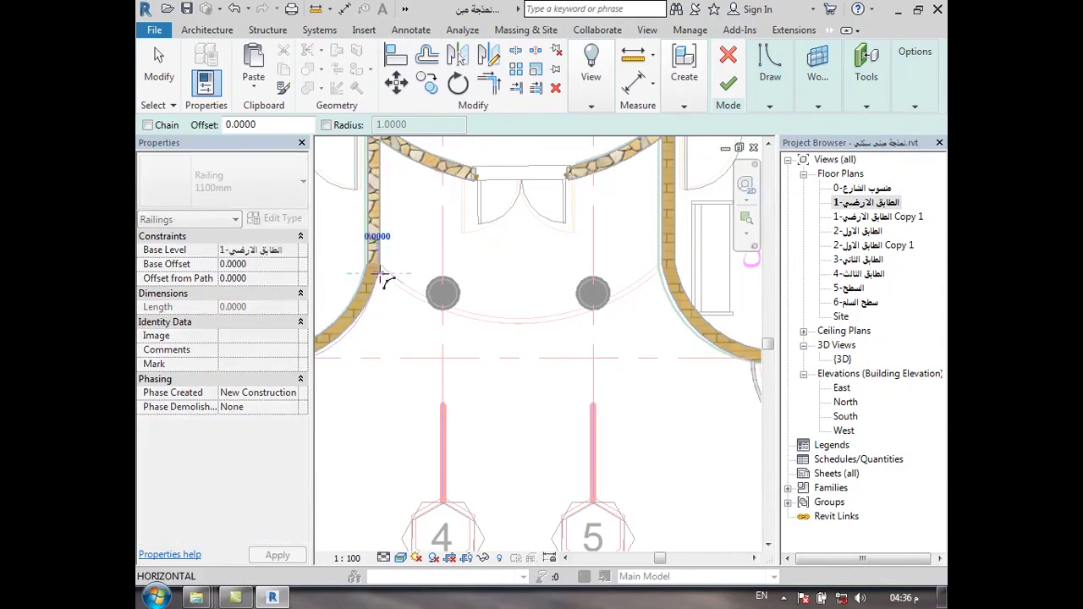
left_click(663, 273)
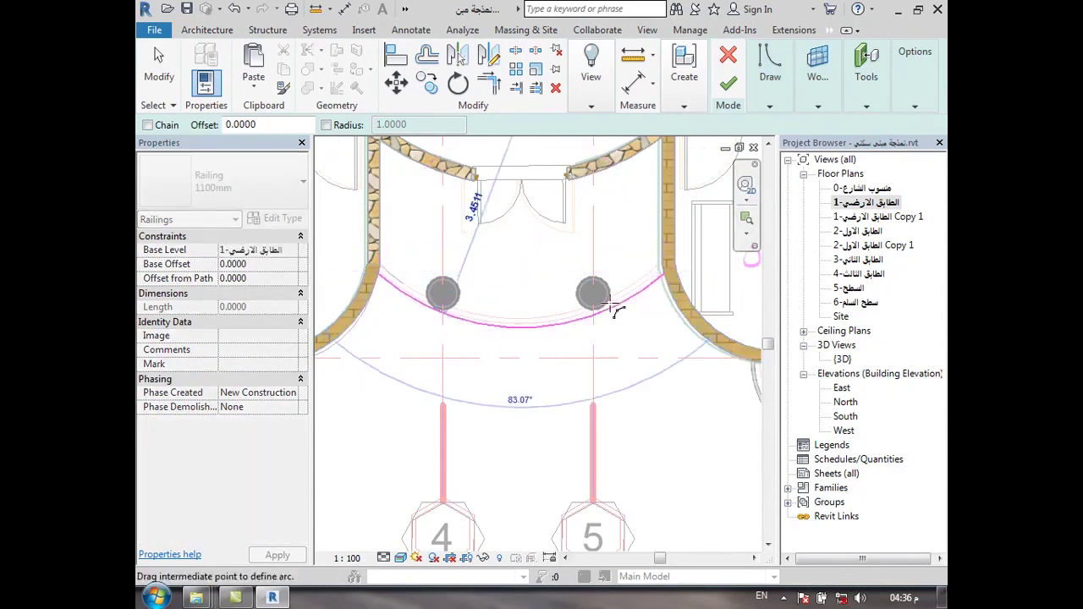
left_click(576, 319)
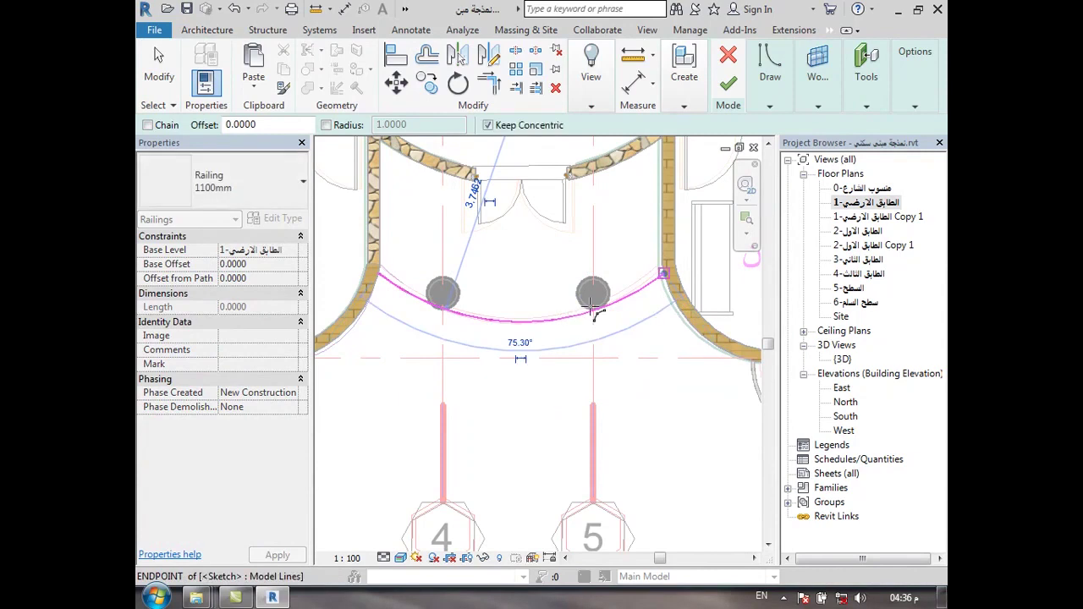
left_click(728, 82)
scroll(543, 313, "down", 3)
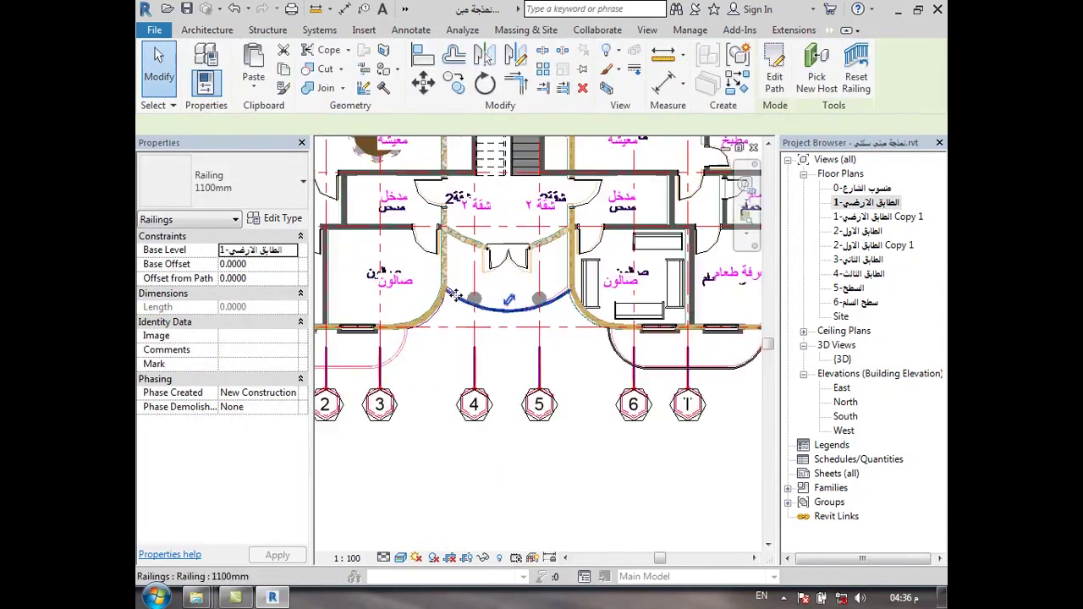
key("Escape")
Mirror the curved balcony railing across the stair core centre, then open the 3D view.
left_click(708, 362)
key("Escape")
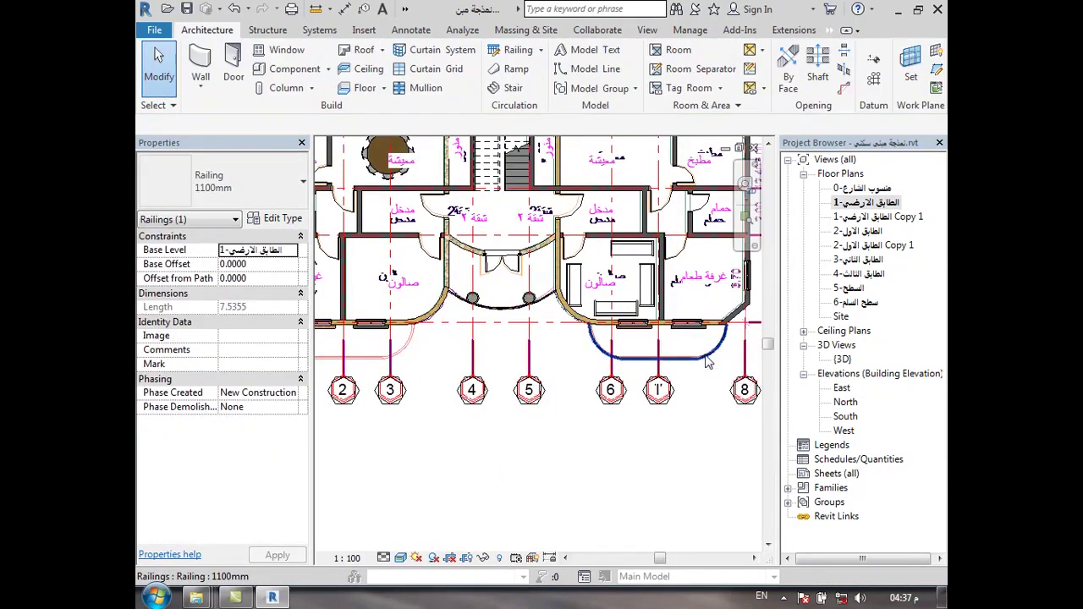
scroll(711, 359, "up", 3)
scroll(719, 356, "up", 3)
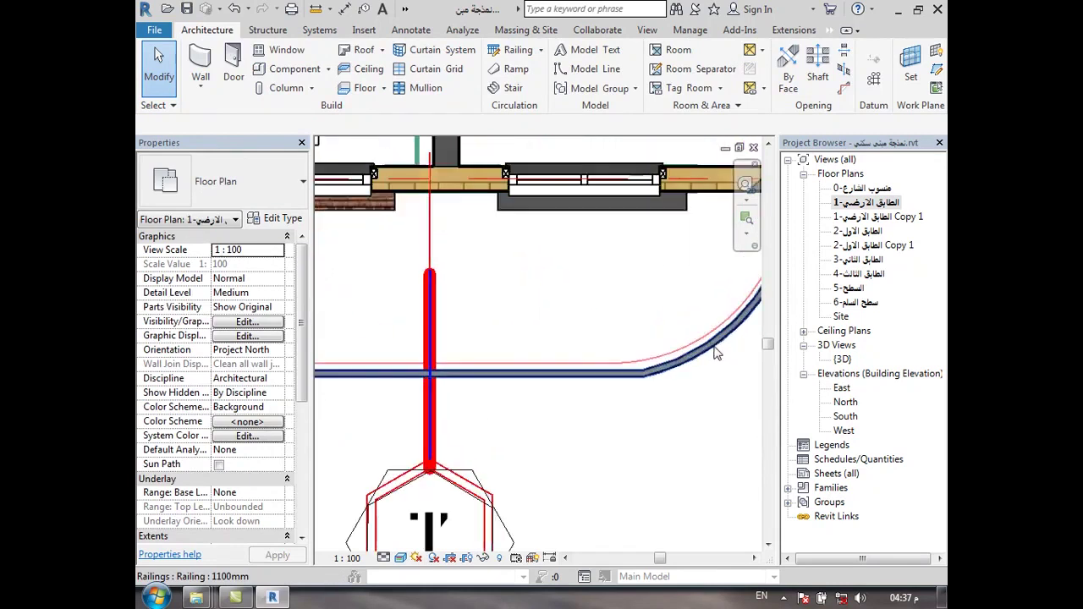
left_click(718, 354)
scroll(717, 352, "down", 2)
scroll(715, 354, "down", 2)
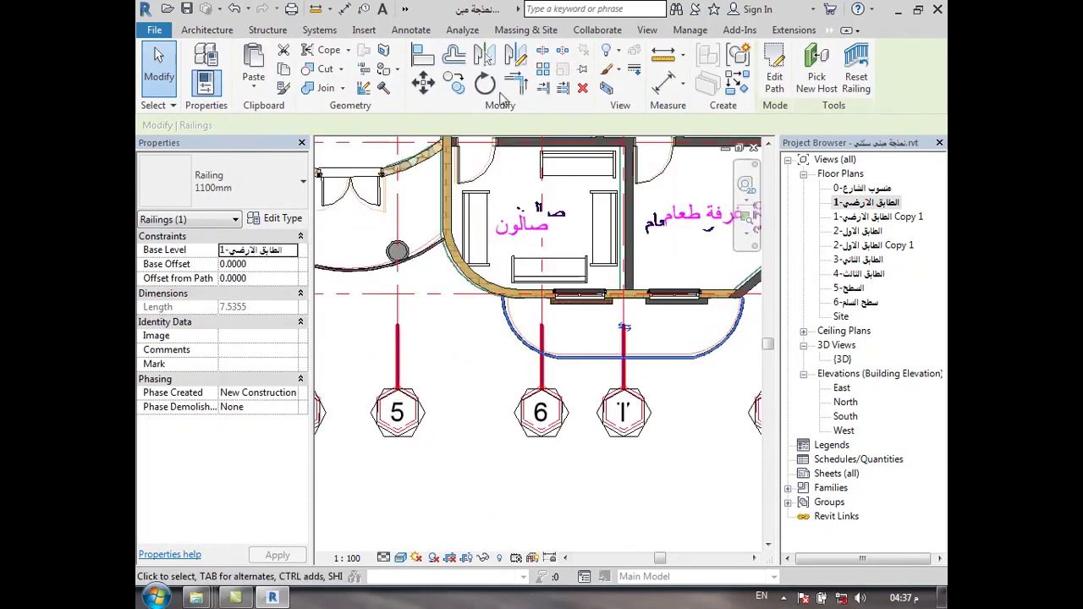
left_click(516, 56)
scroll(592, 496, "down", 2)
scroll(592, 496, "down", 2)
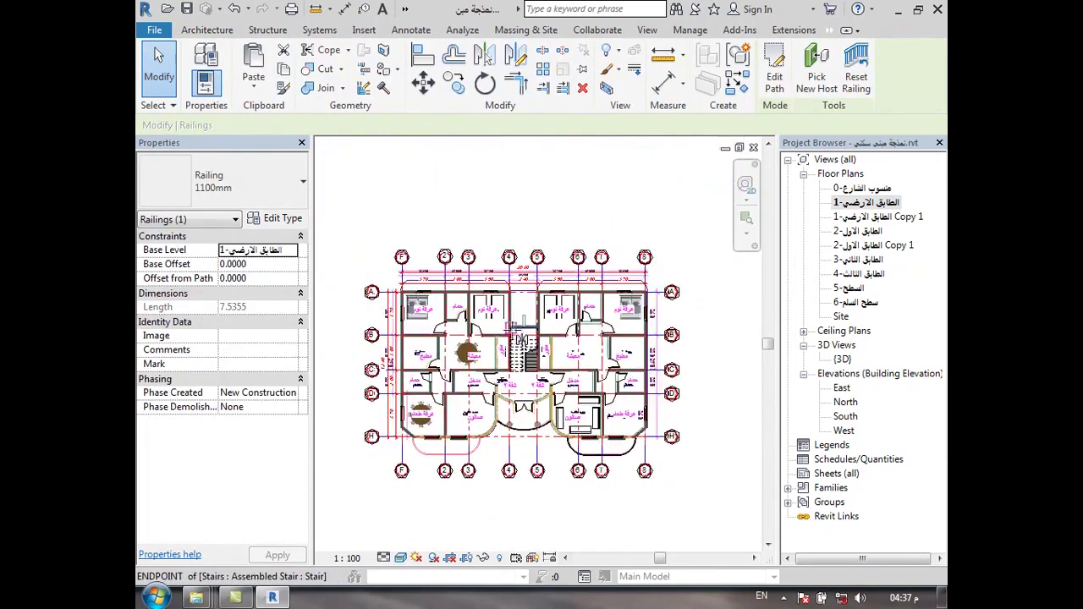
scroll(523, 339, "up", 4)
scroll(533, 338, "up", 3)
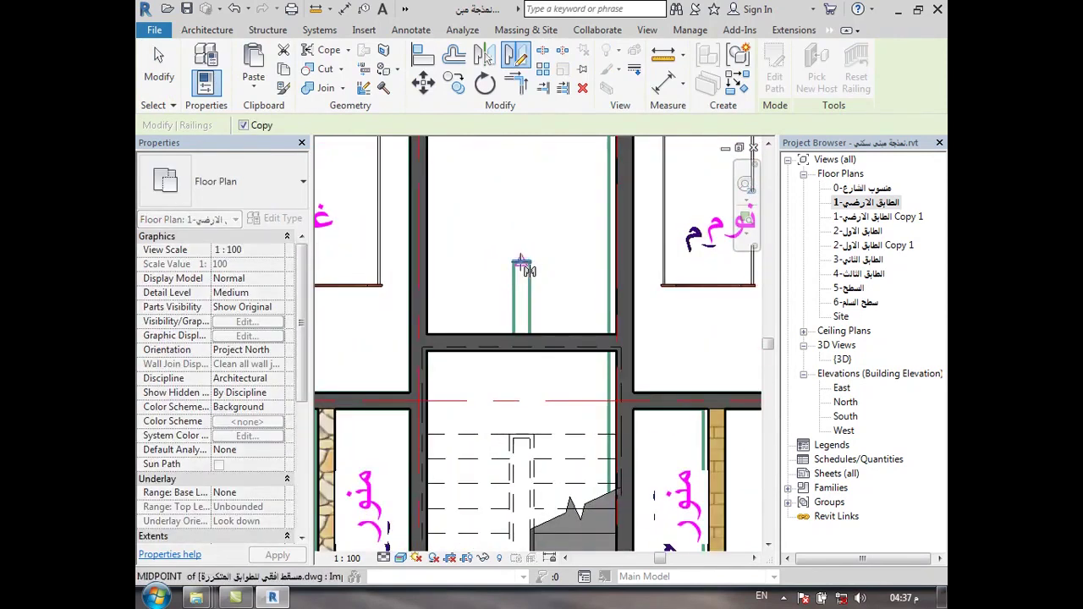
left_click(523, 199)
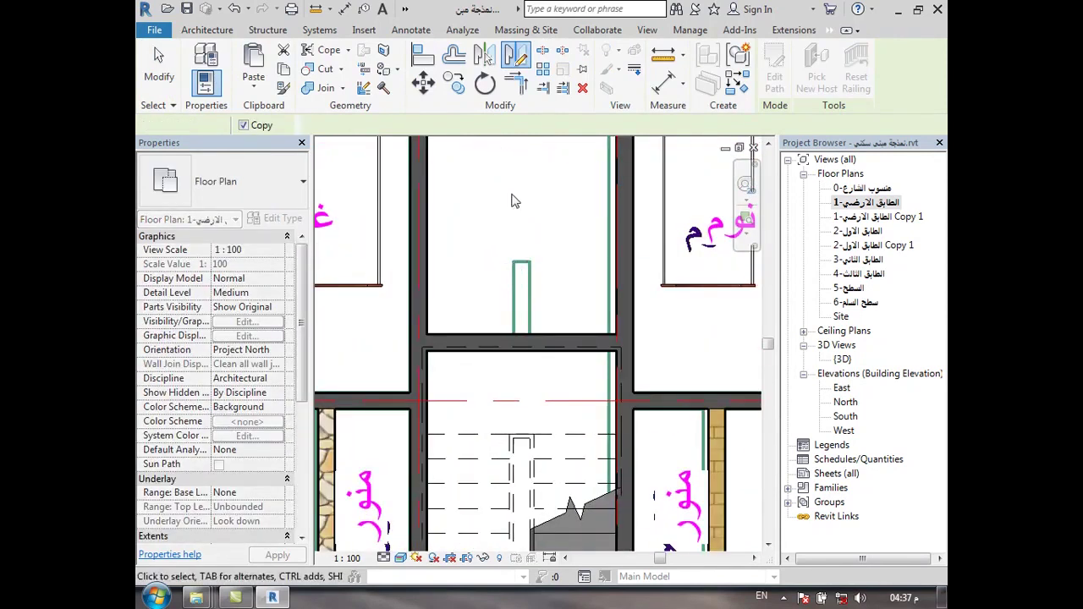
double_click(842, 359)
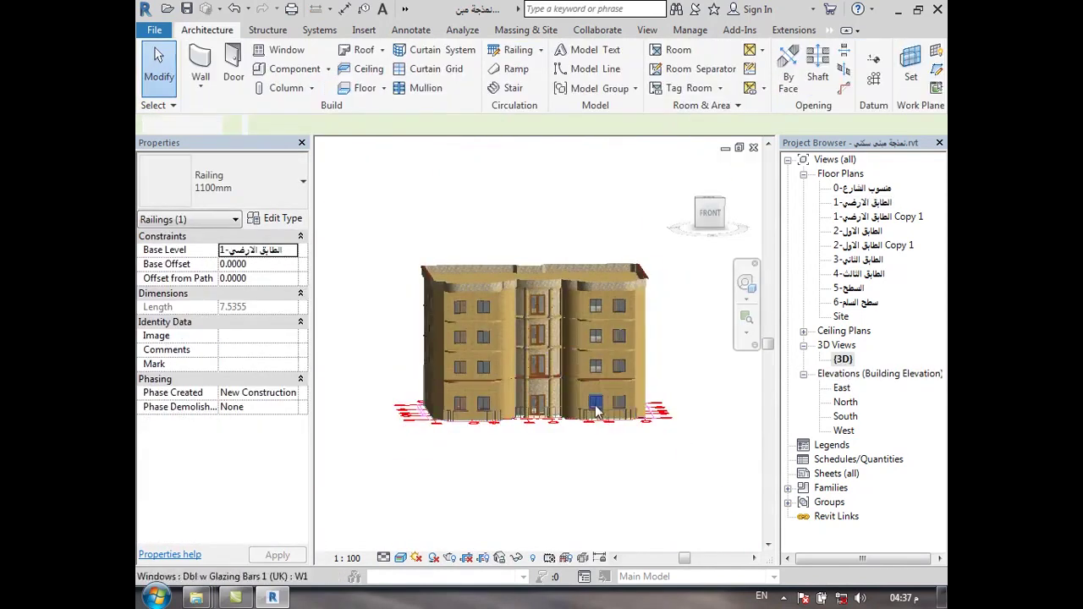
Select the three ground-floor balcony railings and set their Base Level to 2-الطابق الاول.
scroll(584, 415, "up", 5)
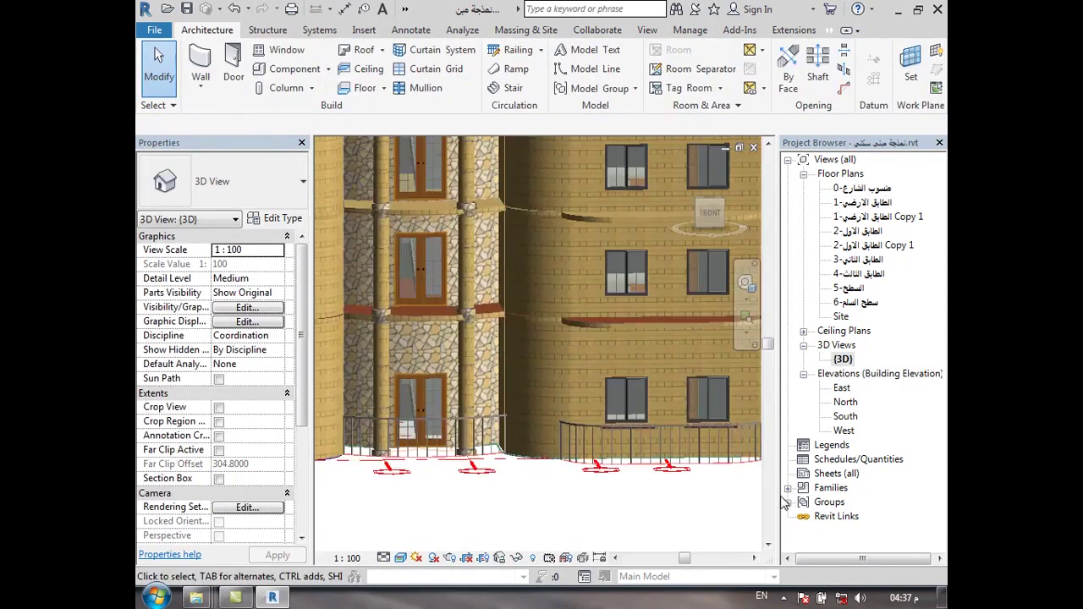
scroll(541, 423, "down", 3)
left_click(542, 446)
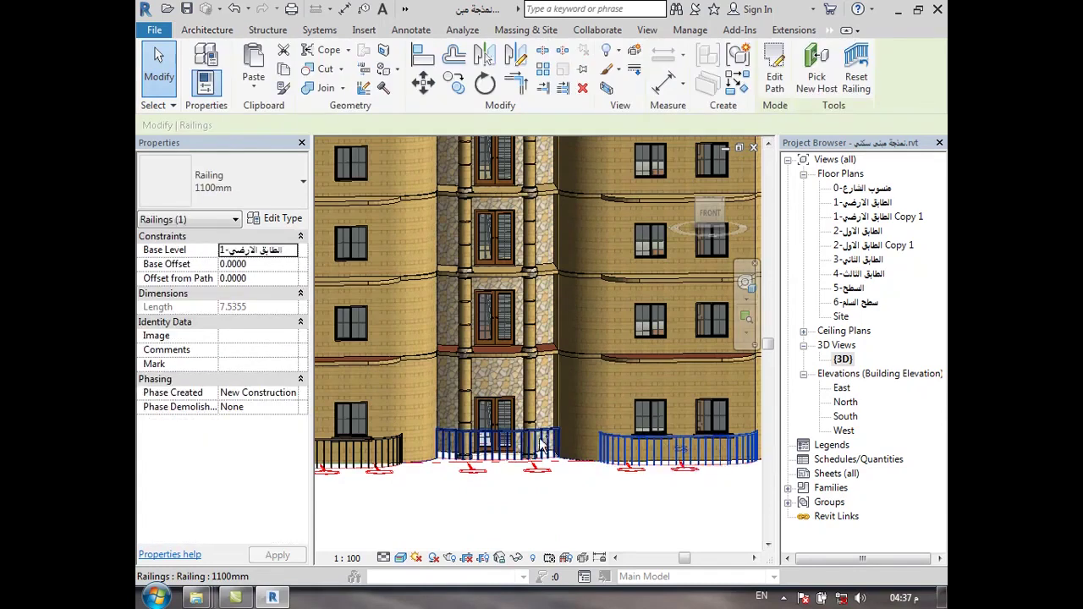
left_click(369, 446, "ctrl")
left_click(368, 457, "ctrl")
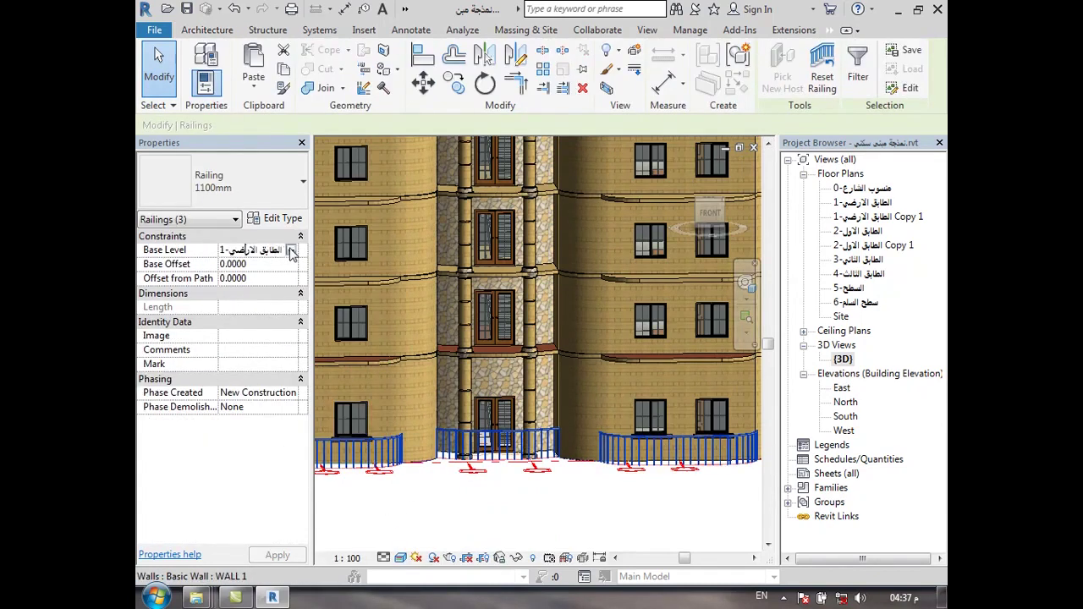
left_click(291, 251)
left_click(258, 290)
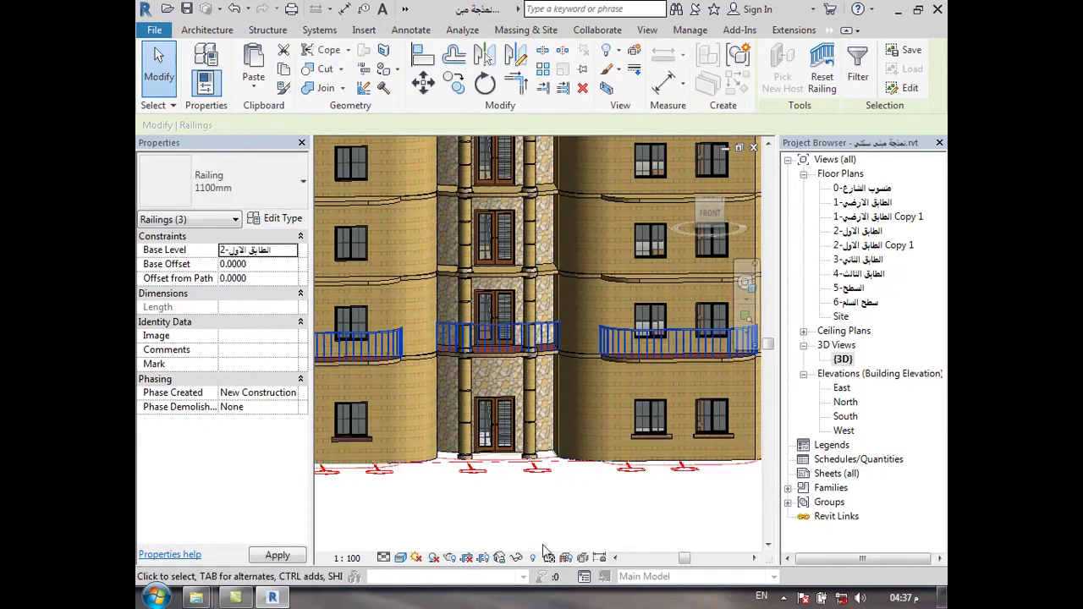
scroll(599, 515, "down", 1)
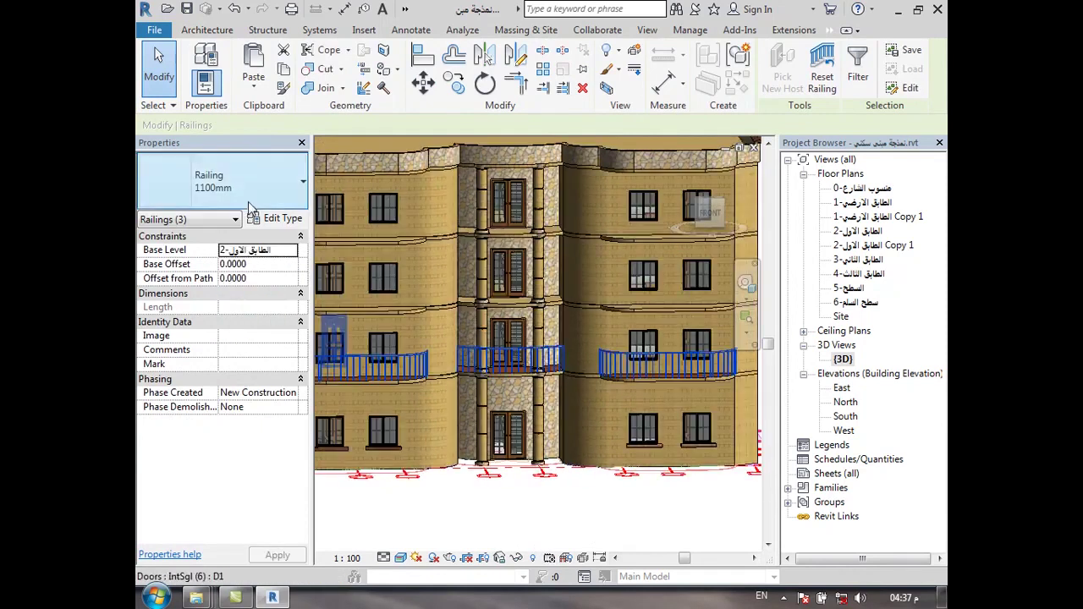
left_click(252, 204)
Change the three railings' type to Glass Panel - Bottom Fill.
left_click(203, 281)
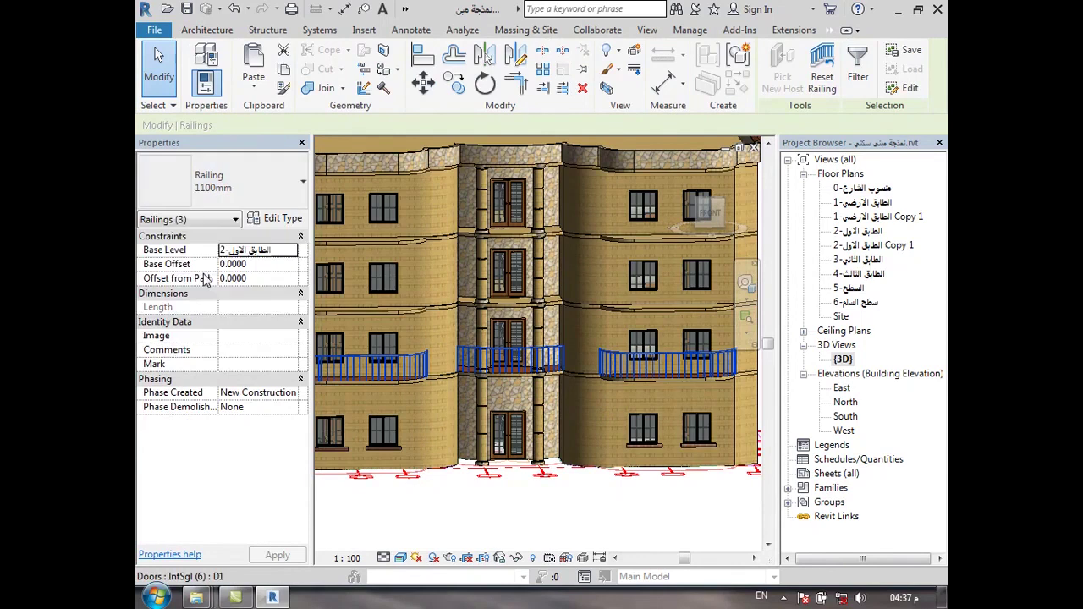
left_click(250, 202)
left_click(183, 258)
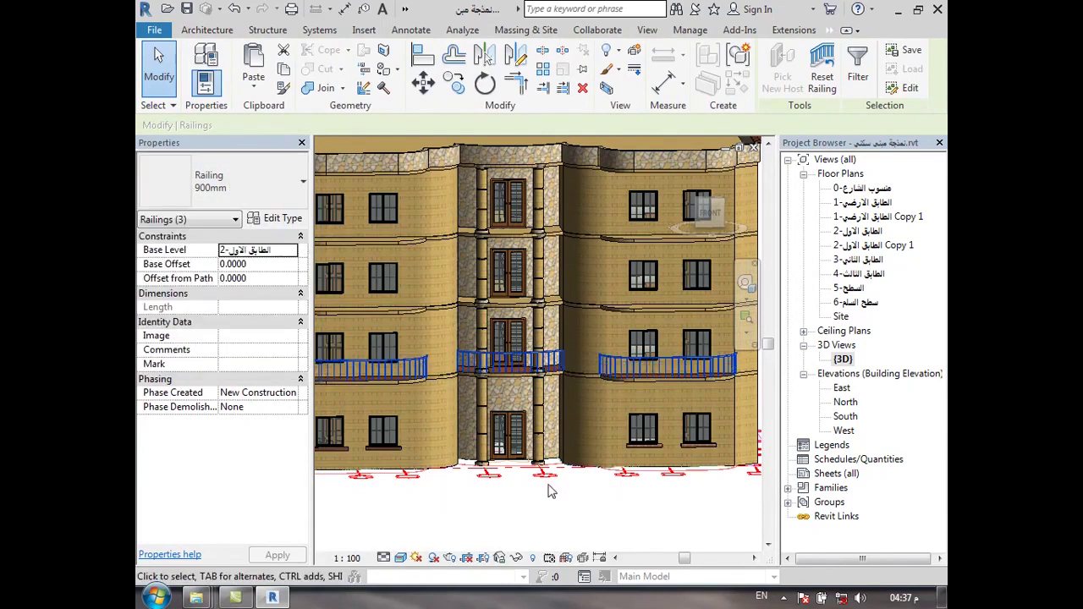
left_click(295, 197)
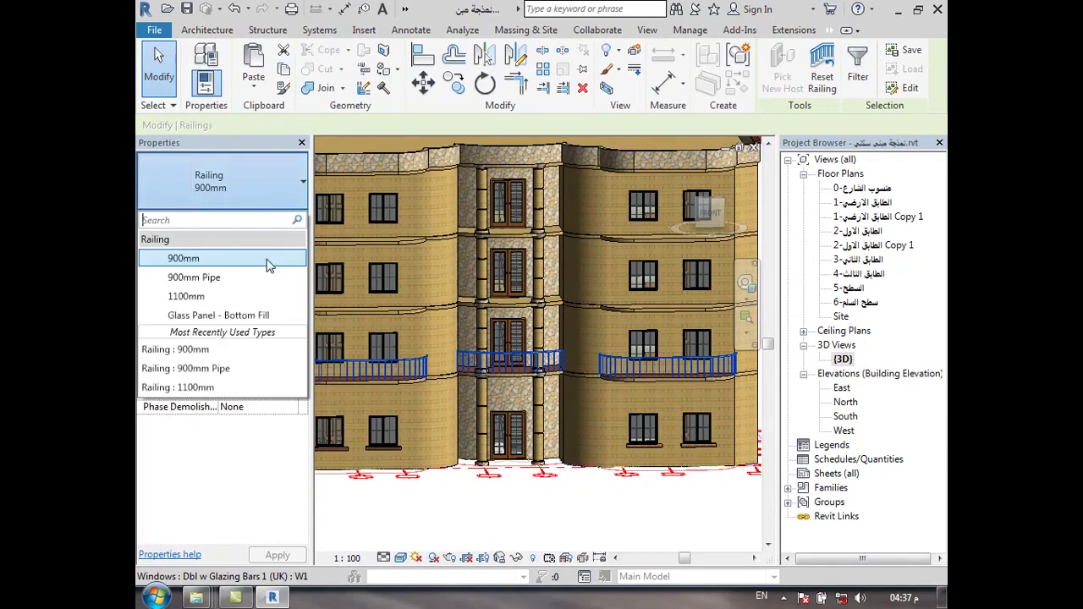
left_click(258, 316)
left_click(464, 515)
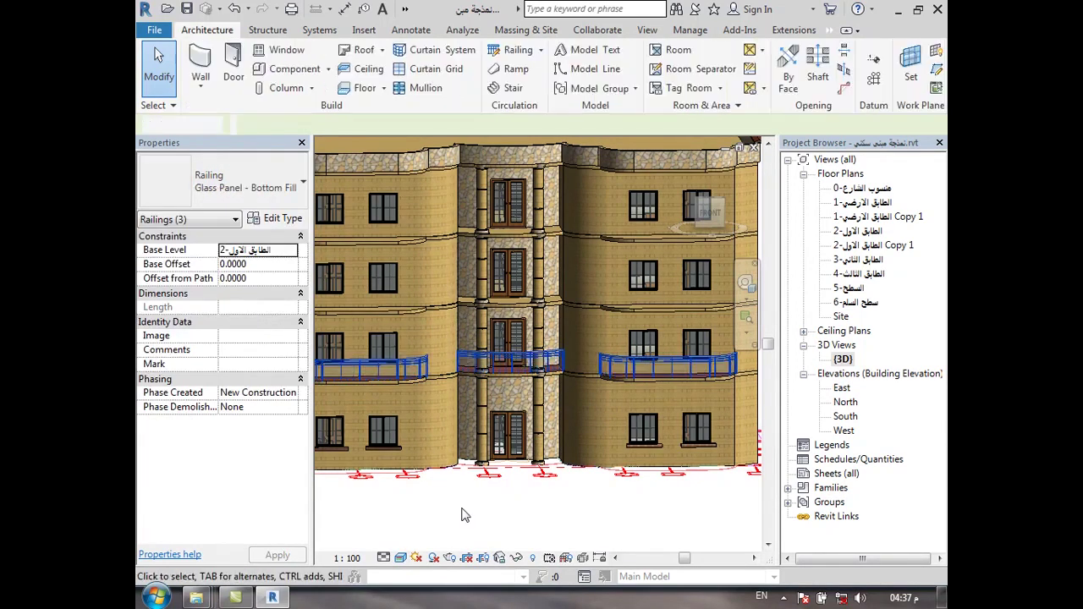
Select the right and middle glass balcony railings.
scroll(650, 275, "down", 5)
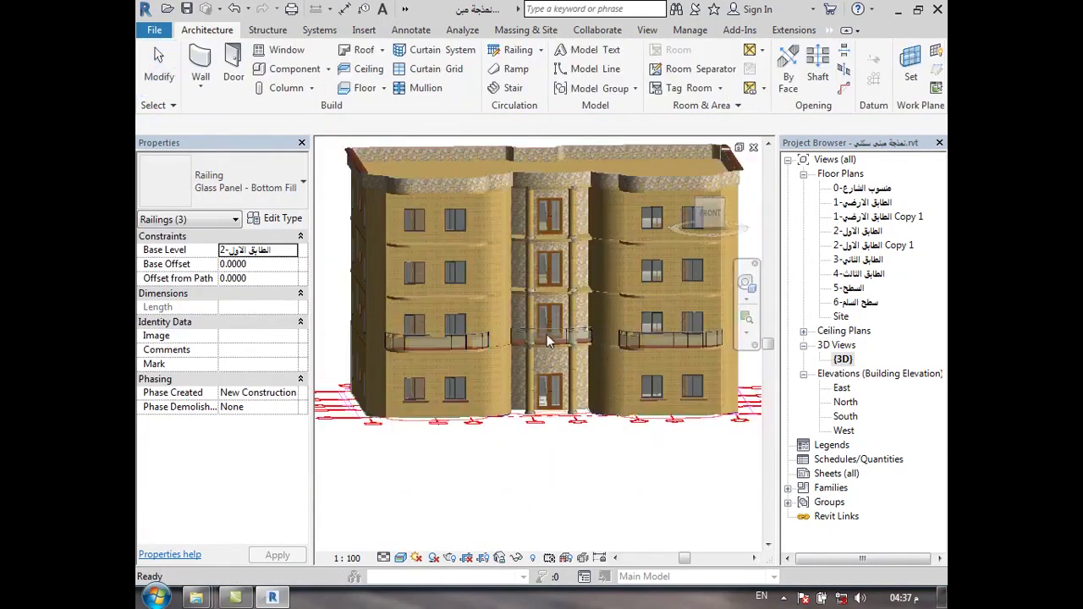
scroll(544, 335, "up", 5)
scroll(354, 357, "up", 2)
scroll(408, 521, "up", 2)
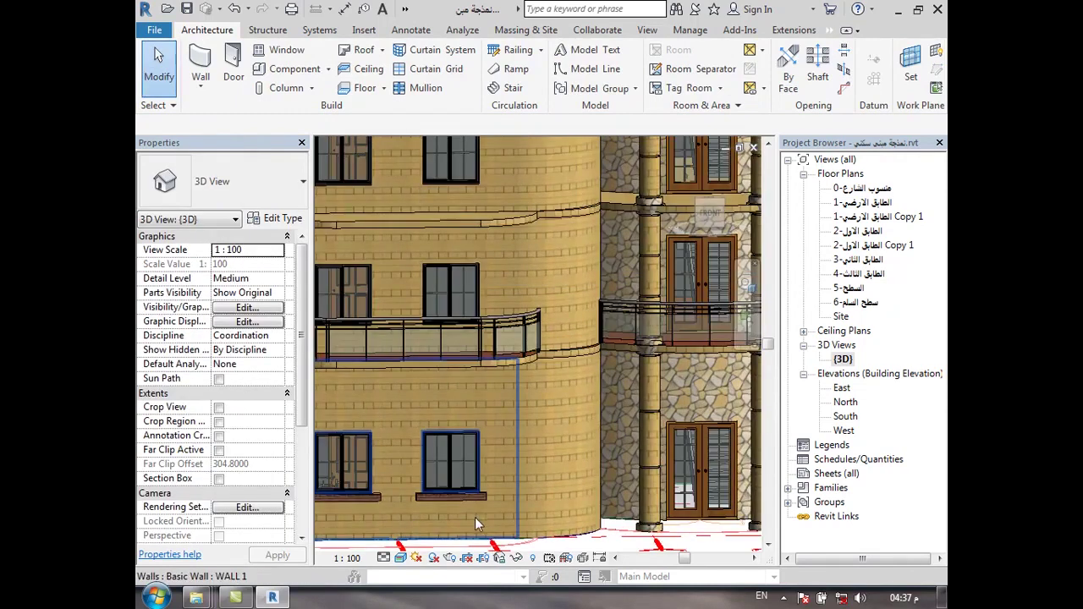
scroll(395, 389, "down", 2)
scroll(355, 365, "down", 2)
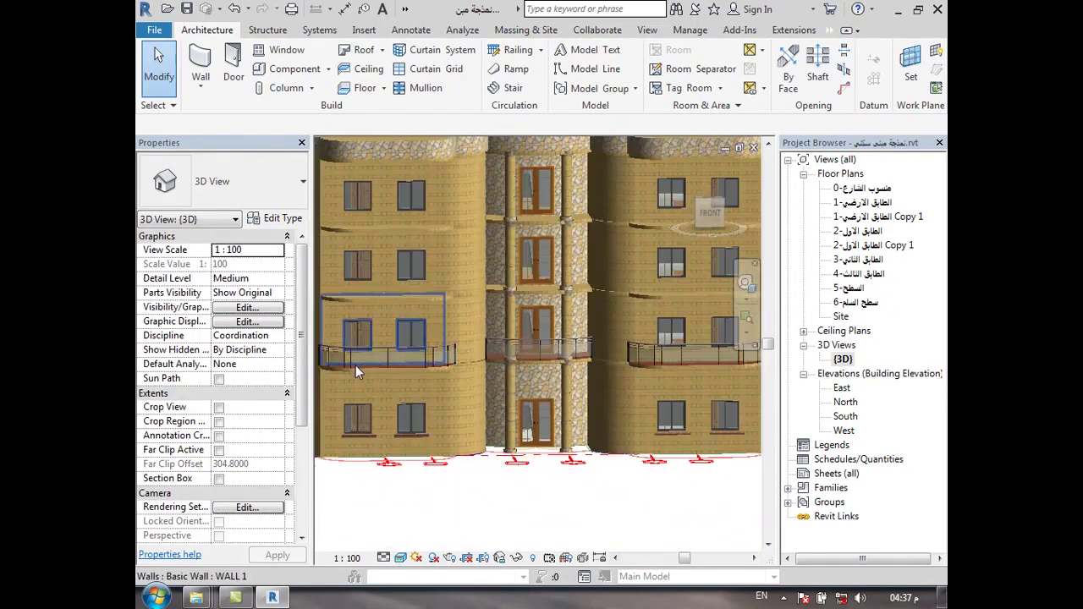
scroll(655, 373, "up", 2)
left_click(658, 356)
left_click(549, 347, "ctrl")
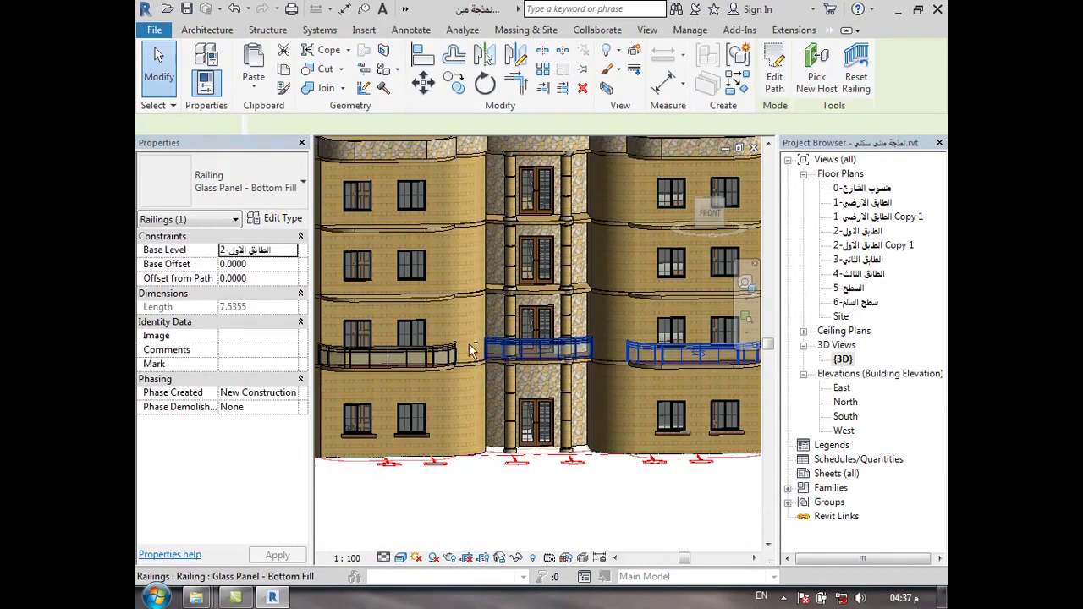
Copy the selected railings and paste them aligned onto levels 3-الطابق الثاني and 4-الطابق الثالث.
left_click(284, 69)
left_click(253, 95)
left_click(286, 144)
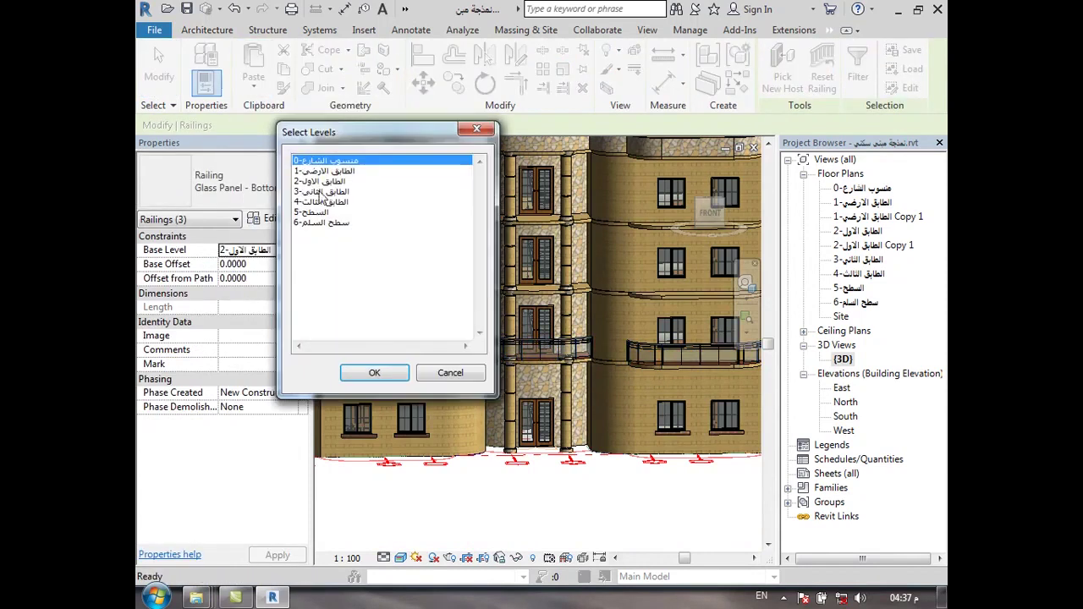
left_click(317, 191)
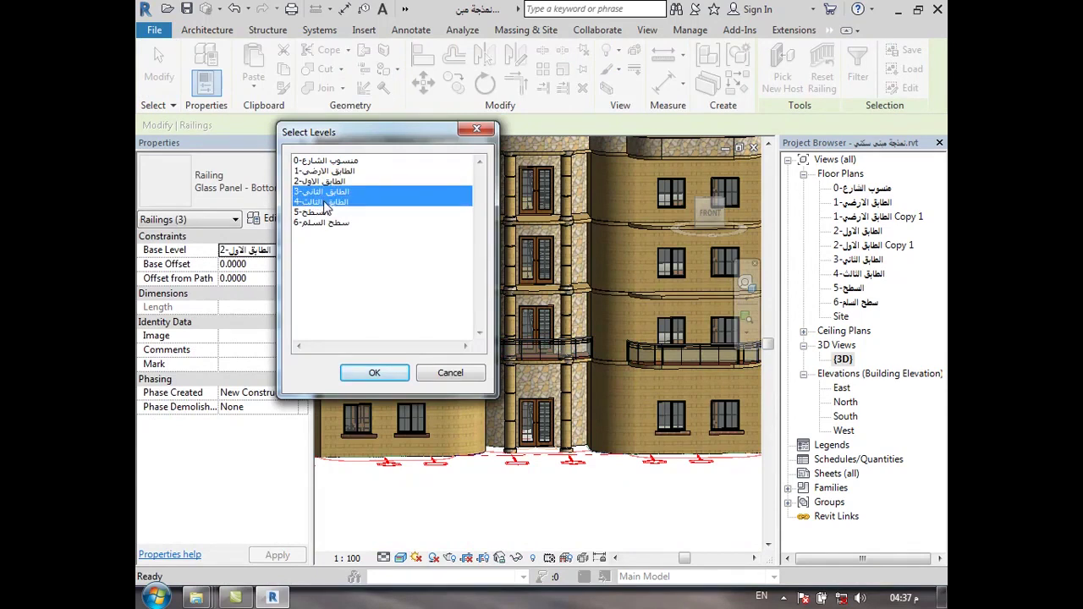
left_click(375, 373)
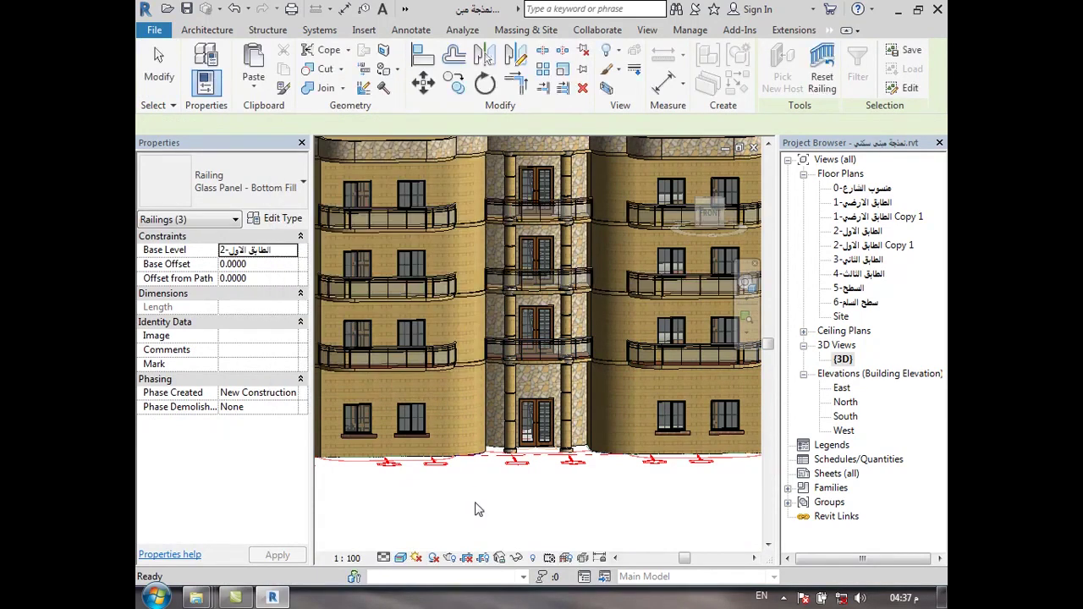
scroll(412, 438, "down", 2)
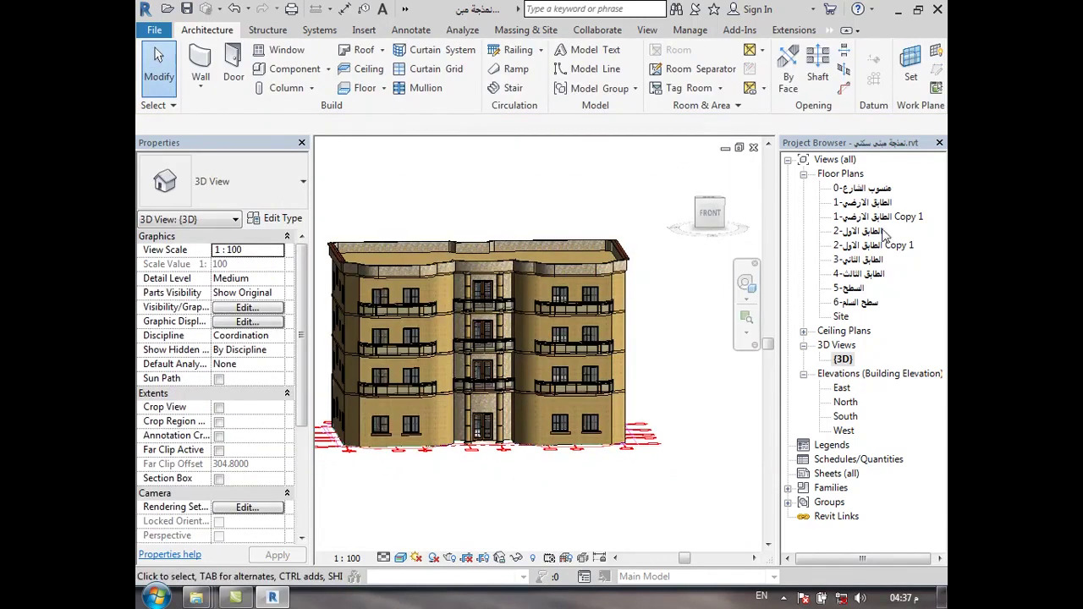
Open the 5-السطح roof plan and zoom out to show the whole roof slab.
double_click(862, 290)
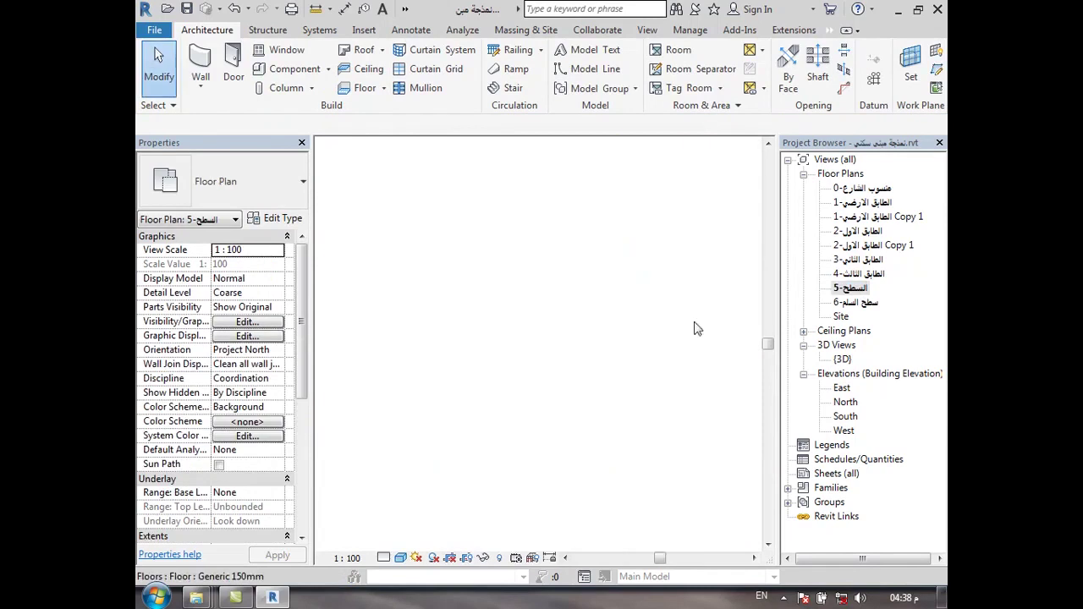
scroll(593, 271, "down", 2)
scroll(584, 254, "down", 1)
scroll(583, 256, "down", 1)
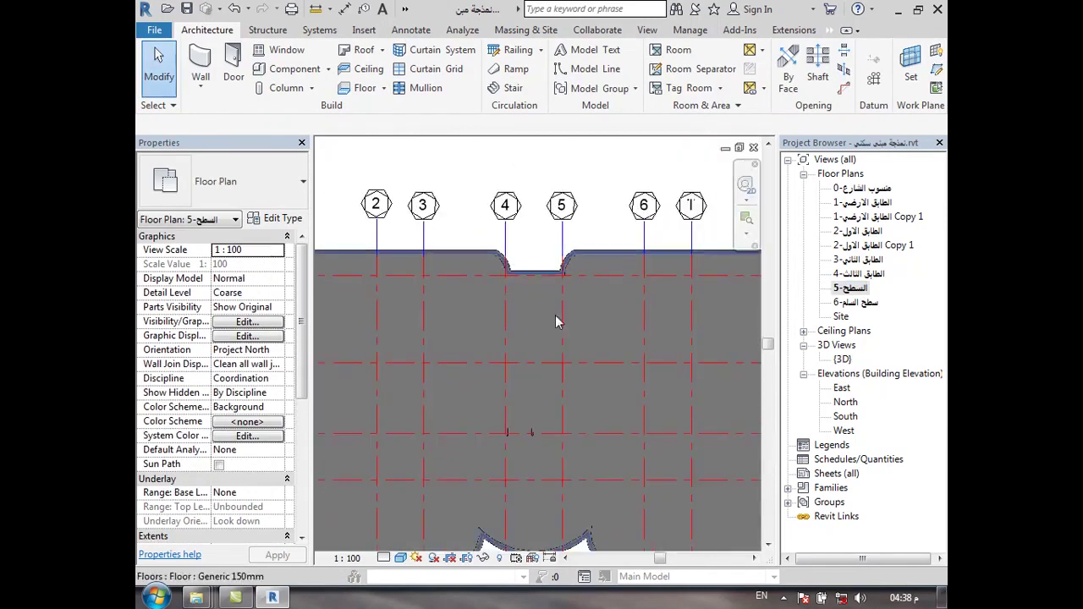
scroll(531, 377, "down", 1)
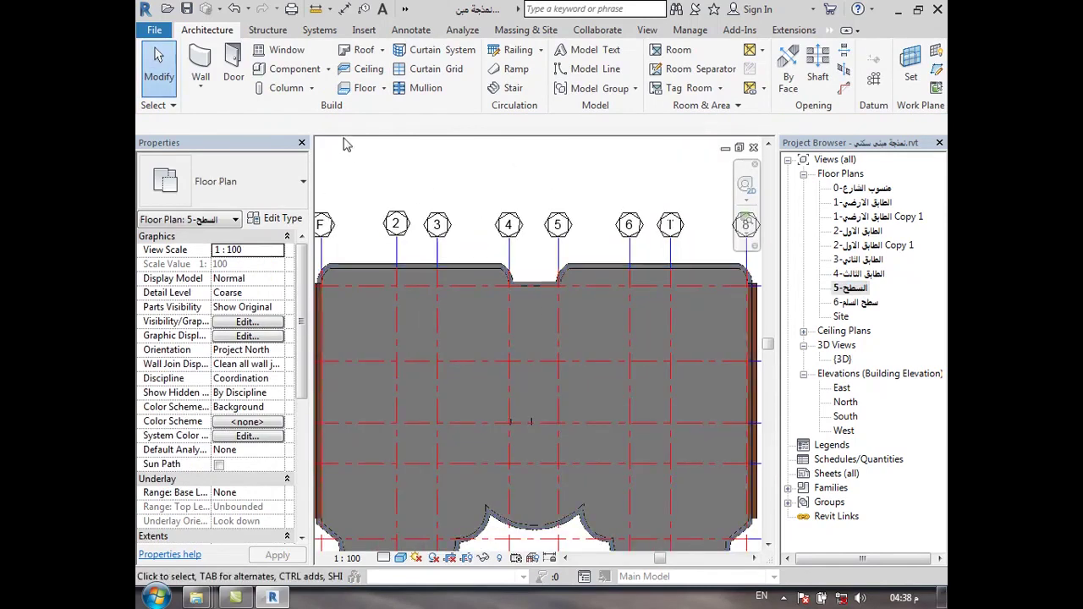
Start an architectural wall on the roof, then cancel it.
left_click(201, 84)
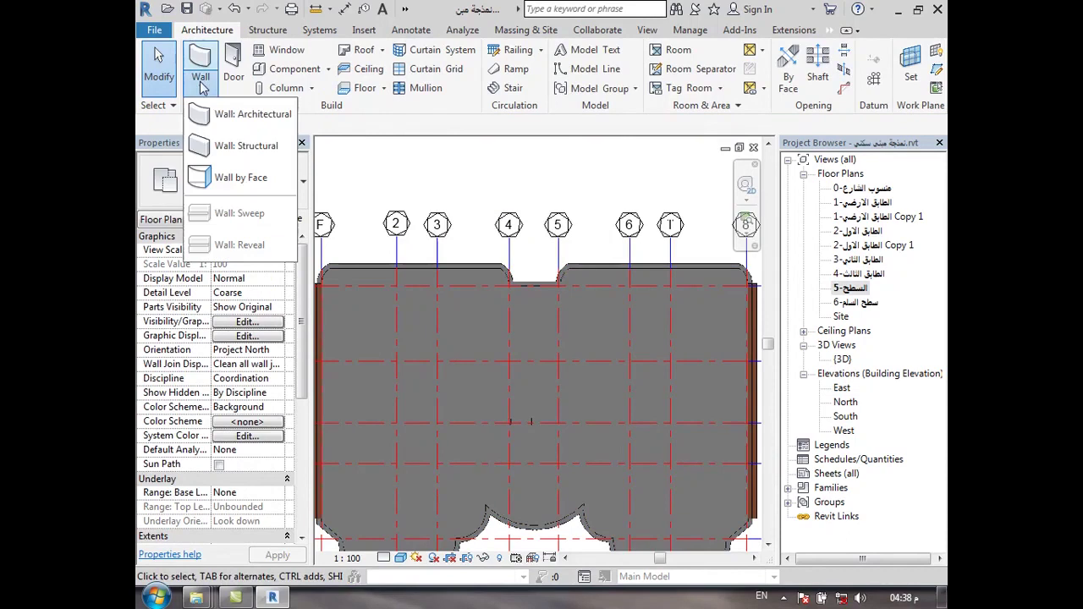
left_click(242, 113)
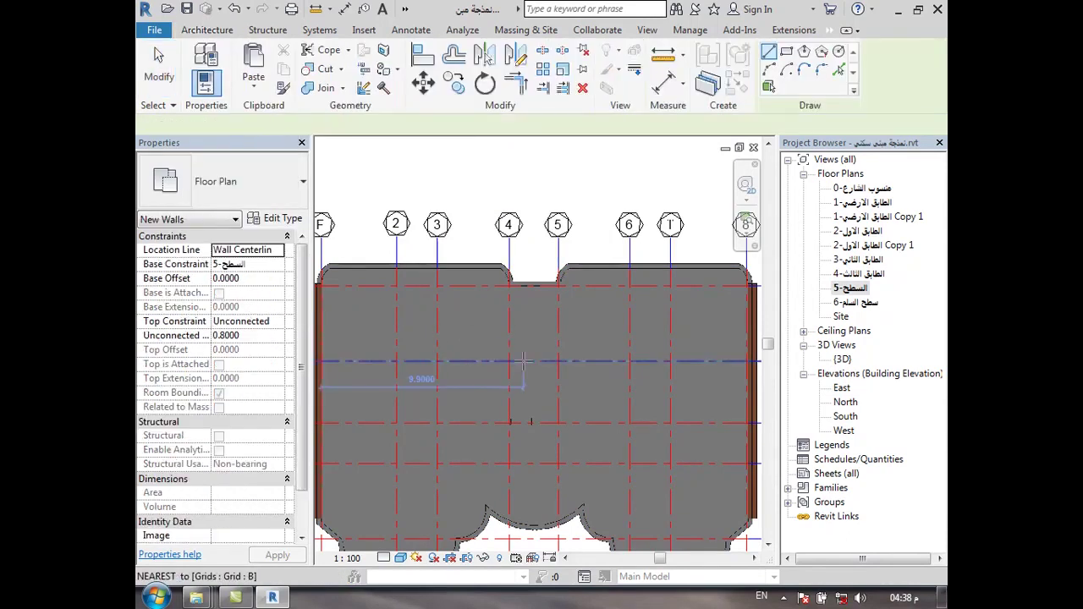
scroll(525, 319, "down", 2)
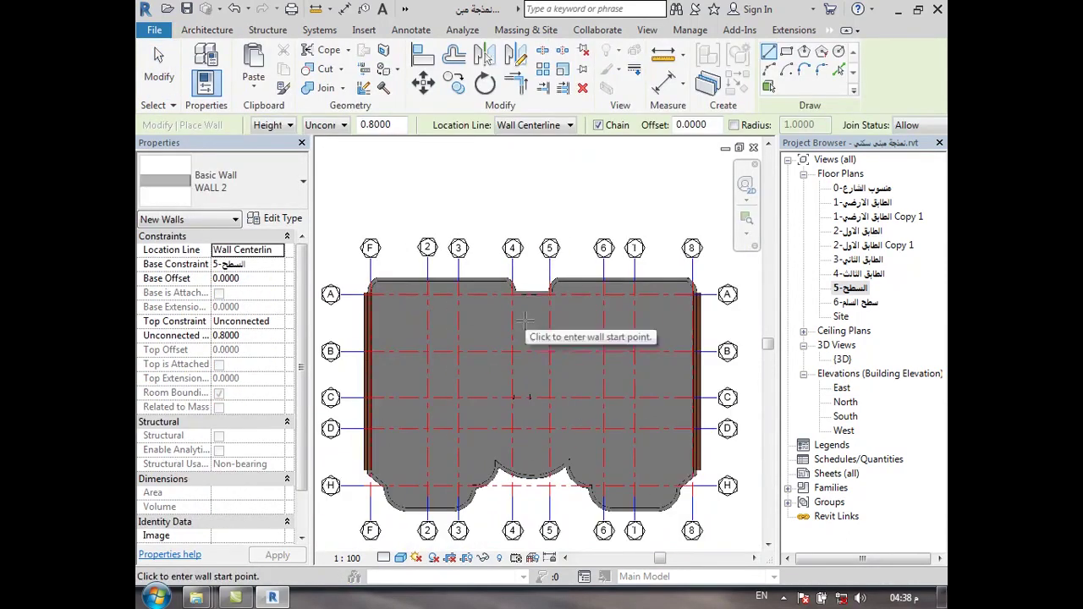
left_click(158, 68)
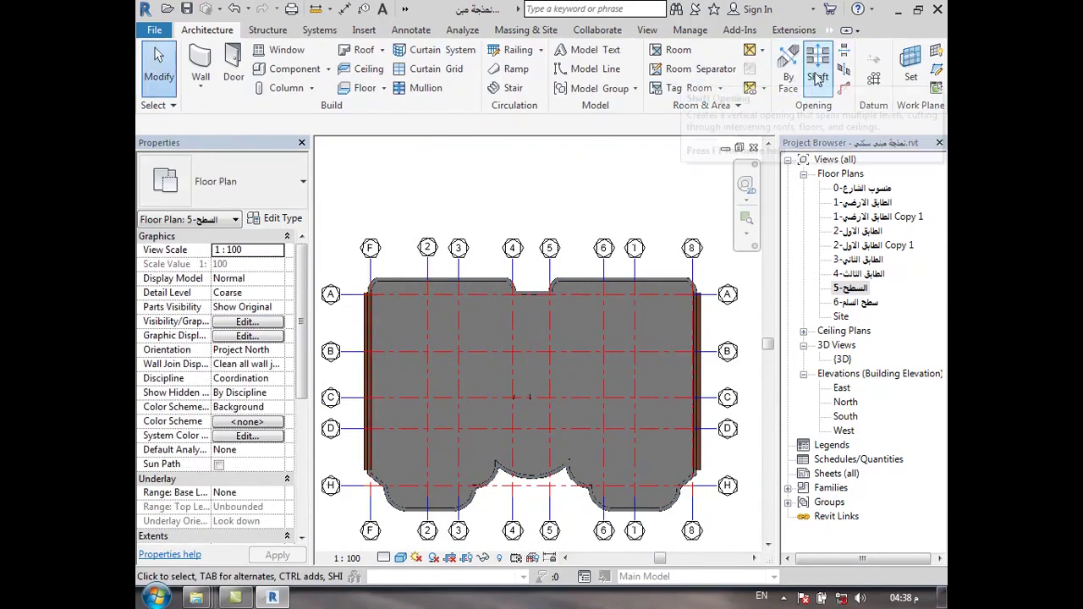
On plan 1-الطابق الارضي, begin a shaft opening with a rectangle around the stairwell.
double_click(865, 203)
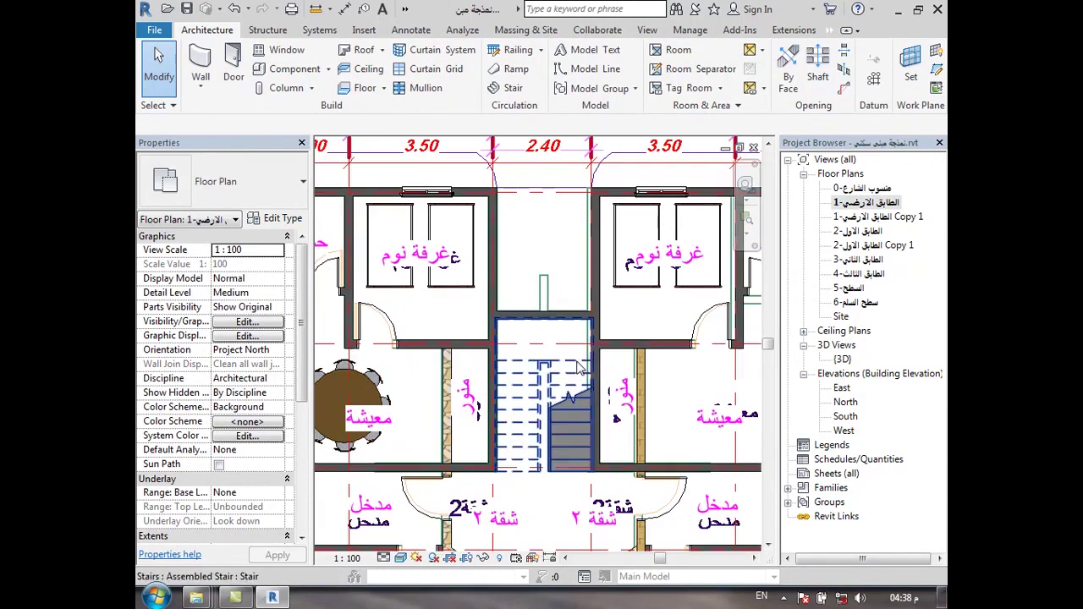
left_click(819, 85)
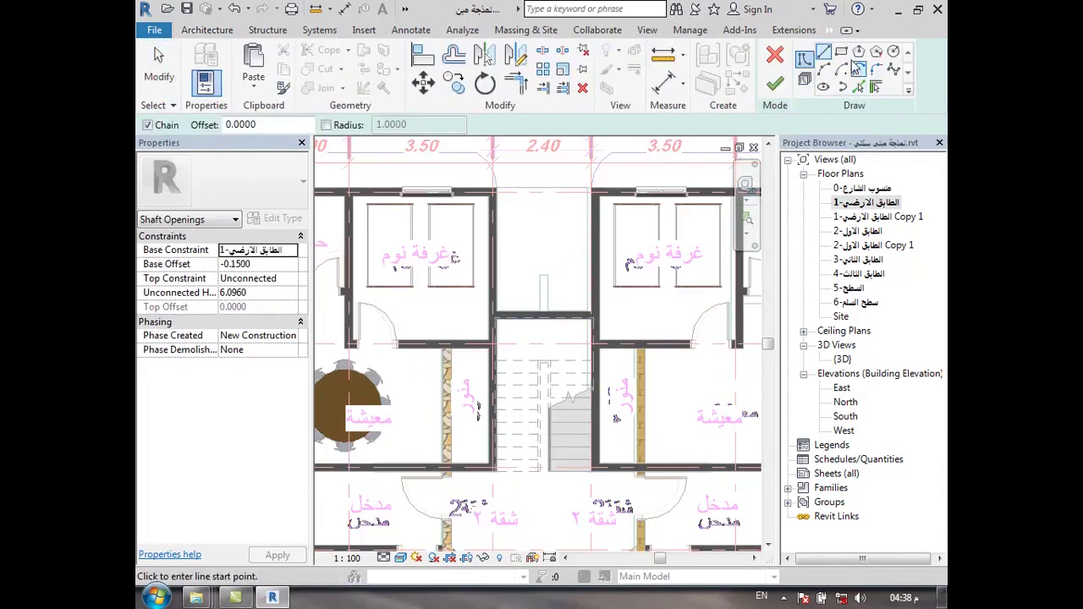
left_click(844, 52)
scroll(541, 334, "up", 3)
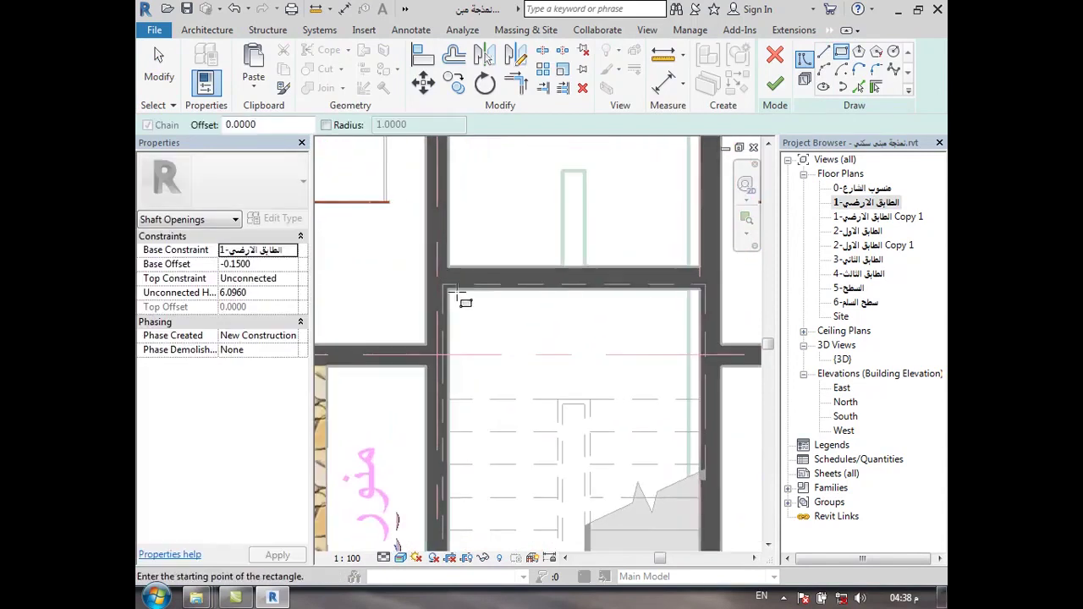
left_click(449, 289)
scroll(474, 339, "down", 2)
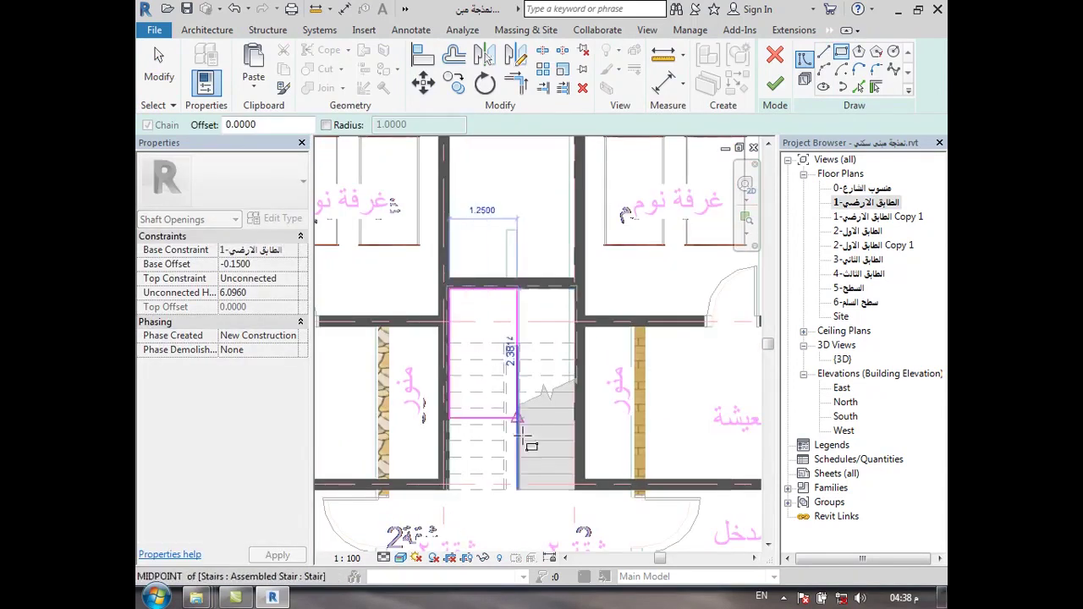
left_click(572, 490)
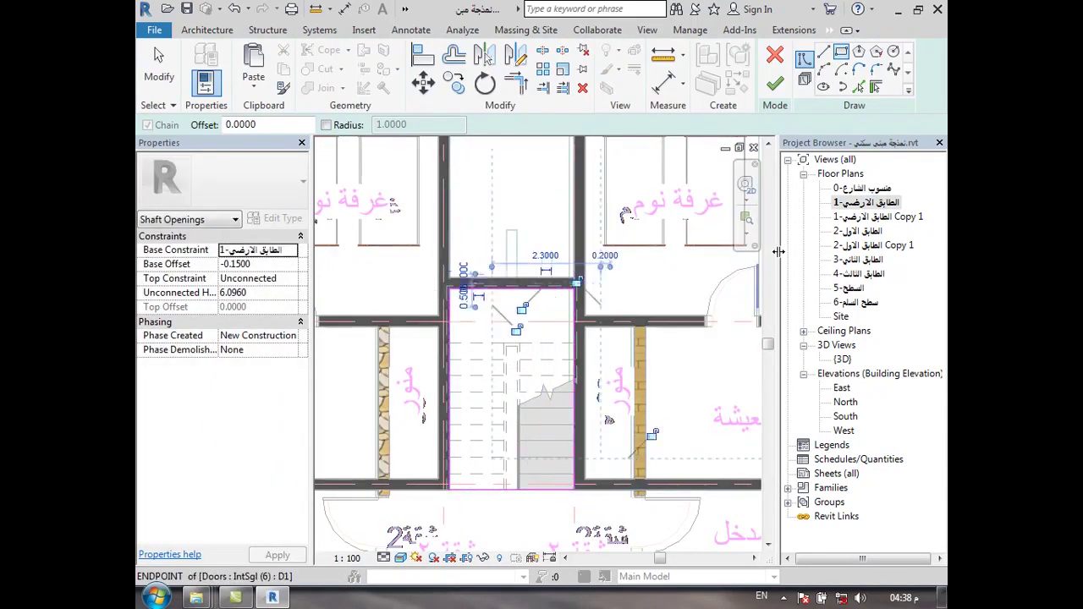
scroll(506, 320, "down", 1)
scroll(505, 320, "up", 3)
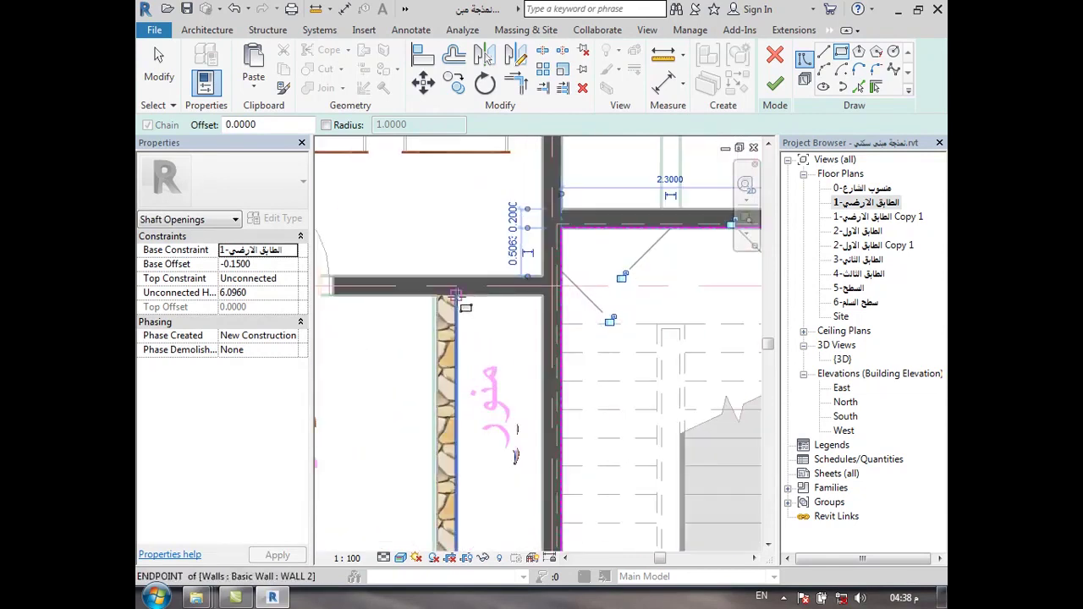
Add rectangles around the left and right side closets to the shaft sketch.
left_click(467, 303)
scroll(474, 339, "down", 1)
scroll(493, 405, "down", 1)
left_click(519, 476)
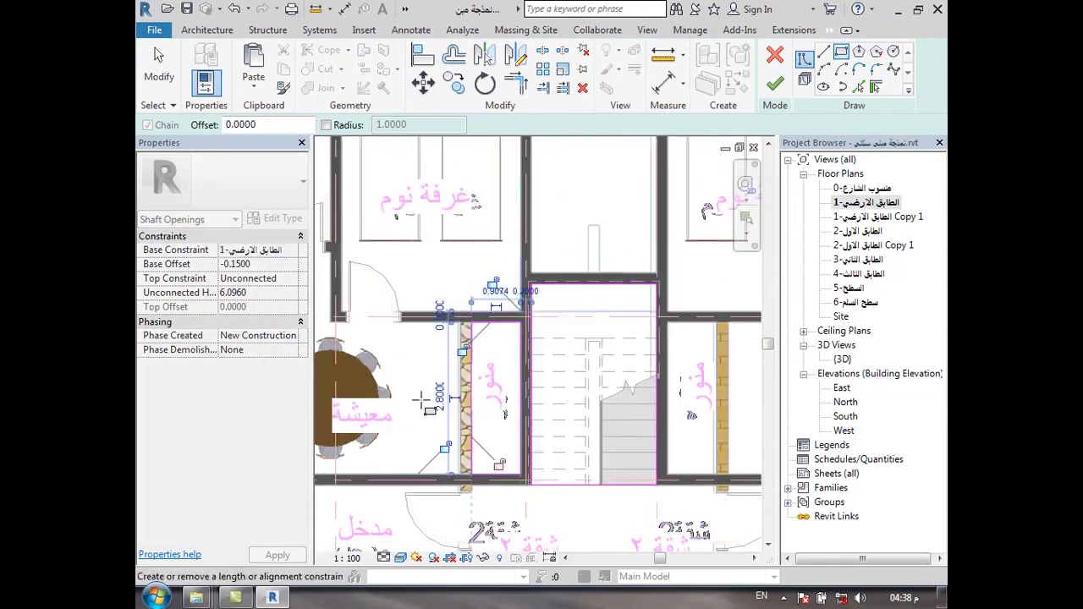
scroll(500, 292, "down", 1)
scroll(605, 343, "up", 2)
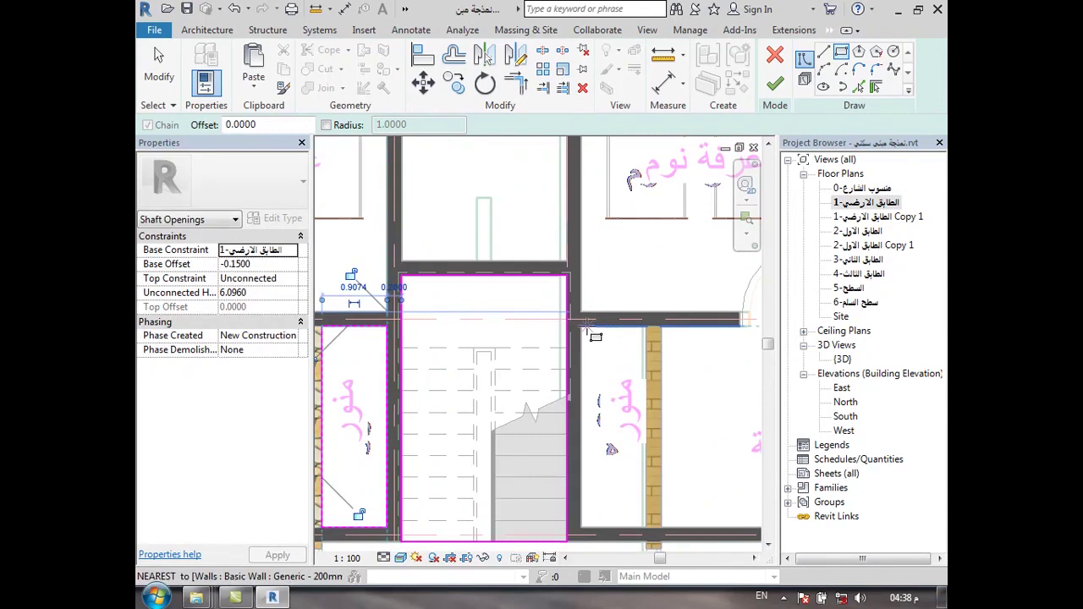
left_click(582, 326)
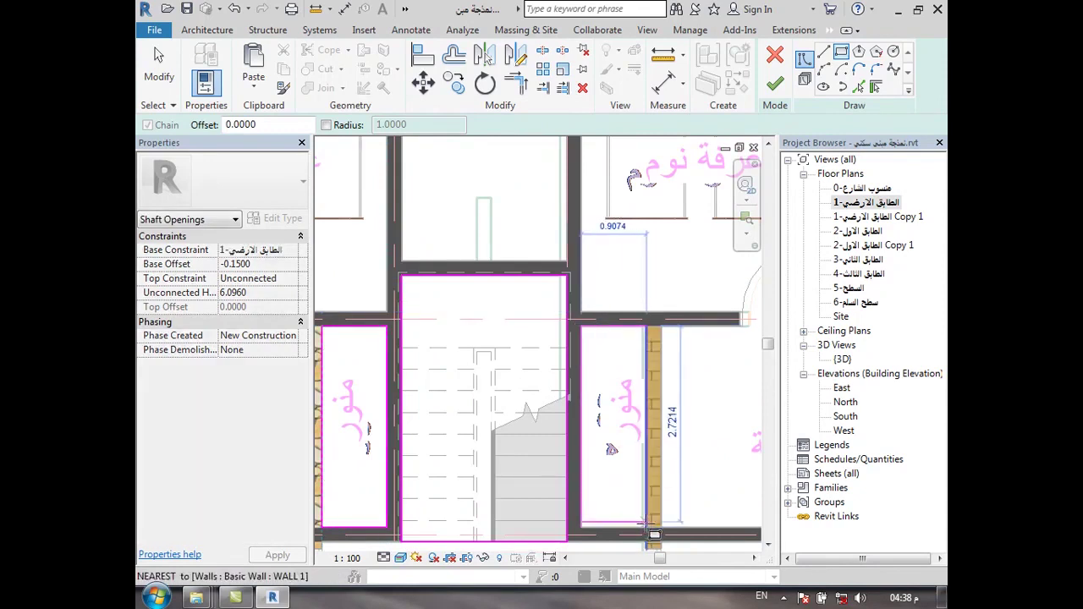
left_click(648, 527)
Draw symbolic-line X's across both closets and finish the shaft opening.
left_click(808, 80)
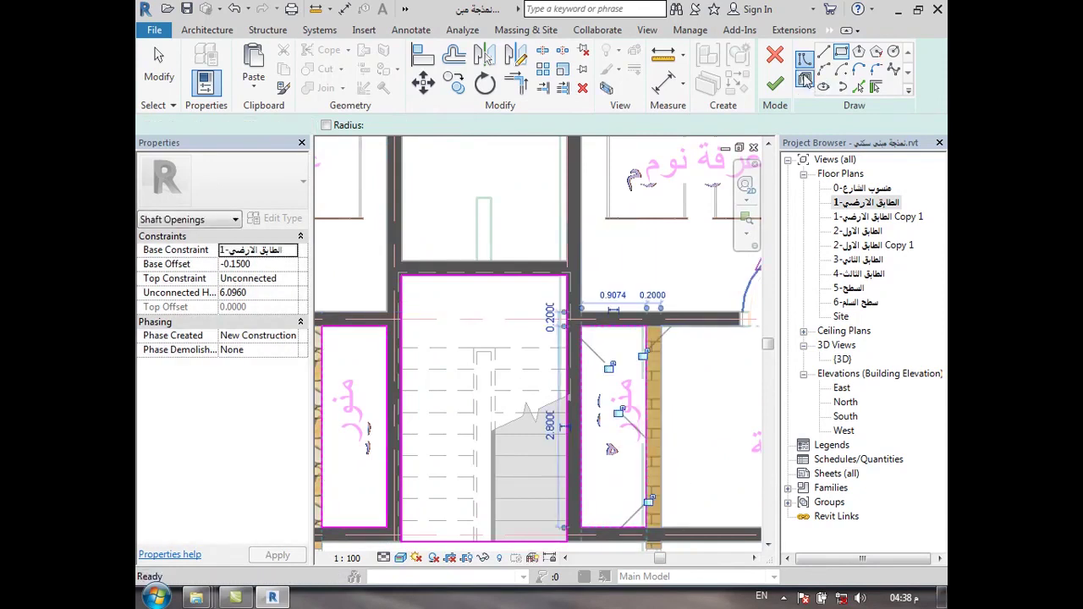
left_click(643, 328)
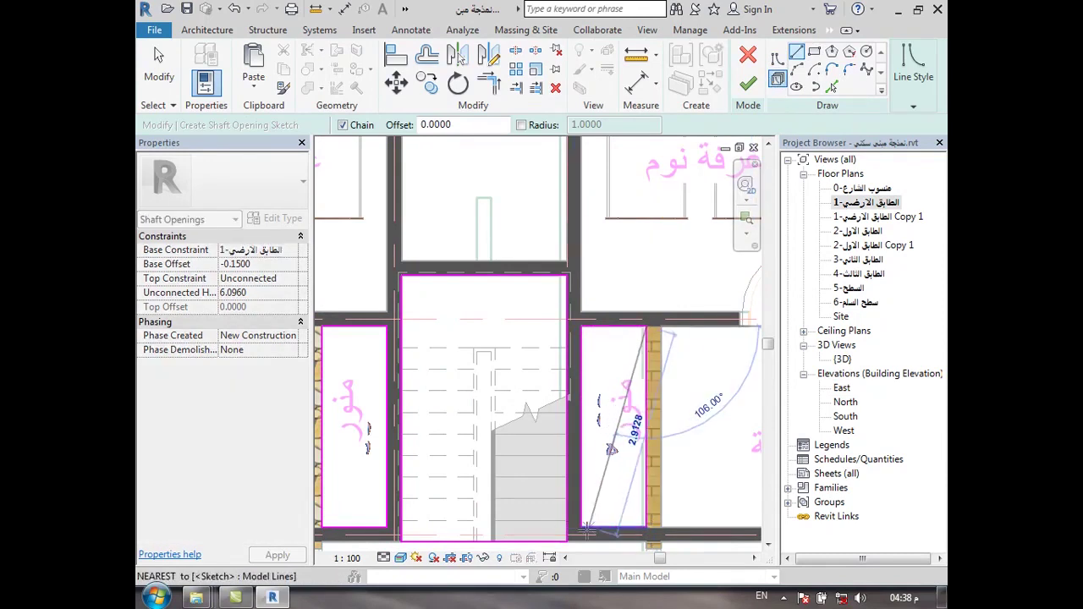
left_click(583, 526)
left_click(583, 327)
left_click(642, 527)
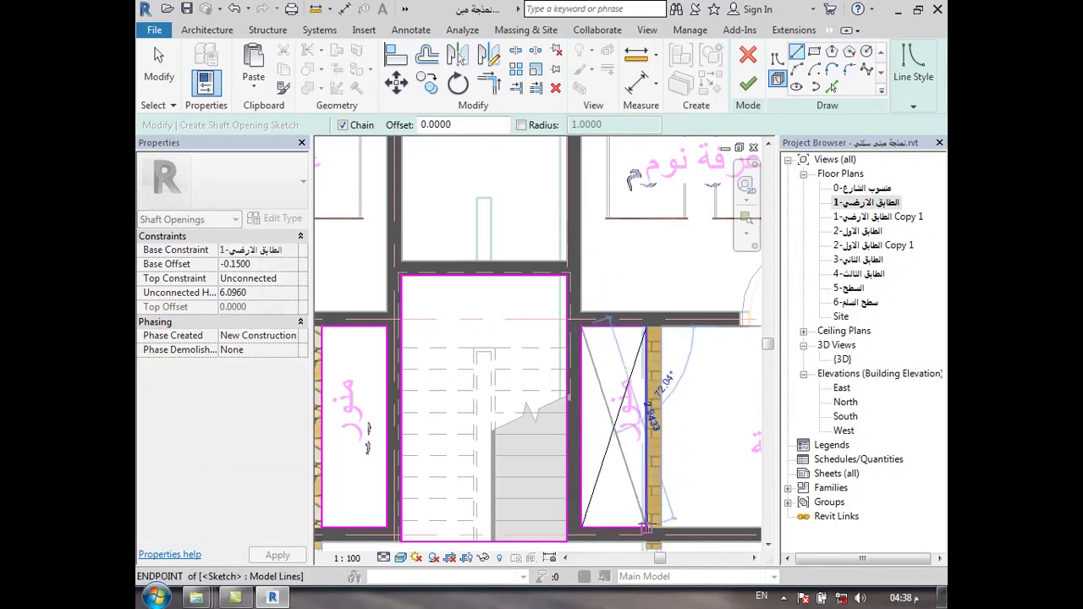
scroll(747, 407, "down", 3)
scroll(443, 309, "up", 3)
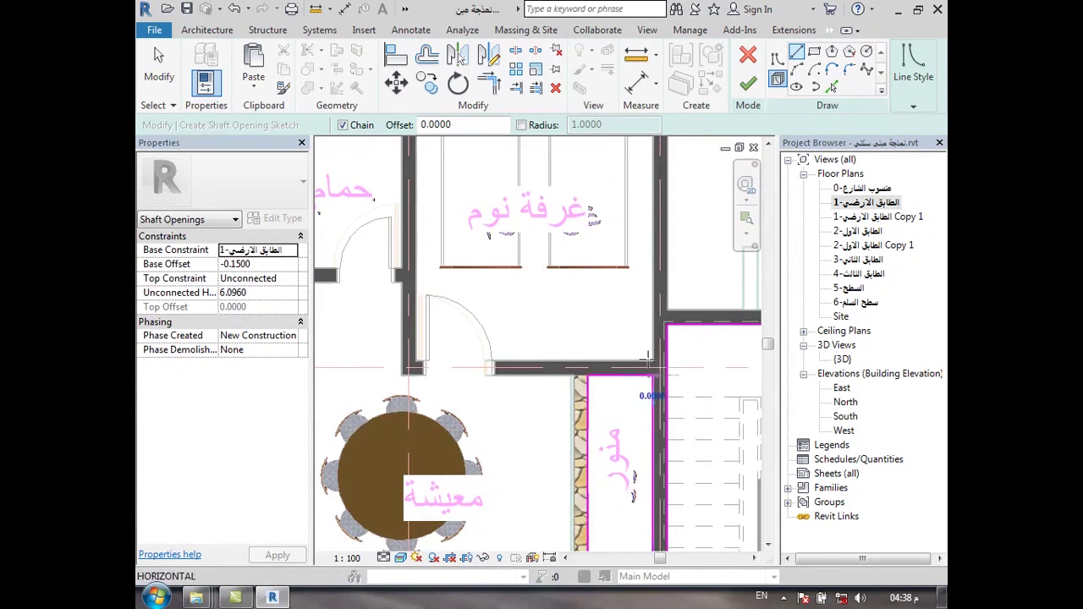
scroll(649, 359, "down", 2)
left_click(610, 501)
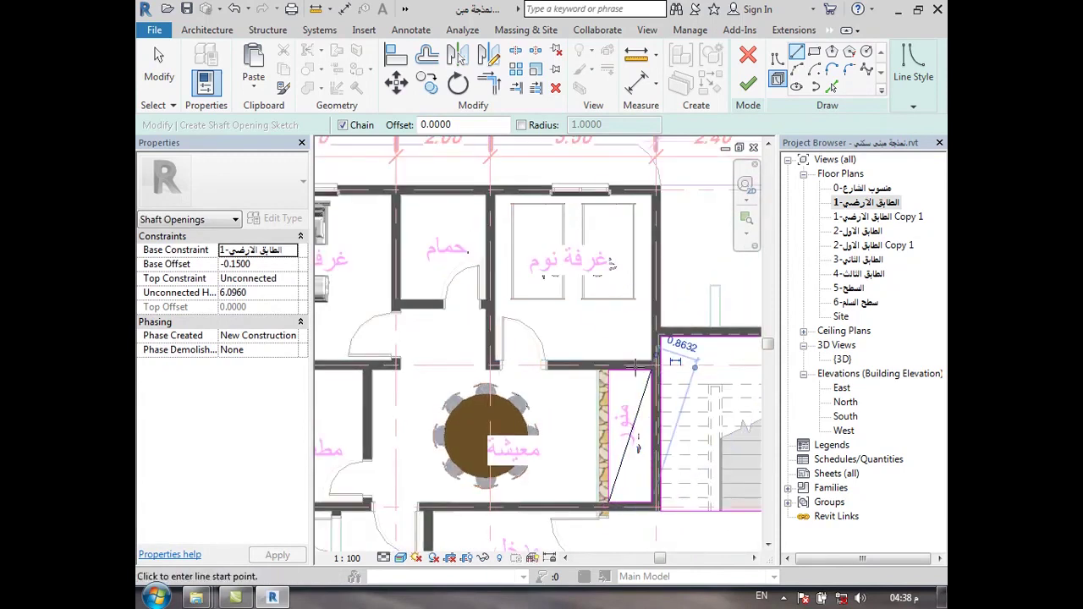
left_click(609, 371)
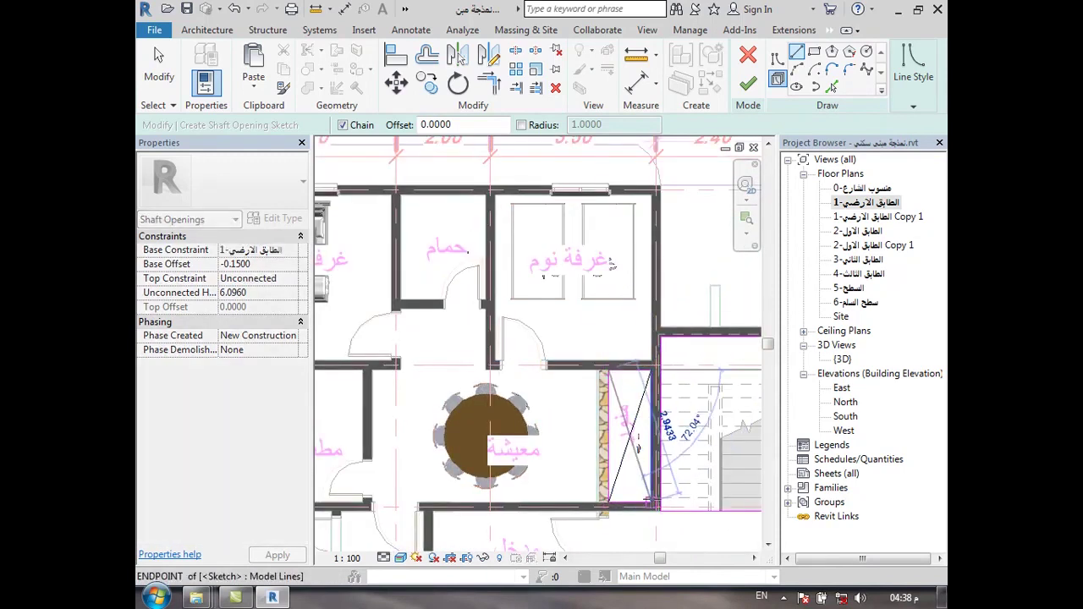
scroll(480, 335, "down", 2)
scroll(480, 334, "down", 1)
key("Escape")
key("Escape")
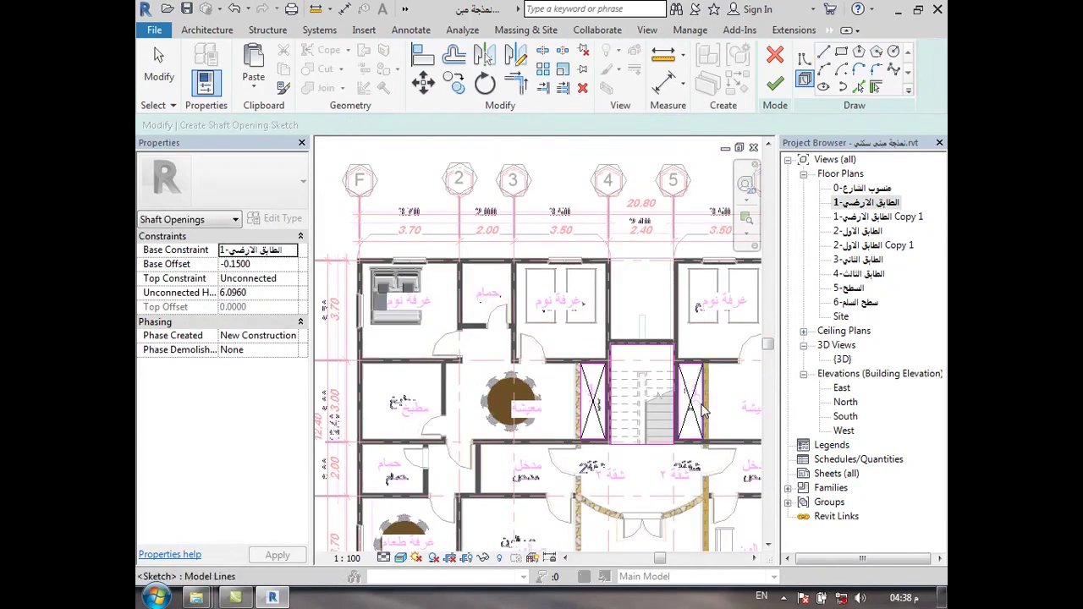
left_click(776, 84)
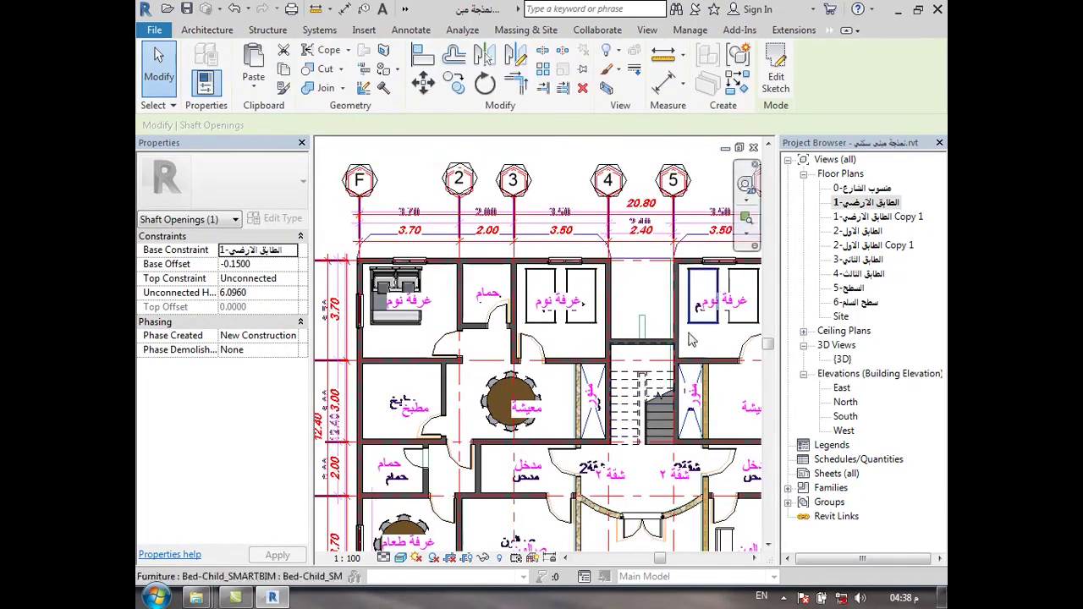
Check the view's visual style options, leave them unchanged, and clear the shaft selection.
left_click(400, 560)
left_click(417, 543)
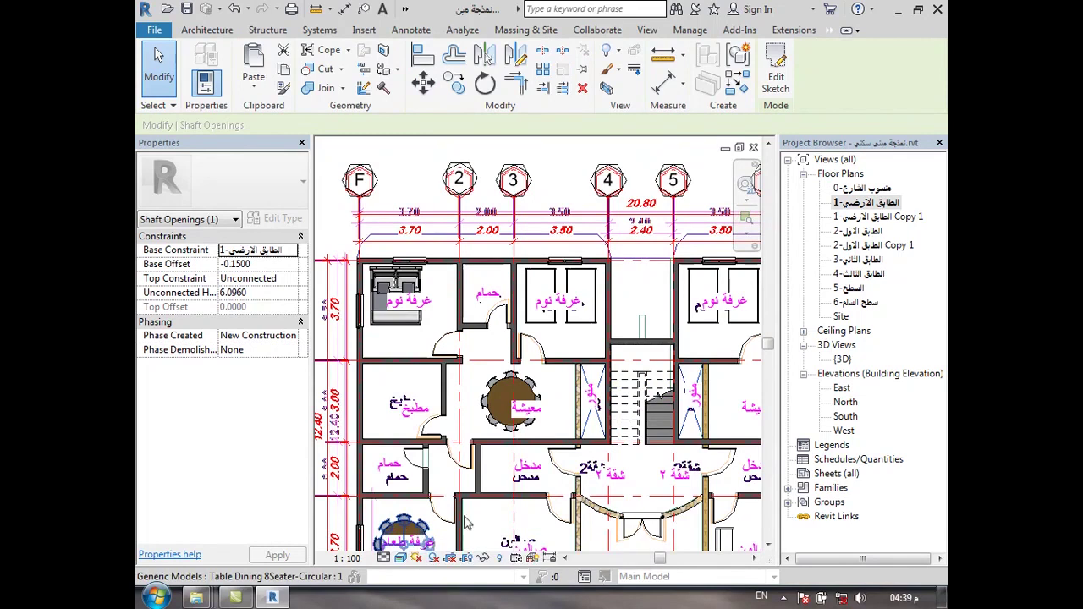
key("Escape")
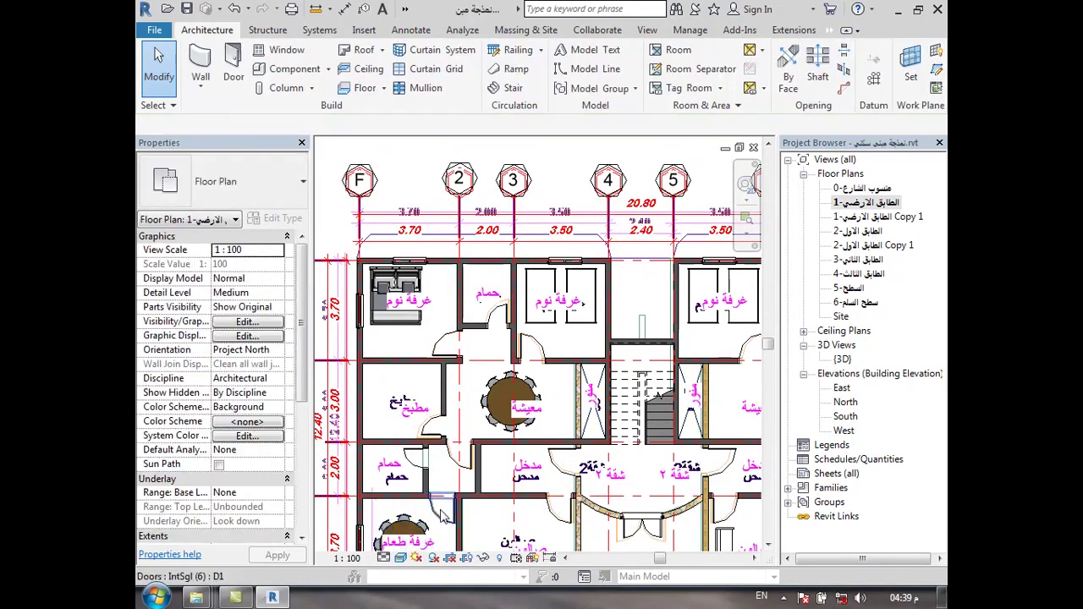
scroll(482, 263, "down", 5)
Filter a window selection down to the imported DWG and hide it in this view.
left_click_drag(372, 199, 711, 448)
left_click(839, 72)
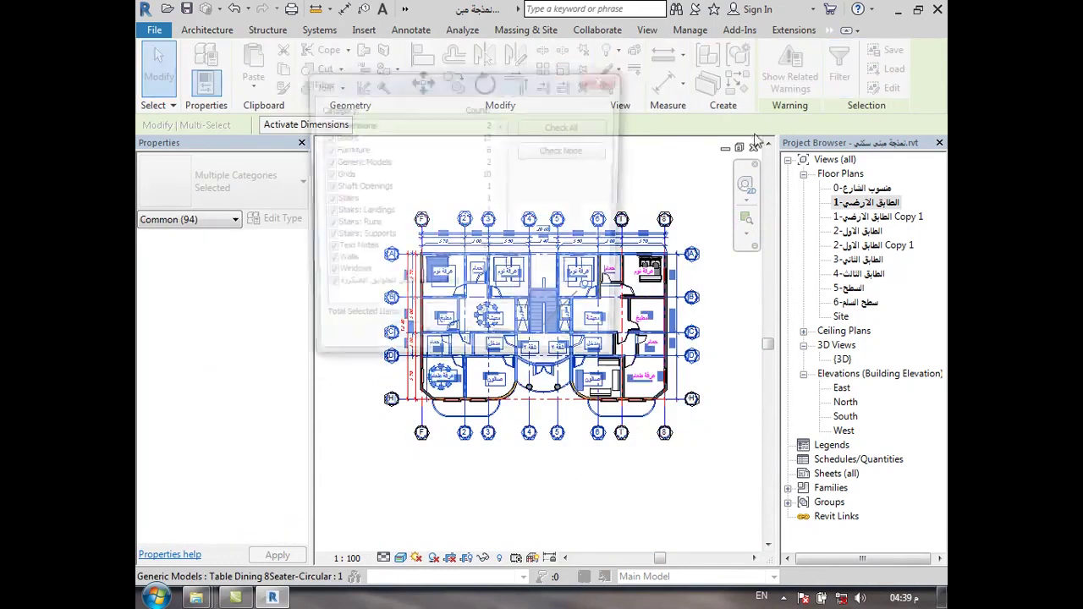
left_click(596, 150)
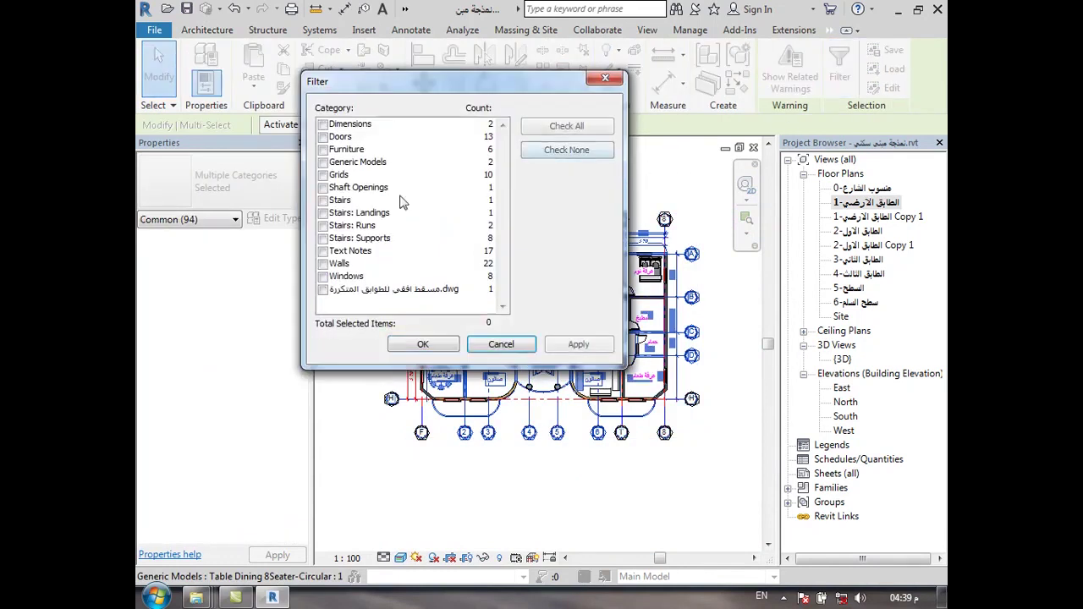
left_click(323, 289)
left_click(424, 344)
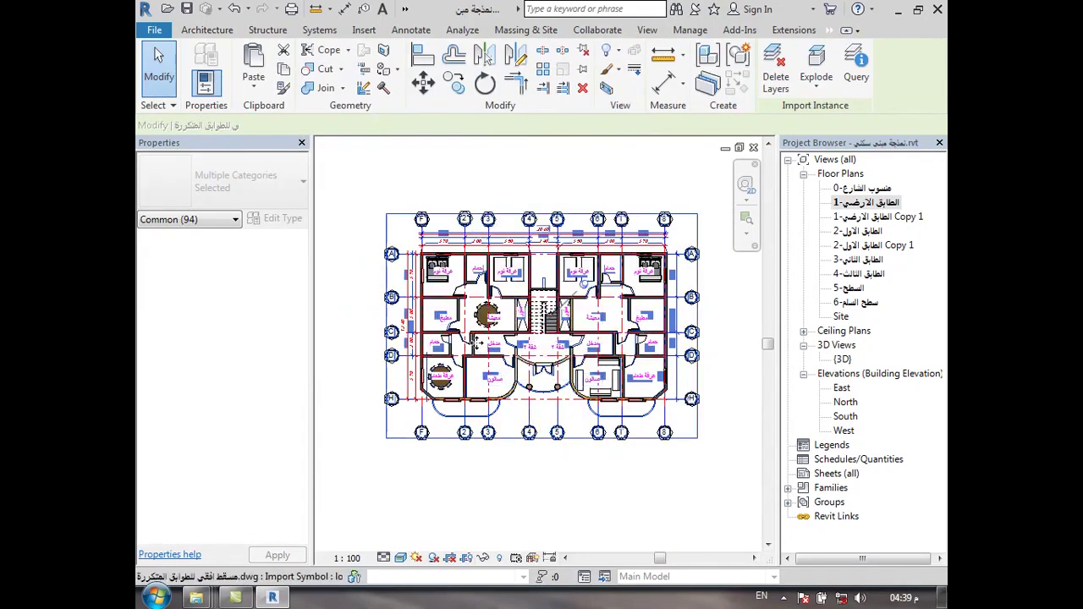
right_click(477, 342)
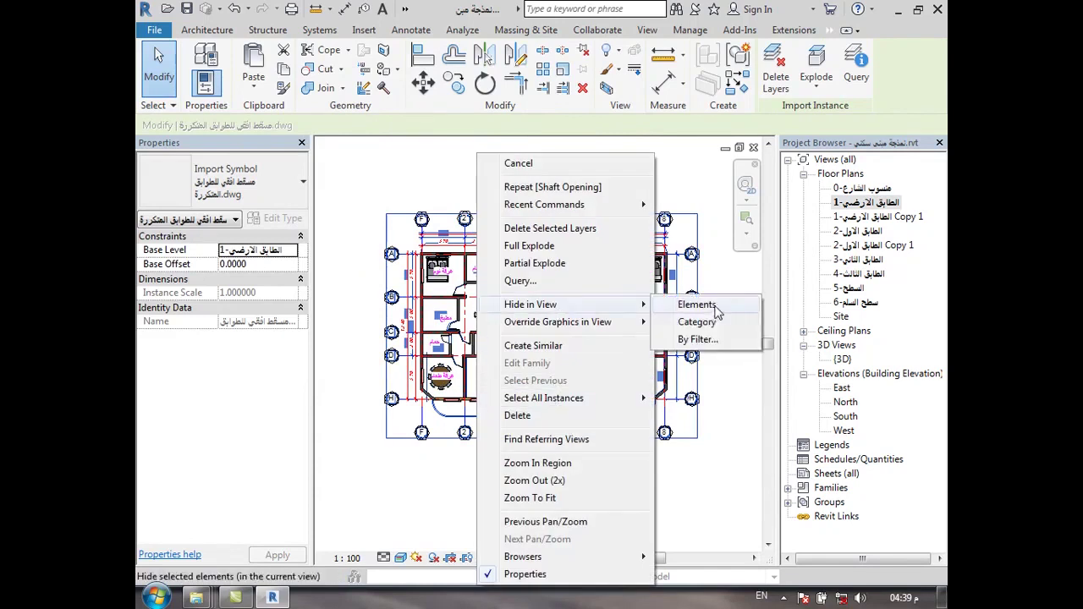
left_click(715, 310)
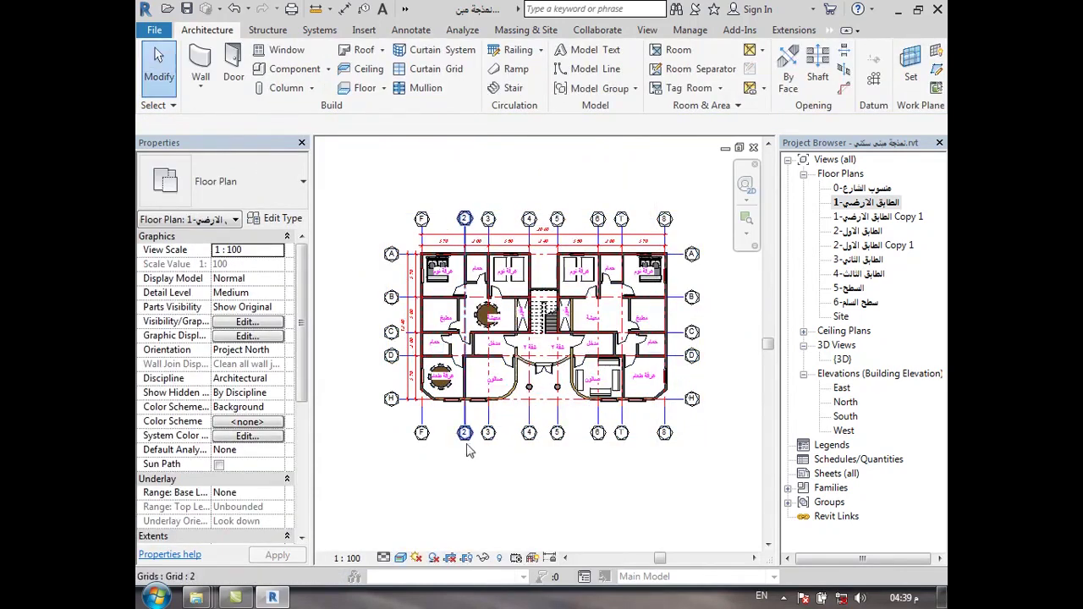
Open the 2-الطابق الاول plan (after glancing at level 3) and select the shaft opening beside the stair.
scroll(565, 411, "up", 2)
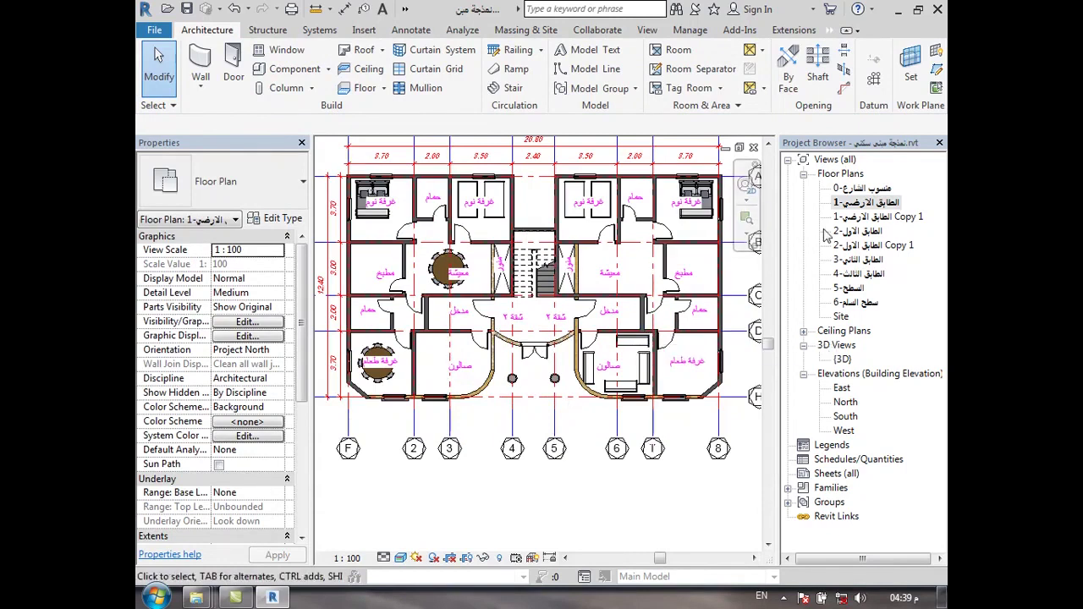
double_click(856, 231)
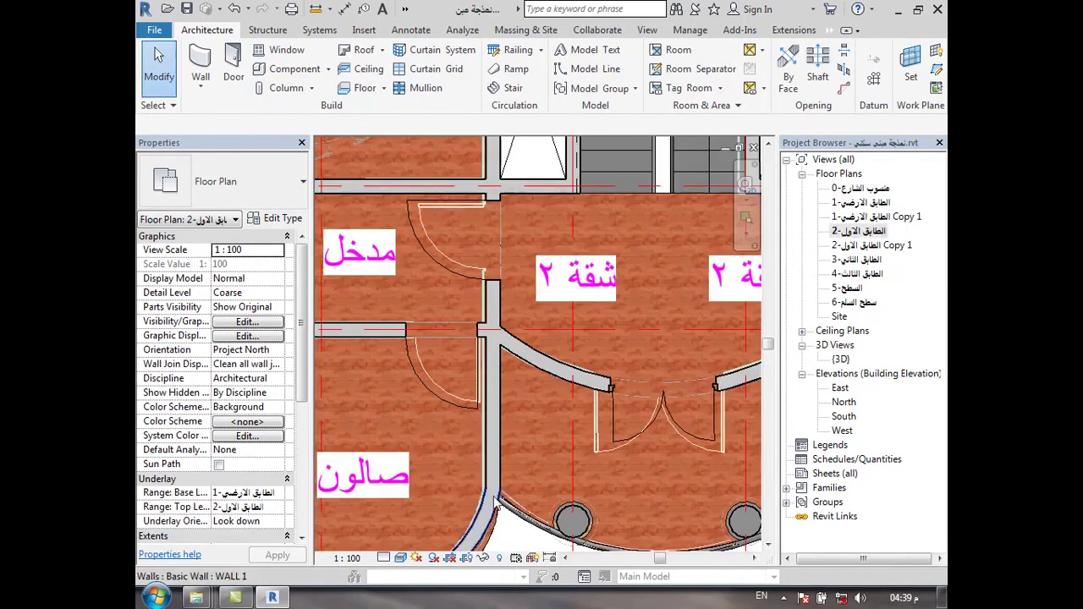
scroll(459, 454, "down", 2)
scroll(458, 455, "down", 1)
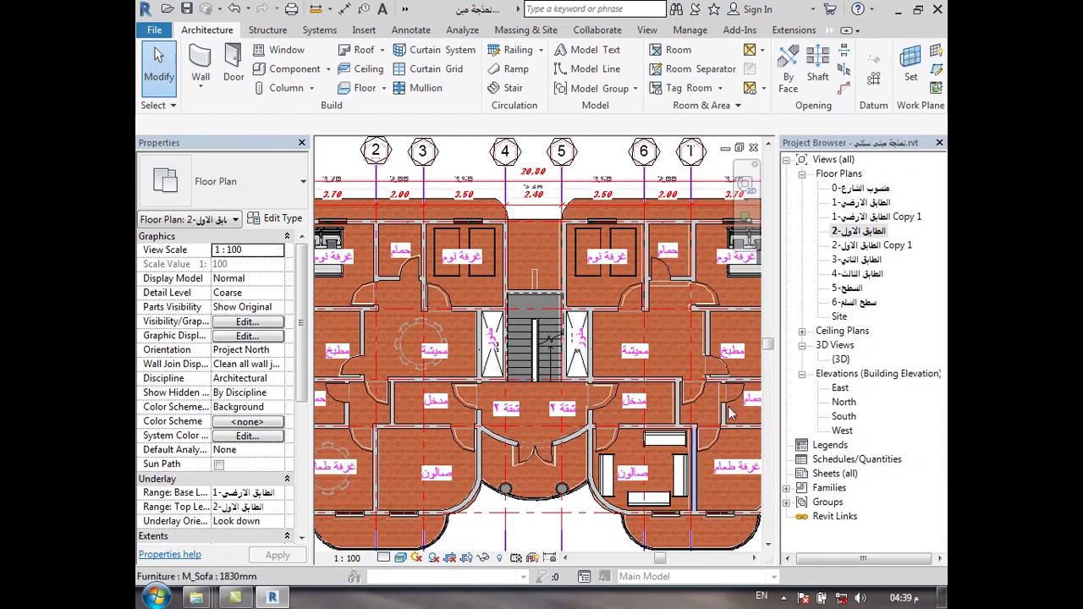
double_click(859, 259)
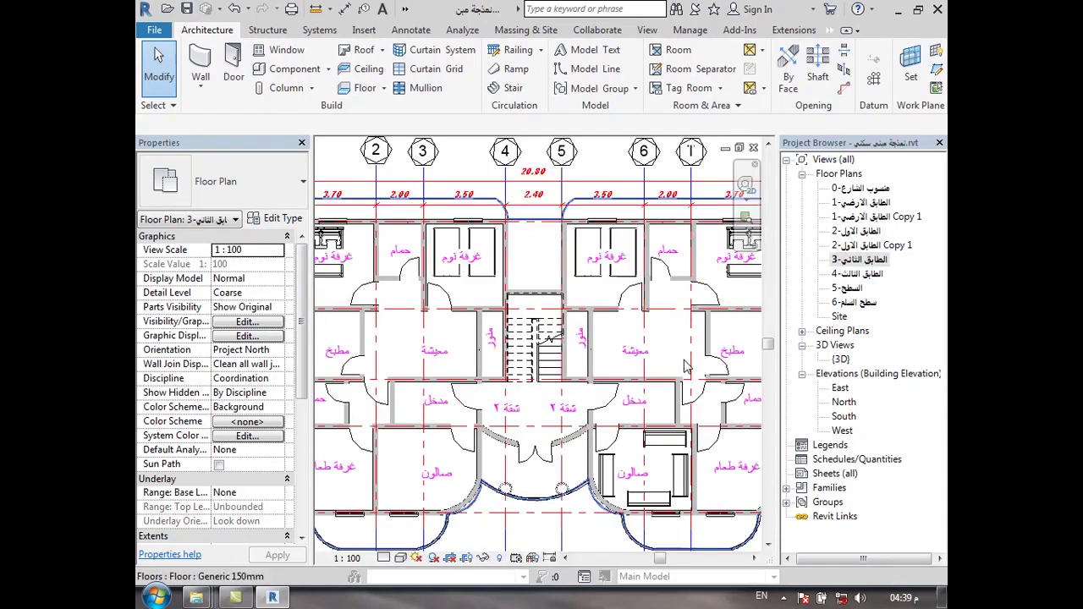
left_click(864, 231)
double_click(862, 232)
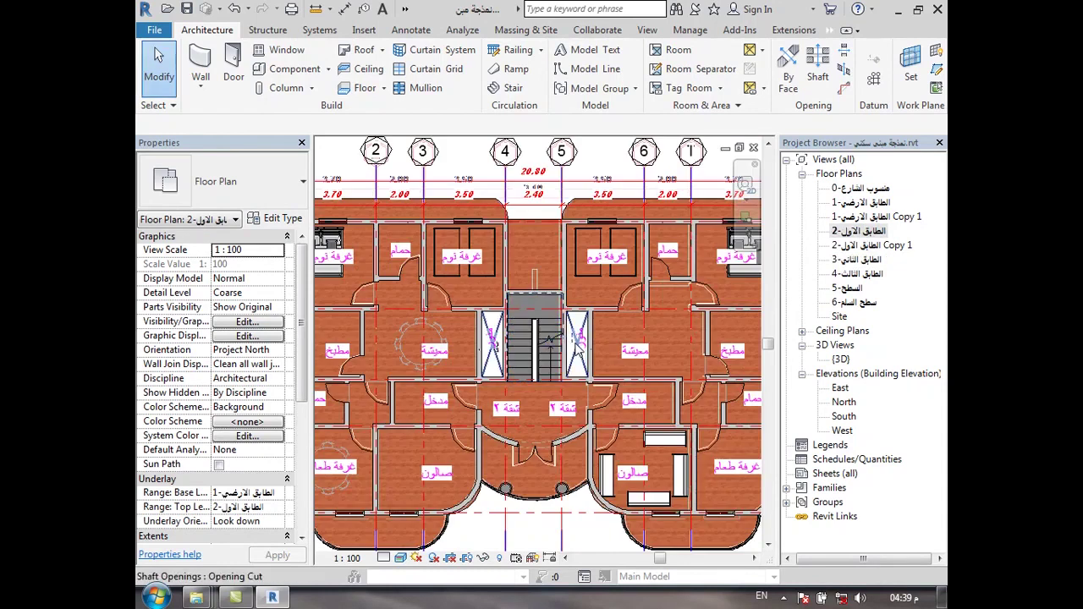
left_click(492, 342)
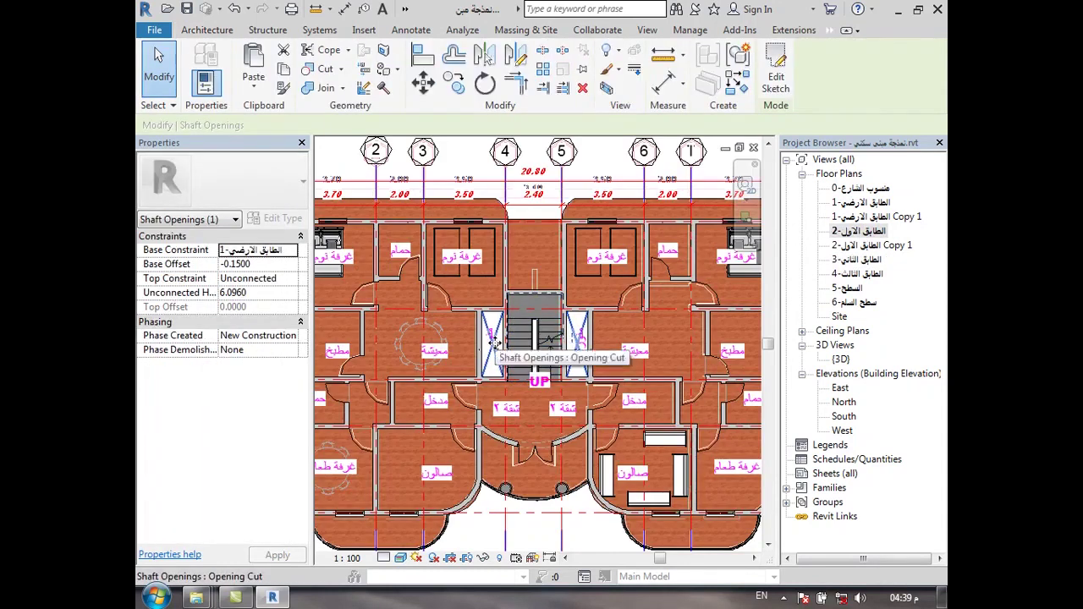
Set the shaft opening's Top Constraint to Up to level: 5-السطح.
left_click(542, 313, "ctrl")
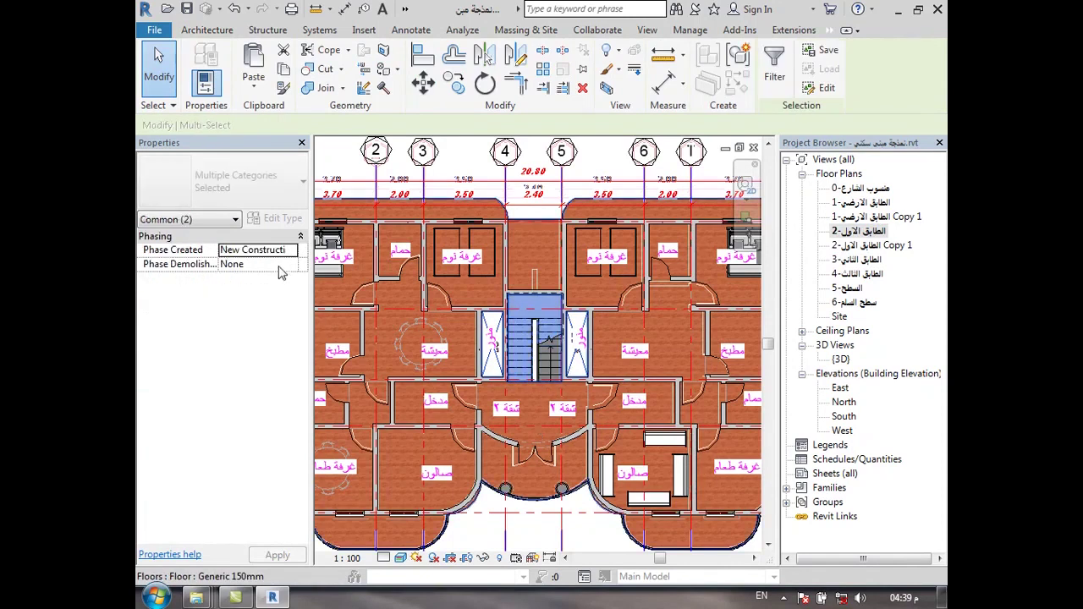
key("Escape")
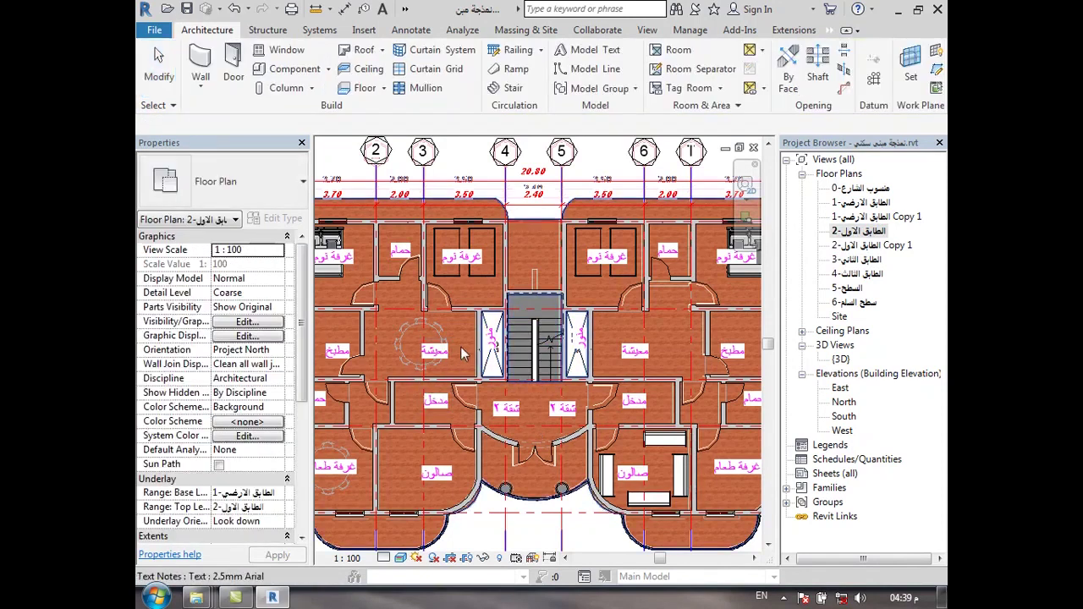
left_click(494, 341)
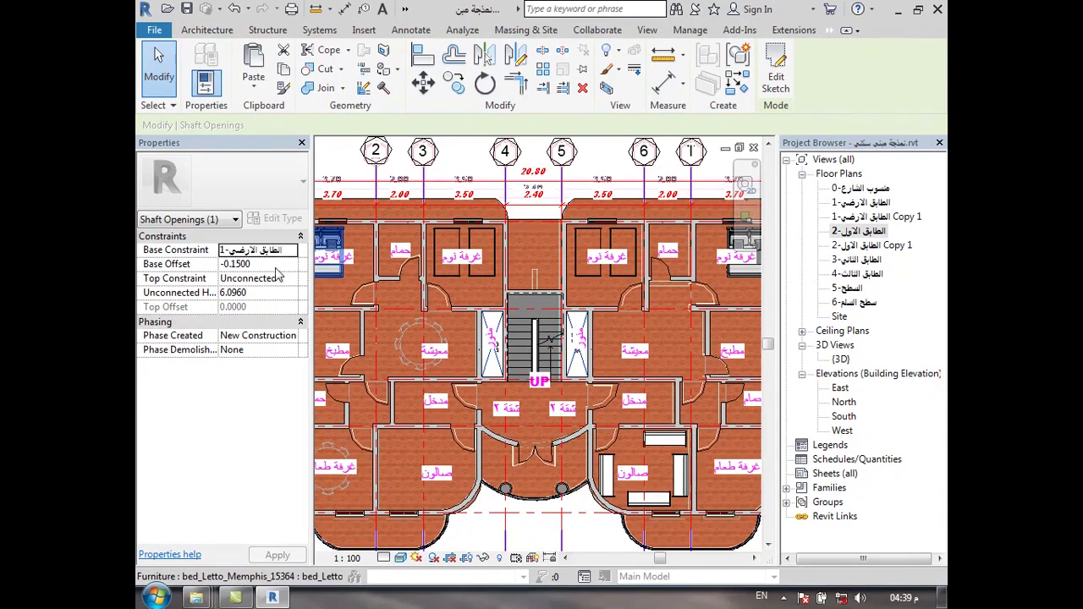
left_click(279, 268)
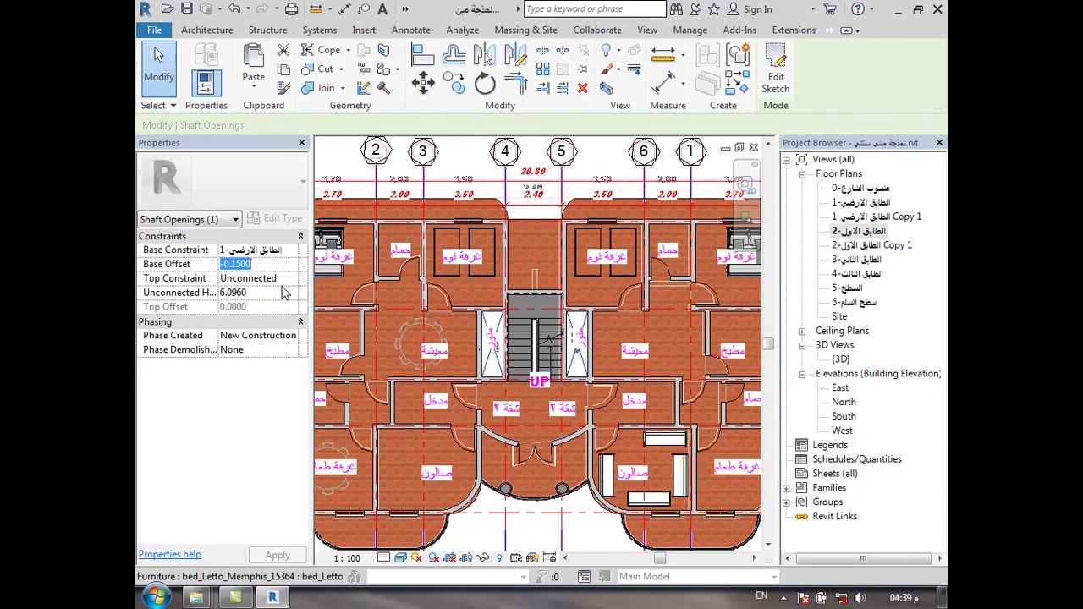
left_click(292, 280)
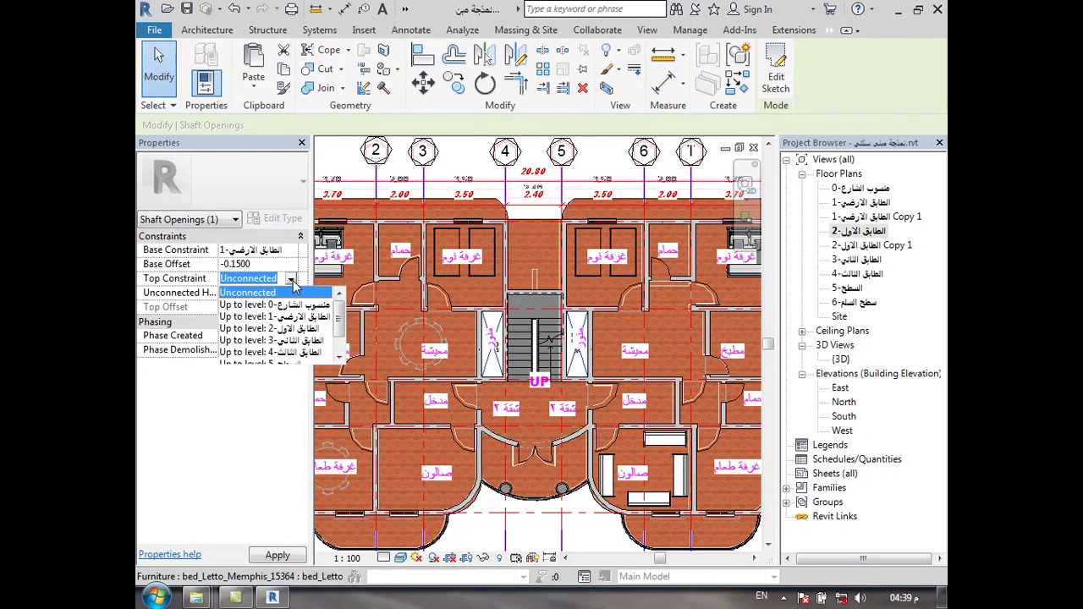
left_click(339, 356)
left_click(339, 356)
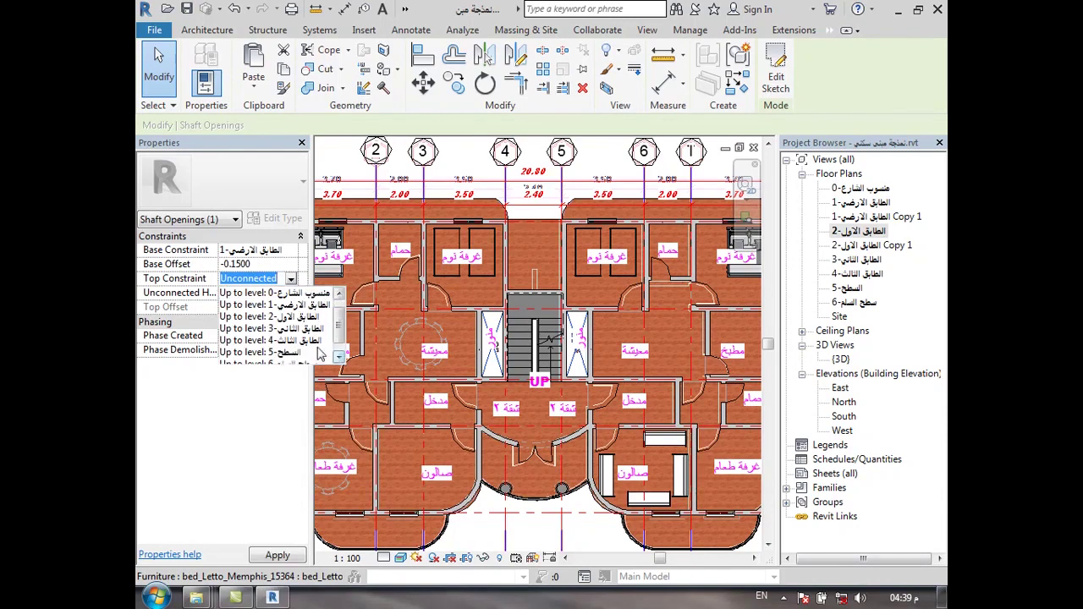
left_click(318, 351)
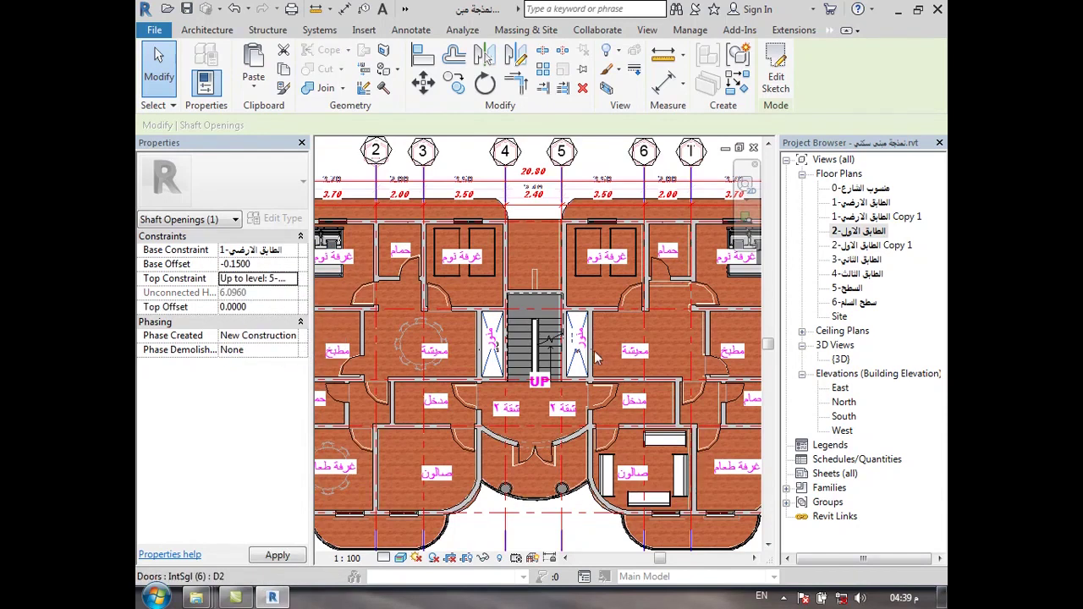
Confirm the shaft's top stays at level 5, then check the stair's levels.
key("Escape")
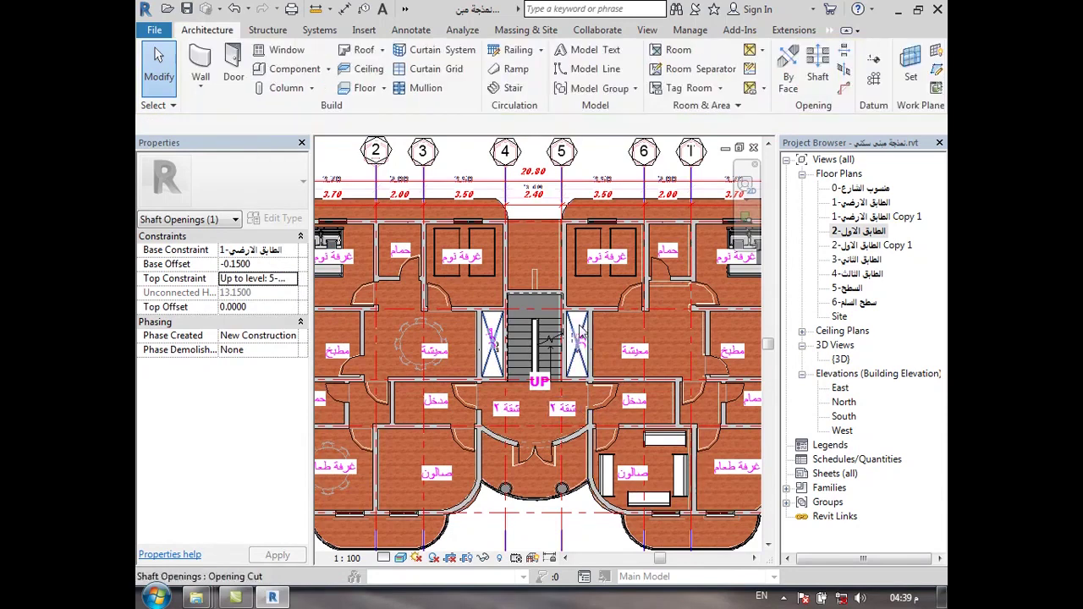
left_click(583, 329)
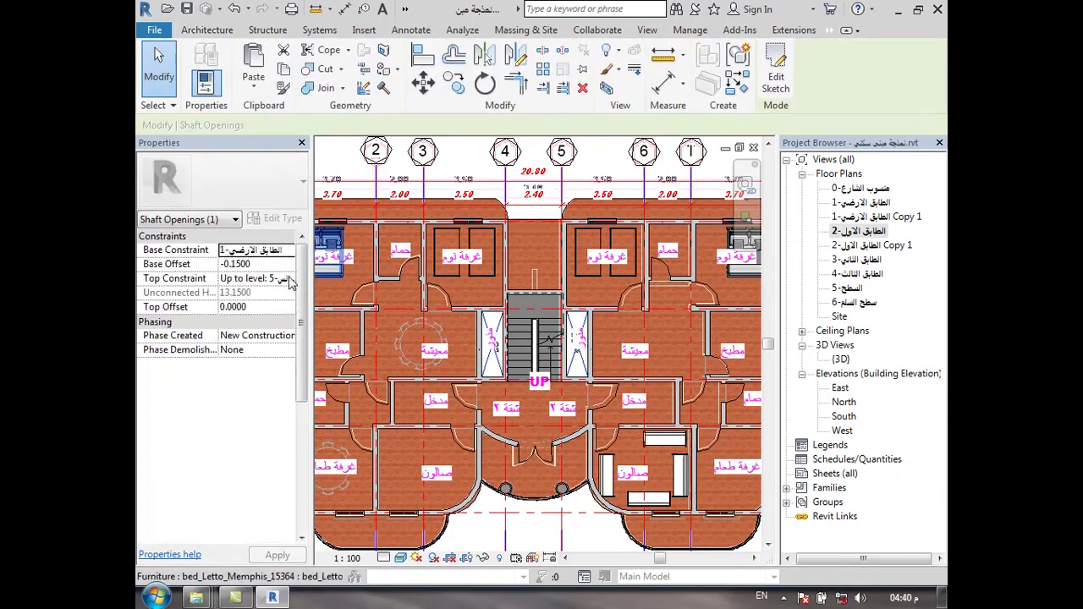
left_click(290, 282)
left_click(292, 285)
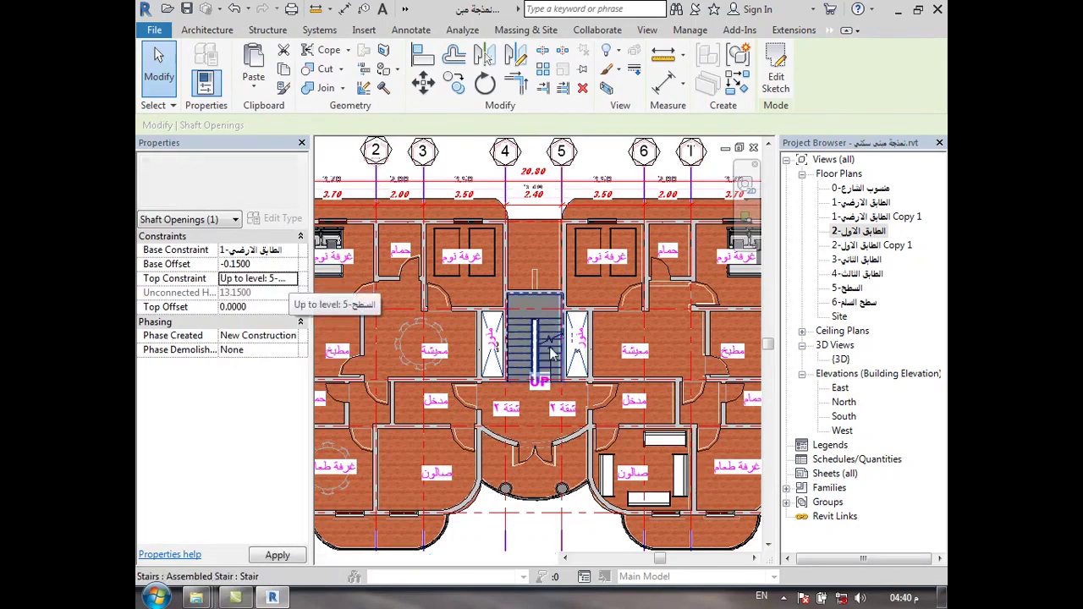
left_click(552, 353)
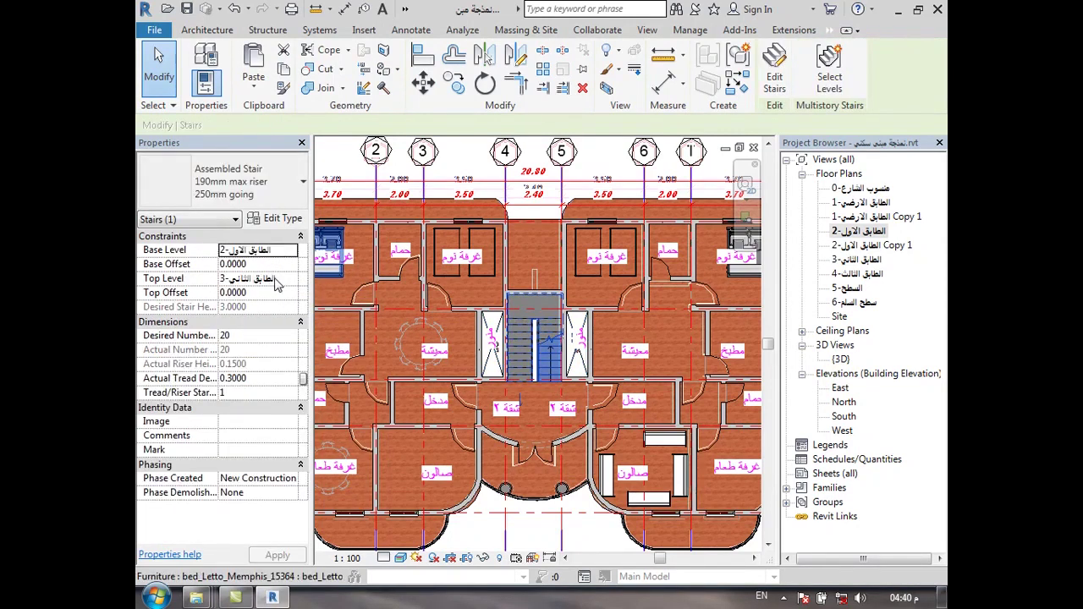
key("Escape")
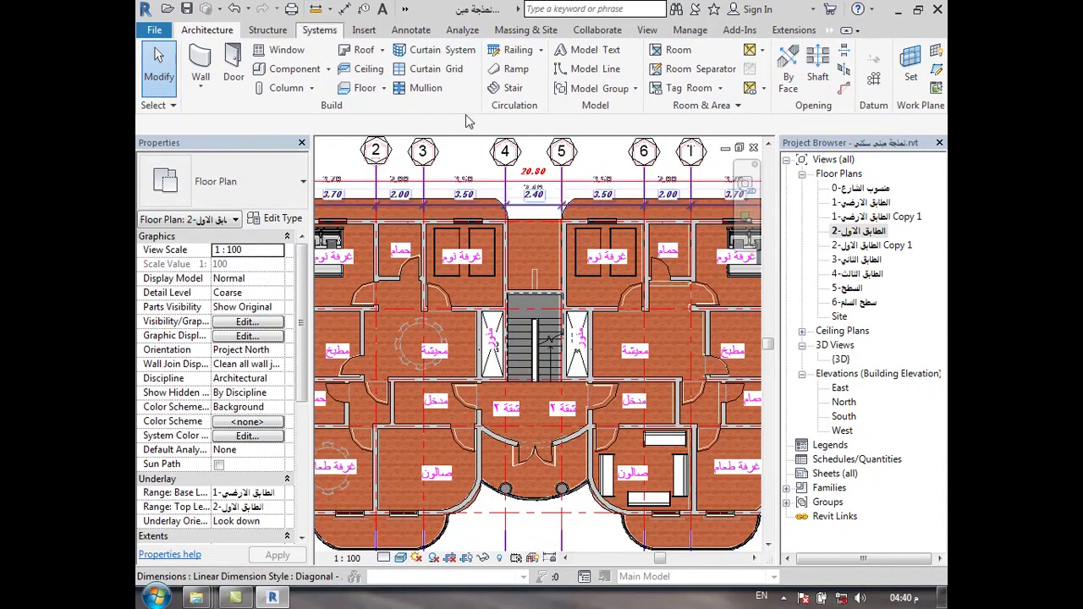
Inspect the shaft cutting the roof in the {3D} view, then open the 5-السطح roof plan.
double_click(842, 360)
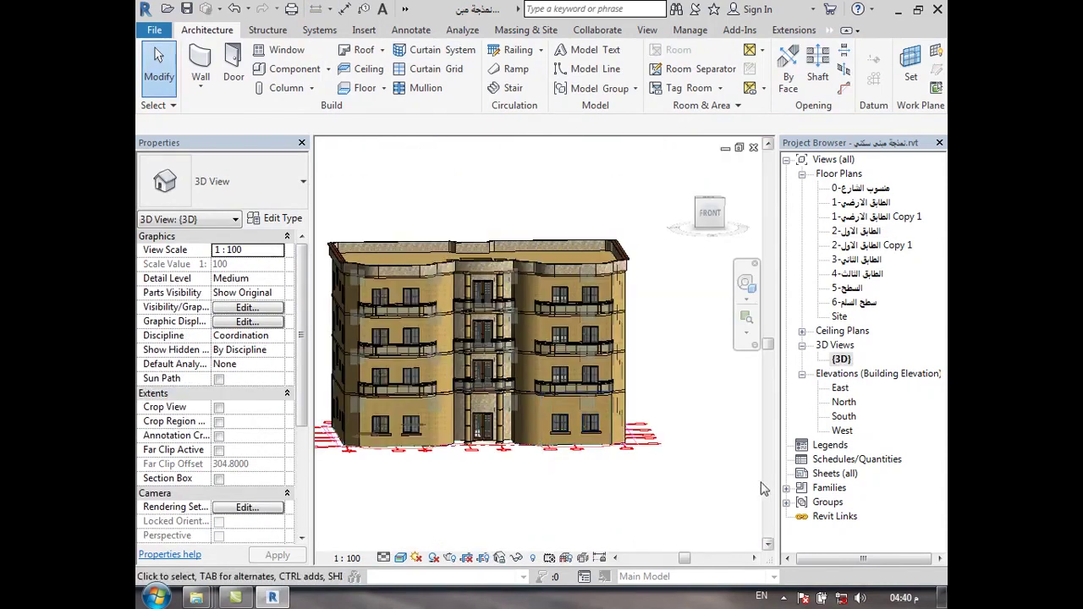
middle_click_drag(592, 381, 499, 254, "shift")
scroll(490, 220, "up", 4)
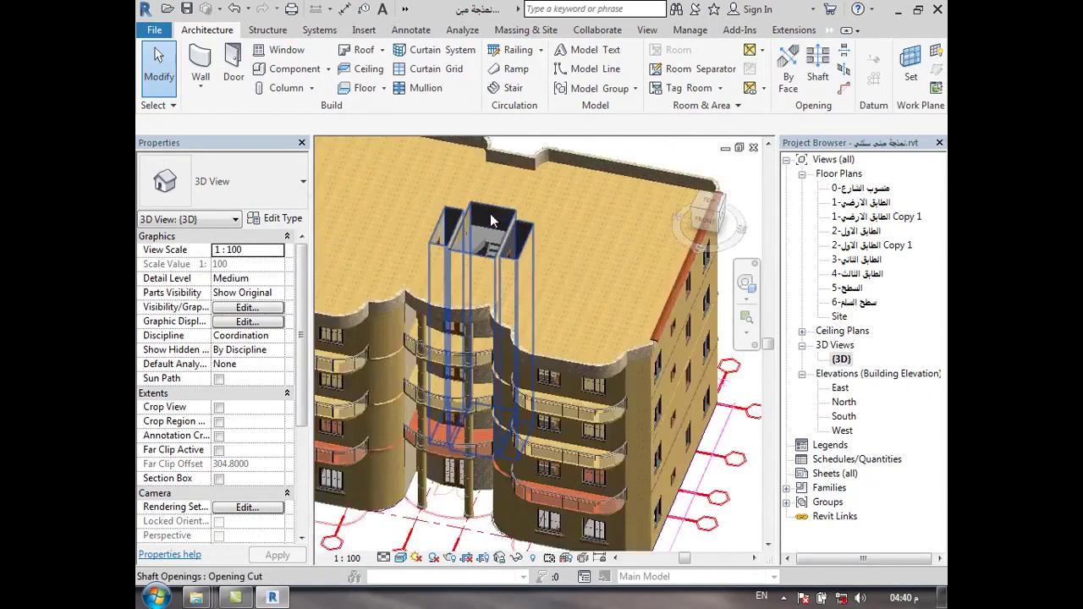
scroll(490, 220, "up", 3)
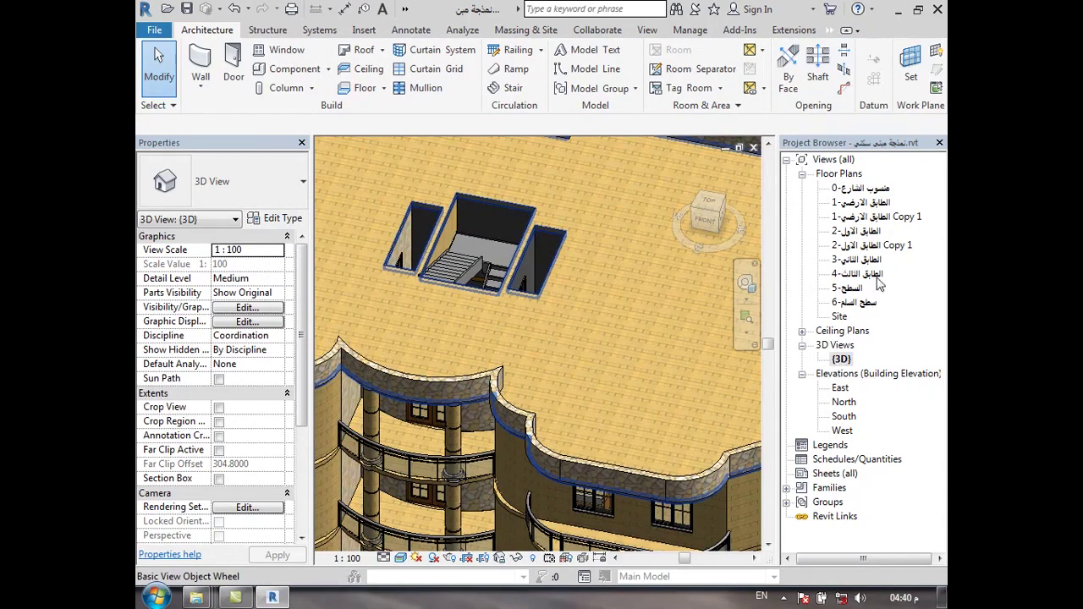
double_click(857, 289)
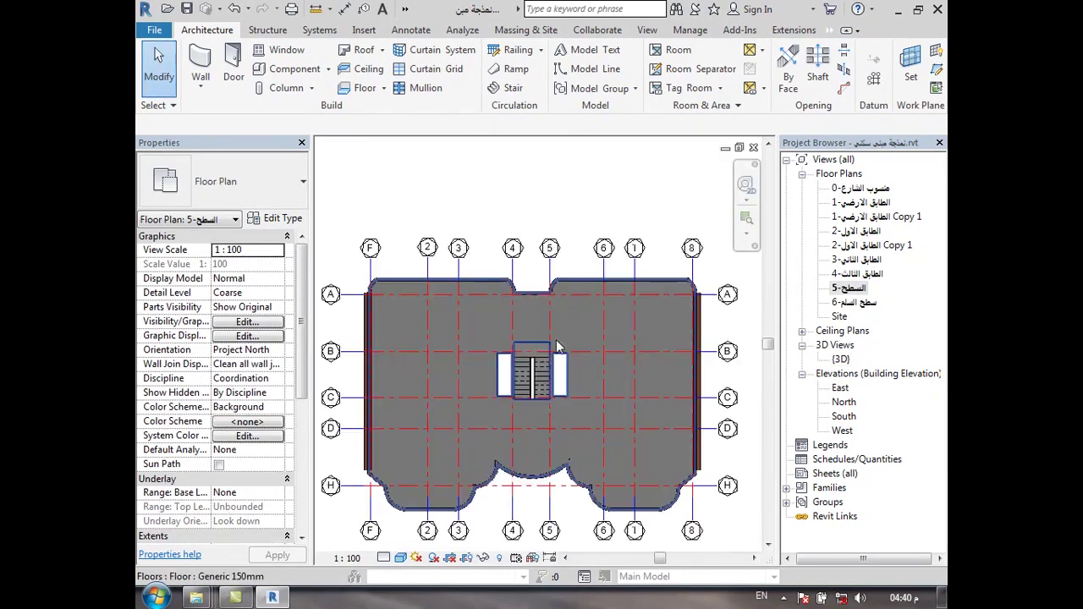
Start architectural walls with Top Constraint Up to level 6-سطح السلم.
scroll(556, 340, "up", 3)
left_click(200, 85)
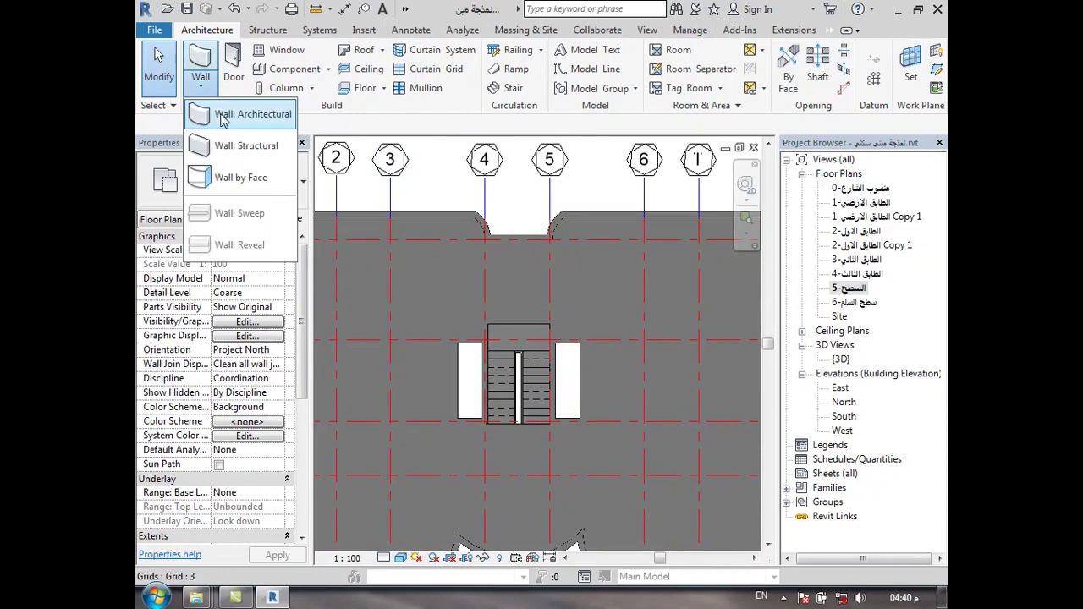
left_click(223, 117)
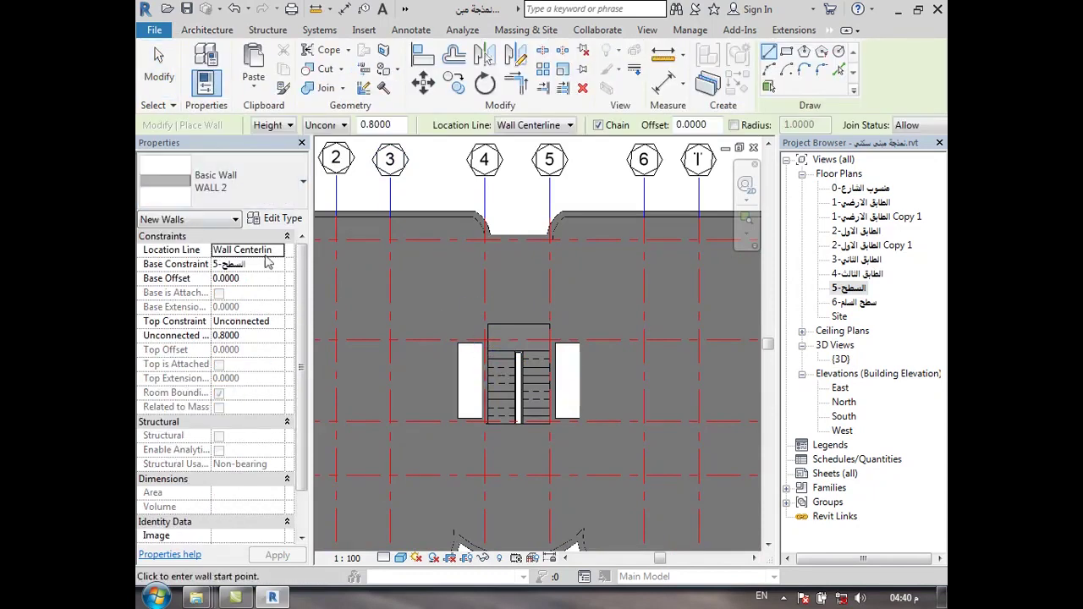
left_click(279, 320)
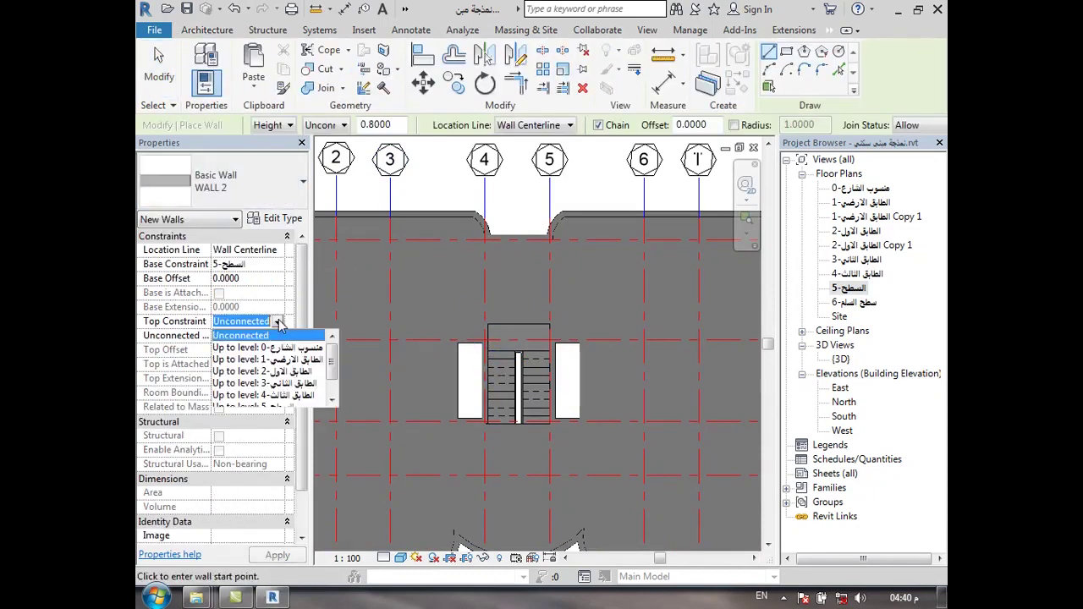
left_click(330, 403)
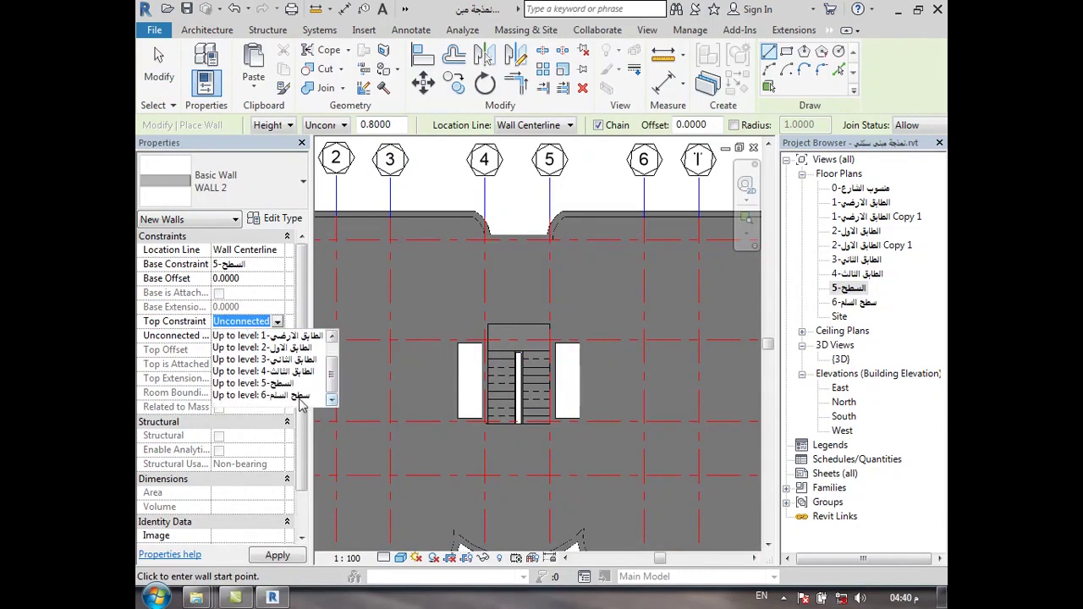
left_click(298, 405)
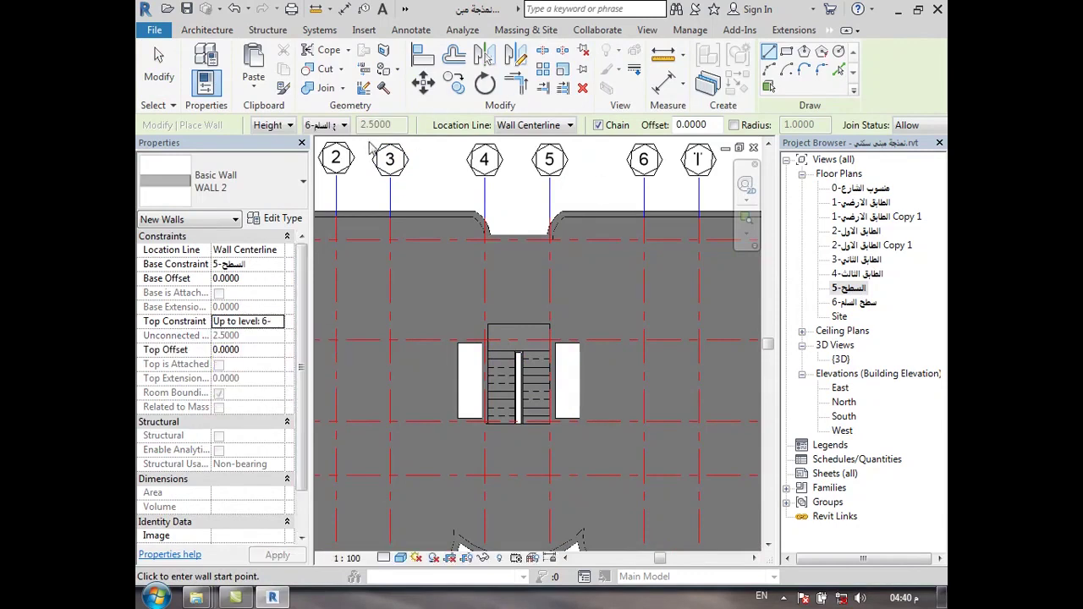
Draw a rectangle of walls around the stair opening and view it in 3D.
left_click(786, 51)
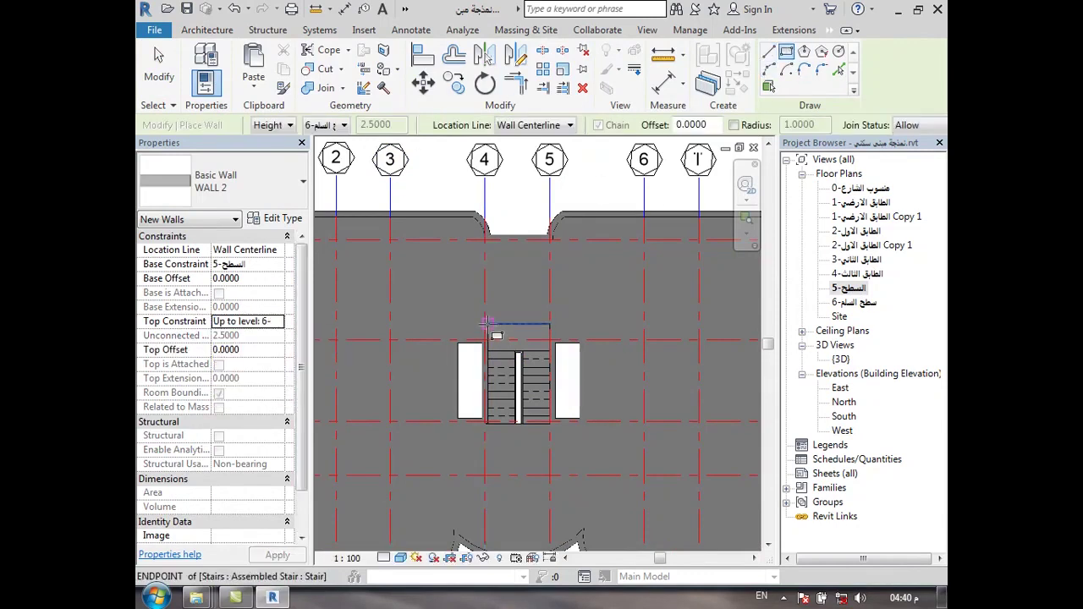
left_click(487, 325)
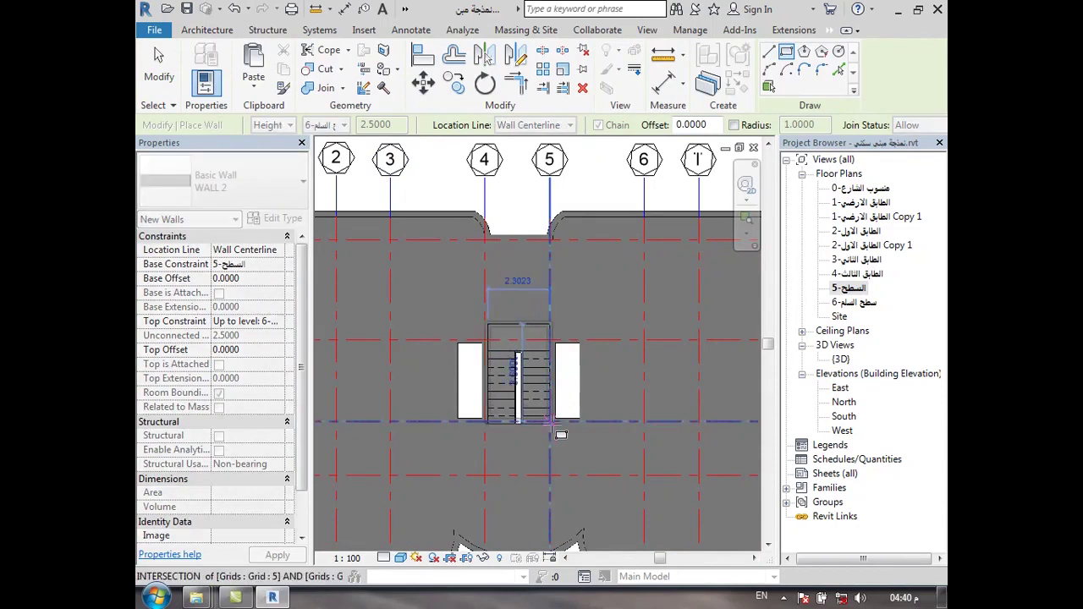
left_click(549, 421)
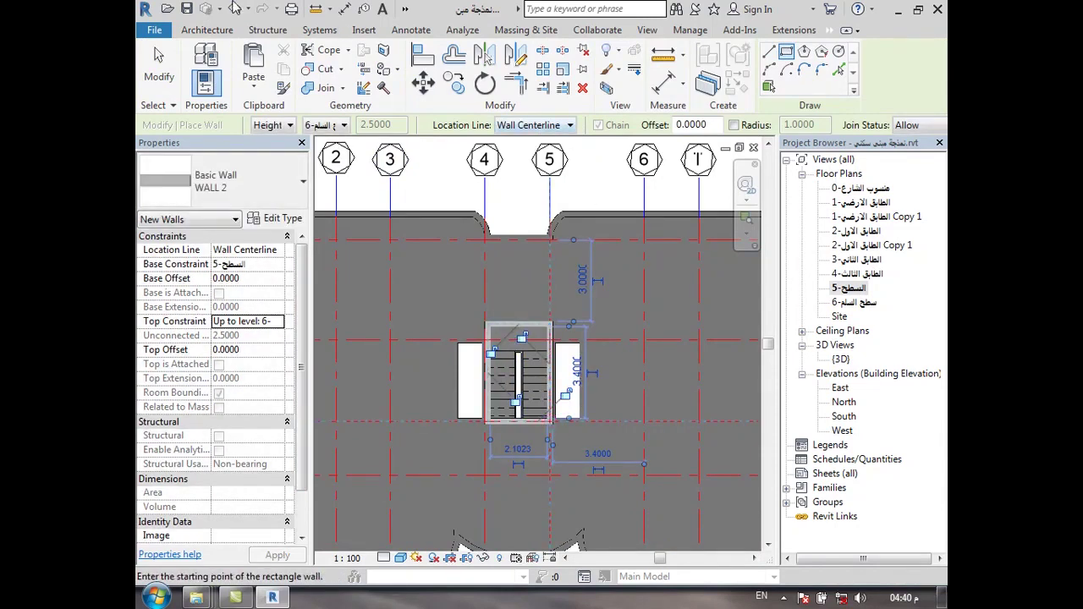
double_click(842, 360)
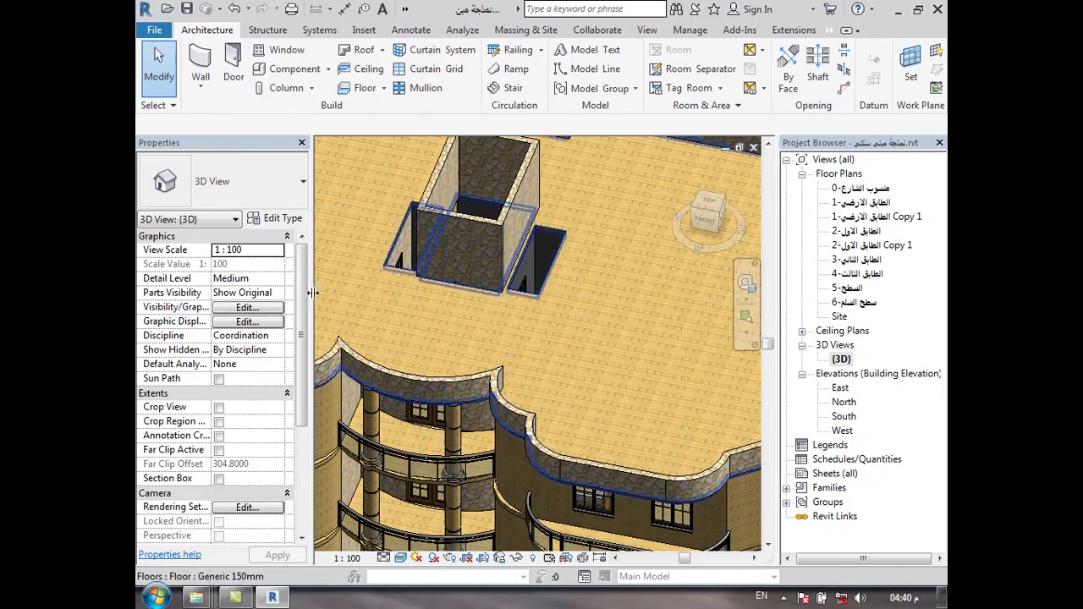
Delete the shaft opening on the roof in 3D, then open the 6-سطح السلم plan.
left_click(545, 261)
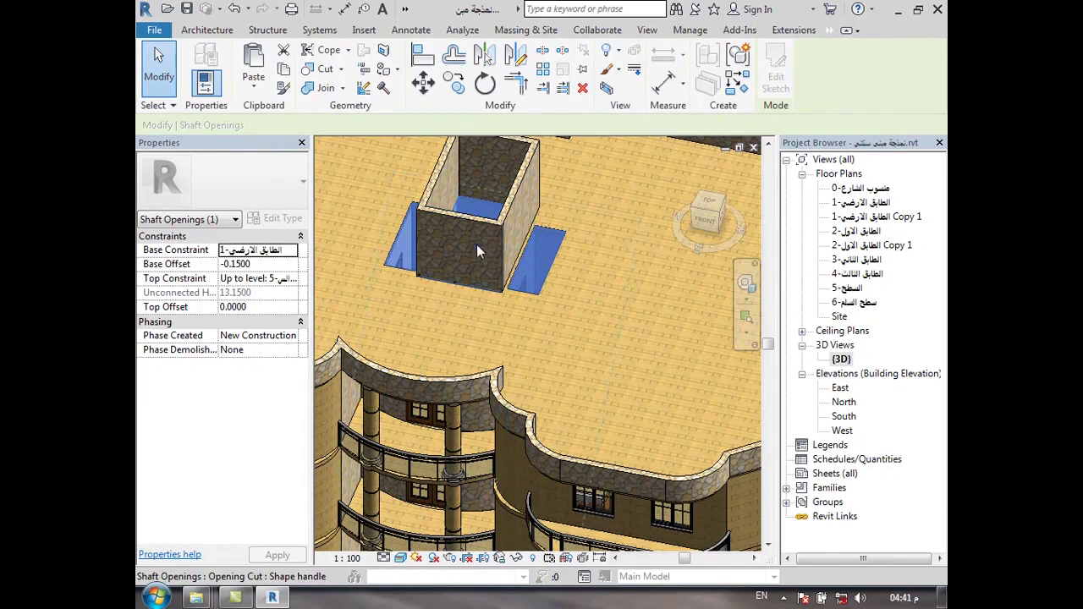
key("Escape")
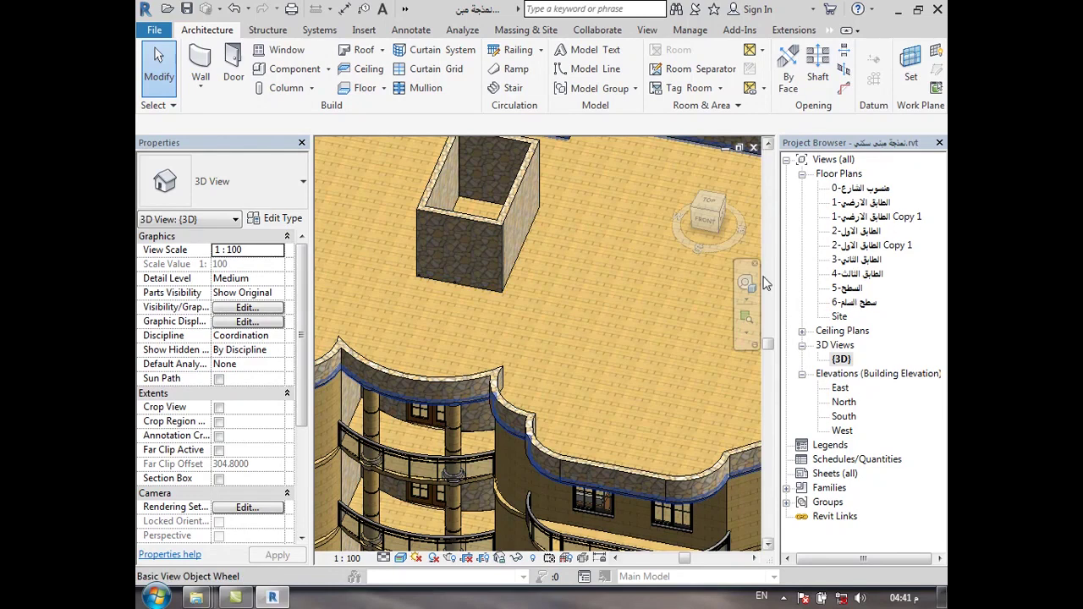
scroll(766, 284, "down", 3)
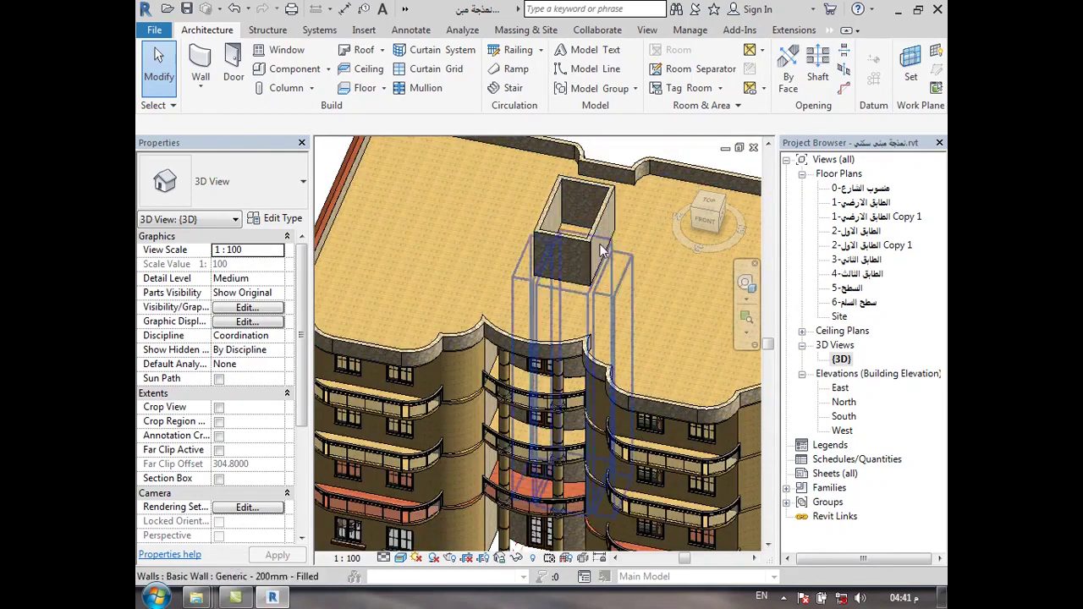
left_click(840, 360)
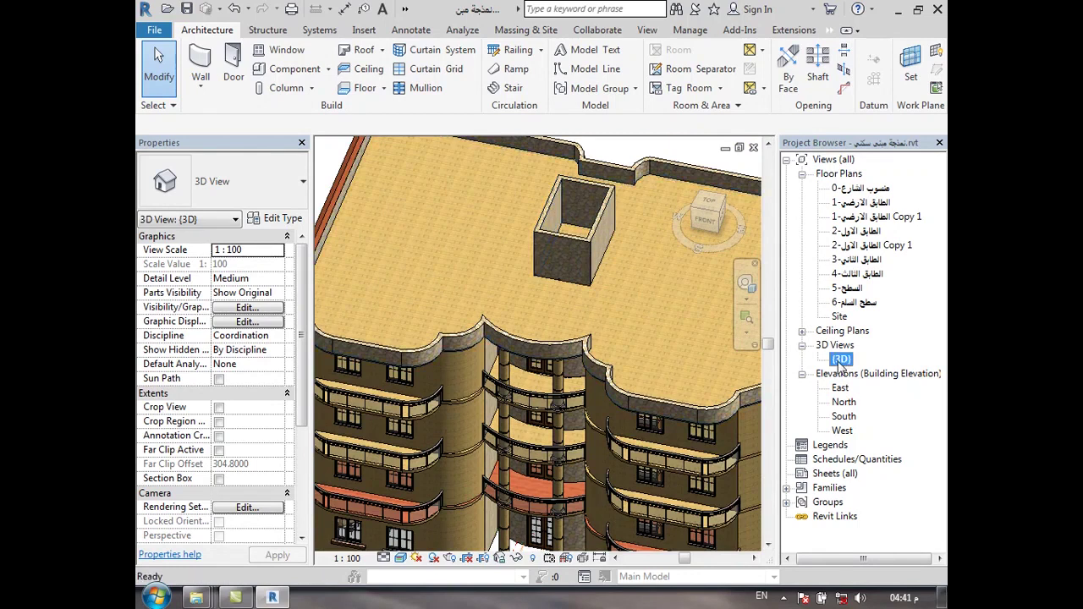
double_click(856, 303)
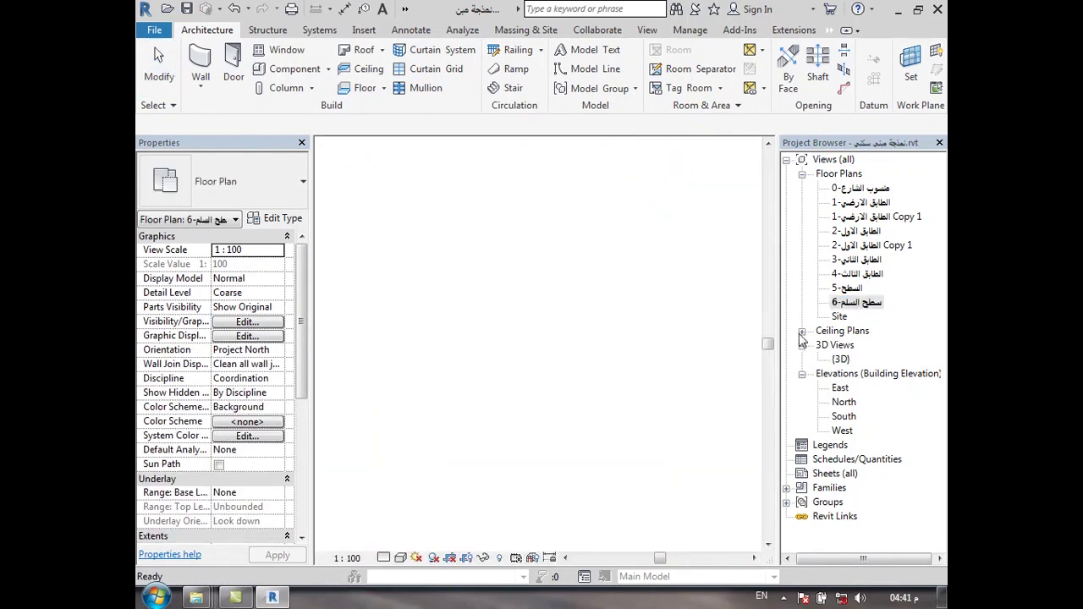
On 5-السطح, sketch a rectangular floor boundary around the stair-room walls with 0.8 offset.
double_click(849, 287)
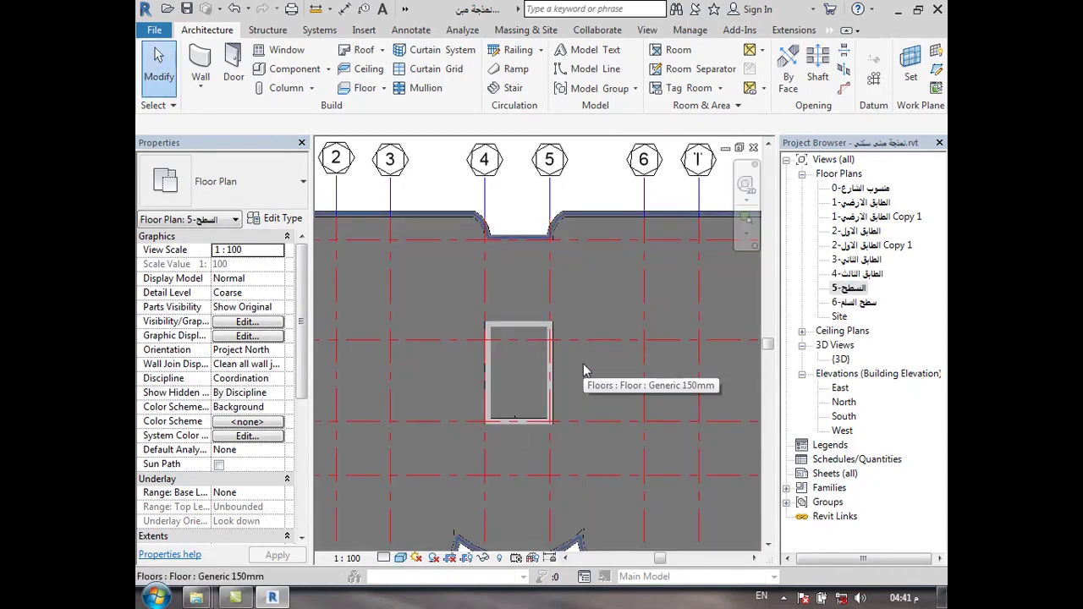
left_click(365, 88)
left_click(815, 54)
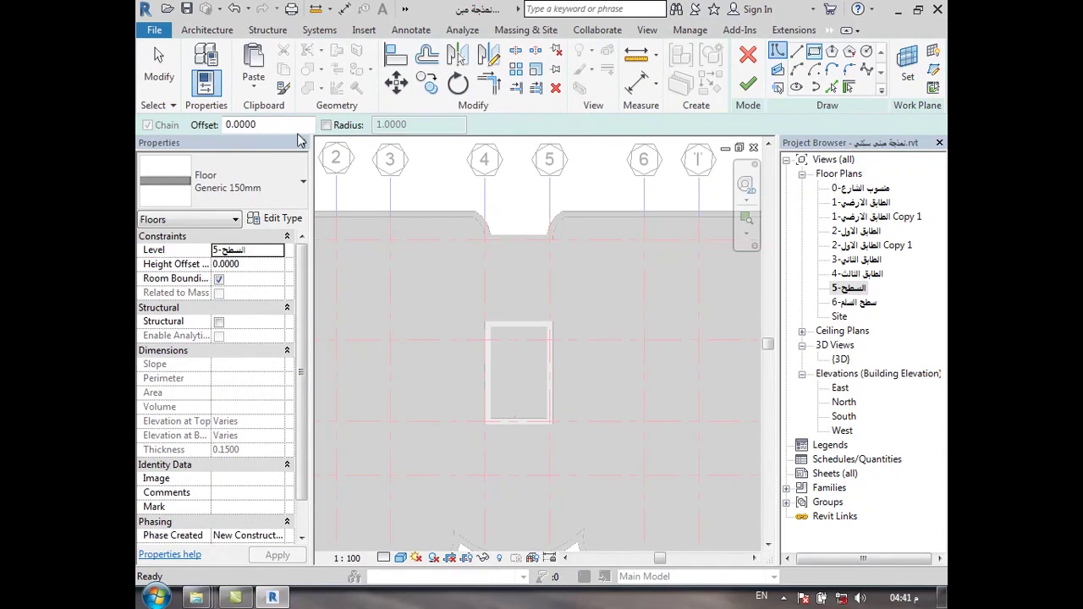
double_click(264, 125)
type("0.8000")
left_click(484, 322)
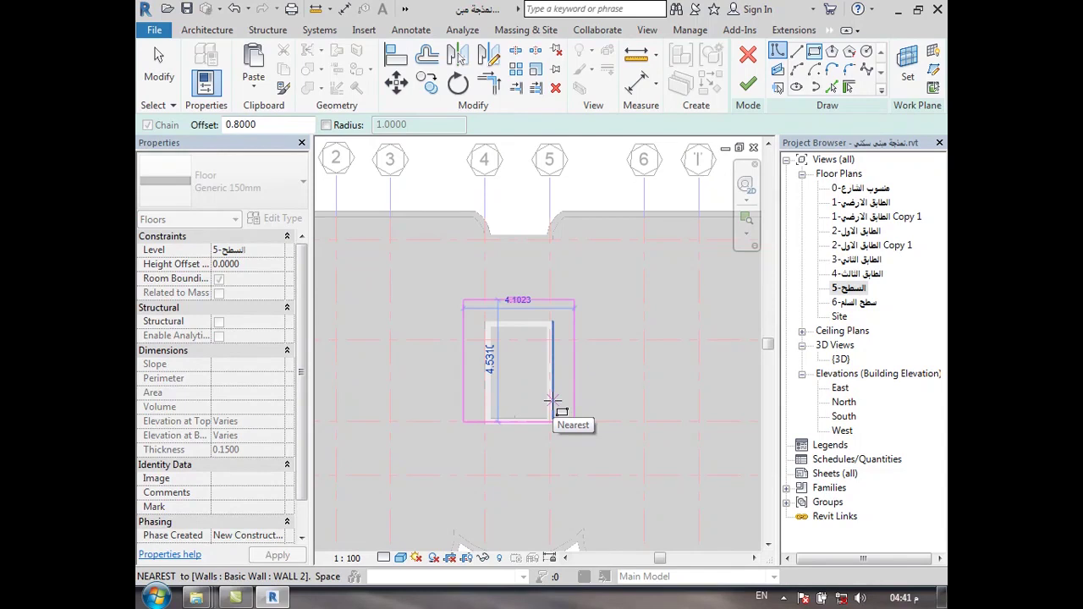
scroll(542, 406, "up", 3)
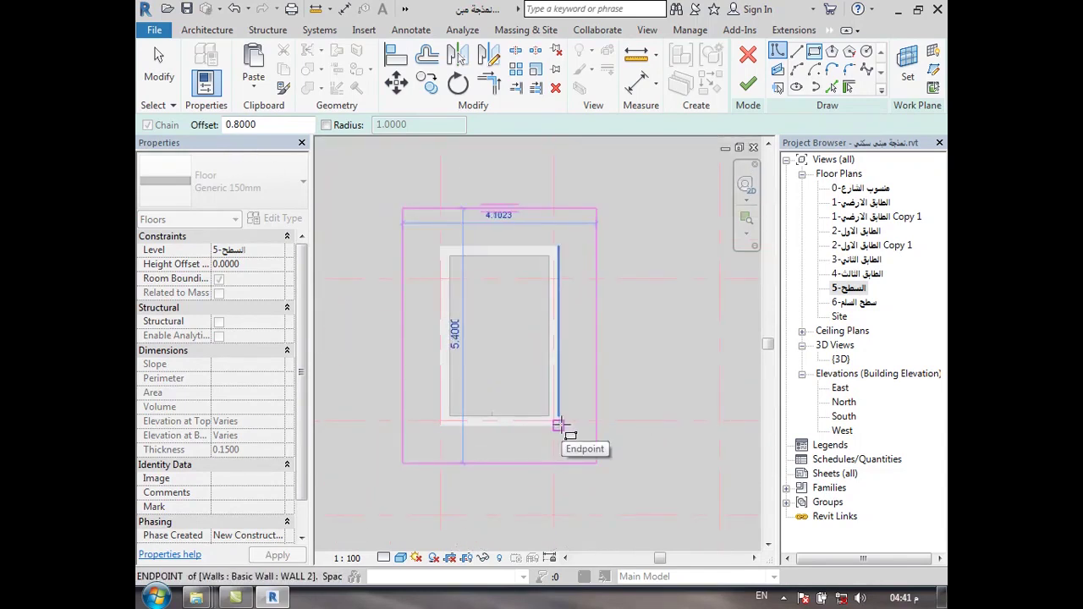
left_click(558, 426)
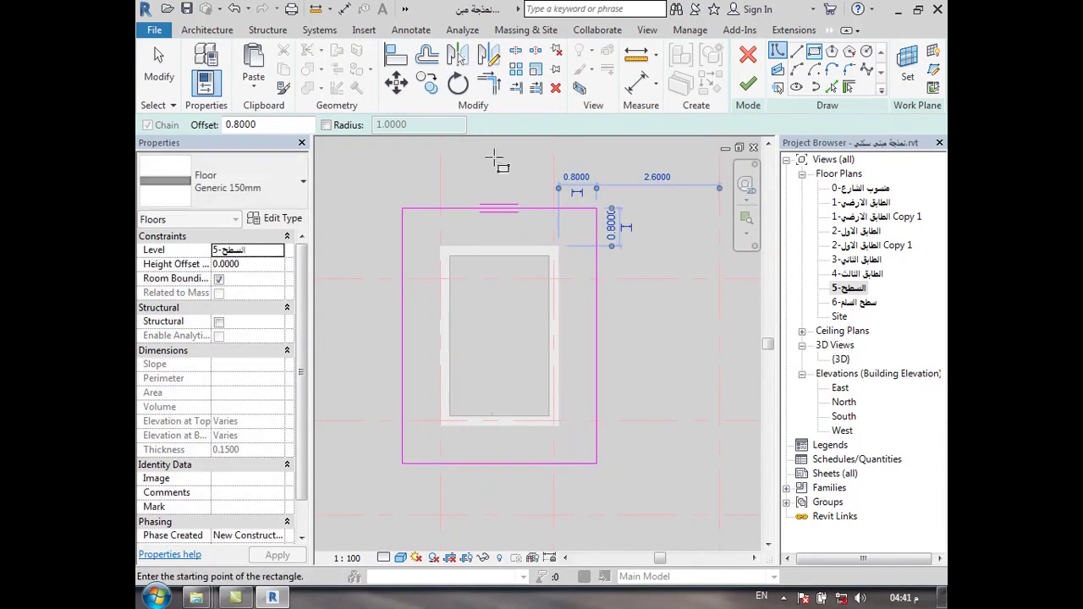
Finish the floor, attach the walls to it, and view the slab in 3D.
left_click(749, 89)
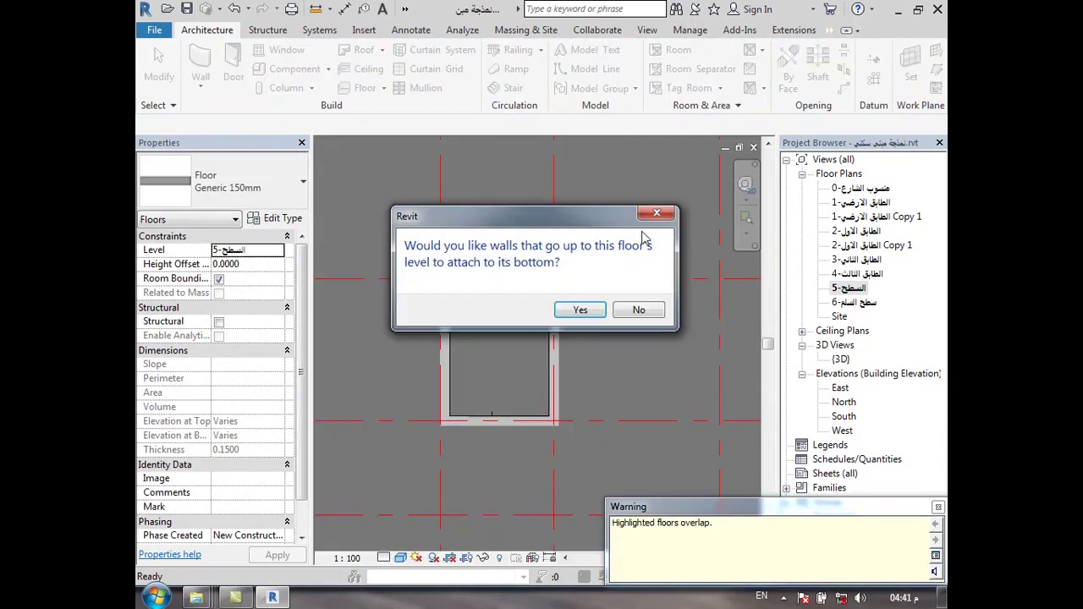
left_click(580, 312)
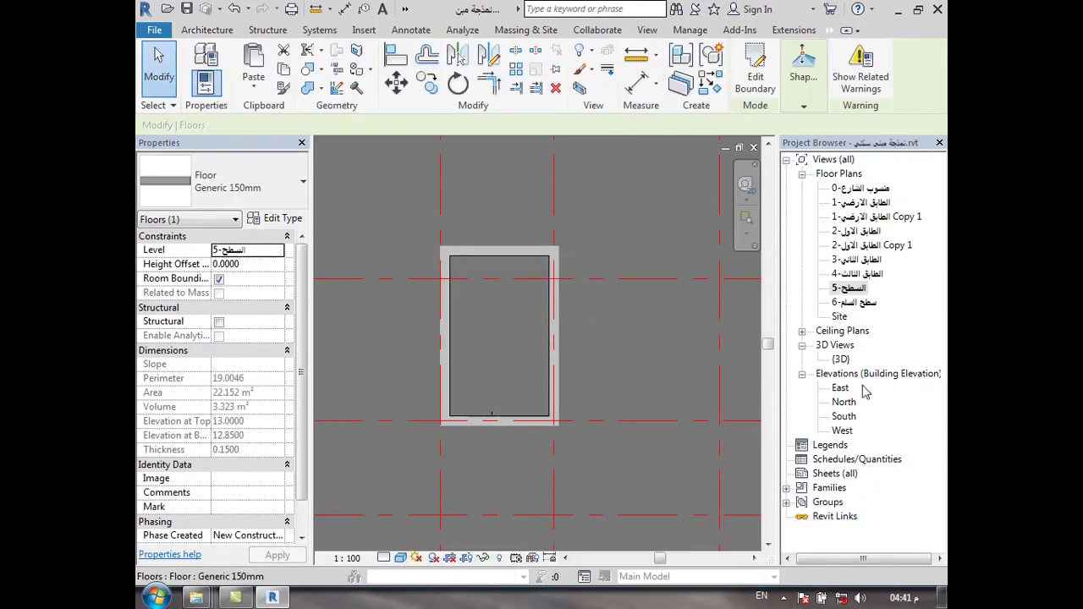
double_click(841, 359)
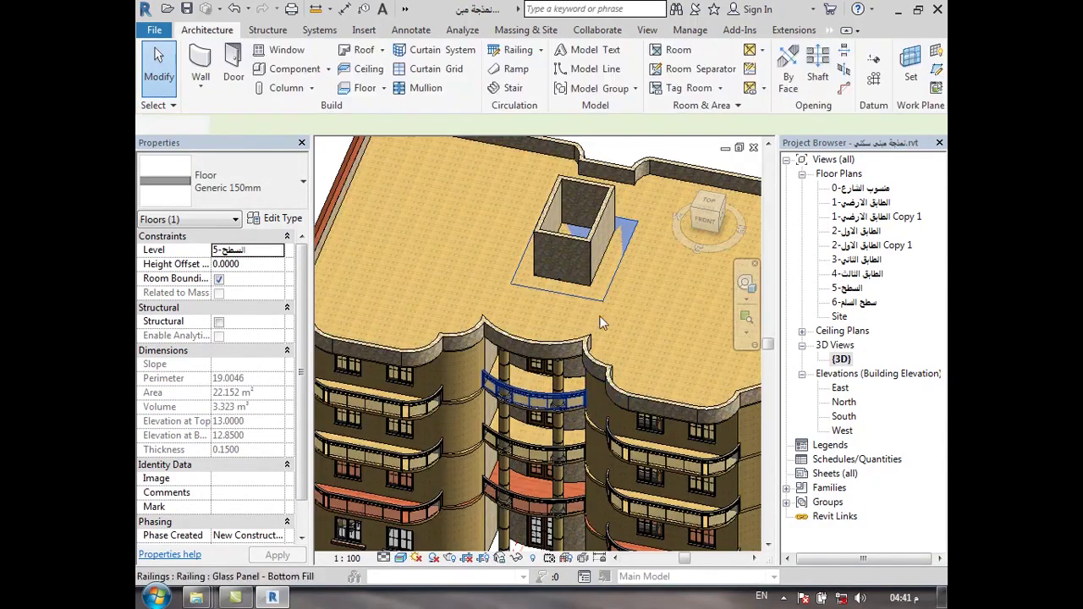
Move the Generic 150mm slab to level 6-سطح السلم, detaching the walls, then open that plan.
key("Escape")
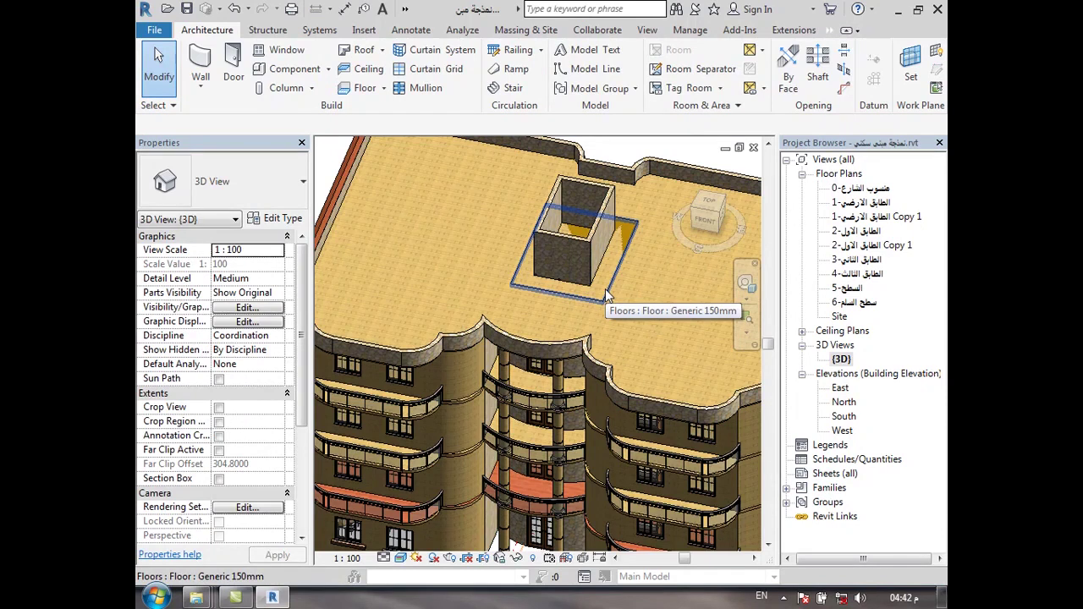
left_click(605, 290)
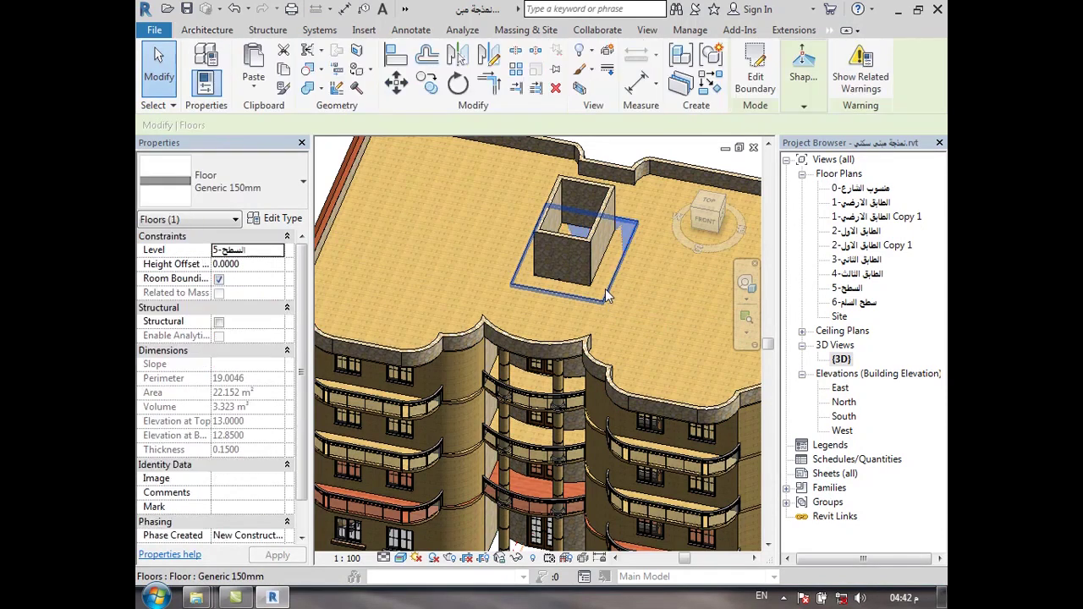
left_click(251, 256)
left_click(273, 253)
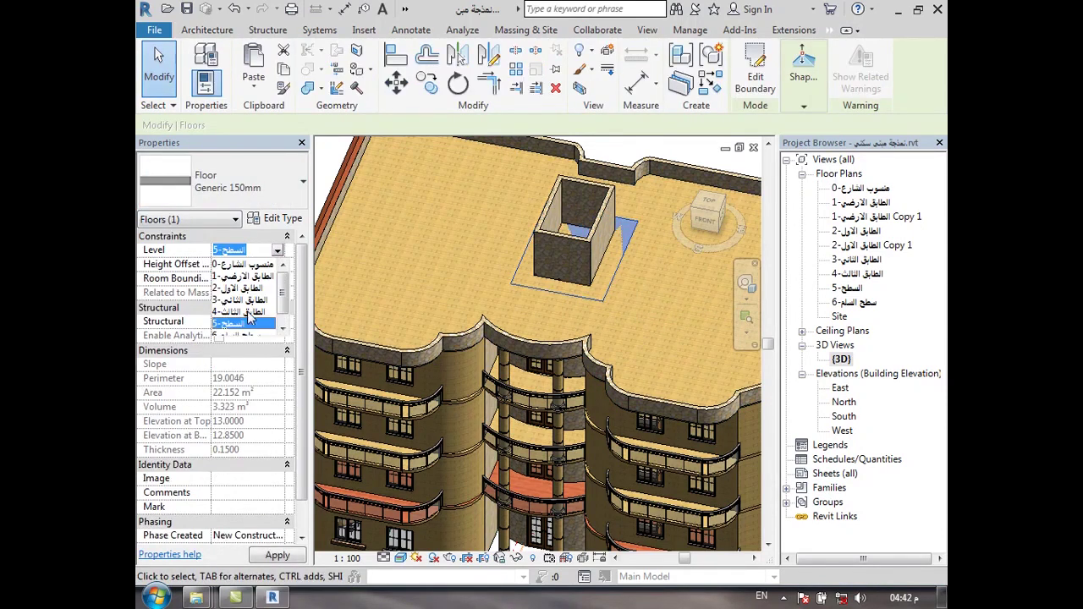
left_click(284, 336)
left_click(254, 332)
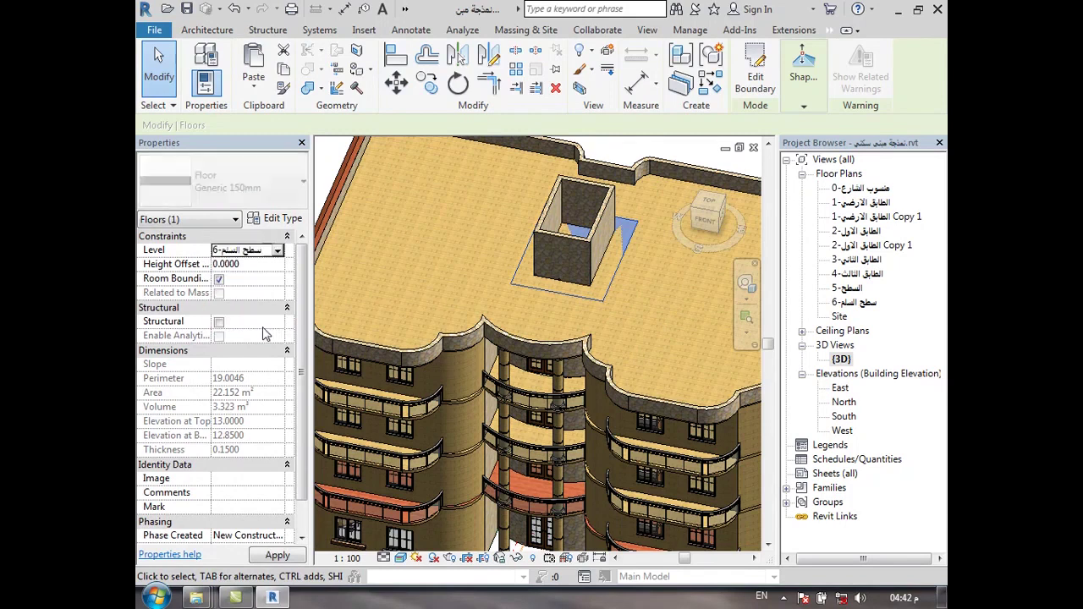
left_click(443, 354)
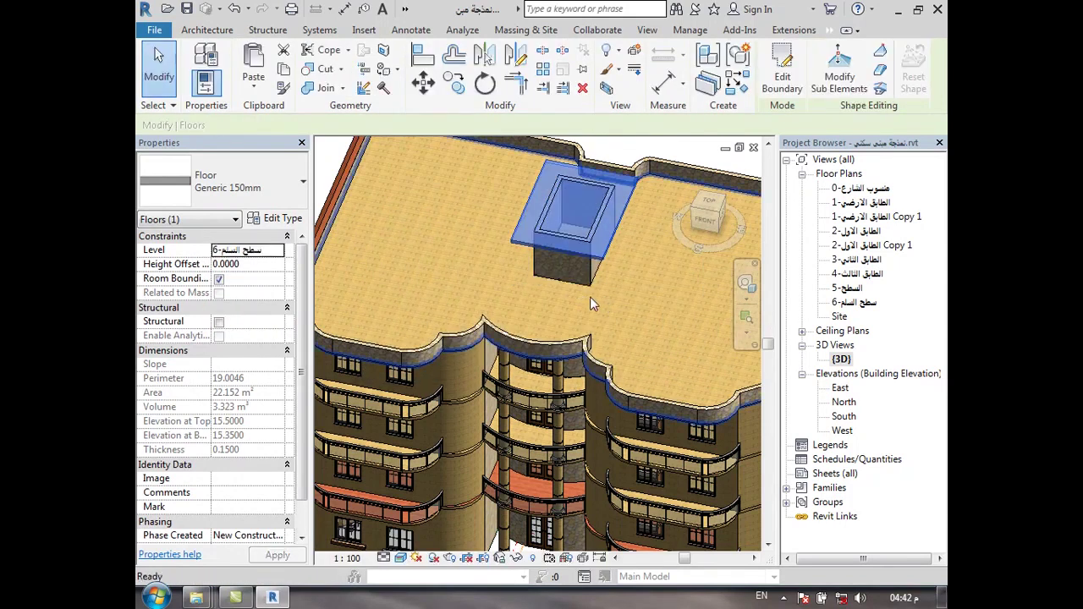
key("Escape")
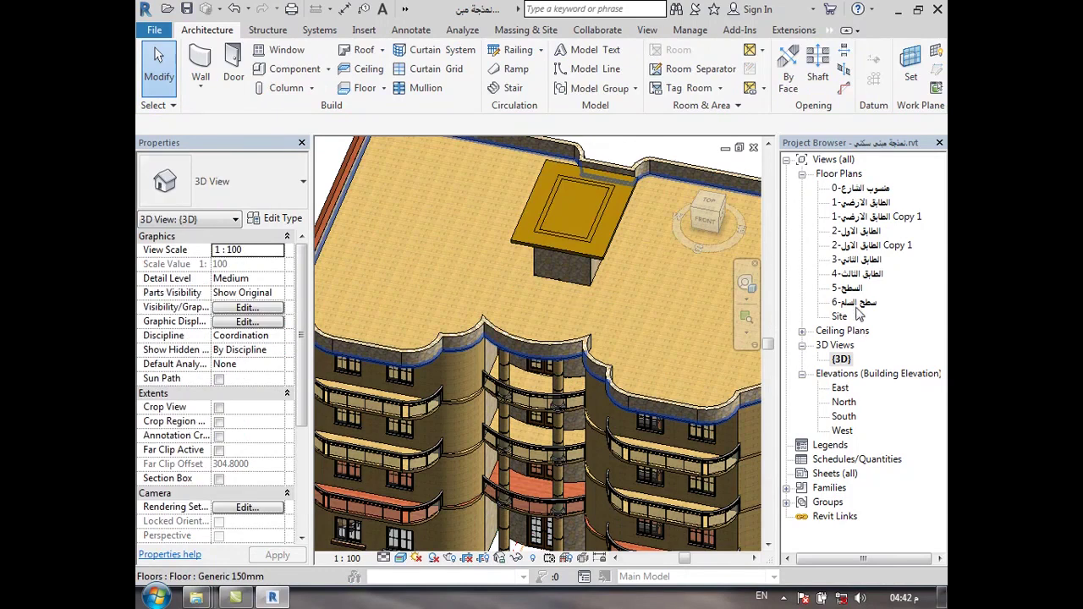
double_click(857, 303)
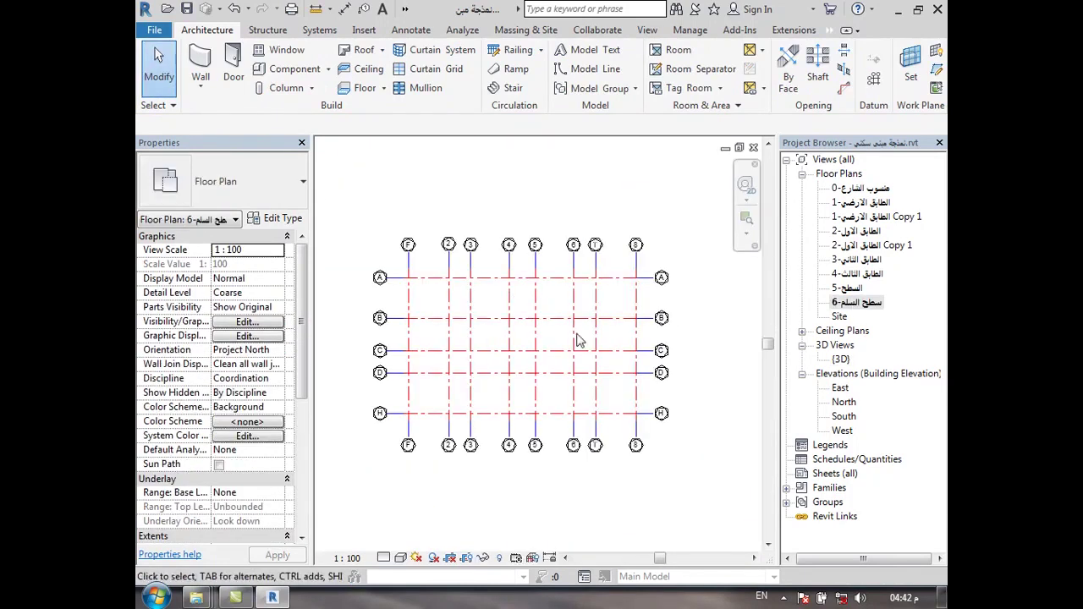
Switch the plan's visual style to Realistic.
left_click(399, 558)
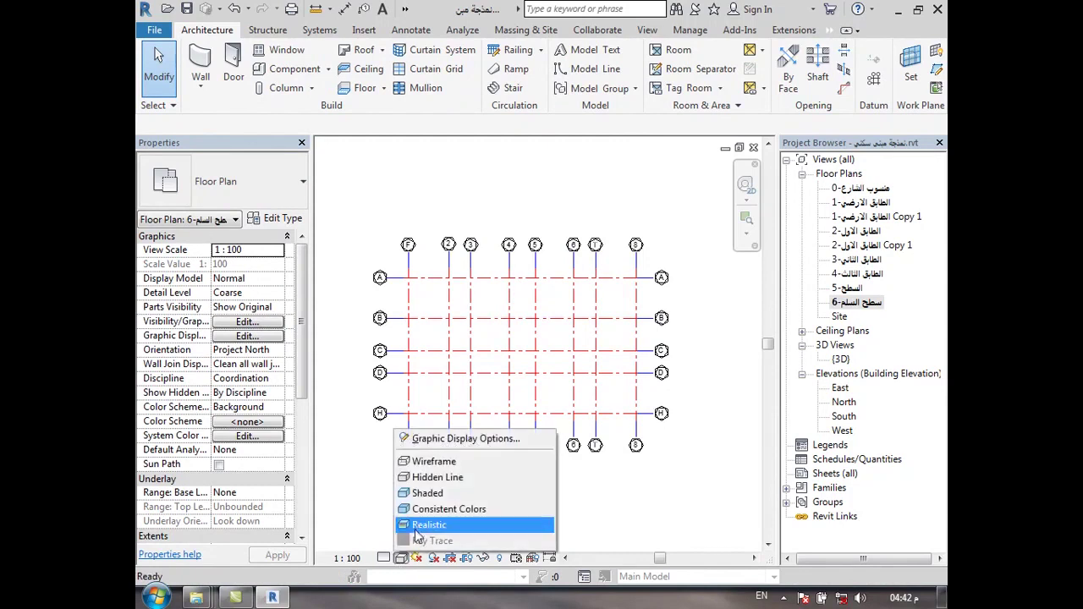
left_click(419, 525)
scroll(532, 325, "up", 2)
scroll(532, 325, "up", 3)
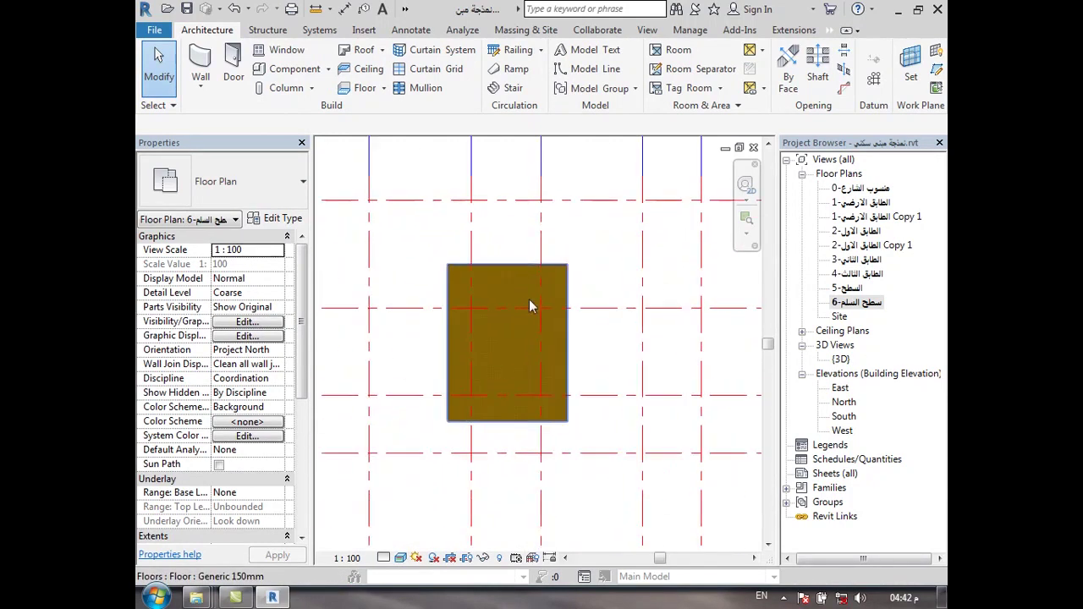
Add a shape point at the centre of the stair-room roof slab.
left_click(515, 273)
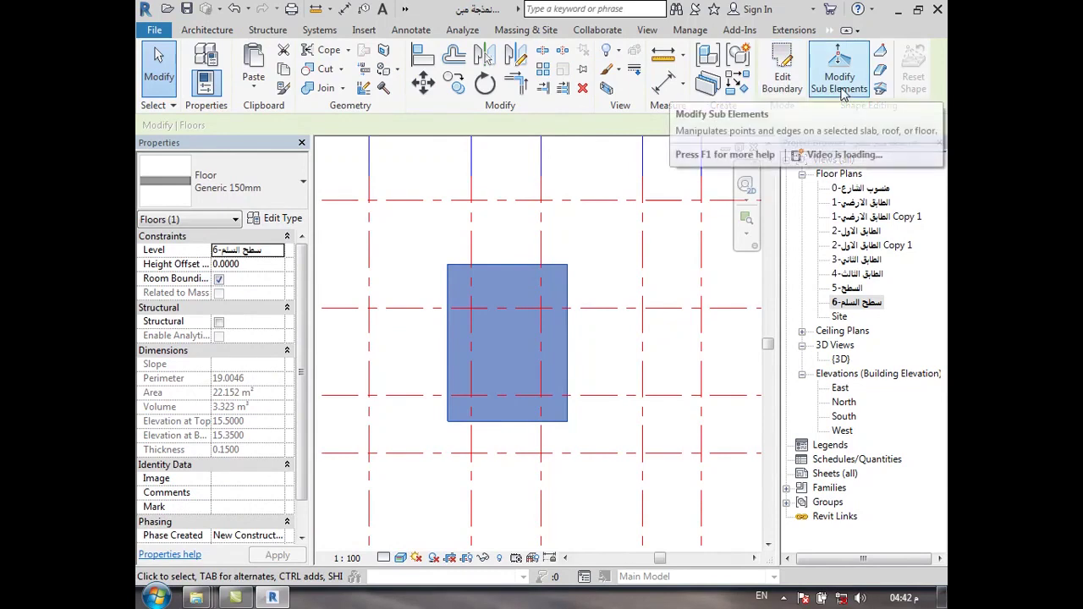
mouse_move(840, 76)
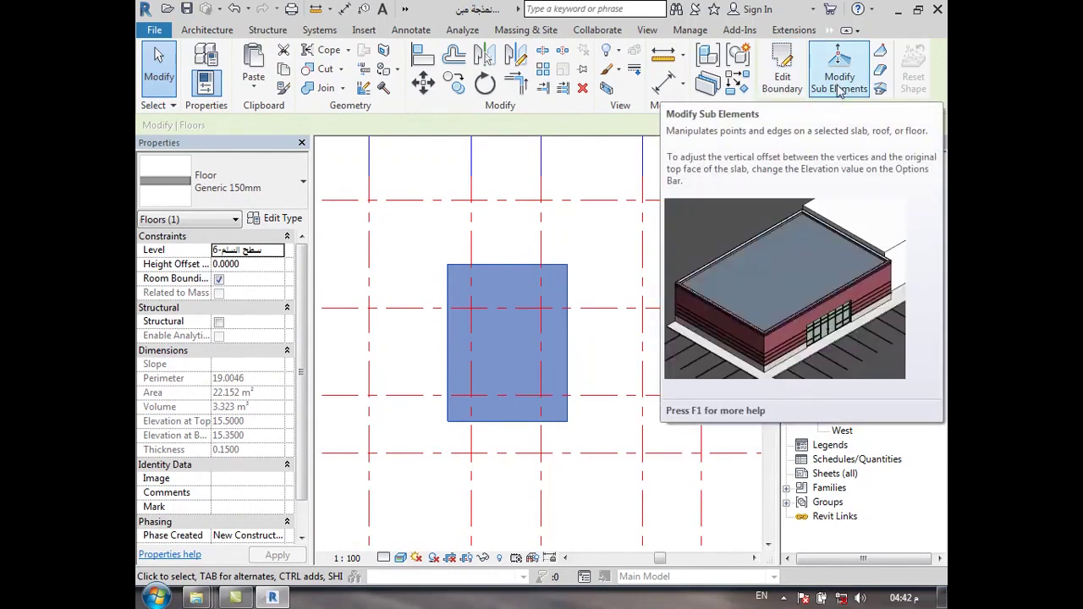
left_click(839, 88)
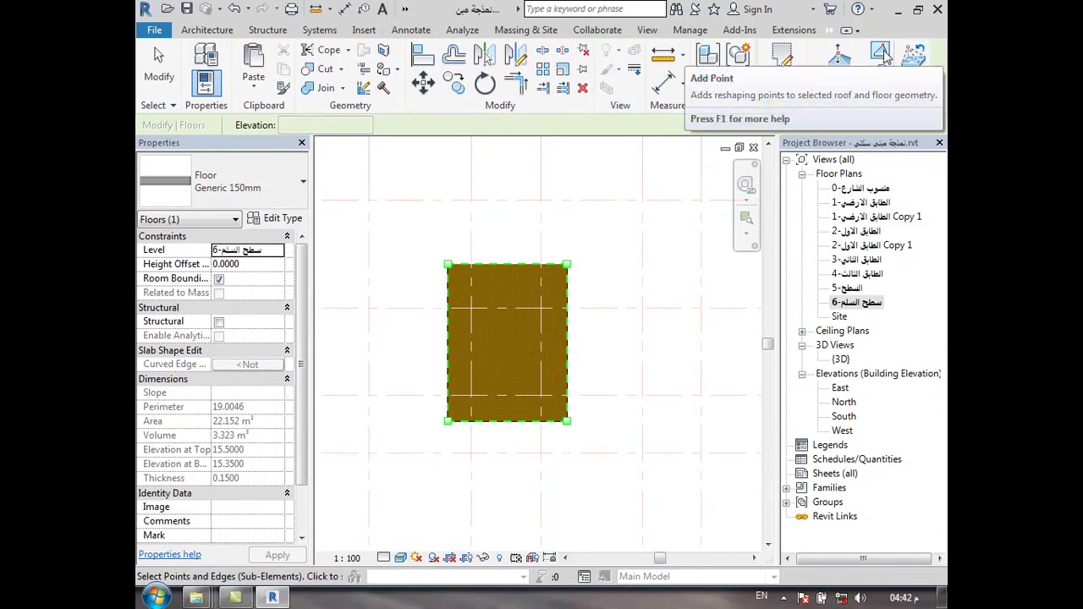
left_click(883, 54)
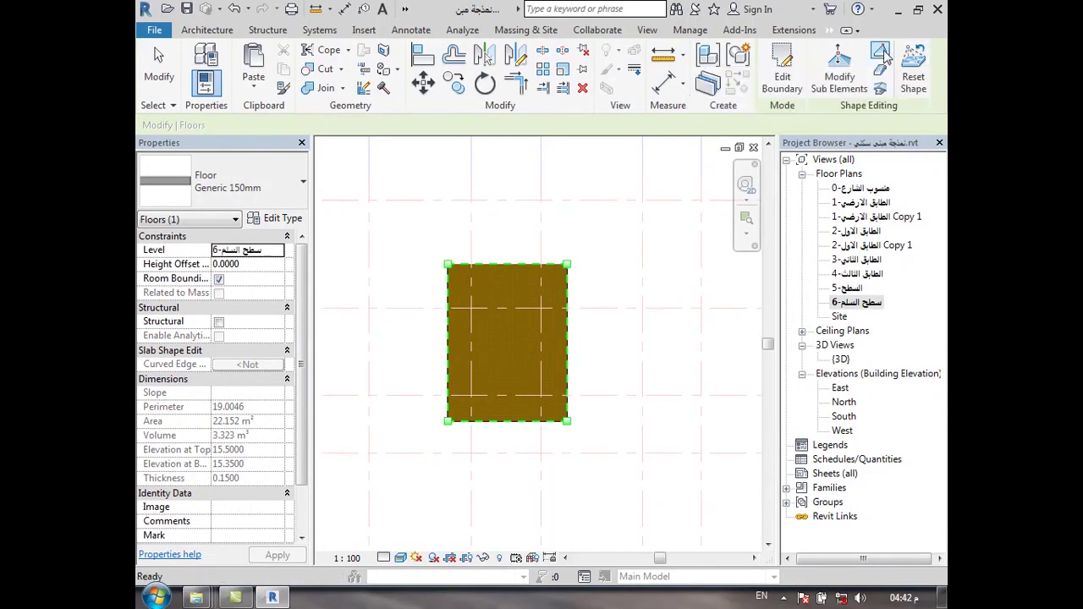
left_click(506, 341)
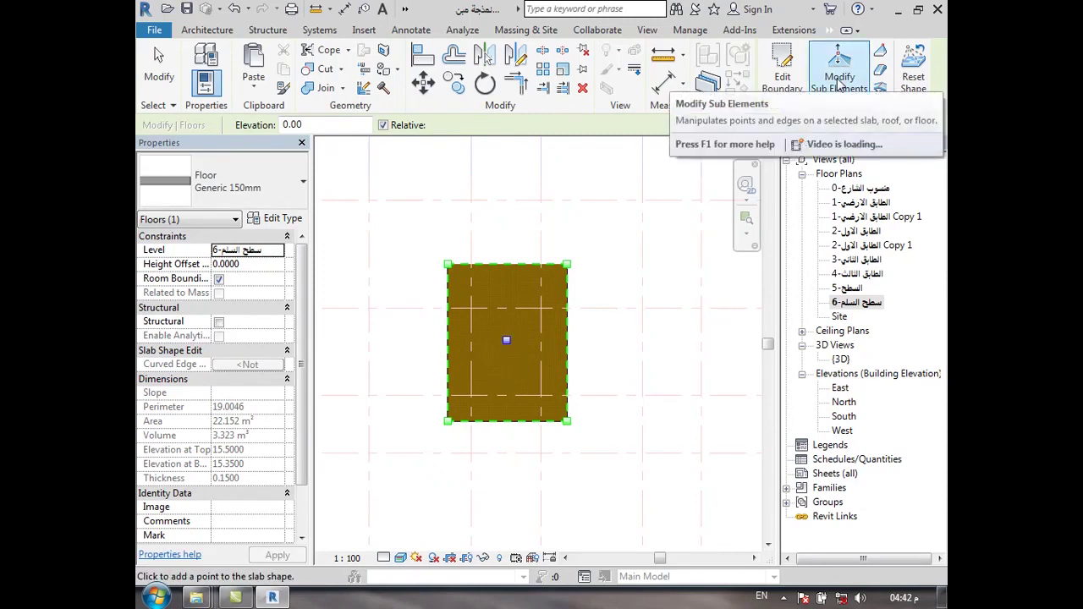
left_click(840, 85)
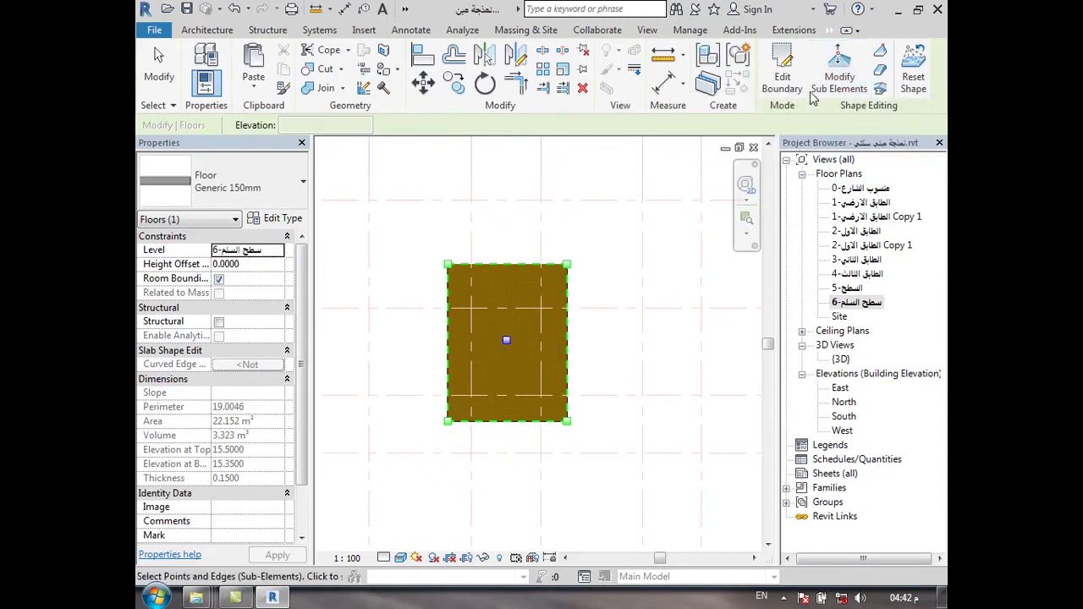
left_click(513, 347)
key("Escape")
key("Escape")
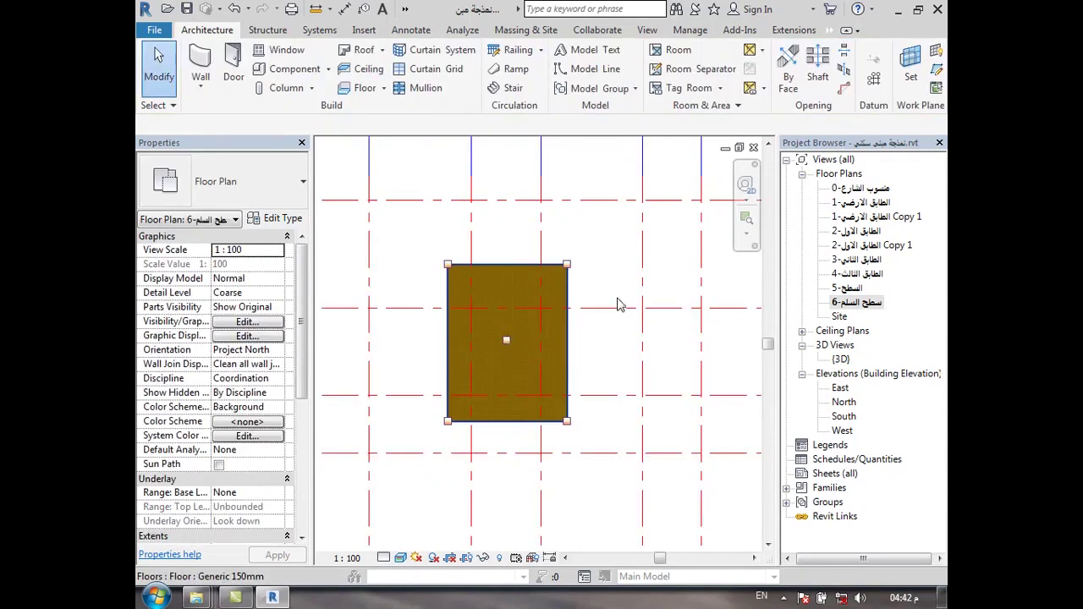
Raise the centre point's elevation to 0.5, dismiss the warning, and view it in 3D.
left_click(526, 348)
left_click(815, 83)
scroll(503, 347, "up", 2)
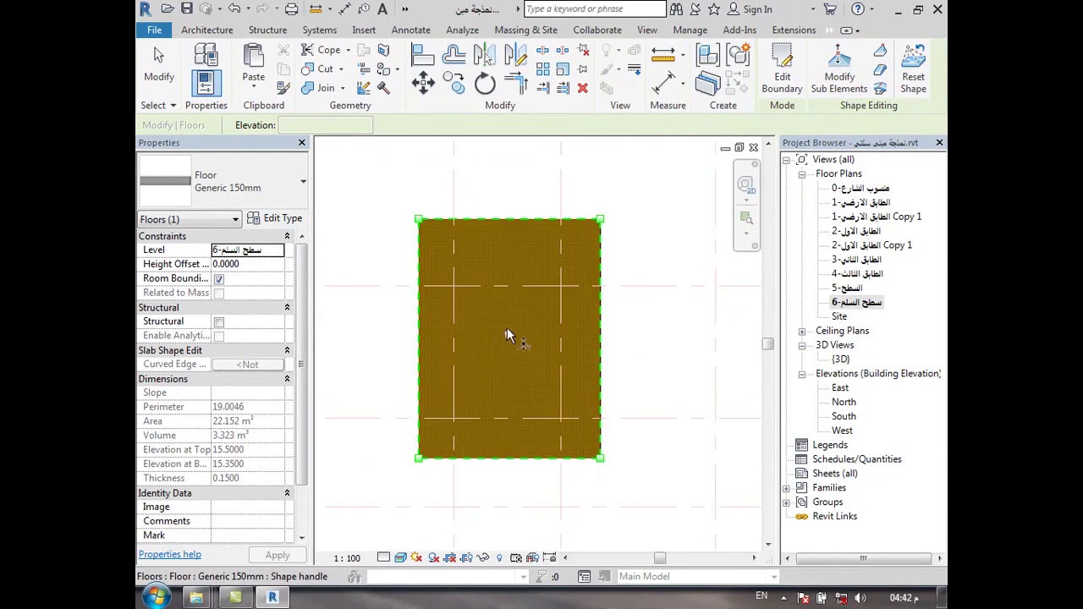
left_click(508, 335)
left_click(525, 333)
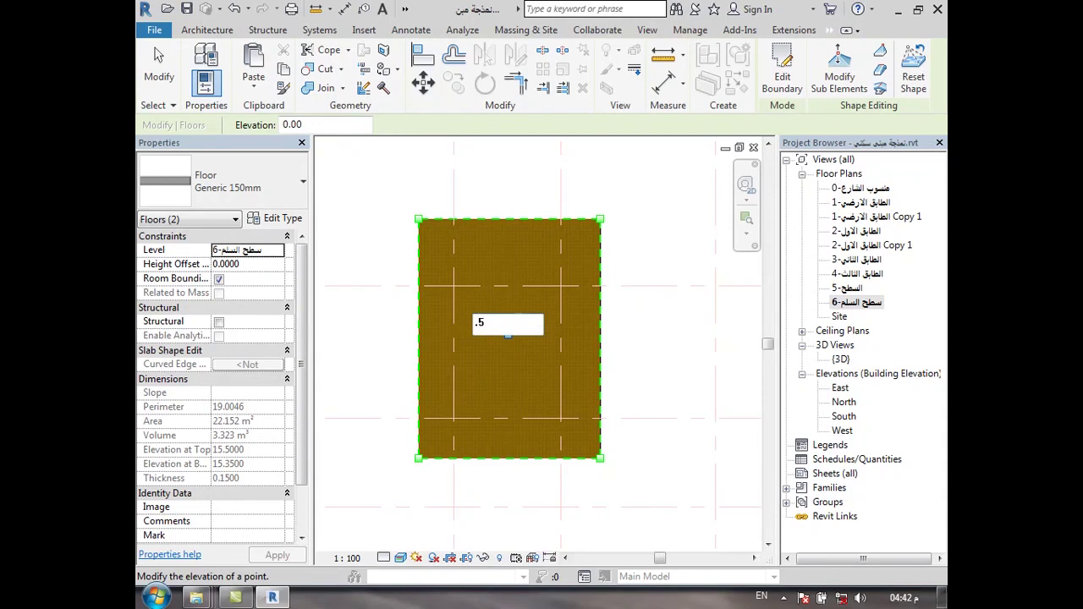
key("Return")
key("Escape")
key("Escape")
left_click(938, 507)
double_click(844, 359)
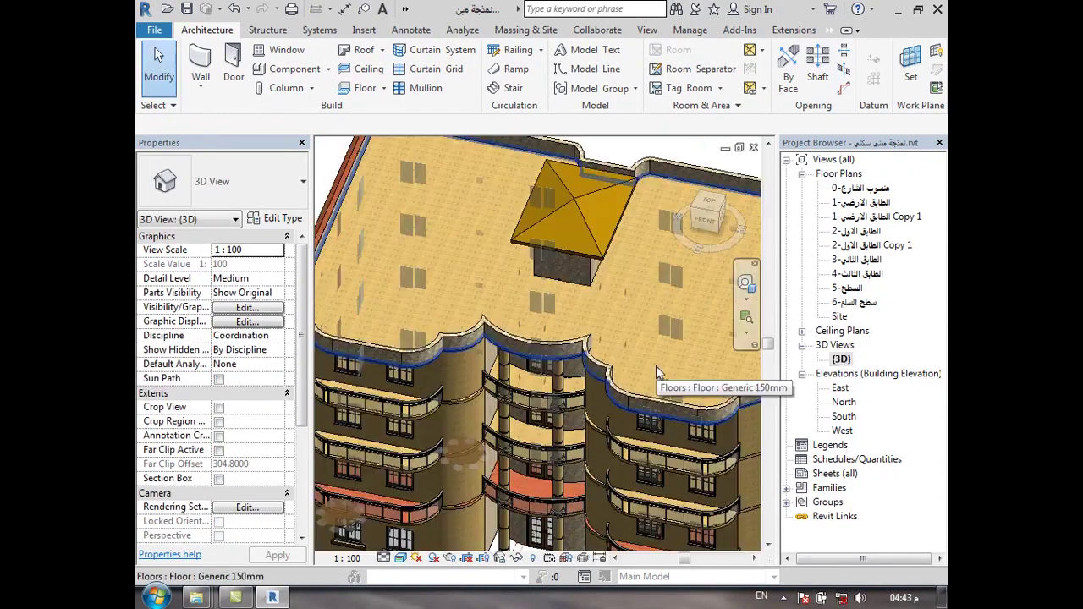
Zoom out and orbit to view the whole building, then open the 5-السطح roof plan.
scroll(593, 339, "down", 2)
scroll(553, 297, "down", 3)
scroll(569, 505, "down", 1)
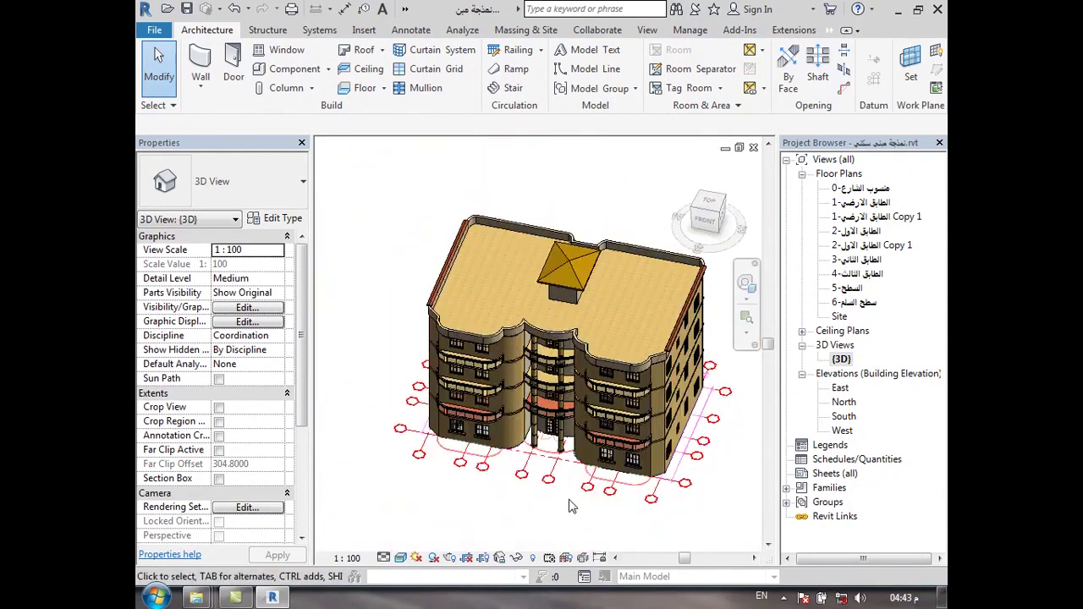
mouse_move(569, 505)
middle_mouse_down("shift")
mouse_move(542, 467)
mouse_move(584, 457)
middle_mouse_up("shift")
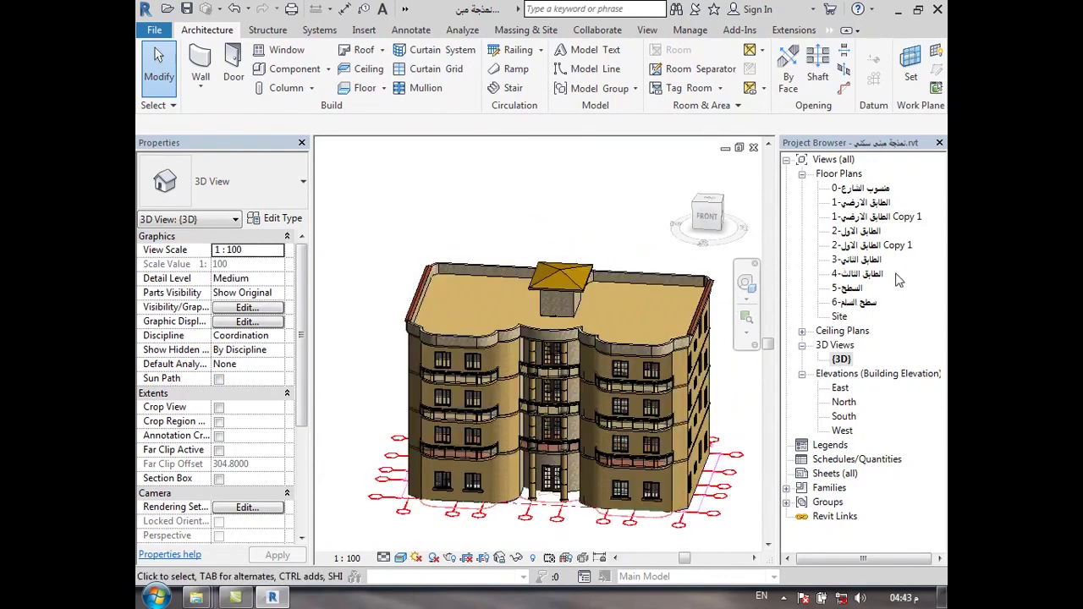
double_click(851, 289)
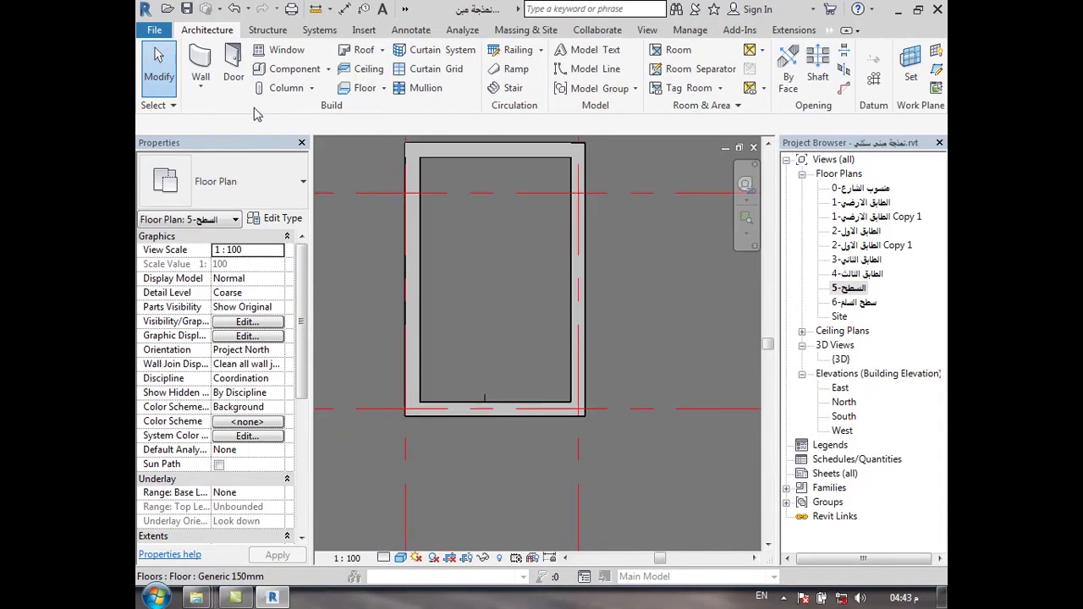
Start a door and choose the IntSgl (6) D1 type.
left_click(234, 68)
left_click(298, 199)
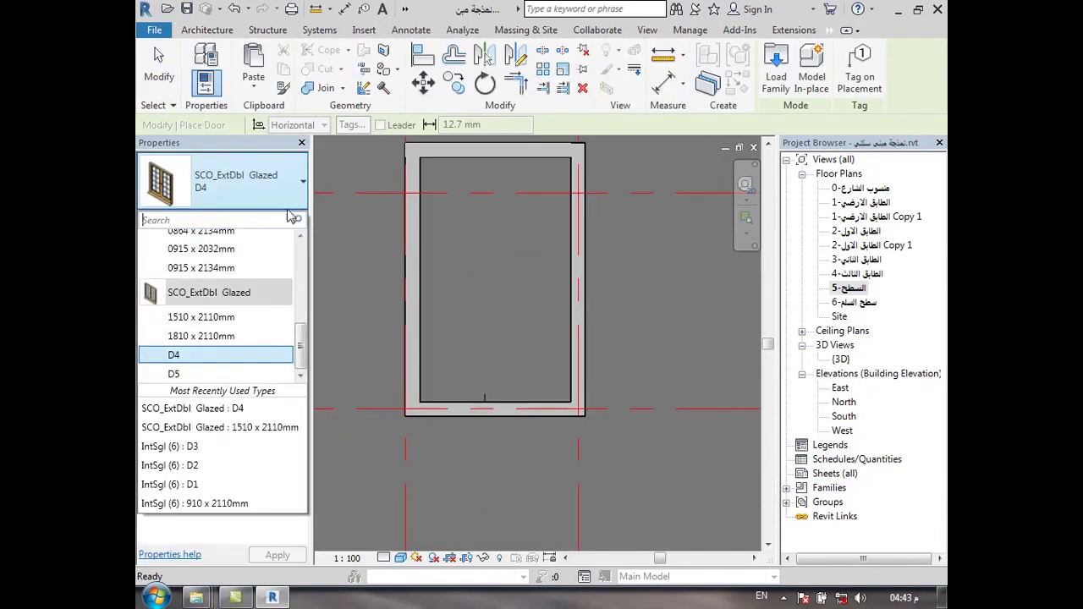
left_click(302, 337)
left_click(288, 201)
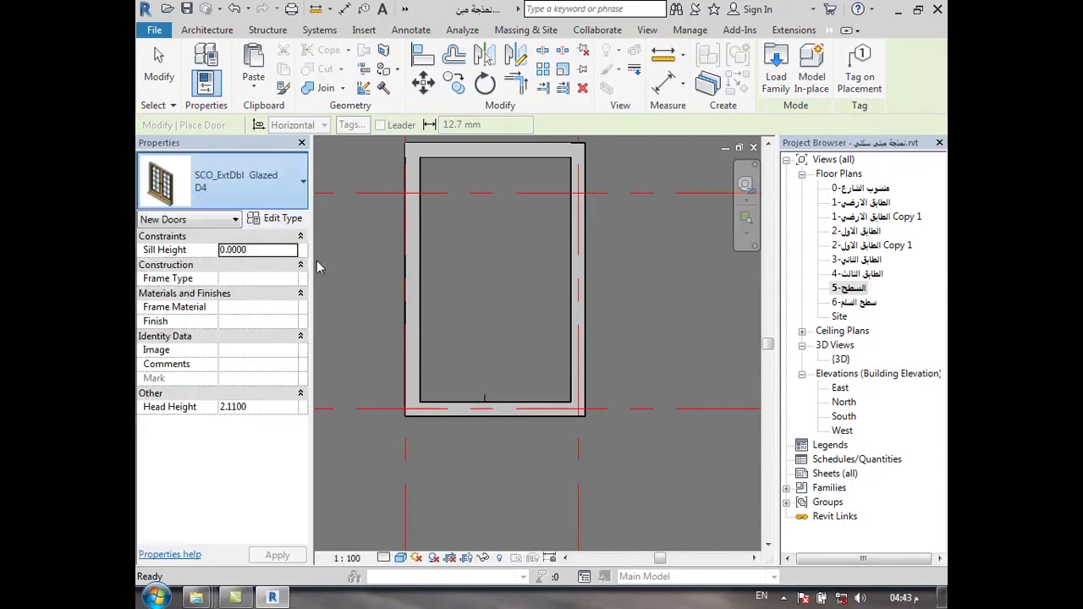
left_click_drag(303, 337, 301, 276)
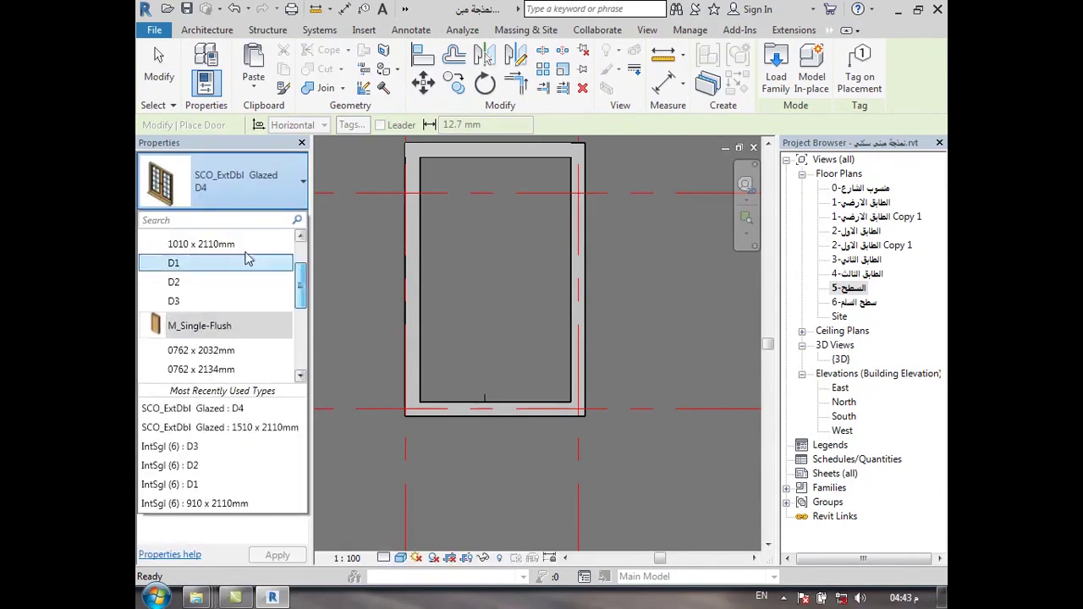
left_click(197, 281)
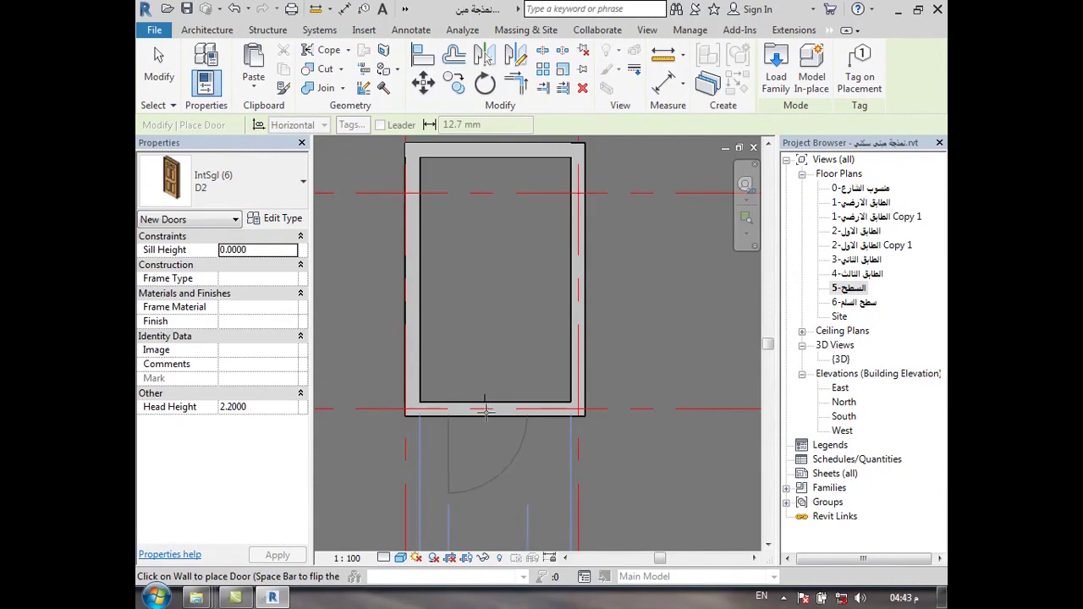
left_click(300, 203)
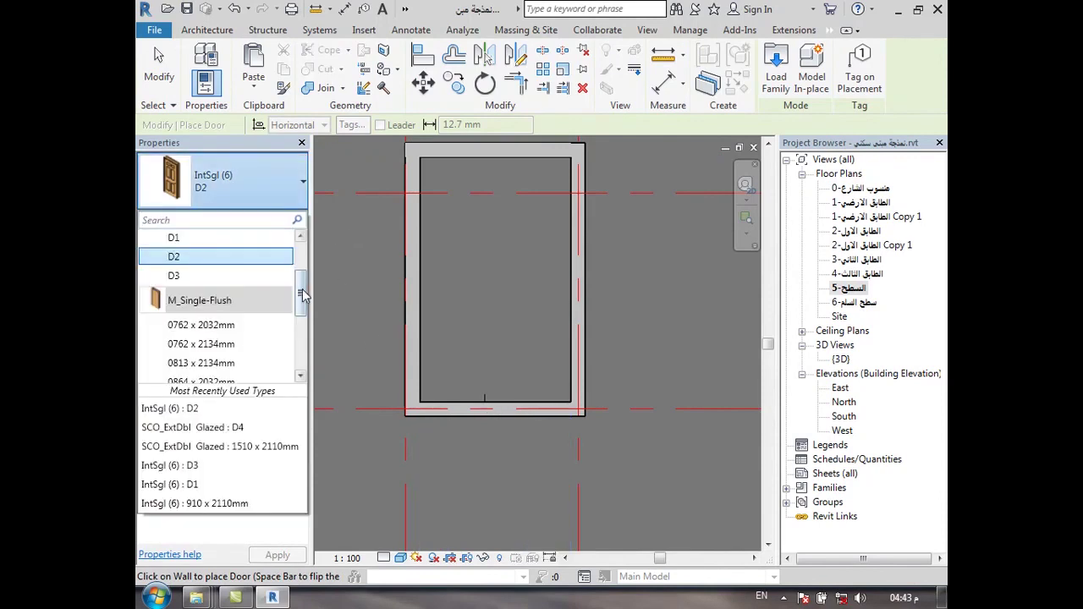
left_click(210, 239)
Place the door flipped inward in the stair room's bottom wall, then view in 3D.
key("space")
left_click(458, 409)
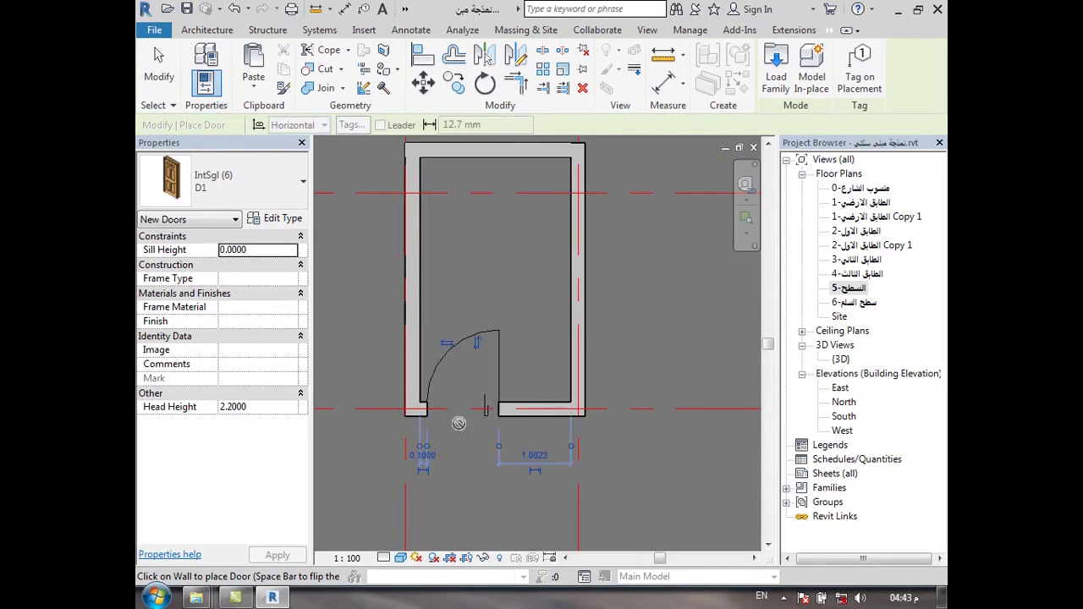
key("ctrl+z")
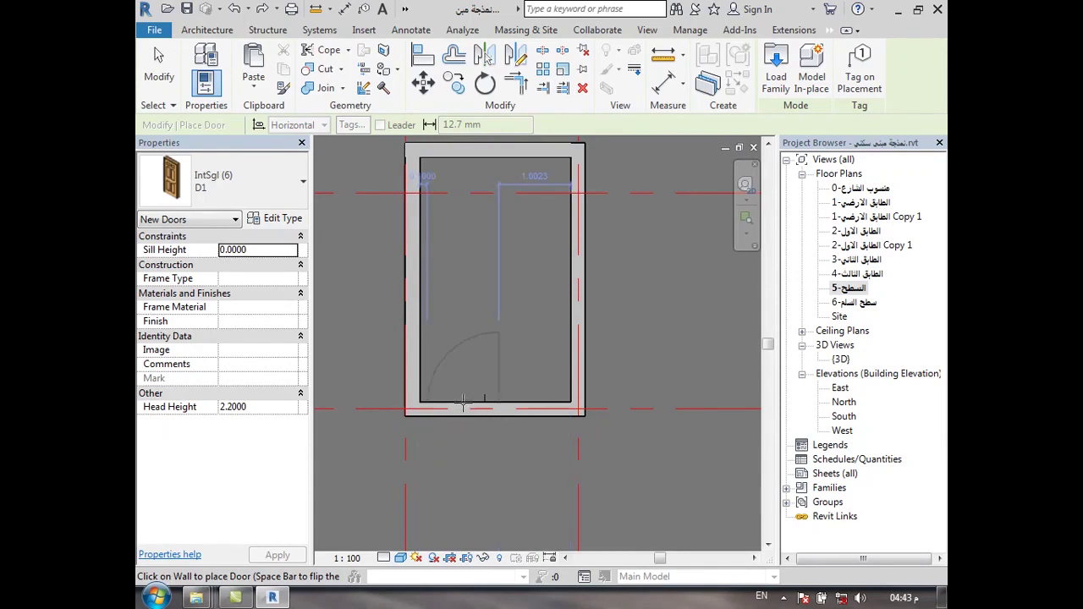
key("space")
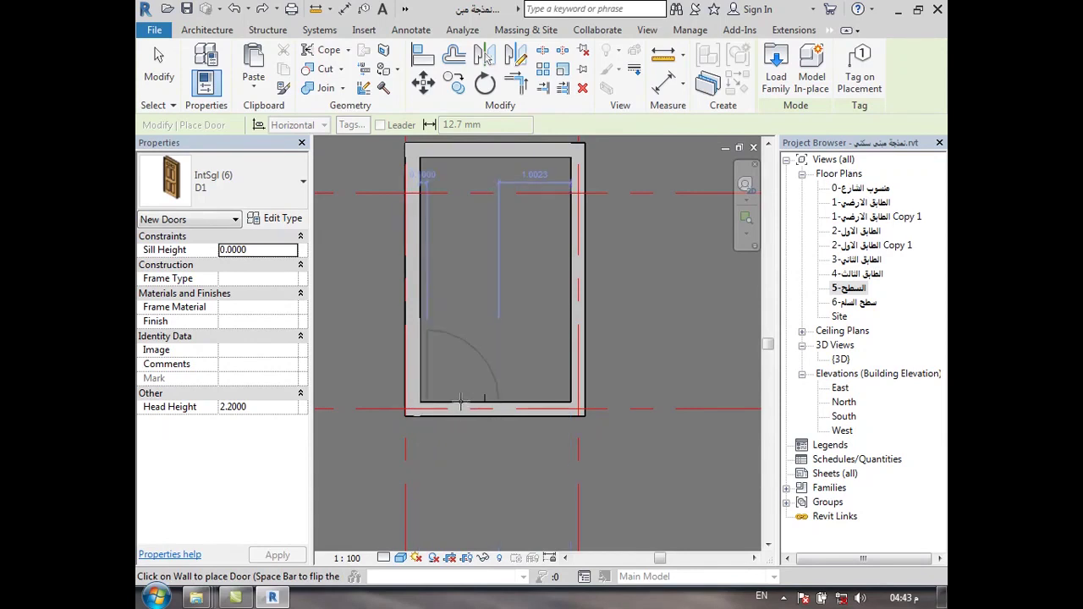
left_click(462, 409)
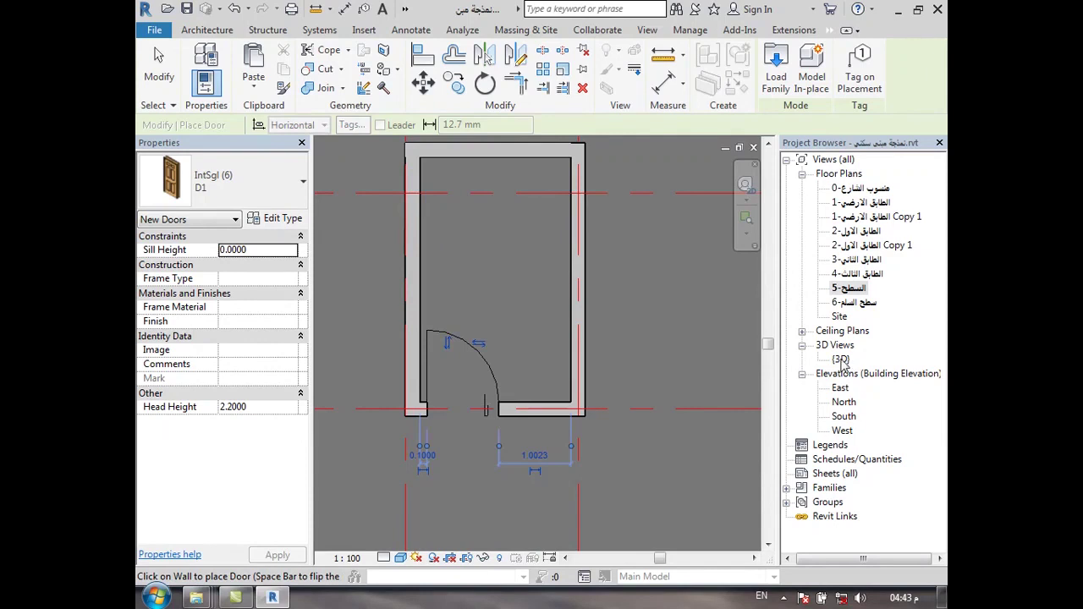
double_click(840, 360)
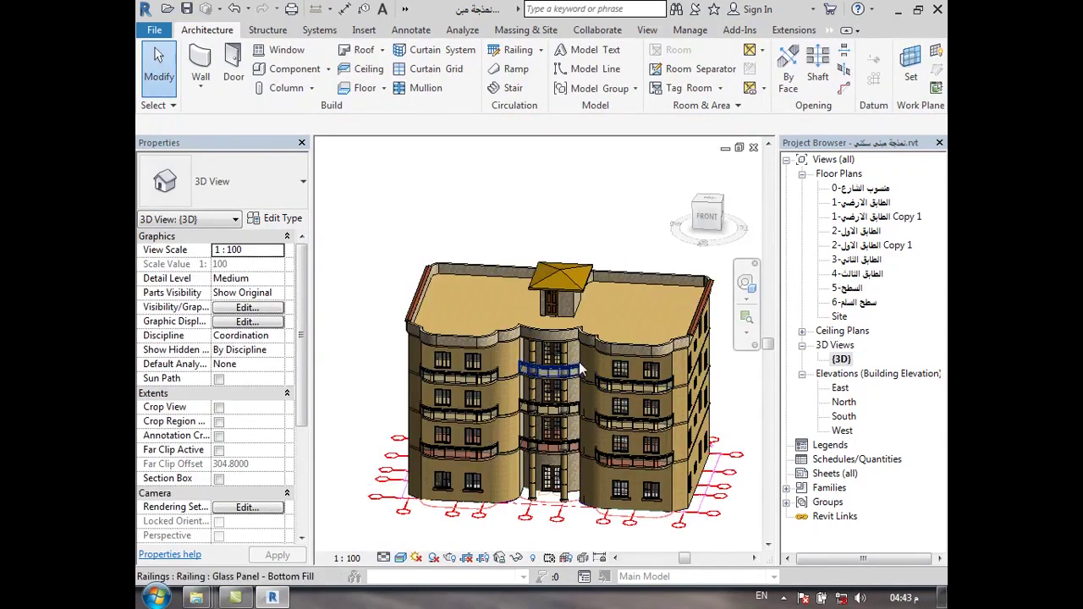
mouse_move(581, 539)
middle_mouse_down("shift")
mouse_move(556, 513)
mouse_move(483, 508)
mouse_move(358, 466)
mouse_move(415, 500)
mouse_move(472, 508)
mouse_move(461, 506)
middle_mouse_up("shift")
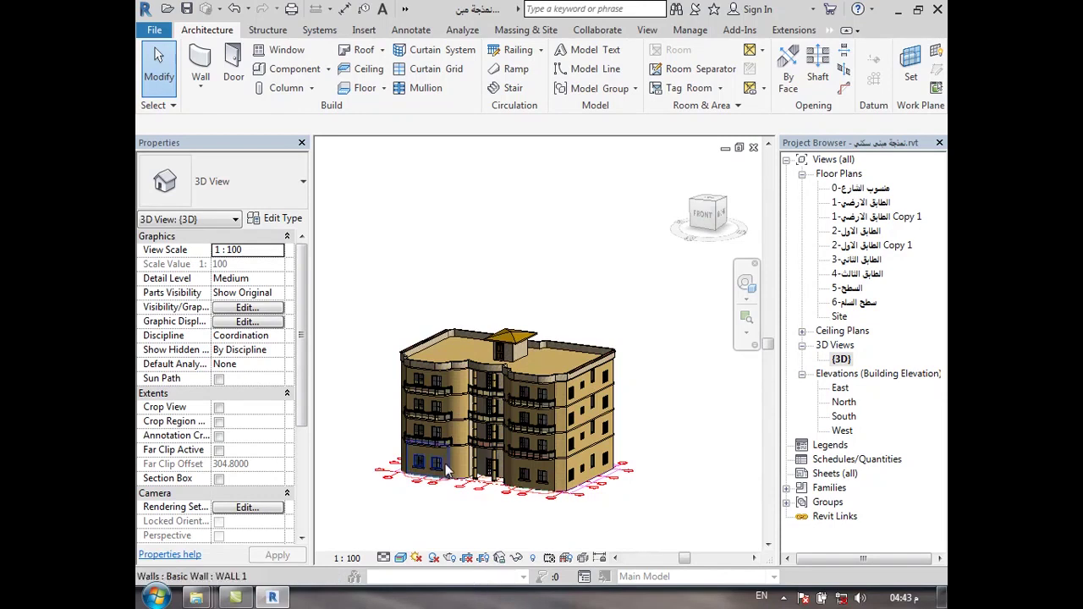
scroll(431, 472, "up", 2)
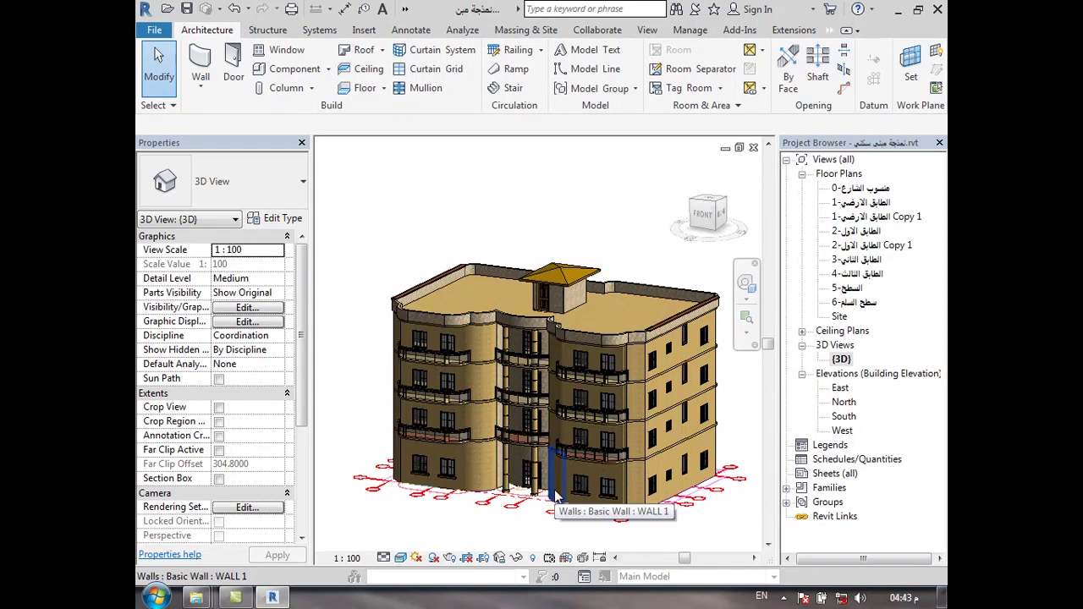